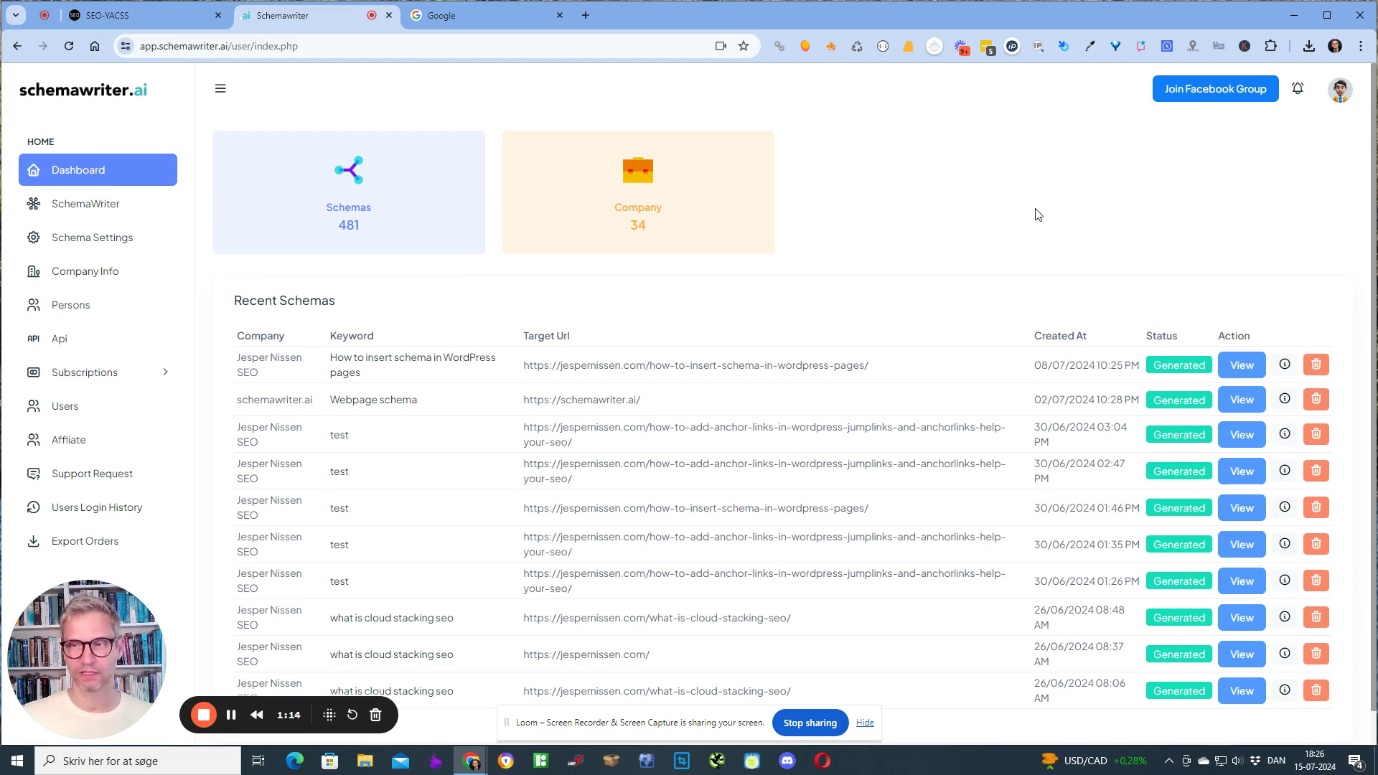
# Step: Switch to the Google page, search for "google maps" and open Google Maps
pyautogui.click(455, 19)
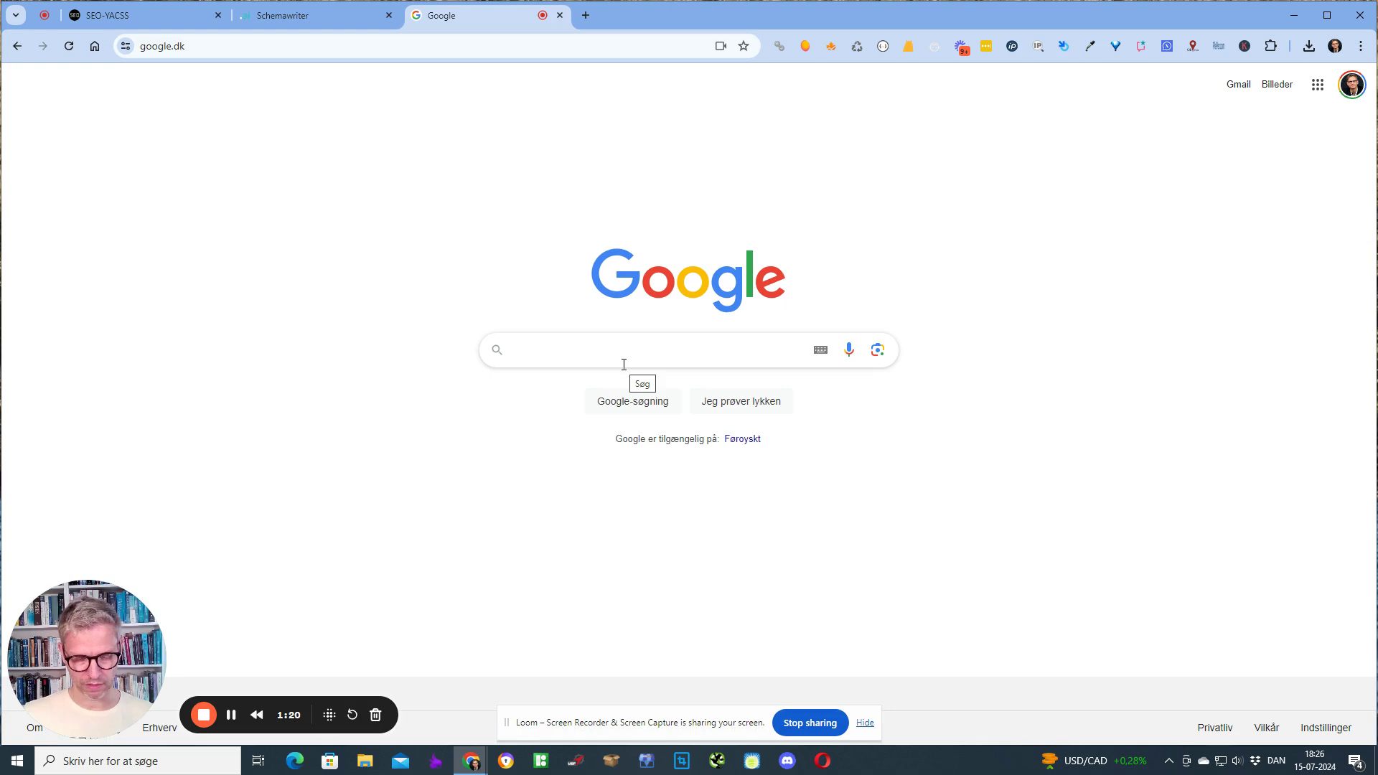
pyautogui.write('gogle')
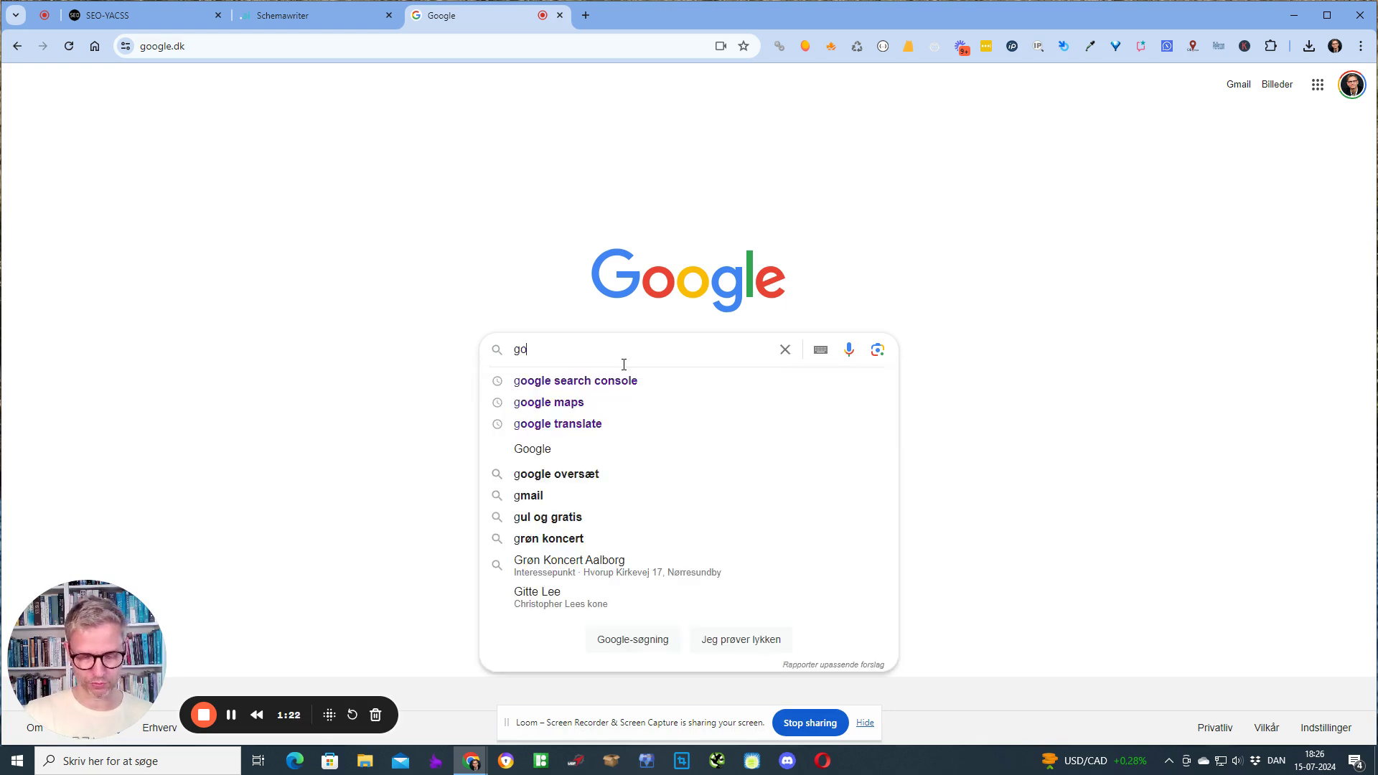
pyautogui.press('BackSpace')
pyautogui.press('BackSpace')
pyautogui.press('BackSpace')
pyautogui.write('ogle maps')
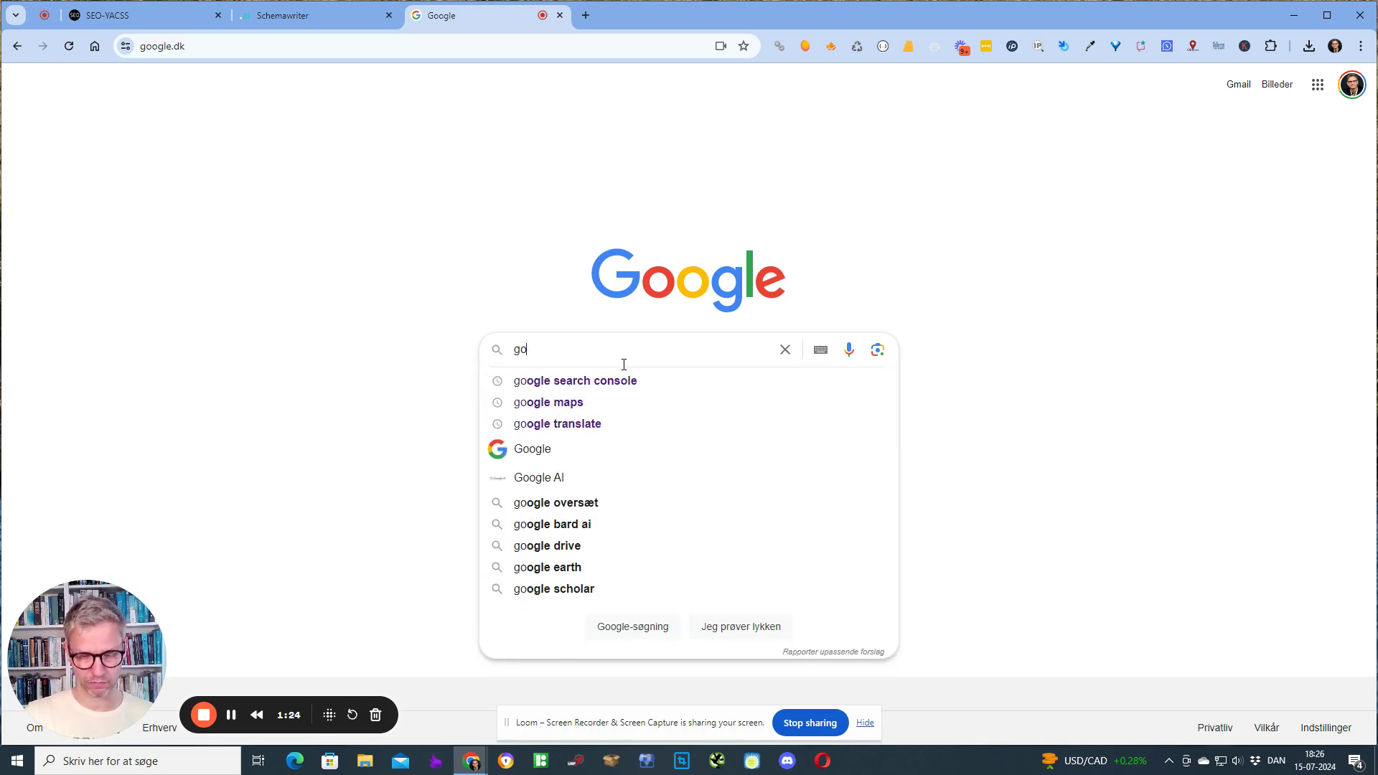
pyautogui.press('Return')
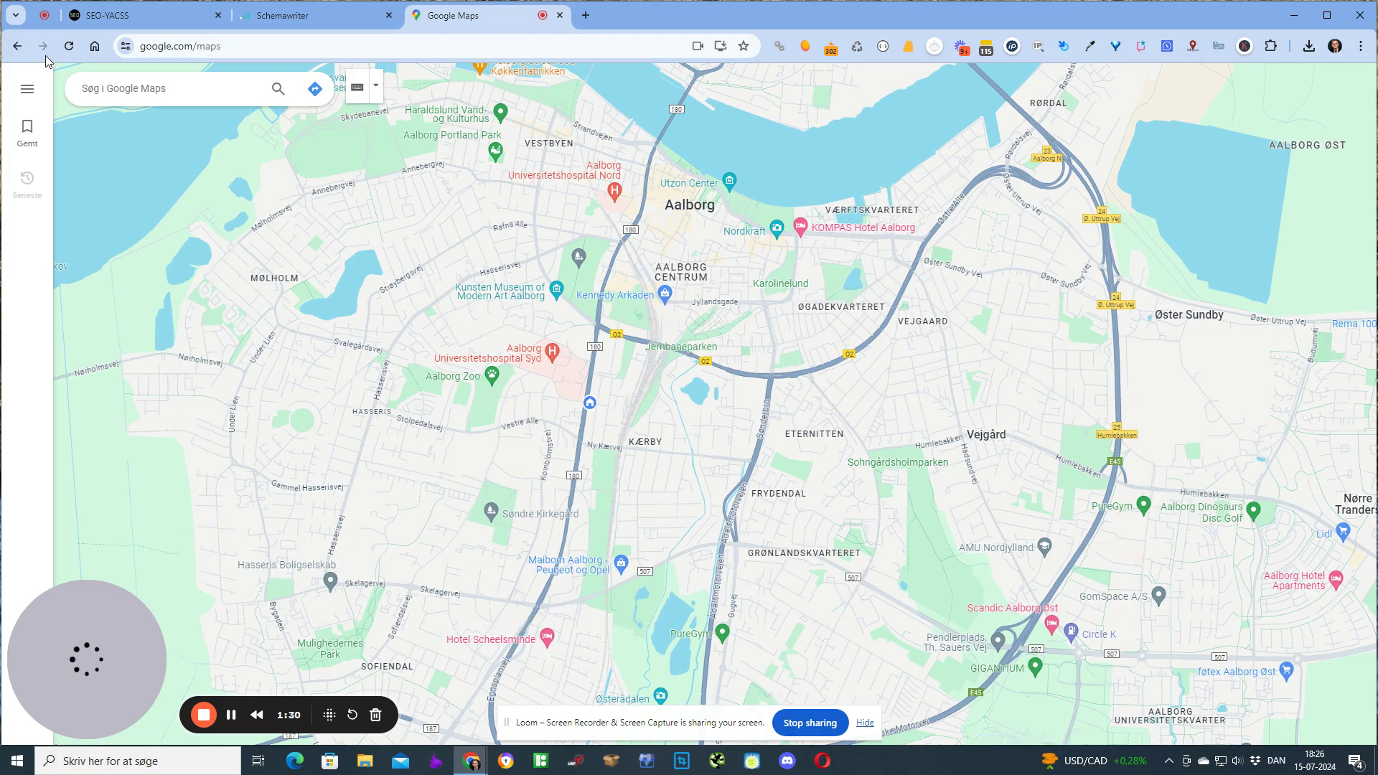
# Step: Search the map for "usa" and frame the contiguous United States
pyautogui.click(144, 91)
pyautogui.write('usa')
pyautogui.press('Return')
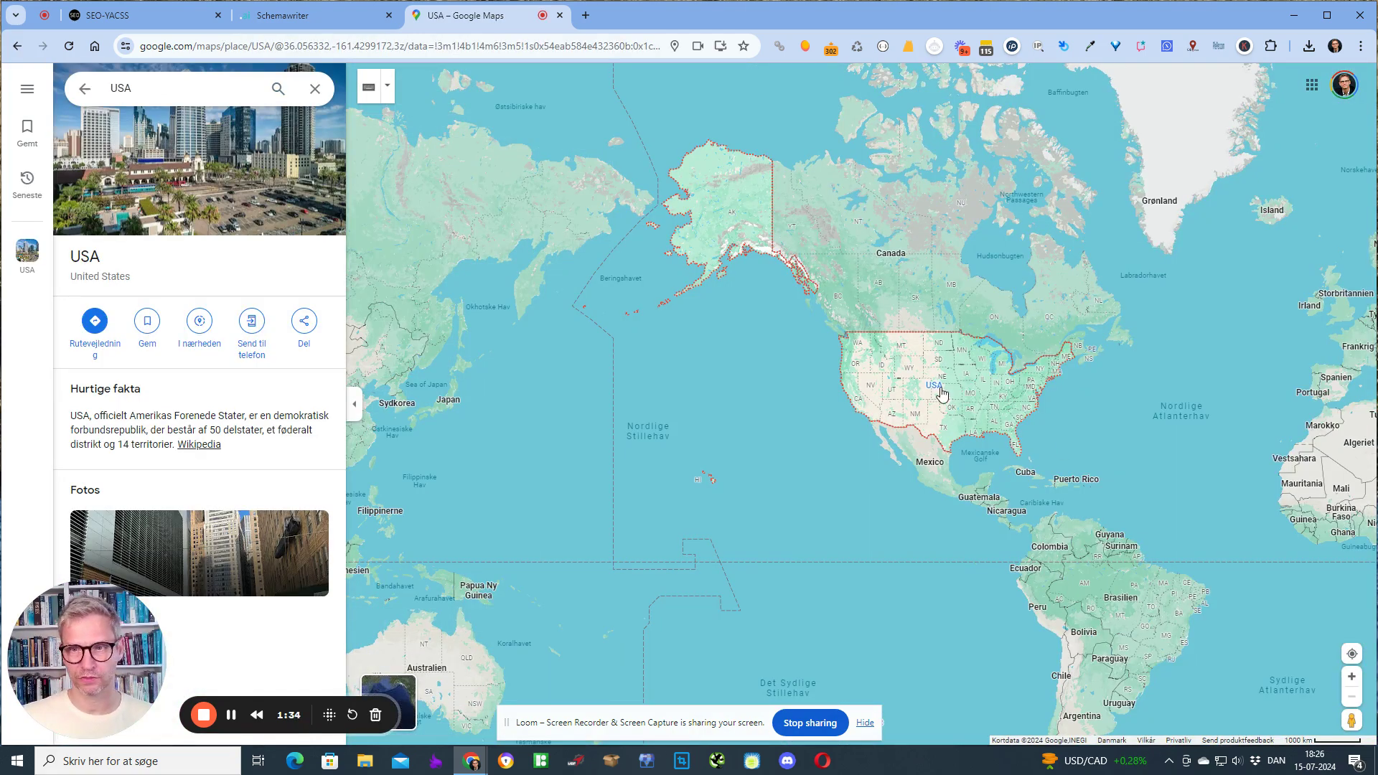
pyautogui.moveTo(984, 394); pyautogui.dragTo(728, 404)
pyautogui.scroll(3, 728, 403)
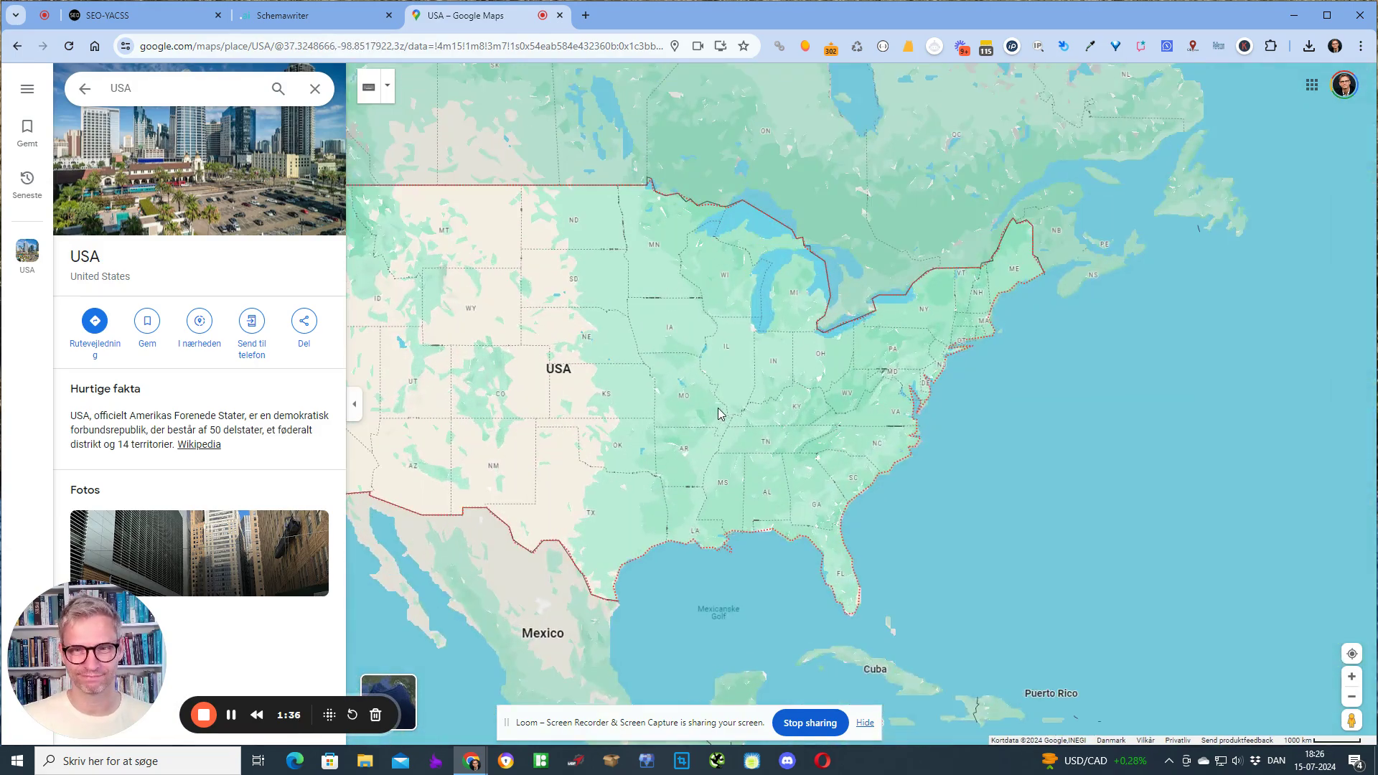
pyautogui.moveTo(649, 426); pyautogui.dragTo(793, 429)
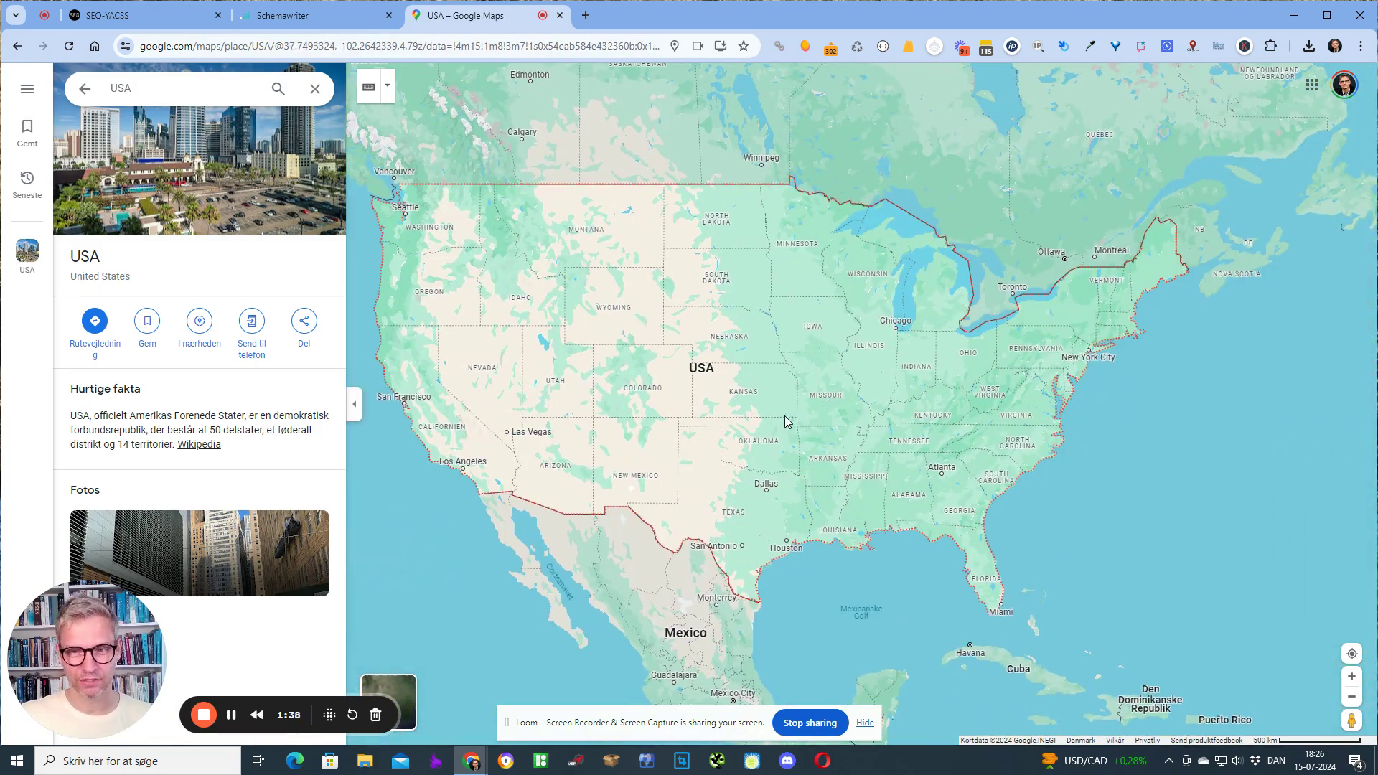
pyautogui.scroll(3, 753, 397)
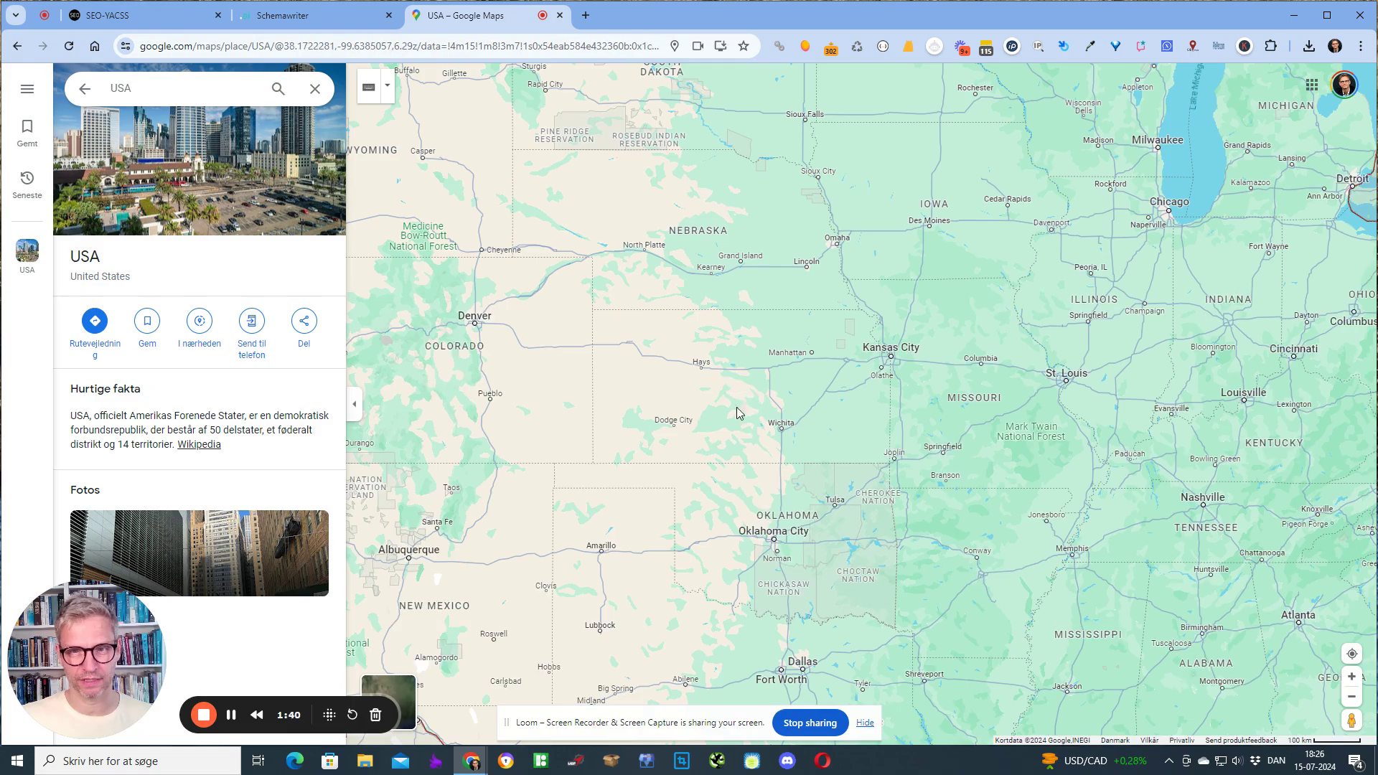
pyautogui.scroll(-3, 737, 407)
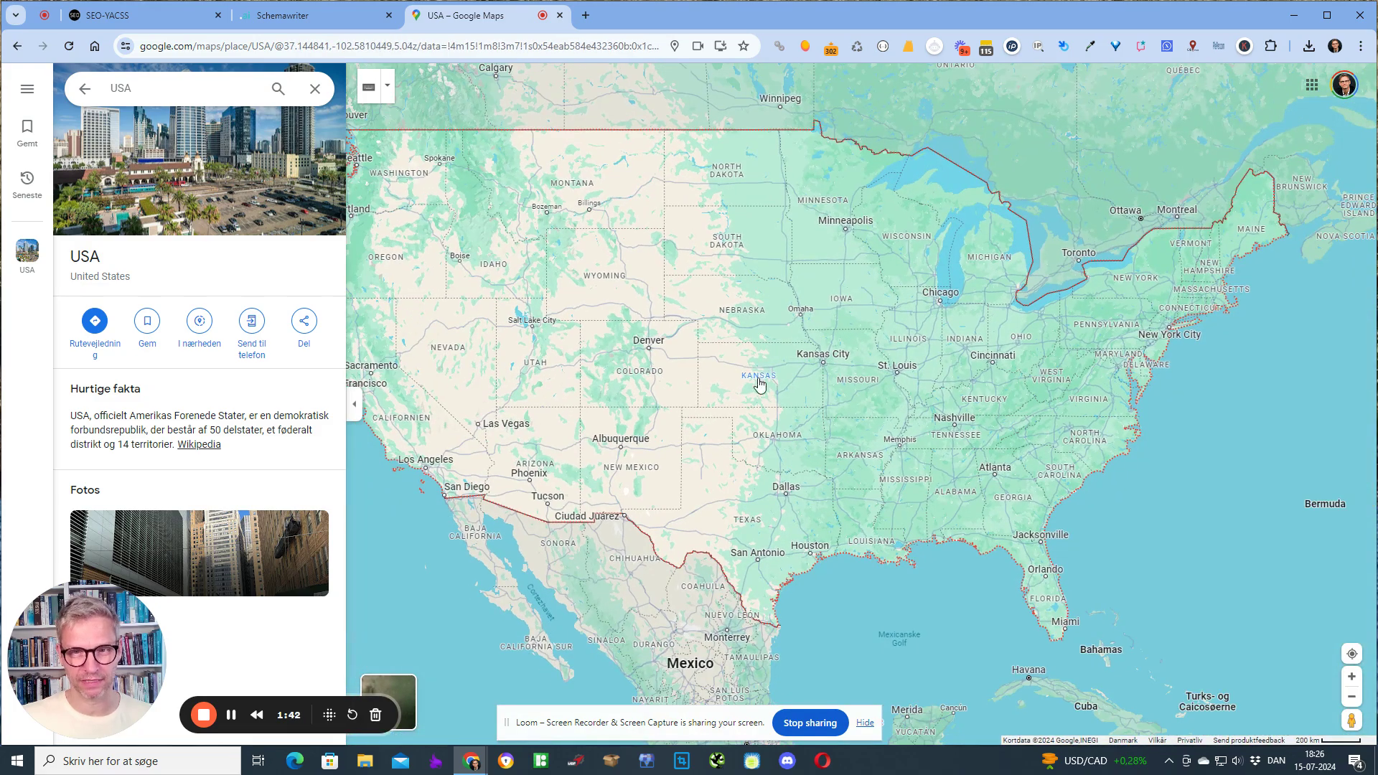
# Step: Select the state of Kansas on the map and locate Kansas City on its eastern border
pyautogui.click(771, 379)
pyautogui.scroll(3, 771, 379)
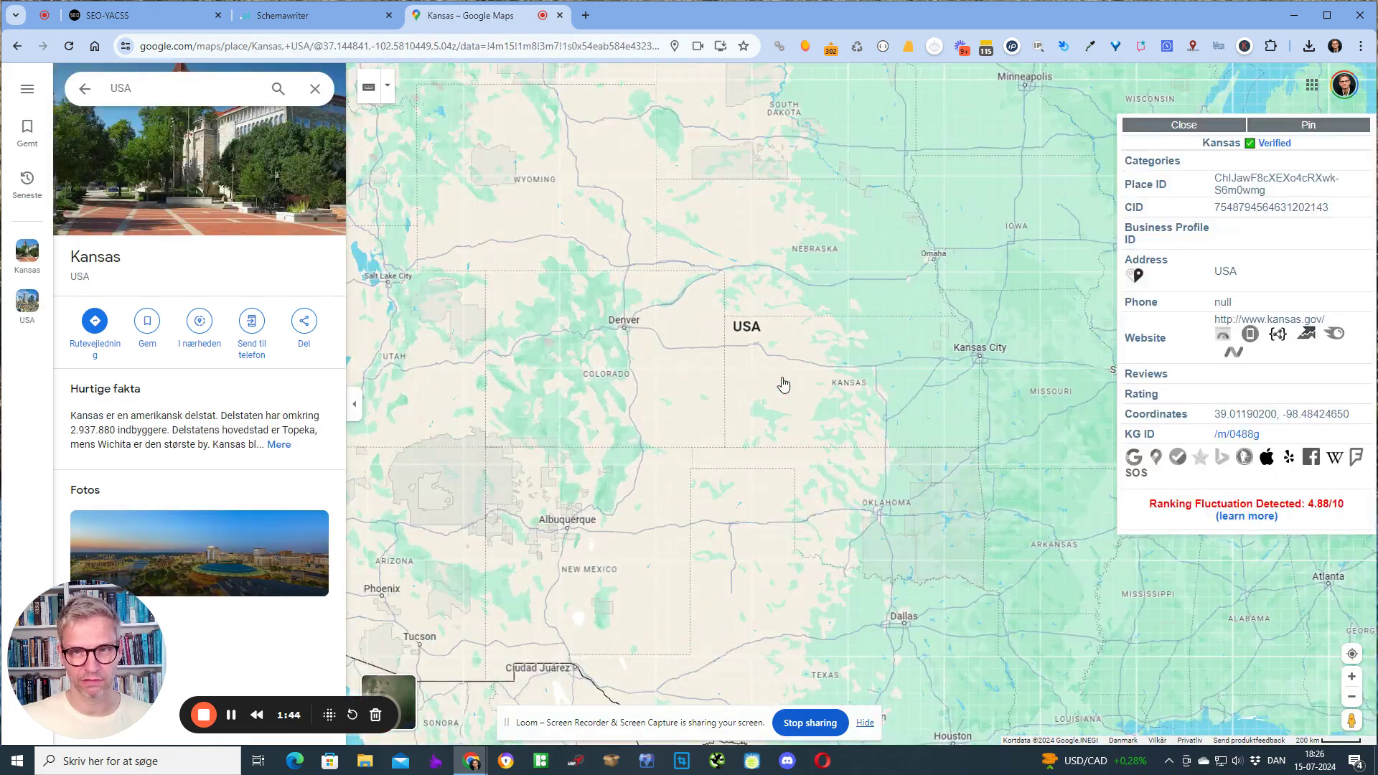
pyautogui.scroll(3, 646, 443)
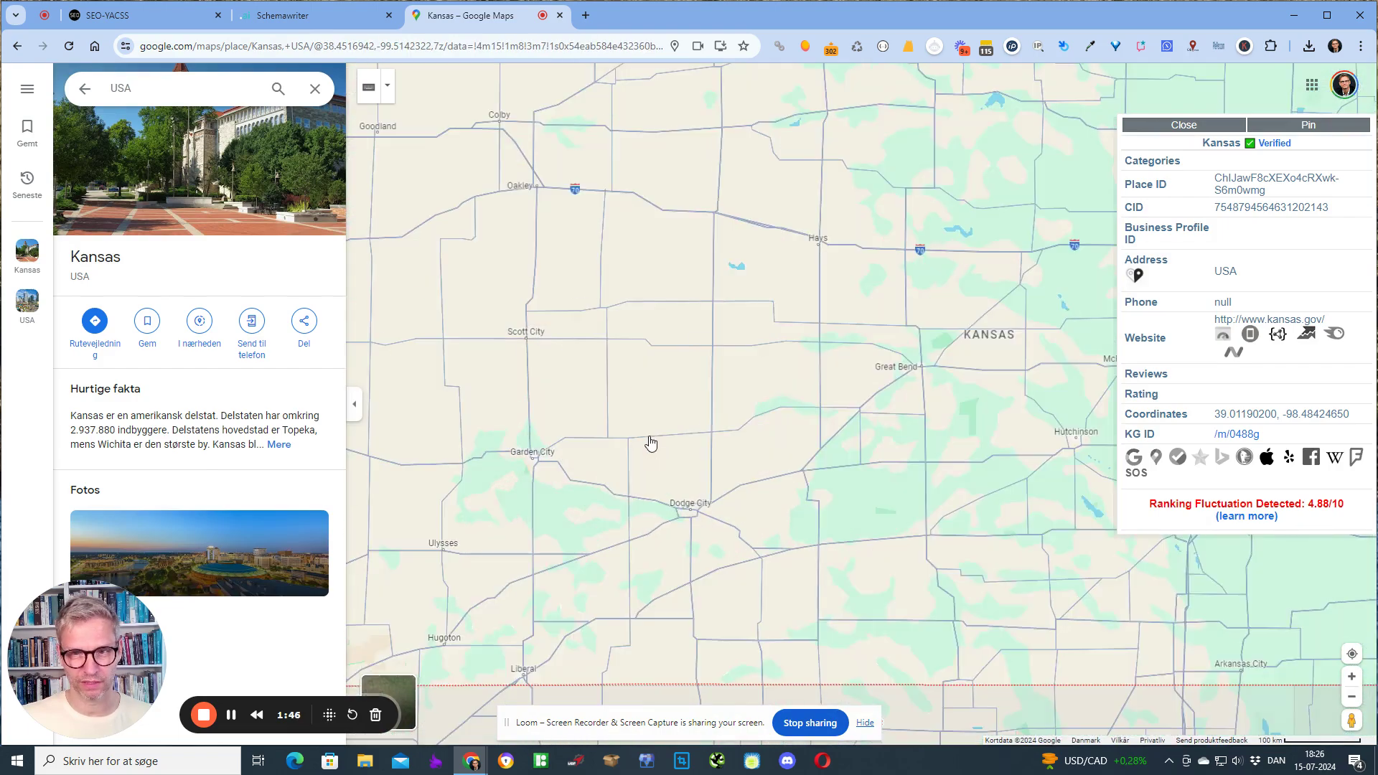
pyautogui.moveTo(945, 443); pyautogui.dragTo(675, 451)
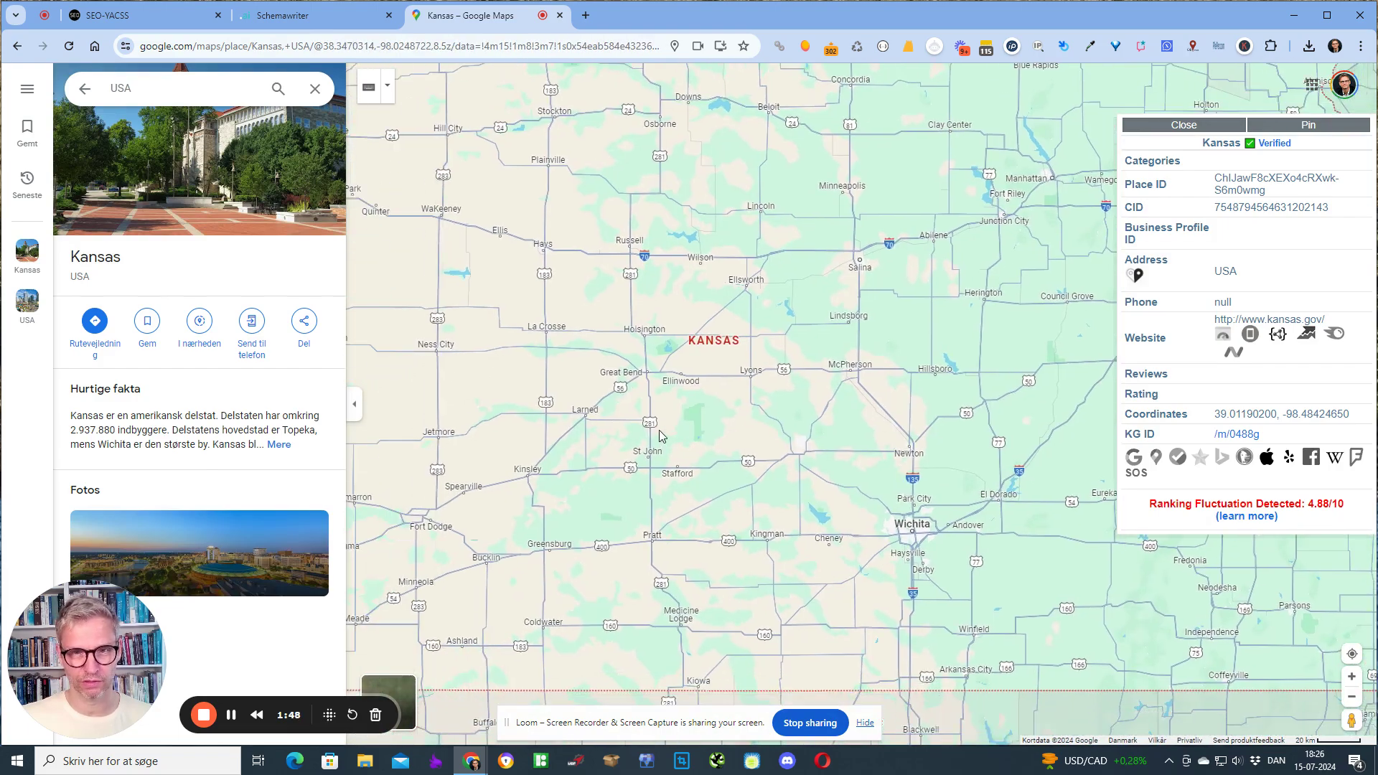
pyautogui.scroll(-3, 675, 450)
pyautogui.moveTo(985, 330); pyautogui.dragTo(682, 351)
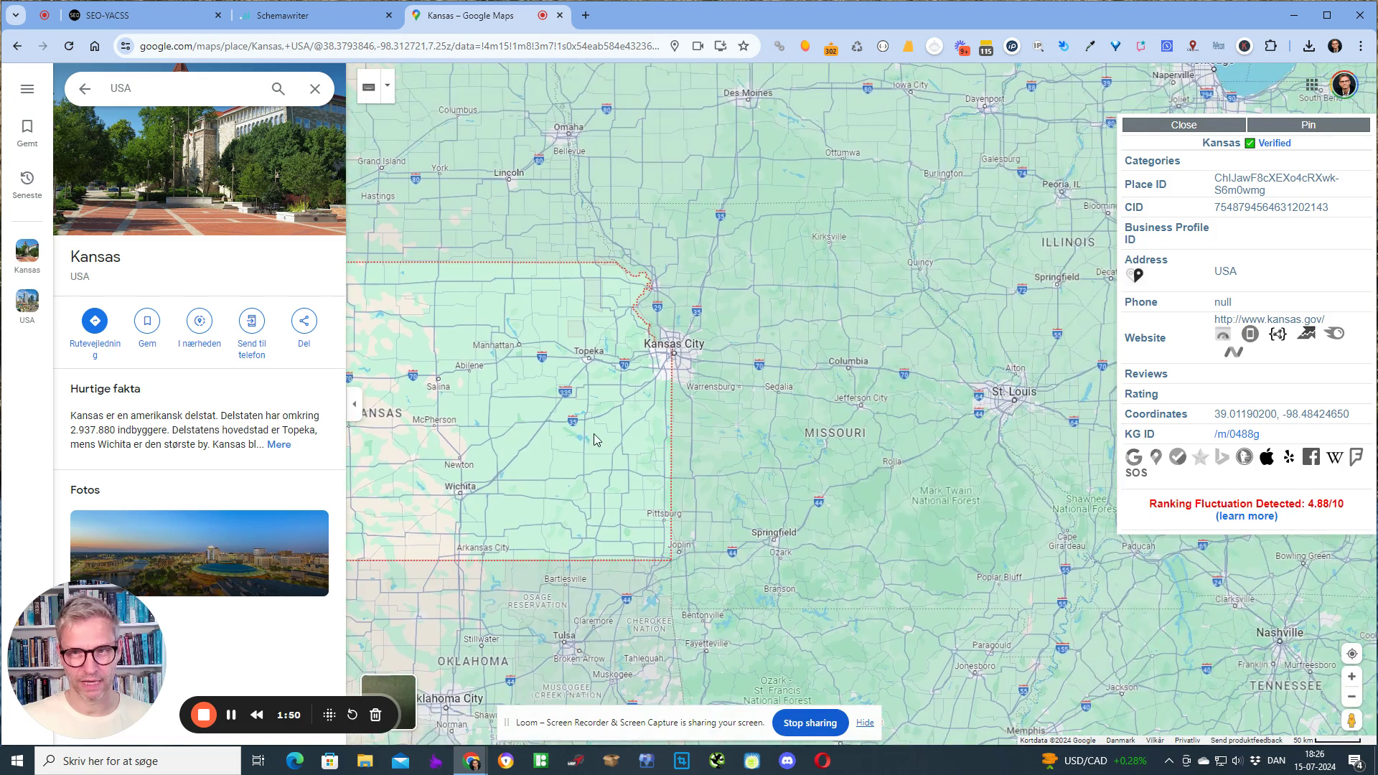
pyautogui.moveTo(682, 351)
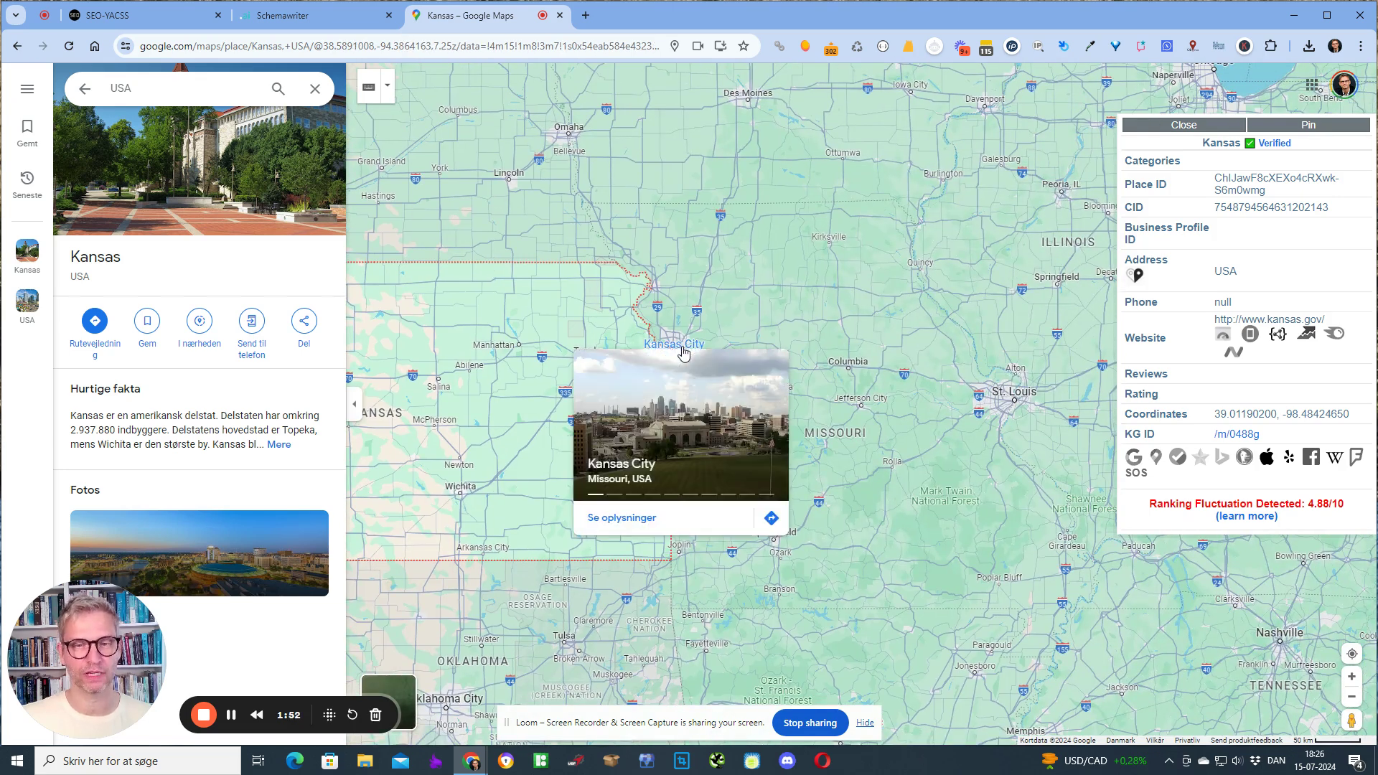
# Step: Replace the map search with "locksmith kasas city" and run it
pyautogui.click(178, 89)
pyautogui.press('BackSpace')
pyautogui.press('BackSpace')
pyautogui.press('BackSpace')
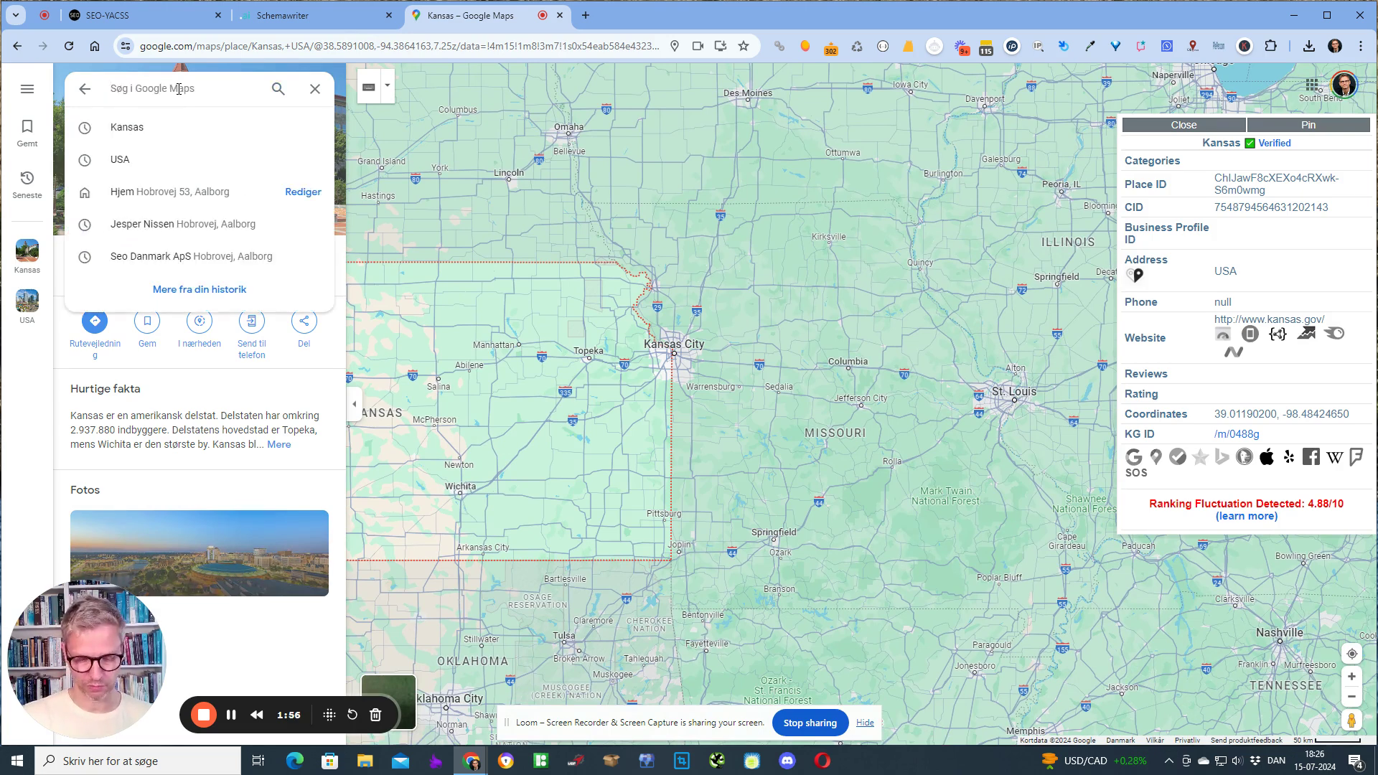
pyautogui.write('locksmith ')
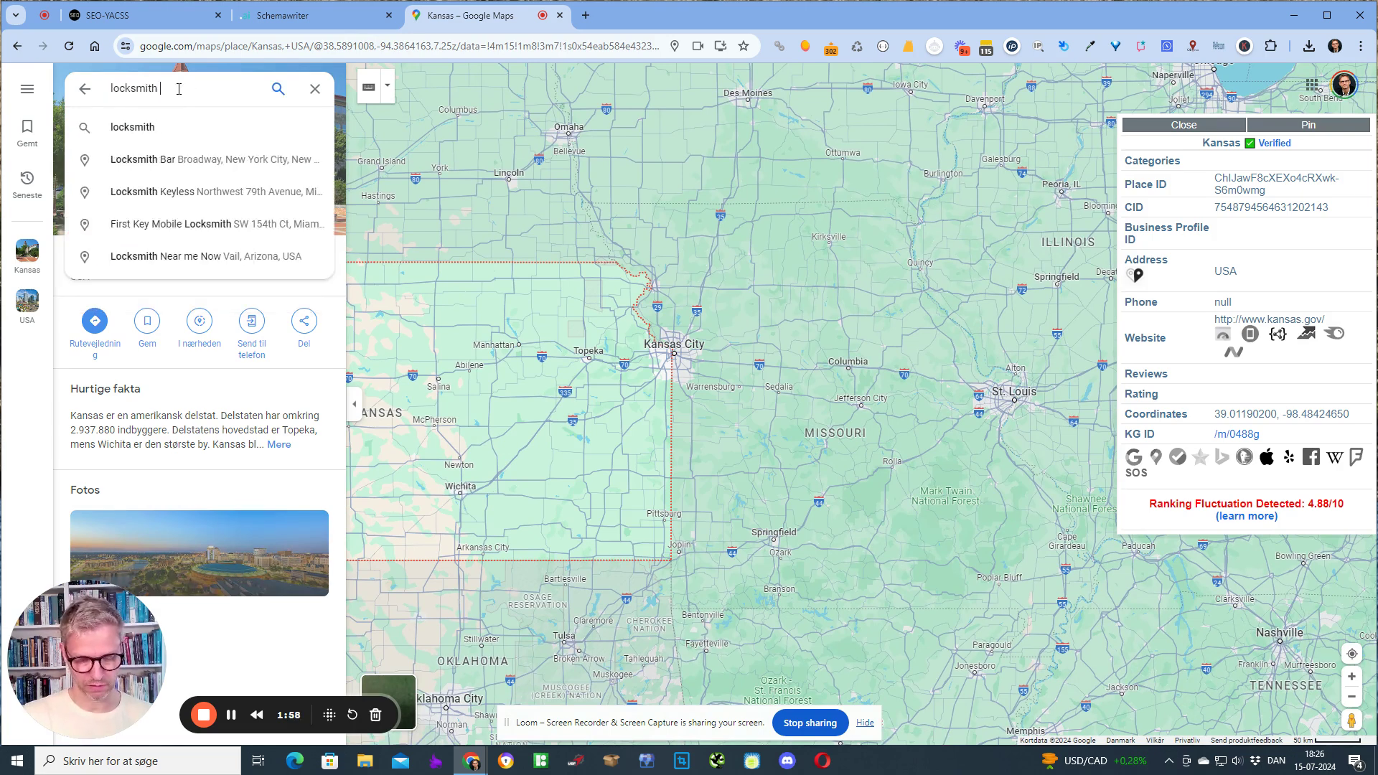
pyautogui.write('kasas c')
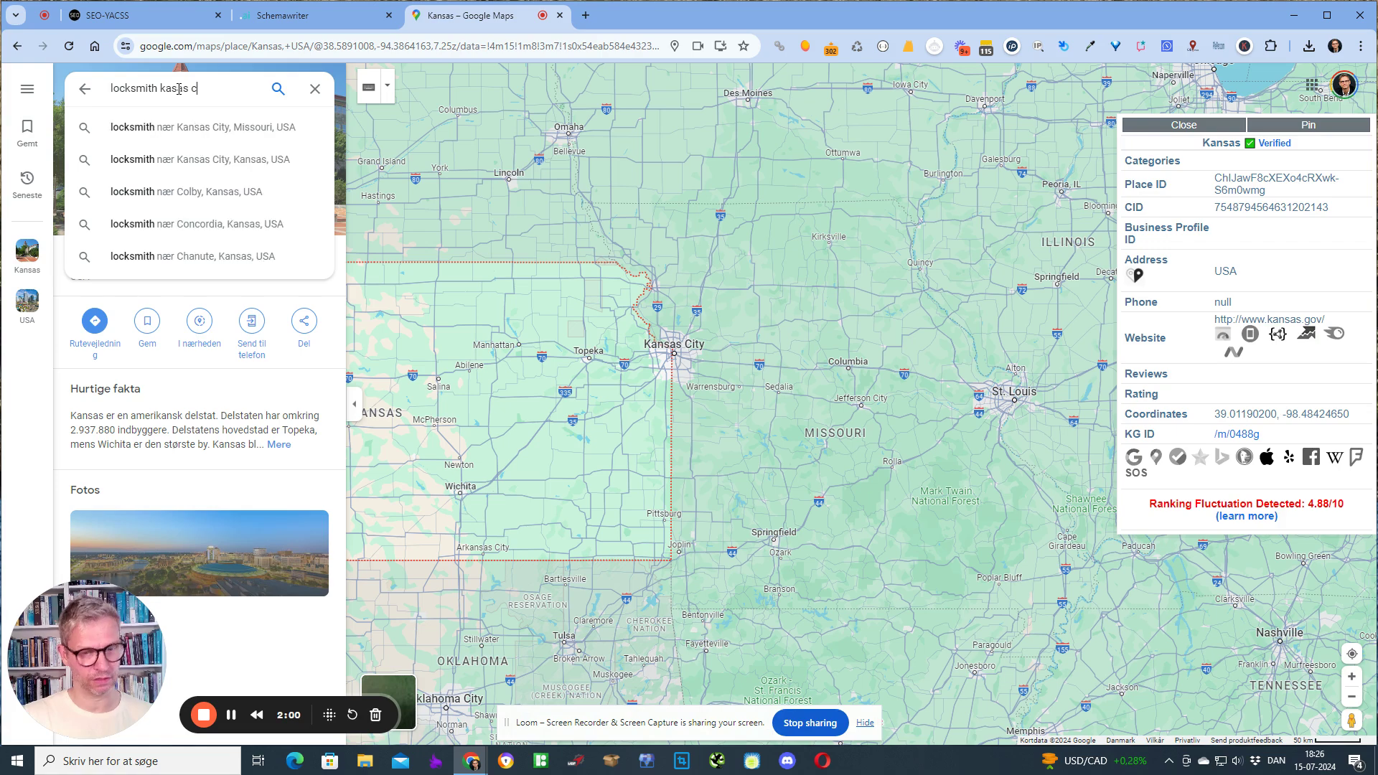
pyautogui.write('ity')
pyautogui.press('Return')
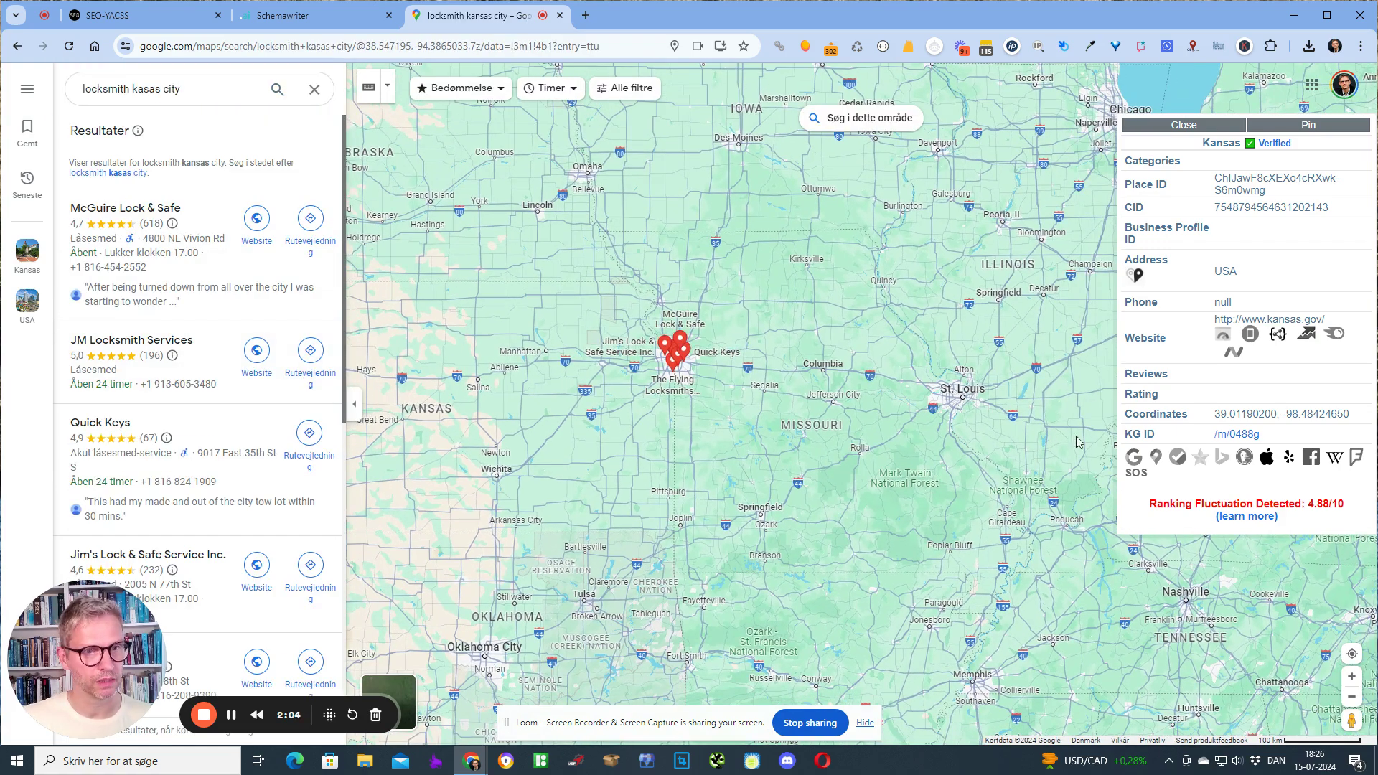
# Step: Correct the city spelling in the map search to "locksmith kansas city" and run it again
pyautogui.scroll(-3, 387, 395)
pyautogui.scroll(-3, 215, 415)
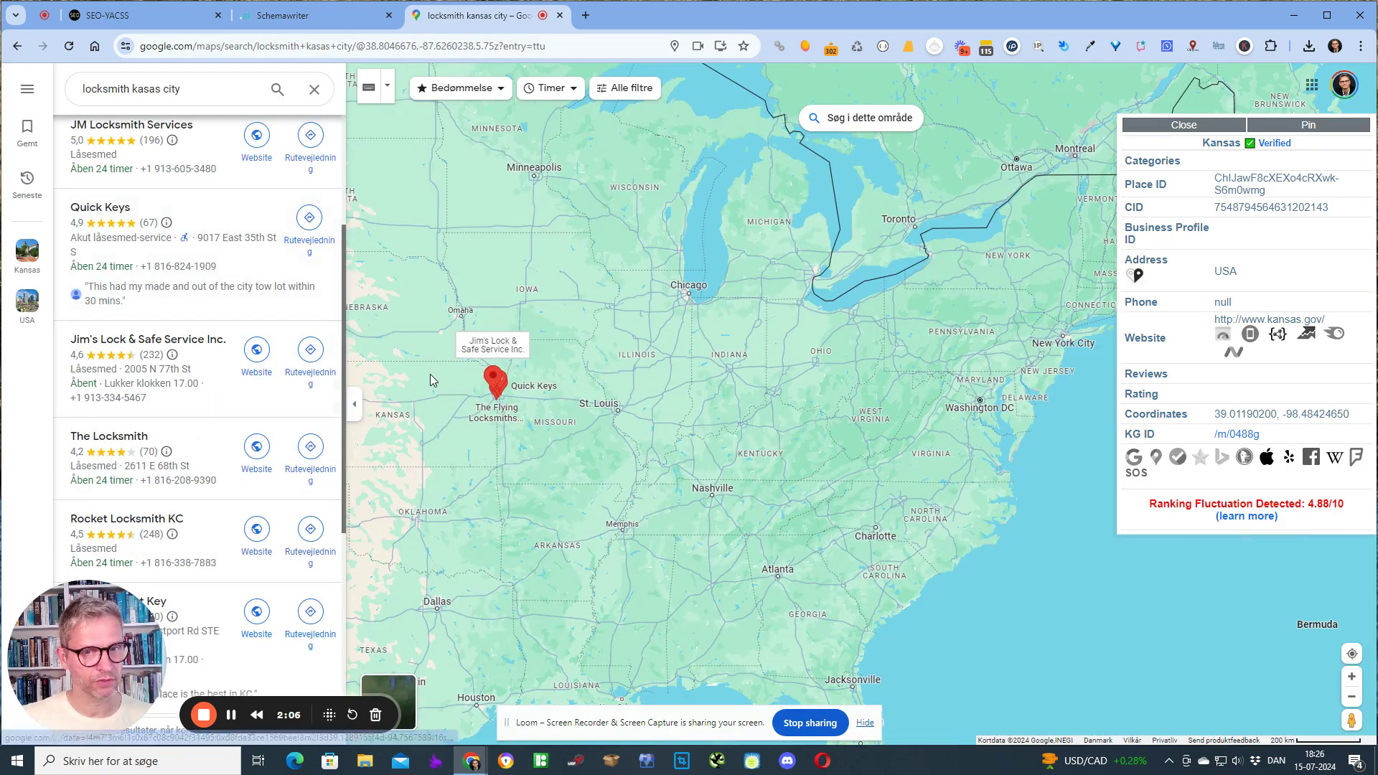
pyautogui.scroll(3, 433, 376)
pyautogui.scroll(5, 446, 379)
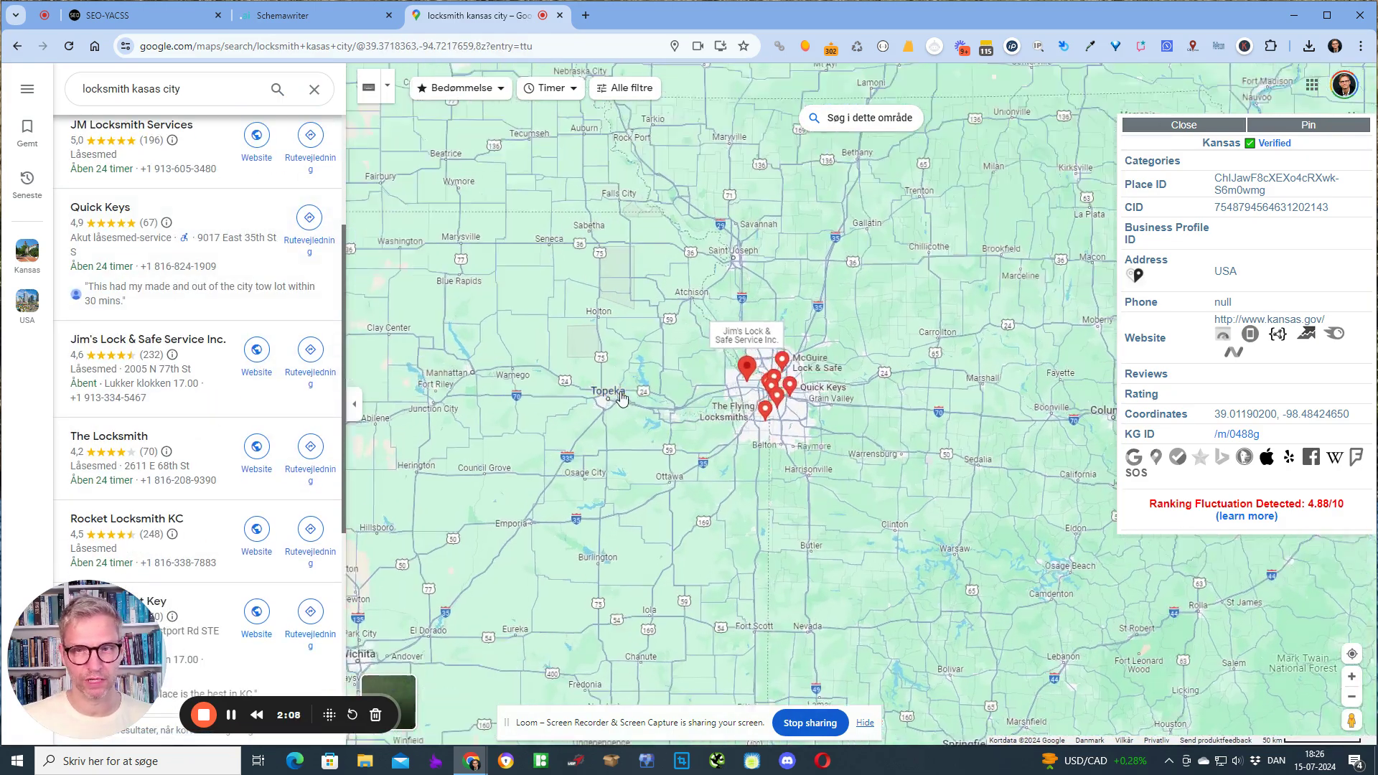
pyautogui.click(142, 88)
pyautogui.write('n')
pyautogui.press('Return')
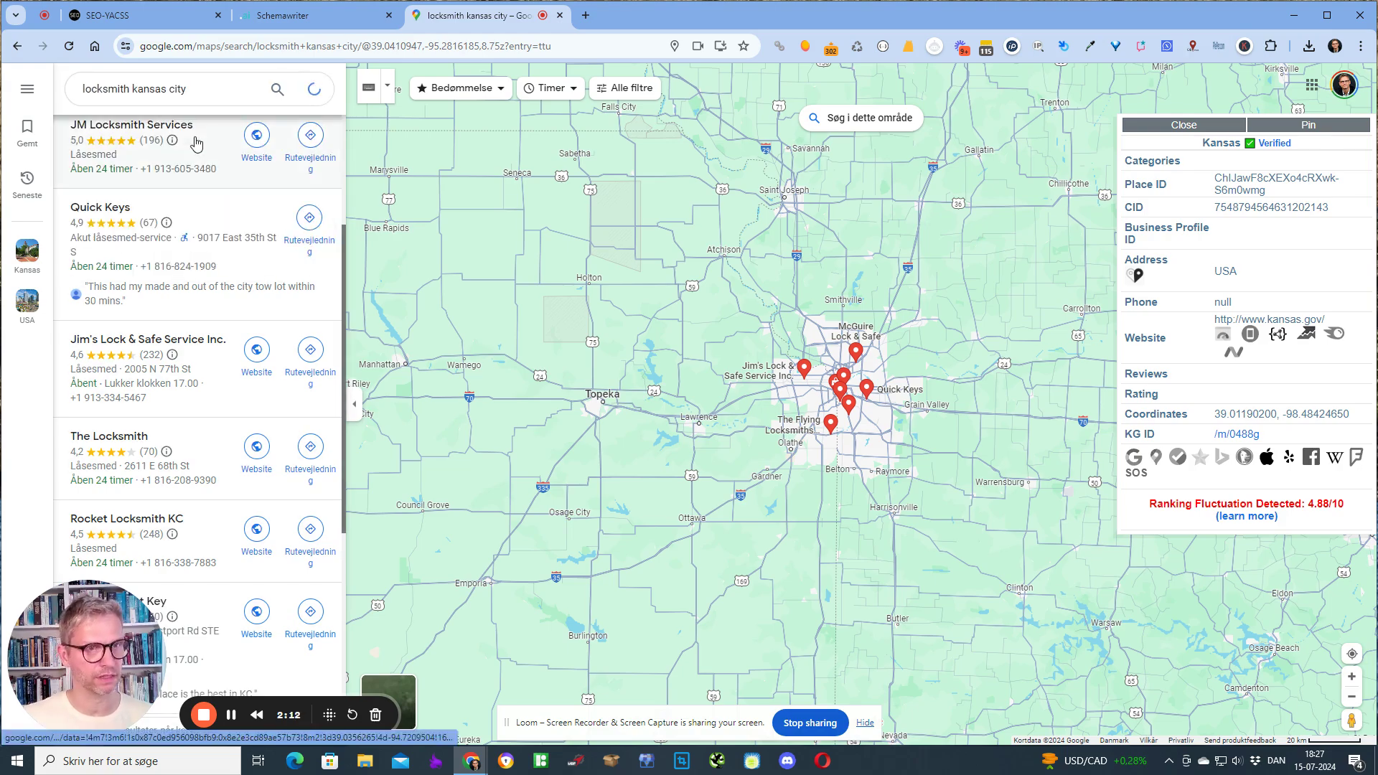
# Step: Look through the locksmith results and open the Smallwood Lock & Supply listing
pyautogui.scroll(2, 857, 358)
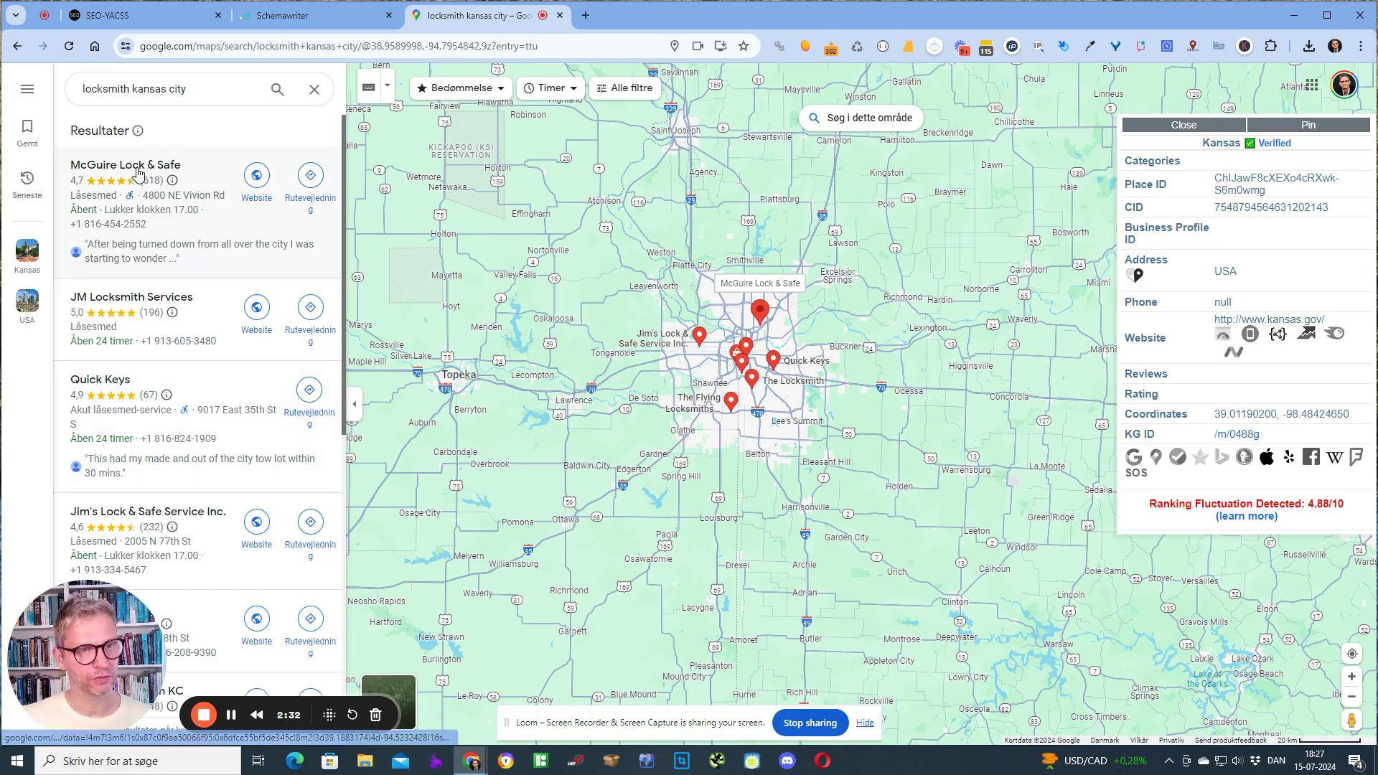
pyautogui.scroll(-10, 177, 183)
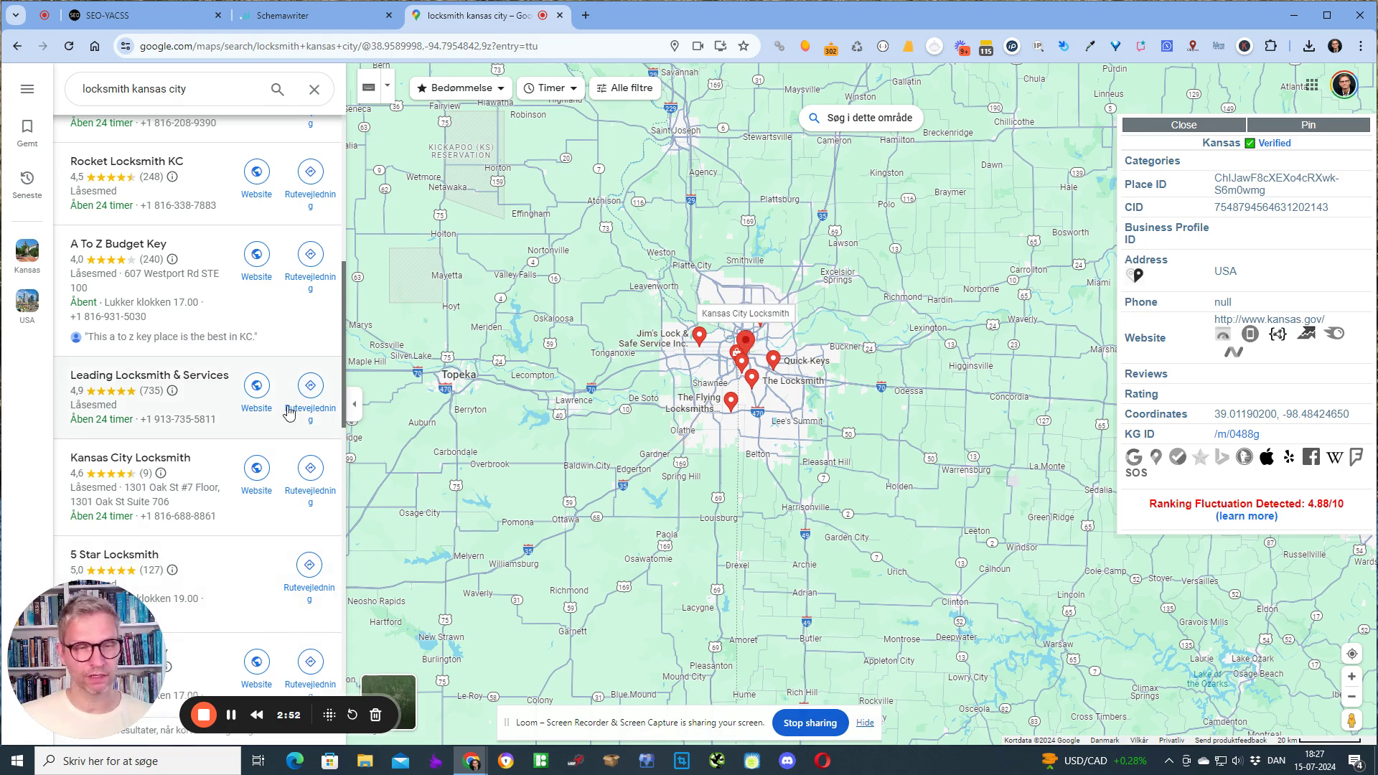
pyautogui.scroll(-6, 194, 434)
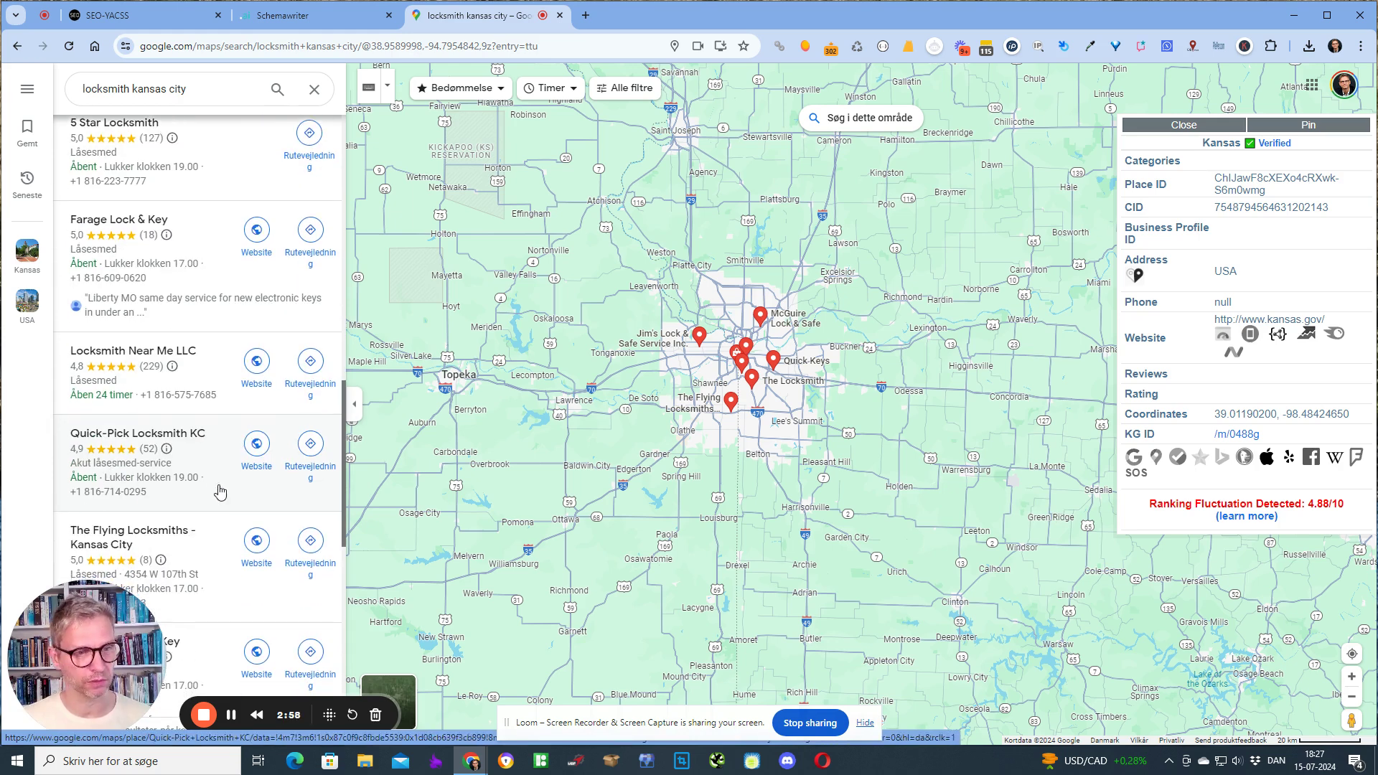
pyautogui.scroll(-5, 220, 491)
pyautogui.scroll(-2, 215, 499)
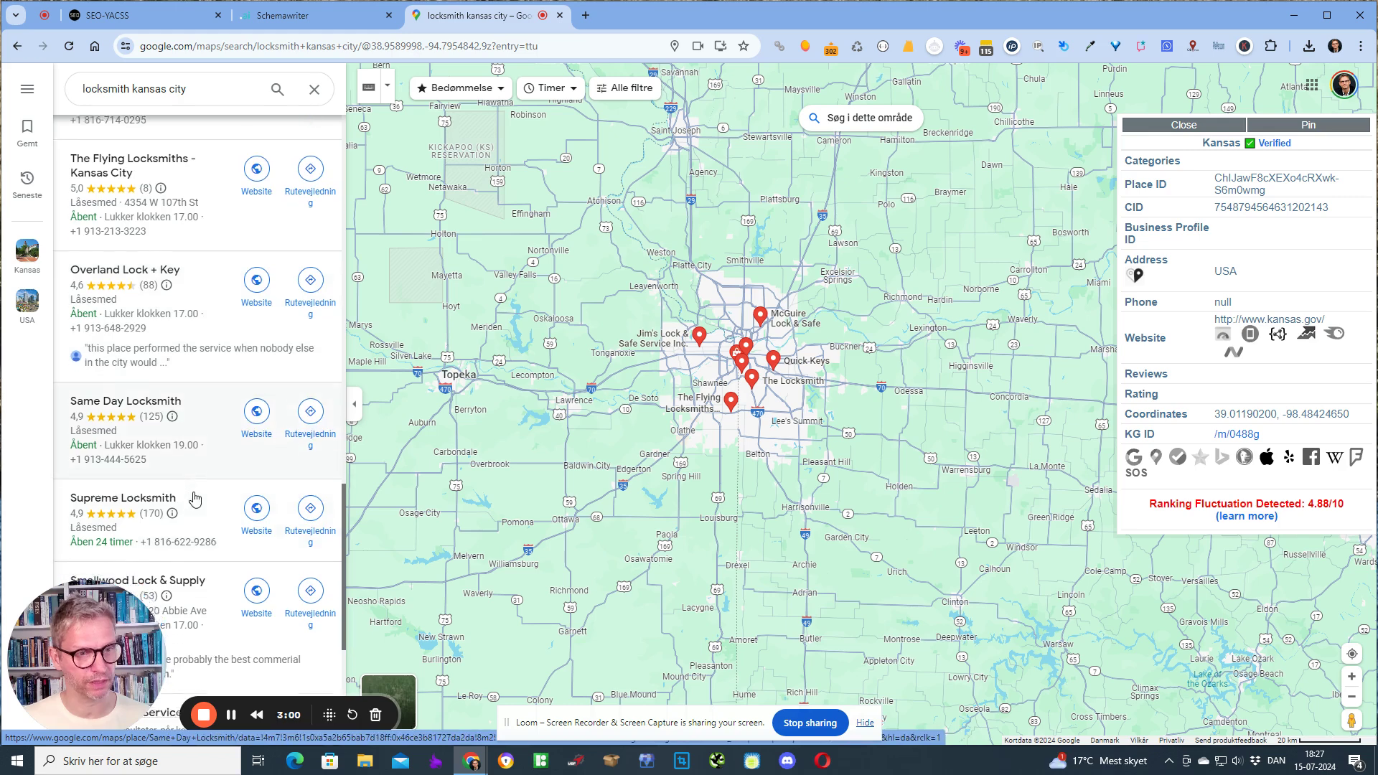
pyautogui.click(206, 511)
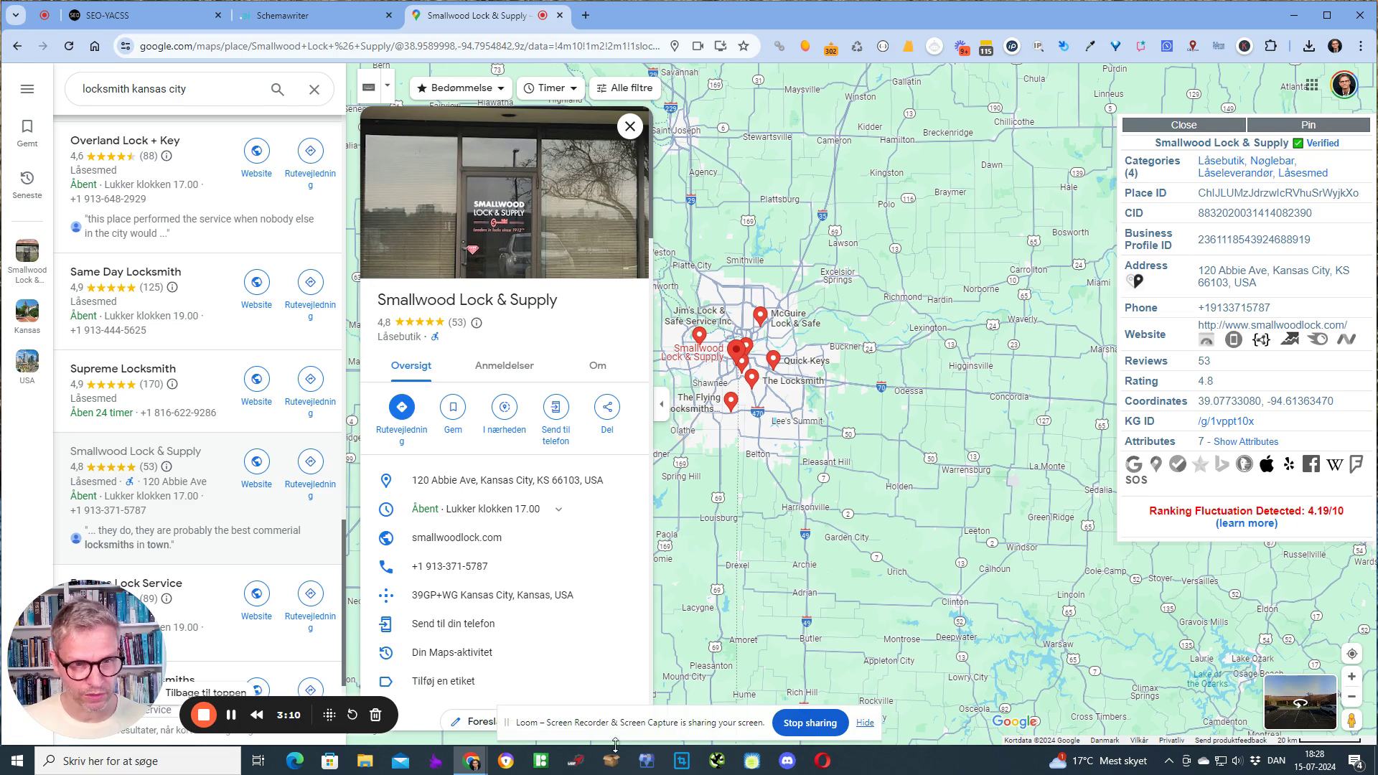
# Step: Copy the business name Smallwood Lock & Supply from its listing heading
pyautogui.moveTo(602, 303); pyautogui.dragTo(374, 300)
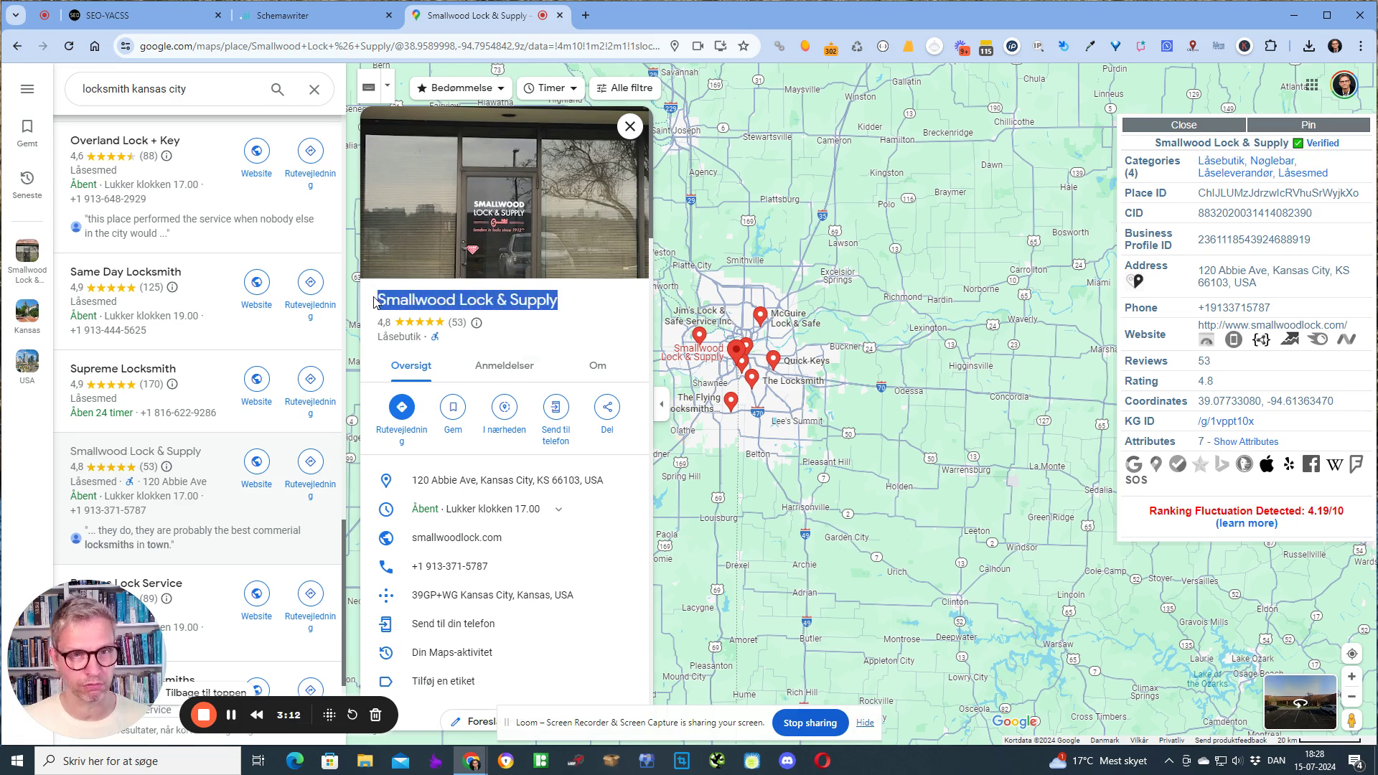
pyautogui.rightClick(453, 304)
pyautogui.click(474, 316)
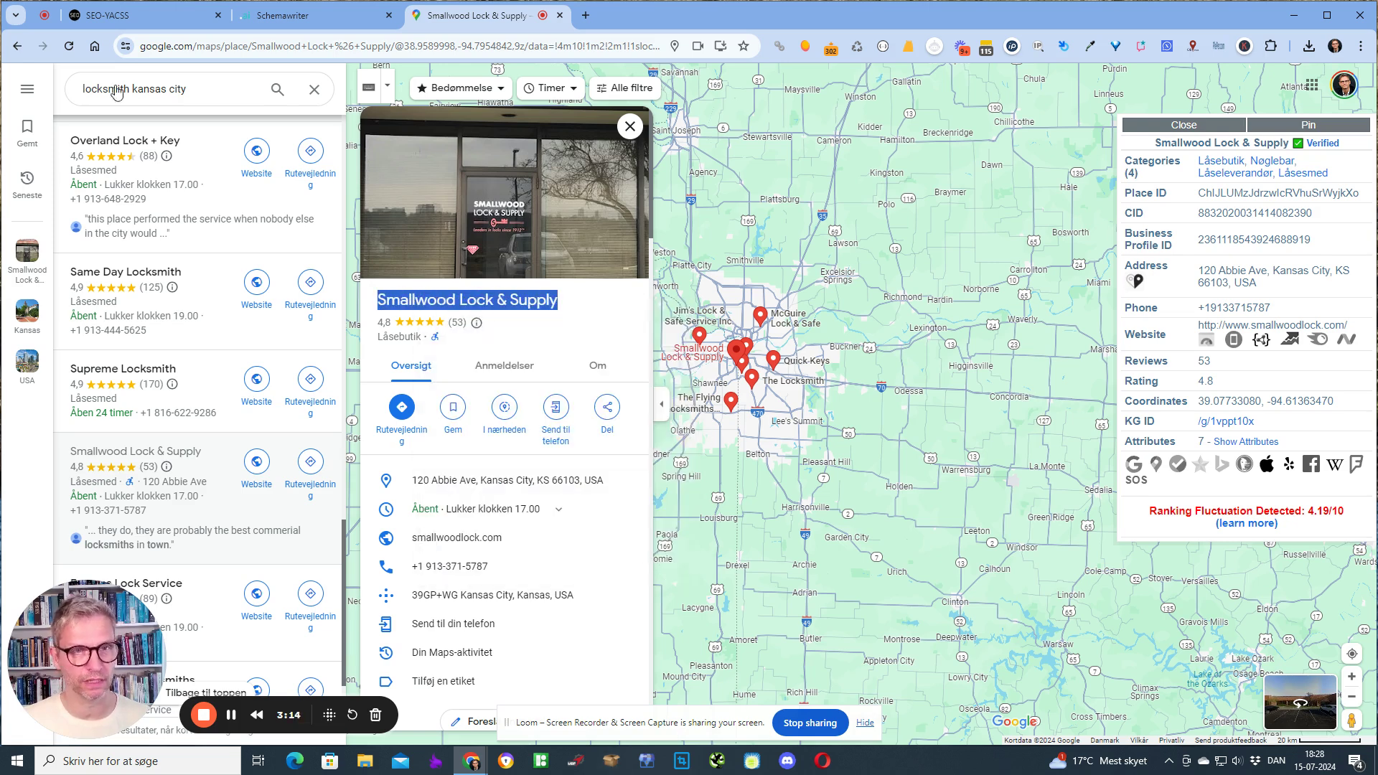
# Step: Switch to Schemawriter and start a new company entry in Company Info
pyautogui.click(301, 15)
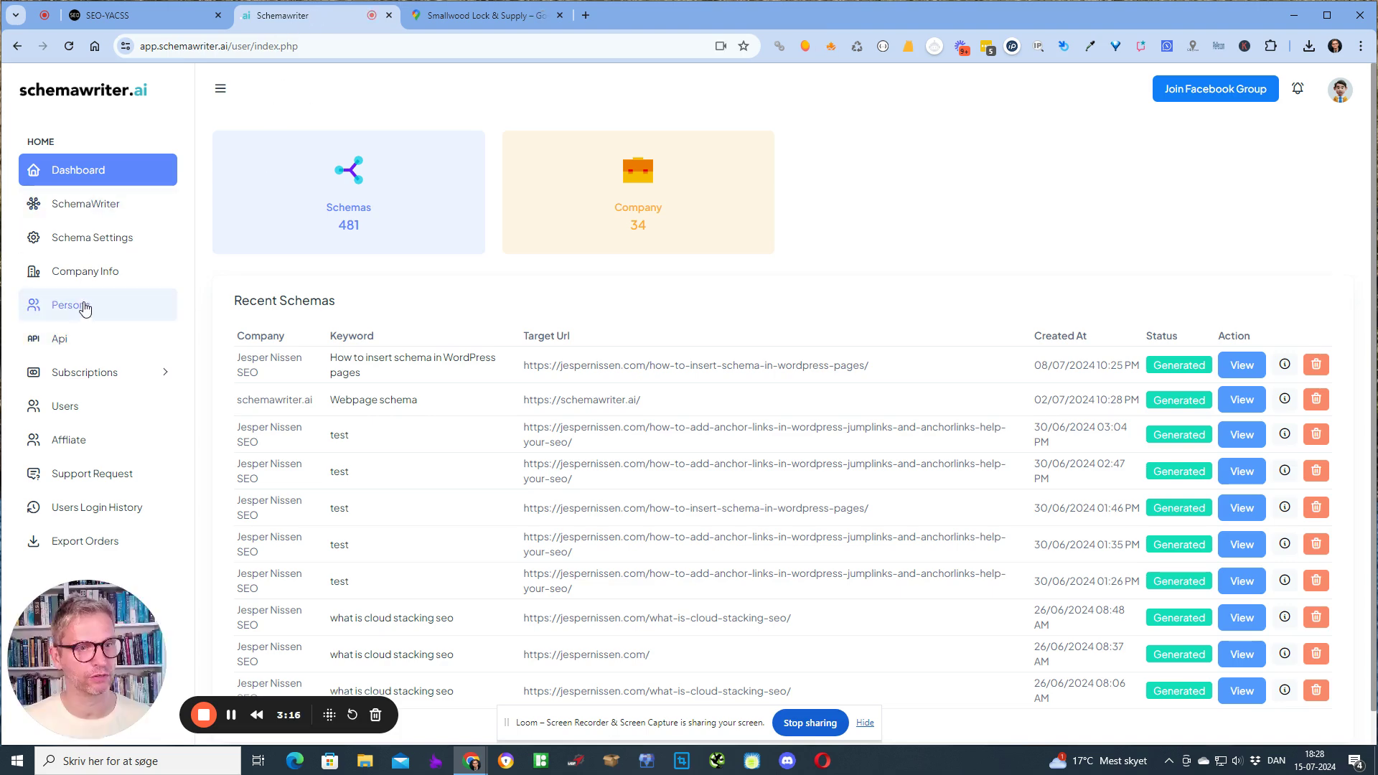
pyautogui.click(85, 273)
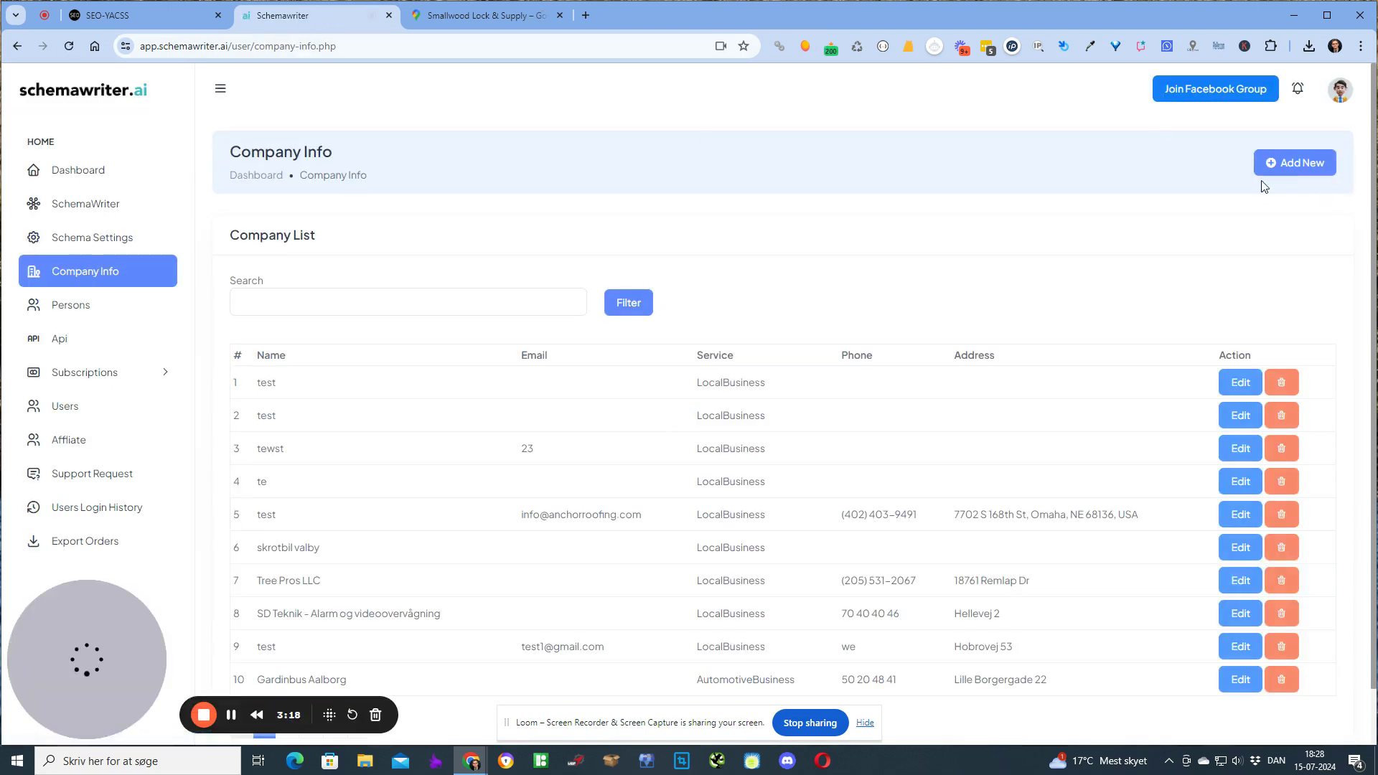
pyautogui.click(1292, 164)
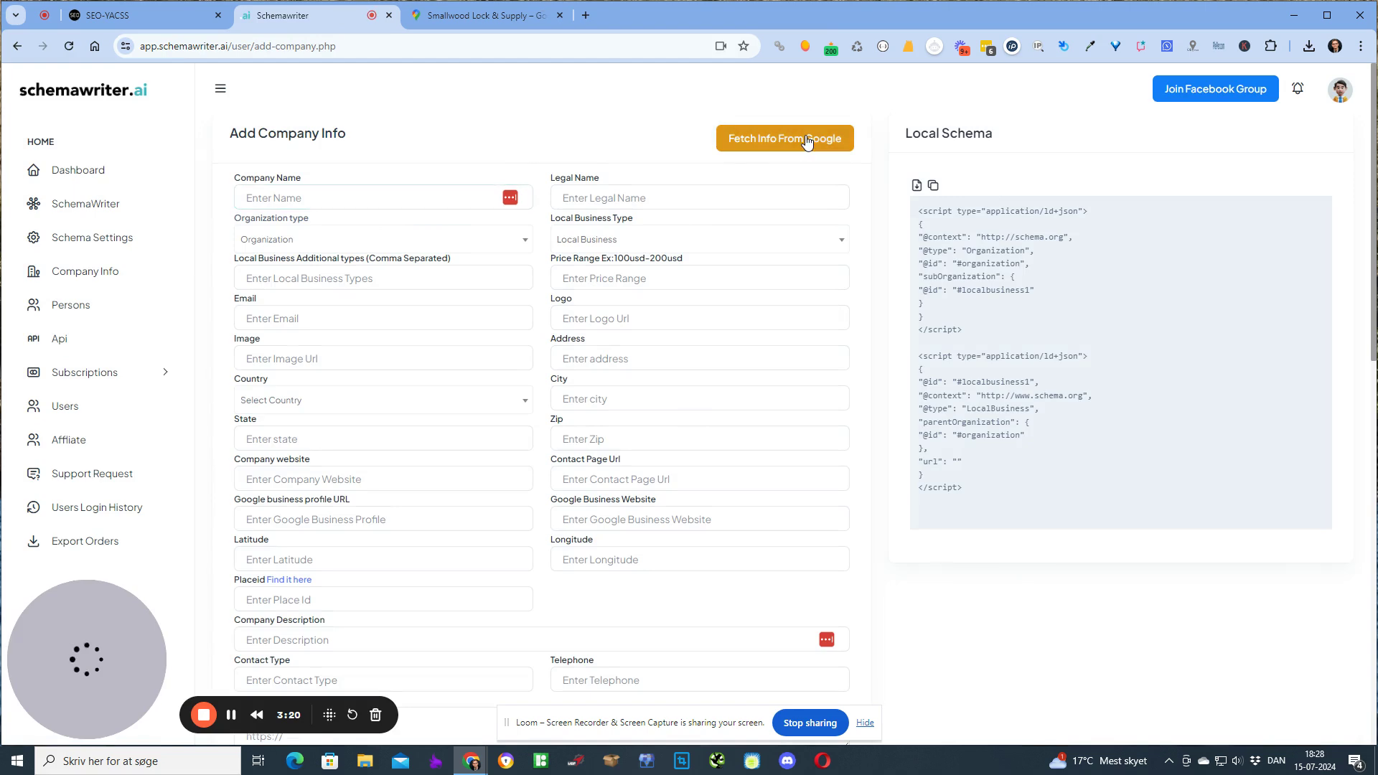
# Step: Fetch the company info from Google with Google auto suggest, pasting Smallwood Lock & Supply and choosing the suggested Kansas City, KS business
pyautogui.click(807, 140)
pyautogui.click(650, 218)
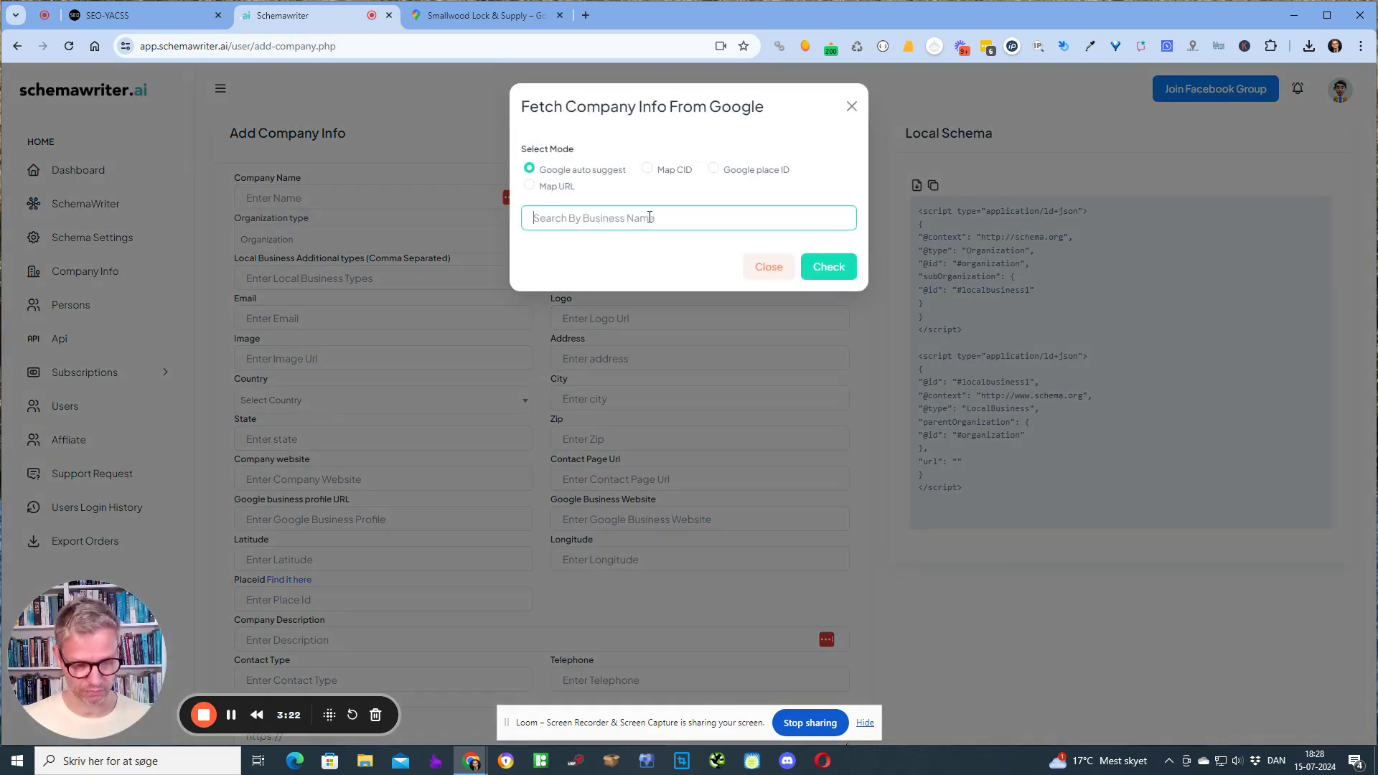
pyautogui.hotkey('ctrl', 'v')
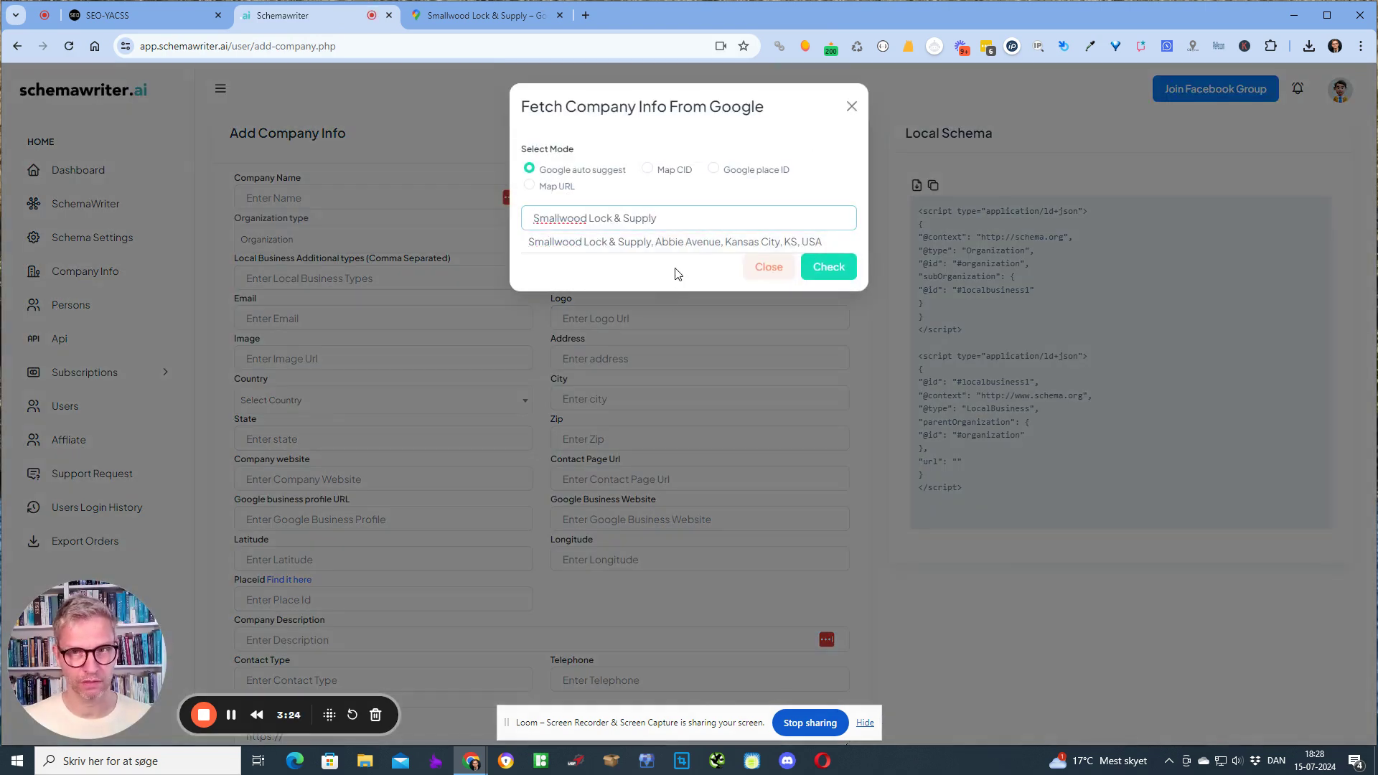
pyautogui.click(631, 243)
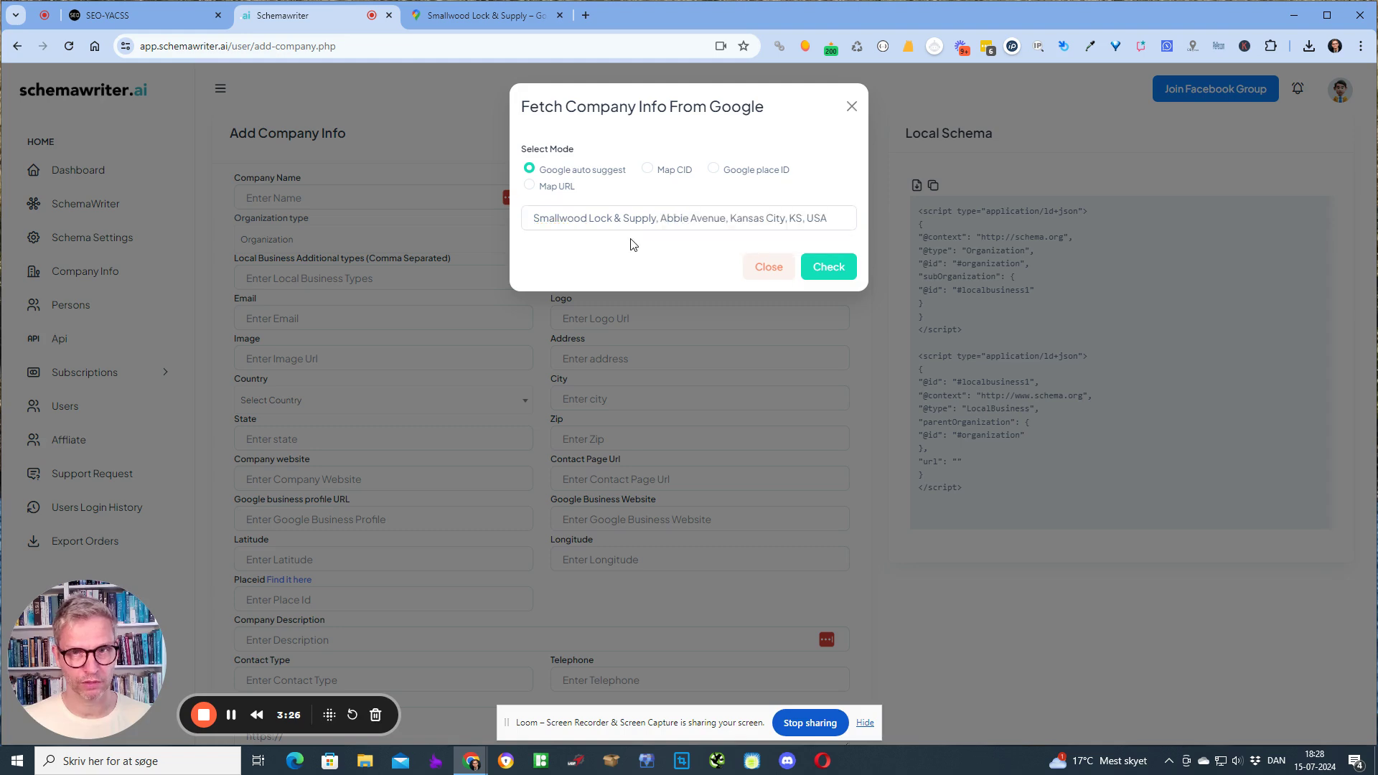
pyautogui.click(831, 268)
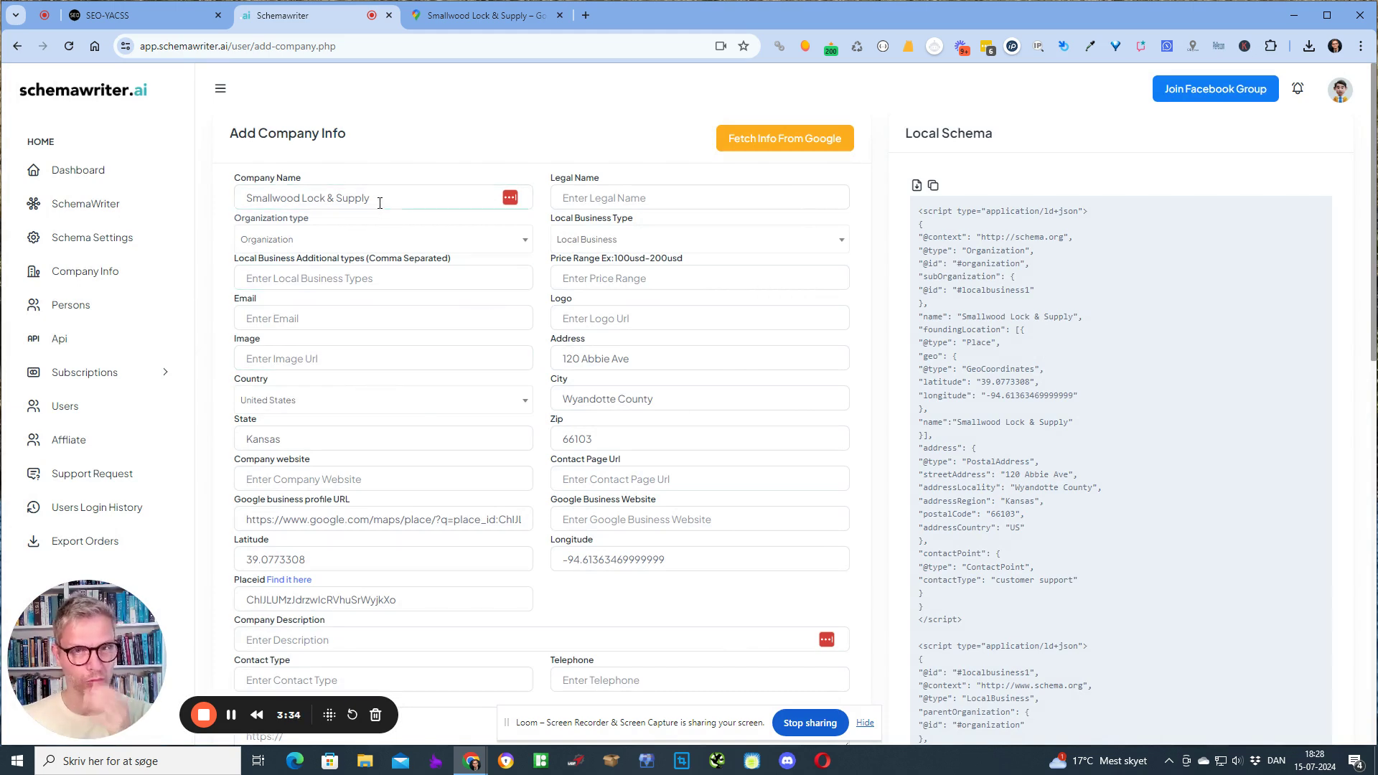
pyautogui.click(609, 199)
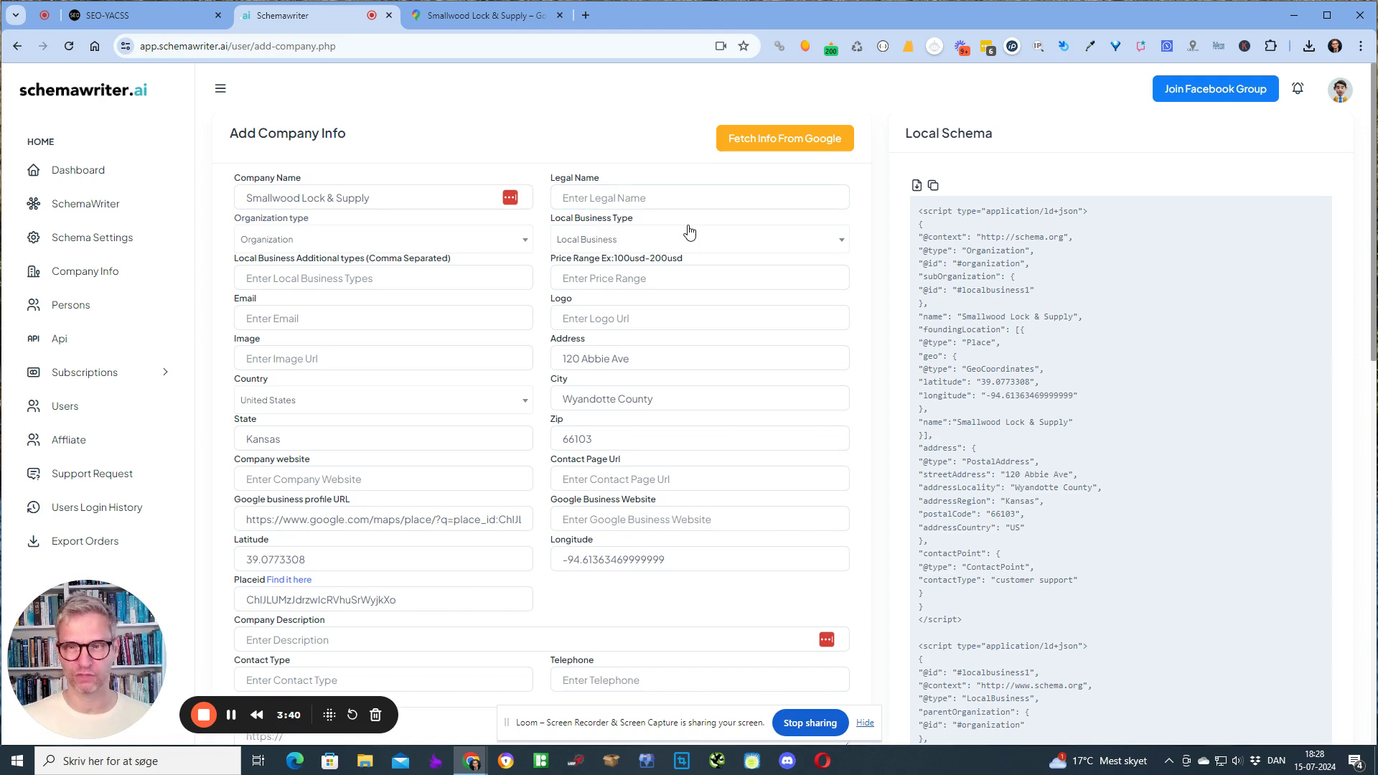
pyautogui.scroll(-2, 761, 301)
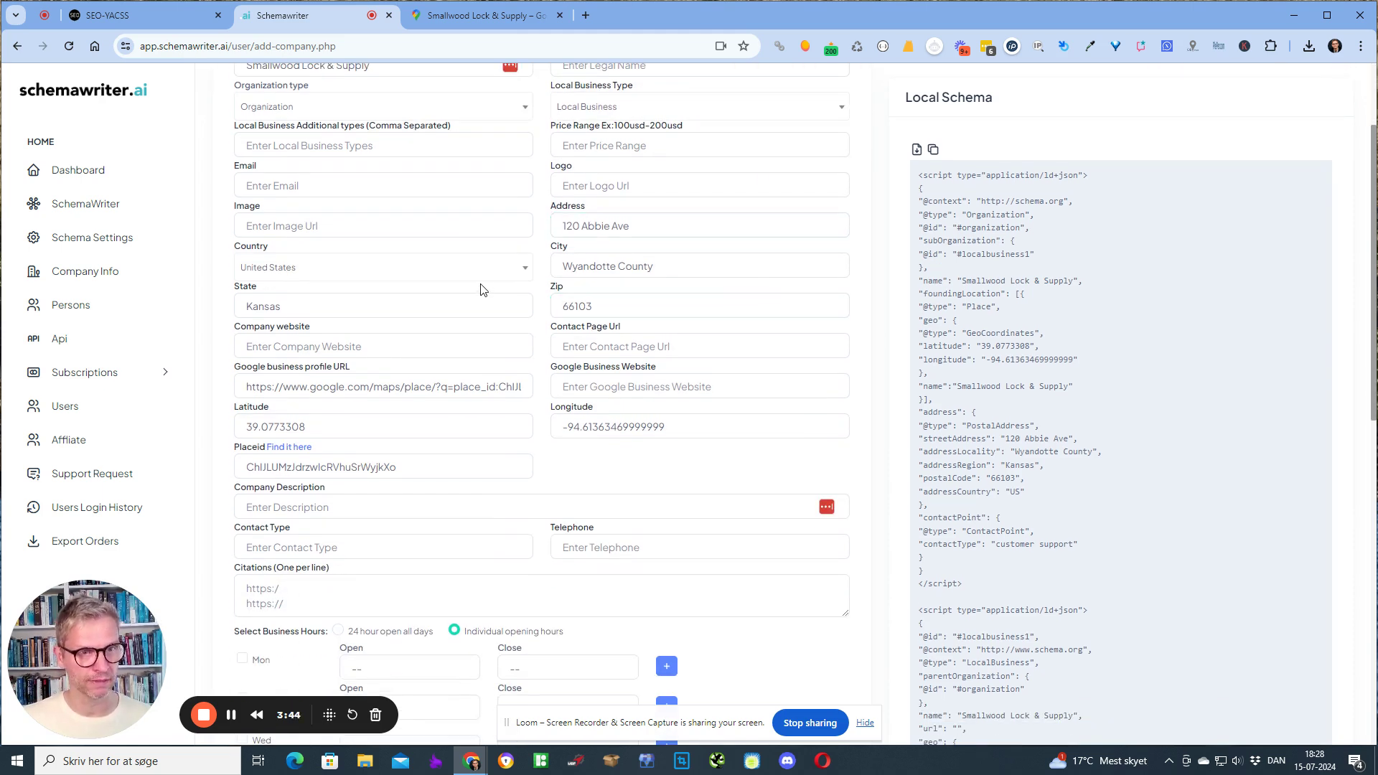
pyautogui.click(478, 15)
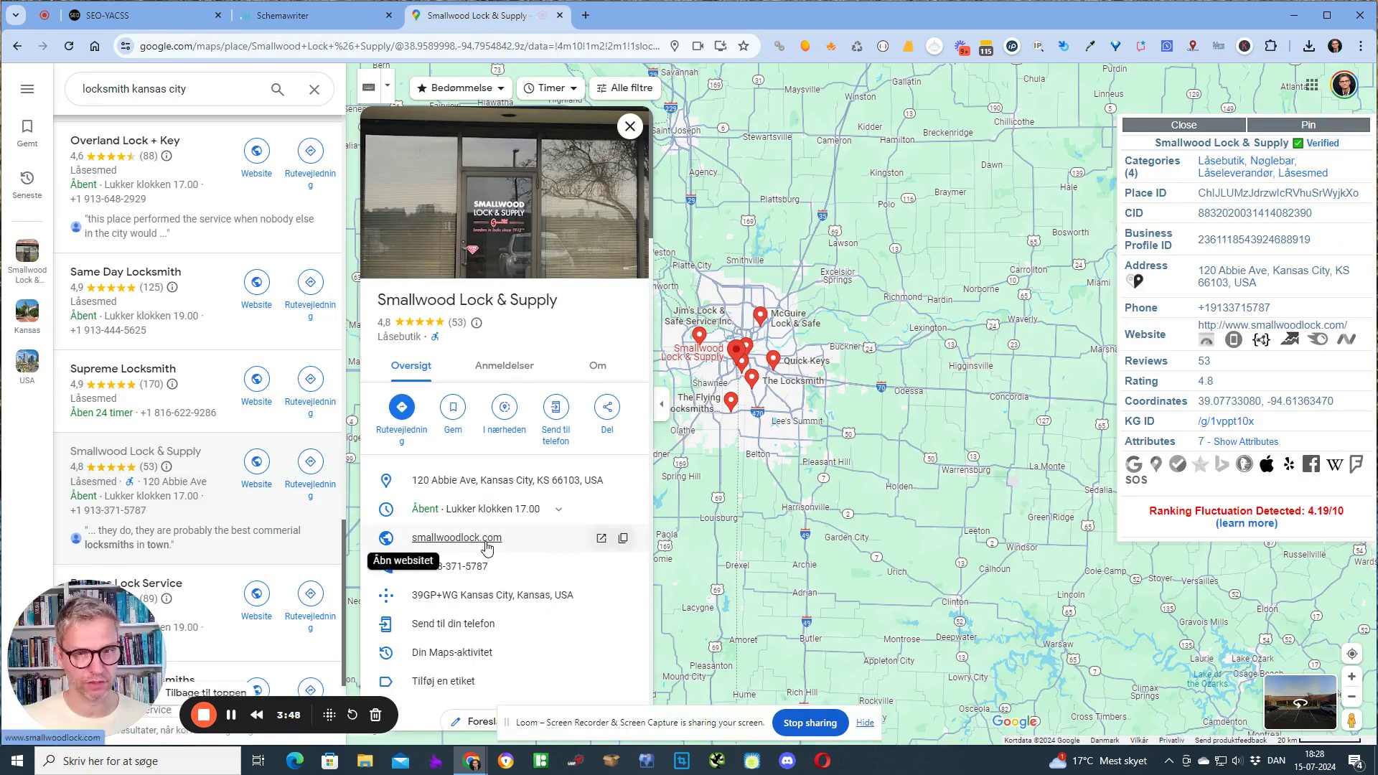
pyautogui.click(448, 540)
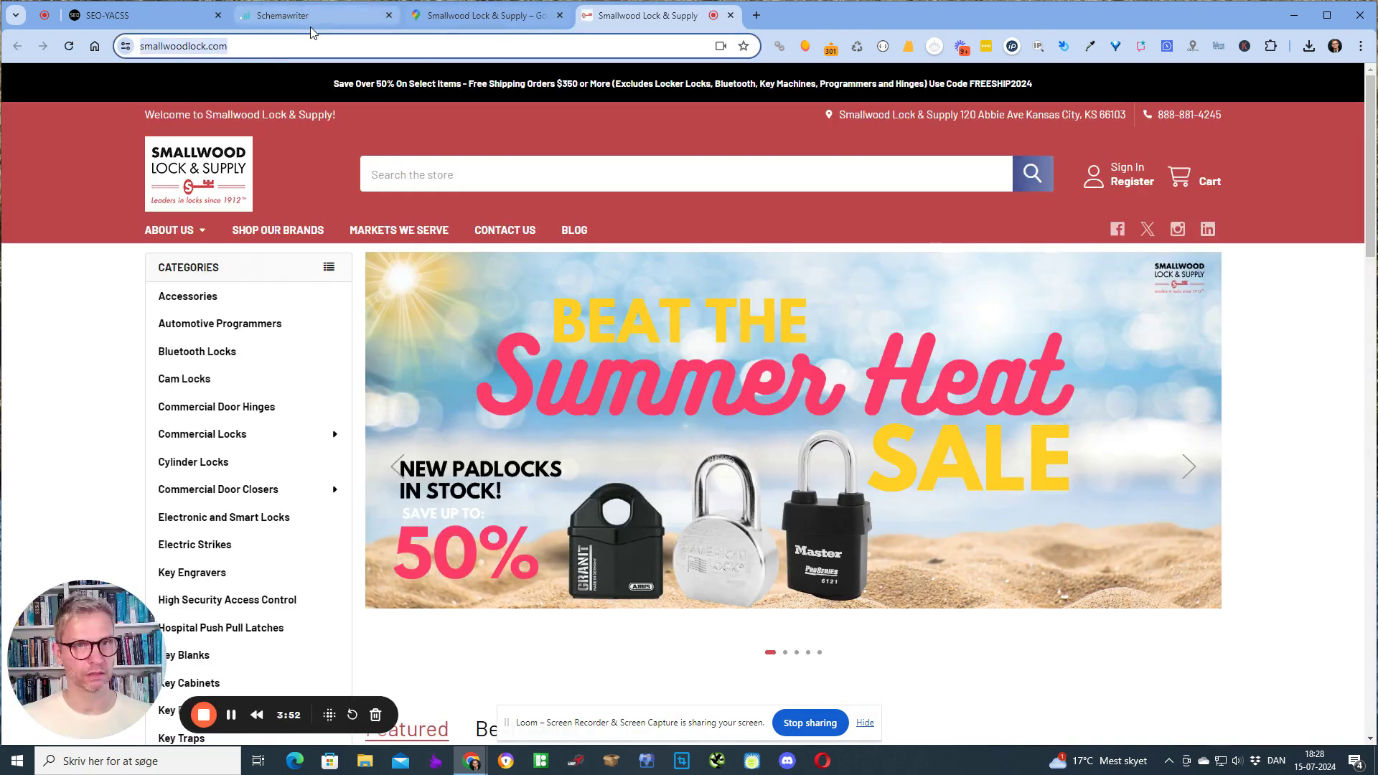
pyautogui.click(316, 15)
pyautogui.click(307, 345)
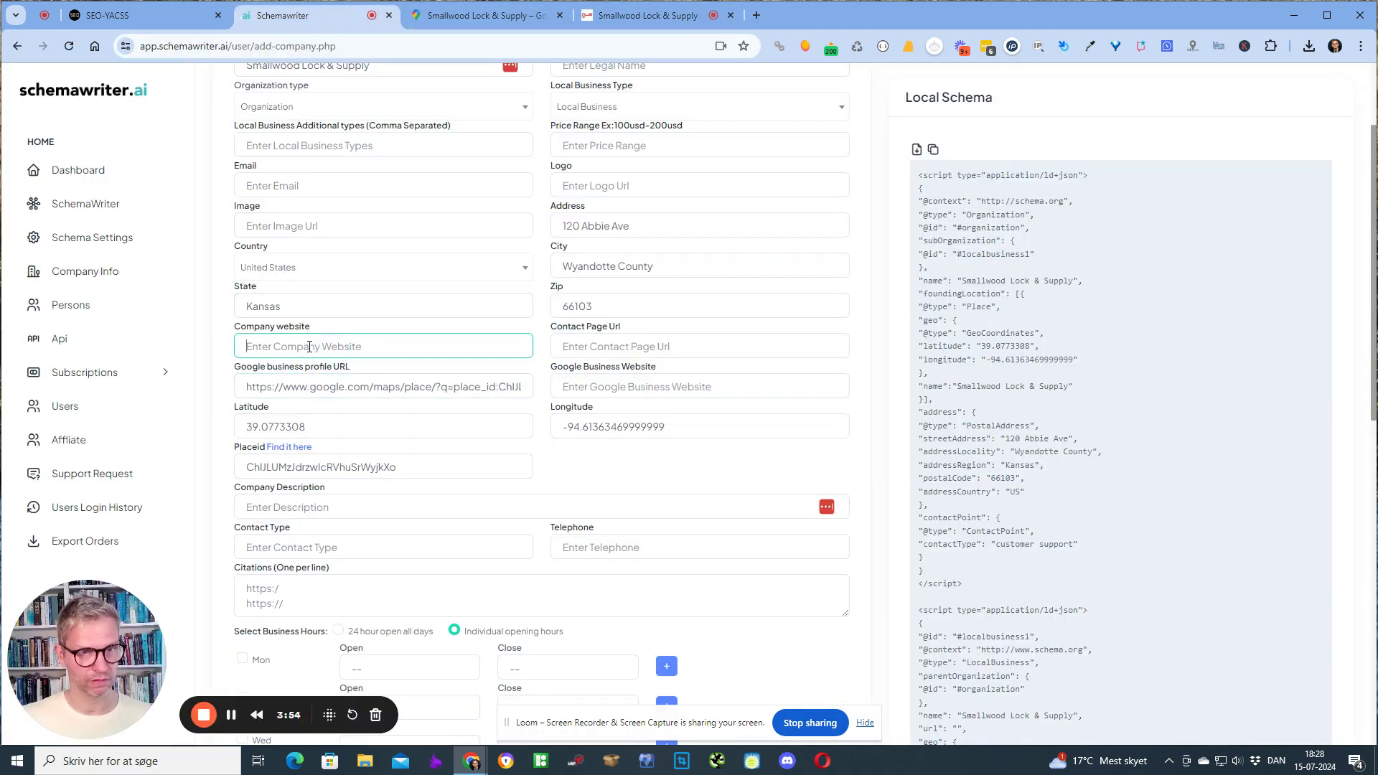
pyautogui.hotkey('ctrl', 'v')
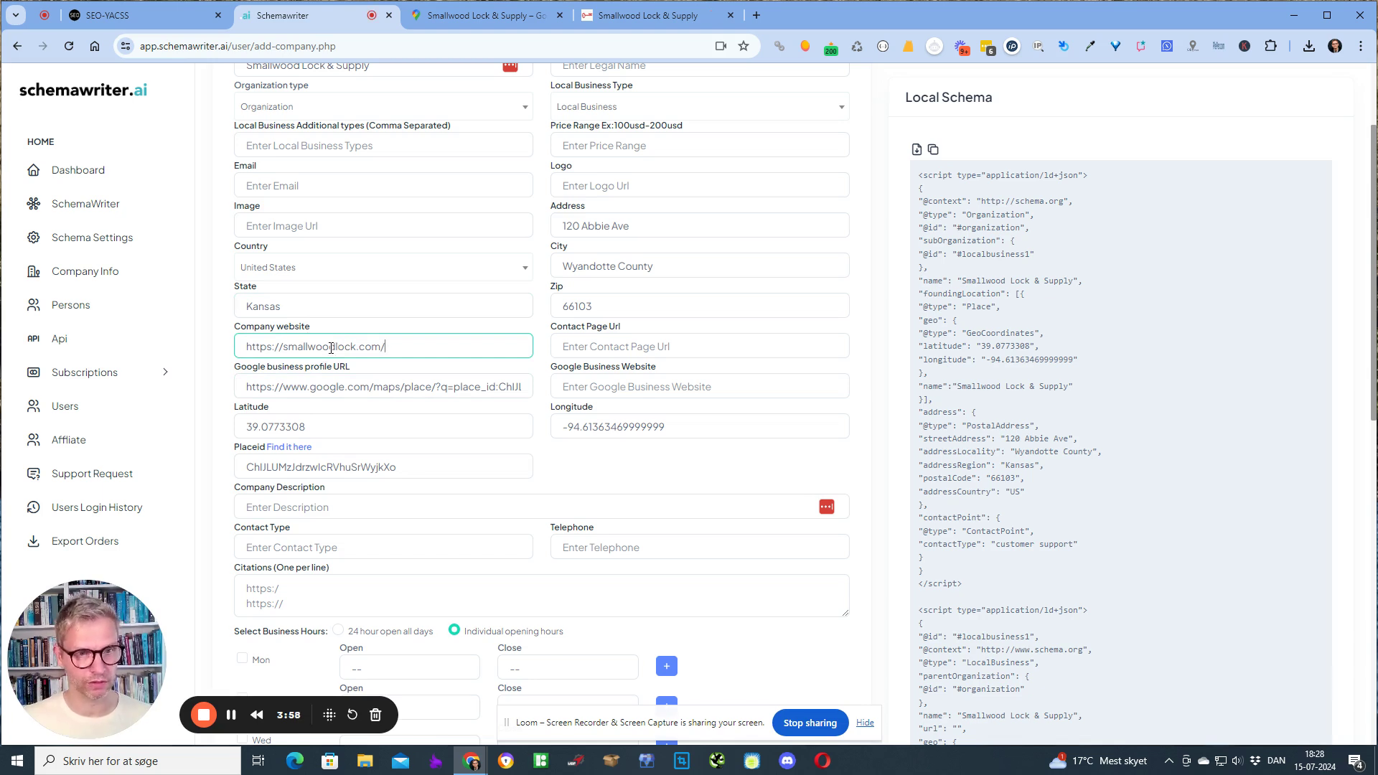
# Step: Check the filled-in company fields and save the new Smallwood Lock & Supply entry
pyautogui.scroll(3, 452, 463)
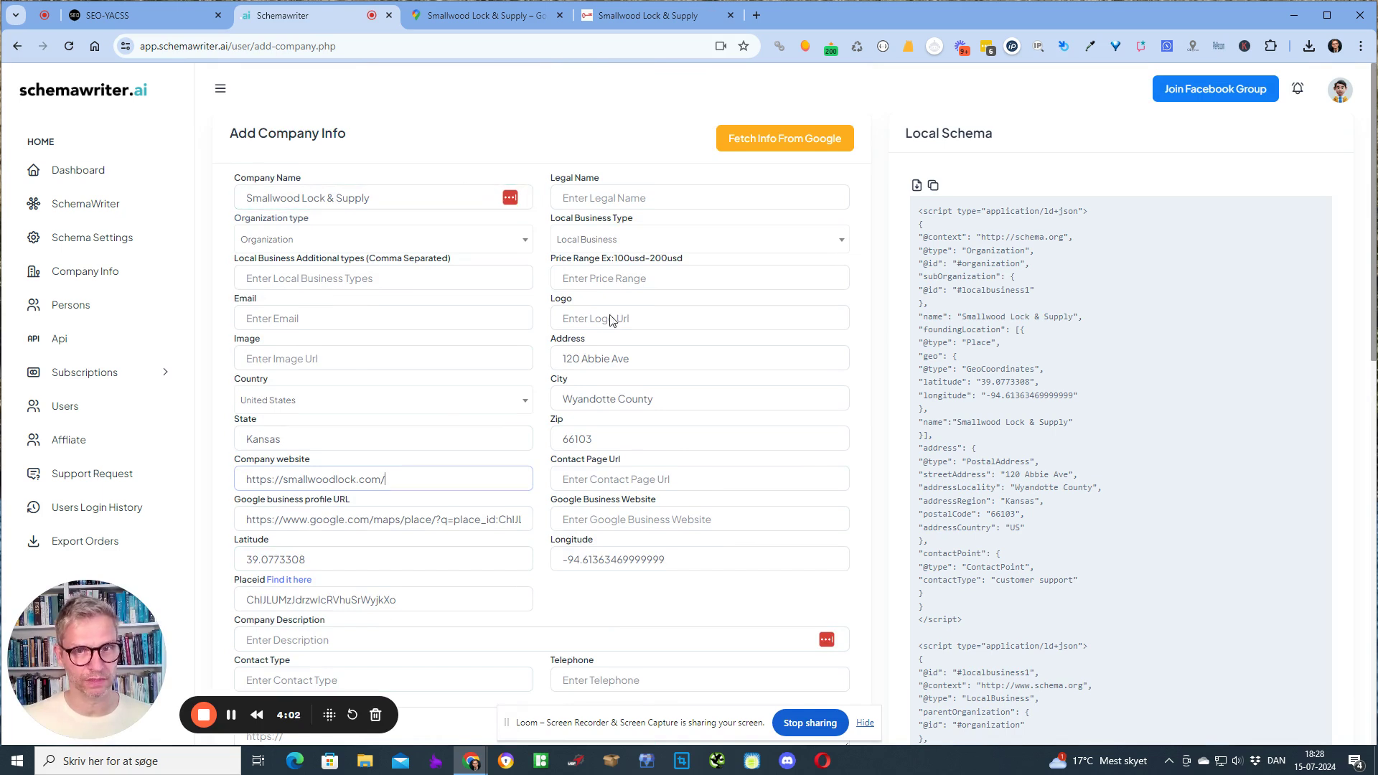
pyautogui.scroll(-2, 625, 388)
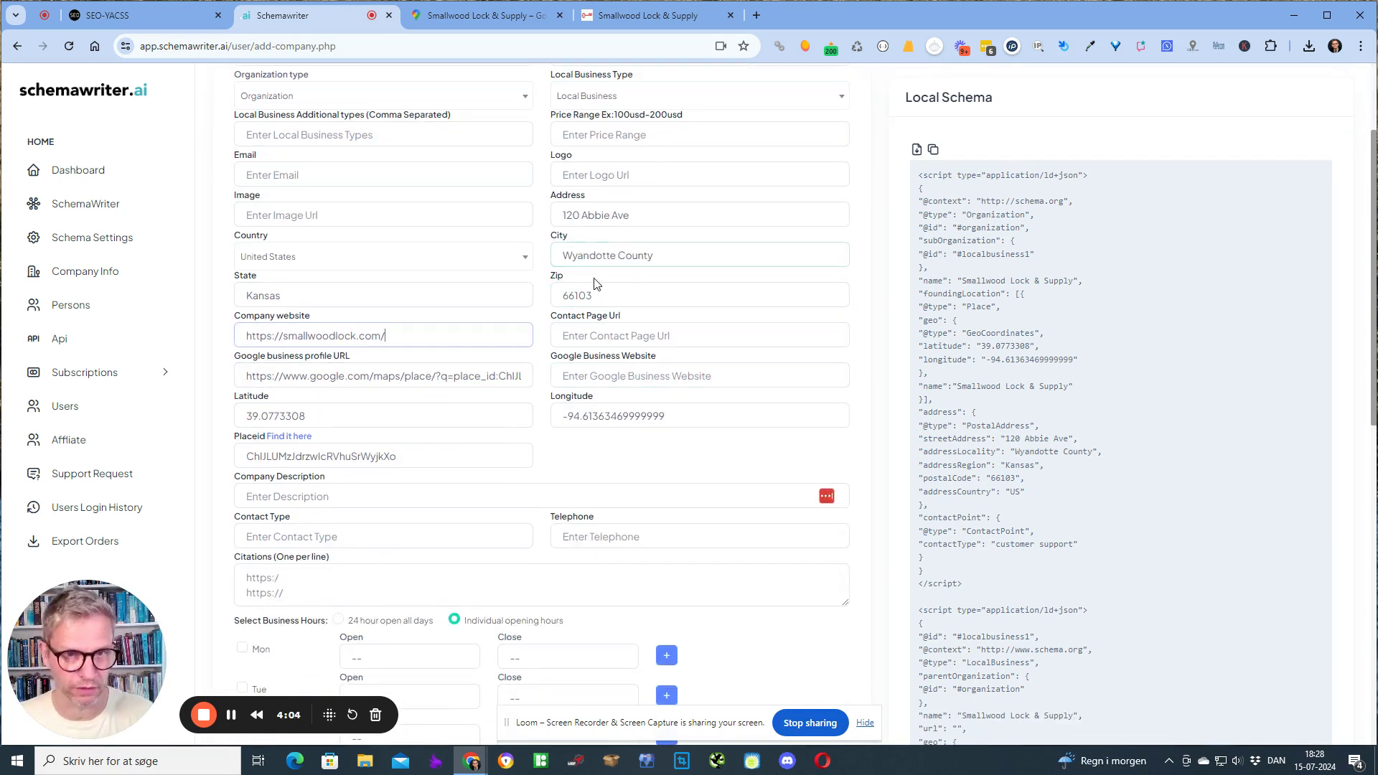
pyautogui.scroll(-1, 711, 326)
pyautogui.scroll(-7, 711, 325)
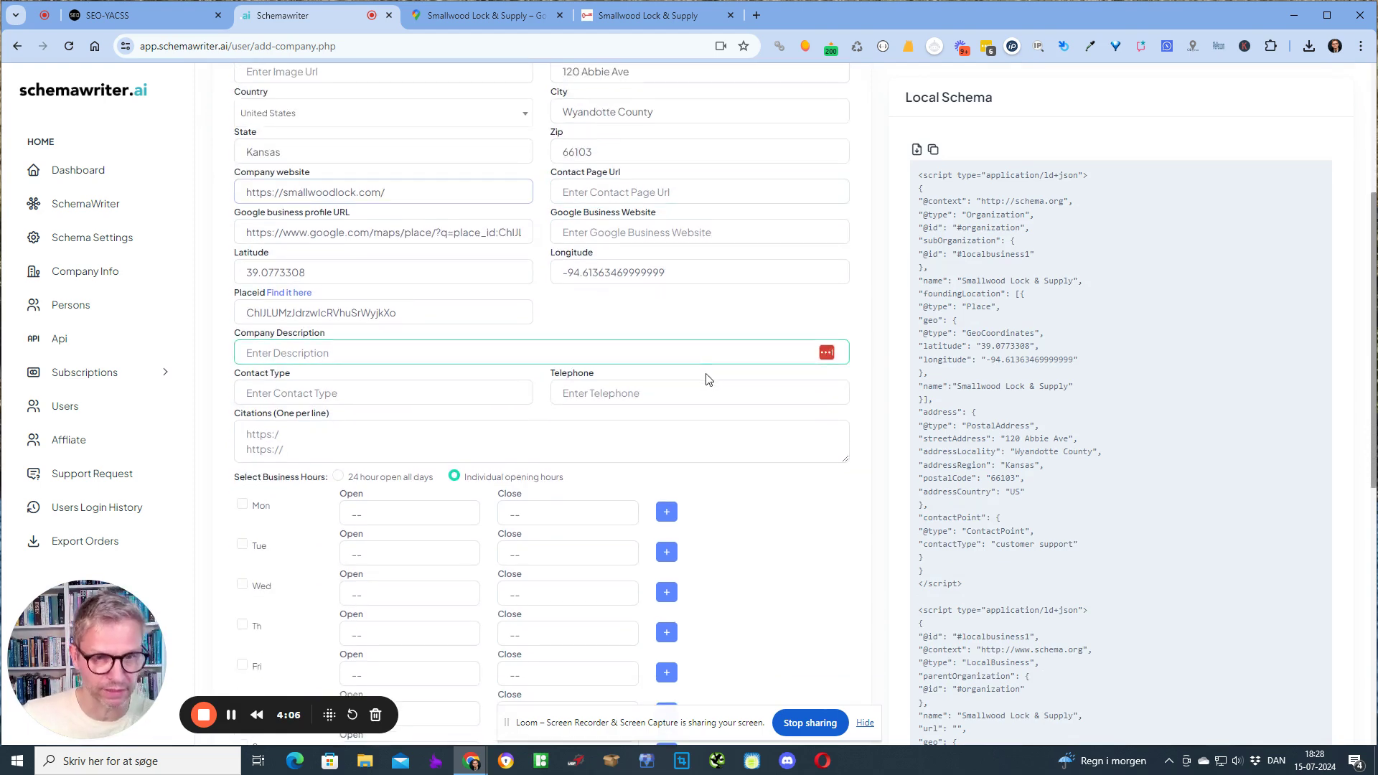
pyautogui.scroll(3, 716, 364)
pyautogui.scroll(3, 715, 364)
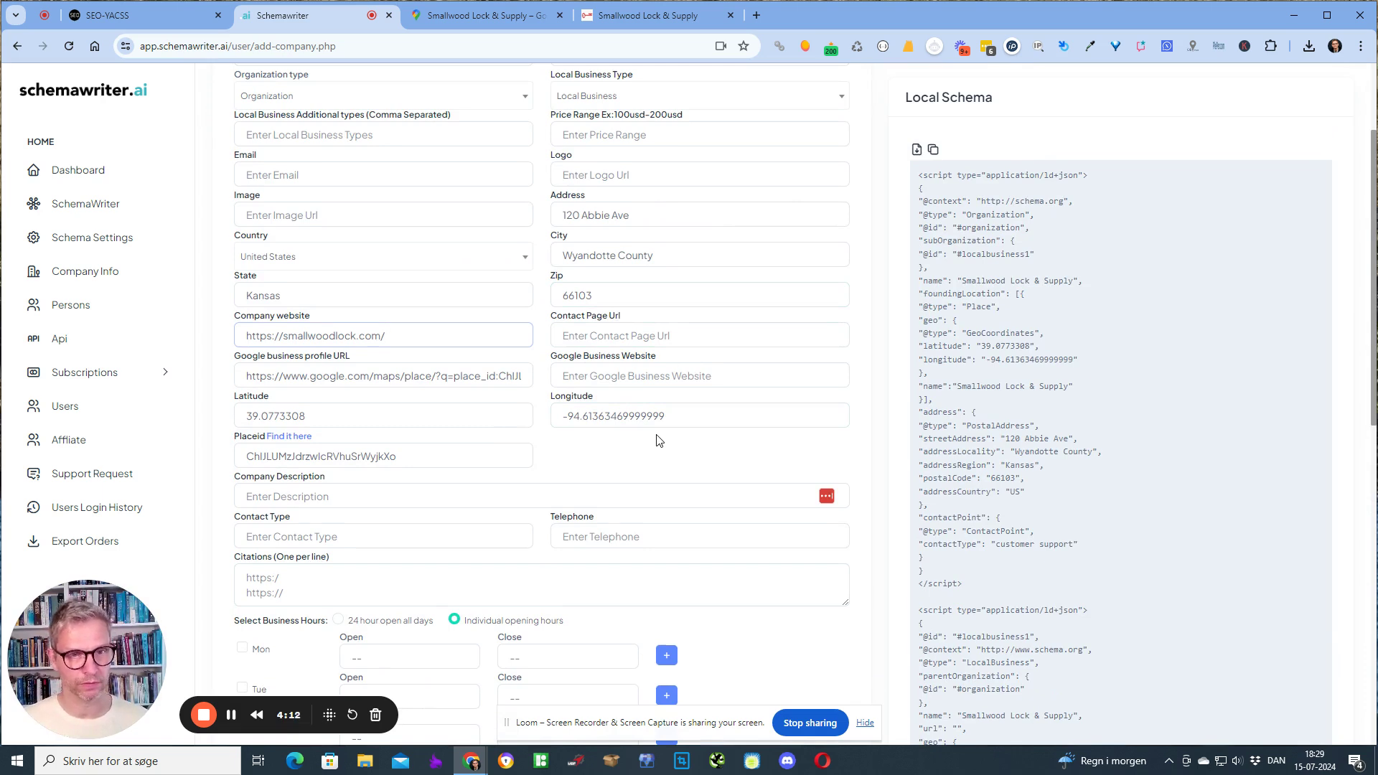
pyautogui.scroll(1, 656, 438)
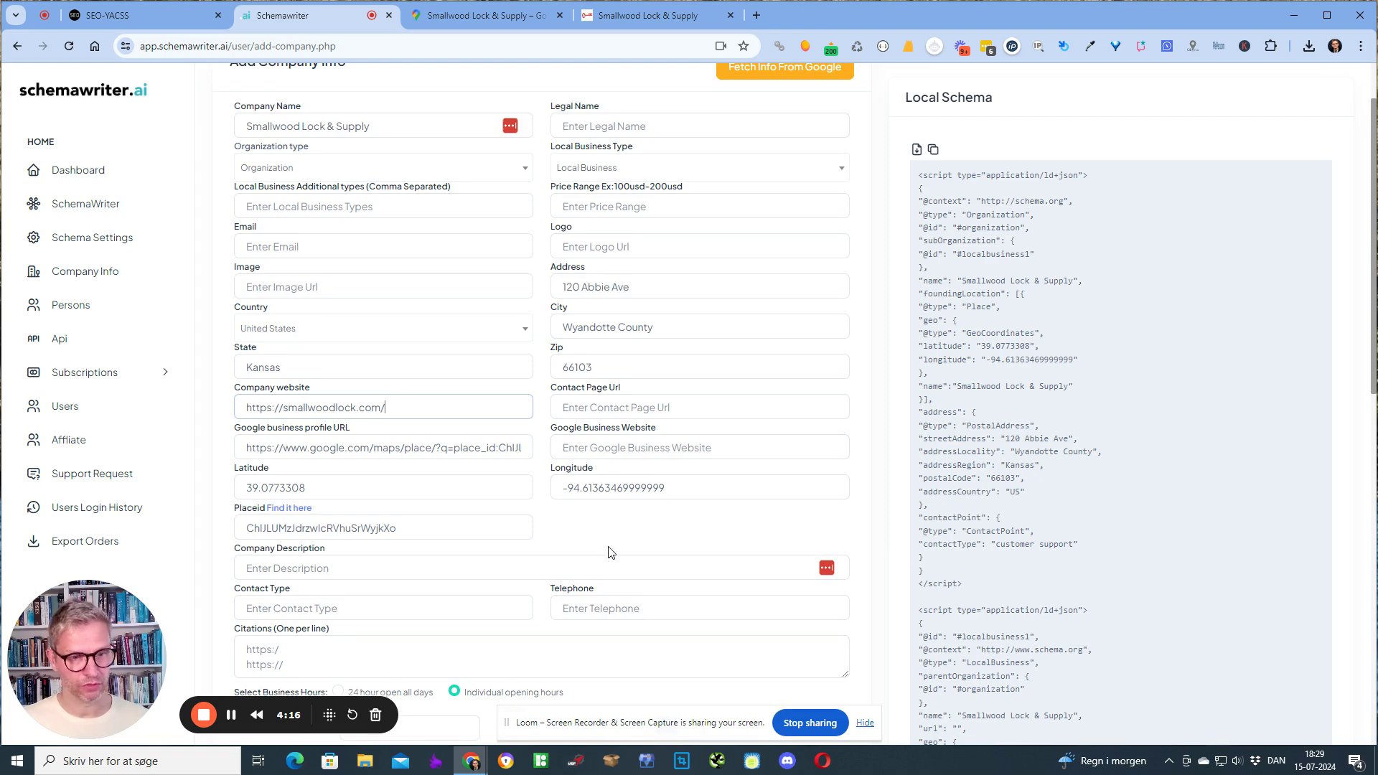
pyautogui.moveTo(653, 715); pyautogui.dragTo(242, 730)
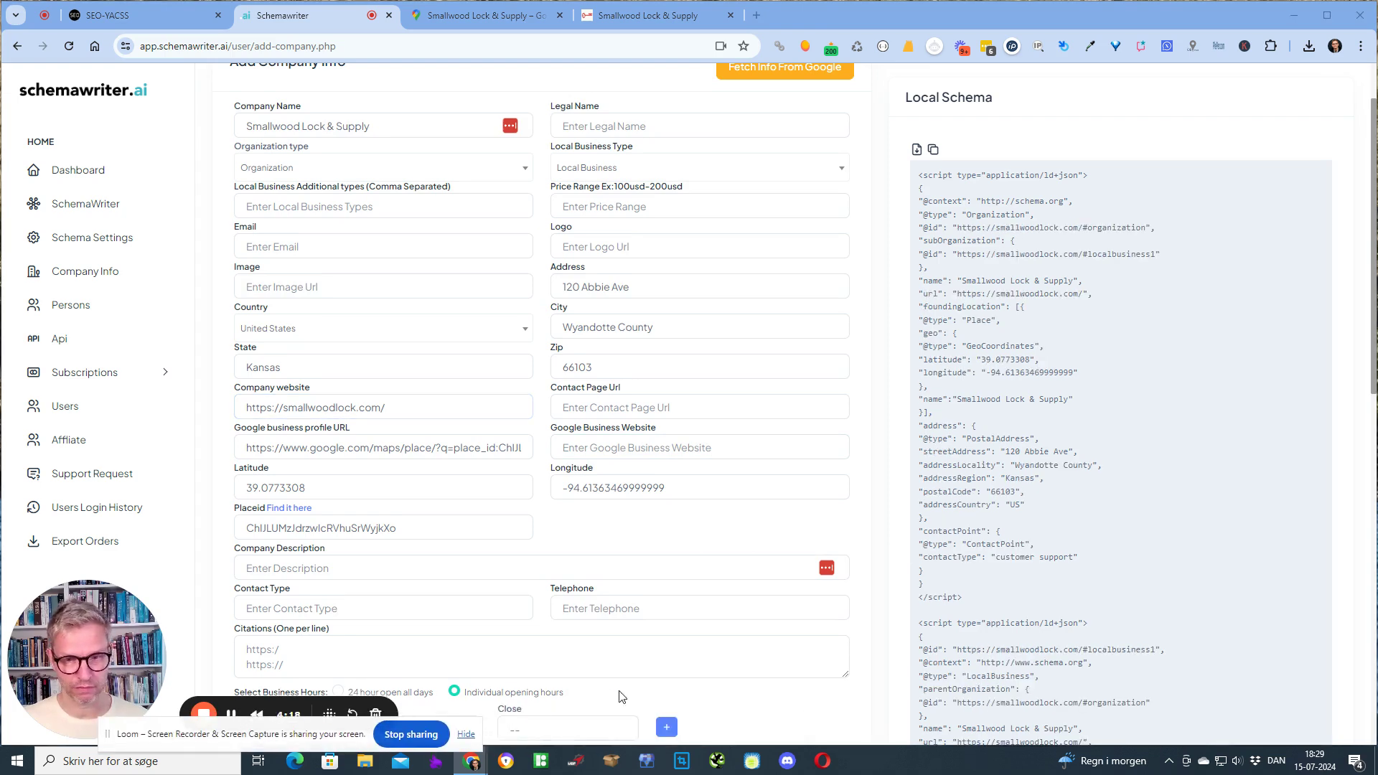
pyautogui.scroll(-10, 711, 627)
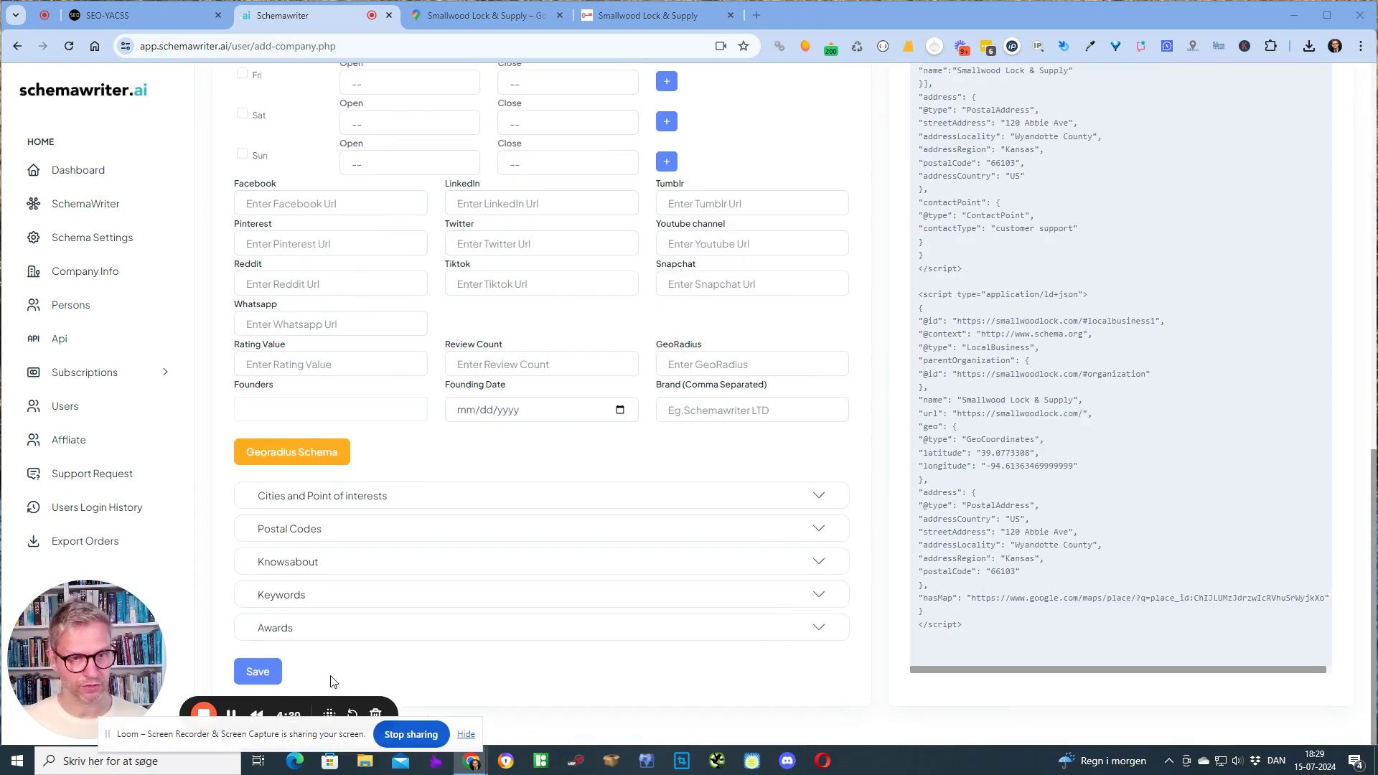
pyautogui.click(258, 671)
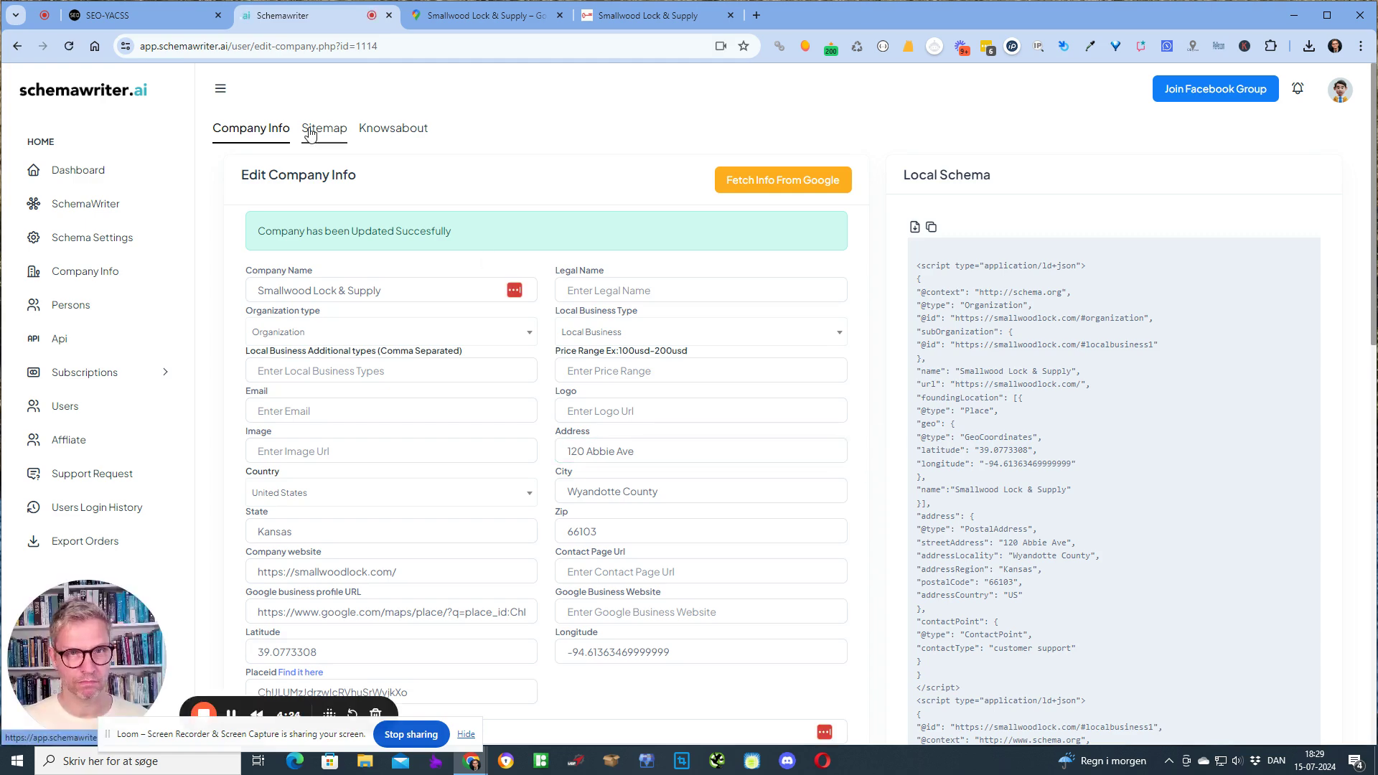
# Step: Generate the company's georadius schema of cities and postal codes within a 20 km radius, including points of interest
pyautogui.click(833, 491)
pyautogui.scroll(-1, 832, 483)
pyautogui.scroll(-12, 832, 482)
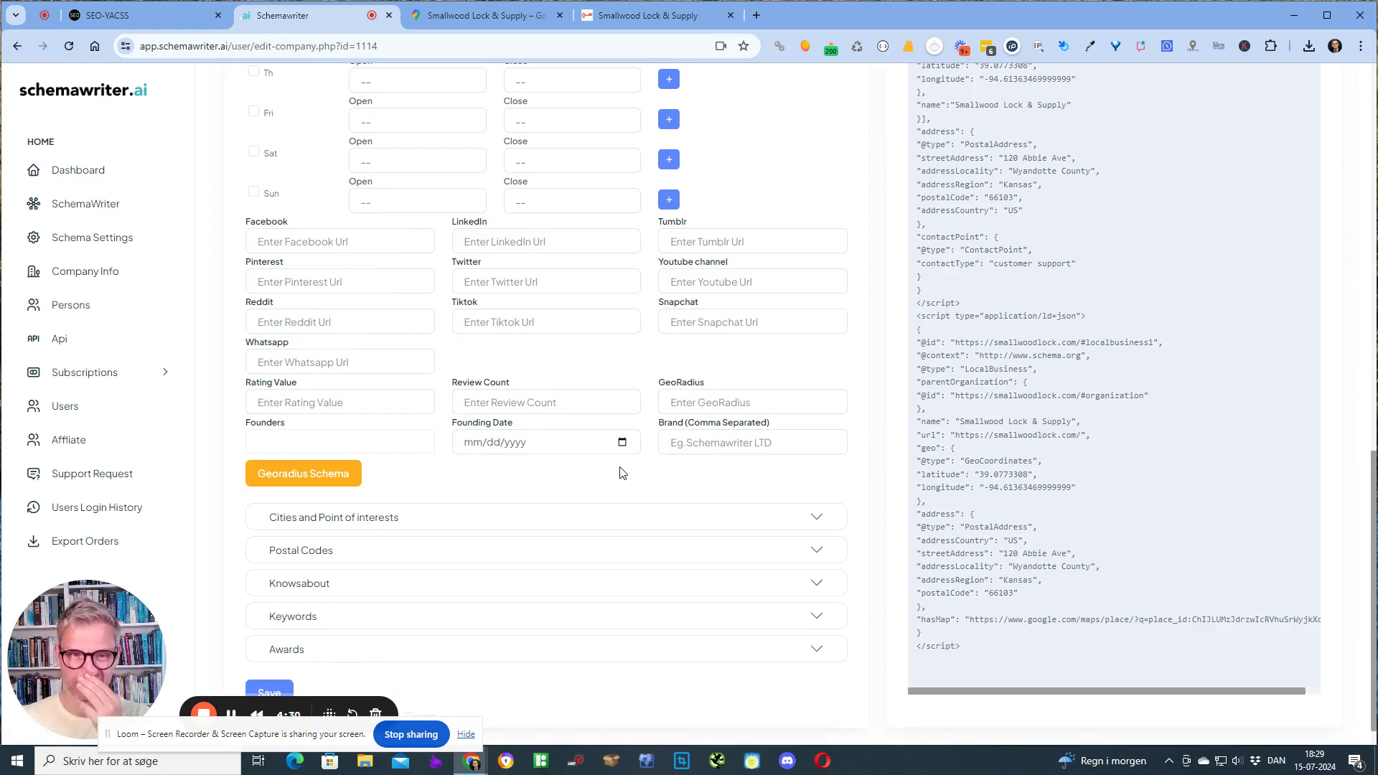
pyautogui.click(313, 477)
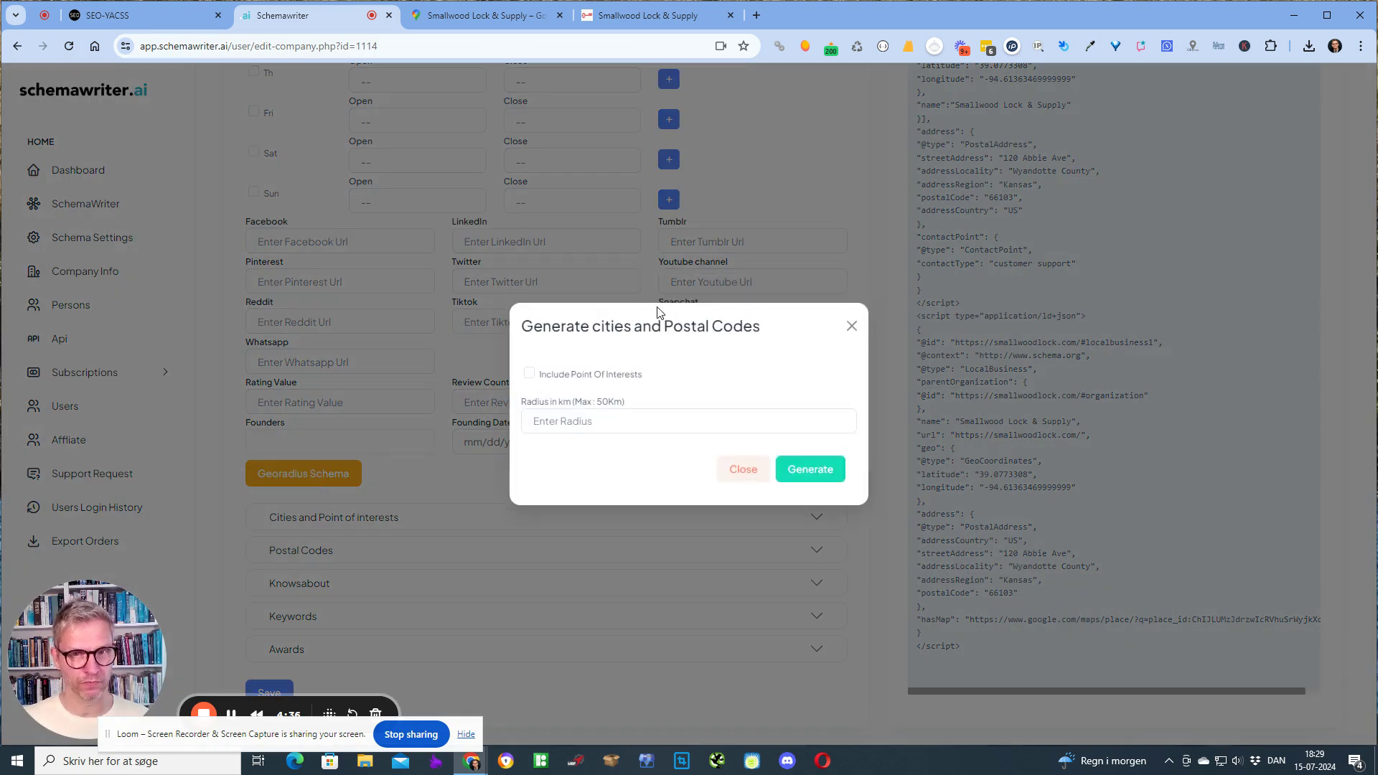
pyautogui.moveTo(600, 327); pyautogui.dragTo(683, 326)
pyautogui.click(720, 320)
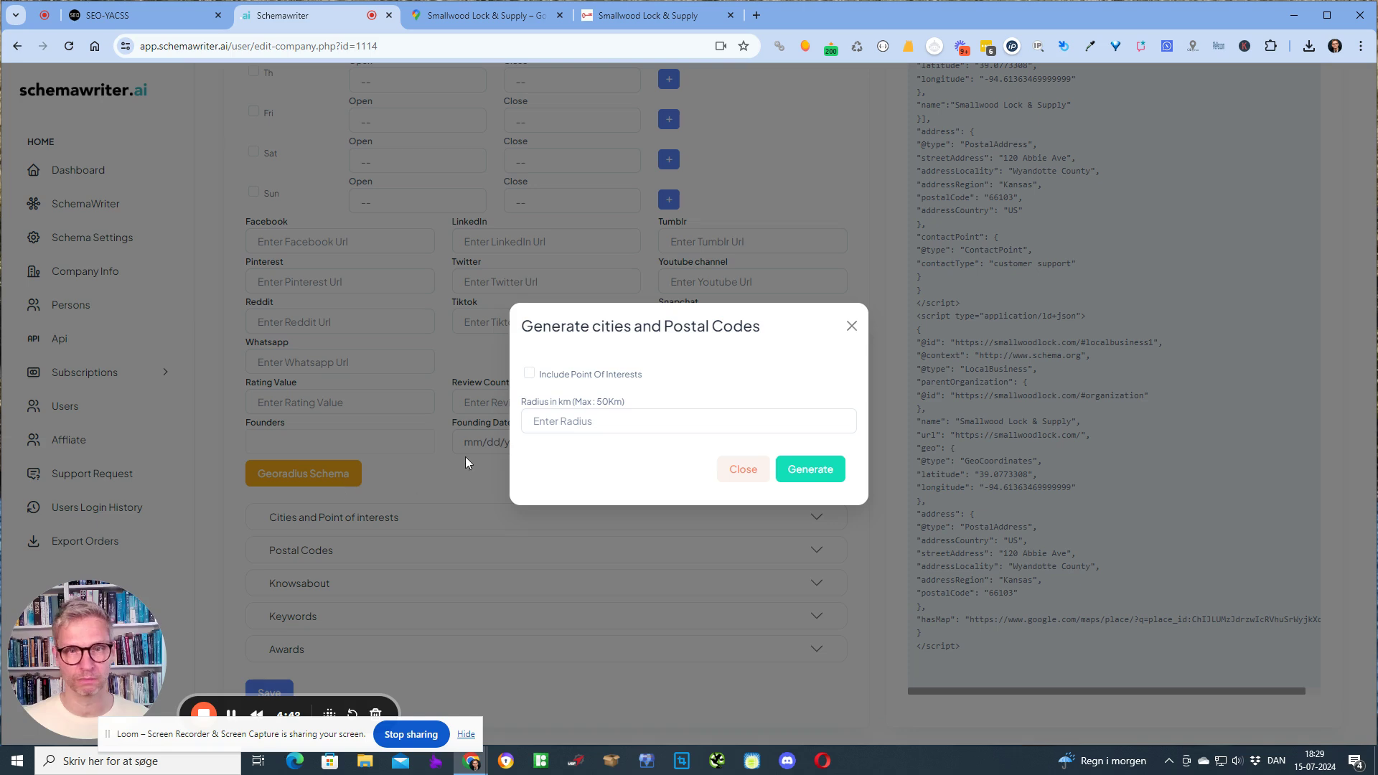
pyautogui.click(529, 374)
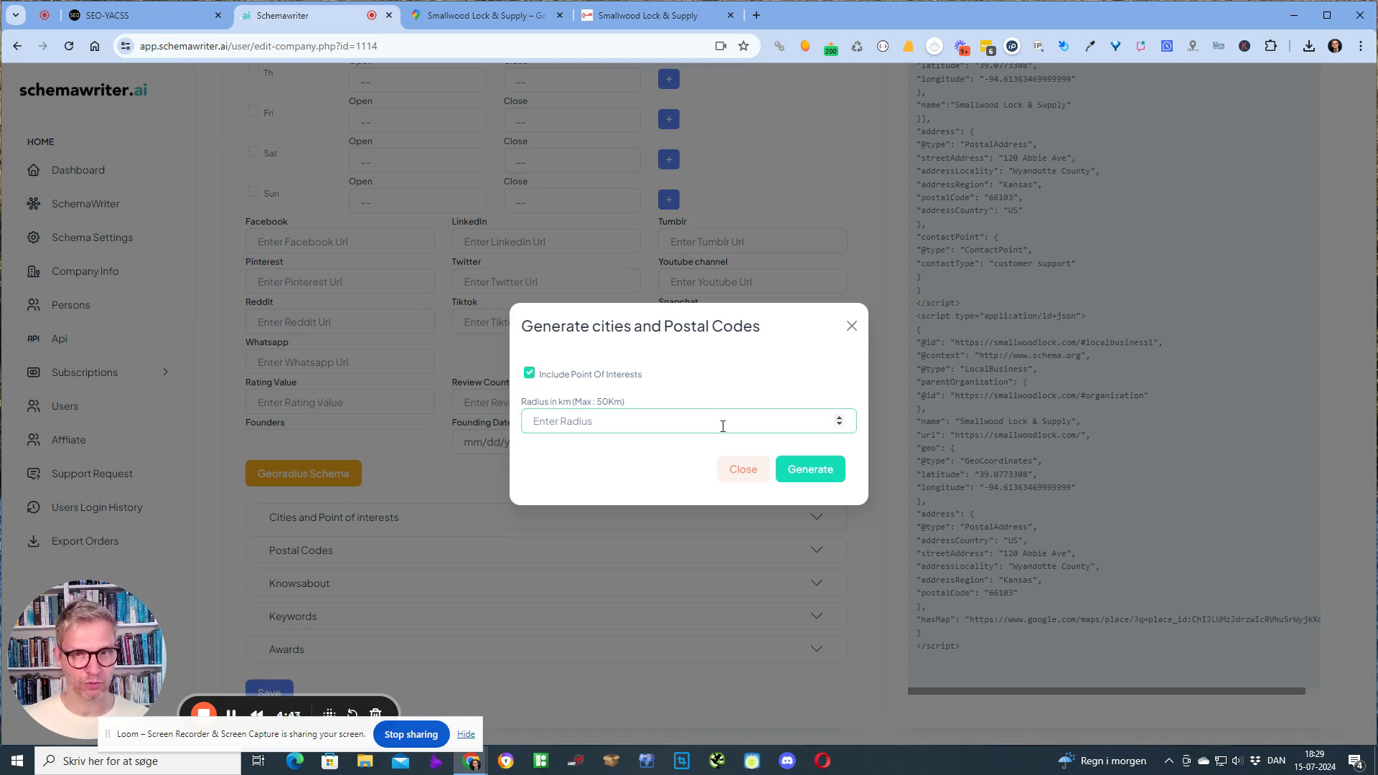
pyautogui.click(687, 418)
pyautogui.write('25')
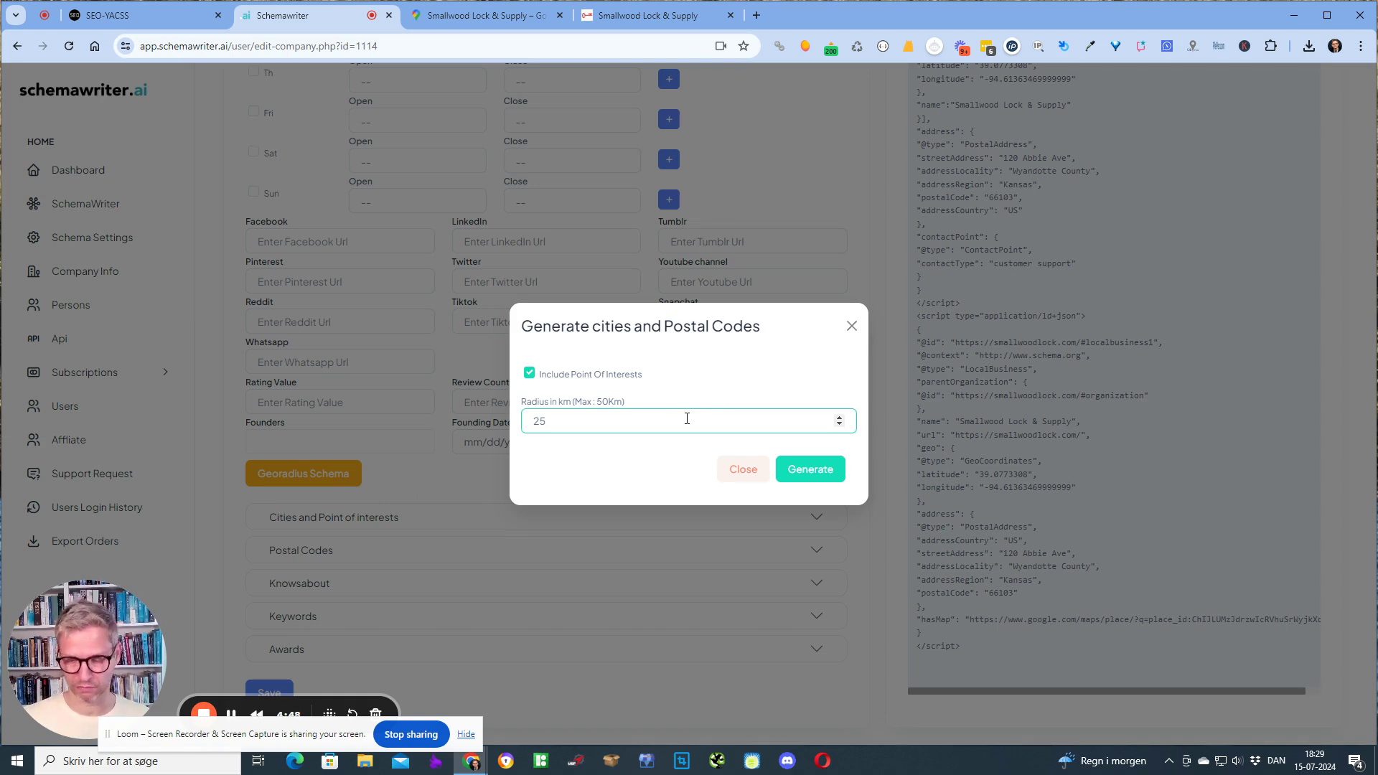
pyautogui.press('BackSpace')
pyautogui.write('0')
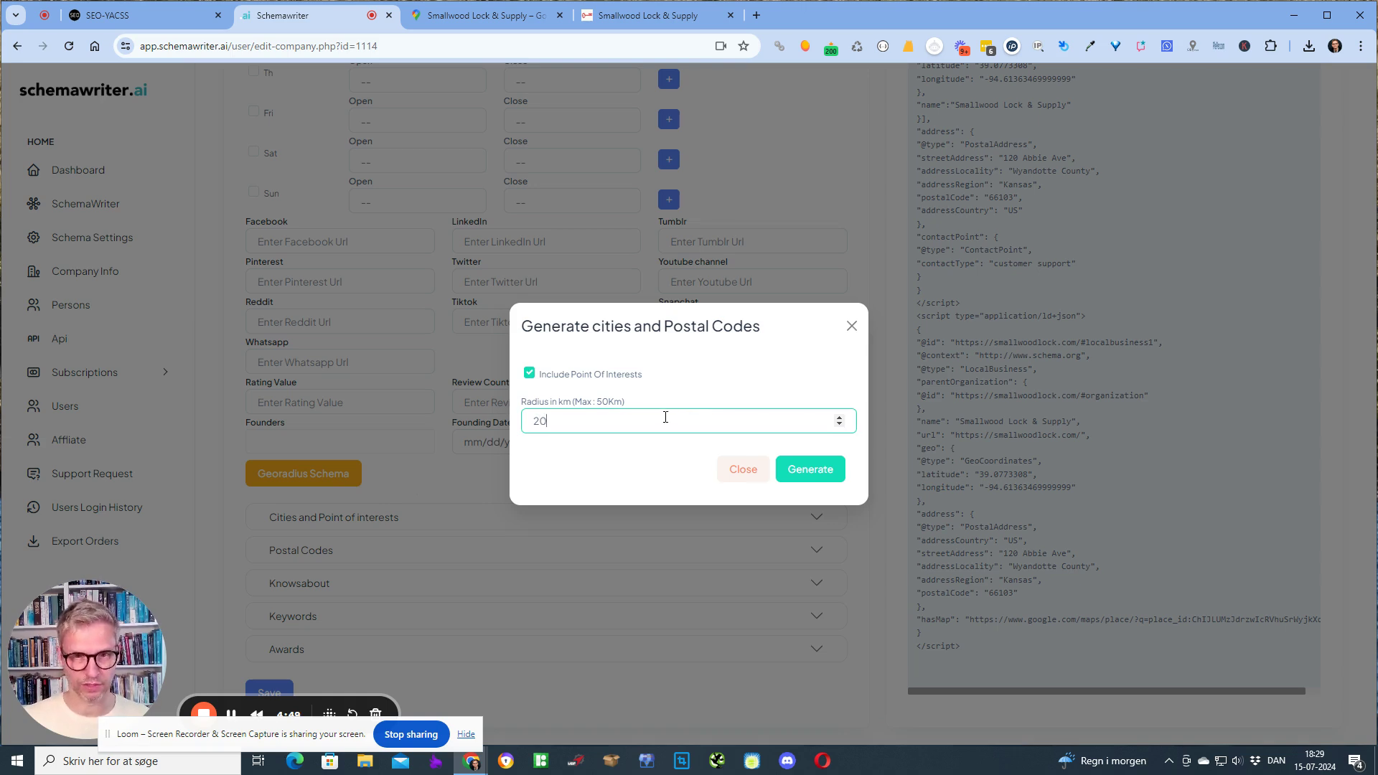
pyautogui.click(822, 472)
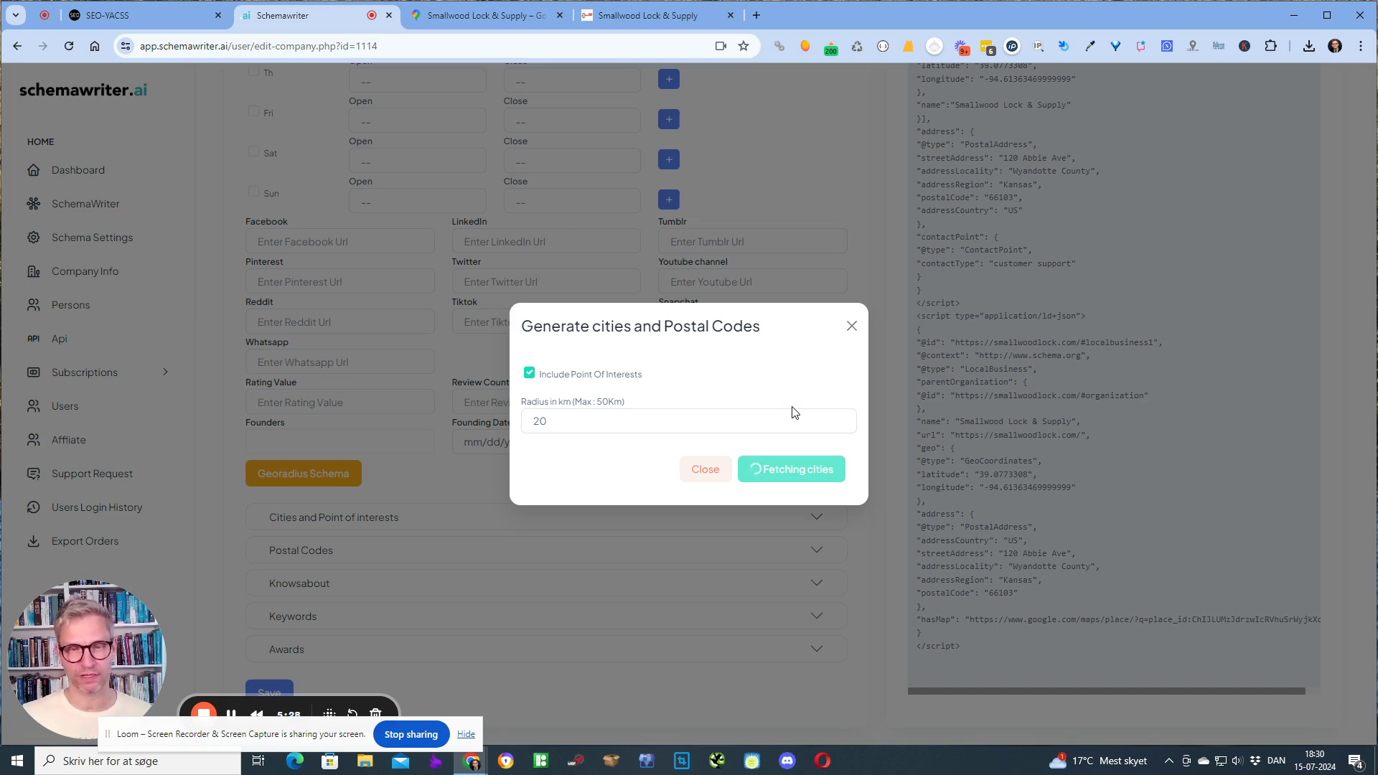
# Step: Save the company with its generated georadius data and dismiss the confirmation message
pyautogui.moveTo(243, 739); pyautogui.dragTo(1016, 725)
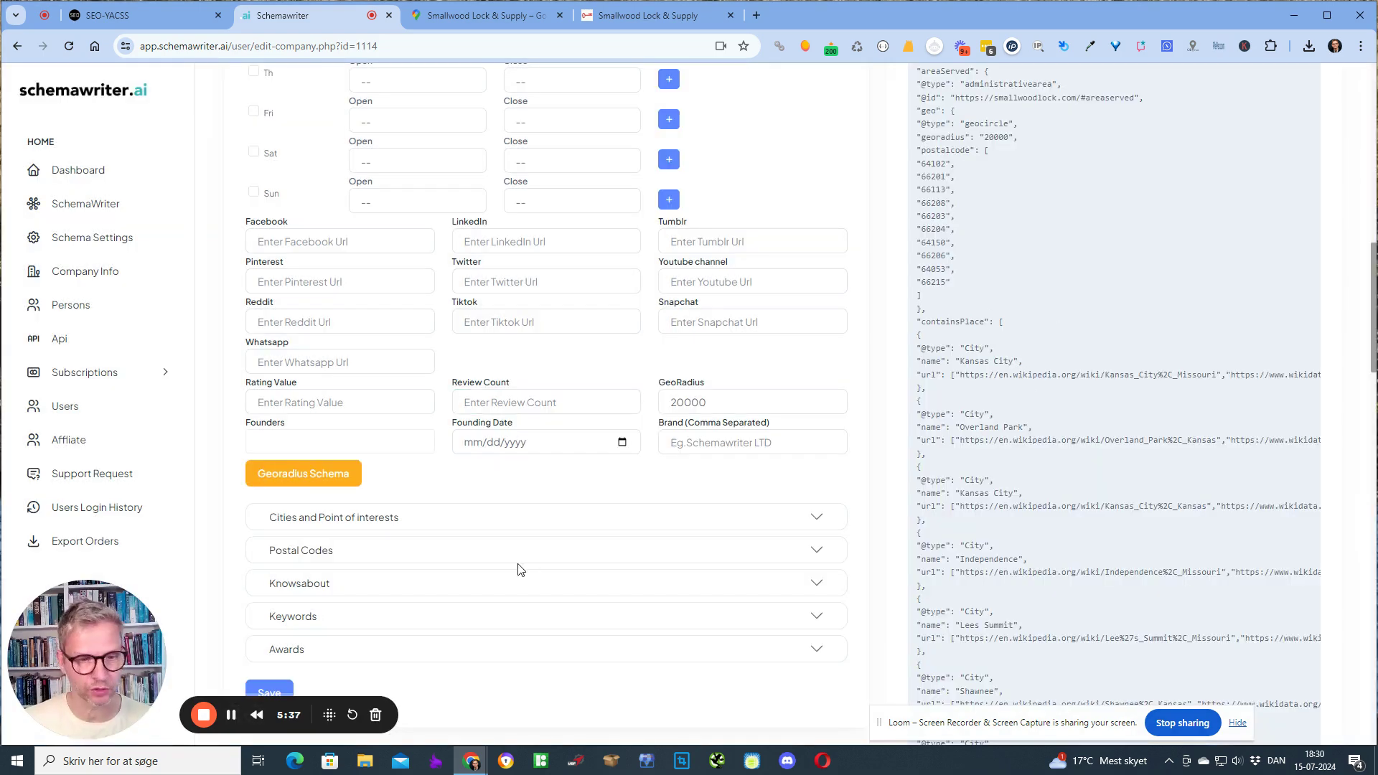
pyautogui.scroll(-2, 241, 670)
pyautogui.click(268, 549)
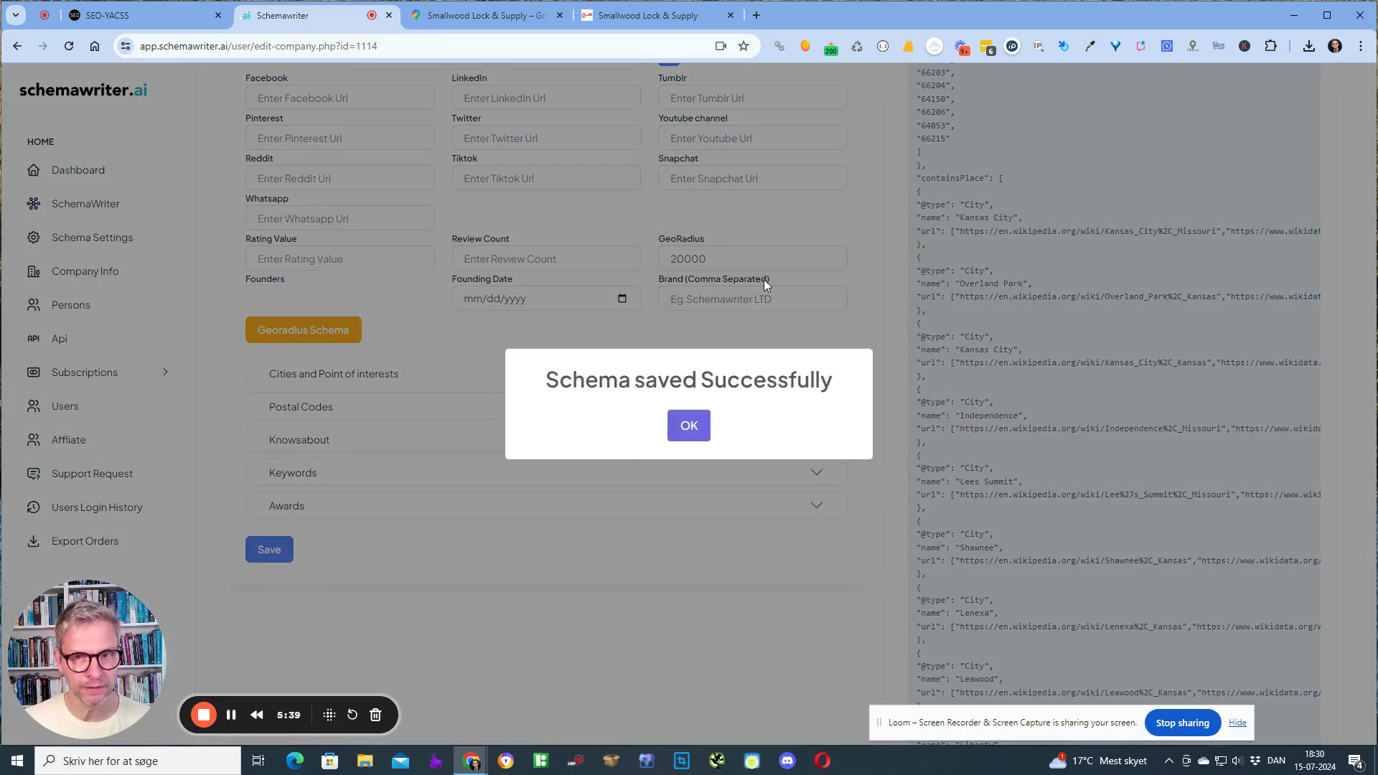
pyautogui.click(690, 428)
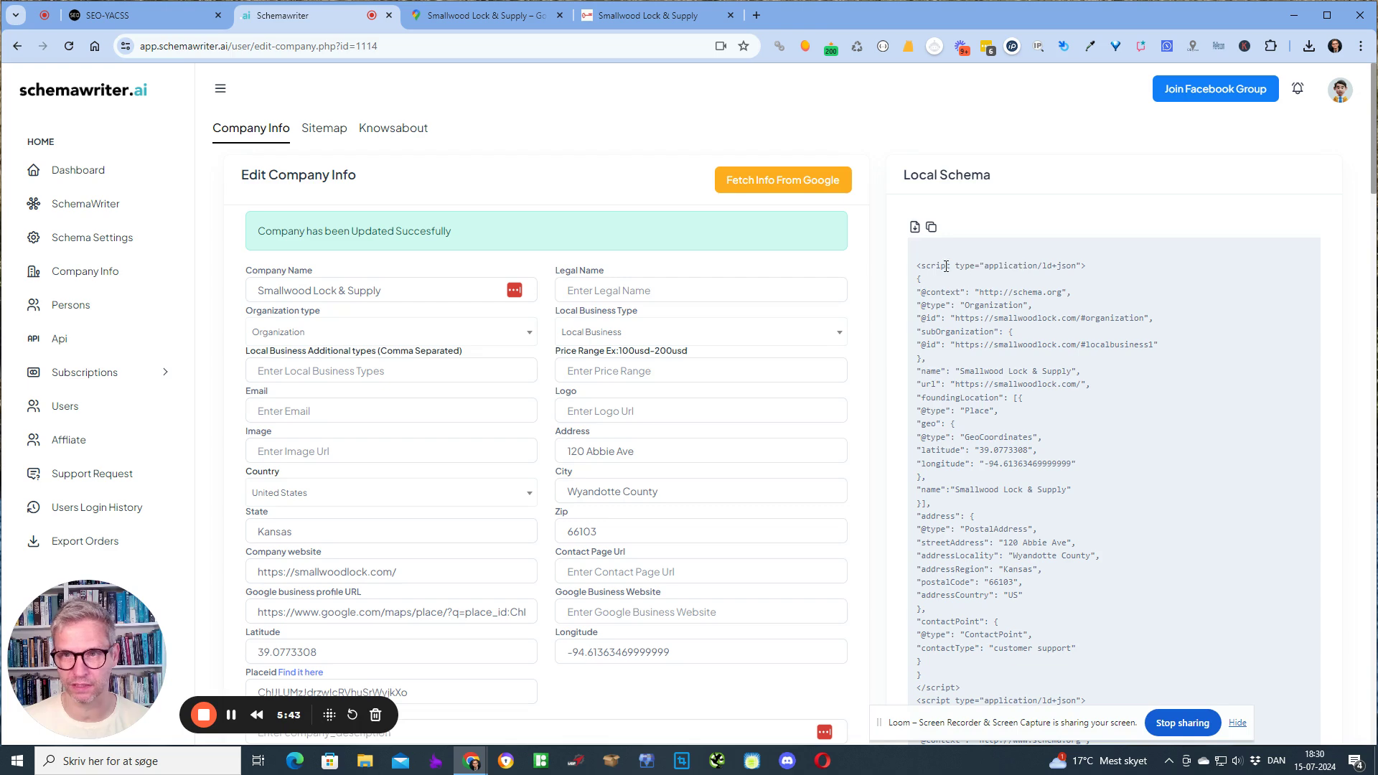
# Step: Review the local schema code, examining the Organization and LocalBusiness blocks, the areaServed postal codes and the containsPlace entries
pyautogui.moveTo(937, 267); pyautogui.dragTo(1025, 451)
pyautogui.scroll(-5, 1012, 410)
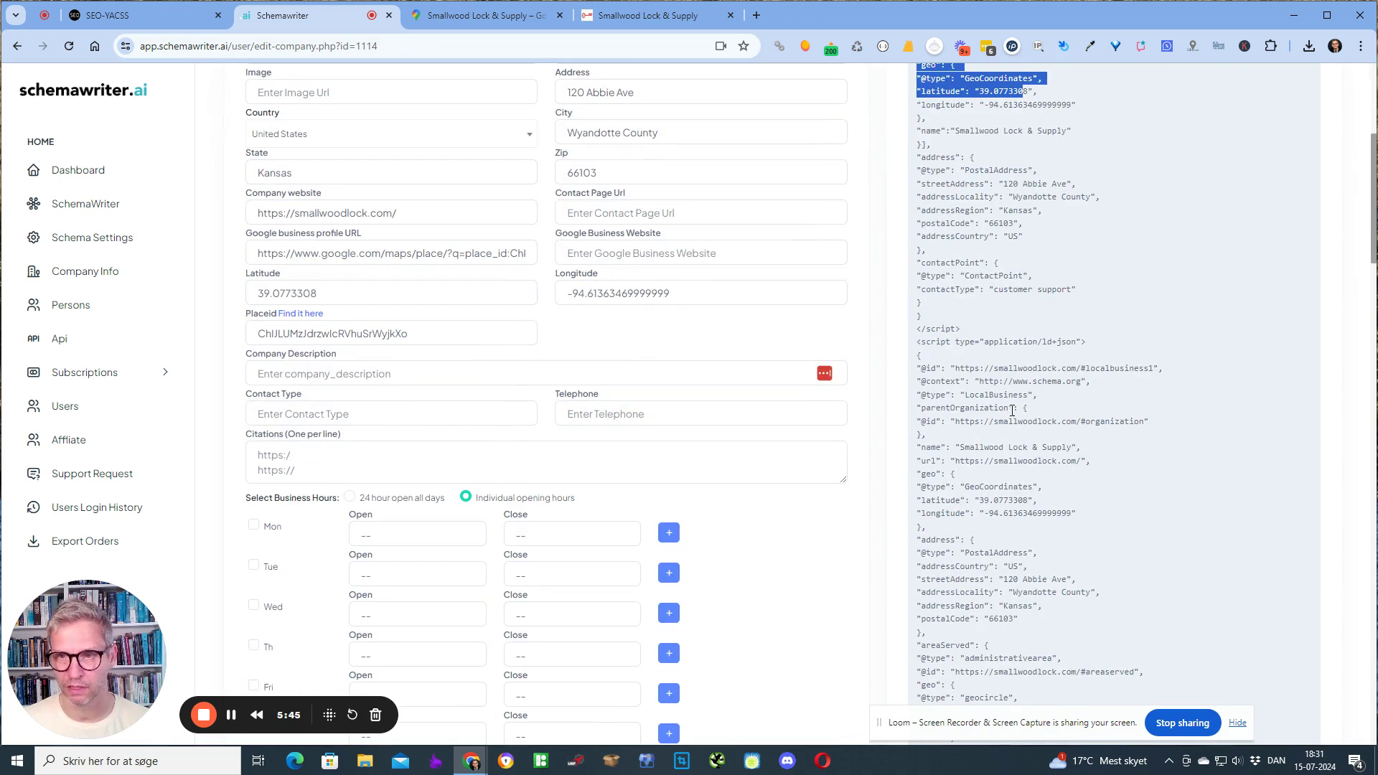
pyautogui.click(916, 344)
pyautogui.moveTo(916, 344); pyautogui.dragTo(1043, 561)
pyautogui.scroll(-3, 1063, 673)
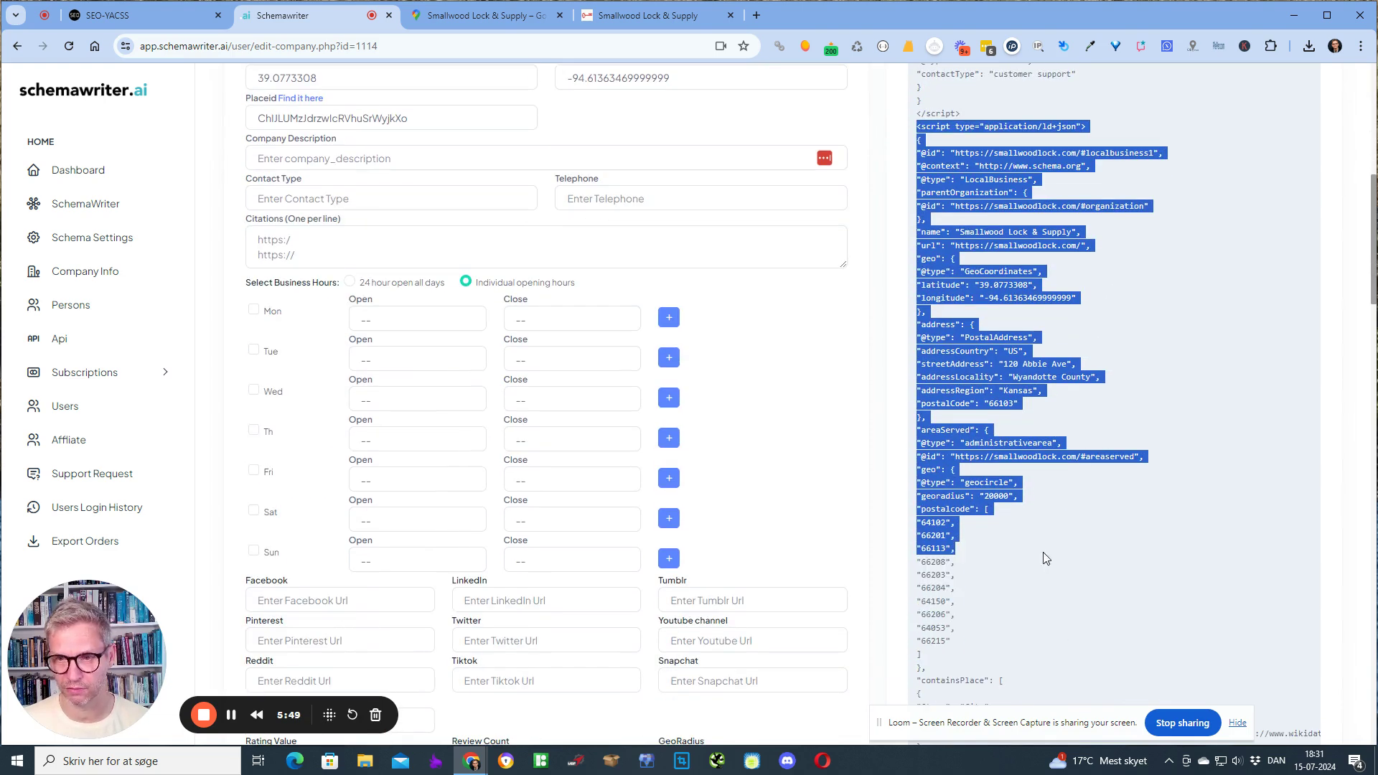
pyautogui.scroll(-5, 1043, 561)
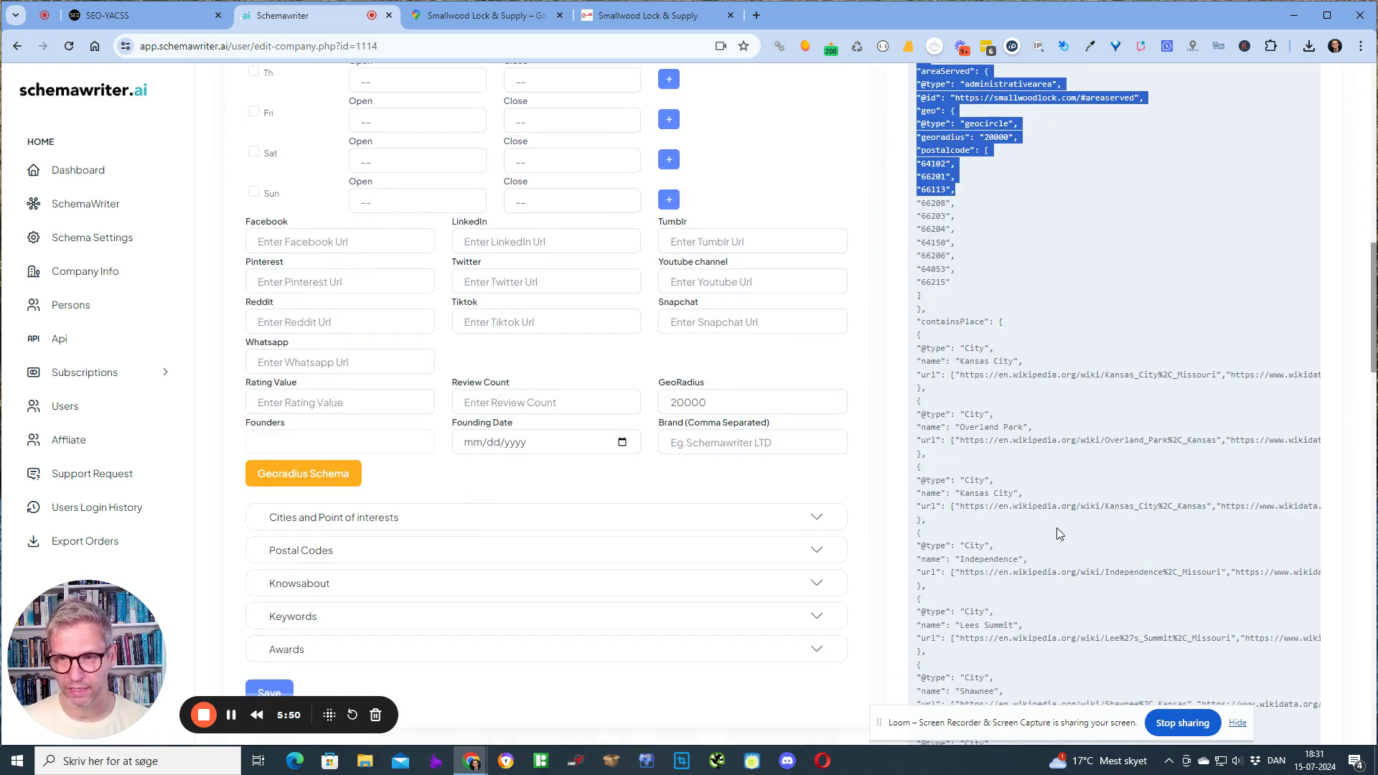
pyautogui.click(926, 323)
pyautogui.moveTo(926, 323); pyautogui.dragTo(1006, 507)
pyautogui.scroll(-10, 1003, 493)
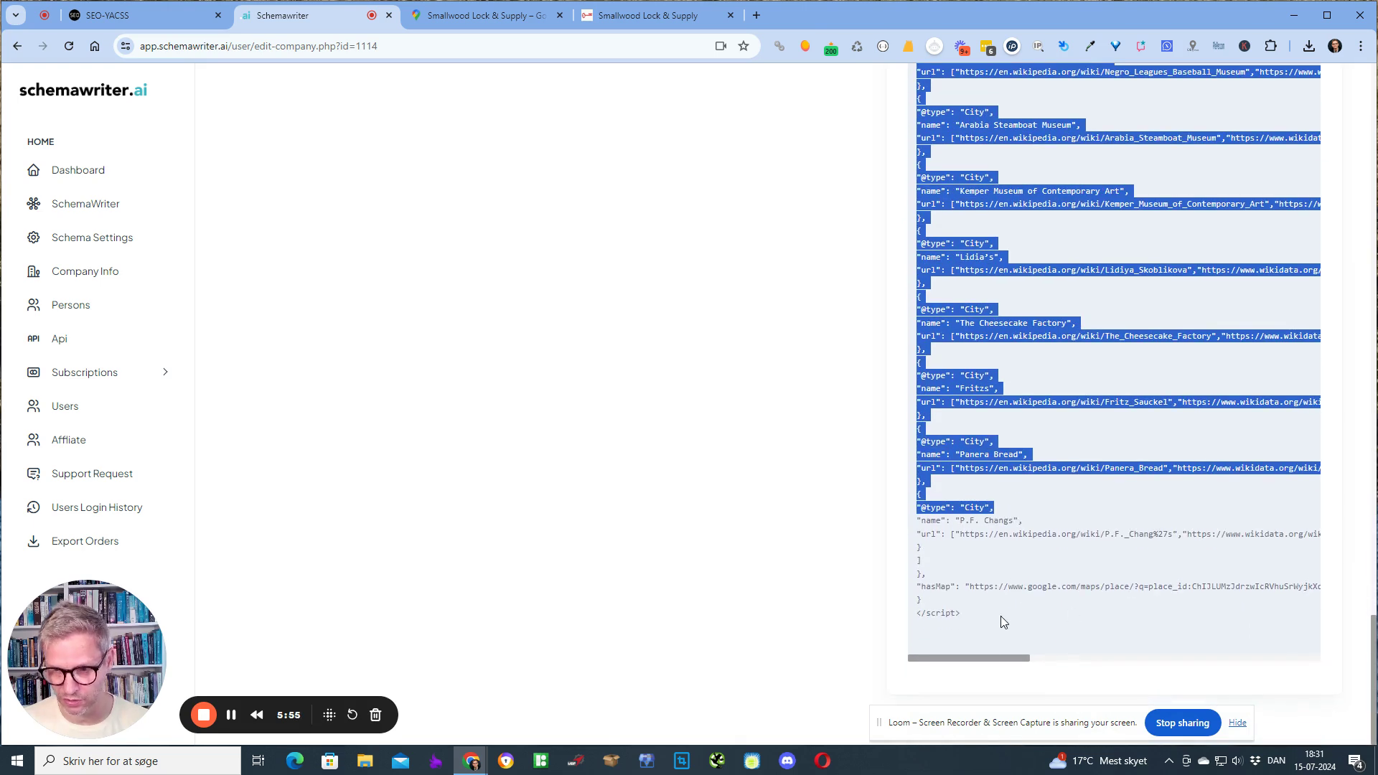
pyautogui.scroll(10, 996, 609)
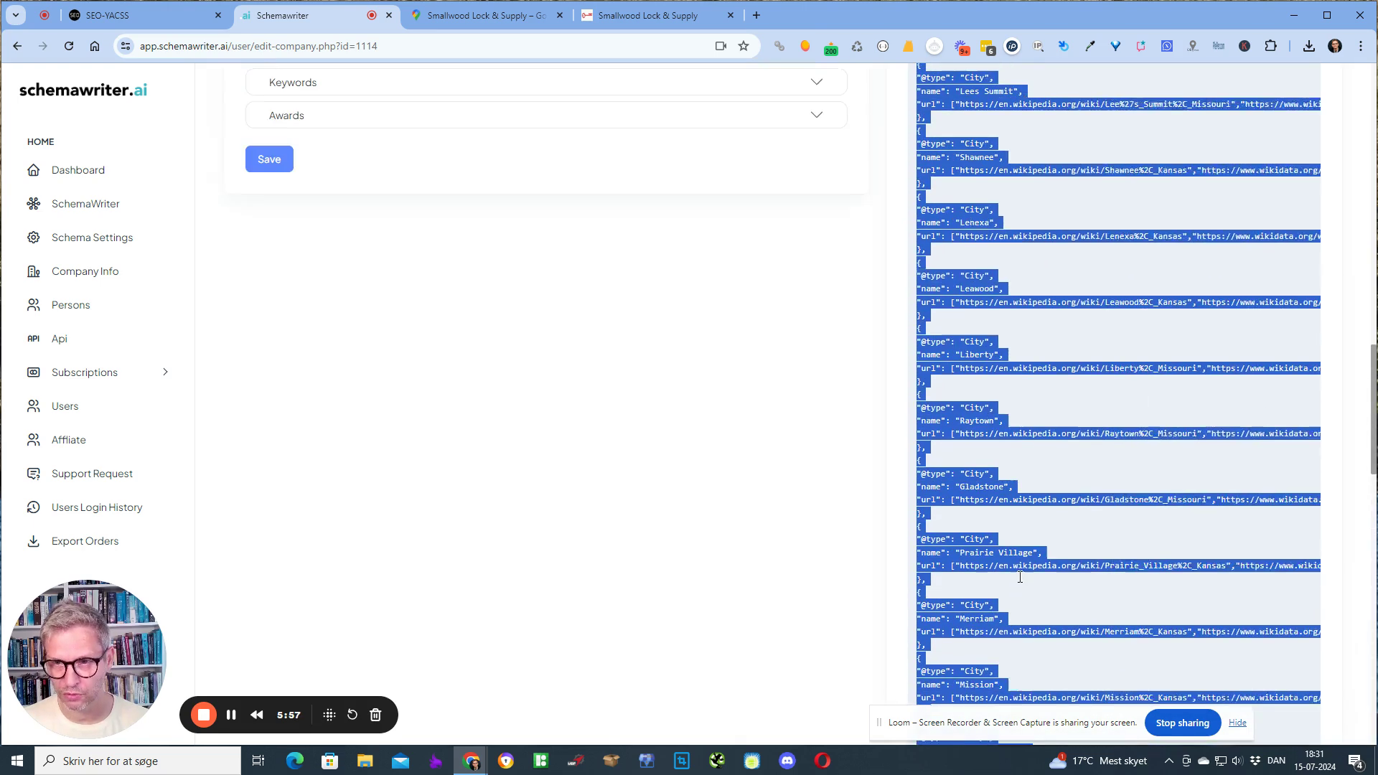
pyautogui.scroll(6, 1036, 445)
pyautogui.click(1024, 423)
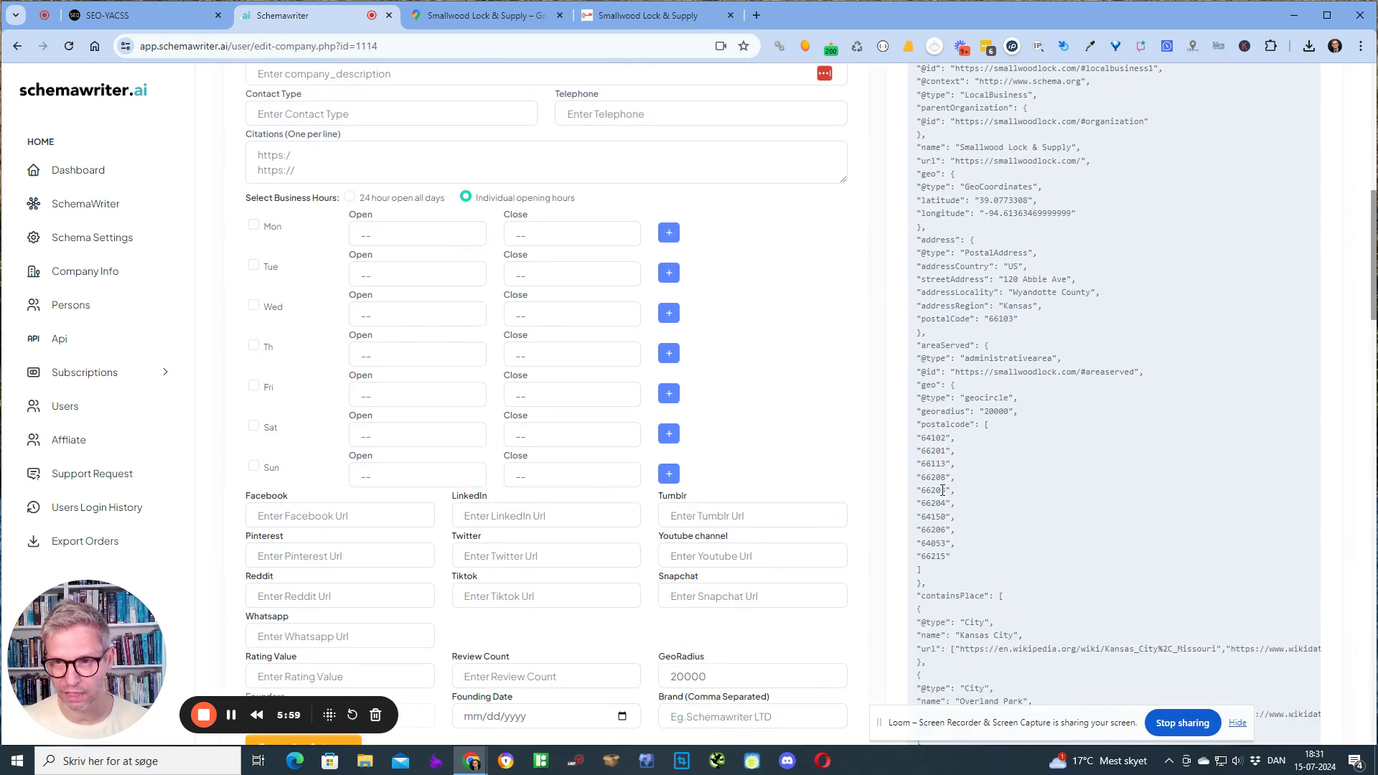
pyautogui.moveTo(936, 435); pyautogui.dragTo(964, 535)
pyautogui.click(1088, 552)
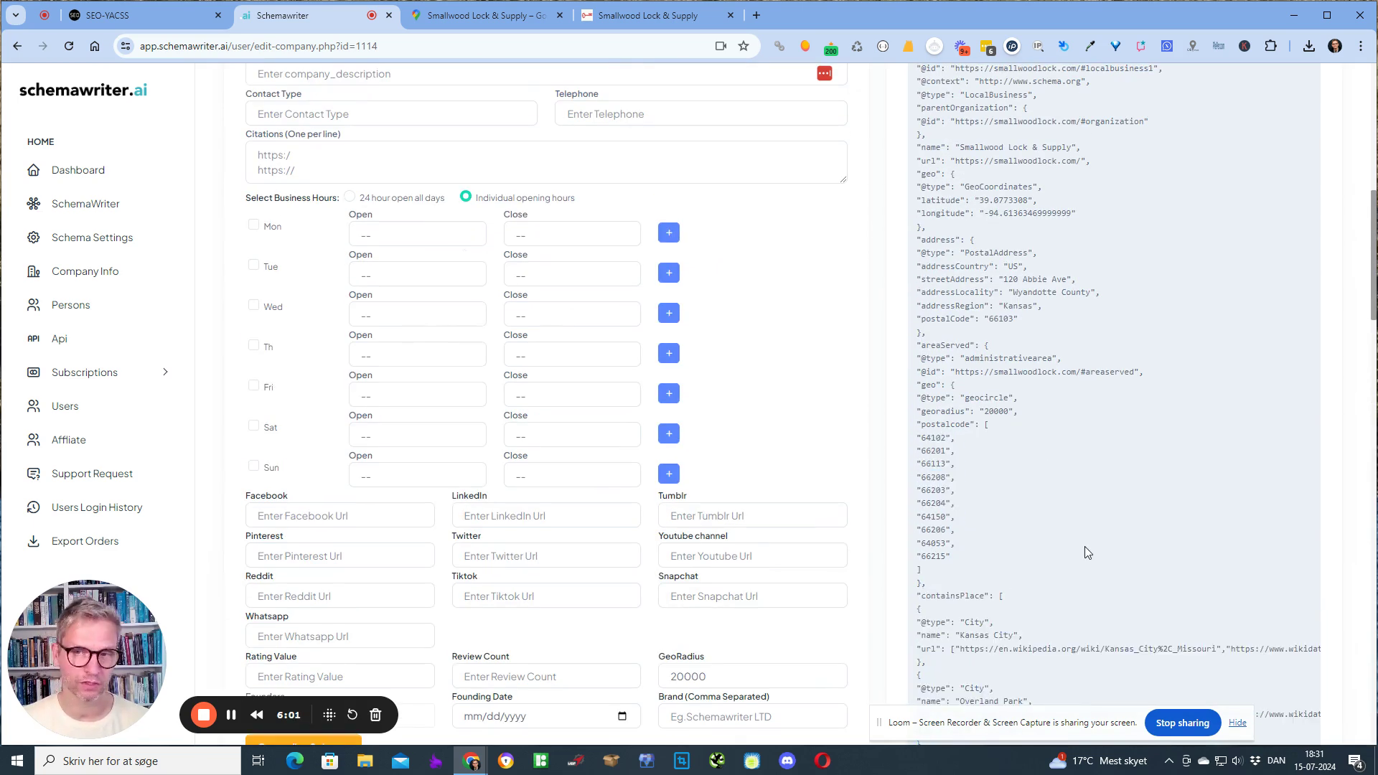
pyautogui.click(614, 508)
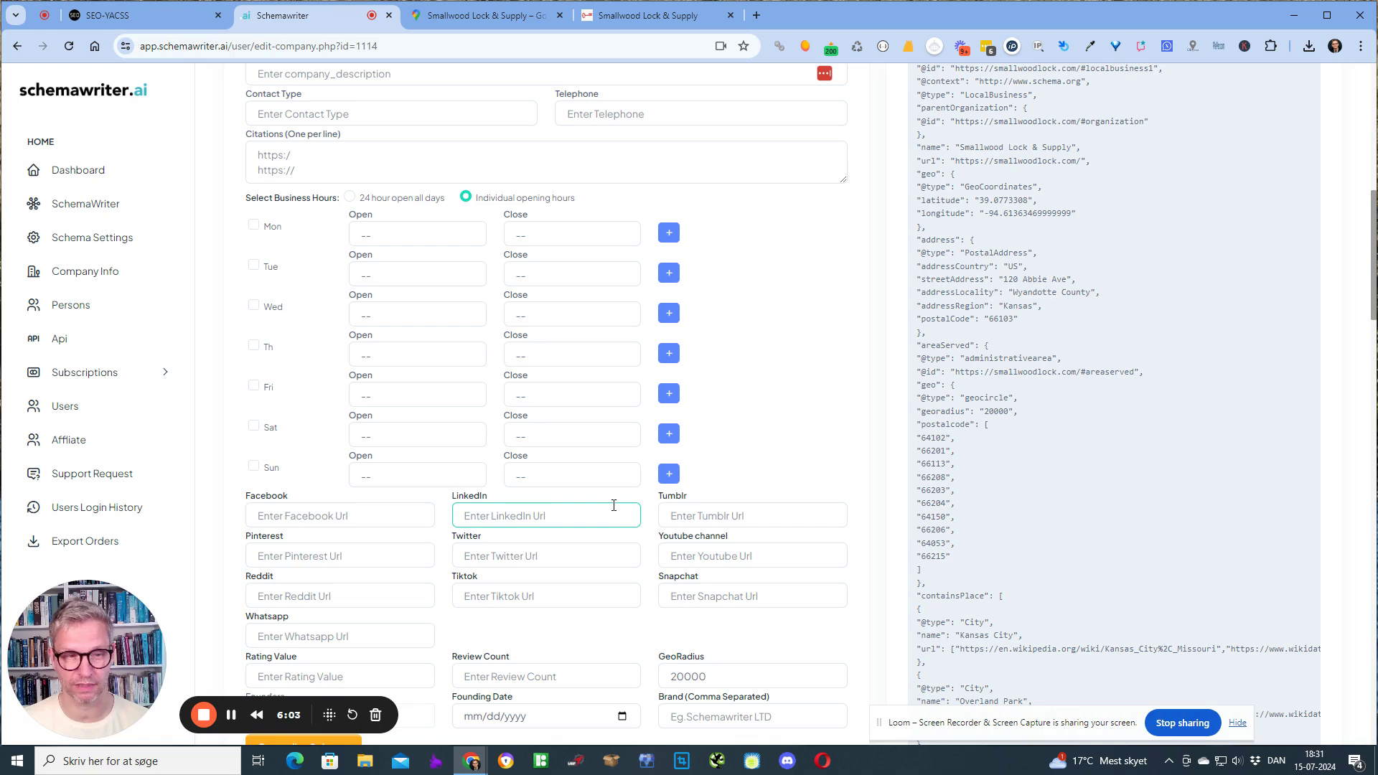
pyautogui.click(1011, 401)
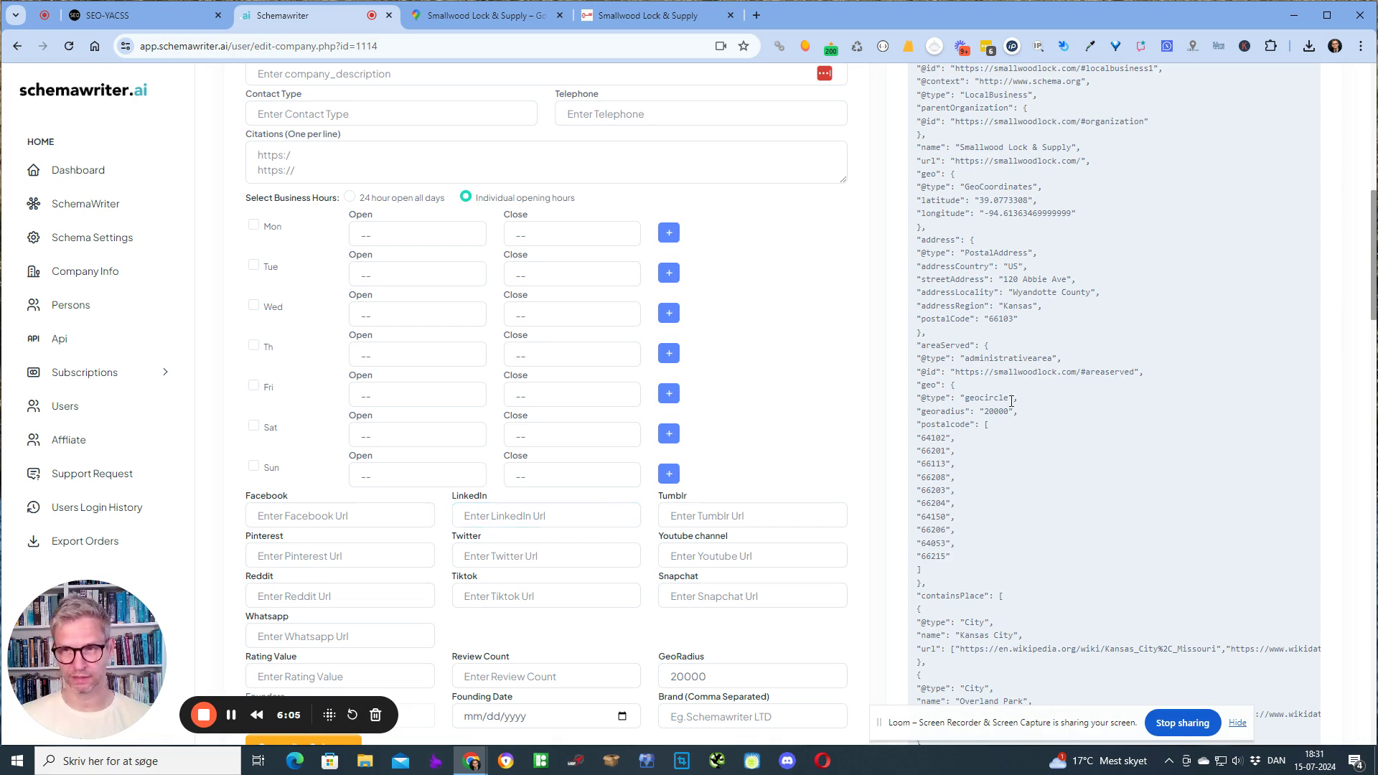
pyautogui.scroll(9, 1130, 555)
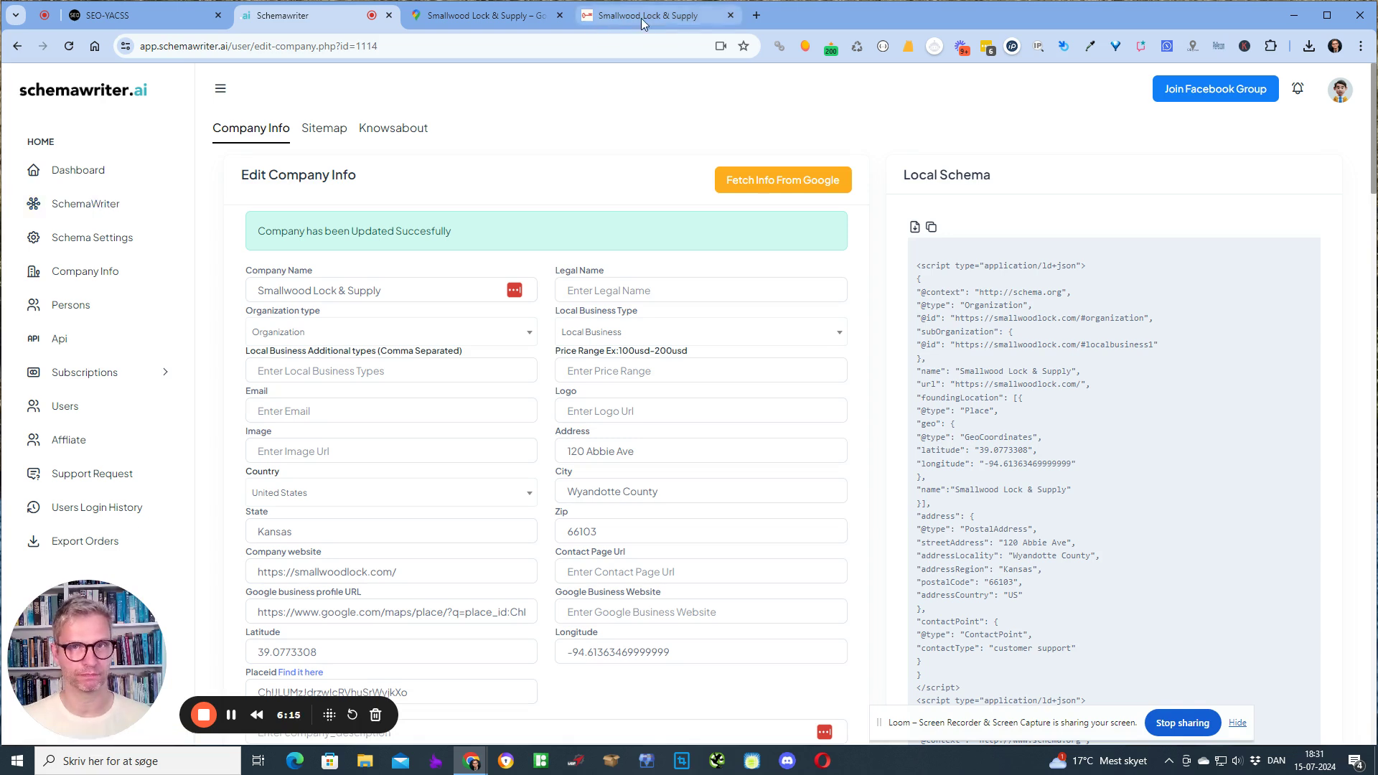
# Step: Open the SchemaWriter schema list, then switch to the Smallwood Lock & Supply website and load its /sitemap page
pyautogui.click(89, 206)
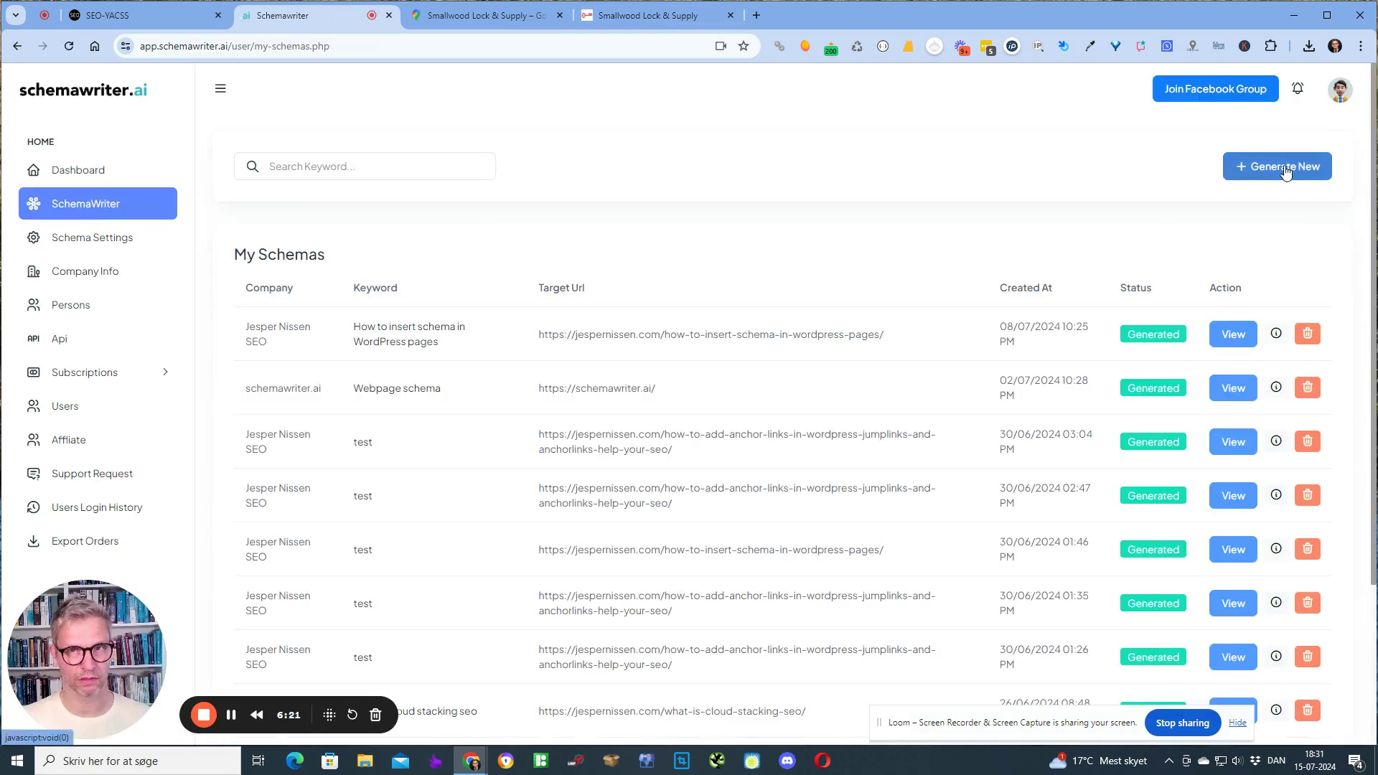
pyautogui.click(646, 15)
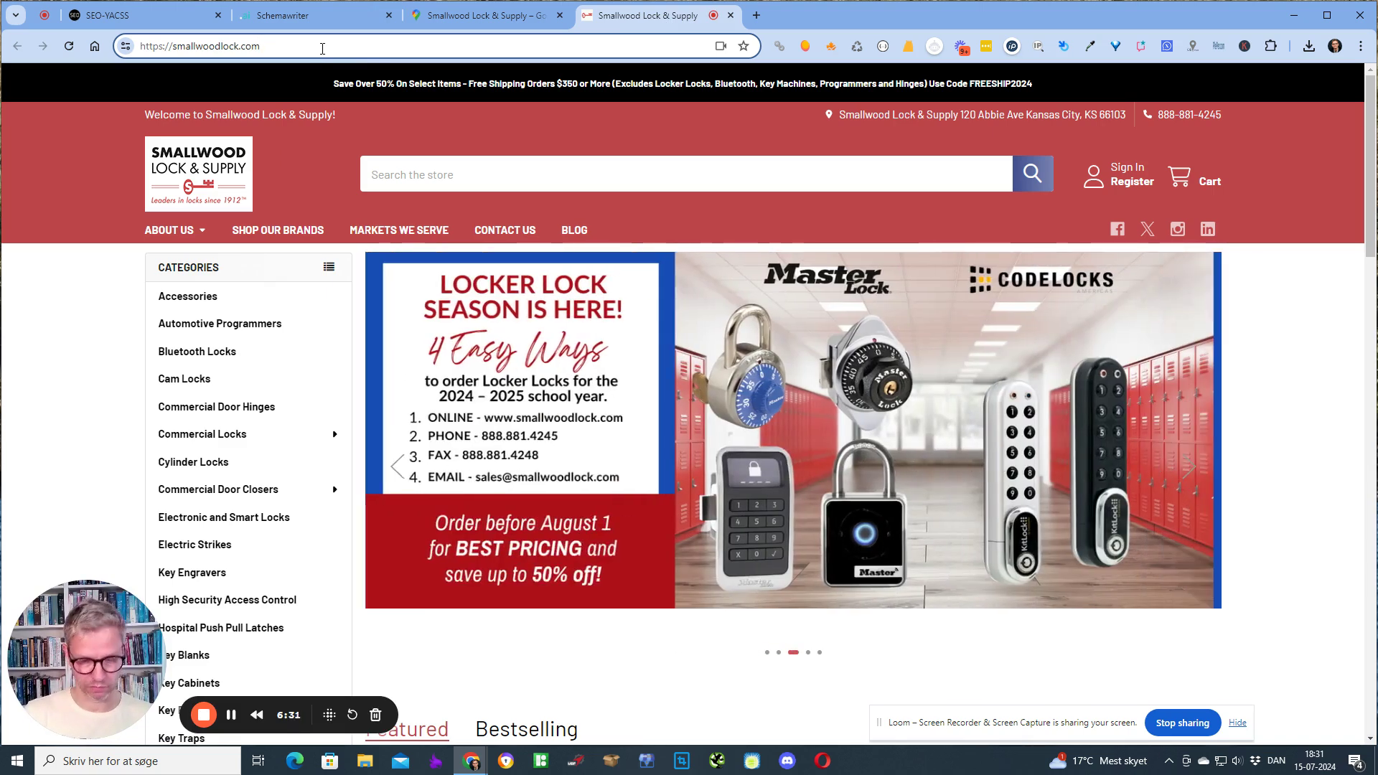
pyautogui.write('/sitemap')
pyautogui.press('Return')
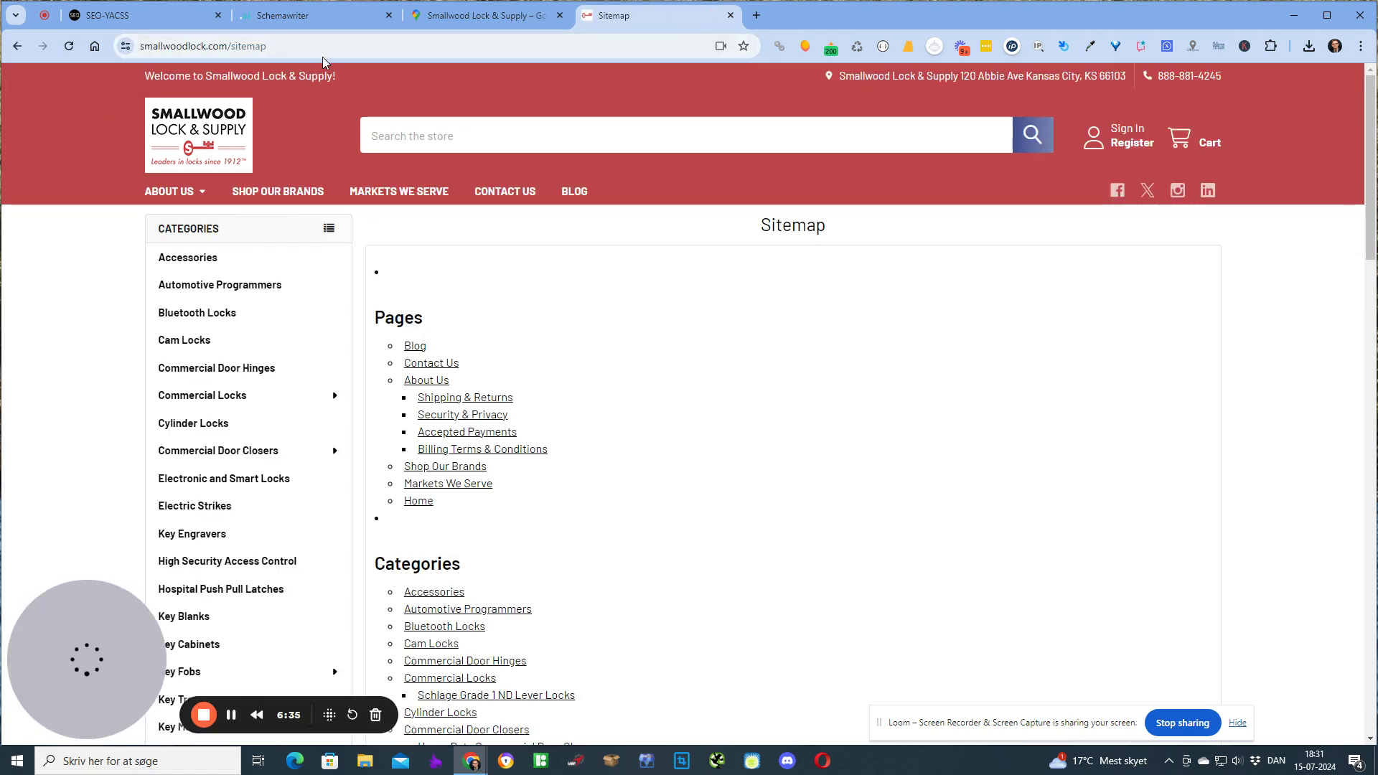
# Step: Try to open the website's XML sitemap at smallwoodlock.com/sitemap.xml
pyautogui.click(322, 55)
pyautogui.click(323, 52)
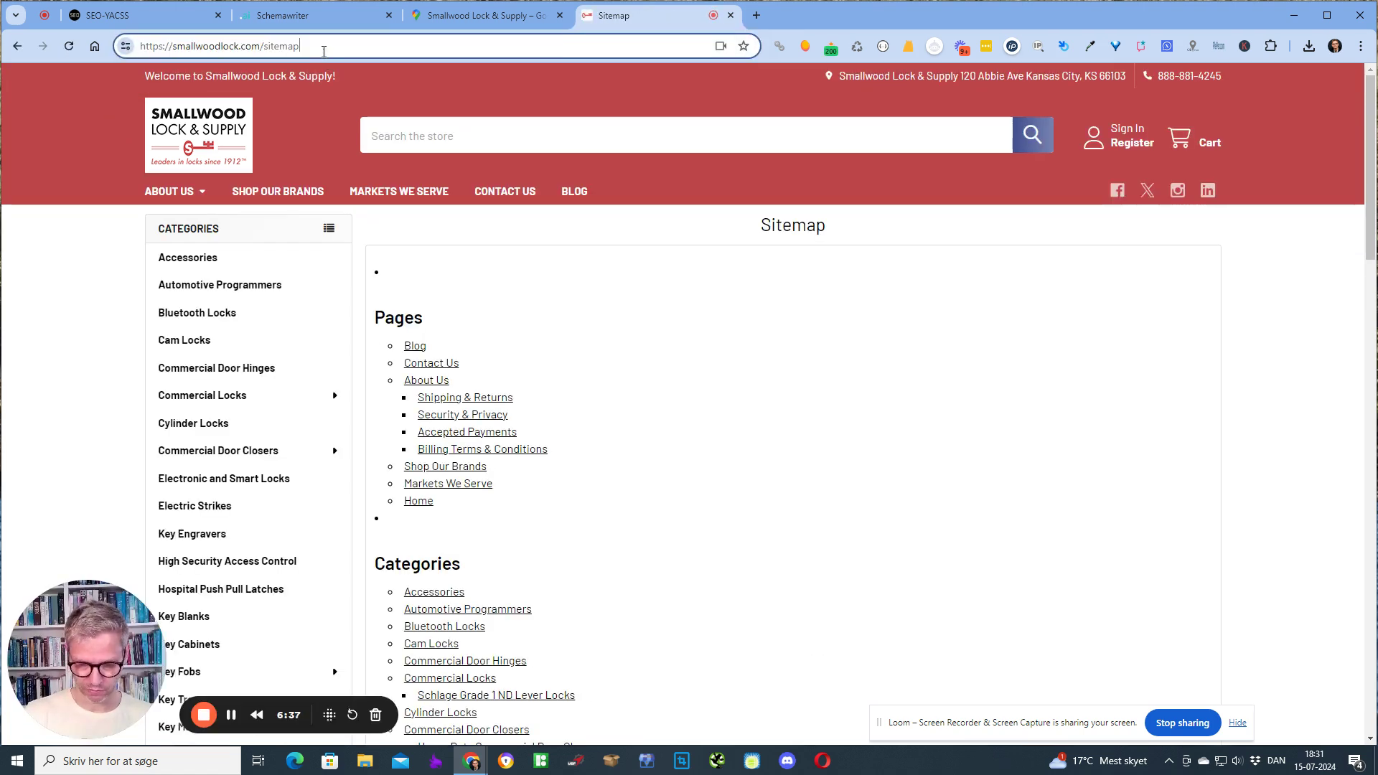
pyautogui.write('.xml')
pyautogui.press('Return')
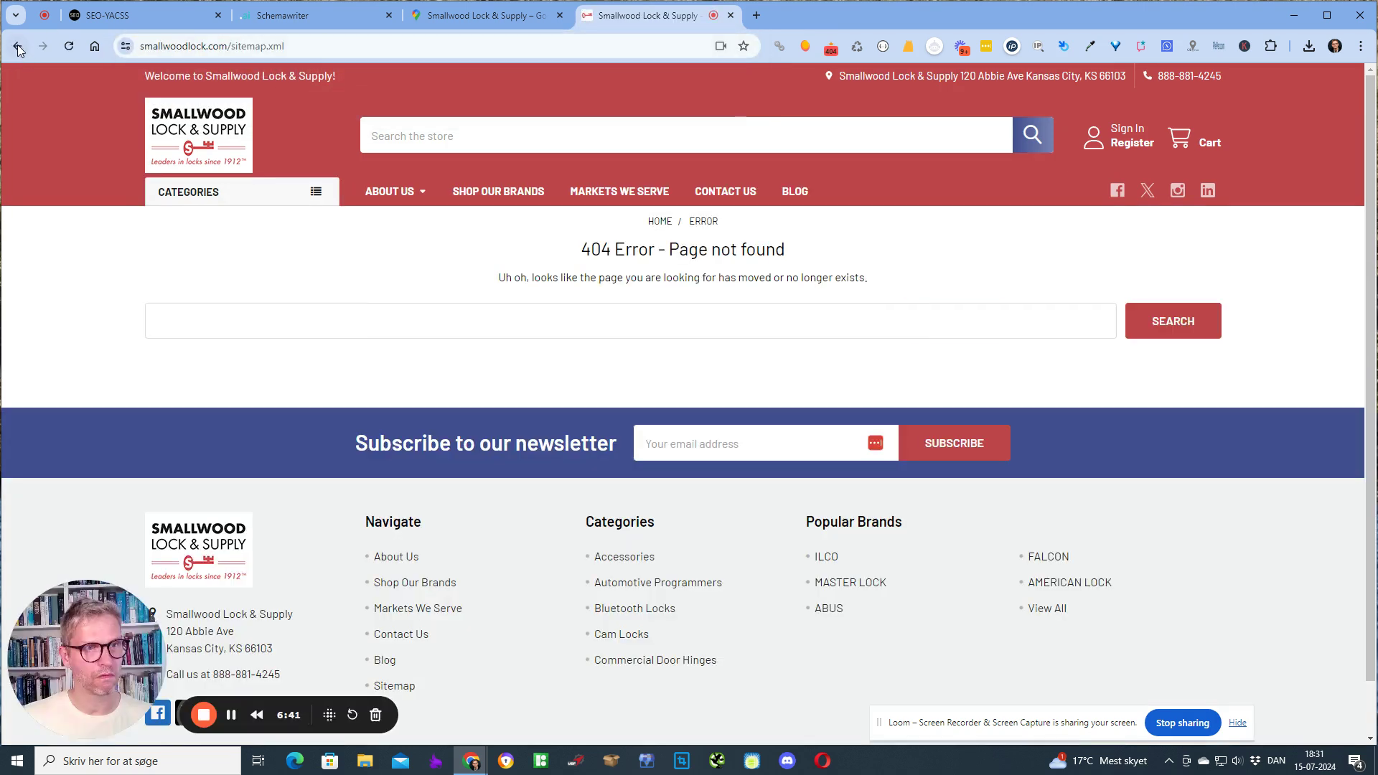
# Step: Return to the website's HTML sitemap page and look through its listed pages and categories
pyautogui.click(17, 46)
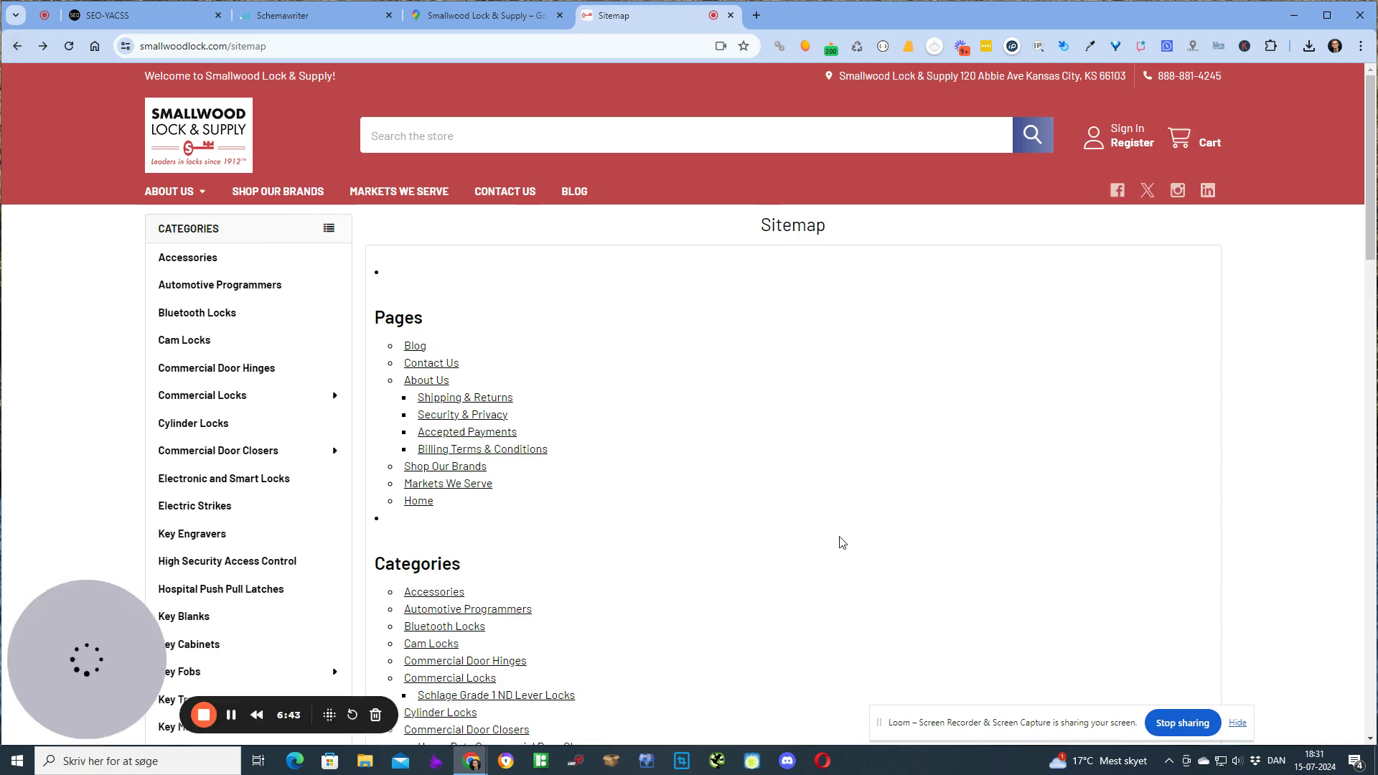
pyautogui.scroll(-10, 851, 535)
pyautogui.scroll(-10, 852, 531)
pyautogui.scroll(8, 852, 526)
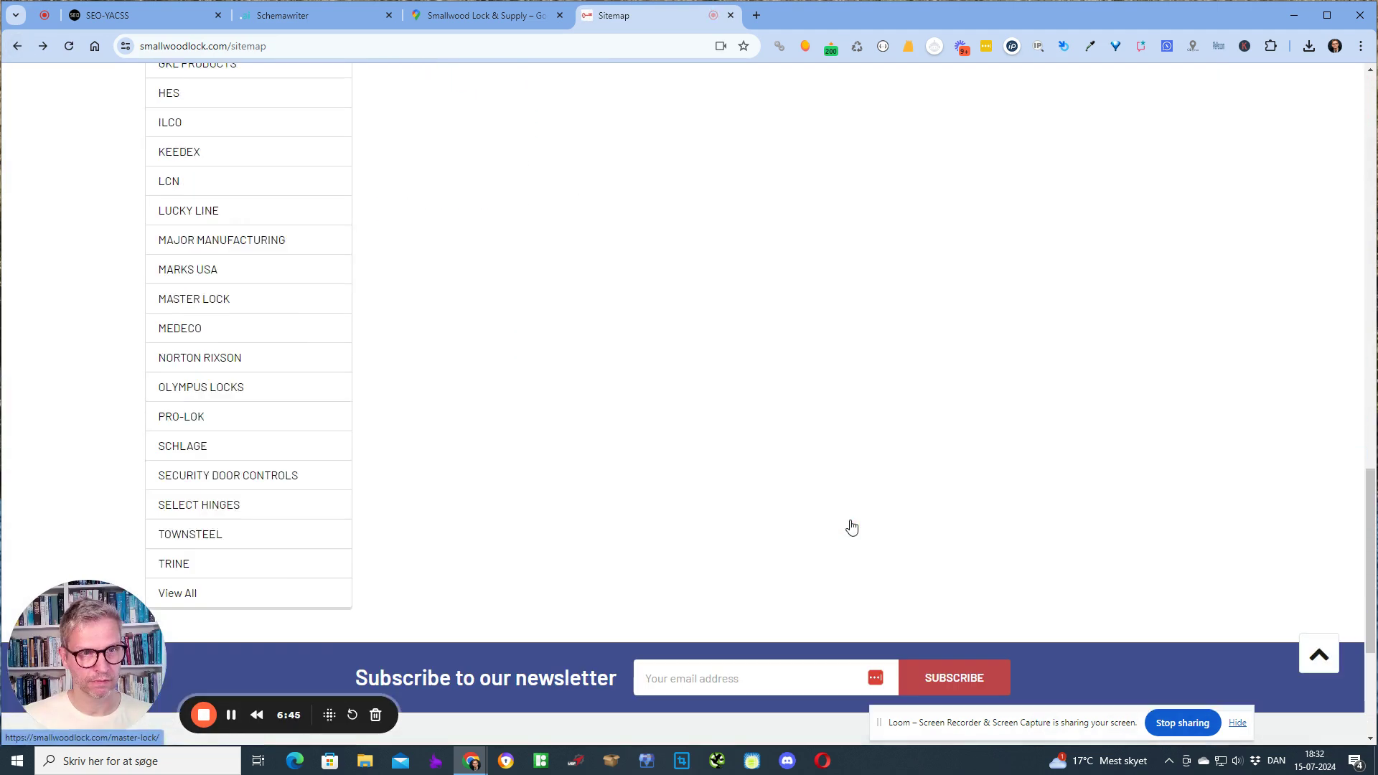
pyautogui.scroll(10, 843, 485)
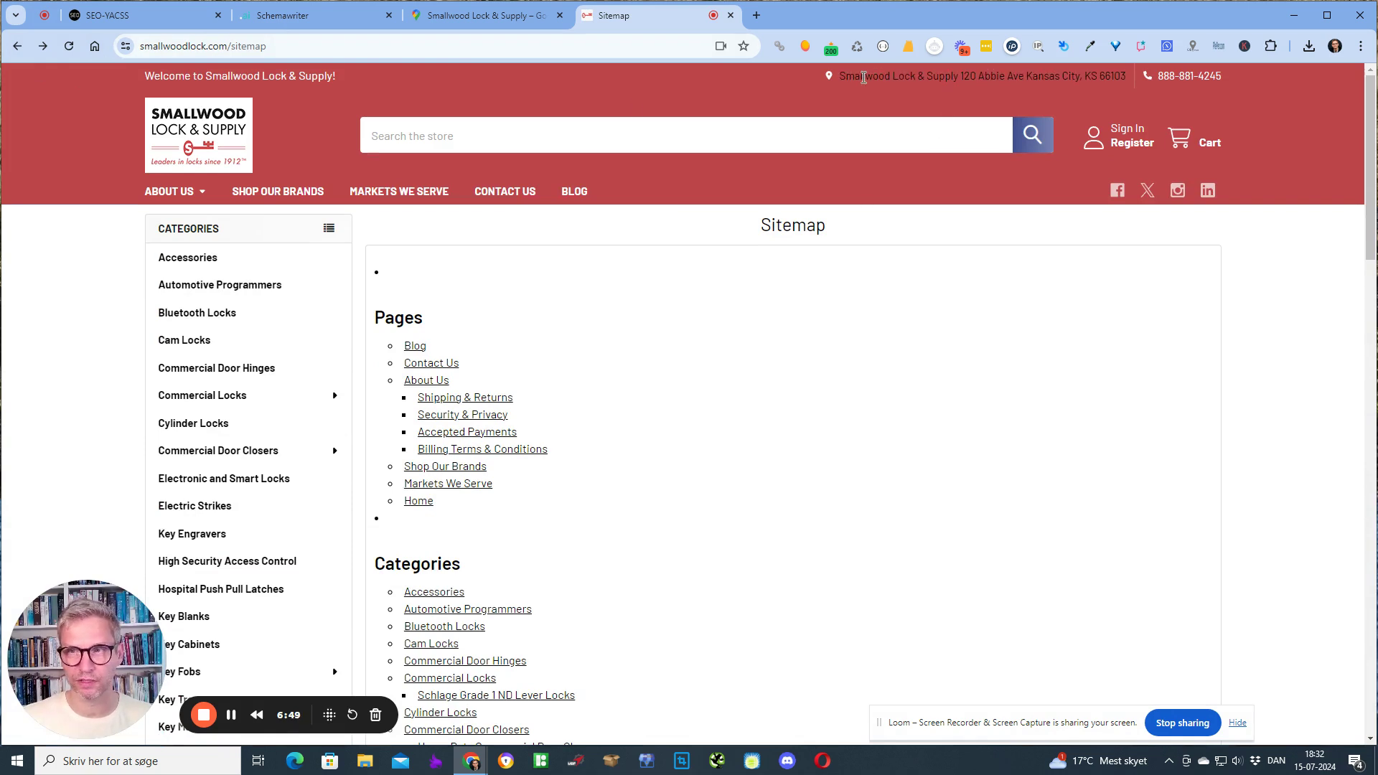
# Step: Try the alternative sitemap address smallwoodlock.com/sitemaps.xml
pyautogui.click(294, 46)
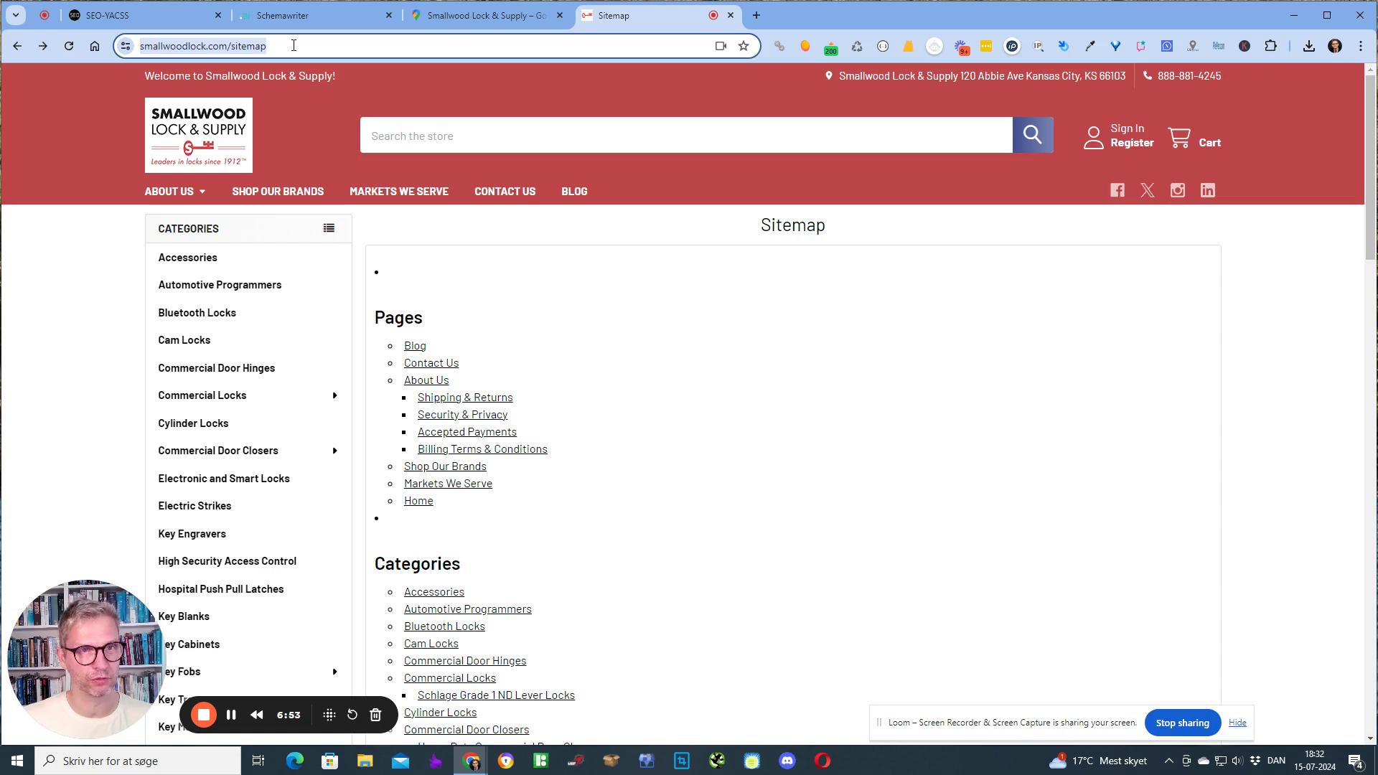
pyautogui.click(361, 46)
pyautogui.write('.')
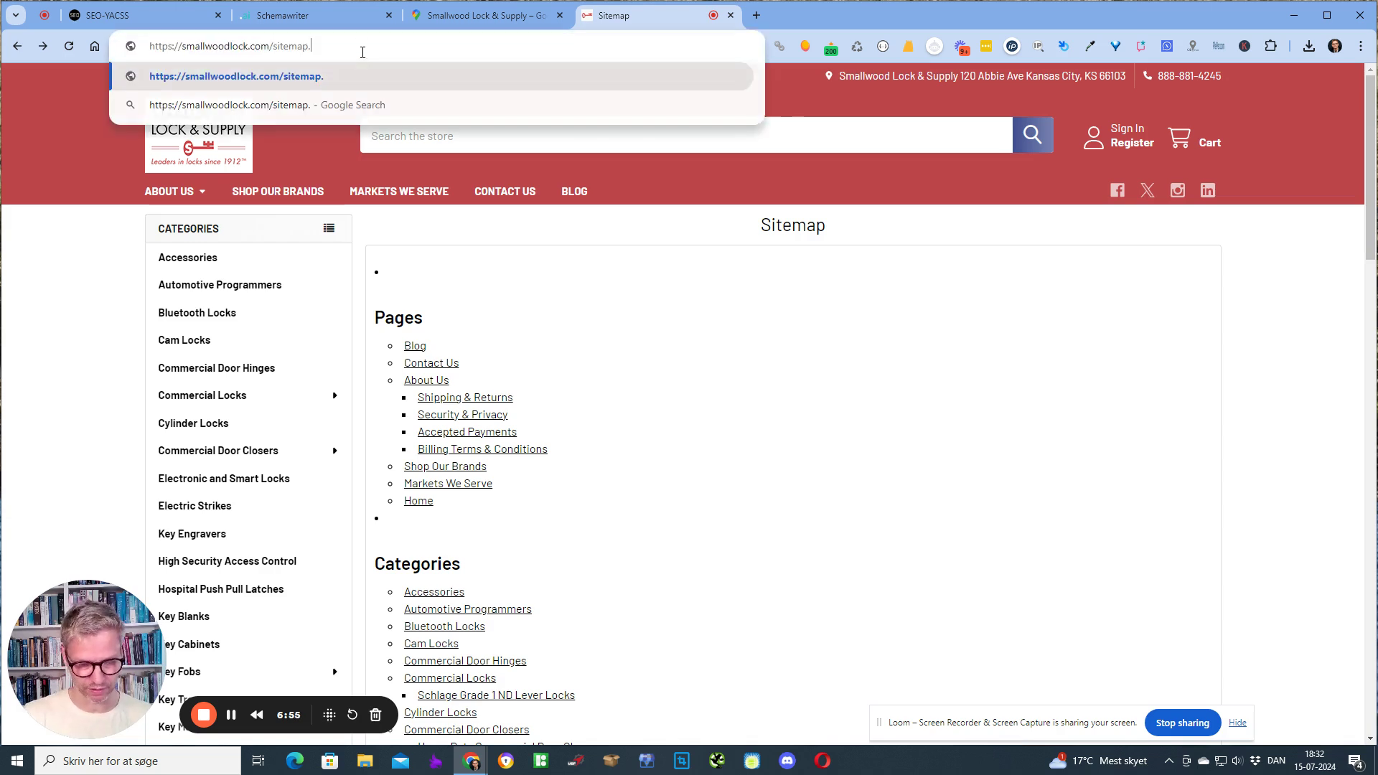
pyautogui.write('xmls')
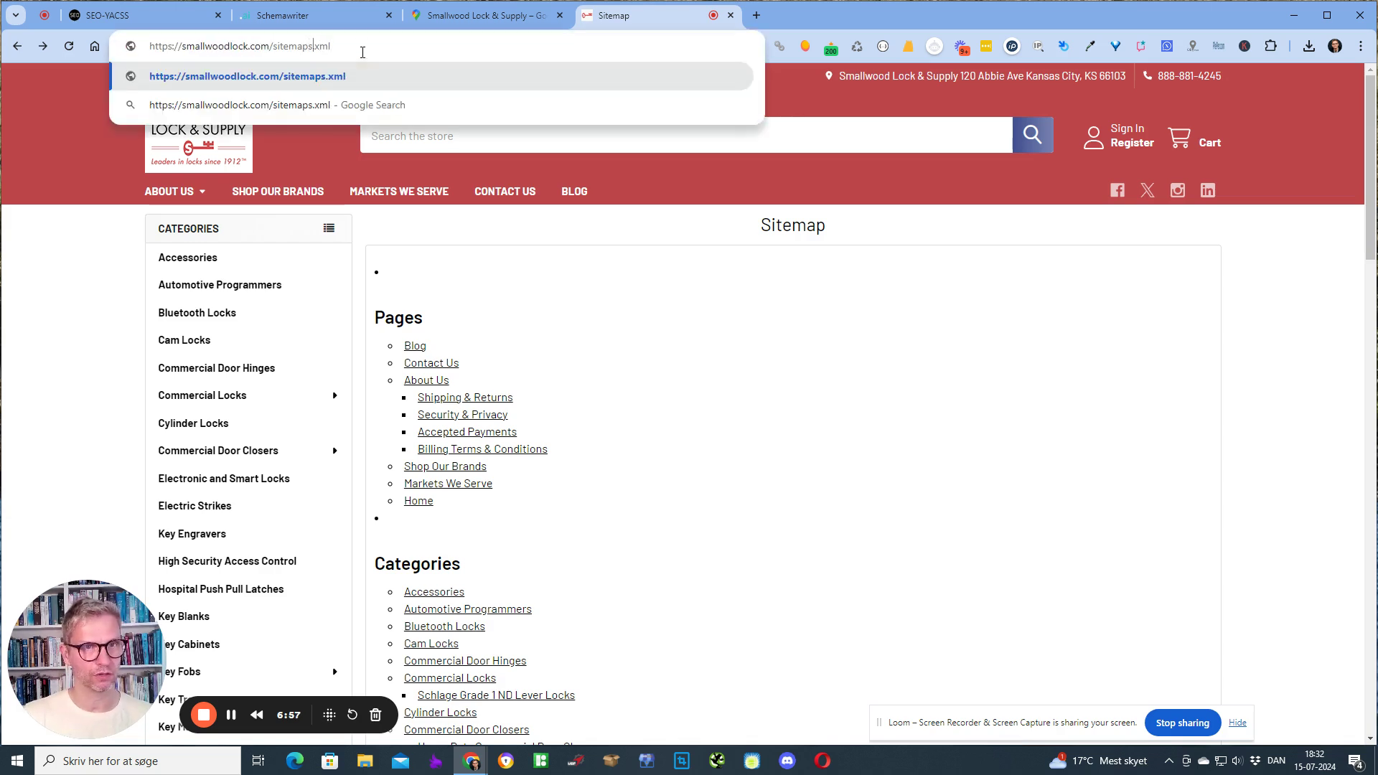
pyautogui.press('Return')
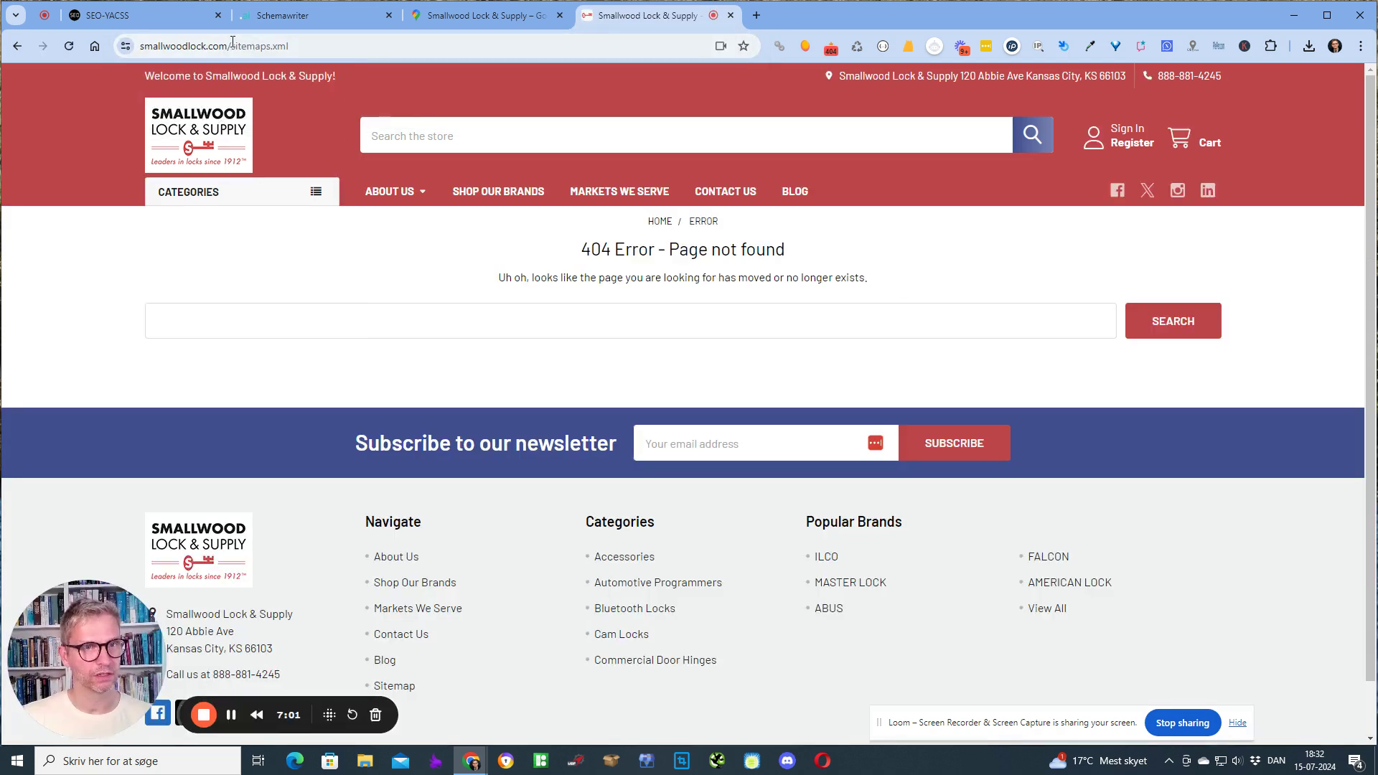
# Step: Load the website's home page at smallwoodlock.com and copy its URL
pyautogui.moveTo(231, 42); pyautogui.dragTo(323, 46)
pyautogui.press('BackSpace')
pyautogui.press('Return')
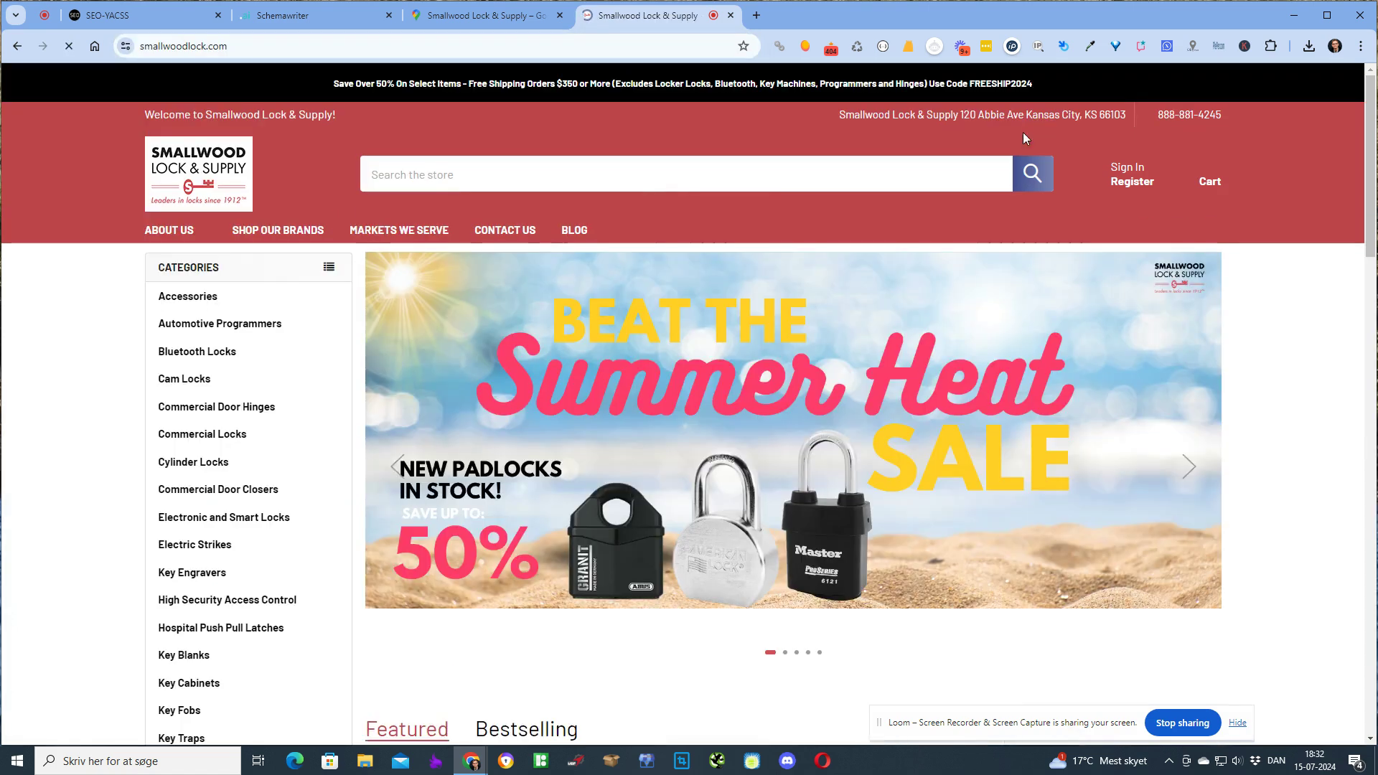
pyautogui.click(304, 49)
pyautogui.hotkey('ctrl', 'c')
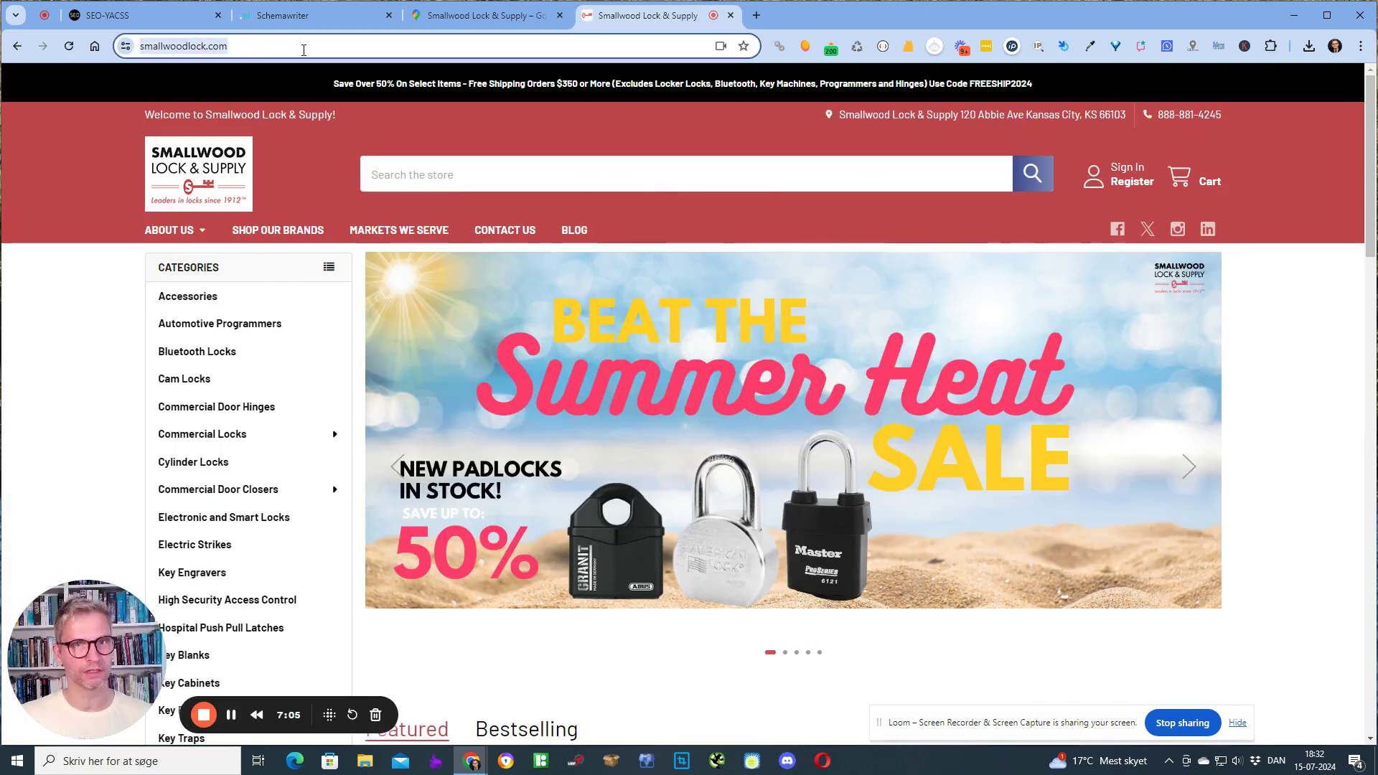
# Step: Start a new schema report in Schemawriter and select Smallwood Lock & Supply as the company for local schema
pyautogui.click(336, 15)
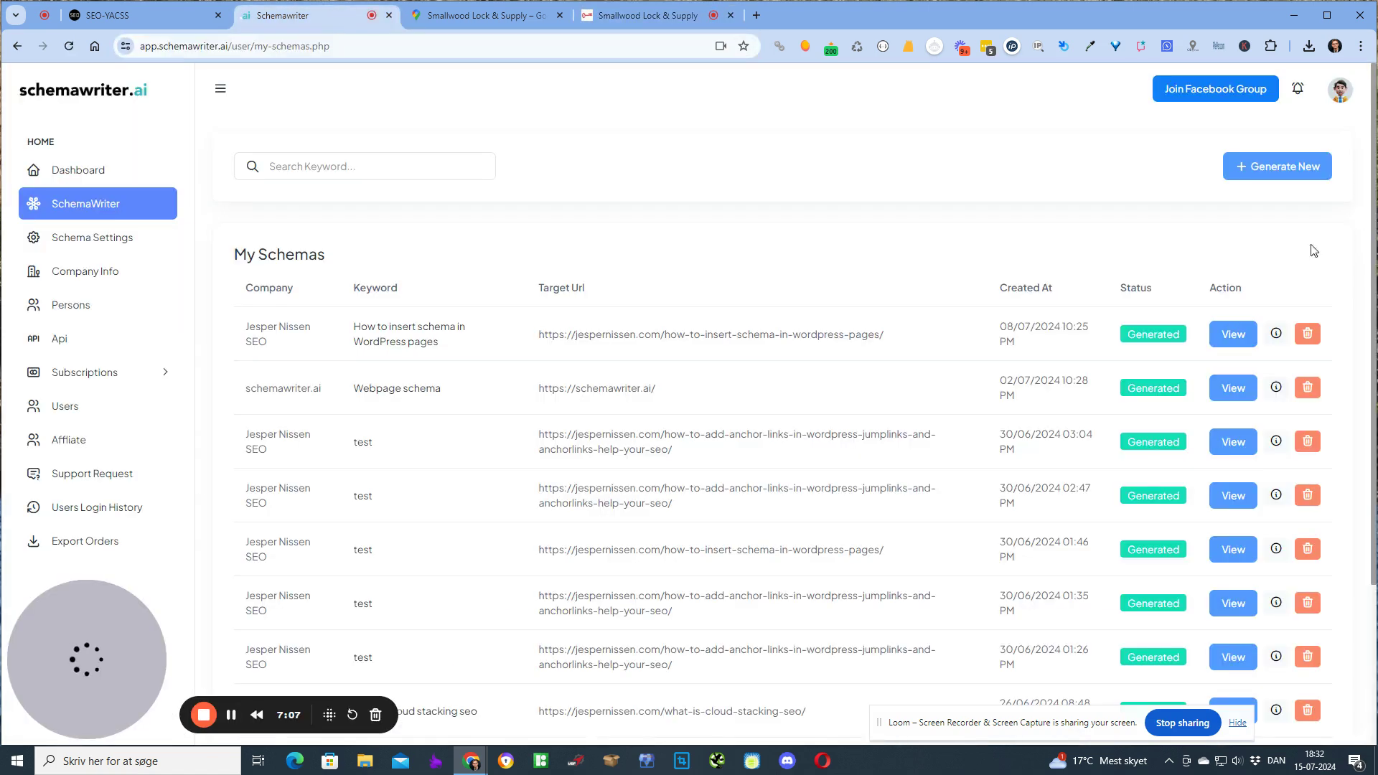
pyautogui.click(1253, 168)
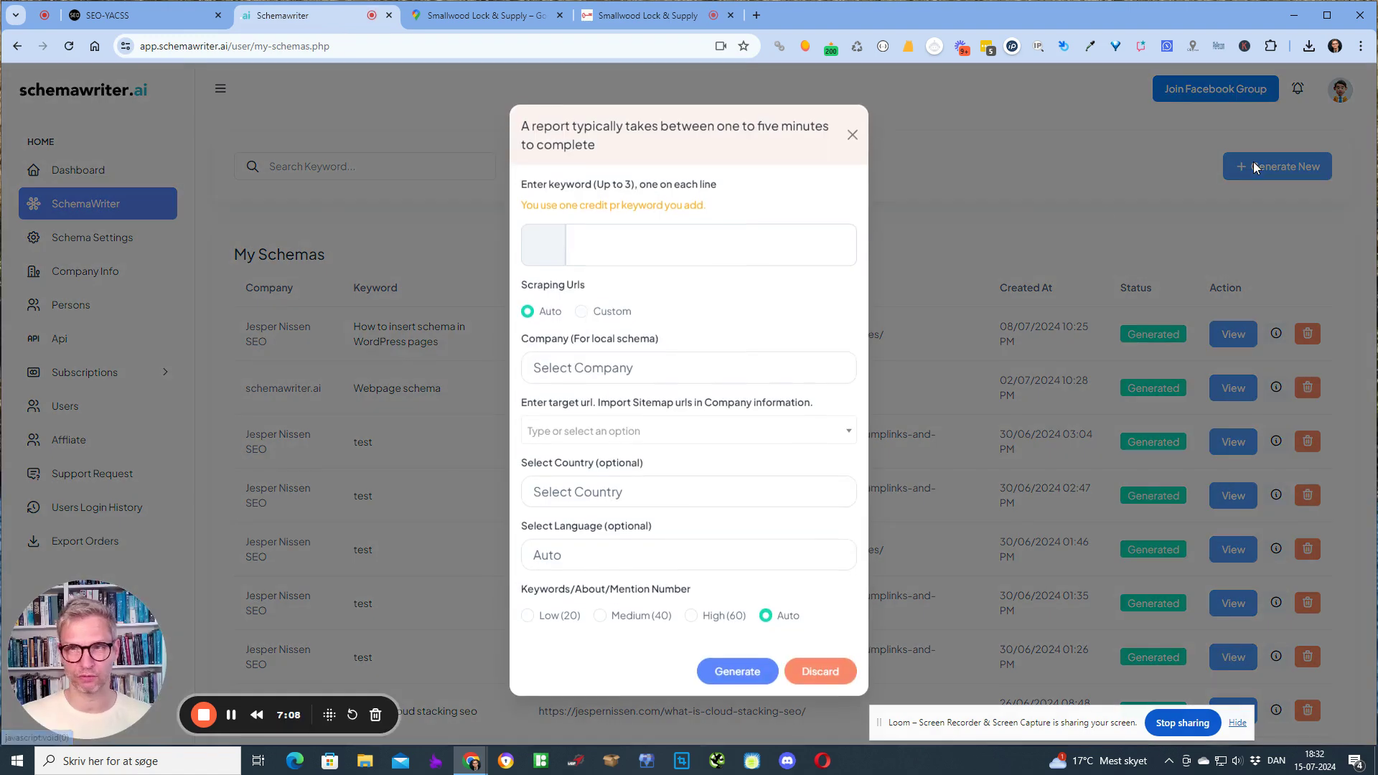
pyautogui.click(595, 378)
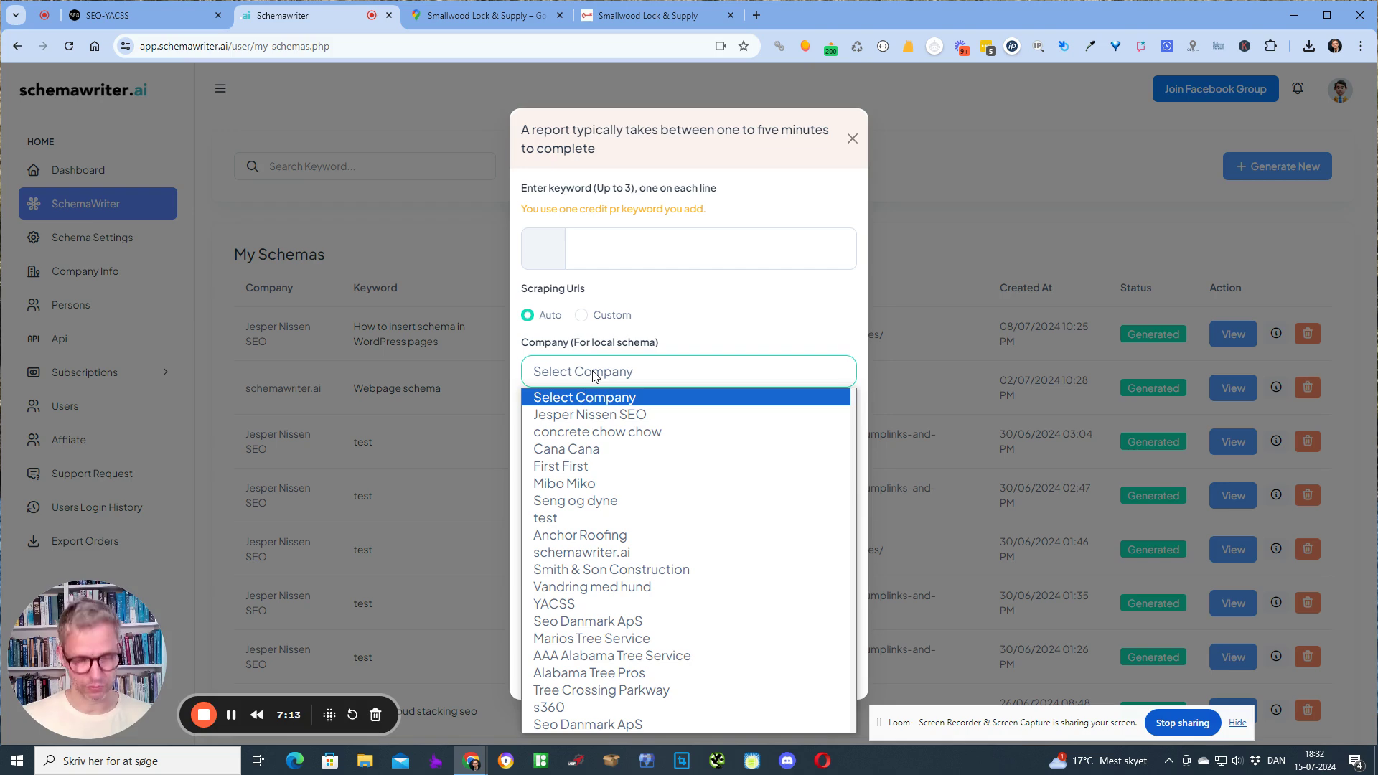
pyautogui.write('sm')
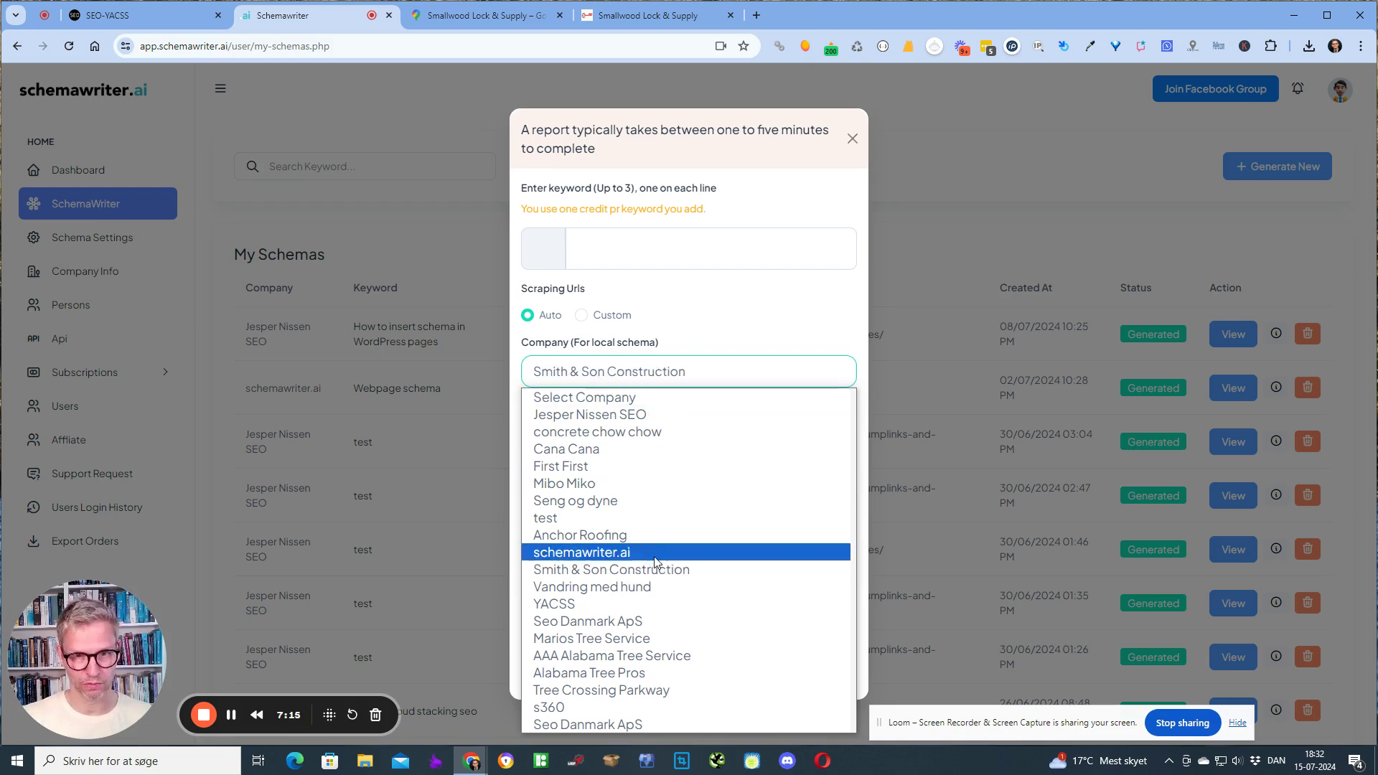
pyautogui.scroll(-5, 671, 577)
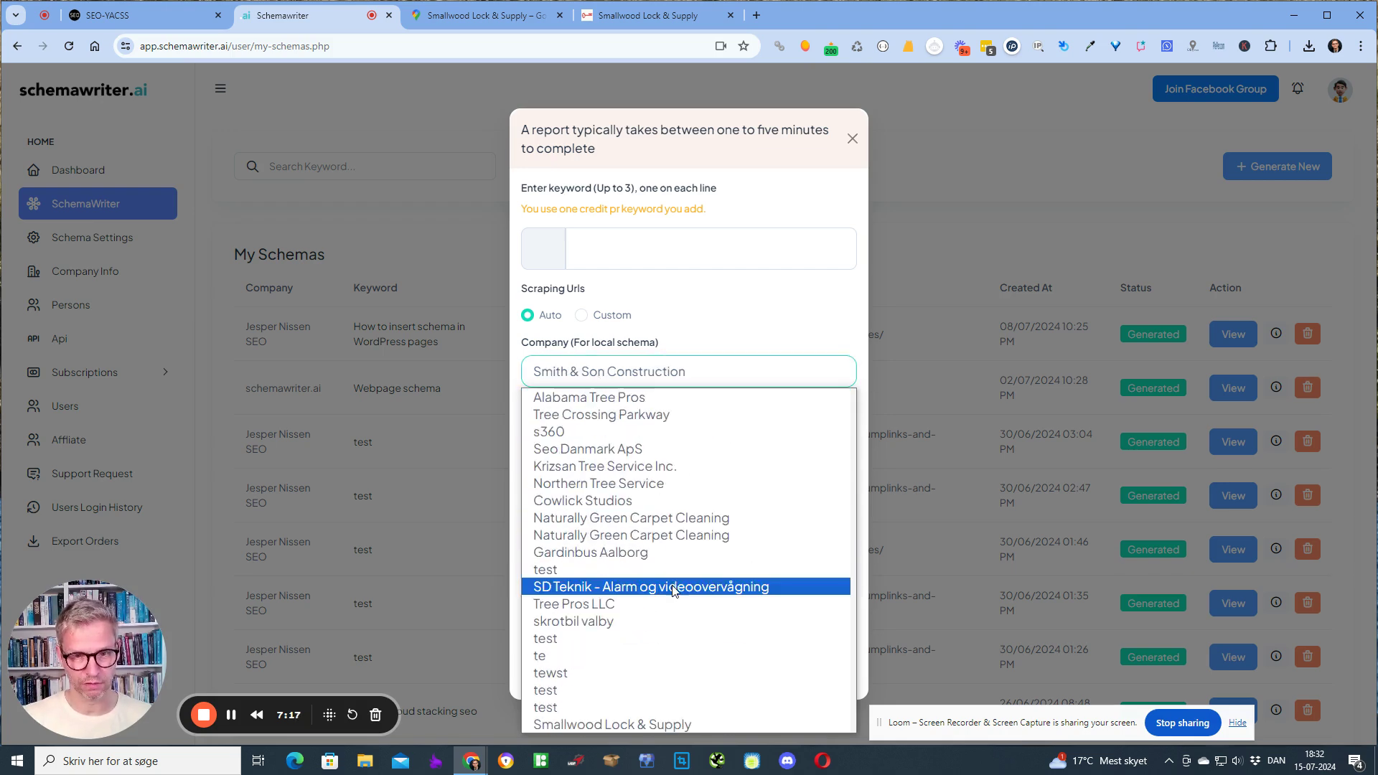
pyautogui.click(666, 722)
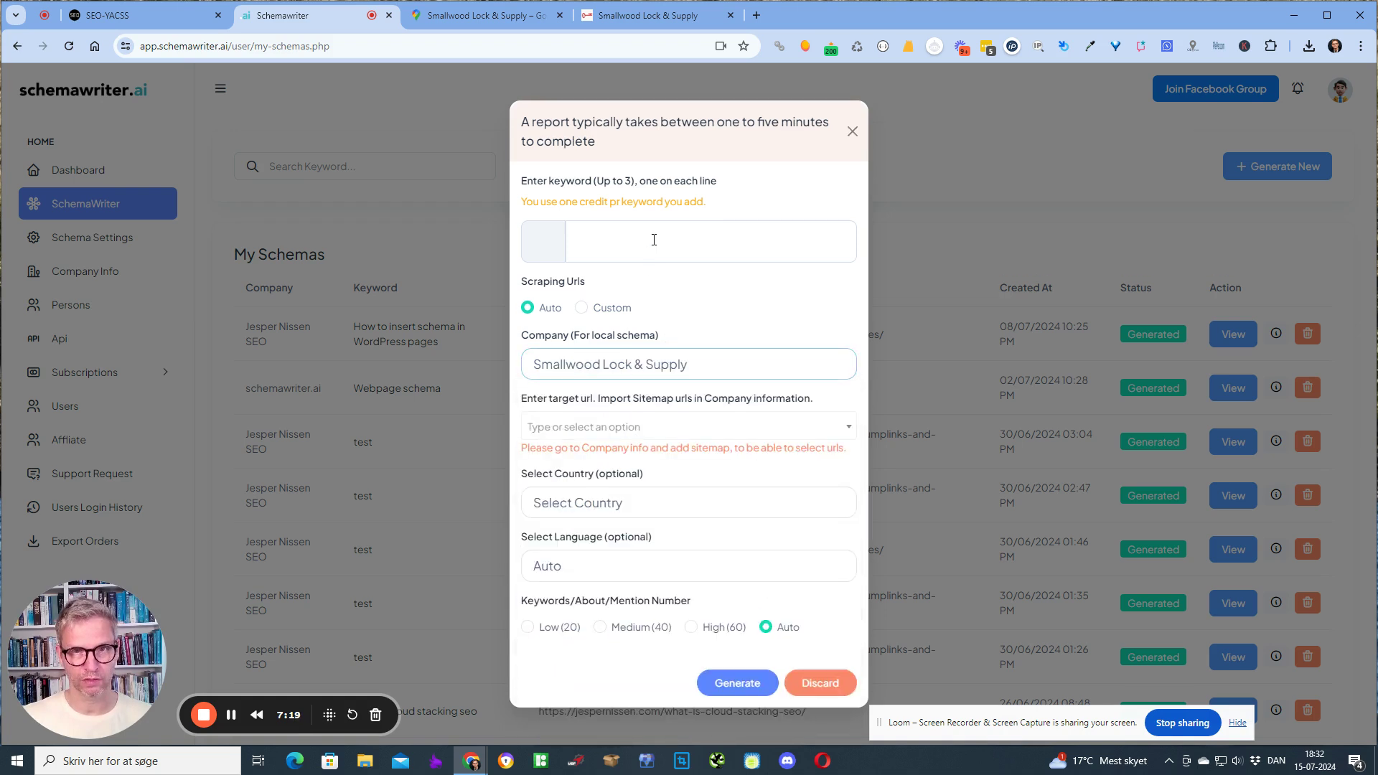
pyautogui.click(639, 429)
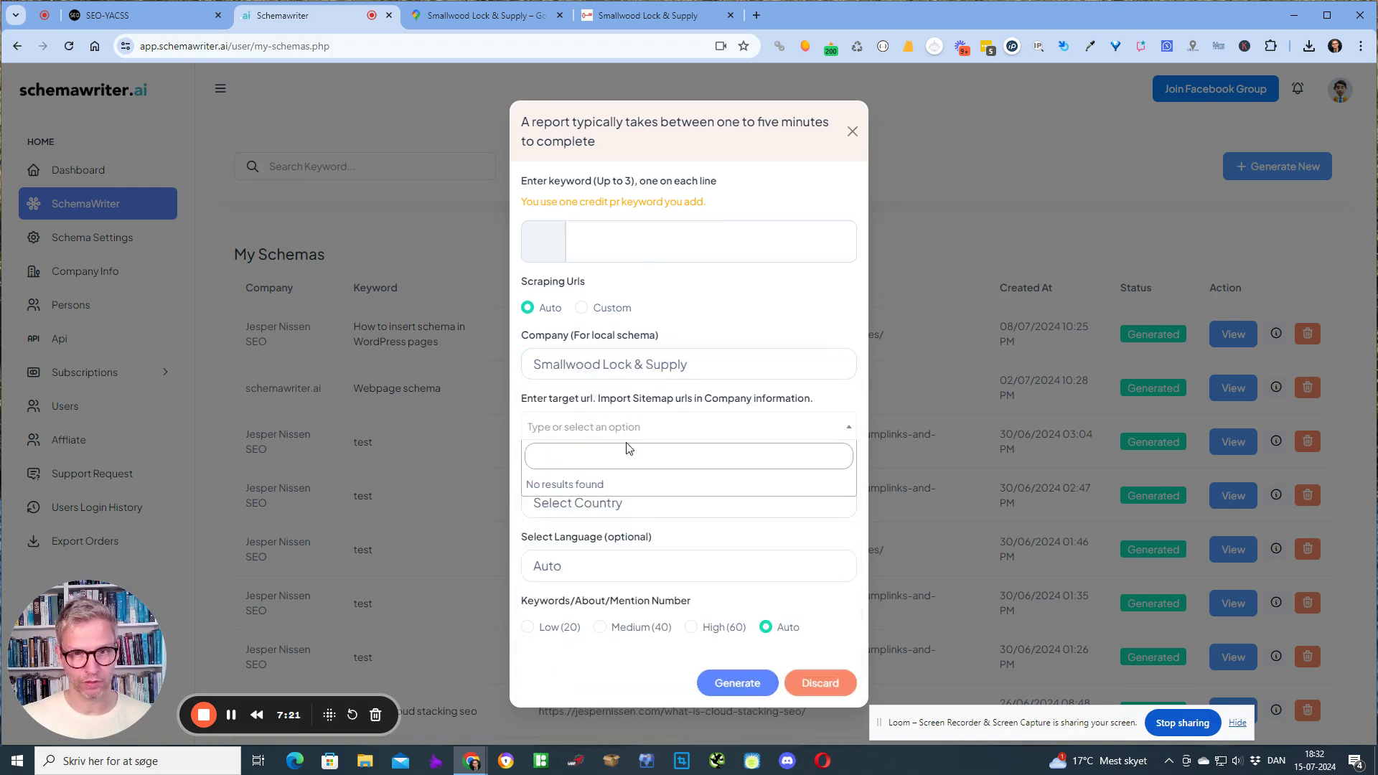
pyautogui.hotkey('ctrl', 'v')
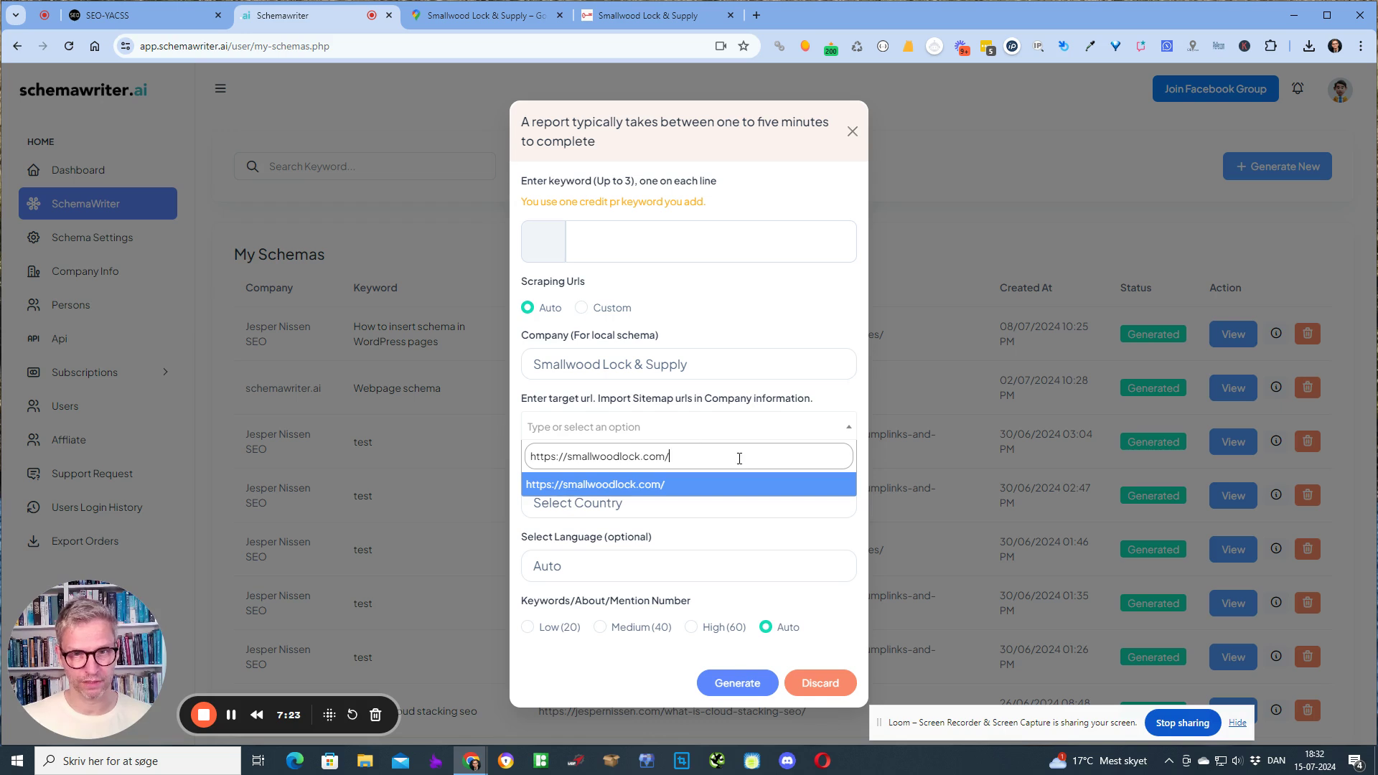
pyautogui.click(711, 486)
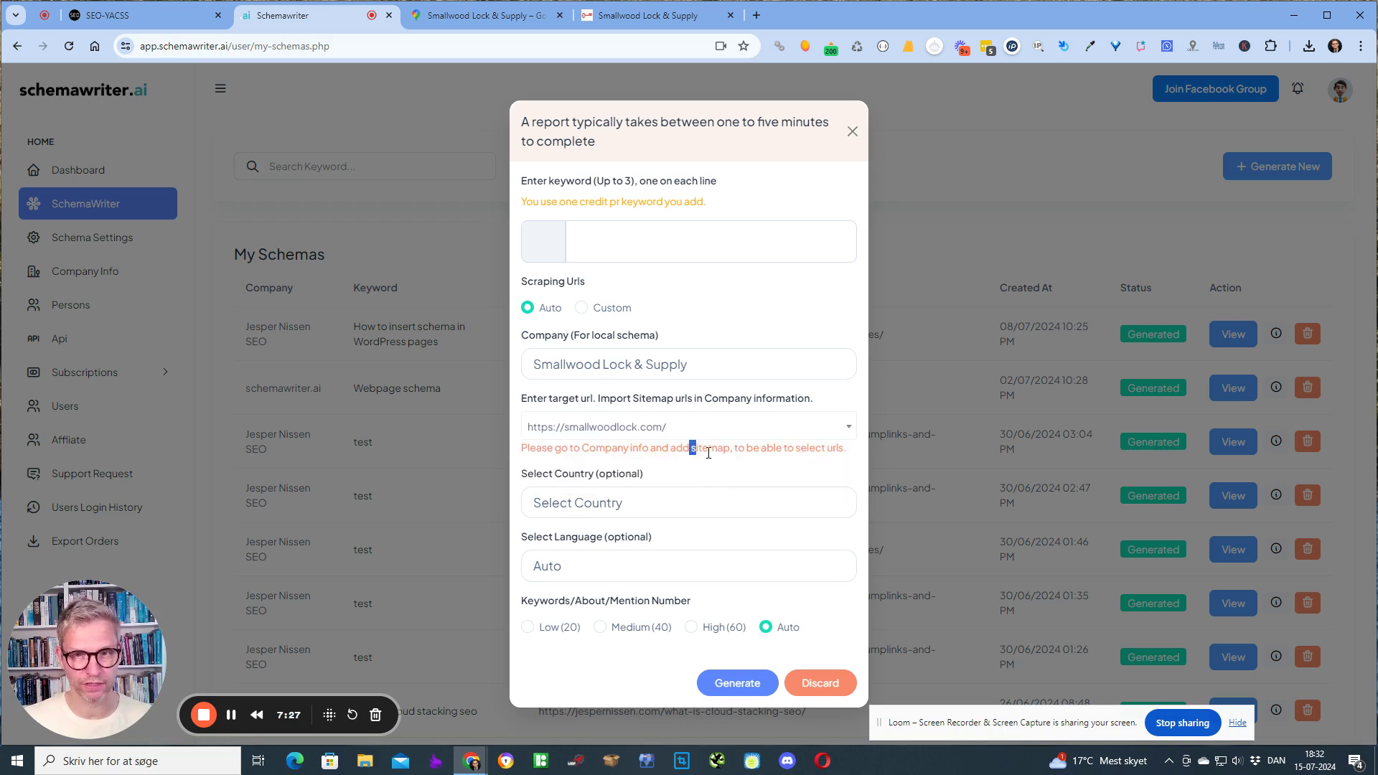
pyautogui.moveTo(709, 453); pyautogui.dragTo(742, 452)
pyautogui.click(742, 452)
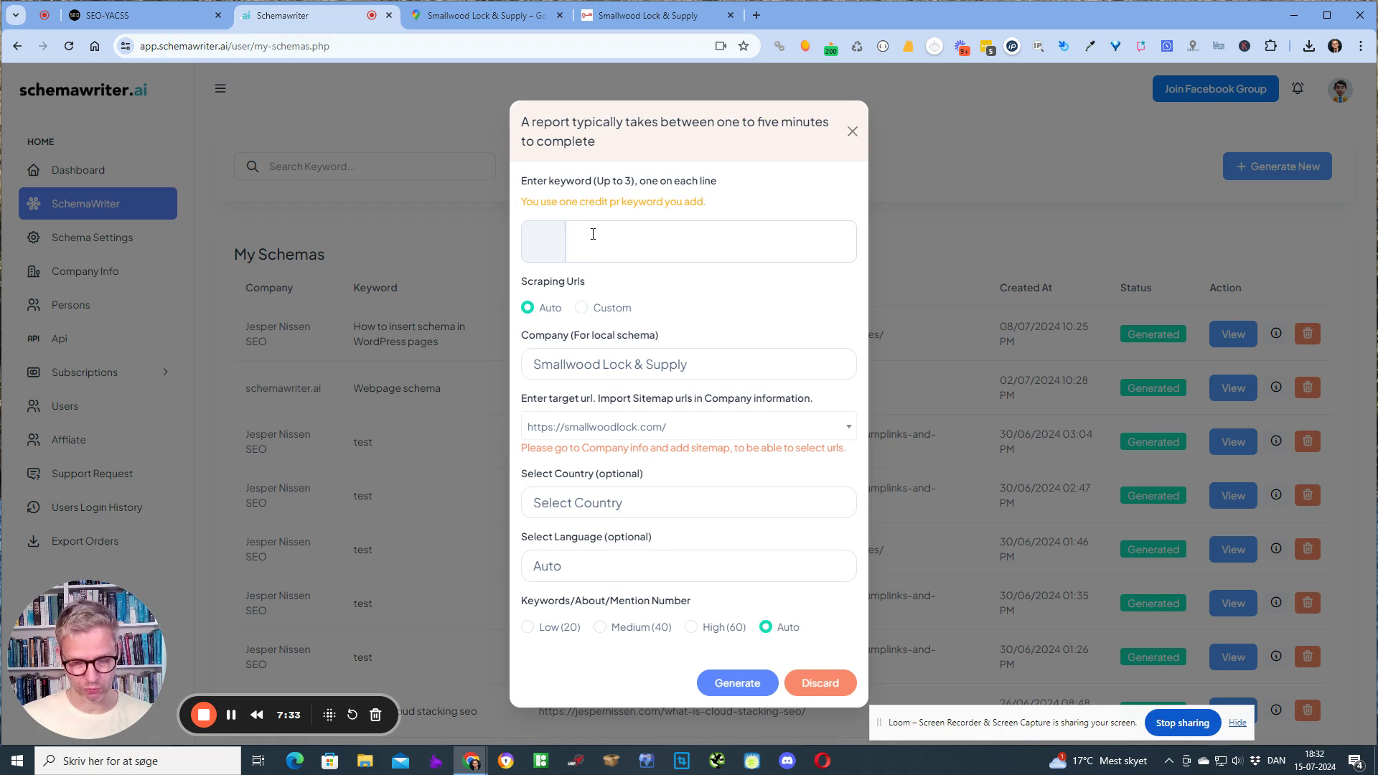
pyautogui.write('kansas city locksmith')
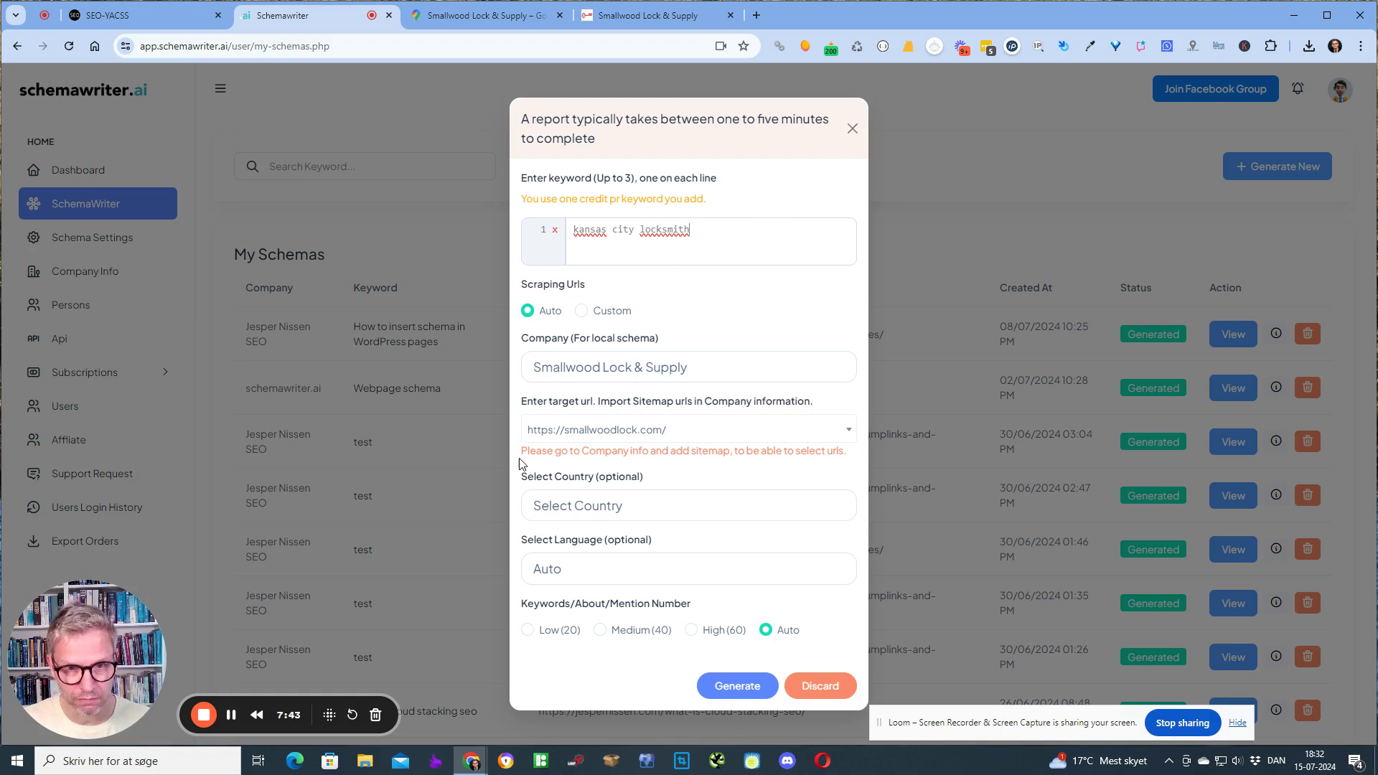
# Step: Set the report's country to United States and keep the language on Auto
pyautogui.click(572, 506)
pyautogui.press('u')
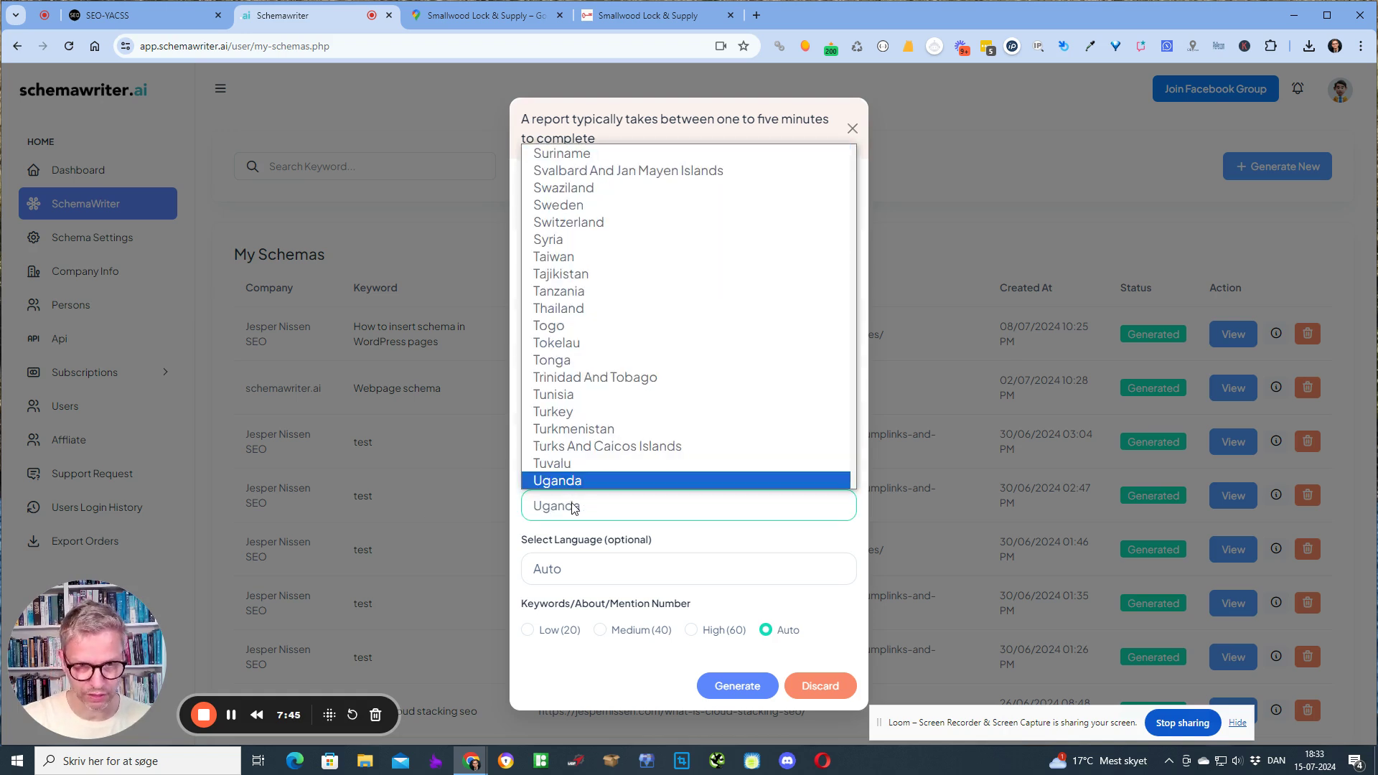
pyautogui.press('Down')
pyautogui.press('Down')
pyautogui.press('Down')
pyautogui.press('Down')
pyautogui.press('Return')
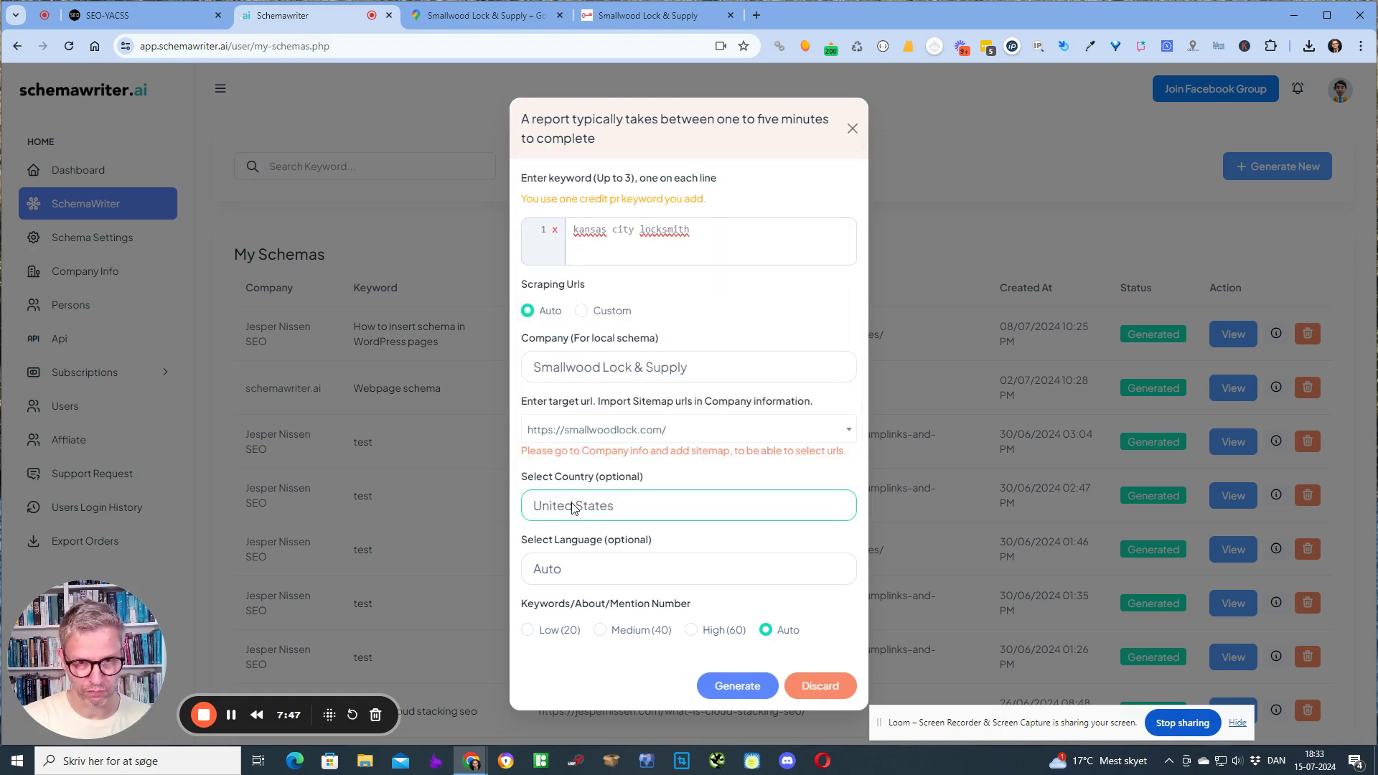
pyautogui.click(697, 574)
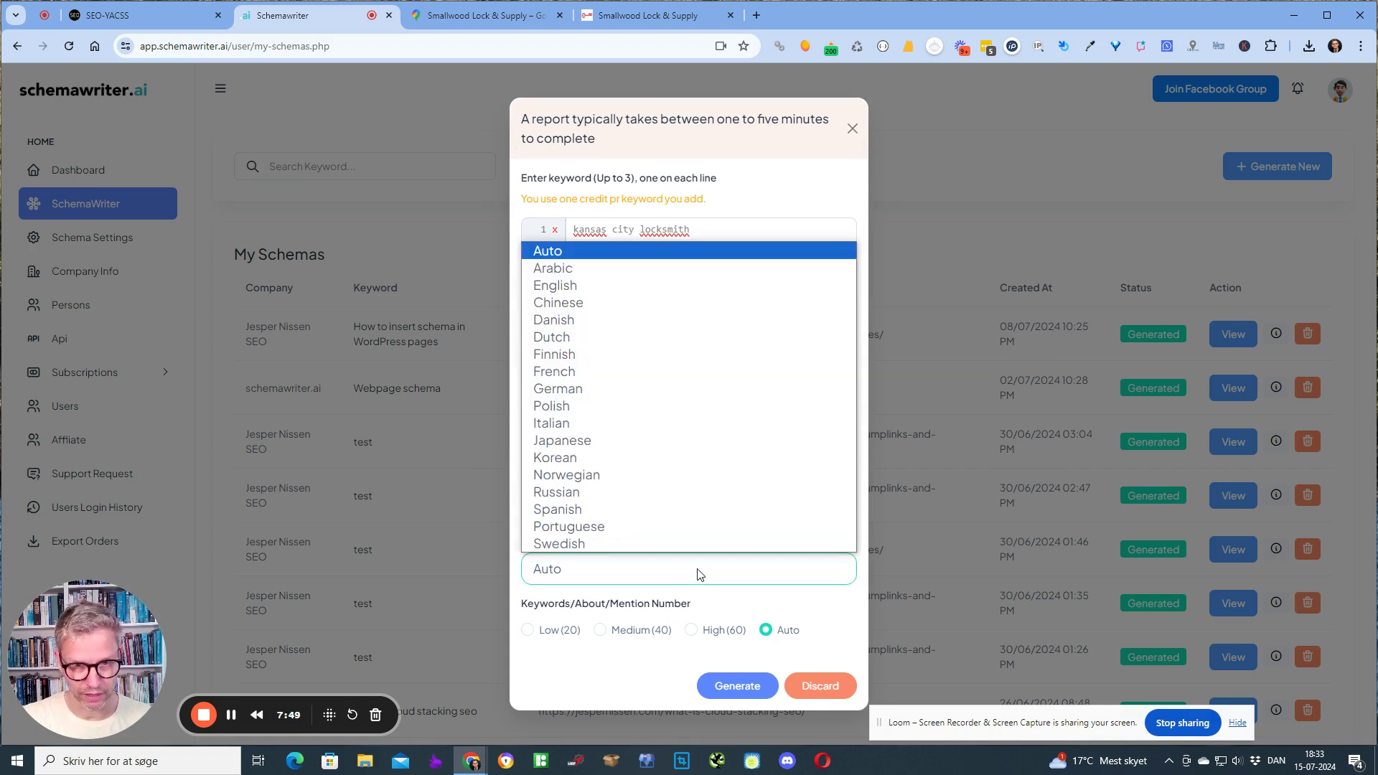
pyautogui.click(700, 575)
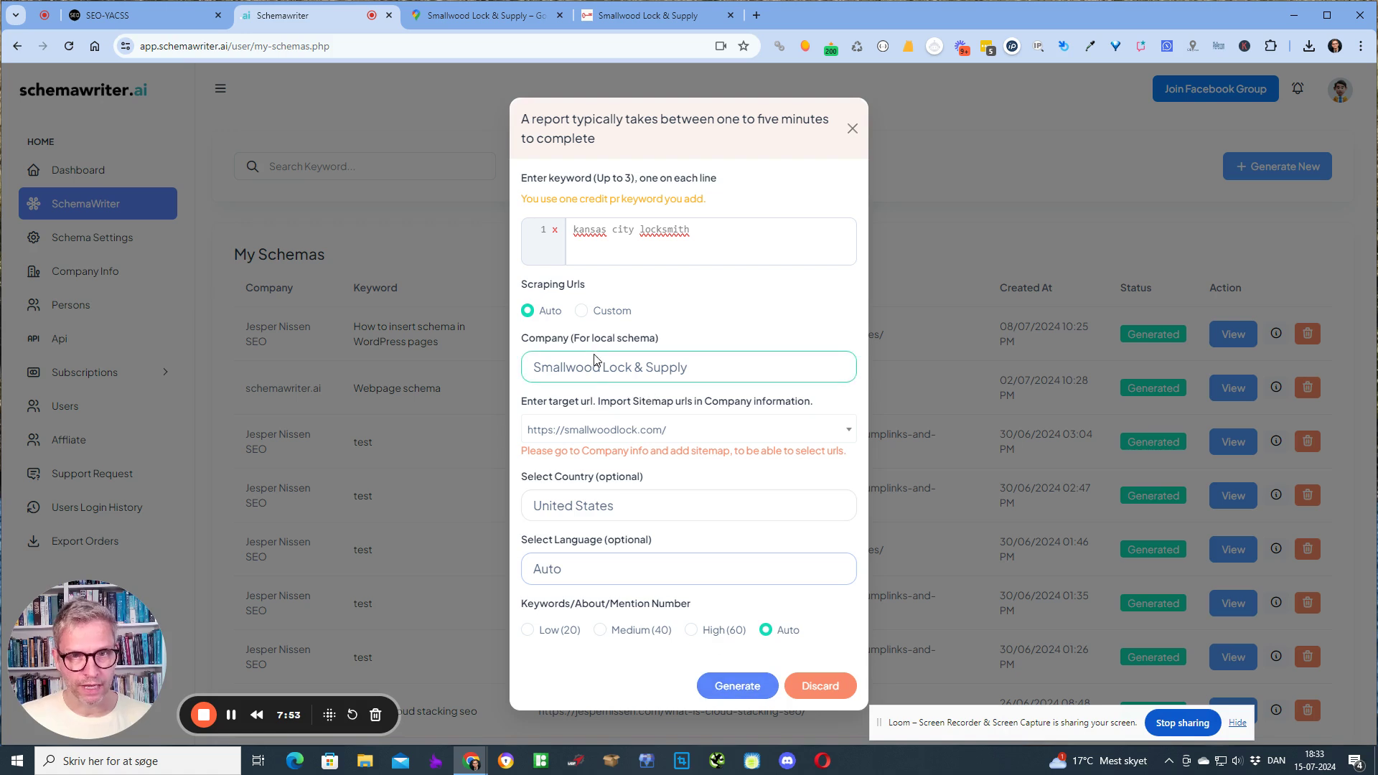
# Step: Check the target URL against the address of the company's website, then generate the schema report
pyautogui.click(636, 367)
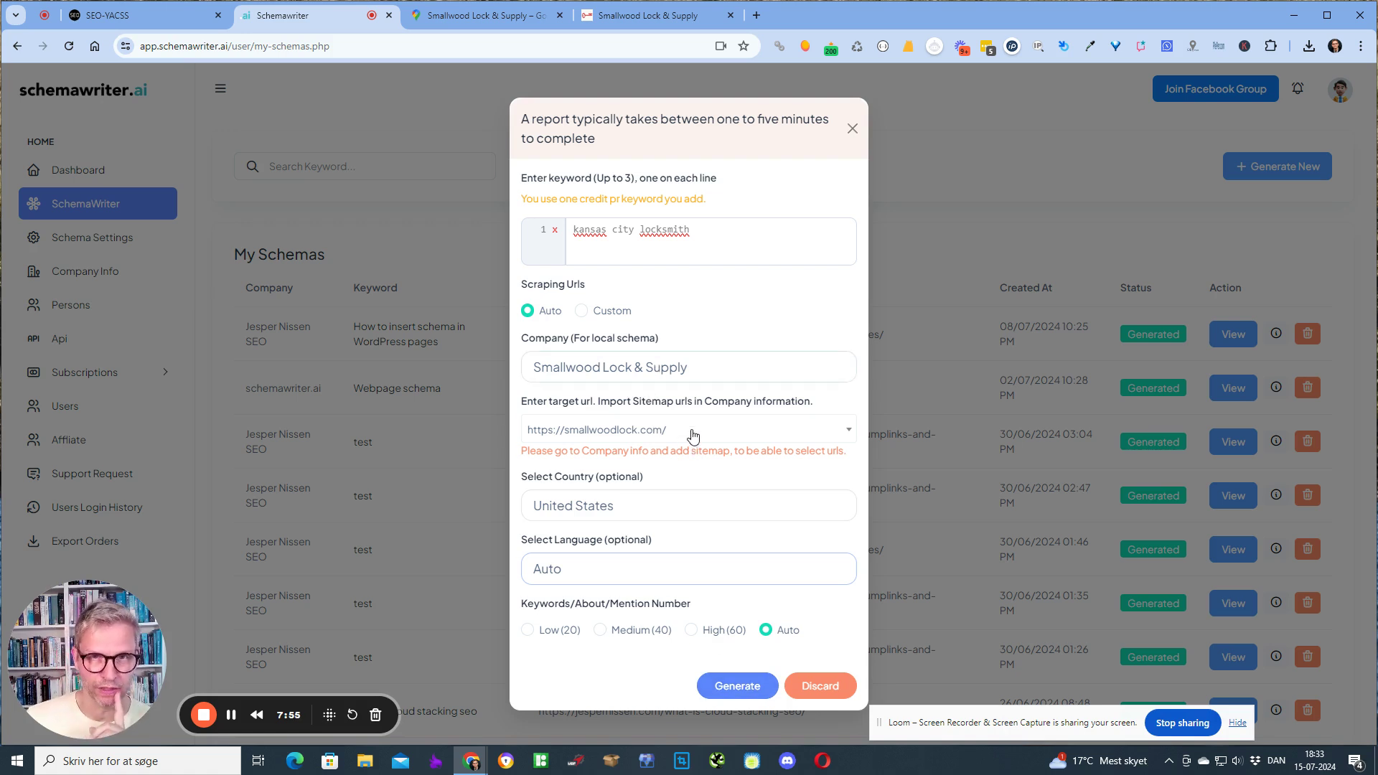
pyautogui.click(660, 23)
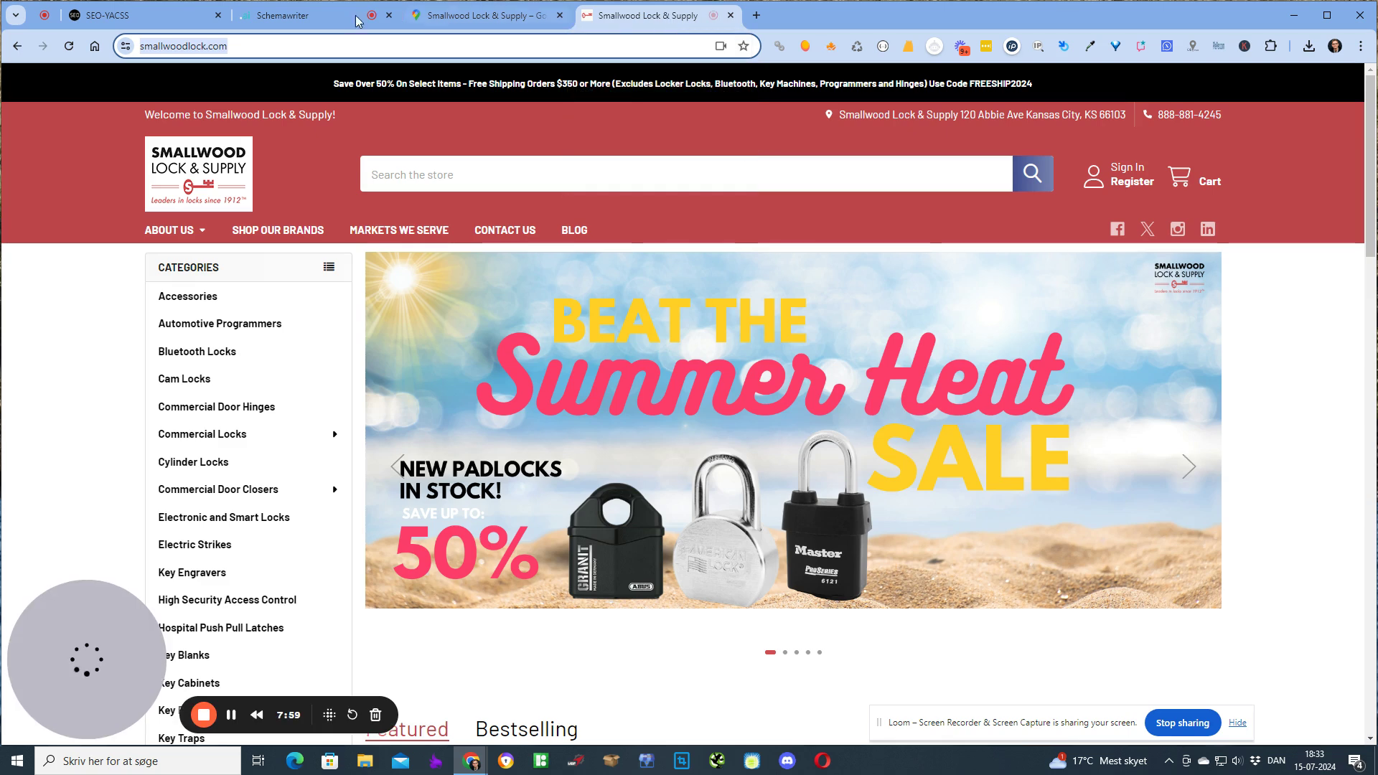
pyautogui.click(355, 39)
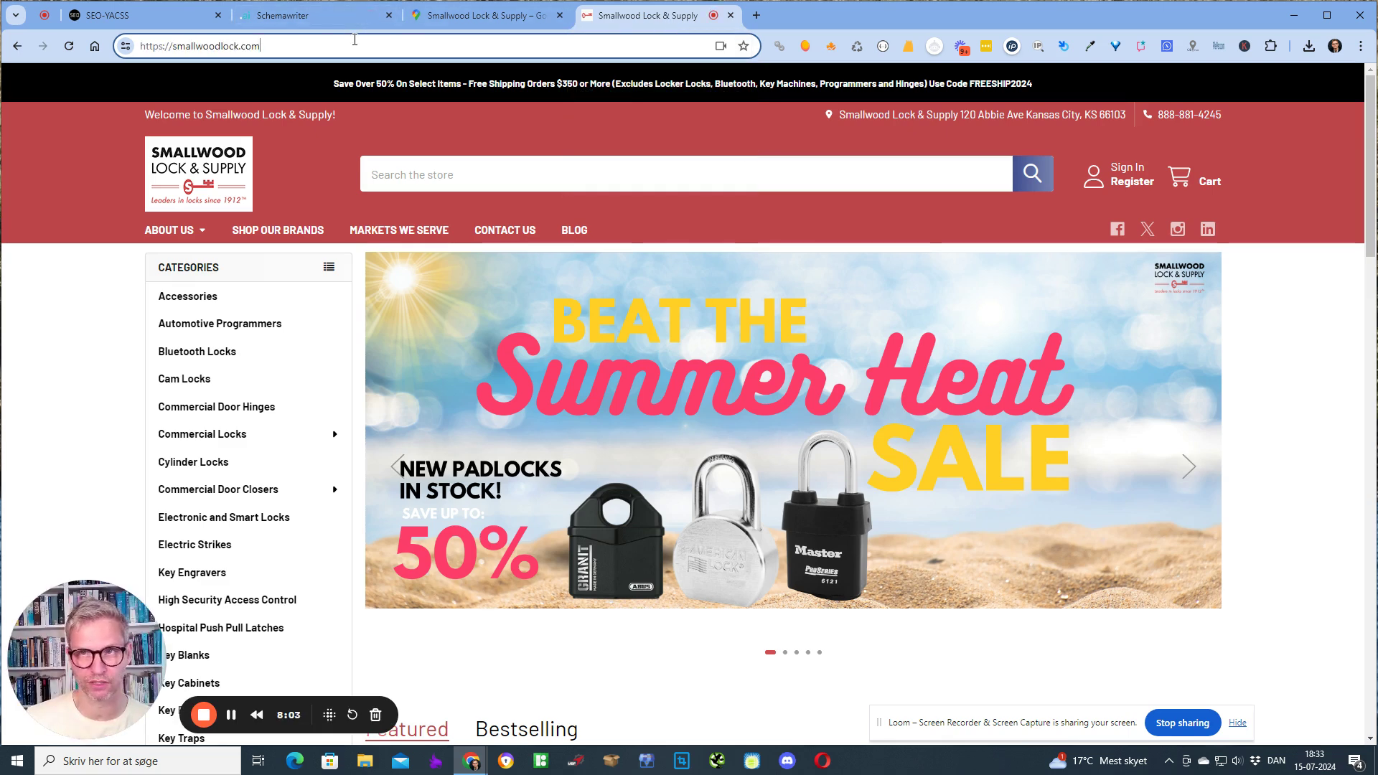
pyautogui.click(319, 15)
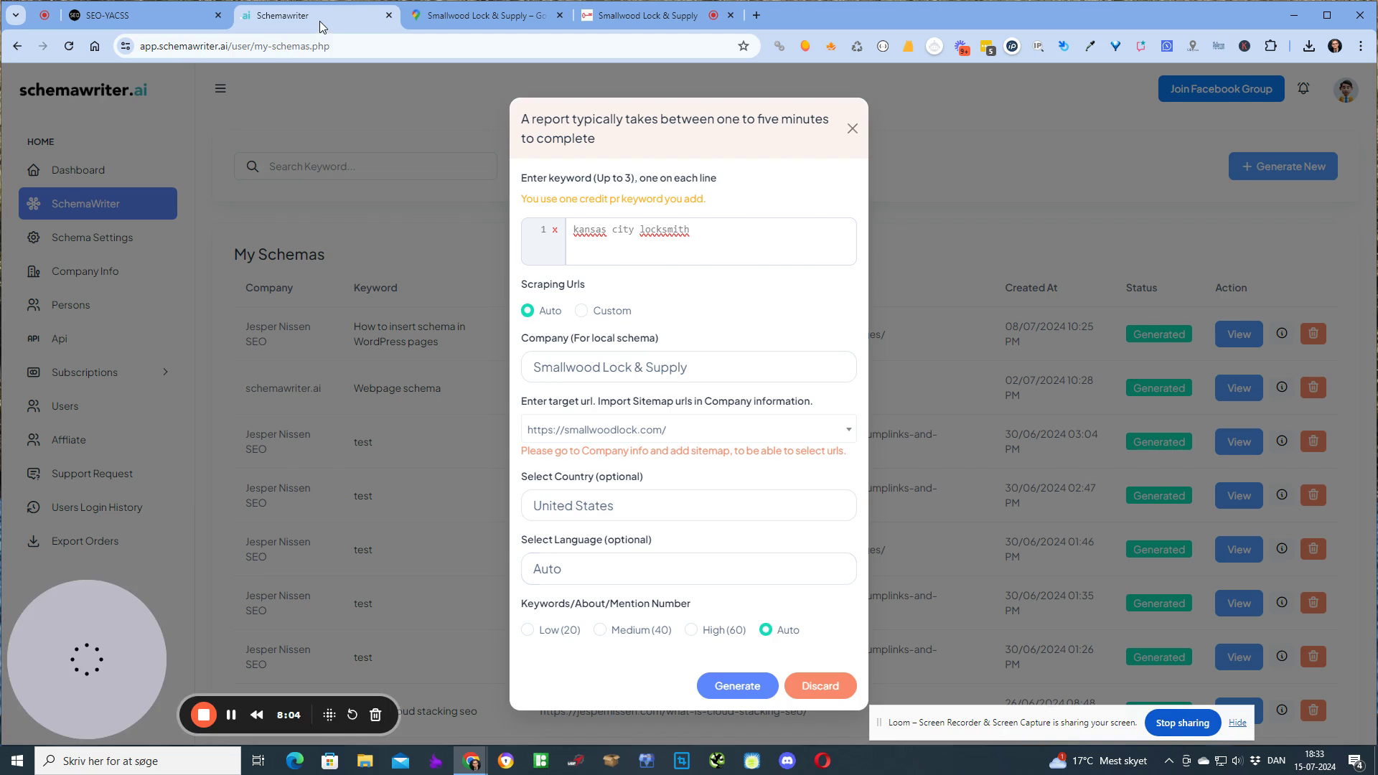
pyautogui.click(681, 434)
pyautogui.click(682, 437)
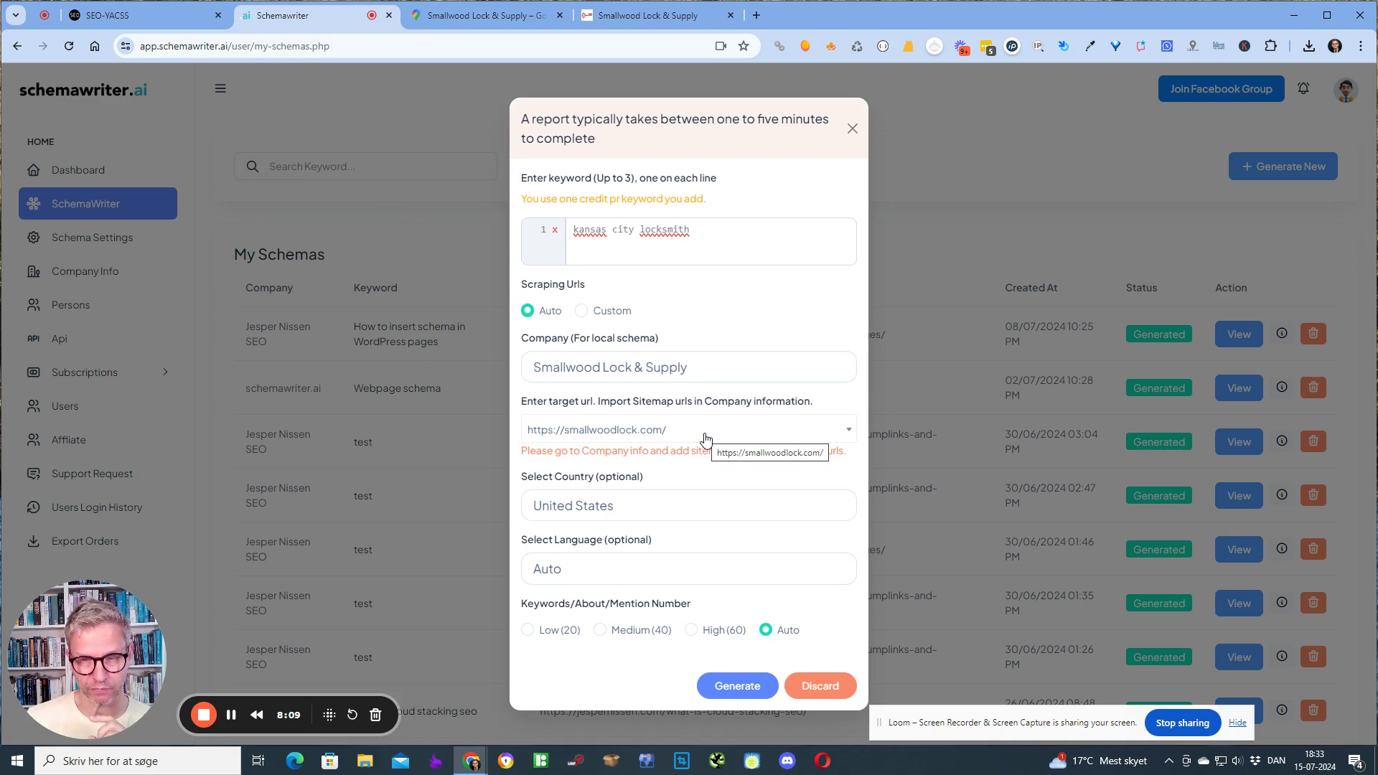
pyautogui.click(746, 689)
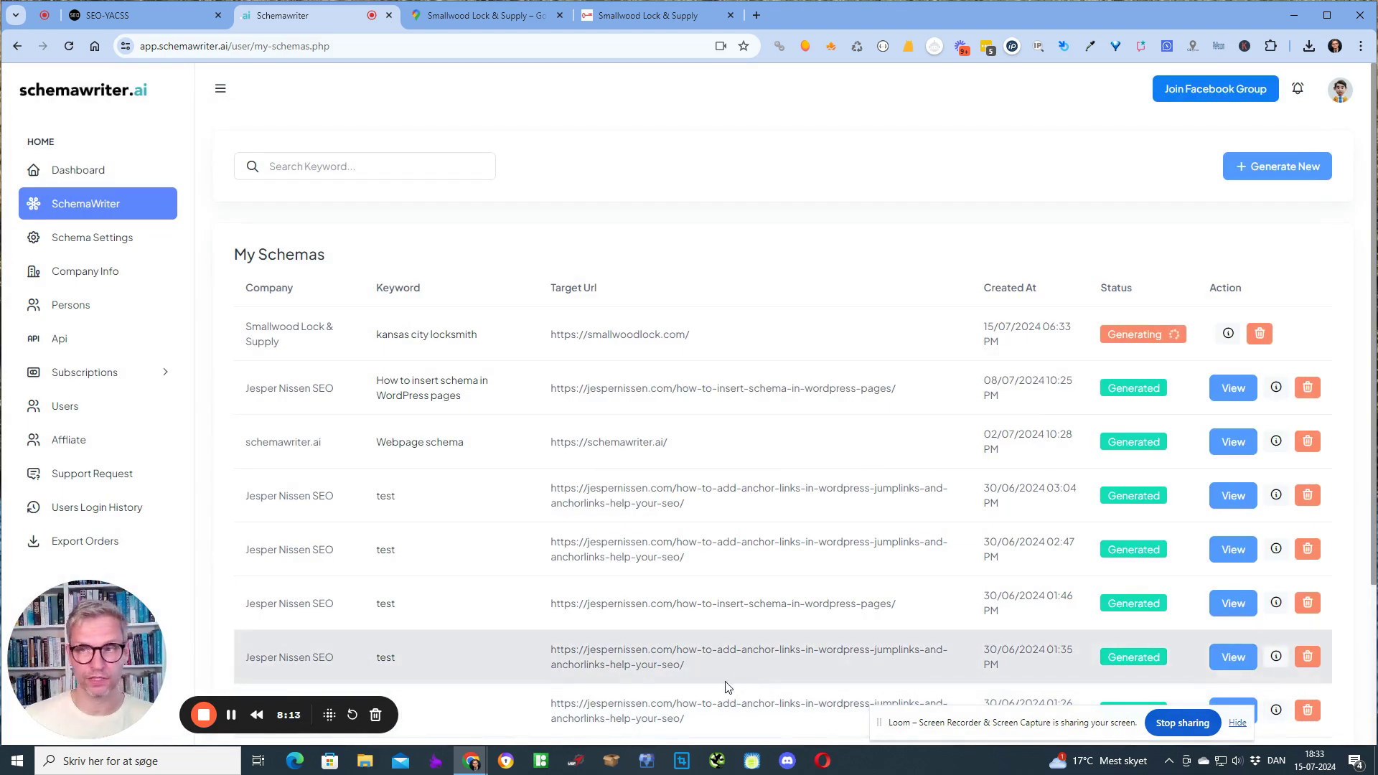
# Step: Inspect the sitemap target URLs that a new schema report offers for the company Jesper Nissen SEO, then close the form without generating
pyautogui.click(1269, 168)
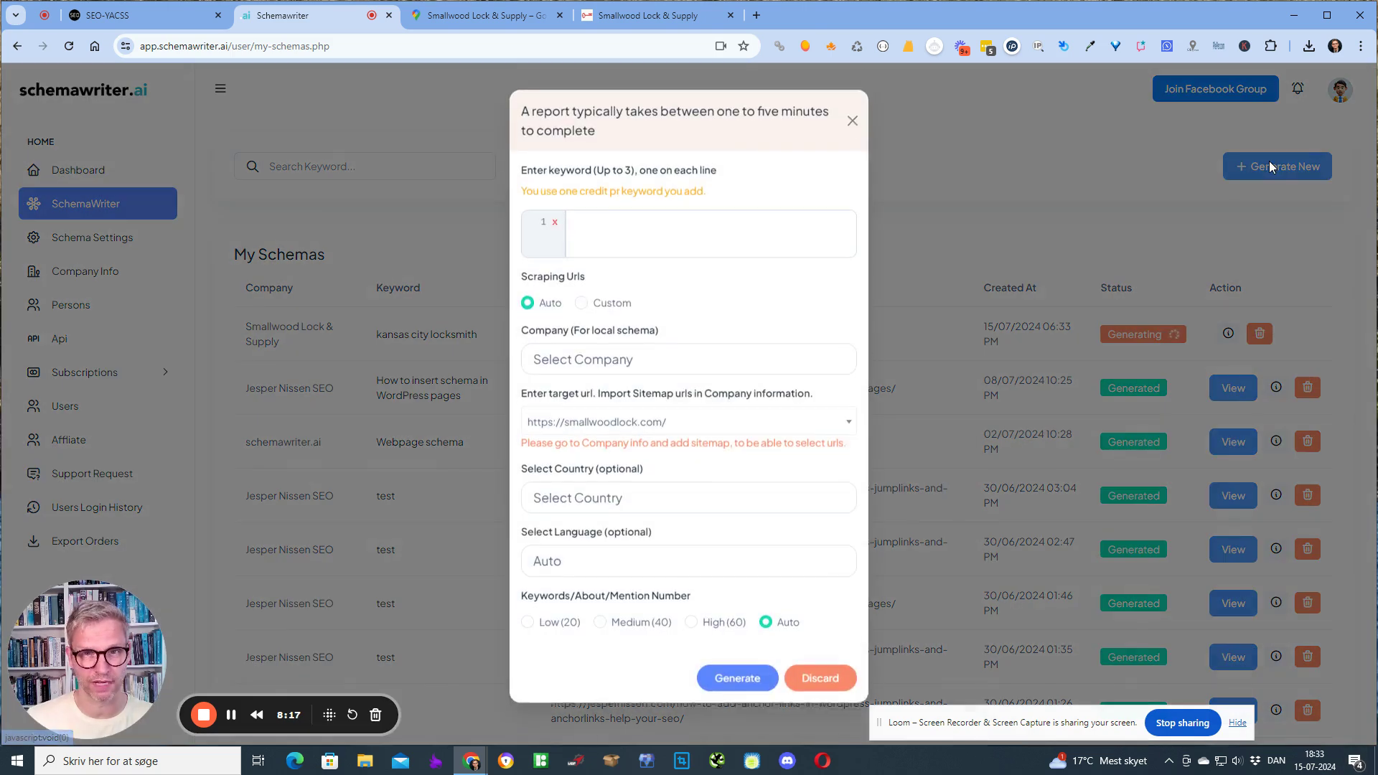
pyautogui.click(650, 373)
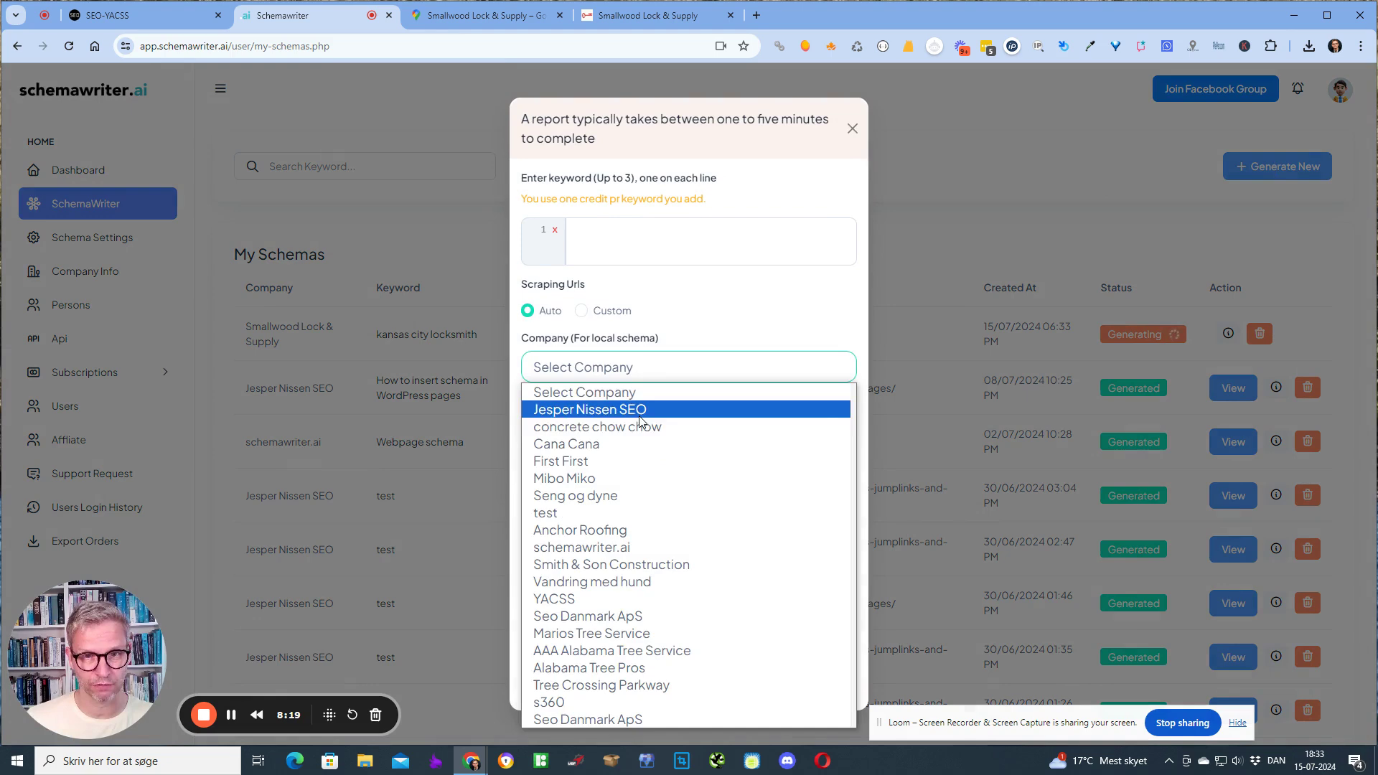
pyautogui.click(645, 404)
pyautogui.click(656, 444)
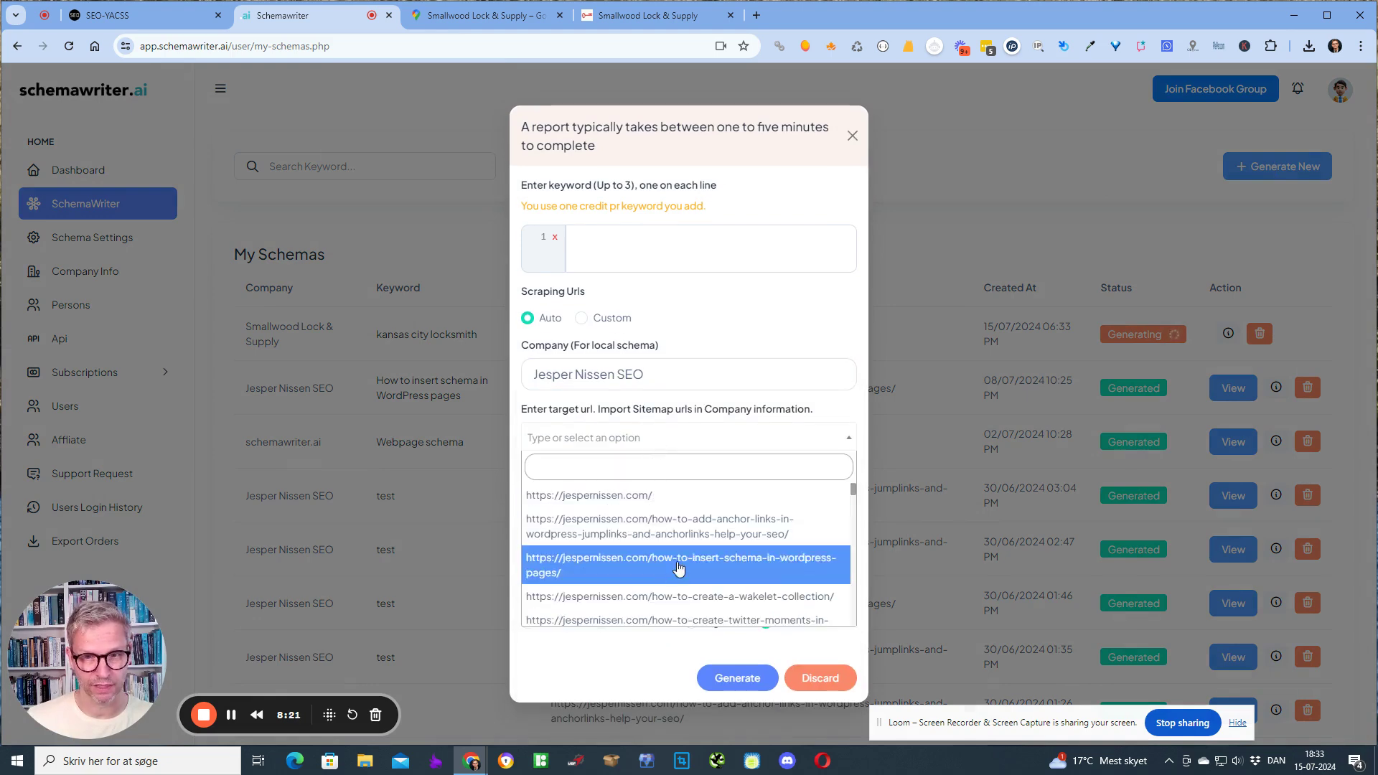
pyautogui.scroll(-2, 691, 533)
pyautogui.scroll(3, 691, 533)
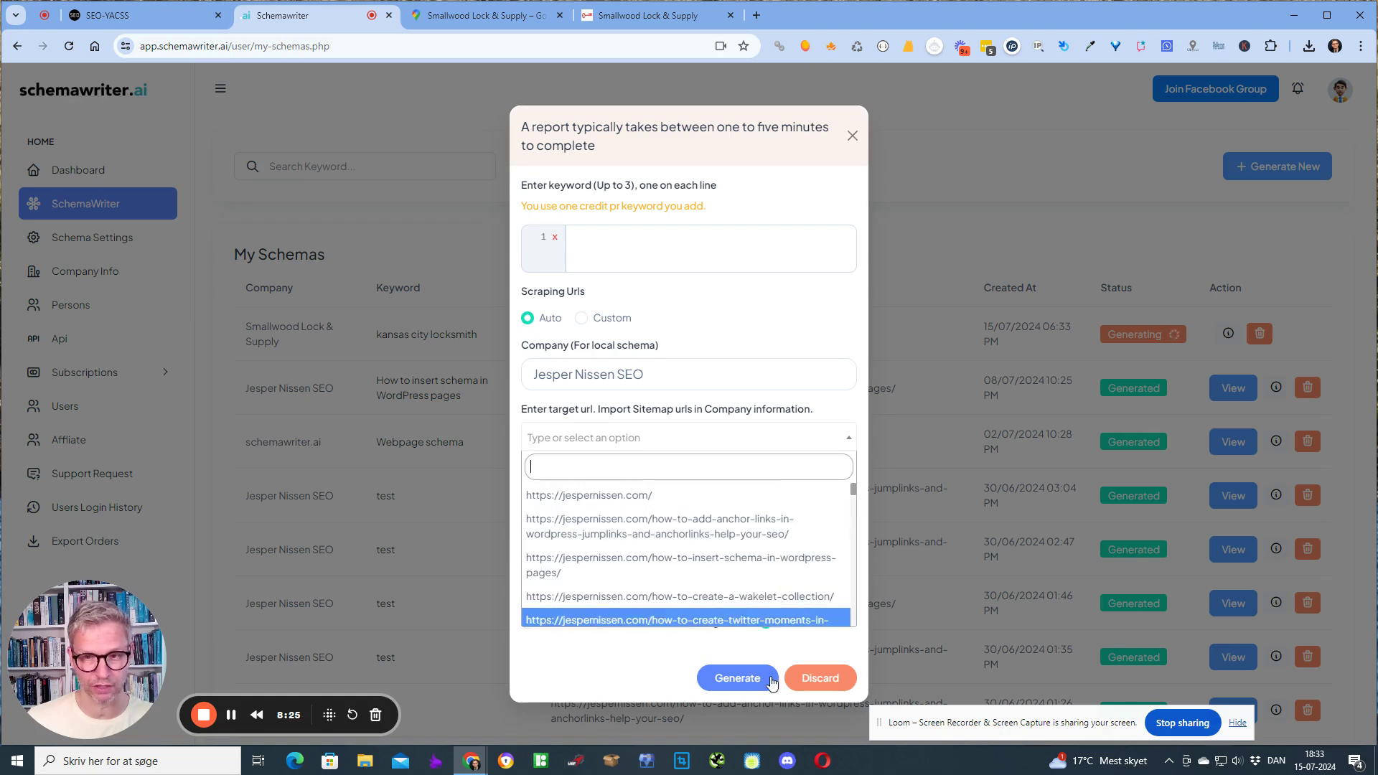
pyautogui.click(852, 139)
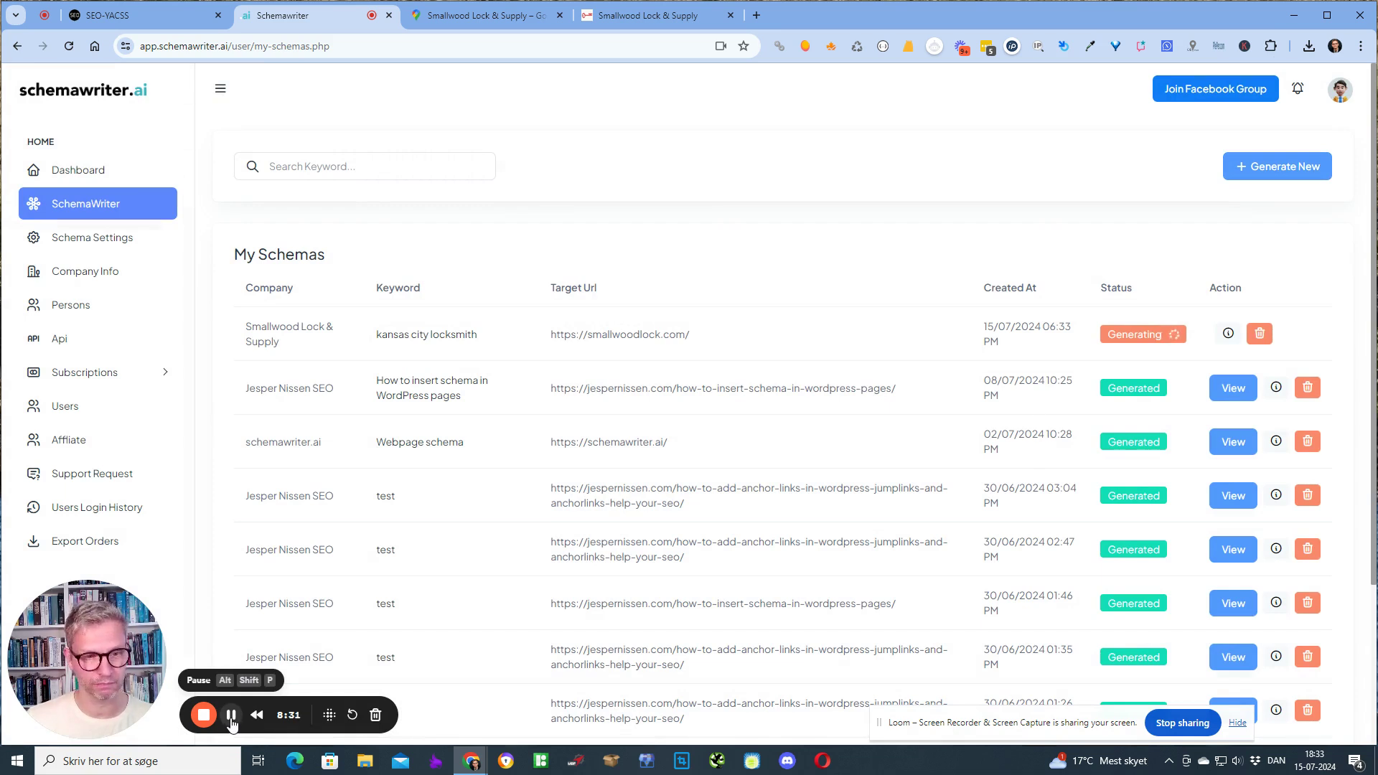
# Step: Check the company, keyword and target URL of the "kansas city locksmith" report and open its schema details
pyautogui.click(231, 715)
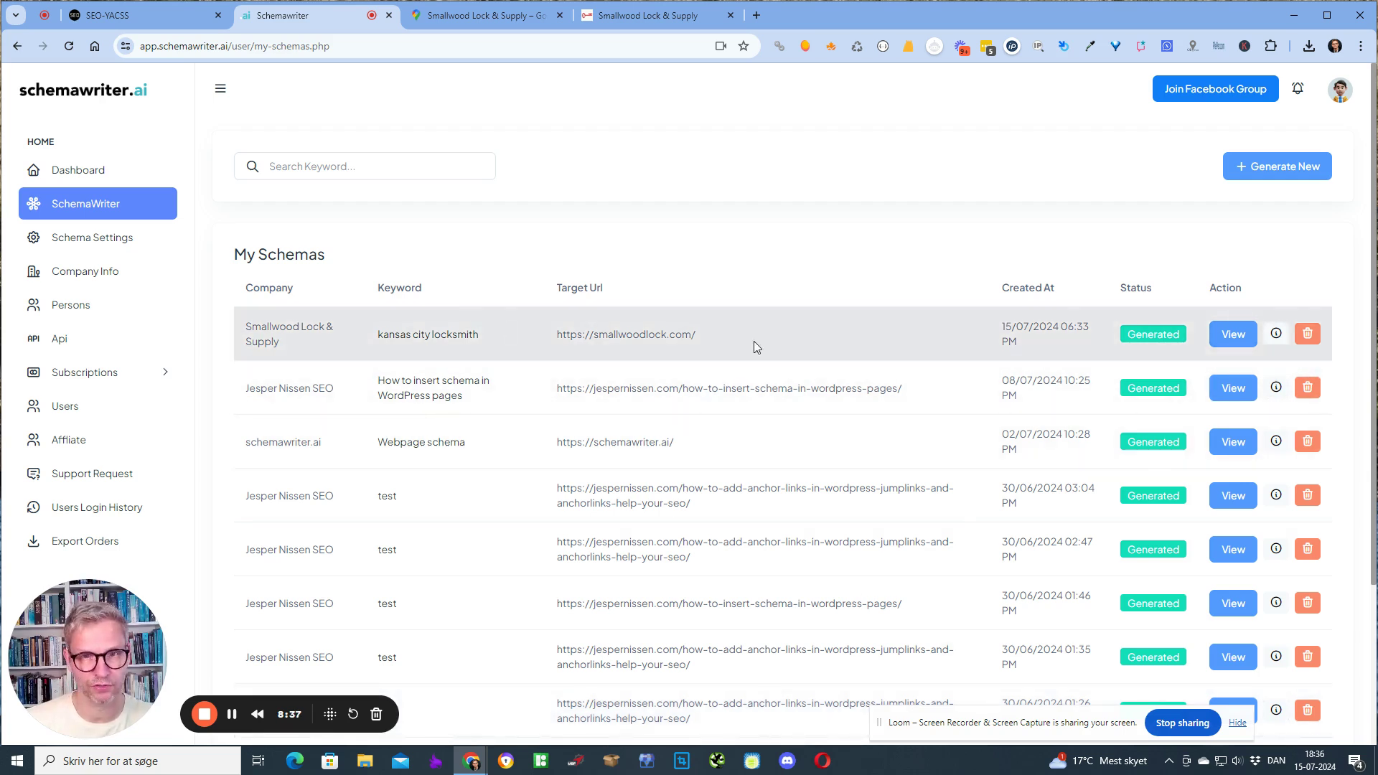
pyautogui.moveTo(248, 326); pyautogui.dragTo(286, 342)
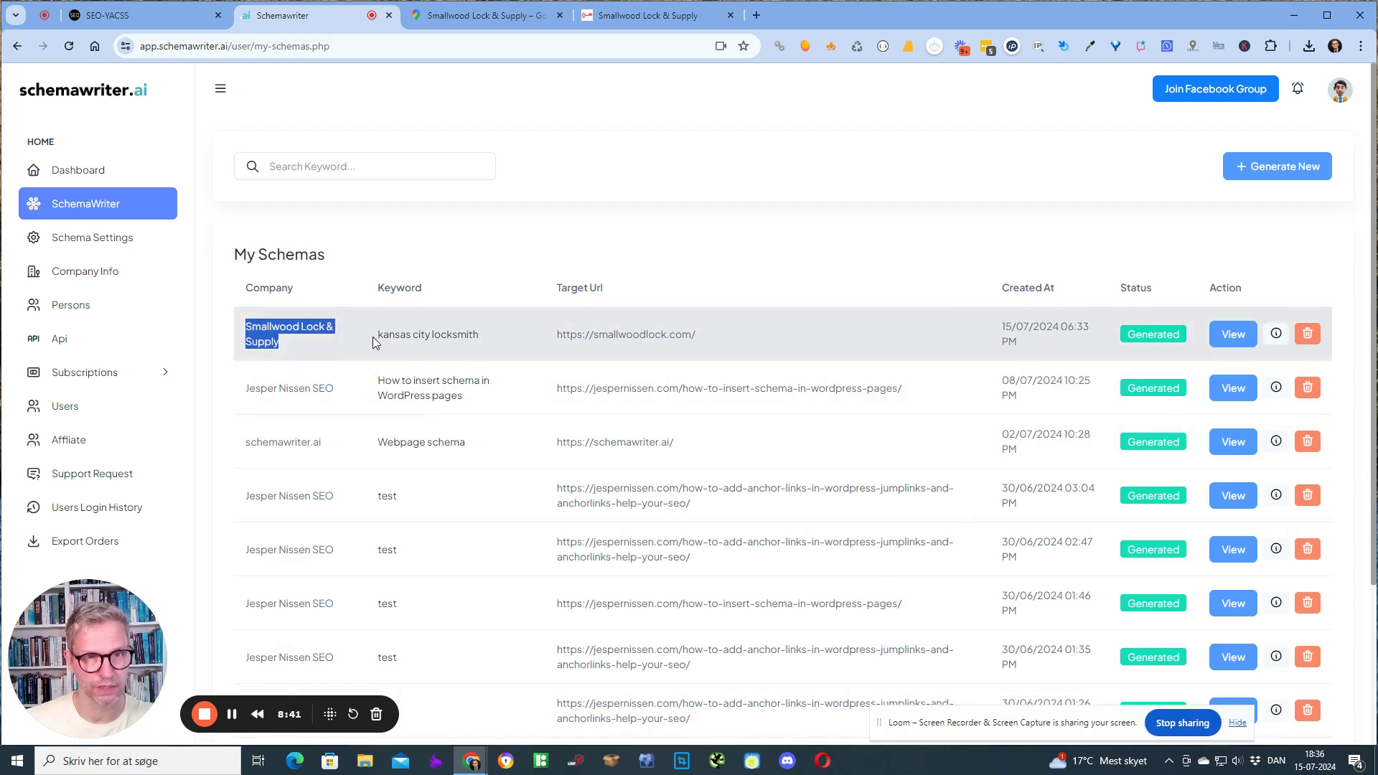
pyautogui.moveTo(376, 338); pyautogui.dragTo(500, 344)
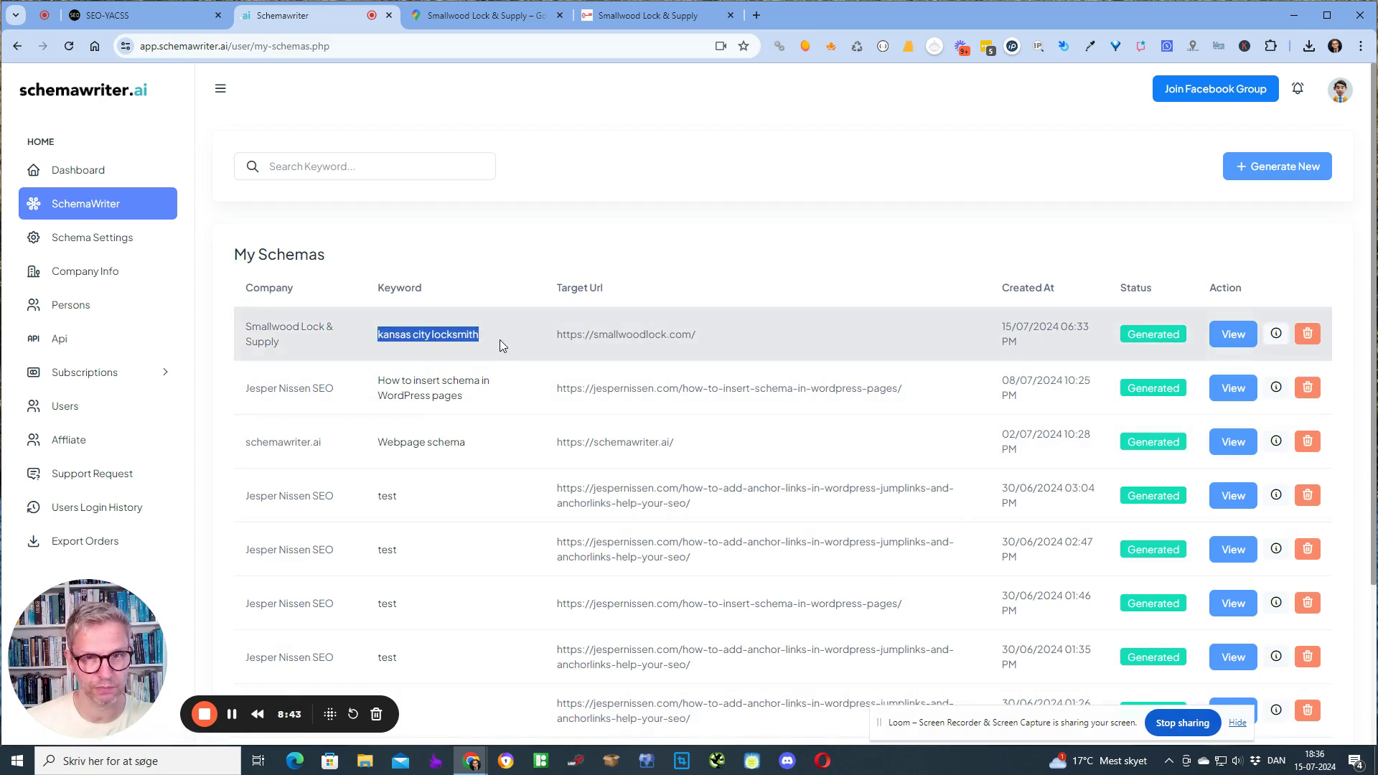
pyautogui.moveTo(718, 343); pyautogui.dragTo(559, 339)
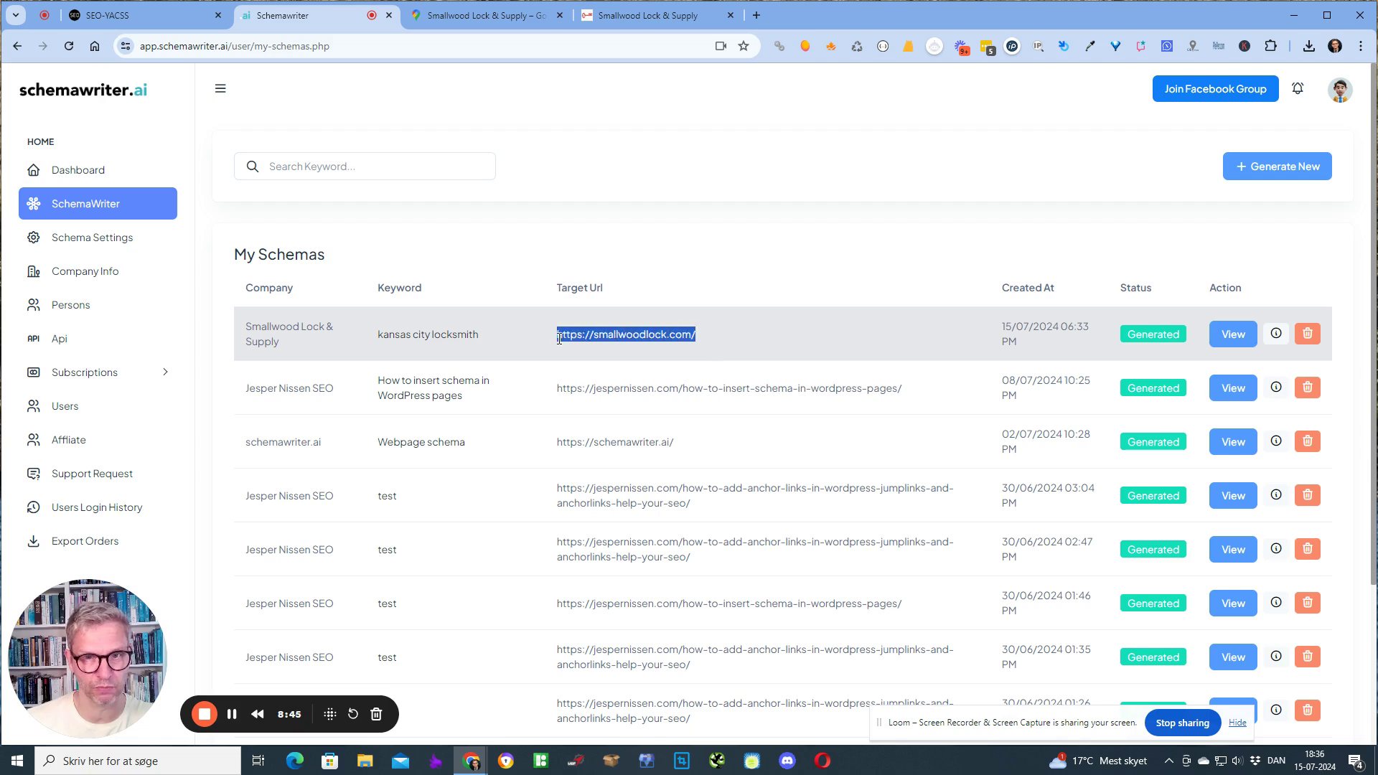
pyautogui.click(553, 349)
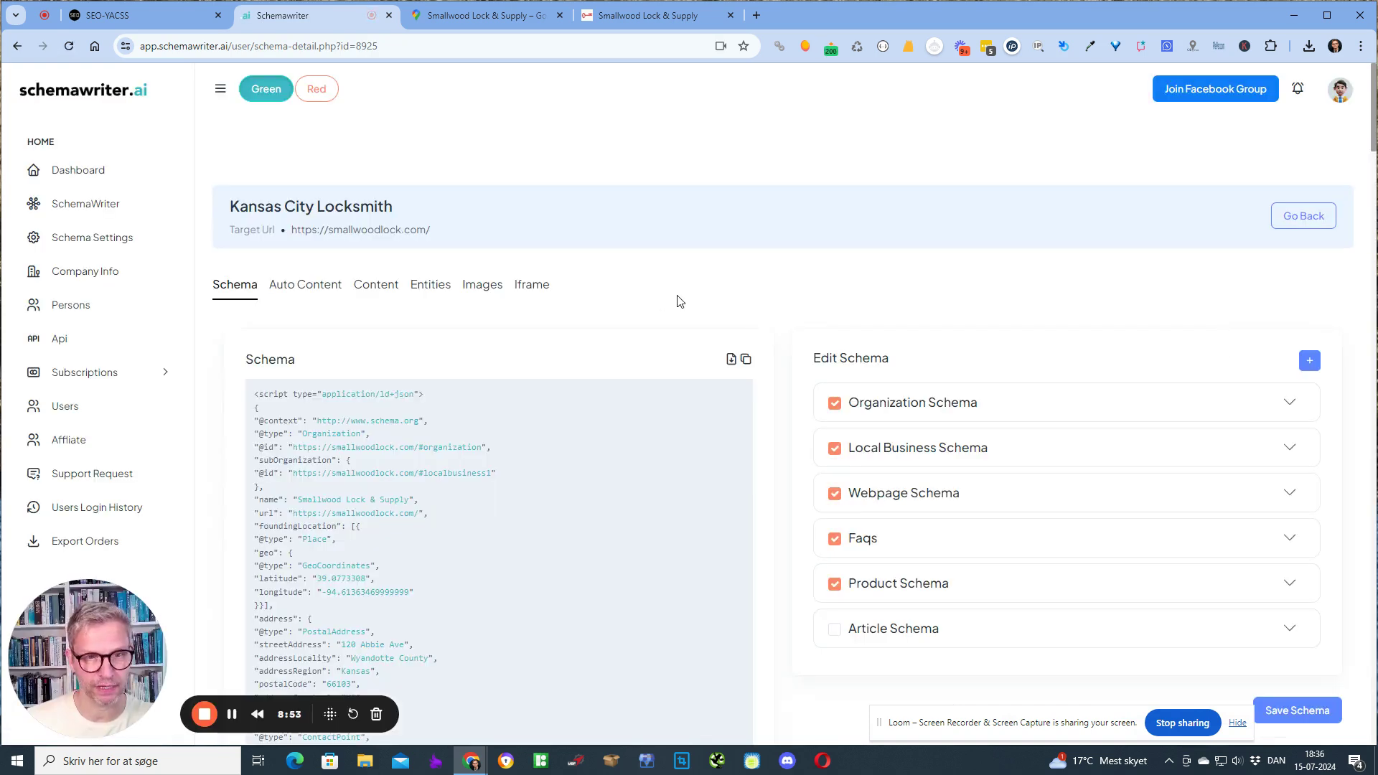
# Step: Read through the generated JSON-LD for the "kansas city locksmith" report and copy the complete schema code
pyautogui.scroll(-10, 734, 313)
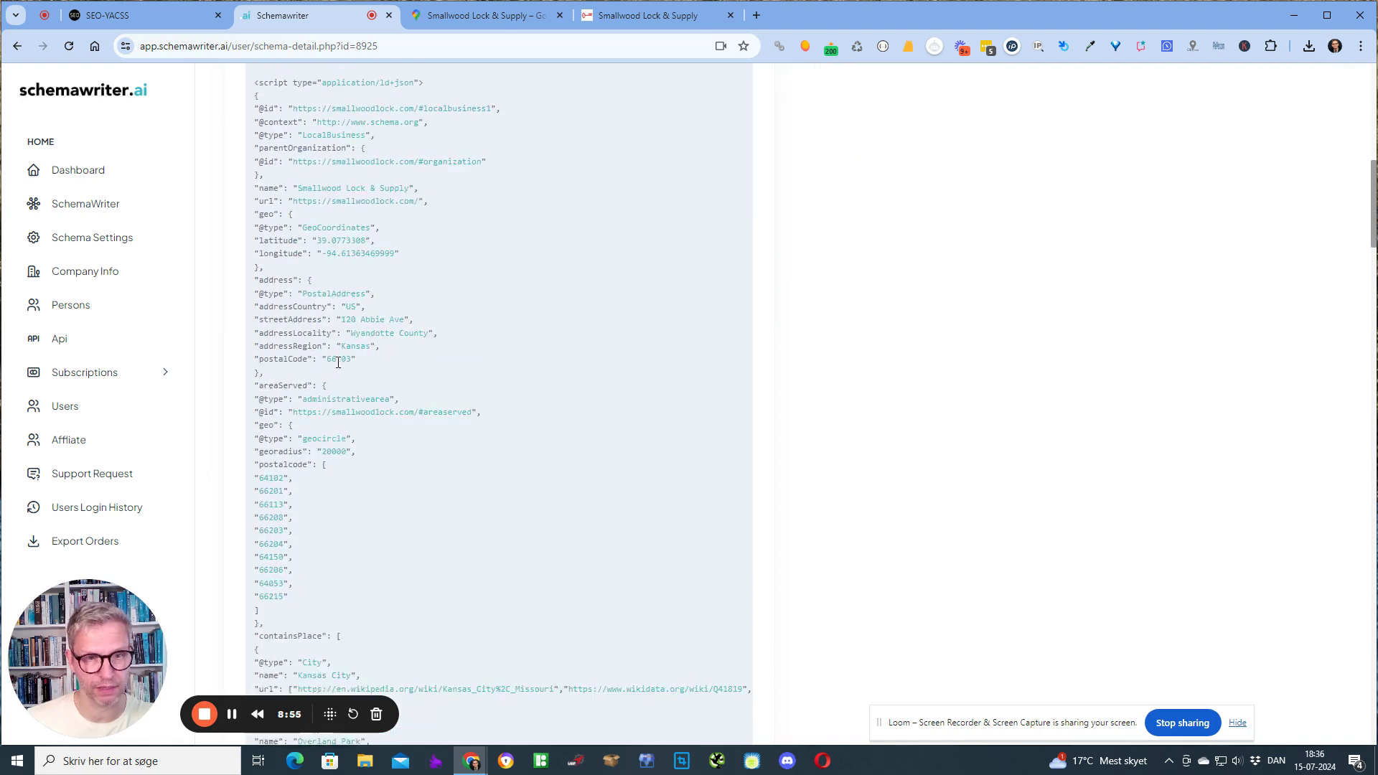
pyautogui.scroll(-15, 338, 363)
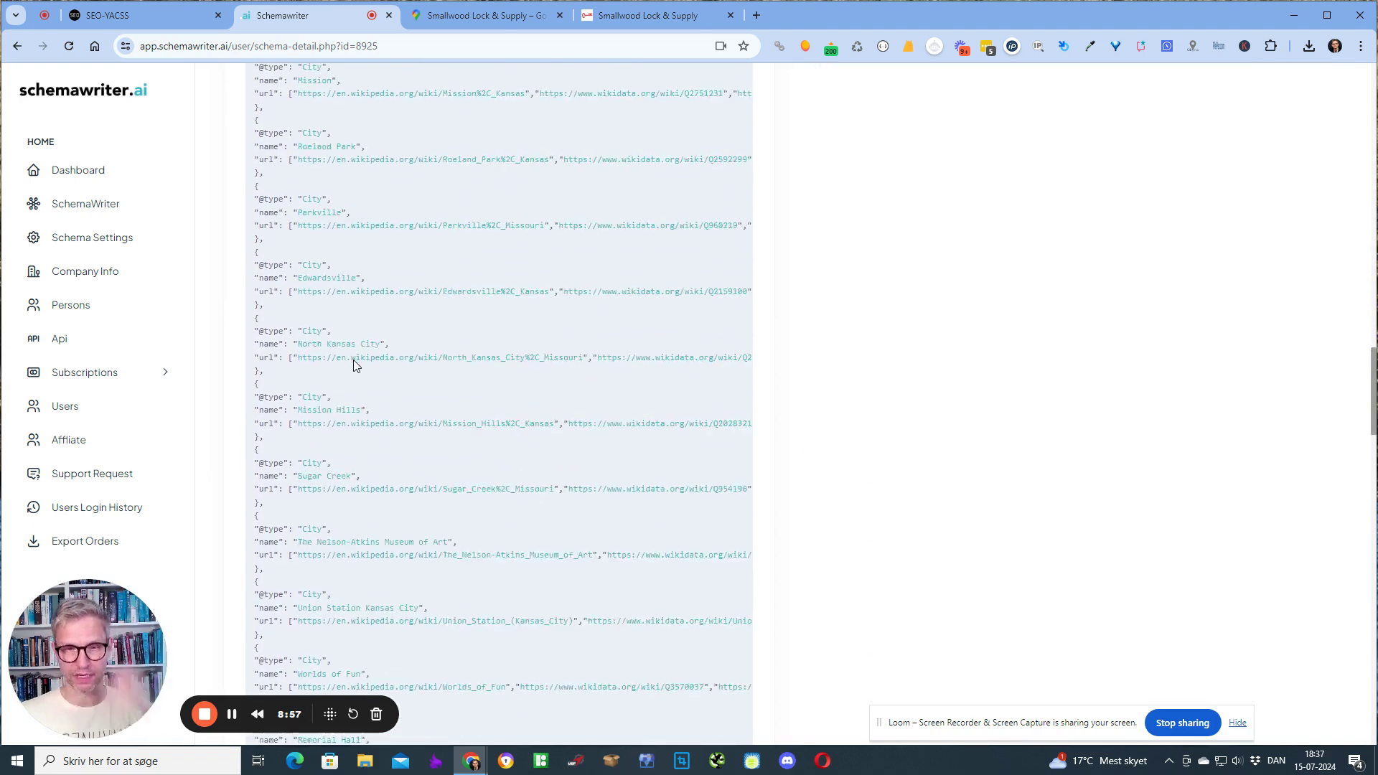
pyautogui.scroll(-15, 355, 359)
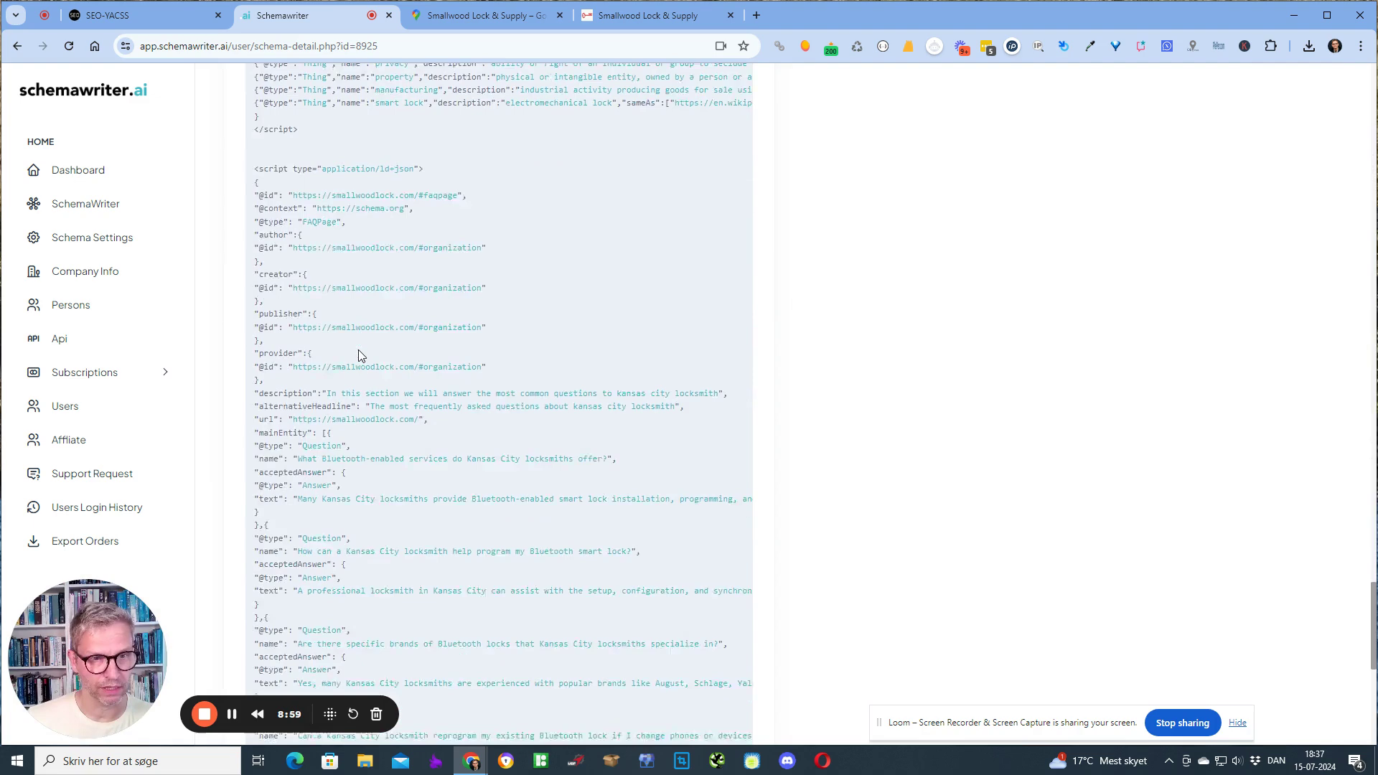
pyautogui.scroll(-12, 359, 355)
pyautogui.press('Home')
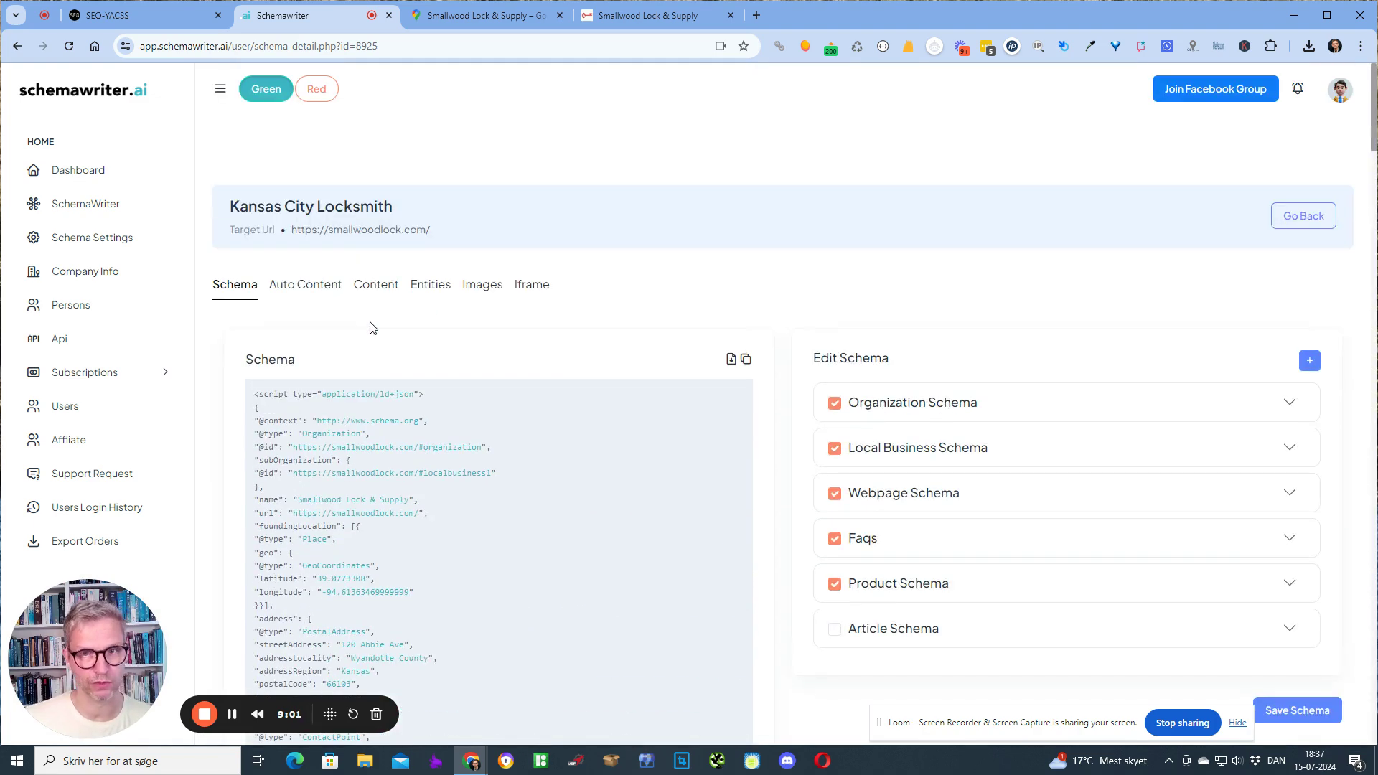
pyautogui.click(744, 360)
# Step: Open the Schema.org validator at validator.schema.org in a new tab and test the copied schema as a code snippet
pyautogui.click(756, 15)
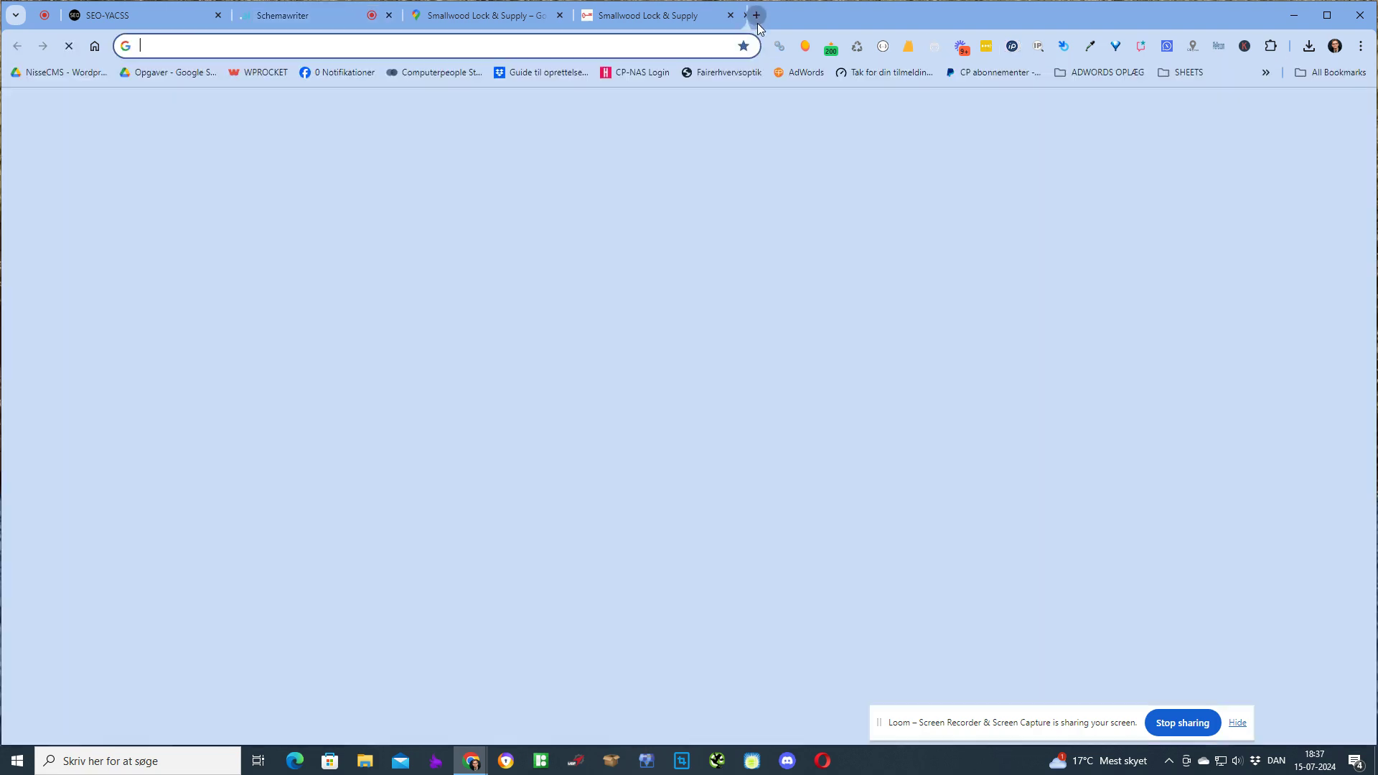
pyautogui.write('schema.org')
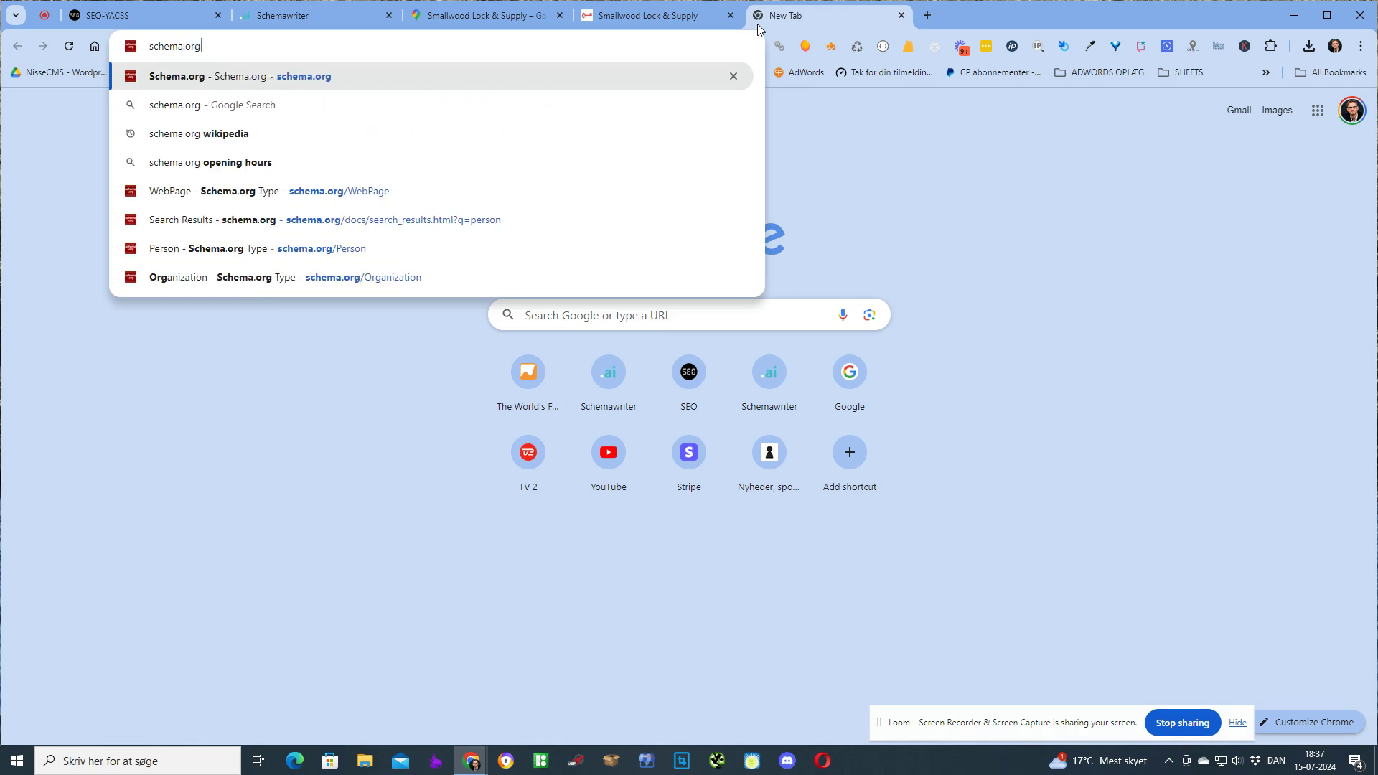
pyautogui.press('Return')
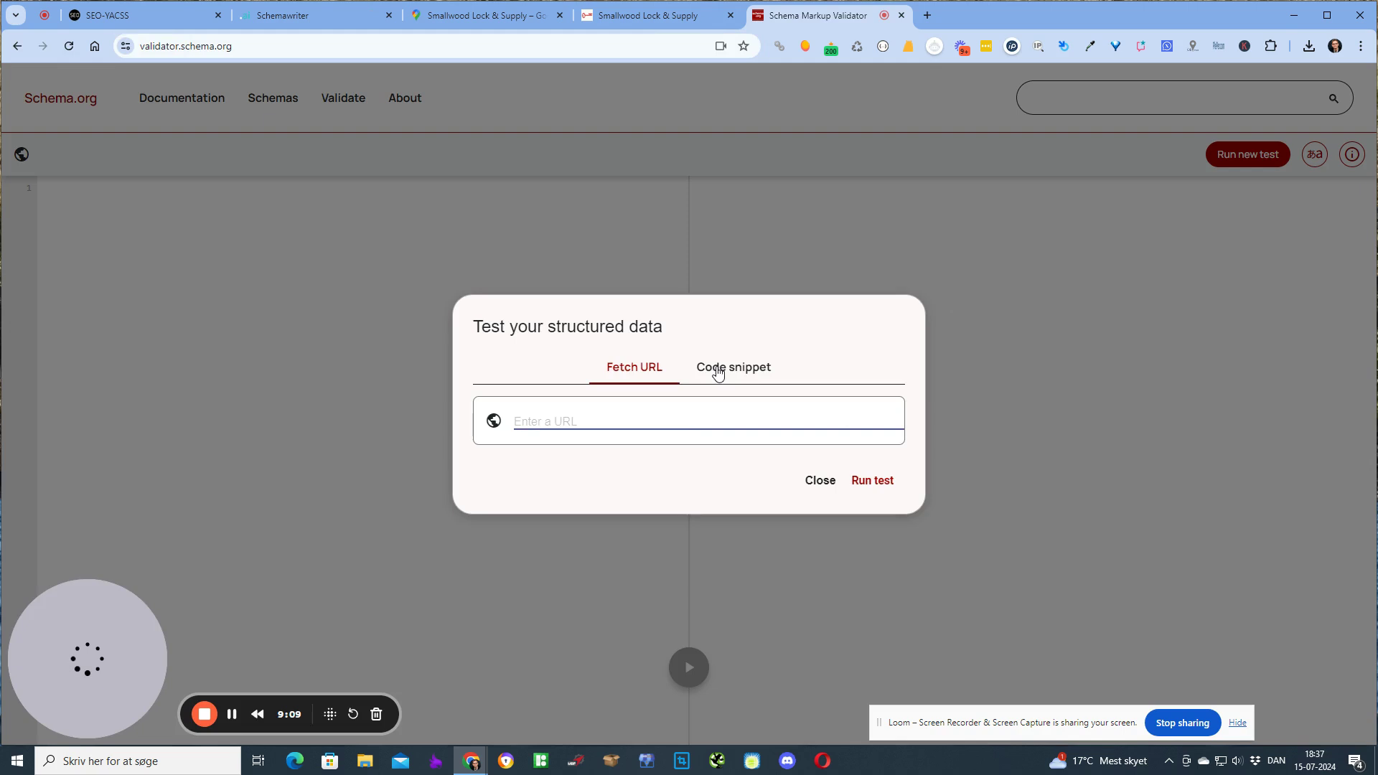
pyautogui.click(718, 371)
pyautogui.hotkey('ctrl', 'v')
pyautogui.click(875, 562)
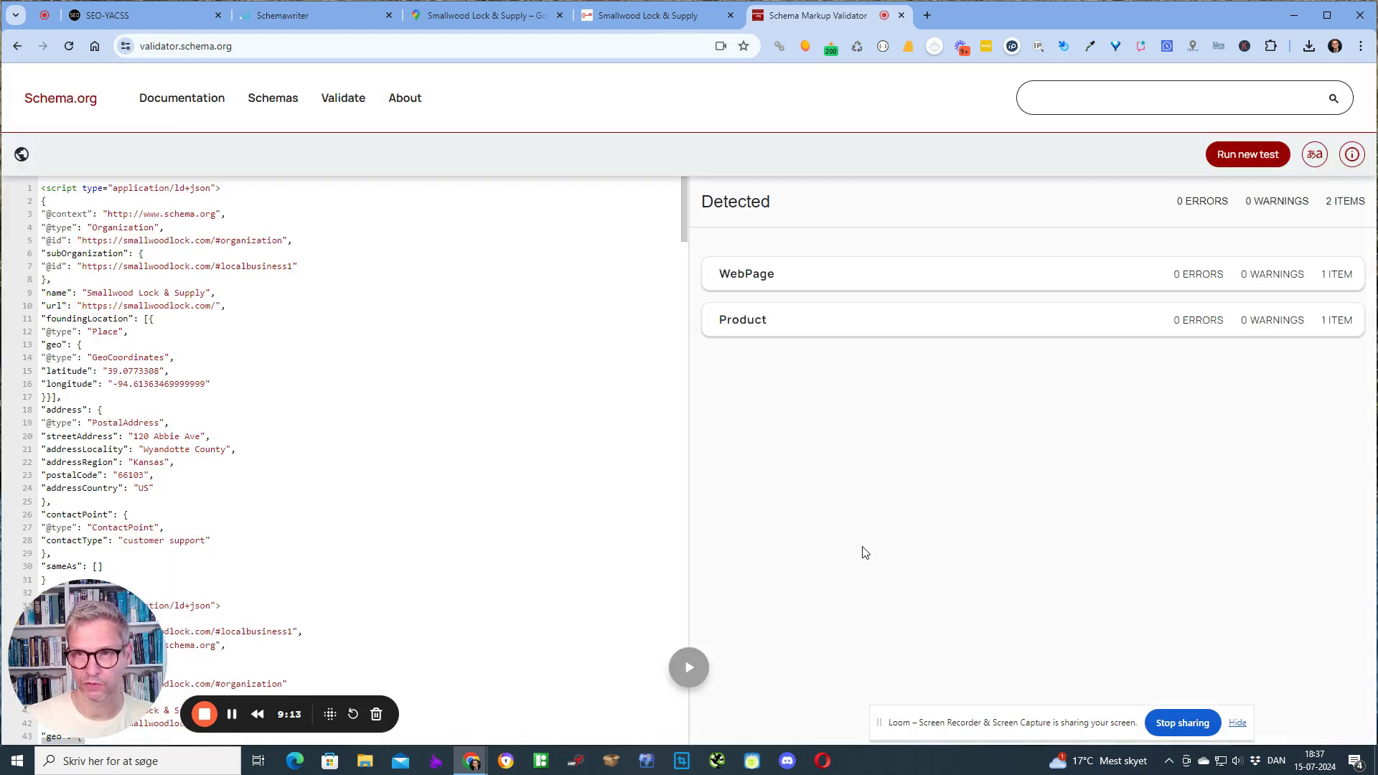
pyautogui.scroll(-20, 431, 374)
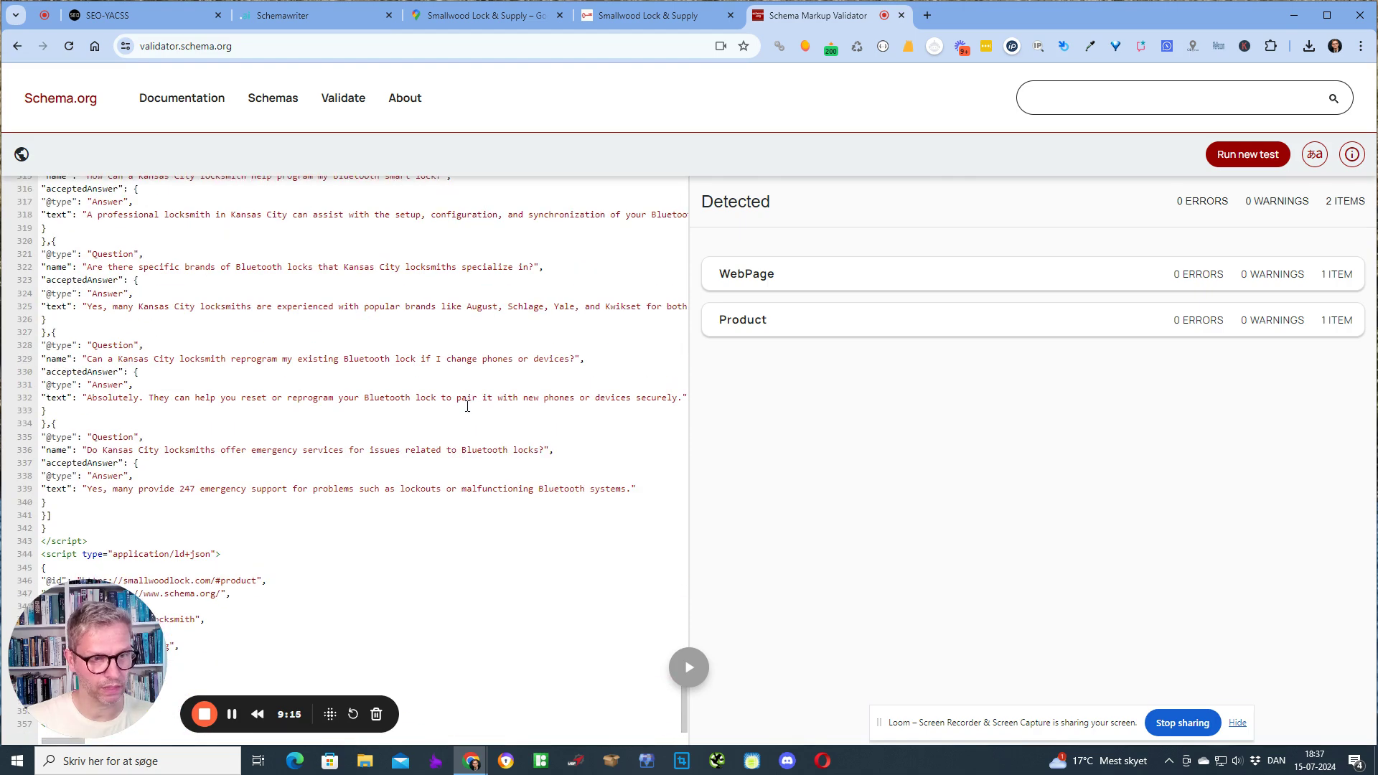
pyautogui.moveTo(79, 657)
pyautogui.mouseDown()
pyautogui.moveTo(621, 636)
pyautogui.moveTo(222, 649)
pyautogui.moveTo(106, 678)
pyautogui.moveTo(65, 667)
pyautogui.mouseUp()
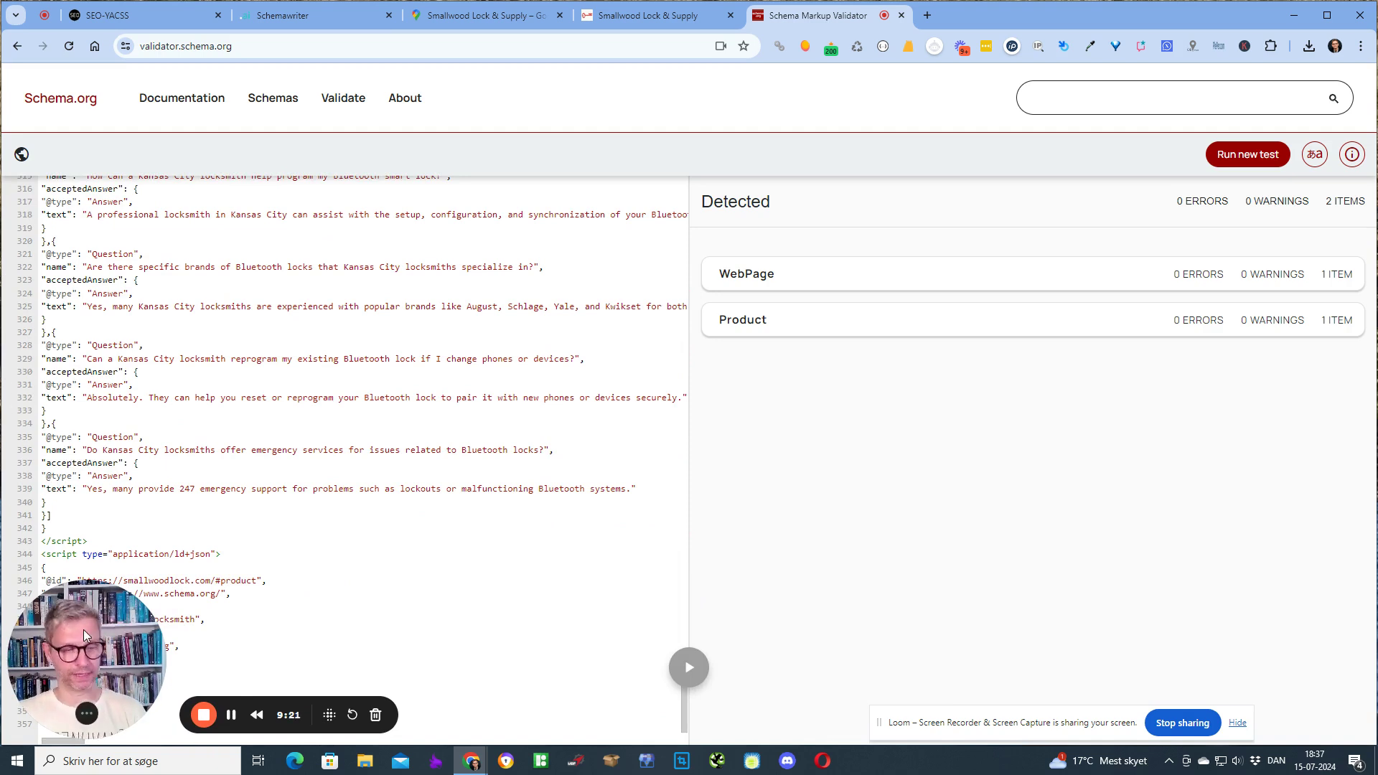
pyautogui.moveTo(84, 630)
pyautogui.mouseDown()
pyautogui.moveTo(378, 622)
pyautogui.moveTo(84, 632)
pyautogui.mouseUp()
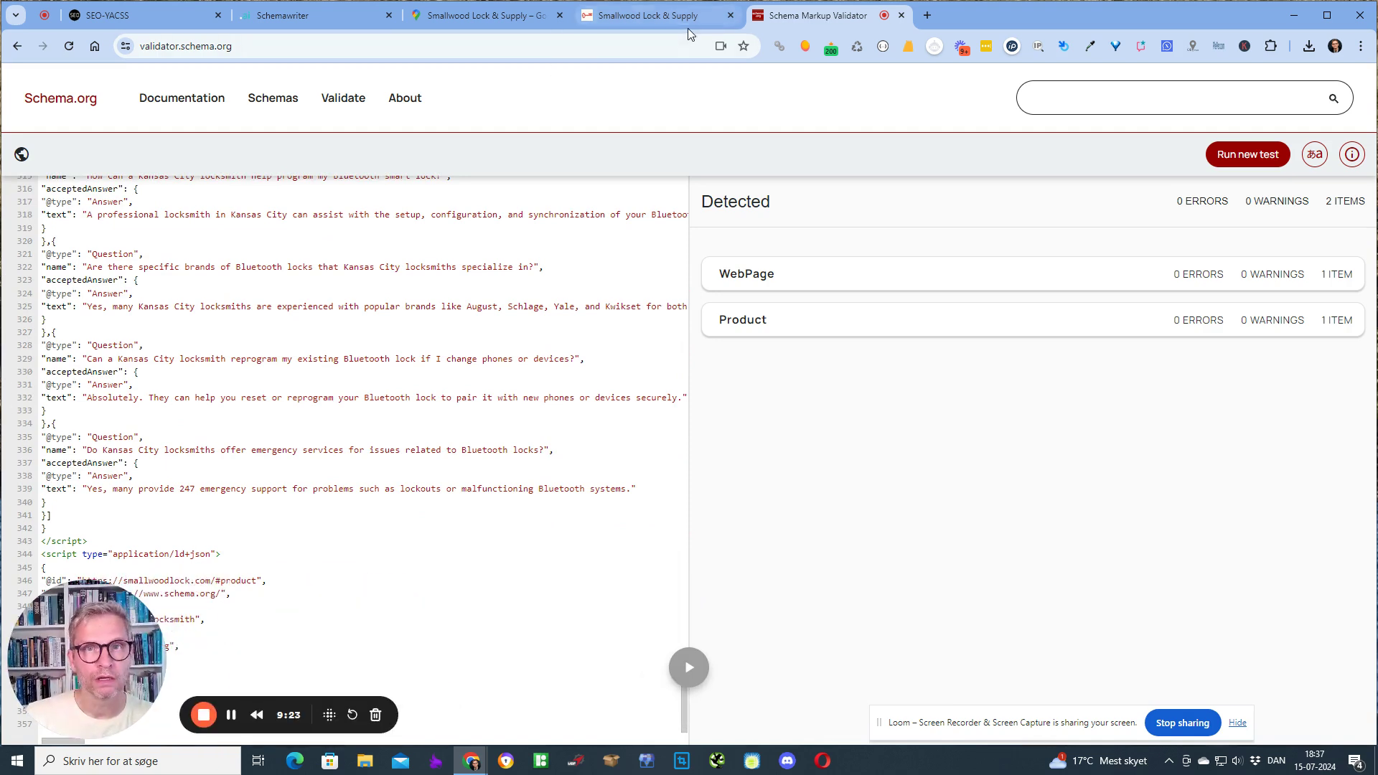
# Step: Return to the Schemawriter report and exclude the Product Schema from the home page's schema
pyautogui.click(315, 15)
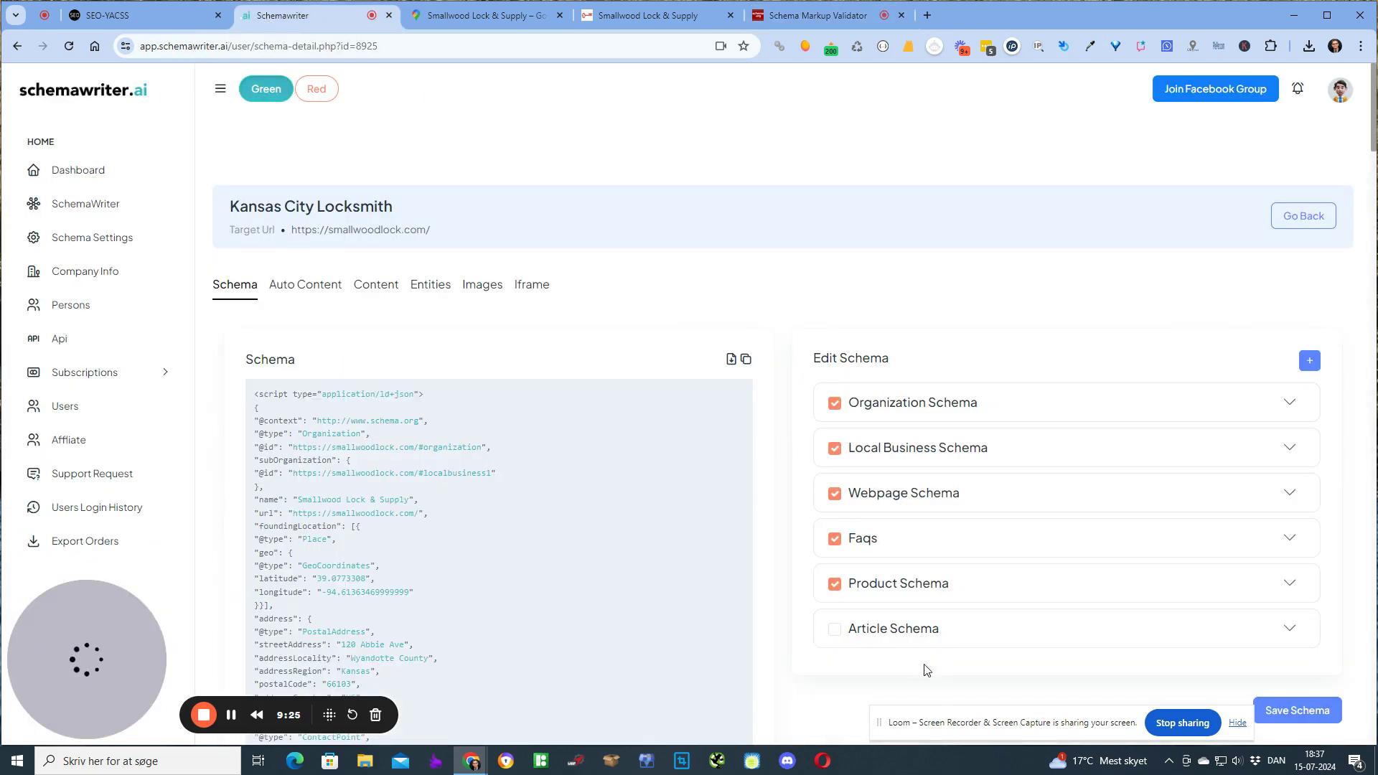
pyautogui.click(834, 586)
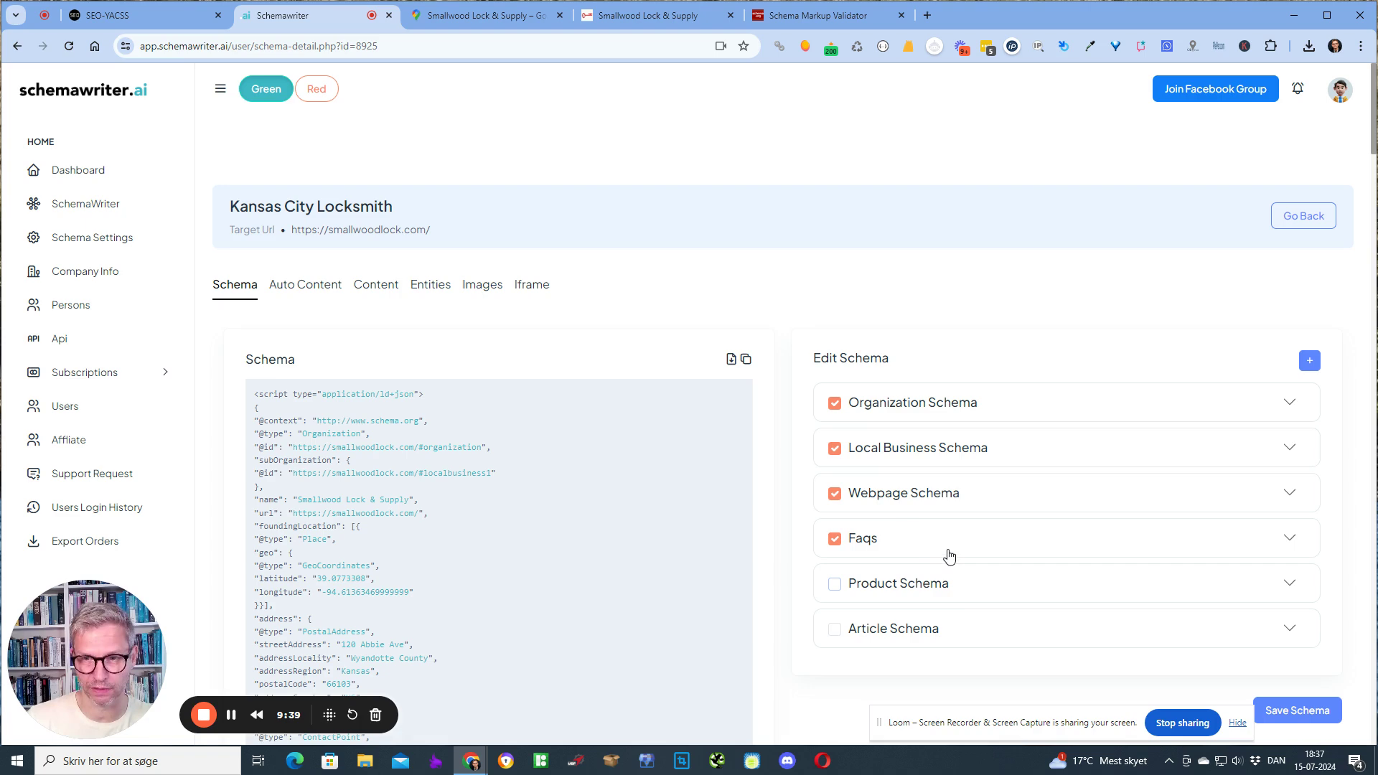
# Step: Expand the Webpage Schema and examine the entities listed under its About and Mentions sections
pyautogui.click(1290, 494)
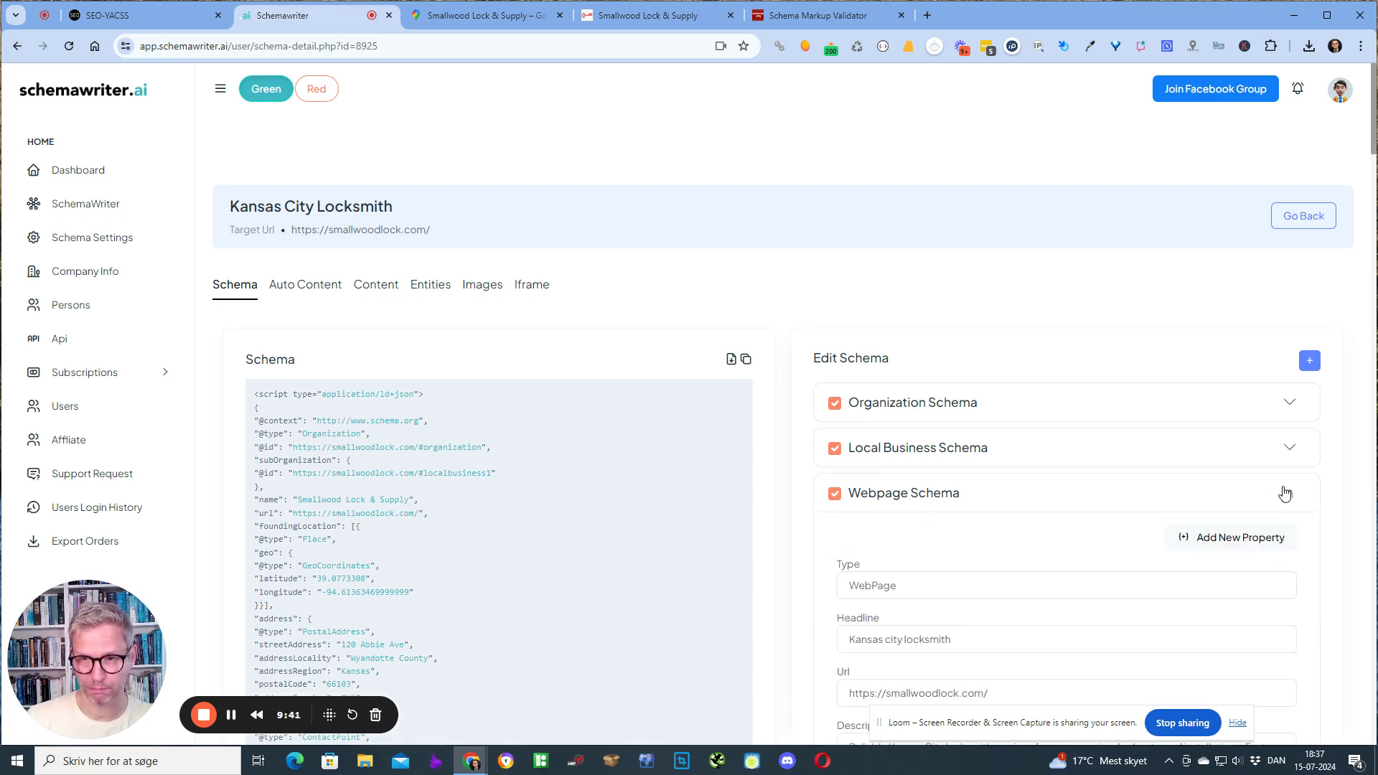
pyautogui.scroll(-5, 1292, 492)
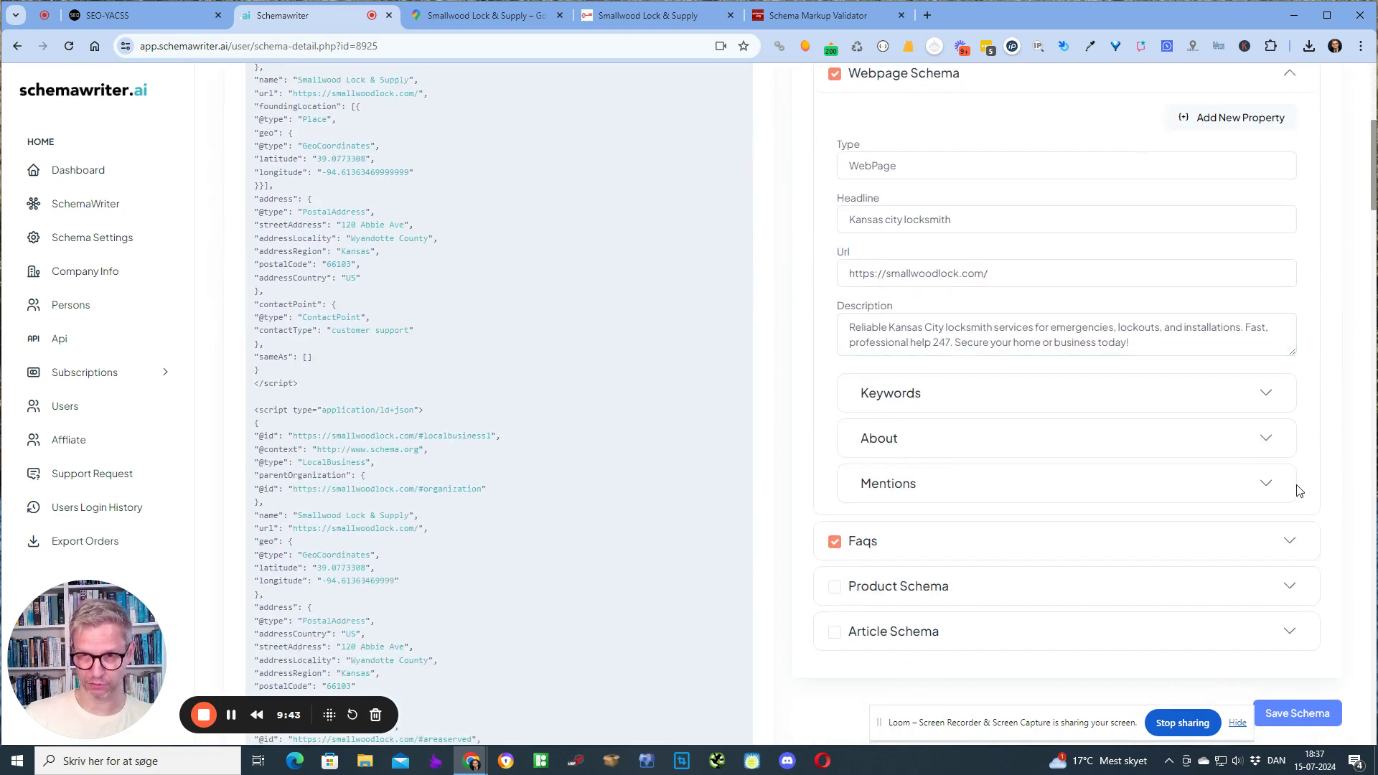
pyautogui.click(1266, 443)
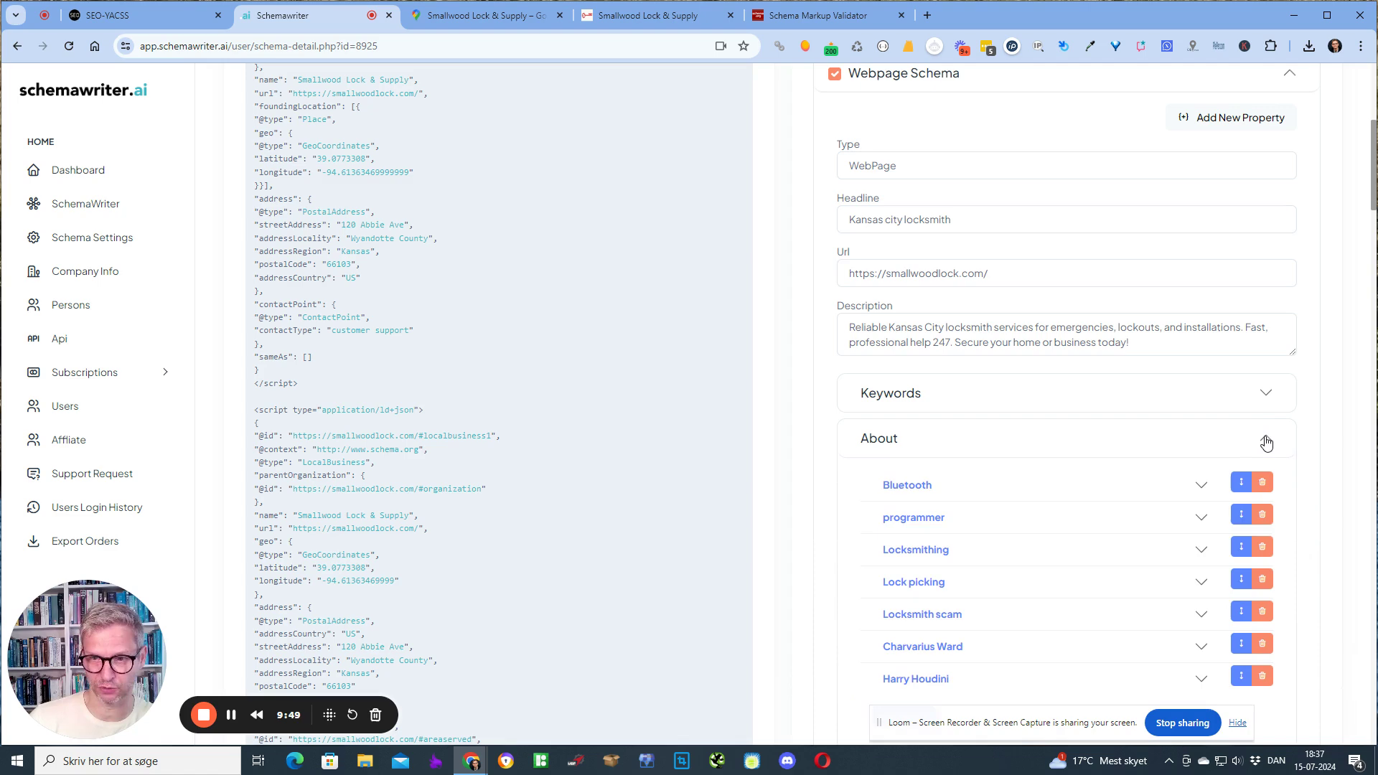
pyautogui.click(1266, 443)
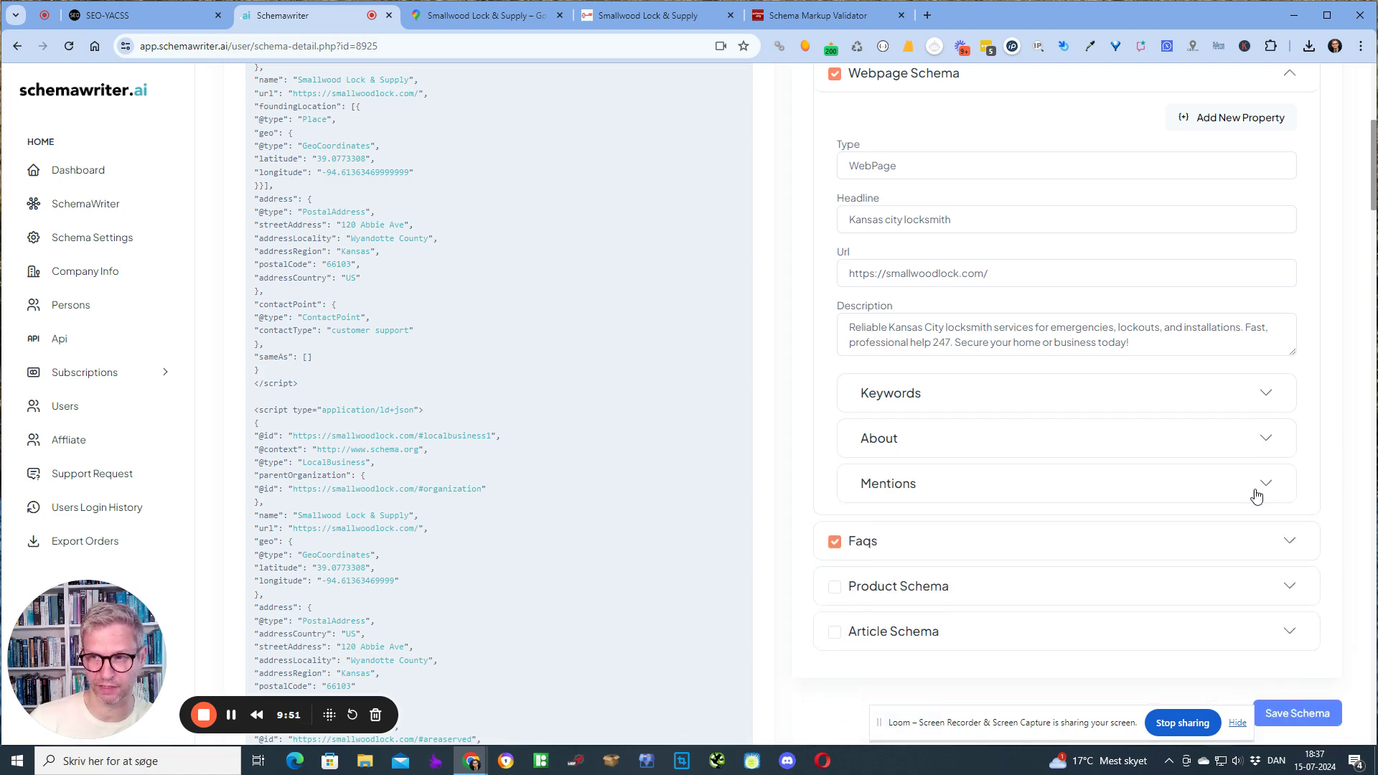
pyautogui.click(1265, 483)
pyautogui.scroll(-4, 1315, 460)
pyautogui.scroll(2, 1312, 544)
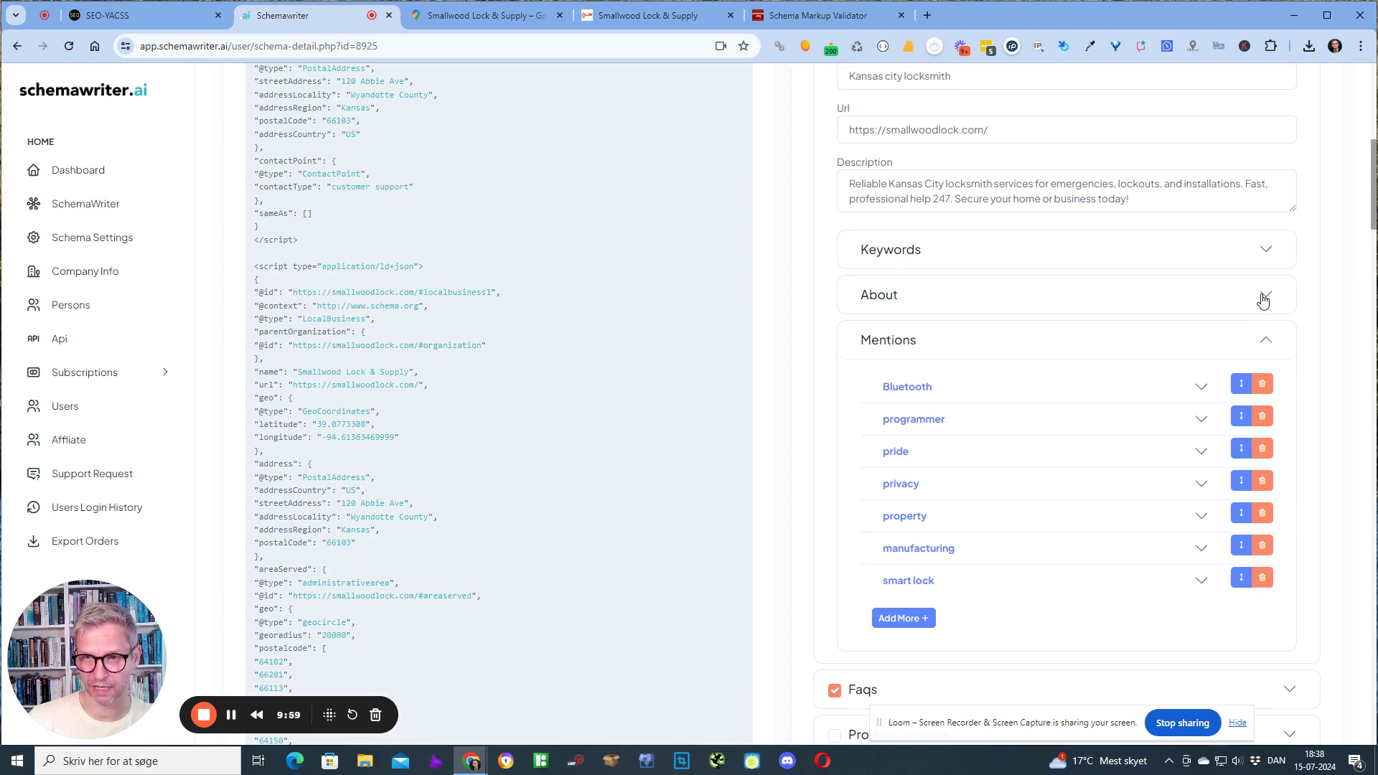
pyautogui.click(1266, 342)
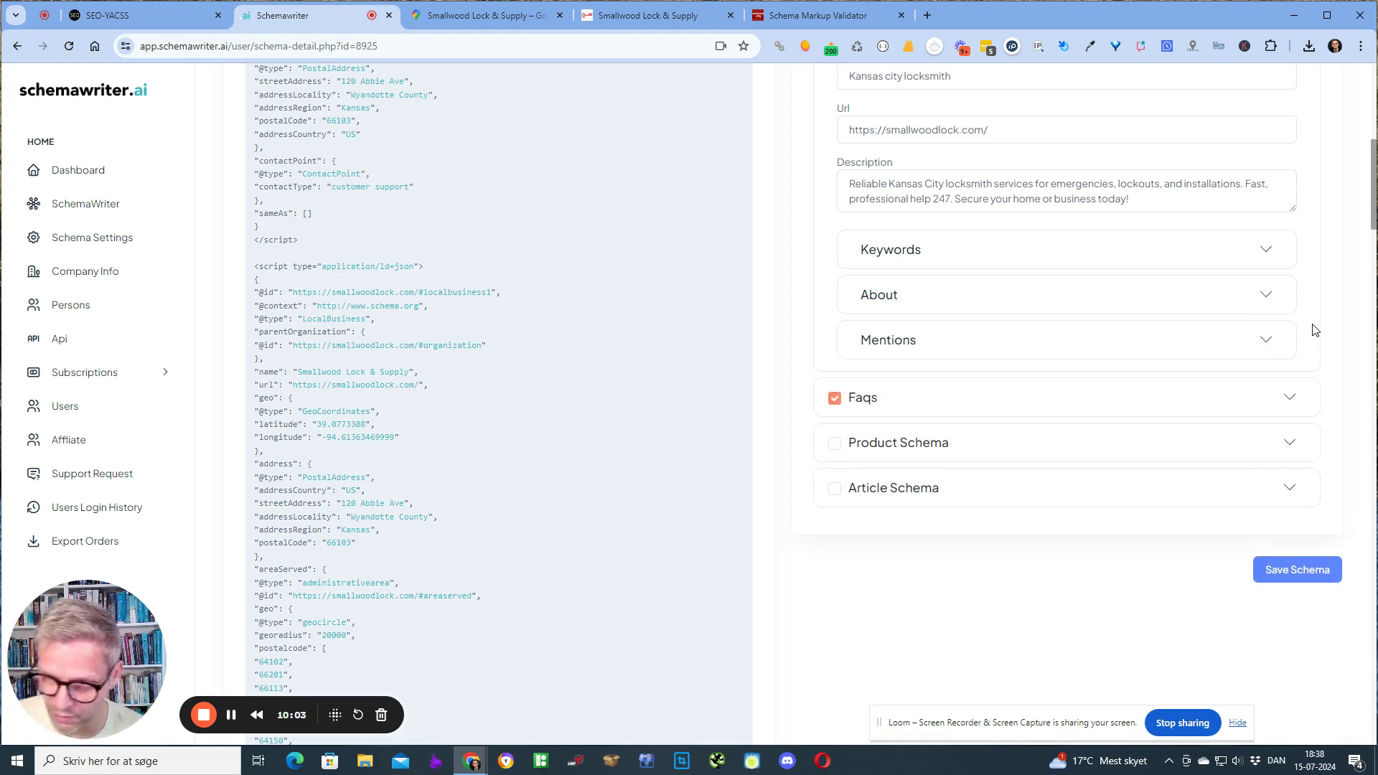
# Step: Reopen the About entity list and inspect the Bluetooth entity's name, description and SameAs links
pyautogui.click(1269, 300)
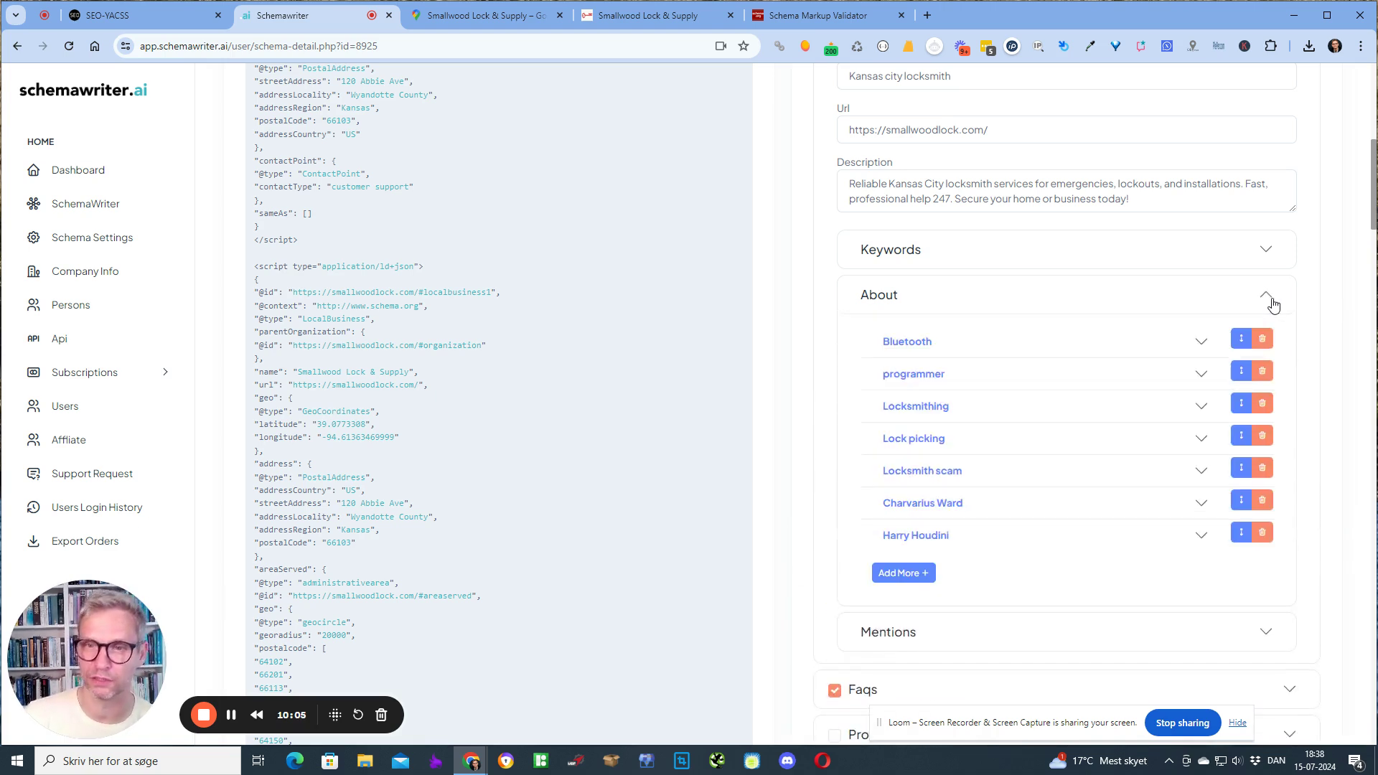
pyautogui.click(1213, 348)
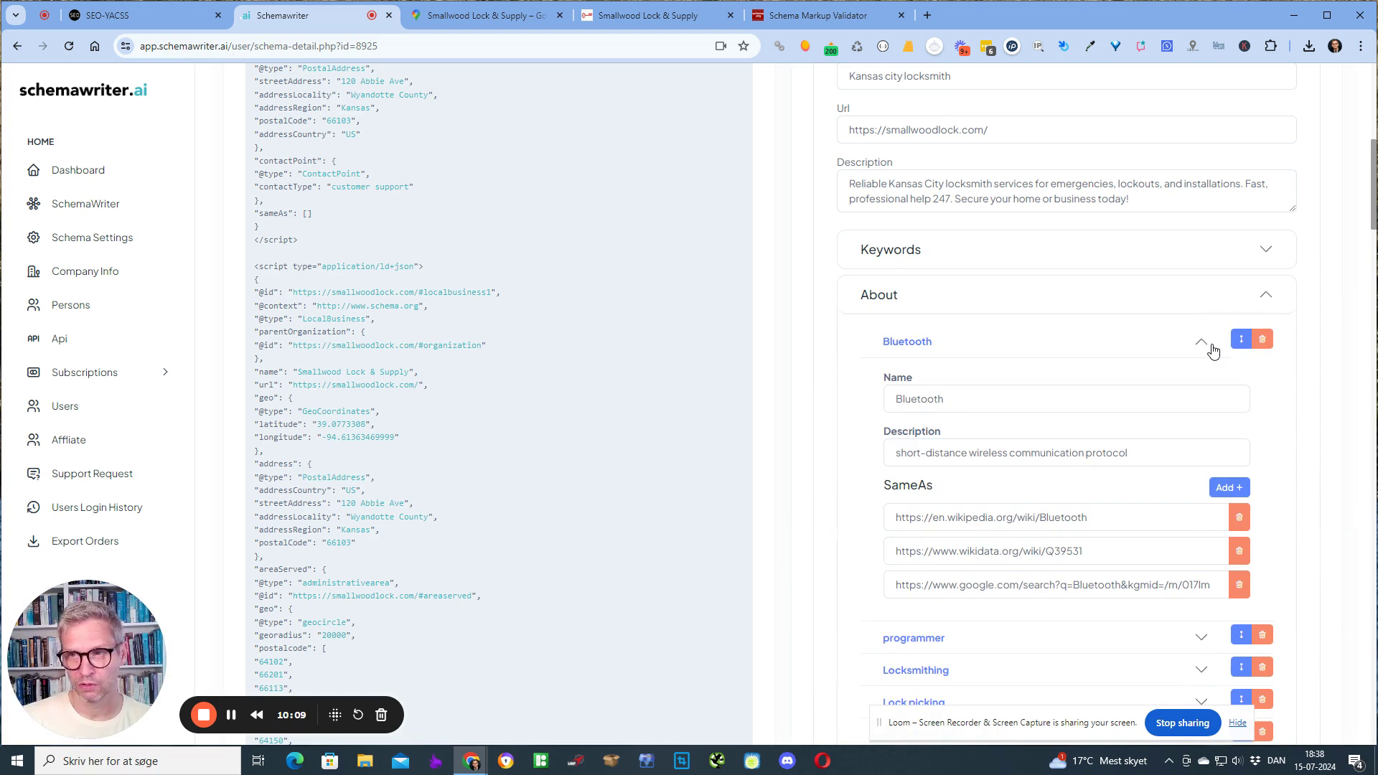
pyautogui.click(1212, 350)
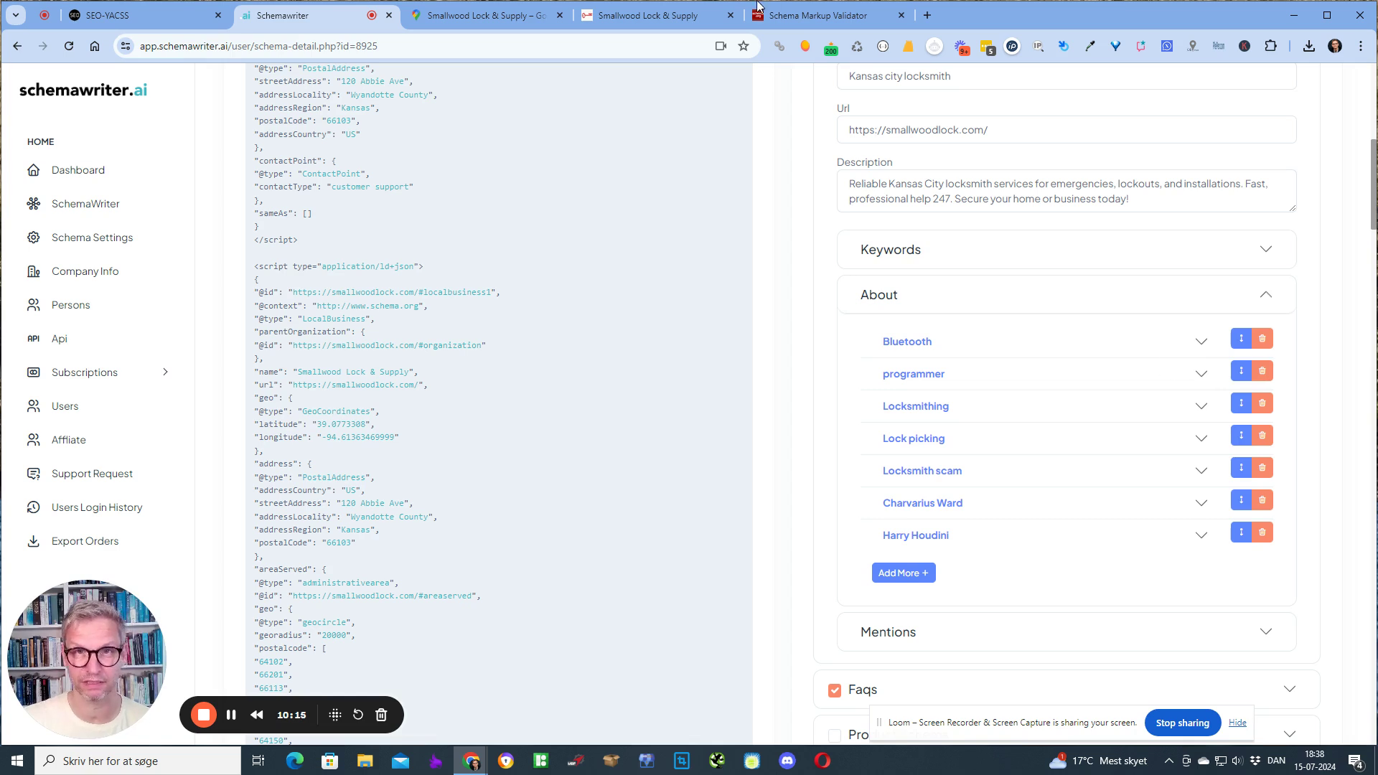
pyautogui.moveTo(687, 14)
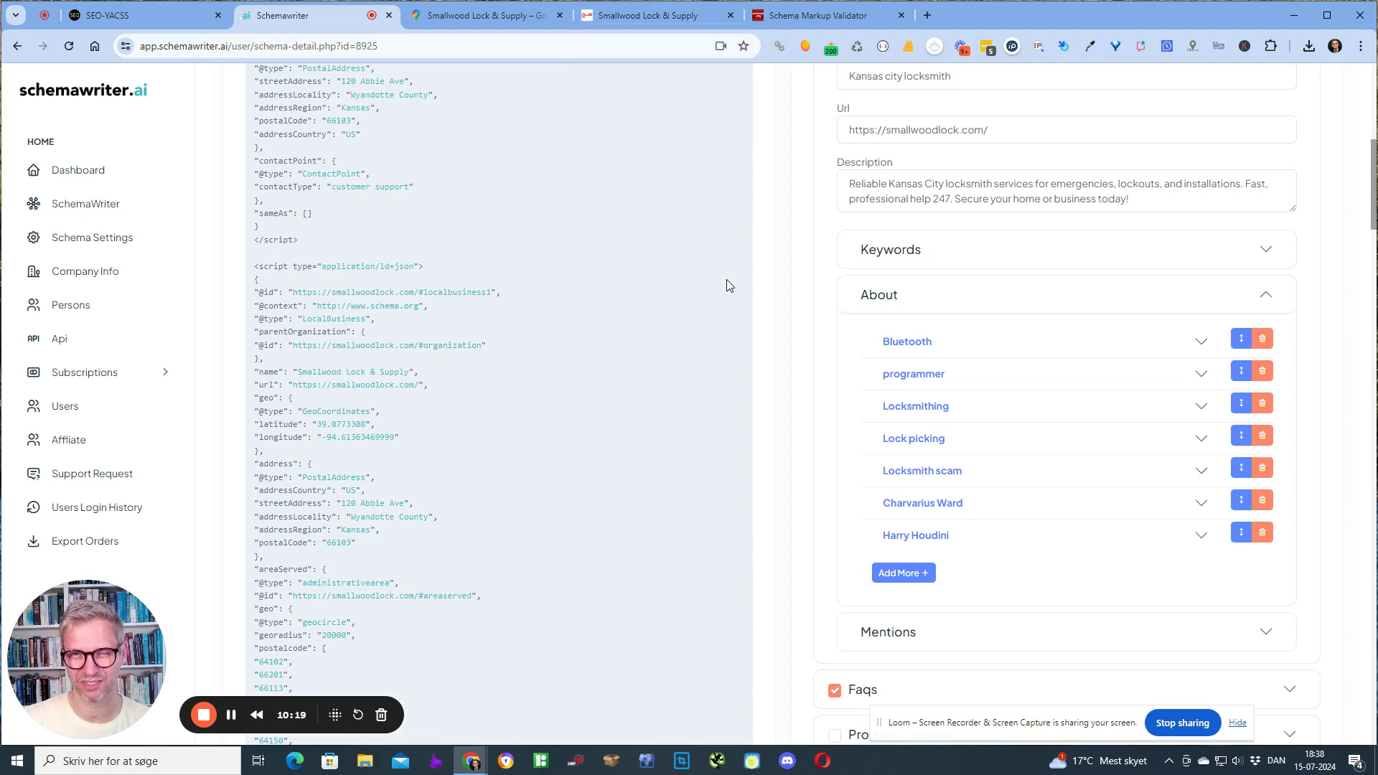
pyautogui.scroll(8, 806, 292)
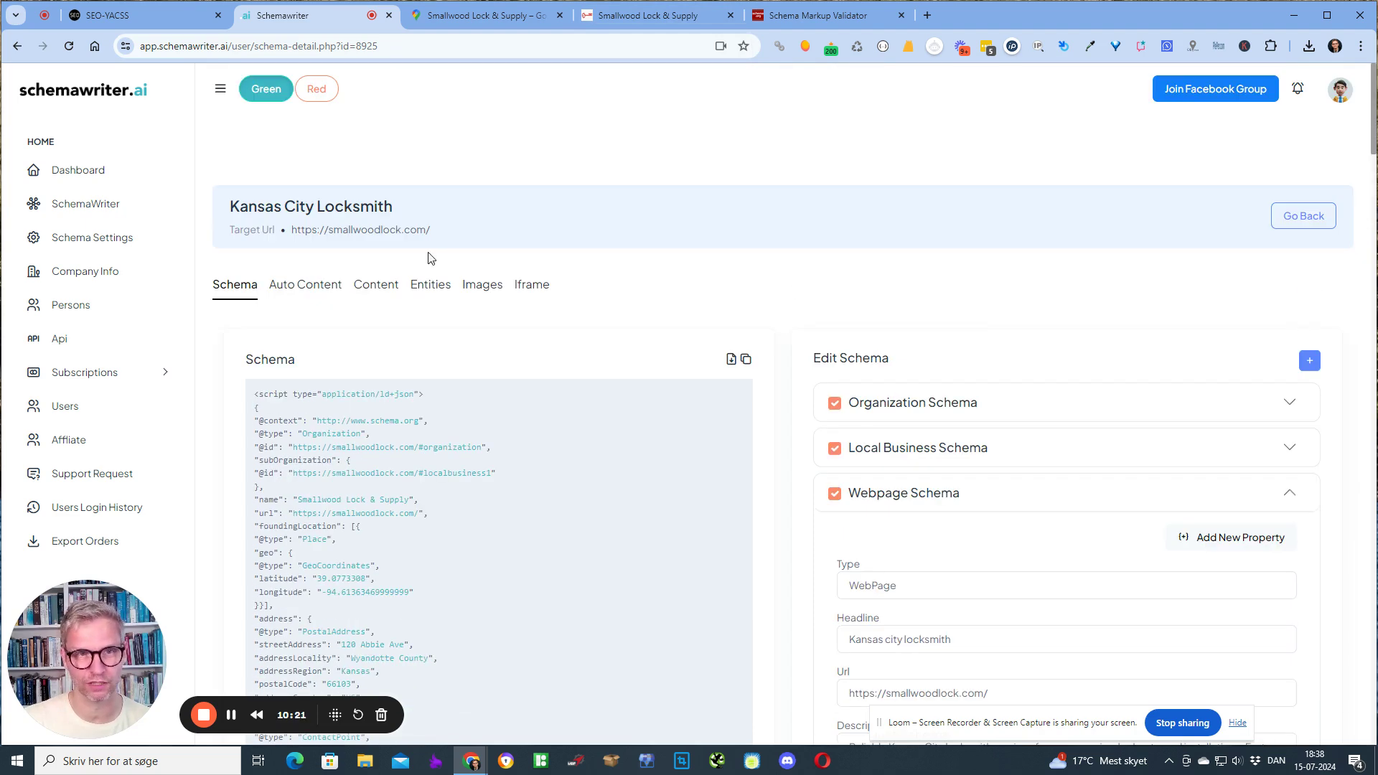
pyautogui.scroll(-7, 862, 323)
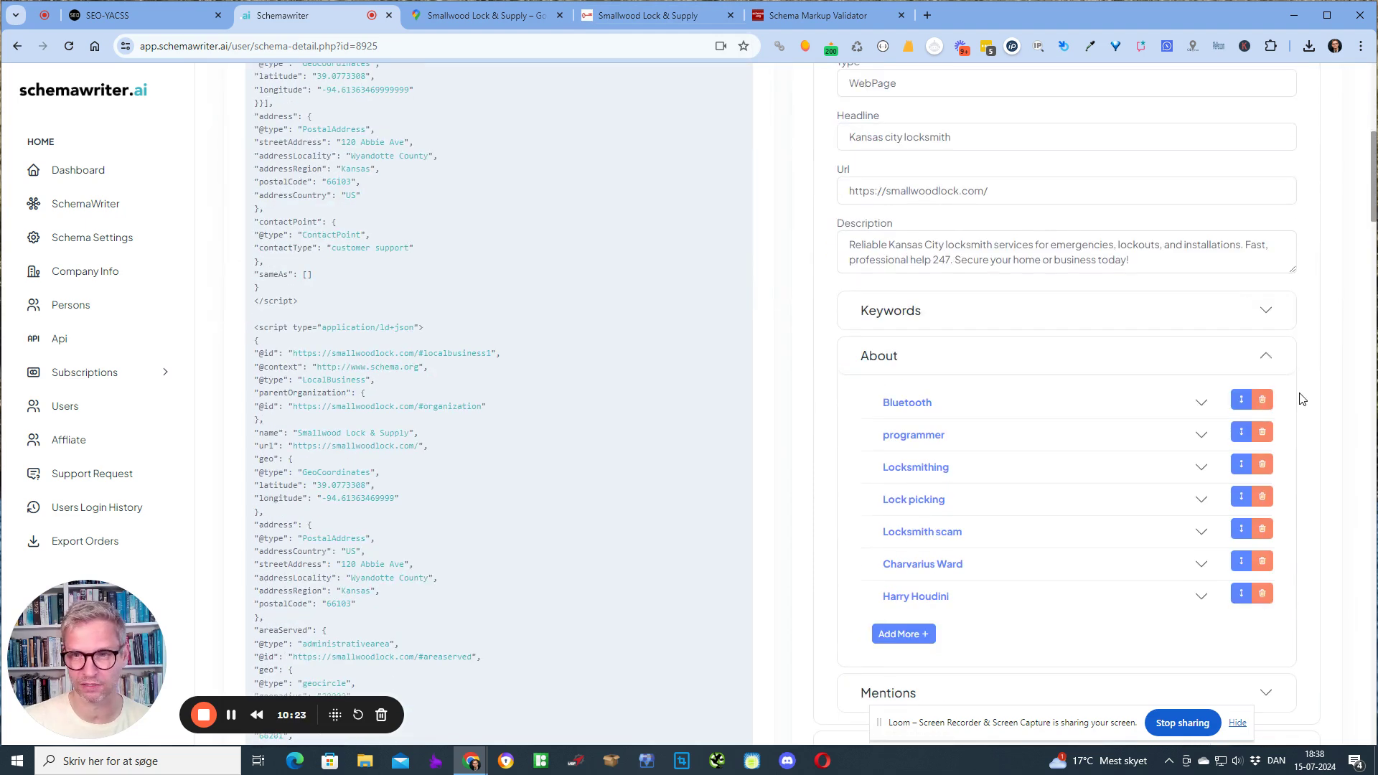
# Step: Remove the Bluetooth, programmer and Locksmith scam entities from the Webpage Schema's About list, checking Locksmith scam's details before deleting it
pyautogui.click(1264, 400)
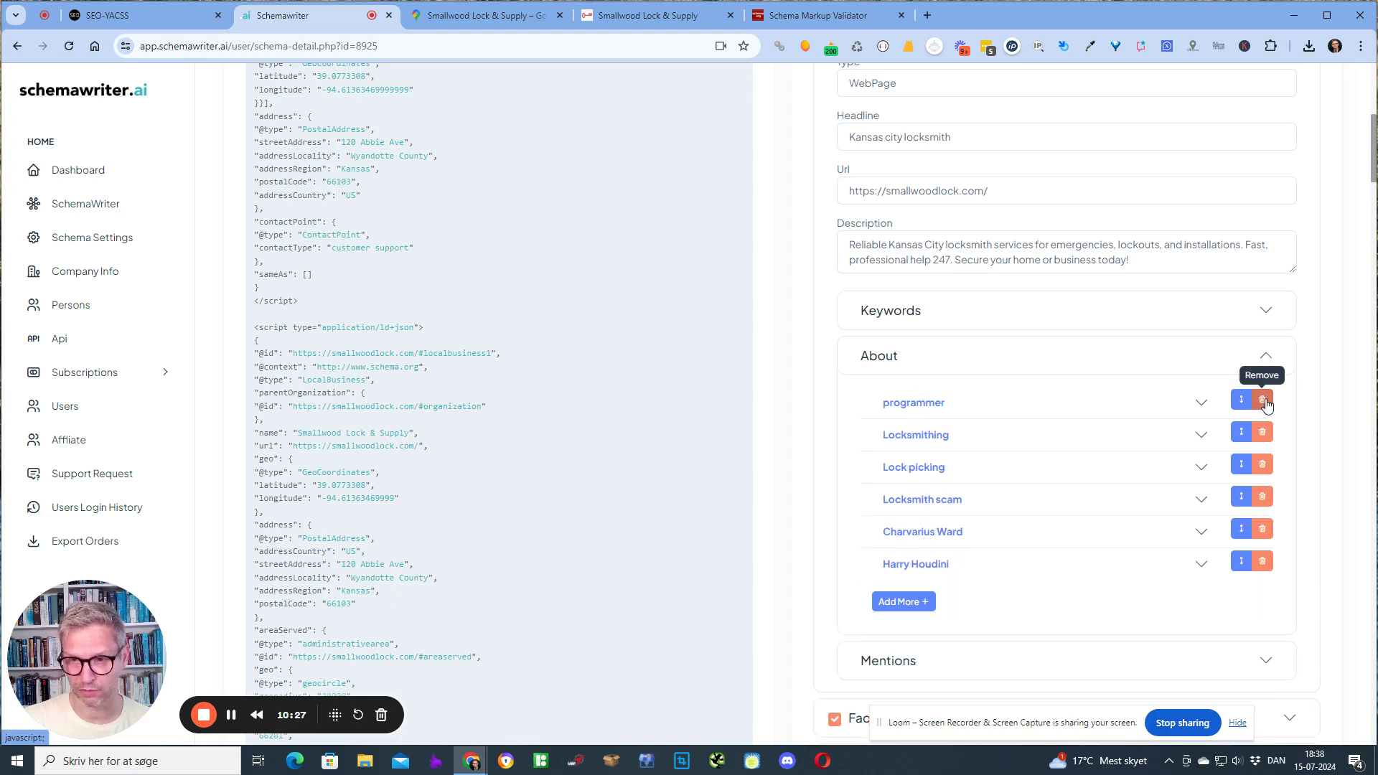
pyautogui.click(1263, 400)
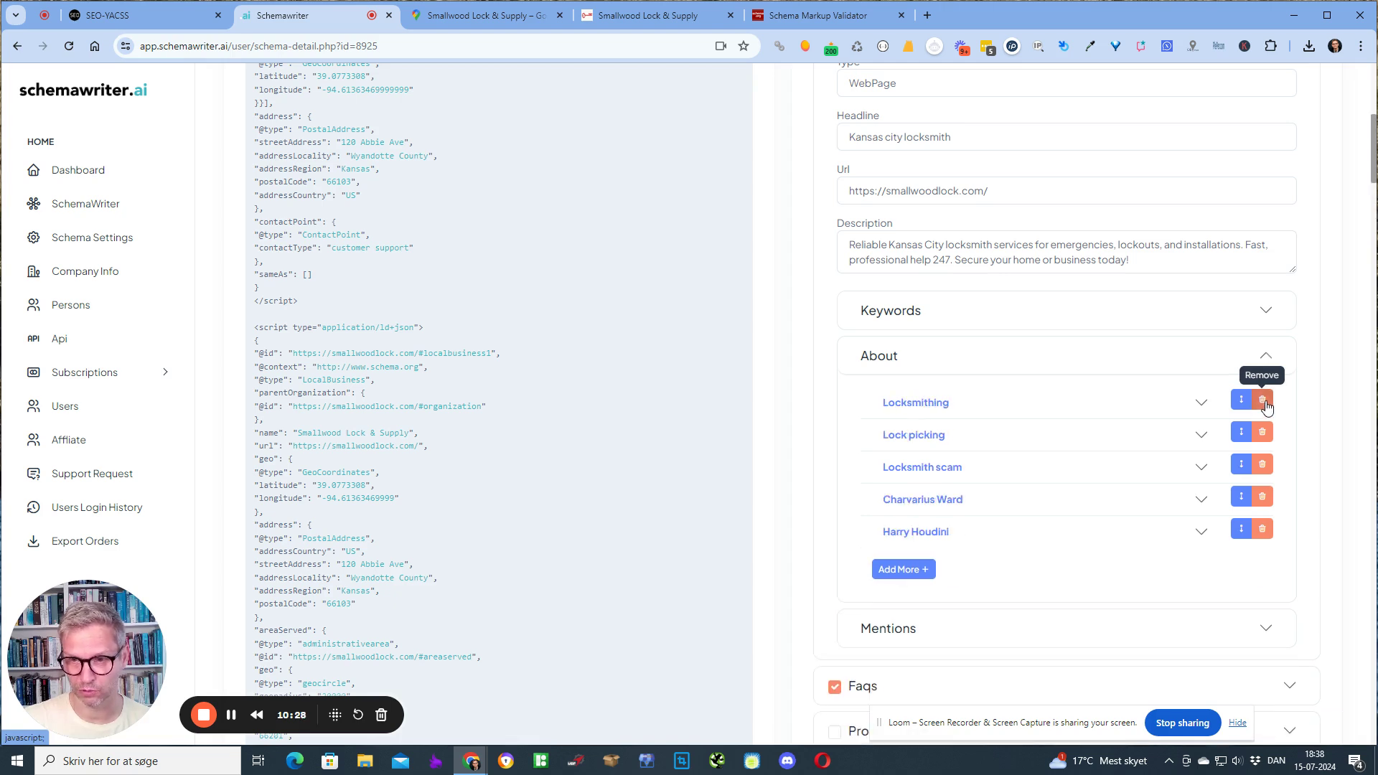
pyautogui.click(1204, 468)
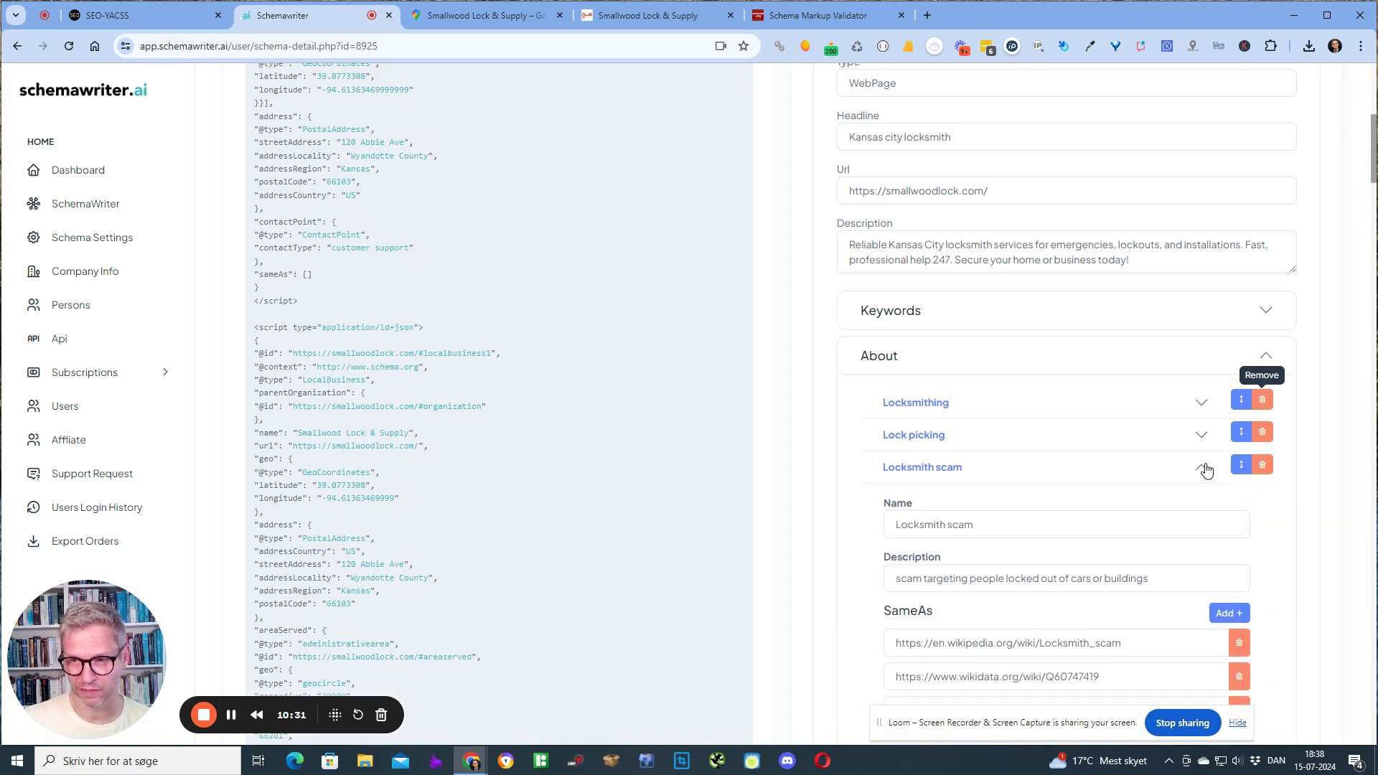
pyautogui.scroll(-2, 1135, 498)
pyautogui.click(964, 435)
pyautogui.click(1198, 332)
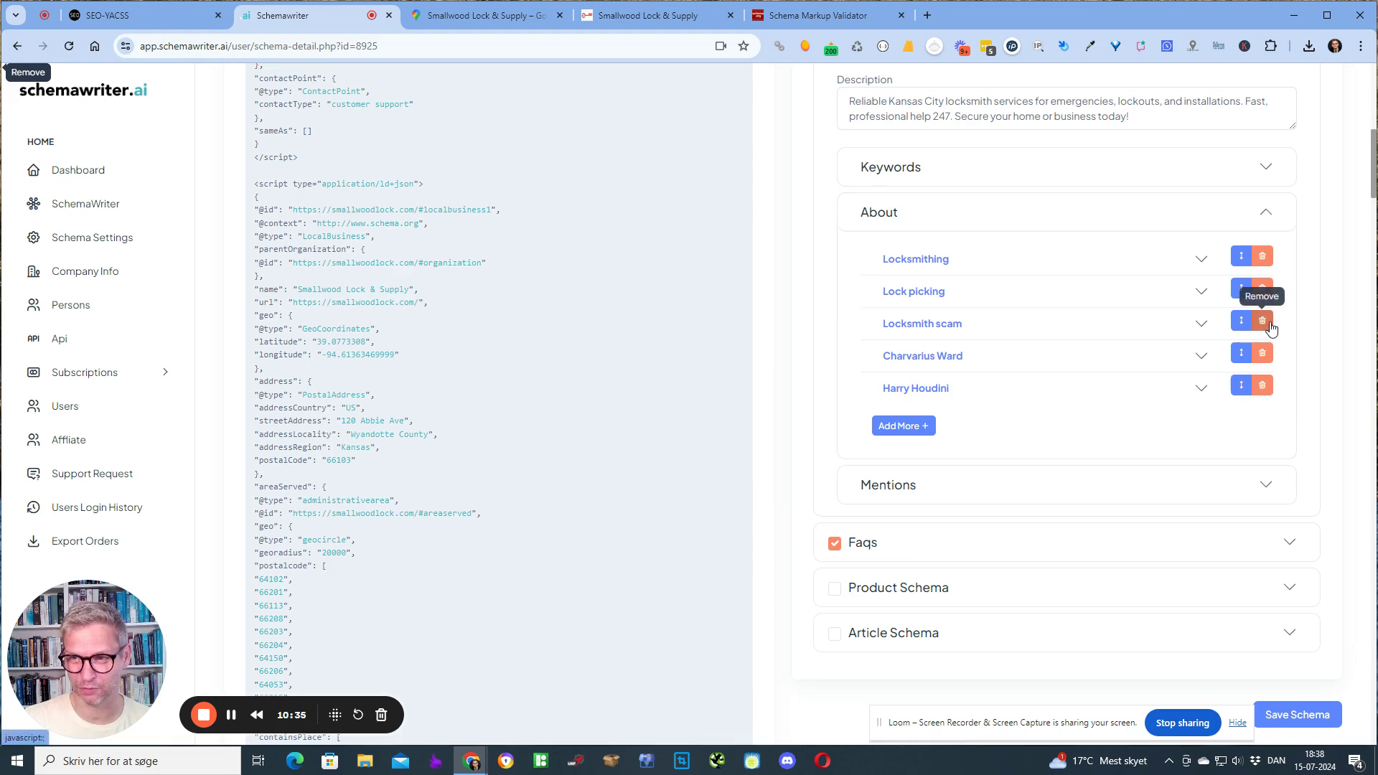
pyautogui.click(1268, 323)
# Step: Inspect the Harry Houdini and Charvarius Ward entities in the About list and remove both
pyautogui.click(1206, 359)
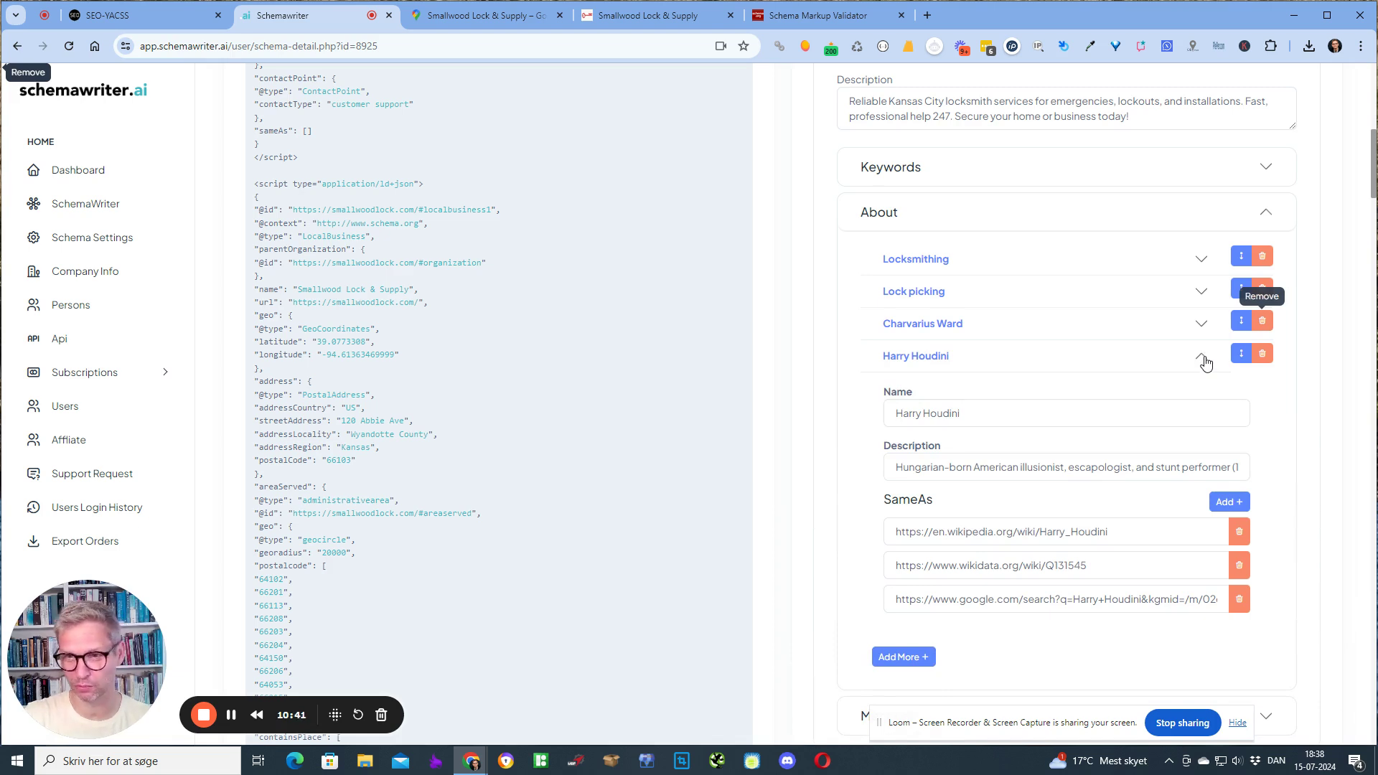
pyautogui.click(1206, 361)
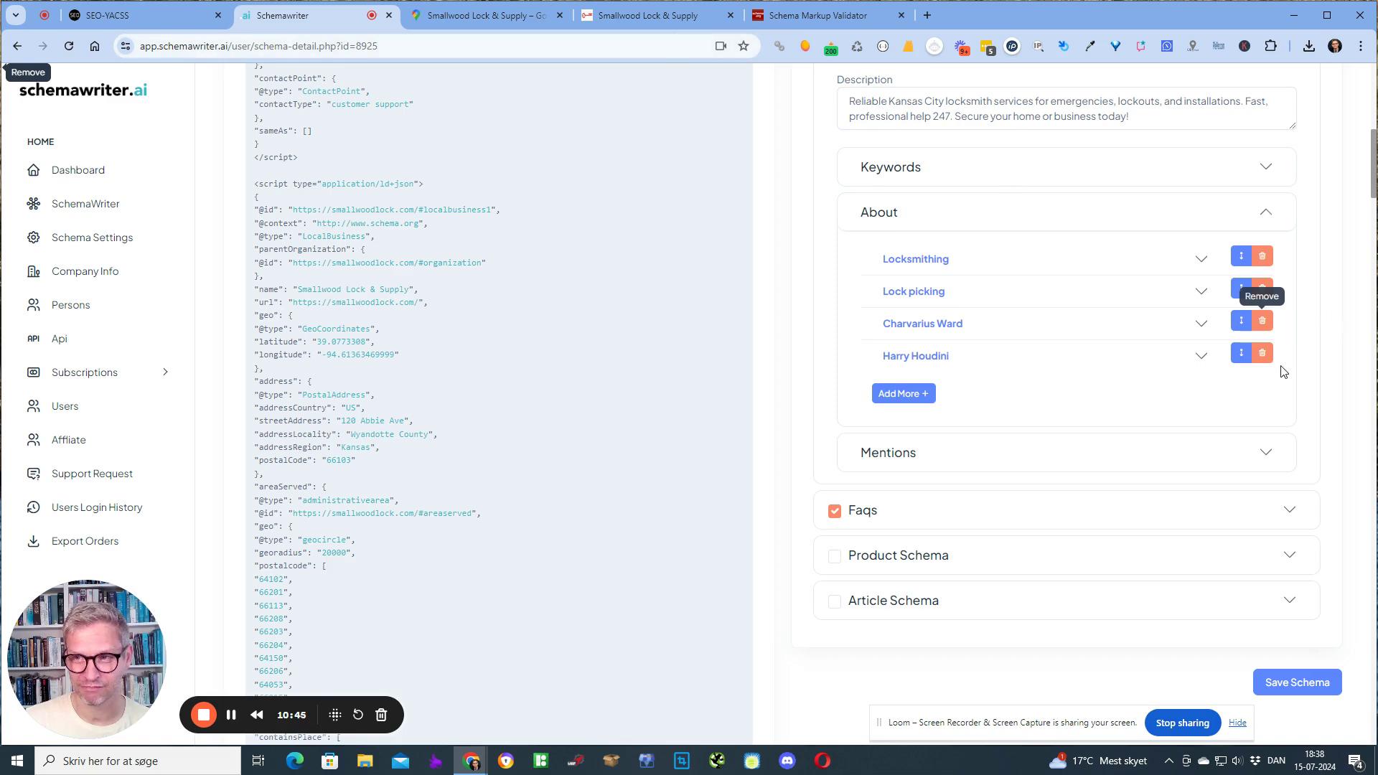
pyautogui.click(1262, 353)
pyautogui.click(1202, 324)
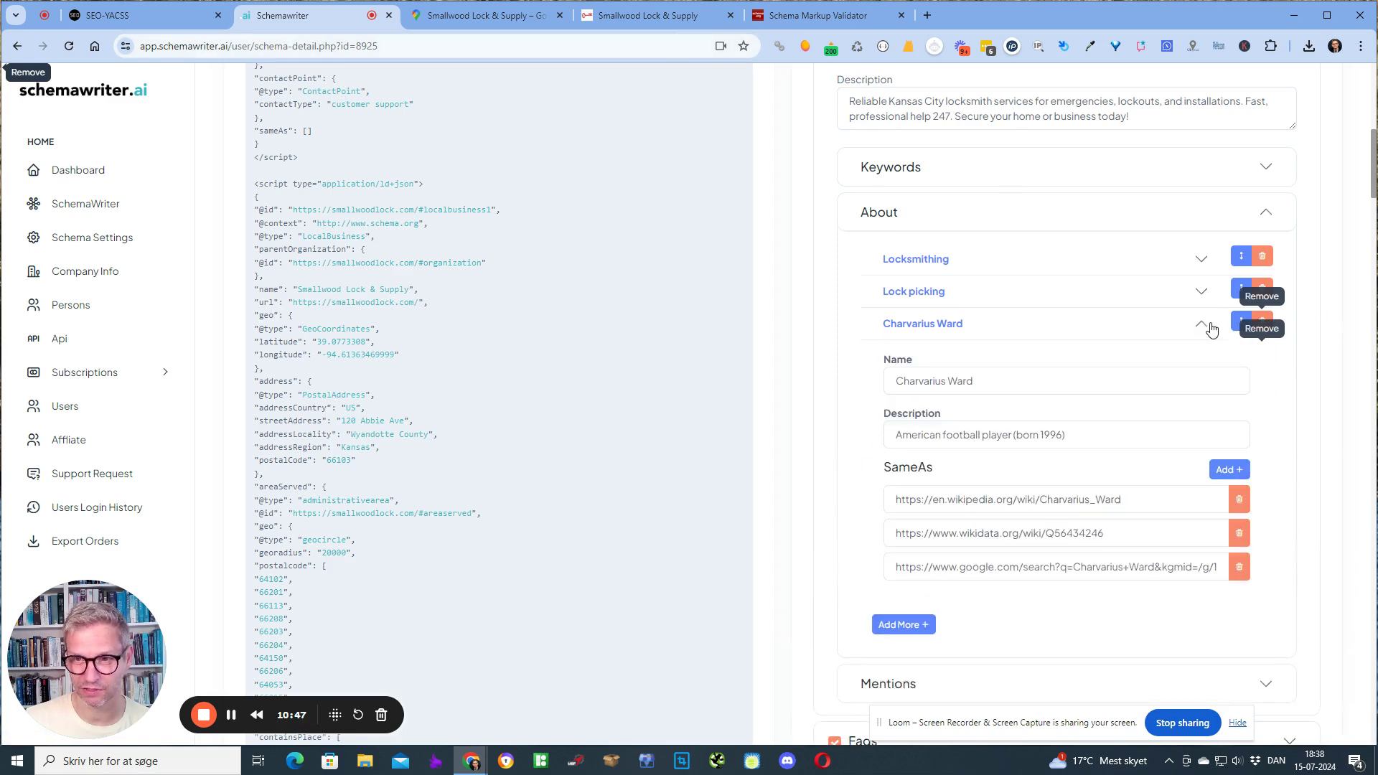
pyautogui.click(1210, 327)
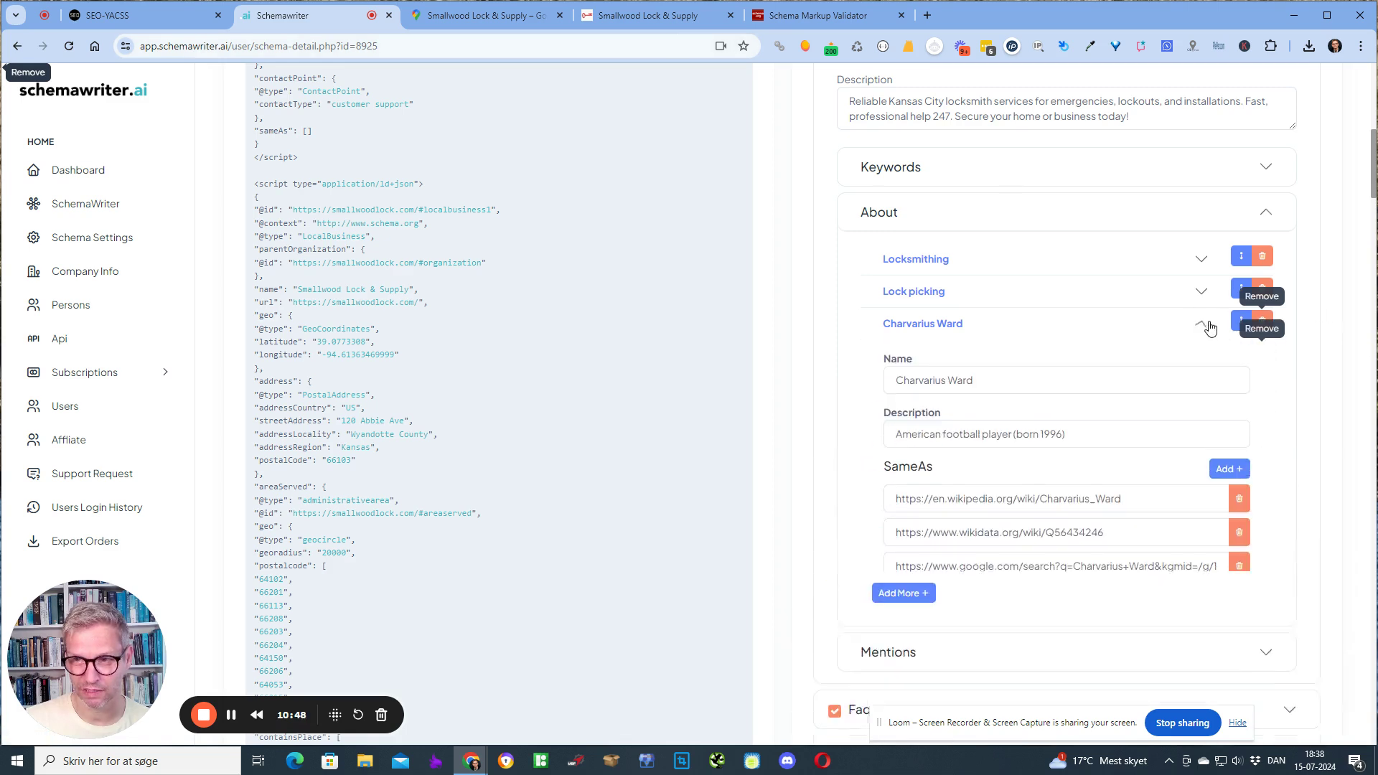
pyautogui.click(1265, 318)
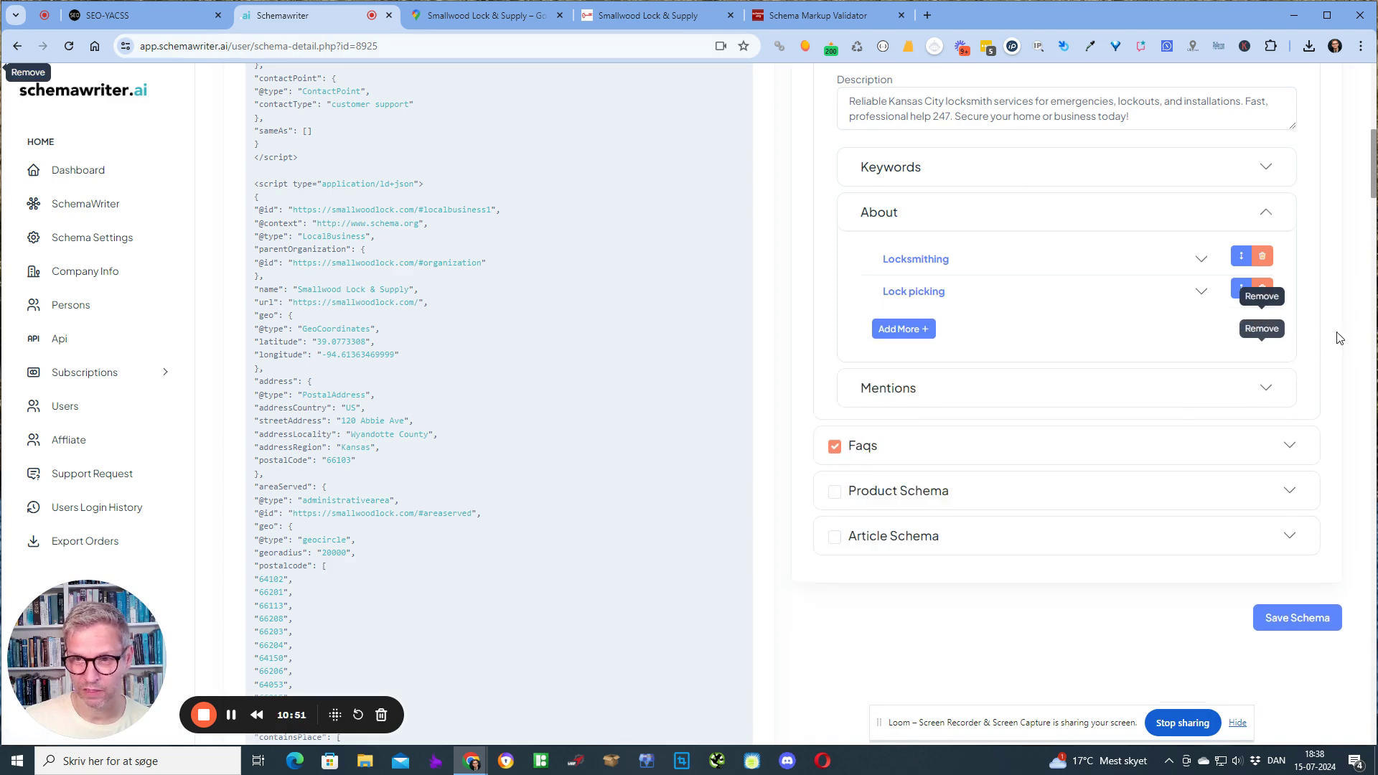
# Step: Collapse the About list, remove the pride entity from Mentions and save the schema
pyautogui.click(1268, 217)
pyautogui.click(1265, 259)
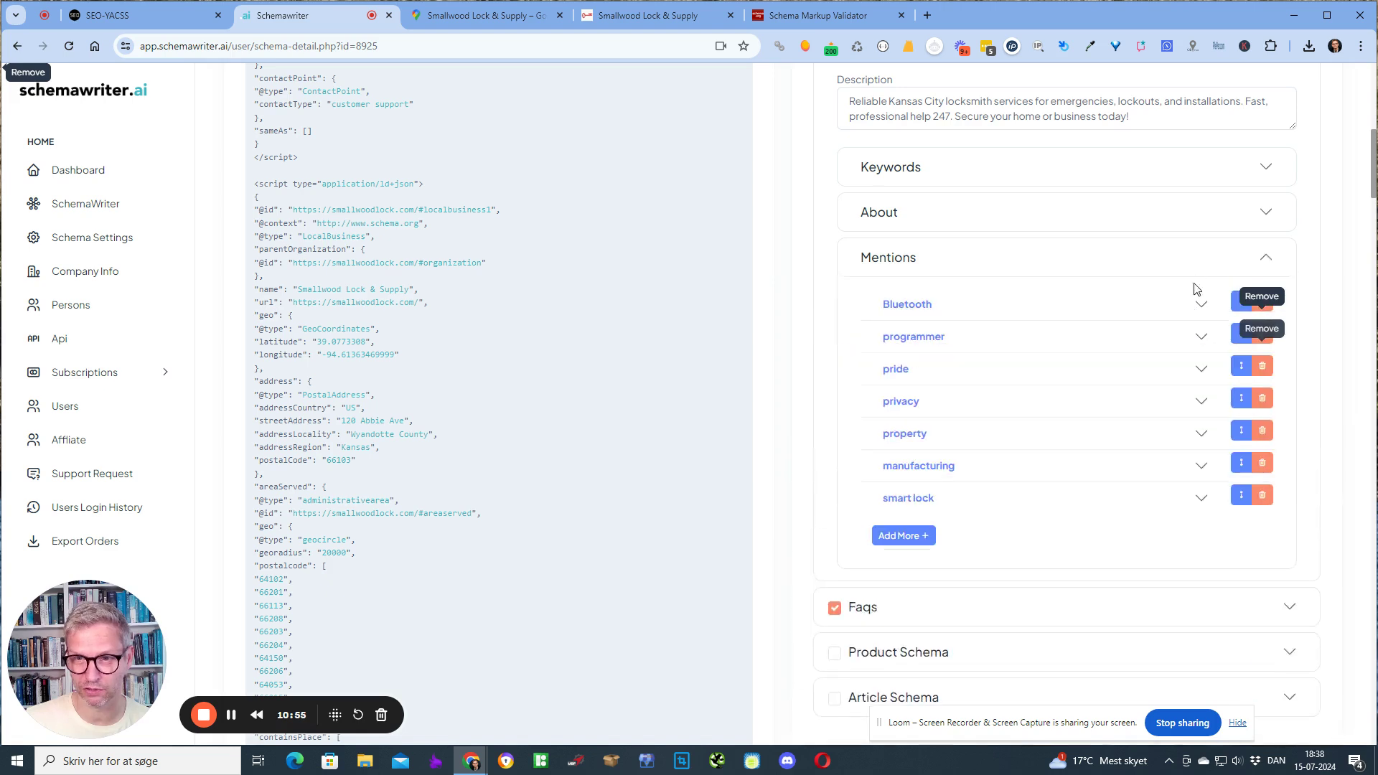
pyautogui.click(1262, 368)
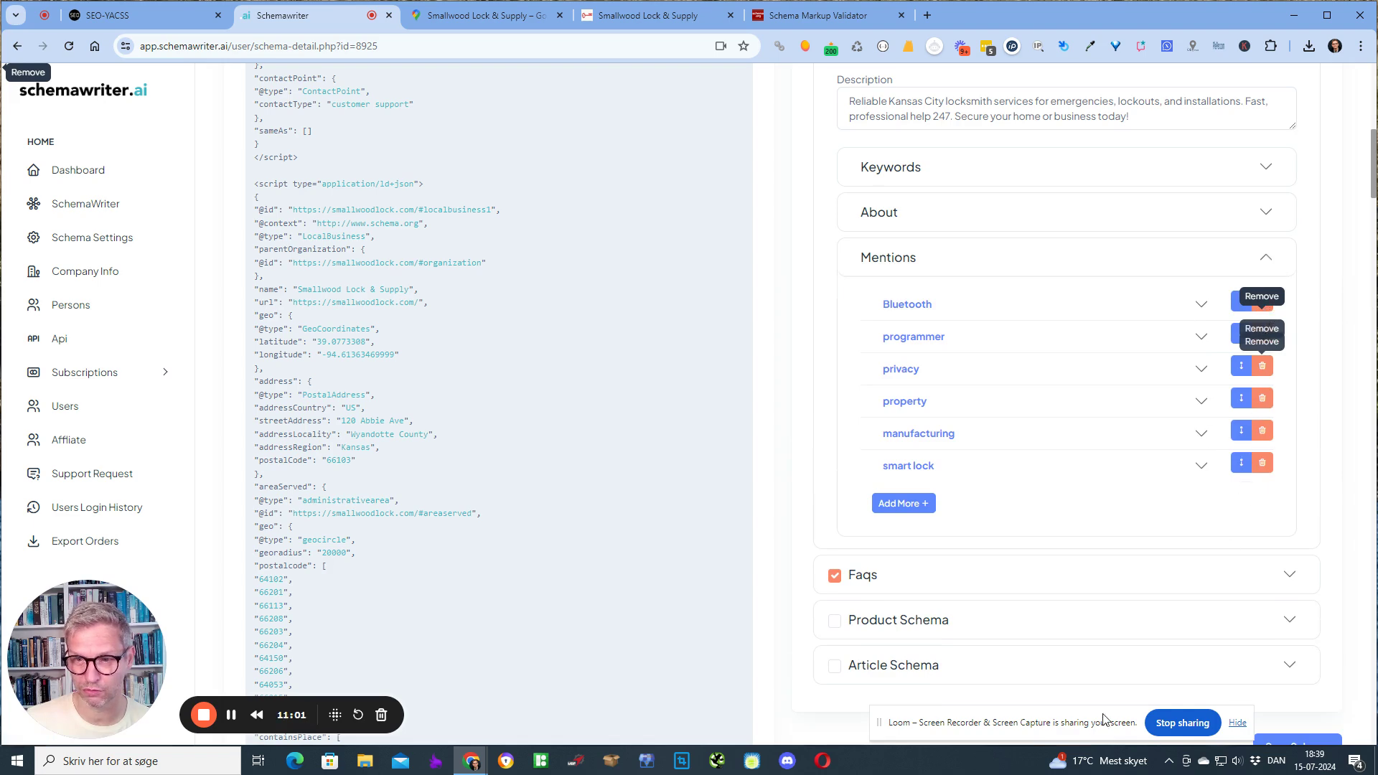
pyautogui.scroll(-5, 1361, 534)
pyautogui.click(1299, 388)
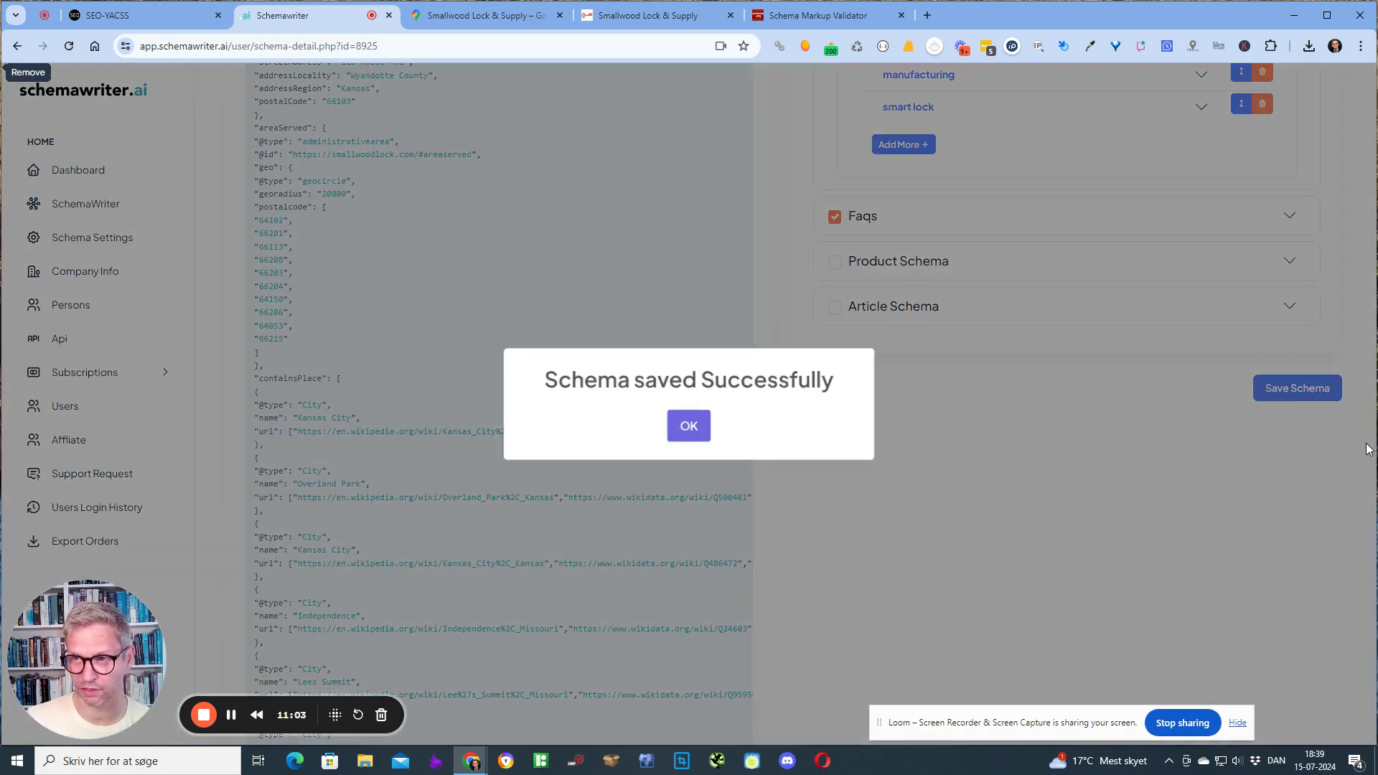
pyautogui.click(686, 423)
# Step: Remove the Bluetooth, programmer and privacy entities from the Webpage Schema's Mentions list and save the schema
pyautogui.scroll(4, 1363, 594)
pyautogui.scroll(4, 1362, 595)
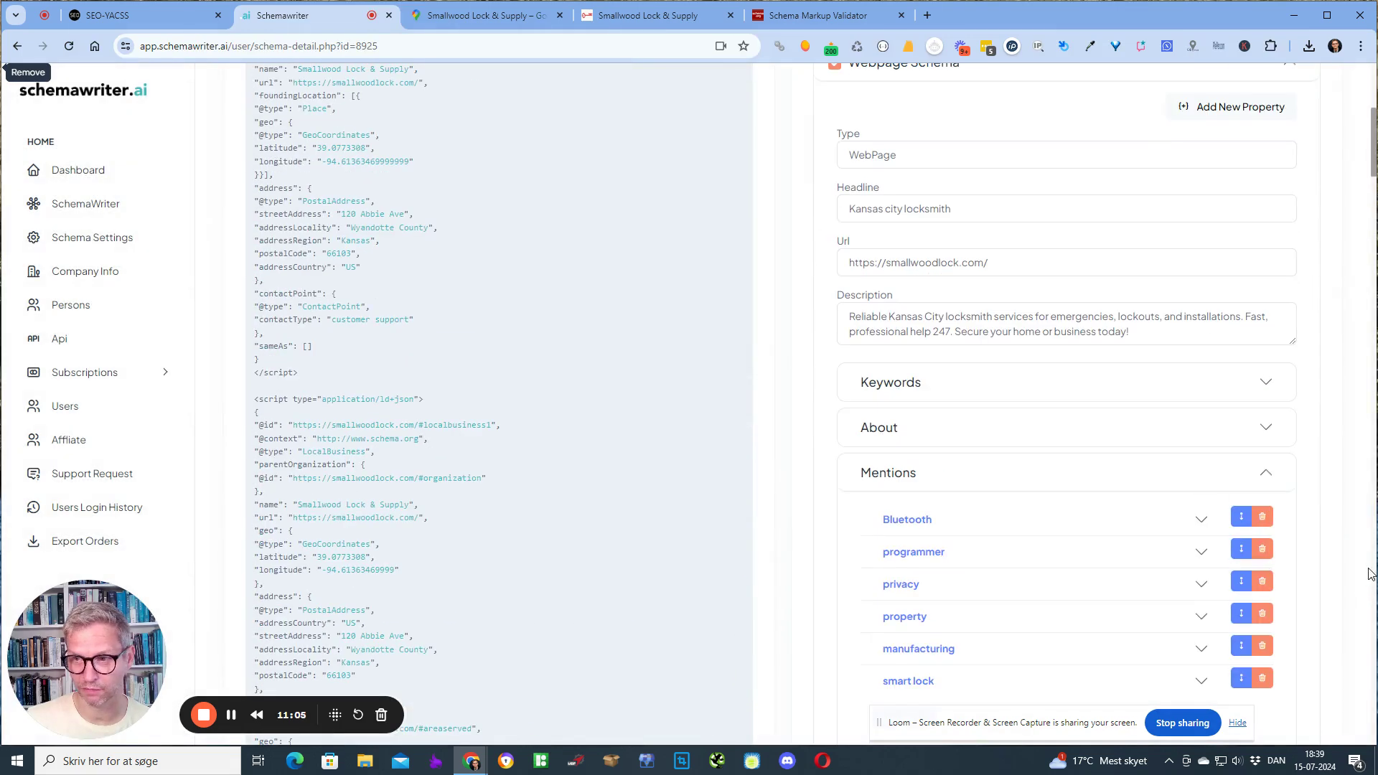
pyautogui.scroll(-3, 1267, 503)
pyautogui.click(1265, 303)
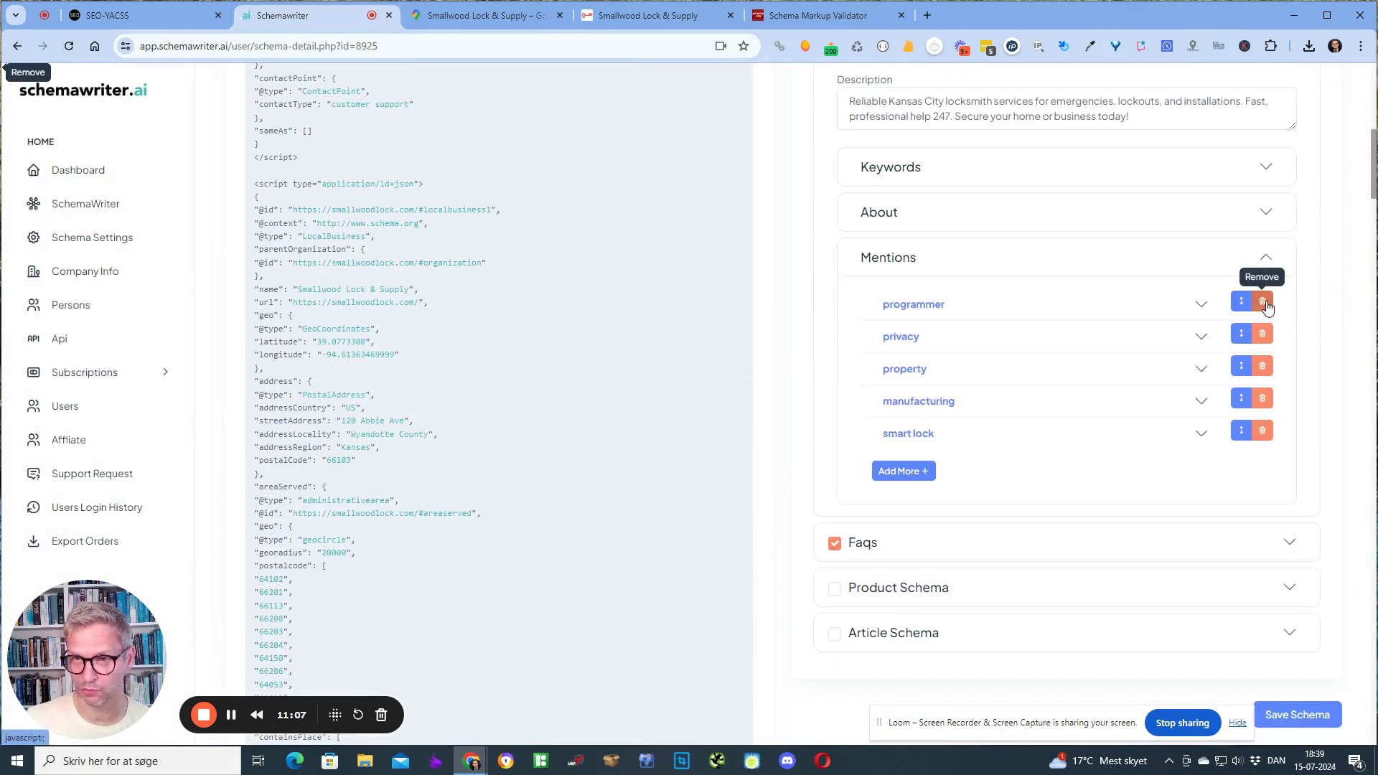
pyautogui.click(1266, 303)
pyautogui.click(1266, 303)
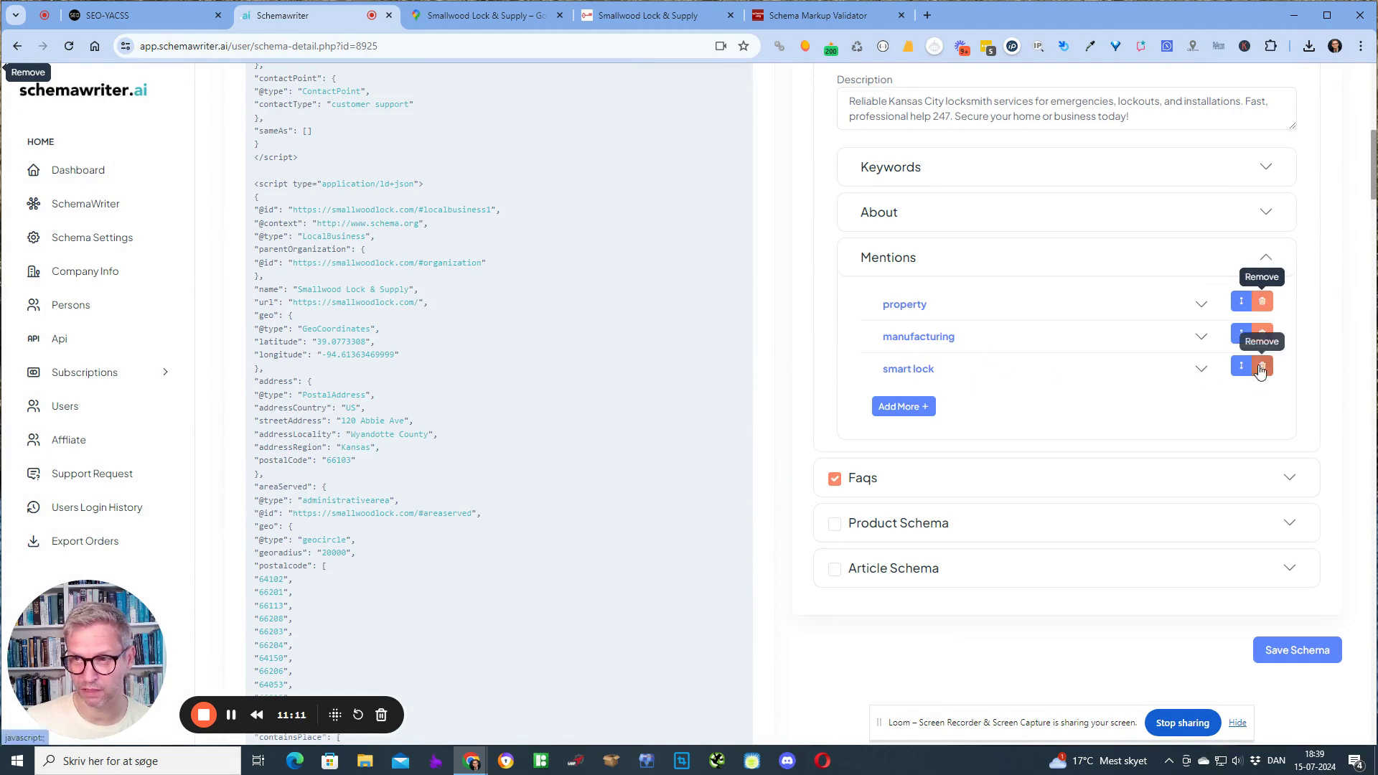
pyautogui.click(1322, 655)
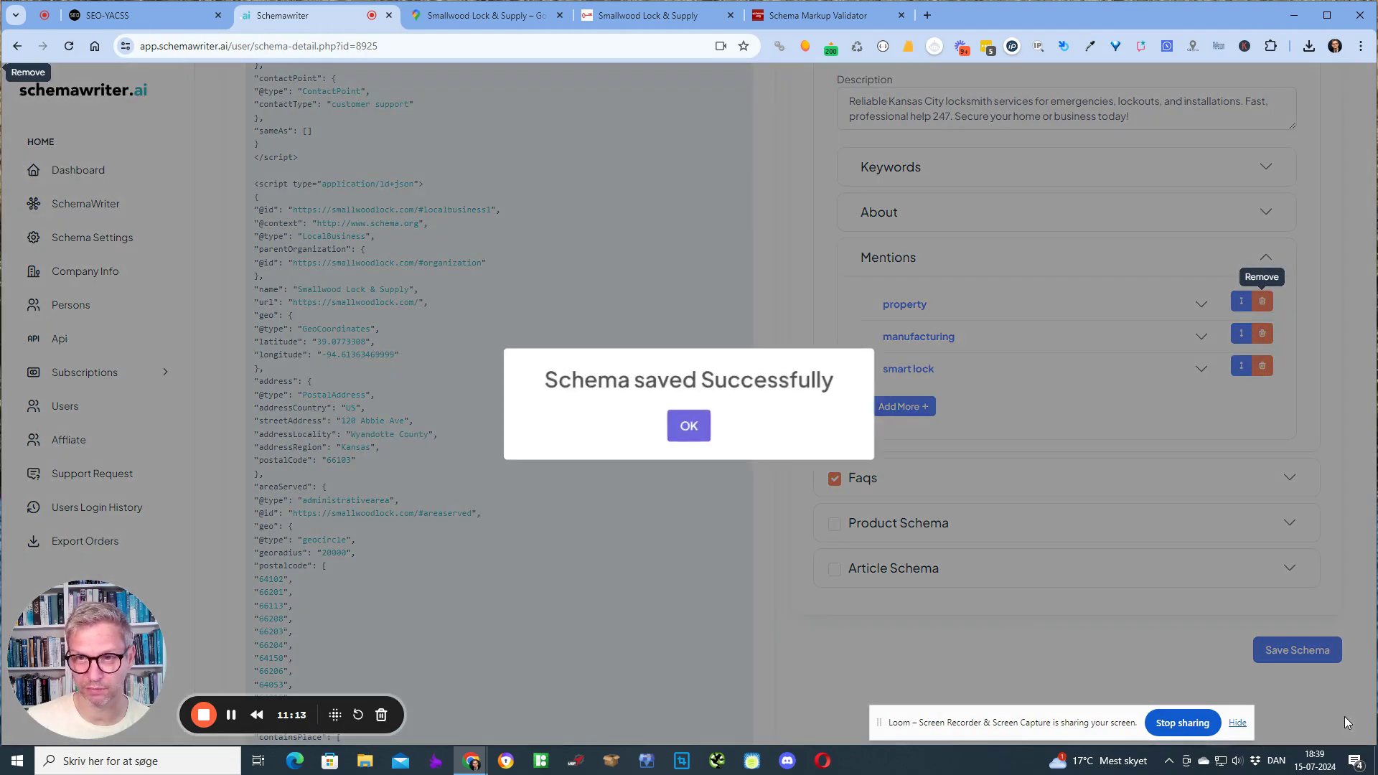
pyautogui.click(693, 428)
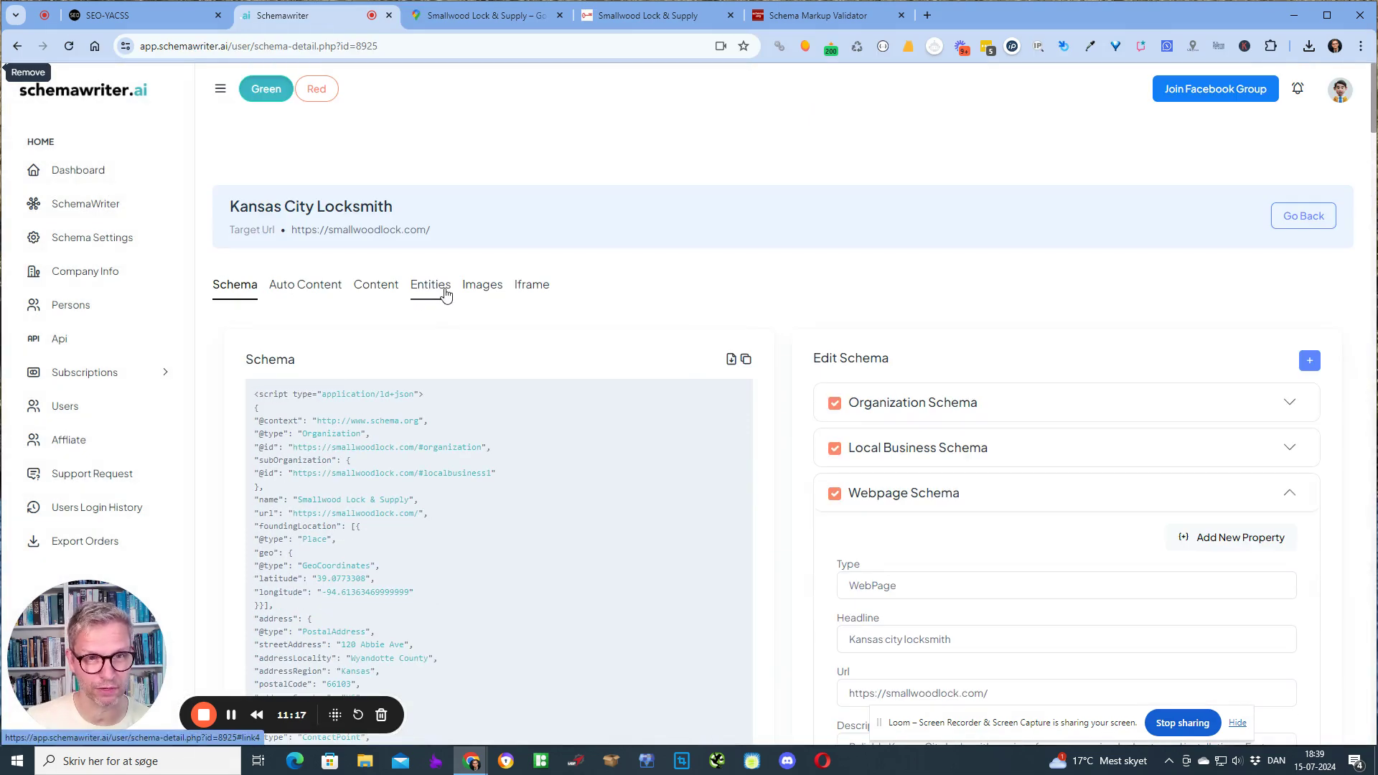
# Step: Open the report's entities overview and add the competitor entities lock, home security and Rekeying to About
pyautogui.click(445, 294)
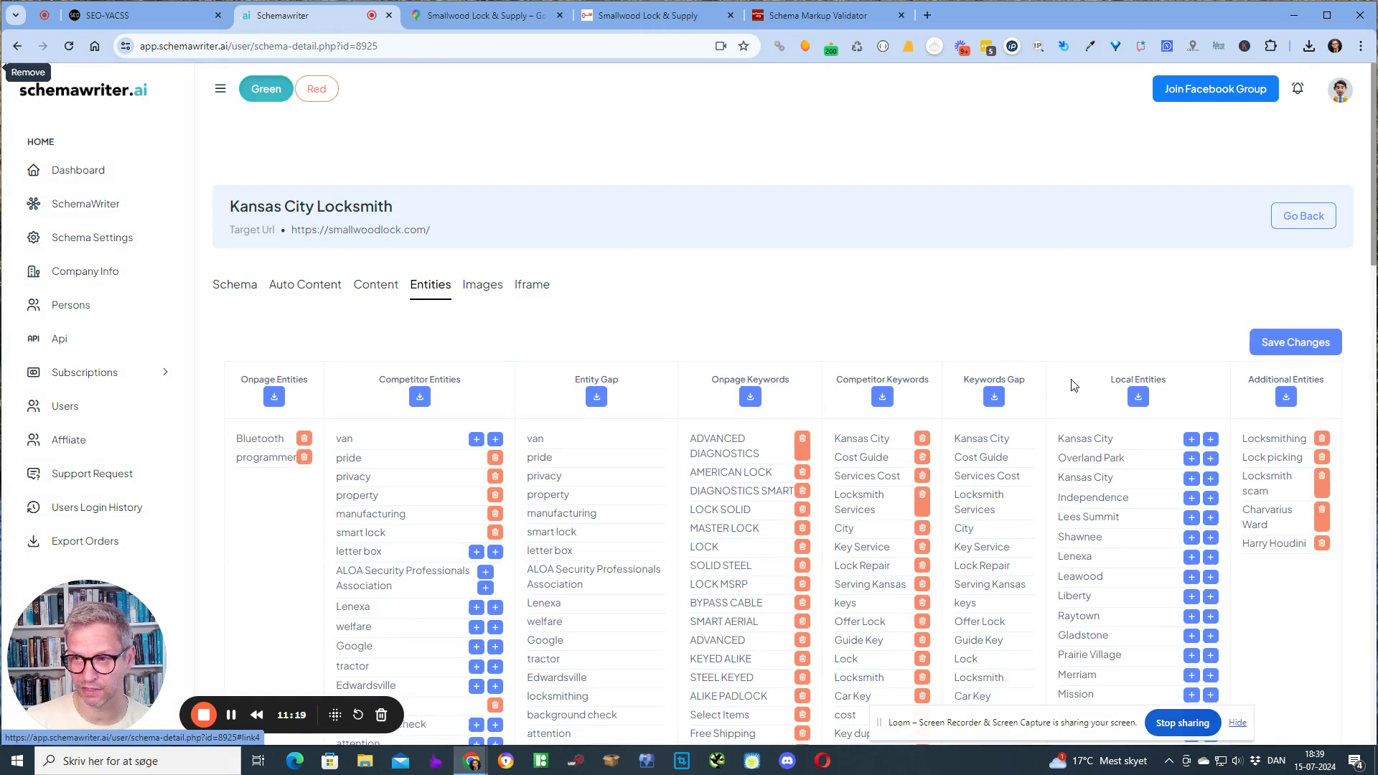
pyautogui.scroll(-2, 257, 343)
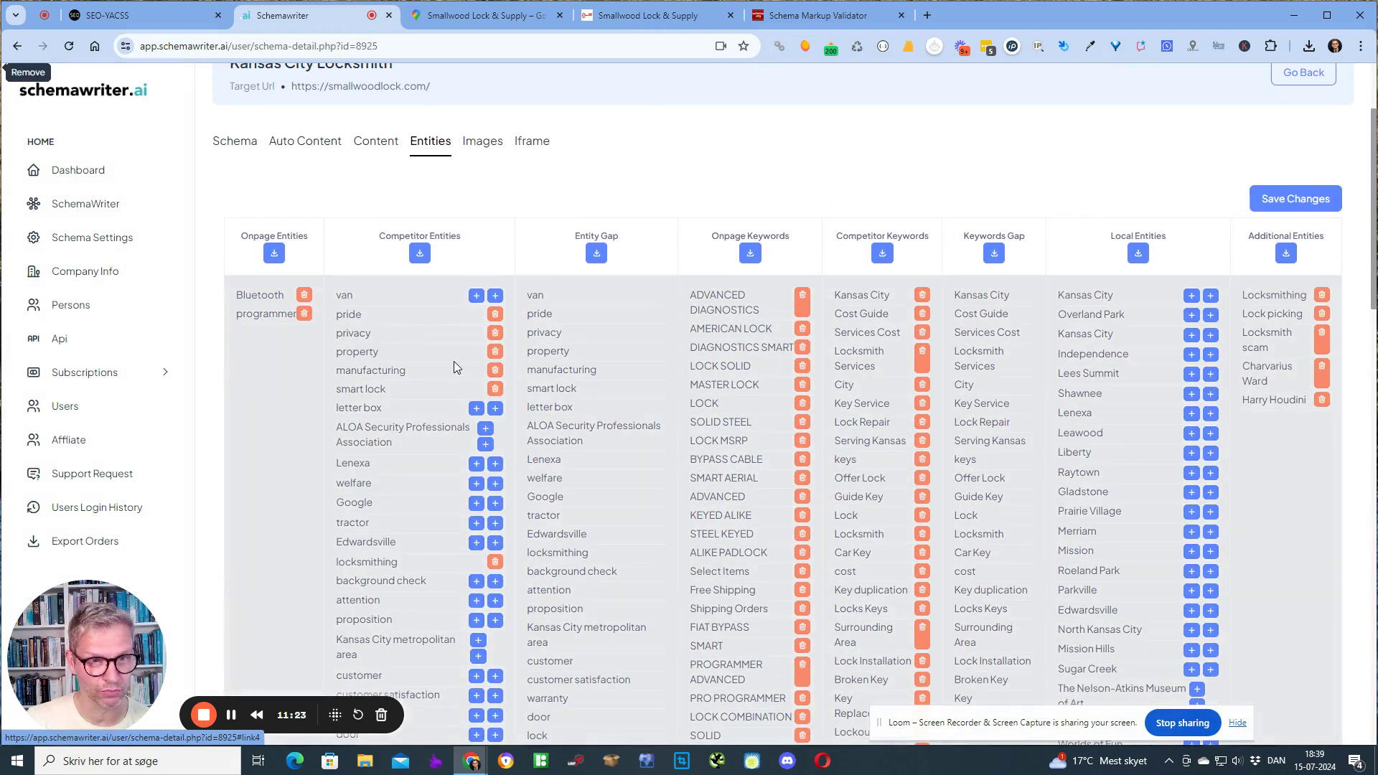
pyautogui.scroll(-2, 454, 366)
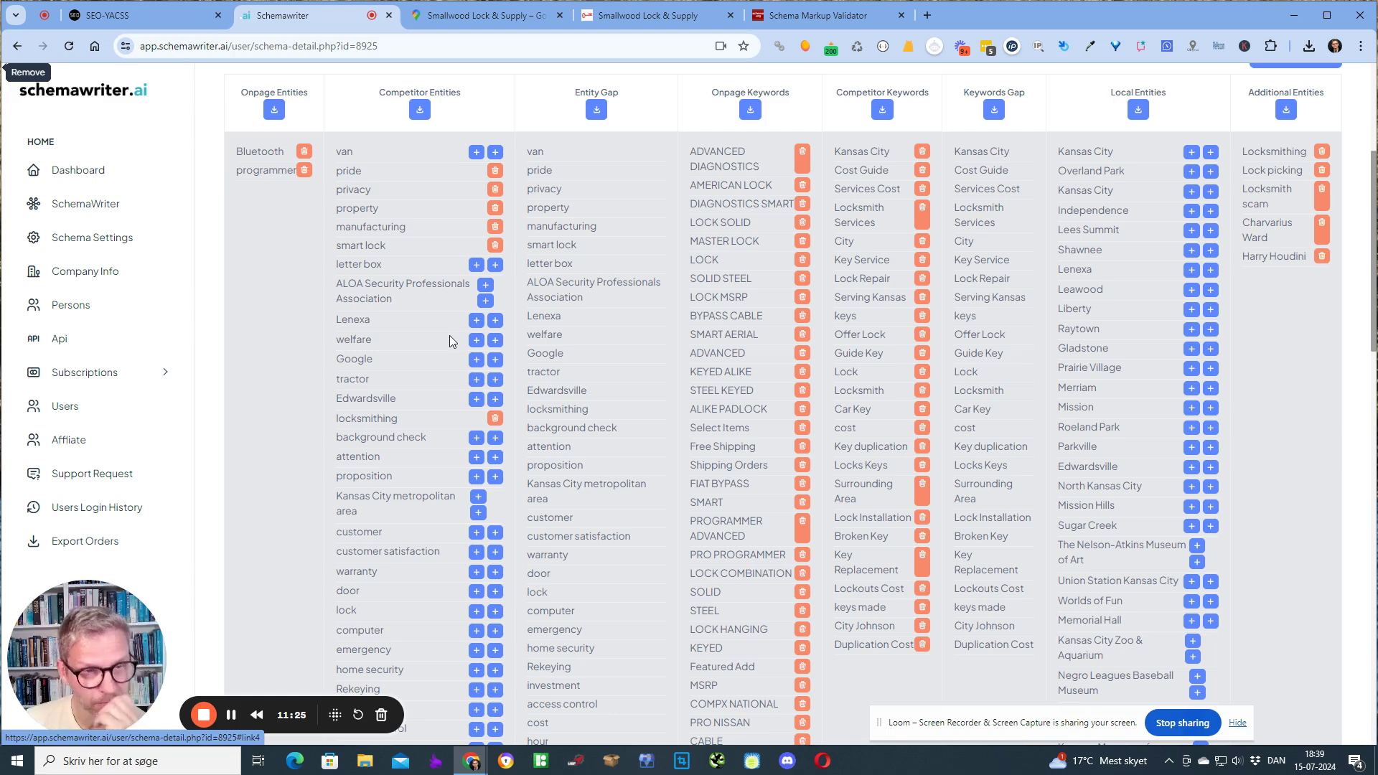
pyautogui.click(478, 404)
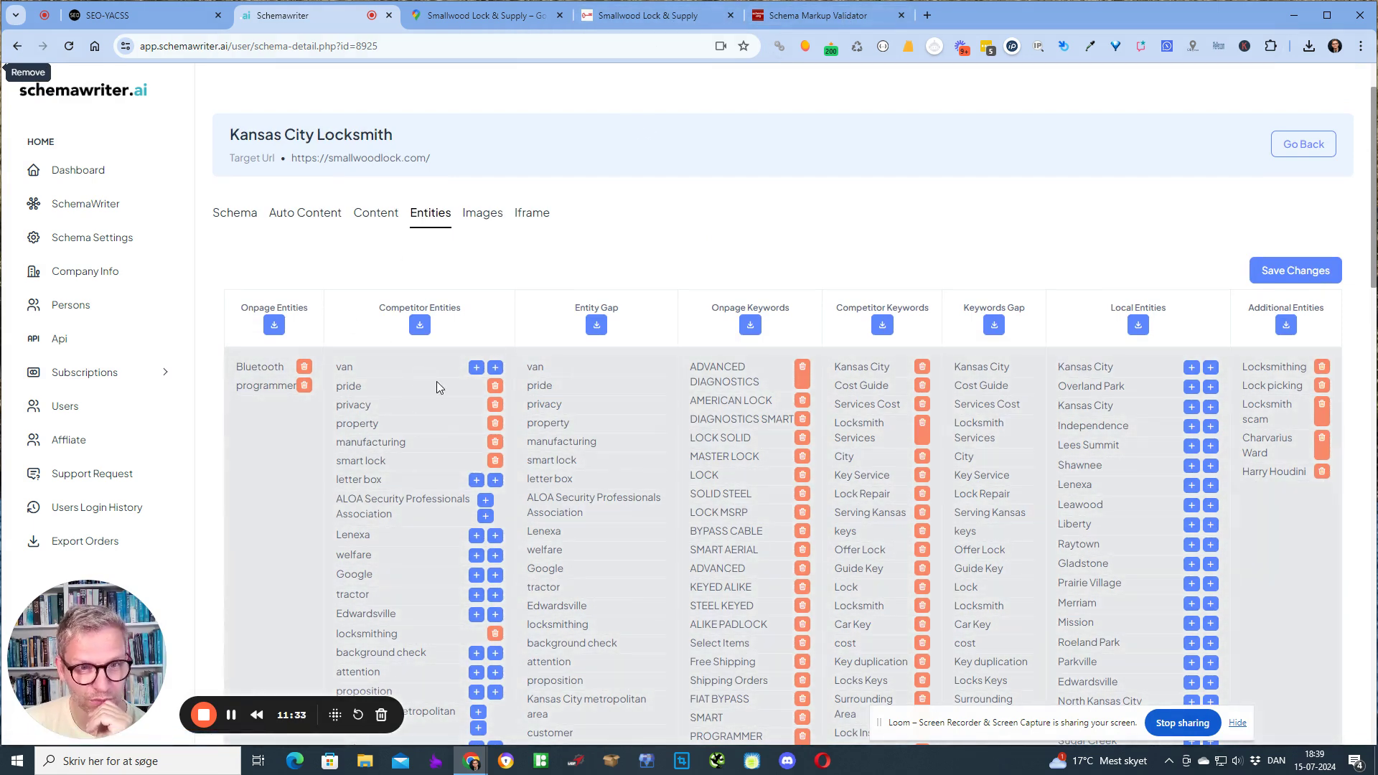
pyautogui.scroll(-3, 439, 388)
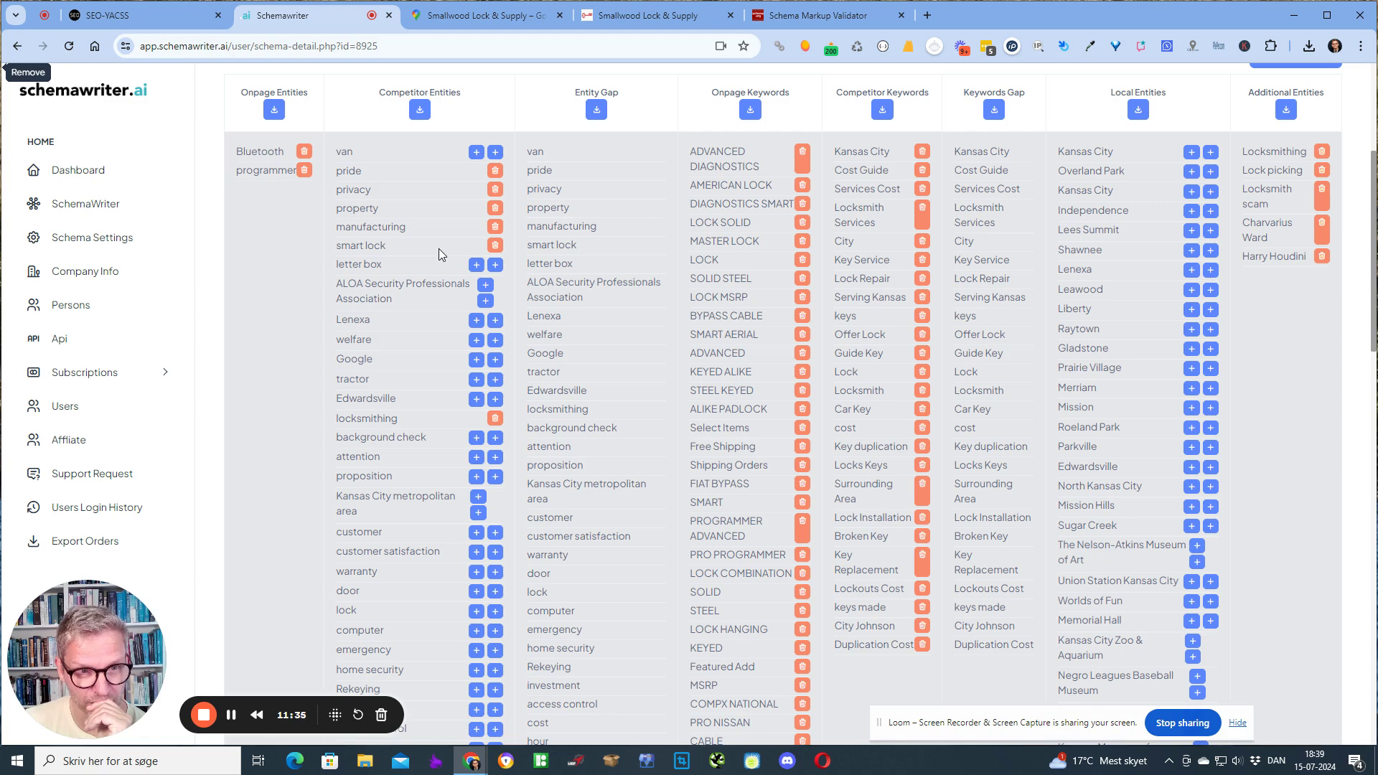
pyautogui.scroll(-3, 440, 254)
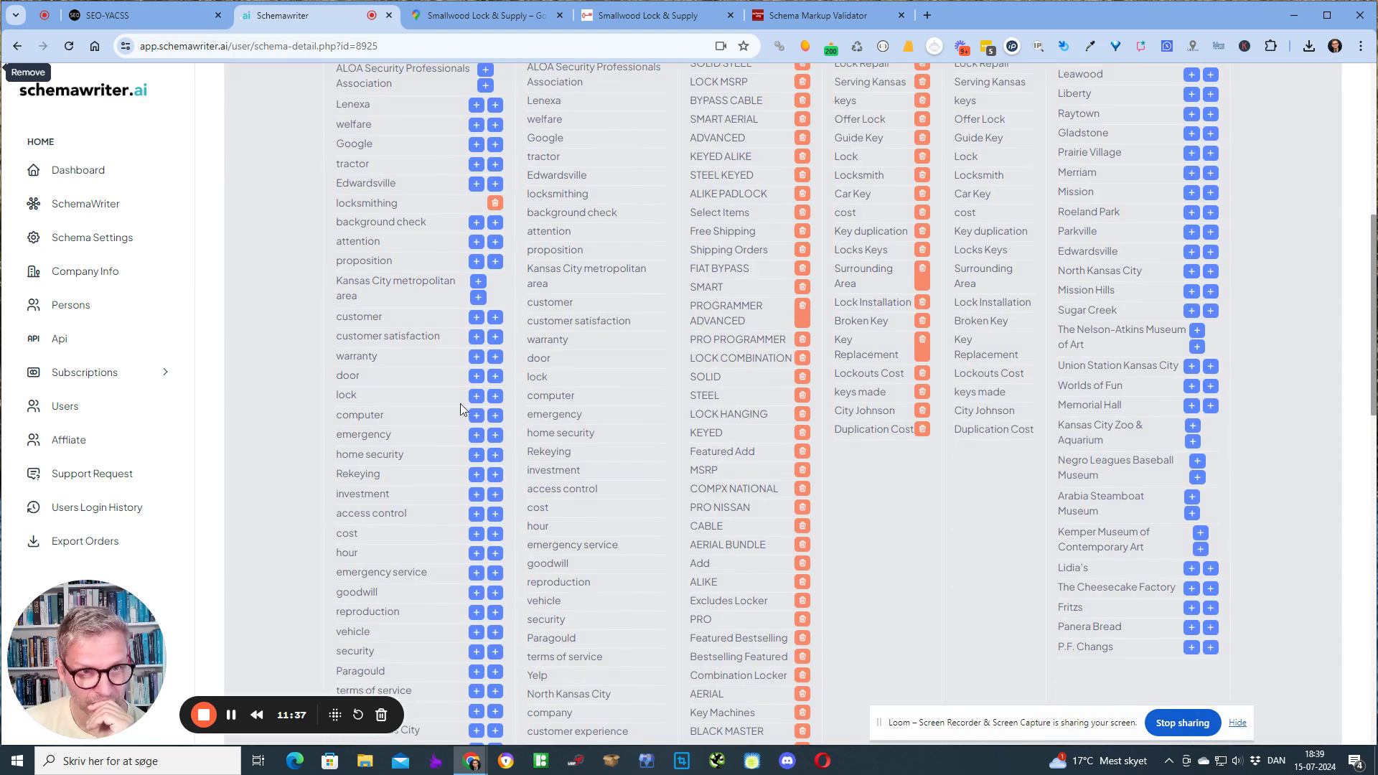
pyautogui.click(476, 396)
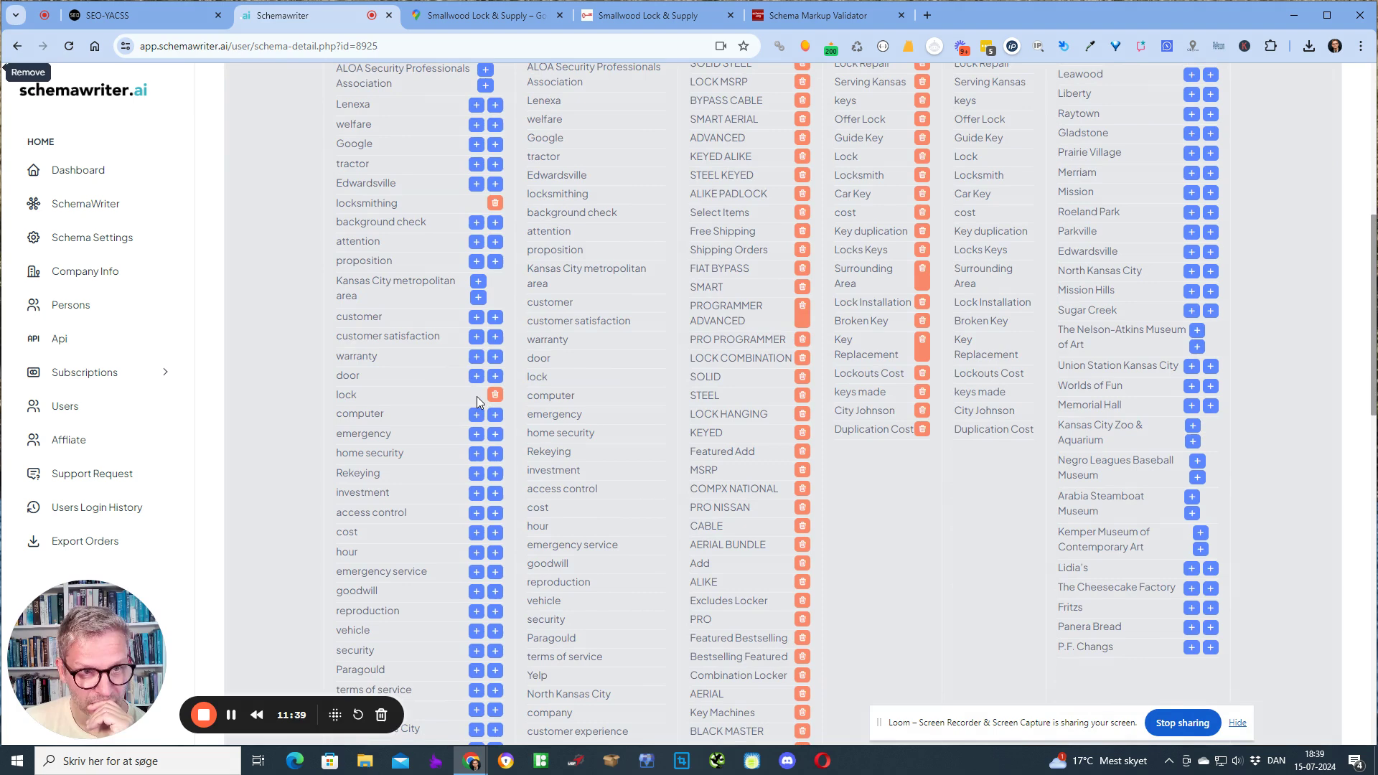
pyautogui.scroll(-2, 477, 396)
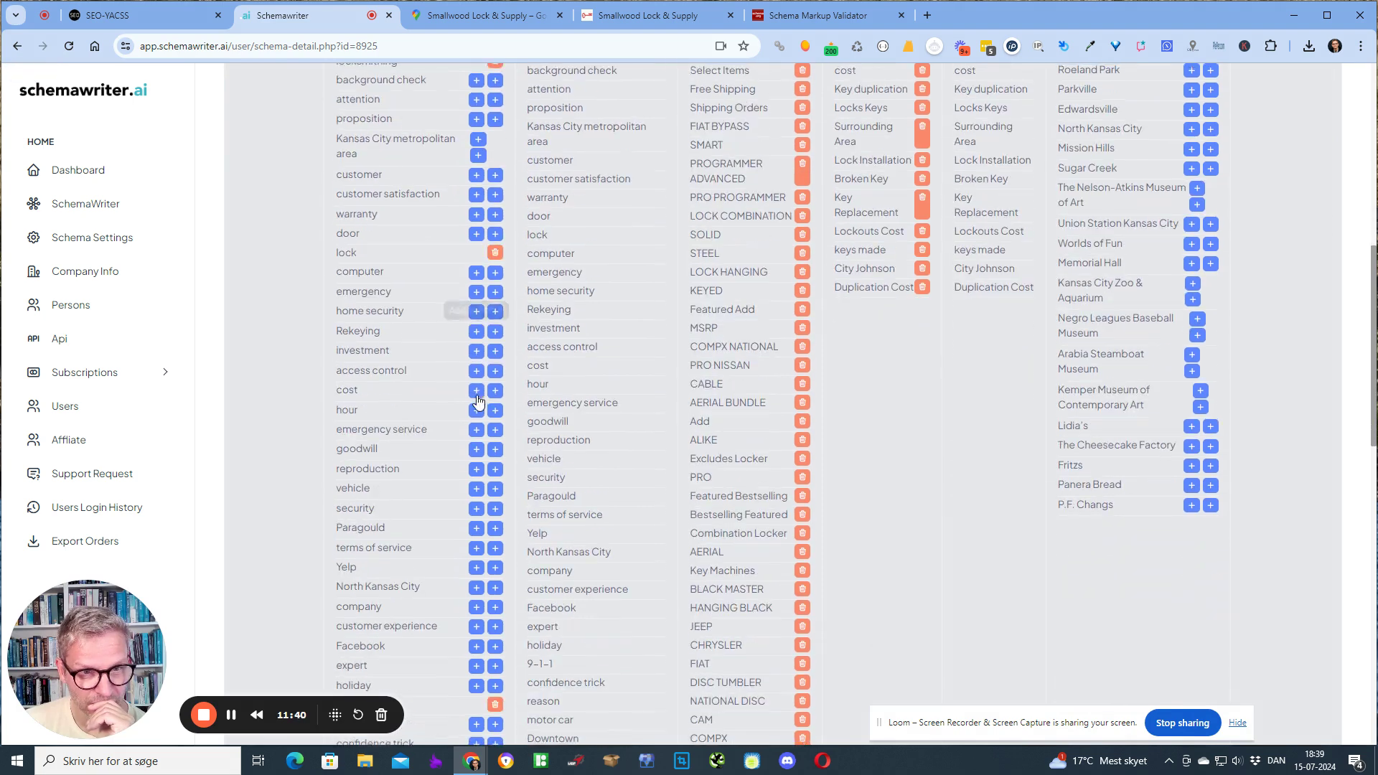
pyautogui.click(477, 310)
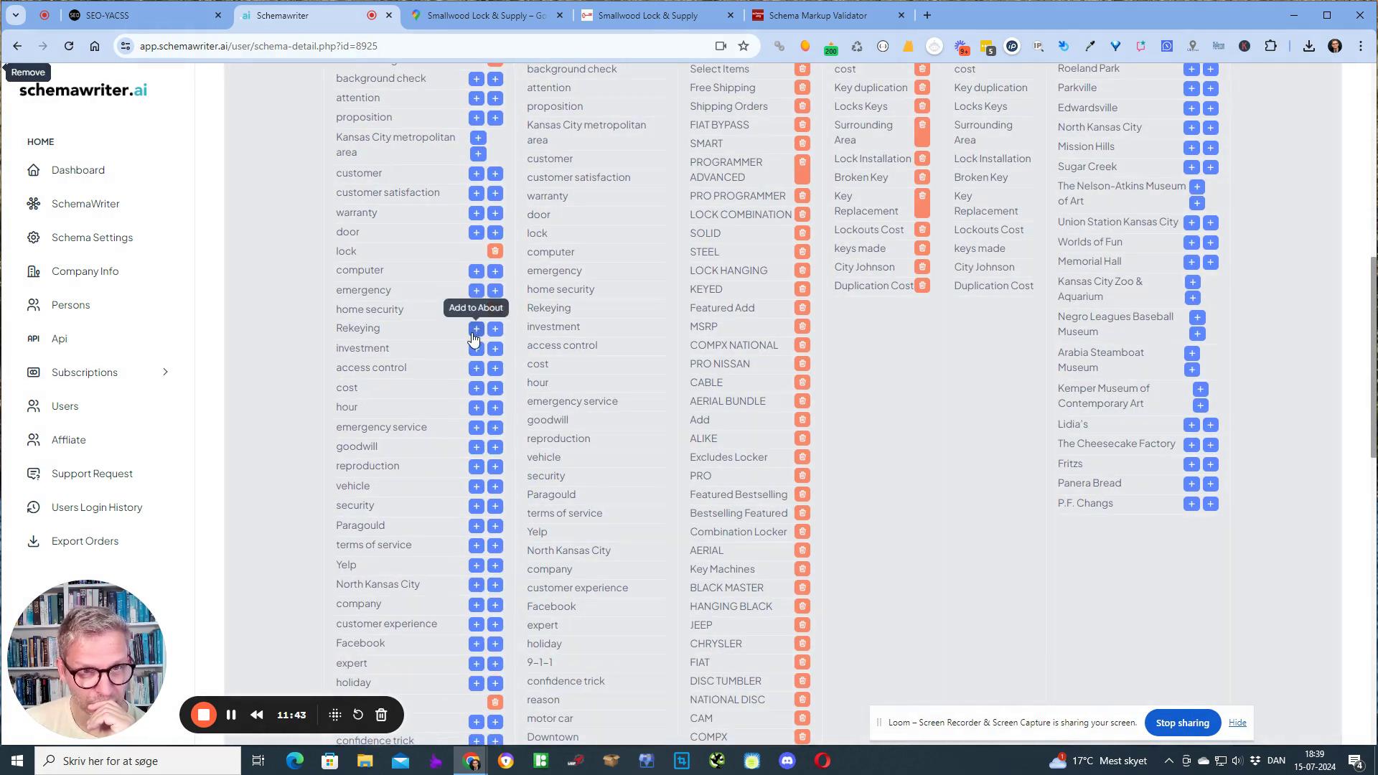
pyautogui.click(477, 328)
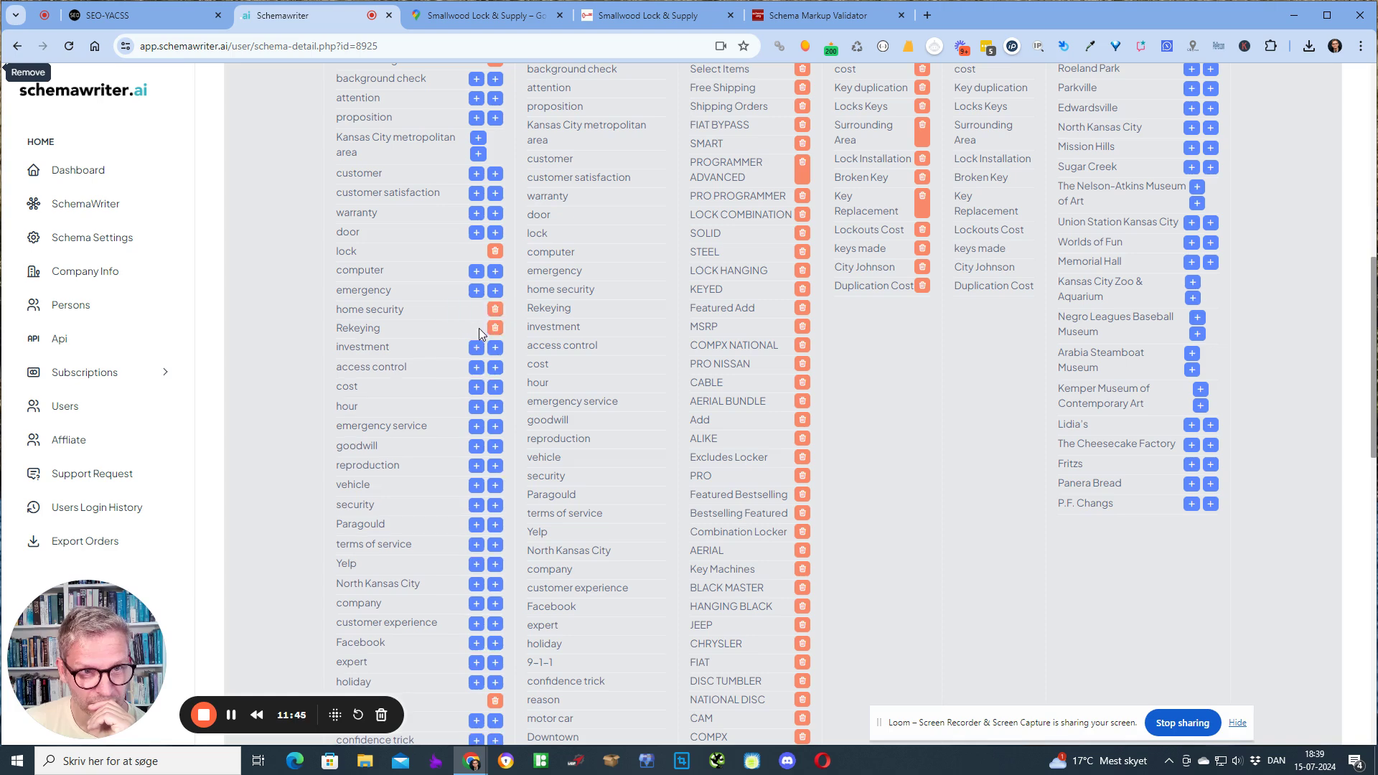
# Step: Review the remaining competitor entities down to the end of the list and save the entity changes
pyautogui.scroll(-2, 479, 329)
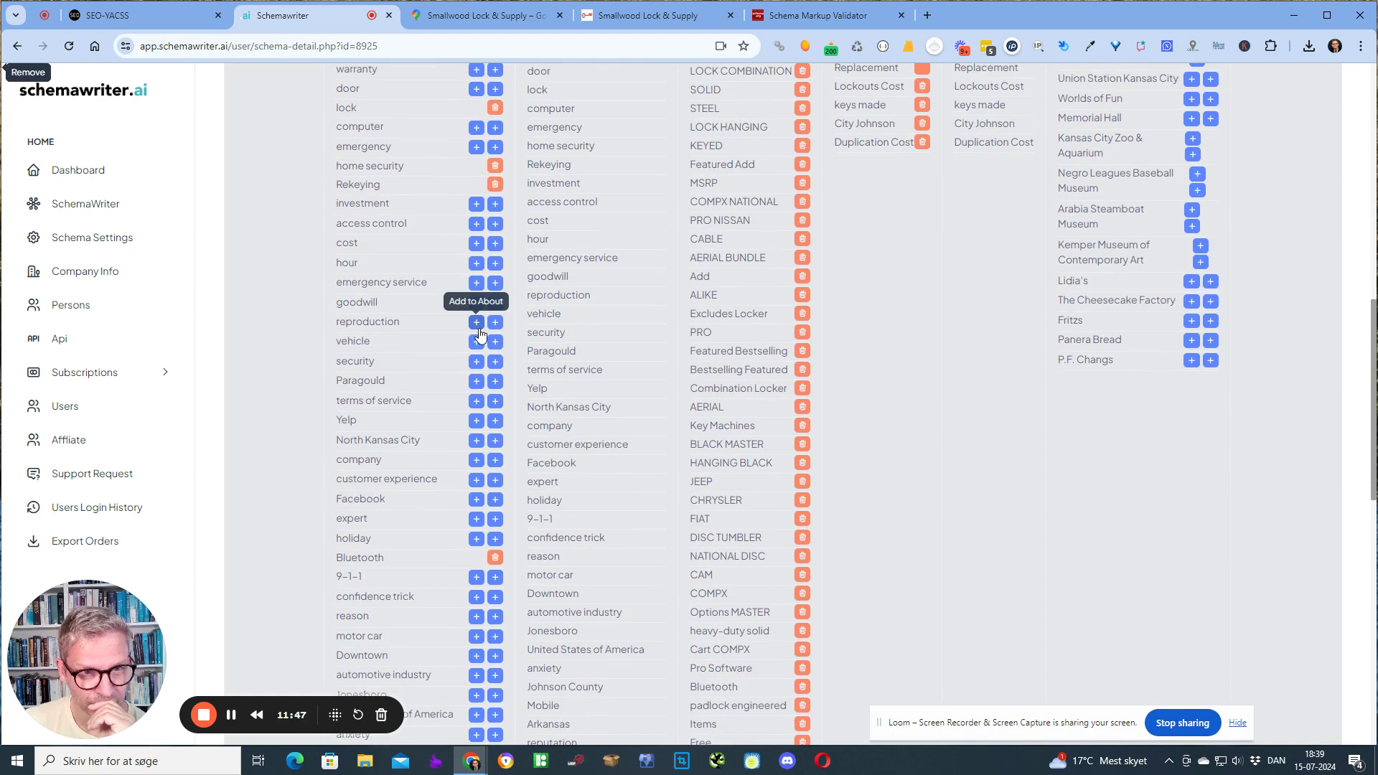
pyautogui.scroll(-7, 480, 334)
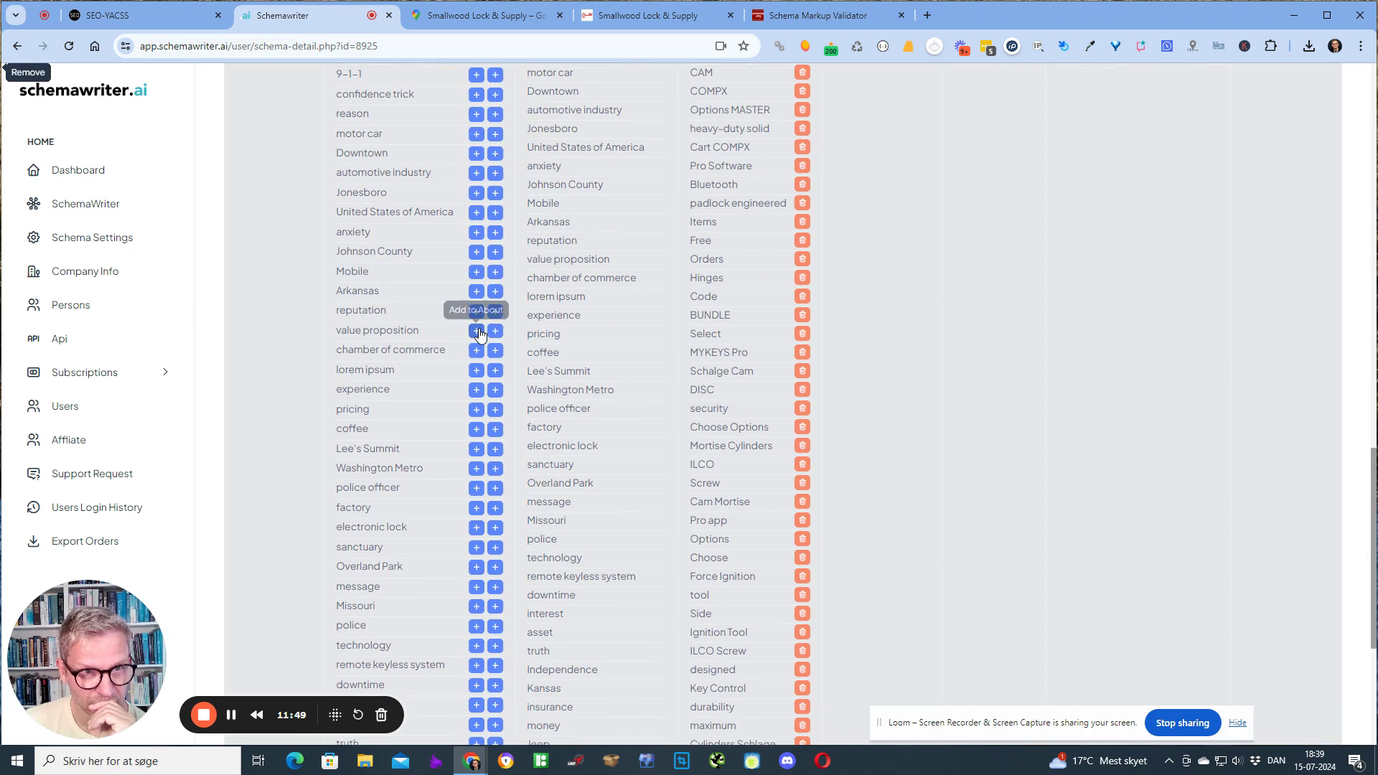
pyautogui.scroll(-5, 479, 334)
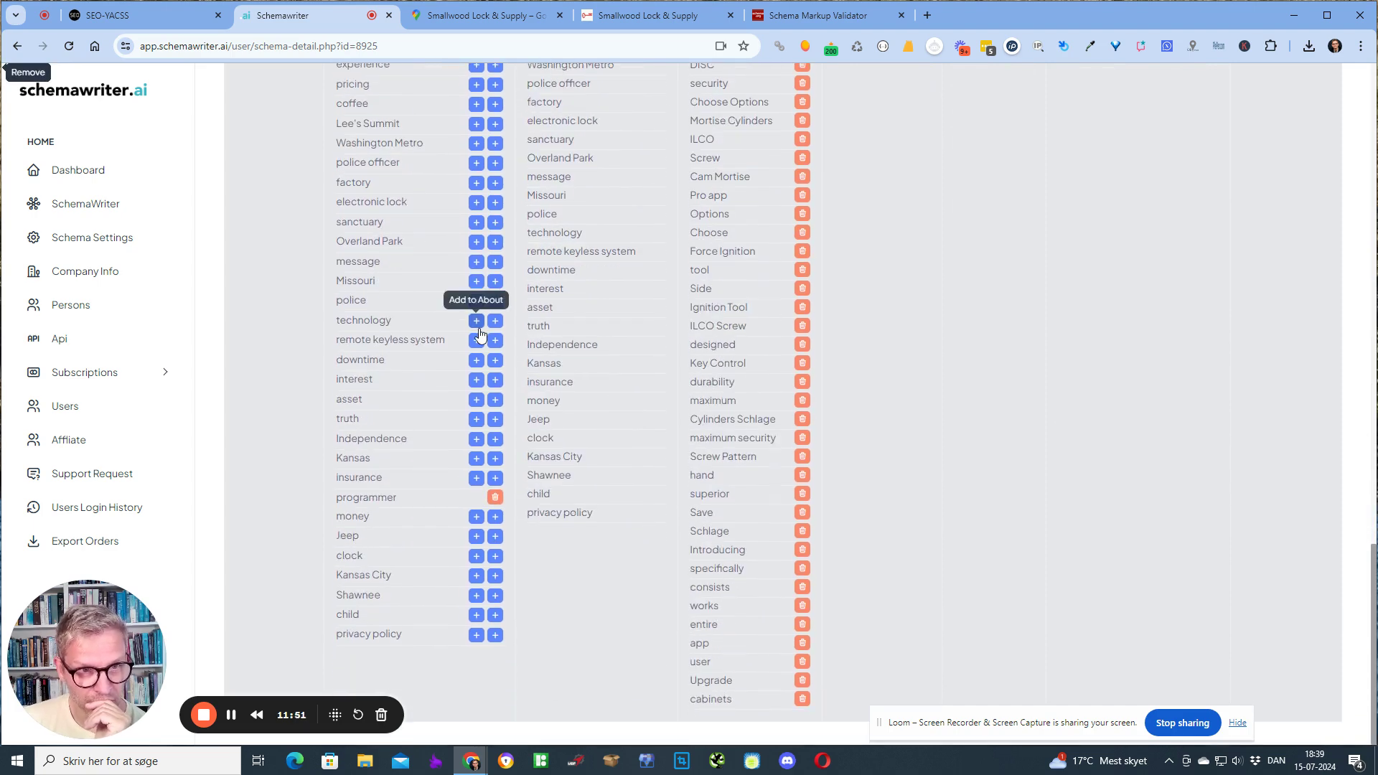
pyautogui.scroll(14, 479, 333)
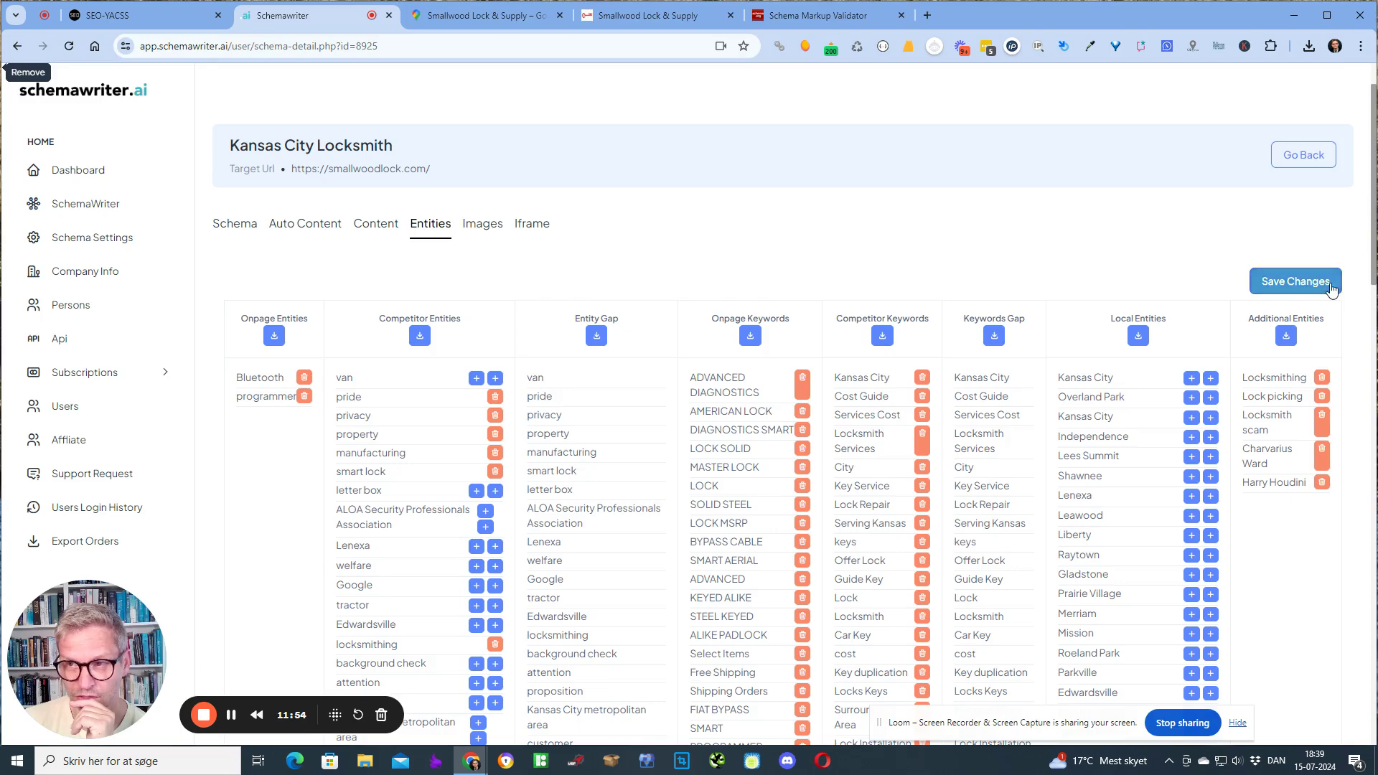
pyautogui.click(1295, 280)
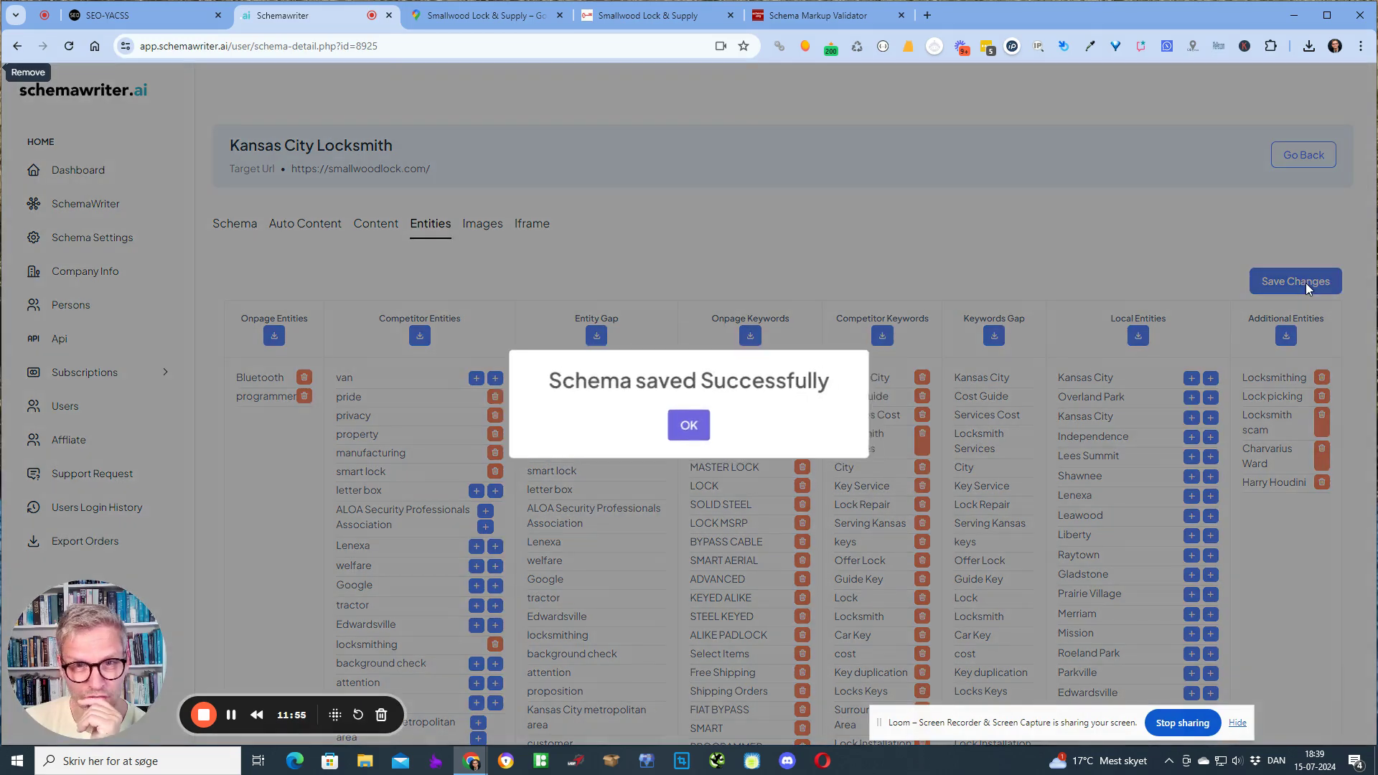
pyautogui.click(681, 429)
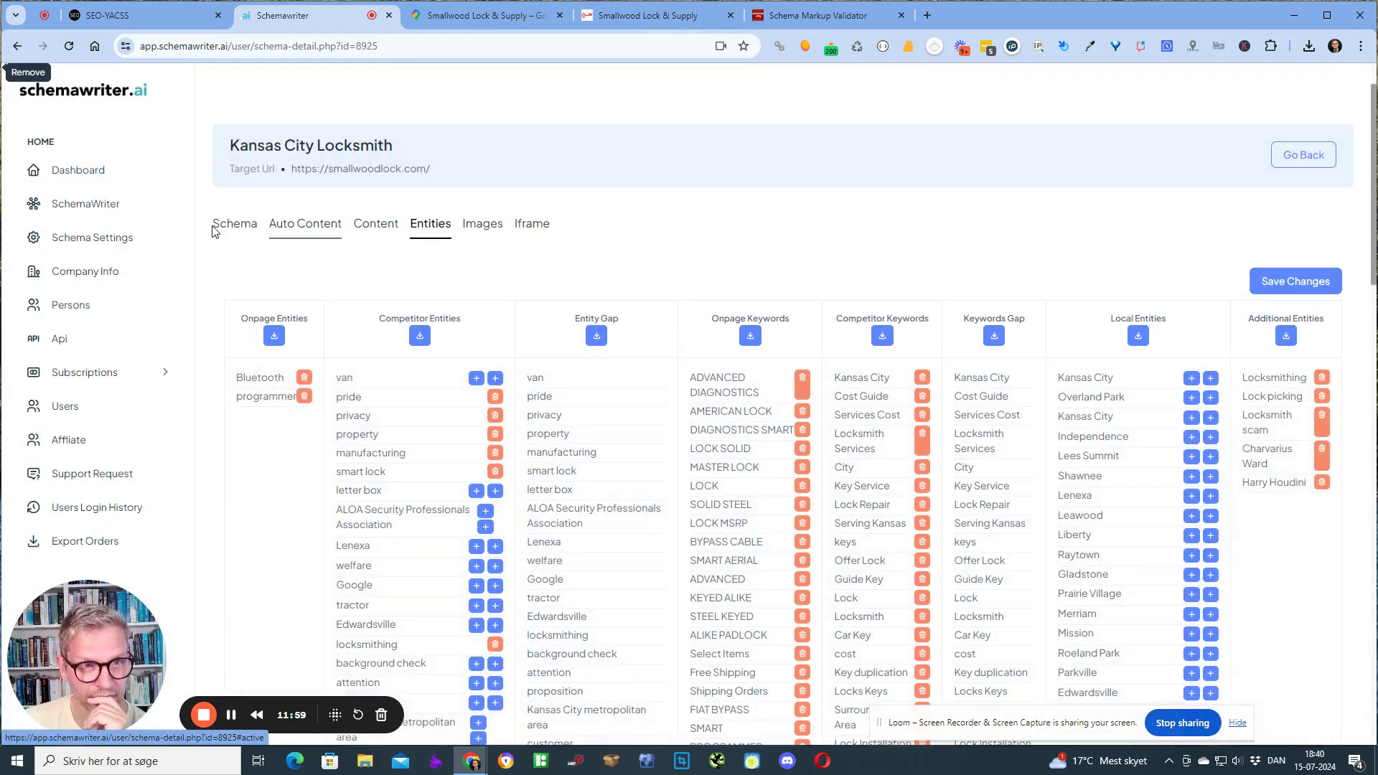
# Step: Return to the generated schema and check the entities in the Webpage Schema's About list
pyautogui.click(231, 224)
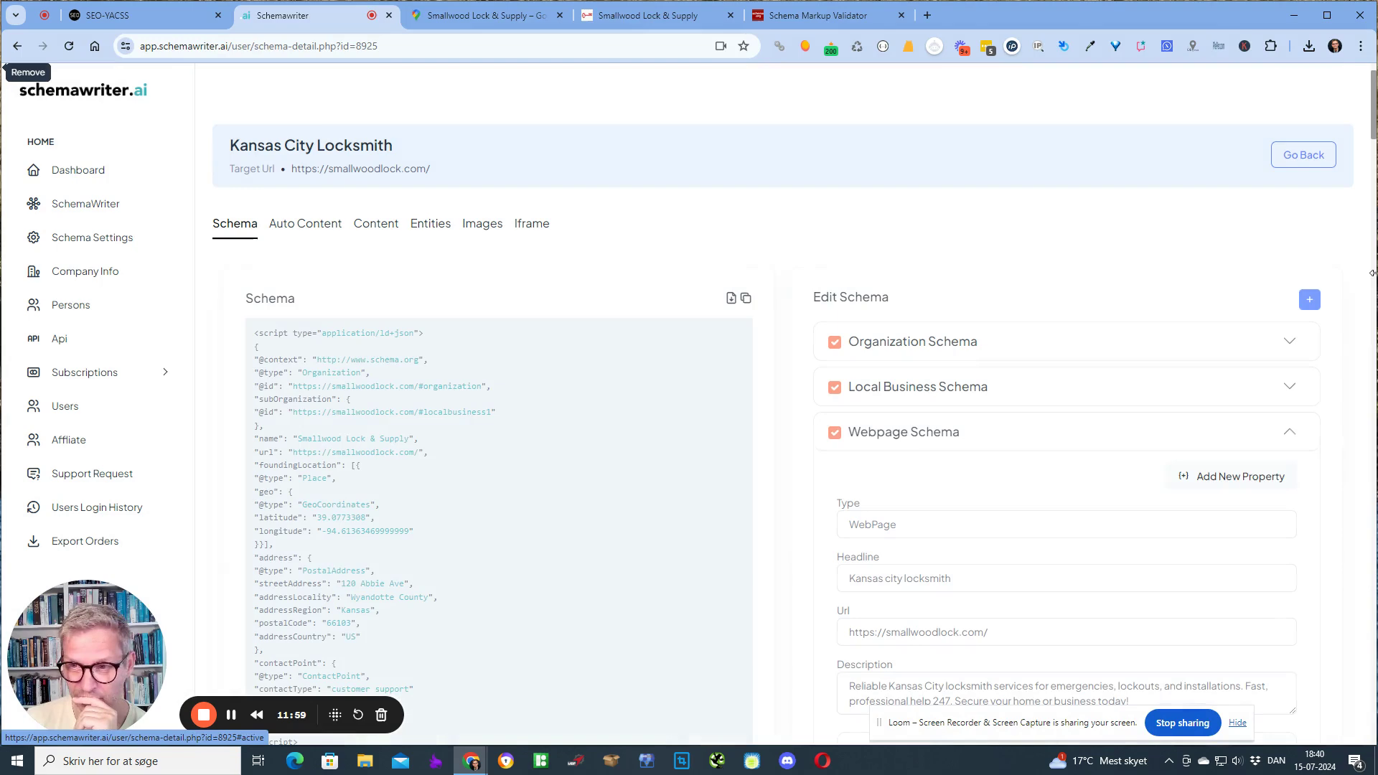
pyautogui.scroll(-5, 1282, 699)
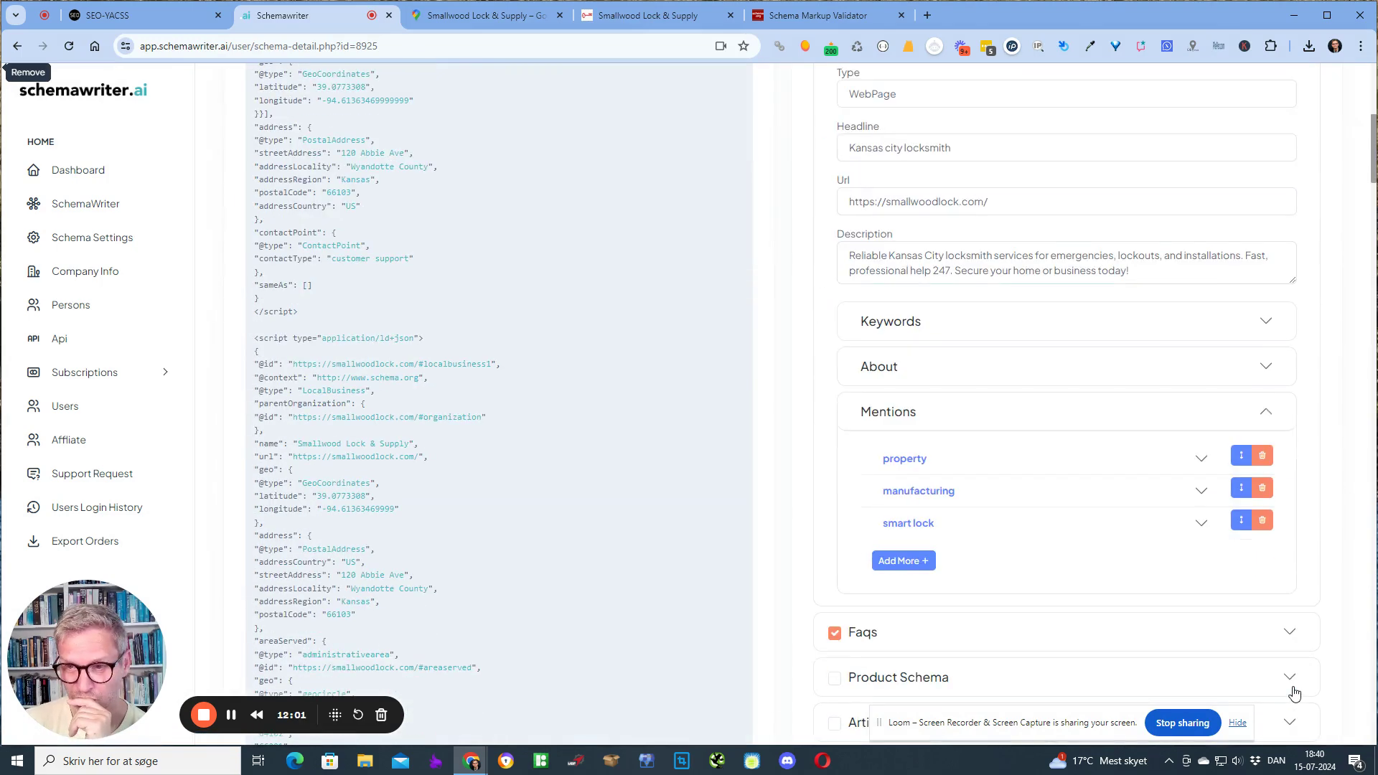
pyautogui.click(1266, 374)
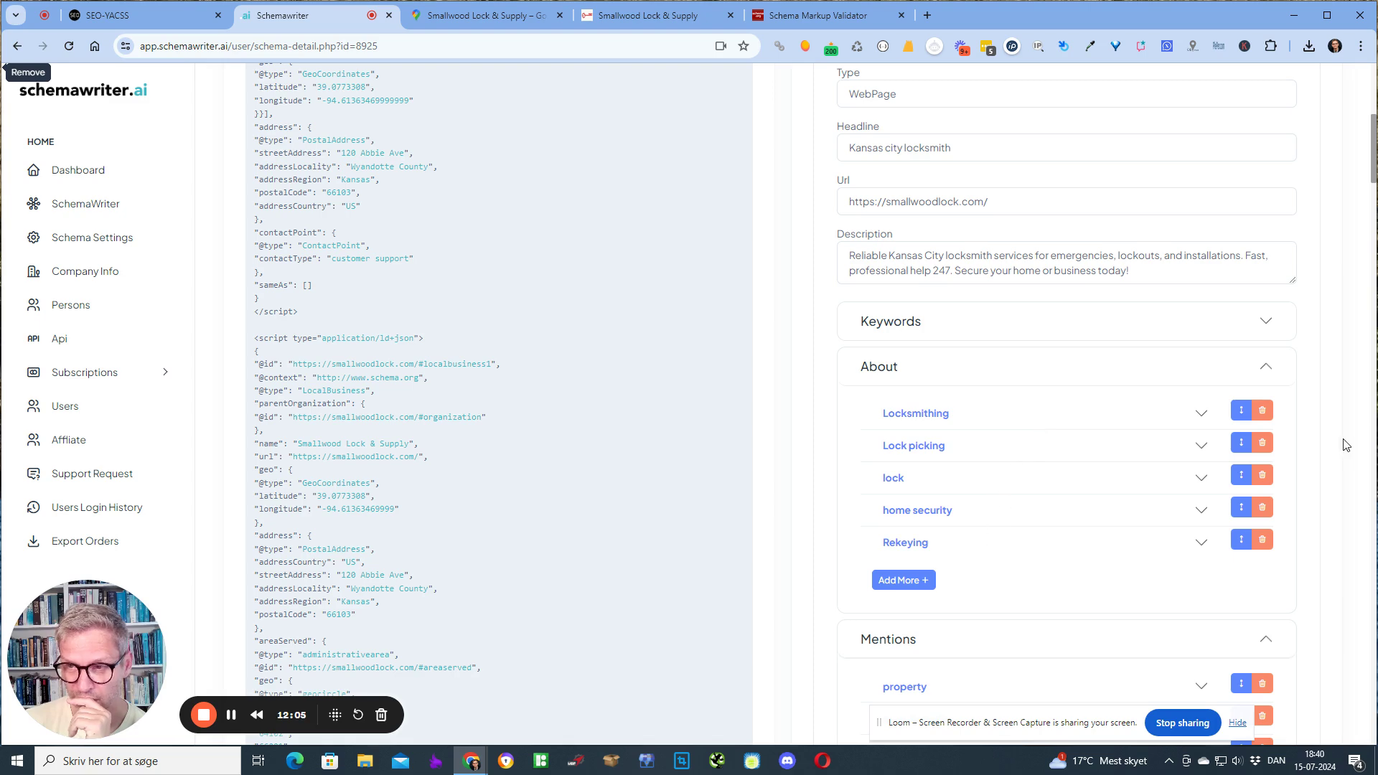
pyautogui.scroll(6, 1335, 445)
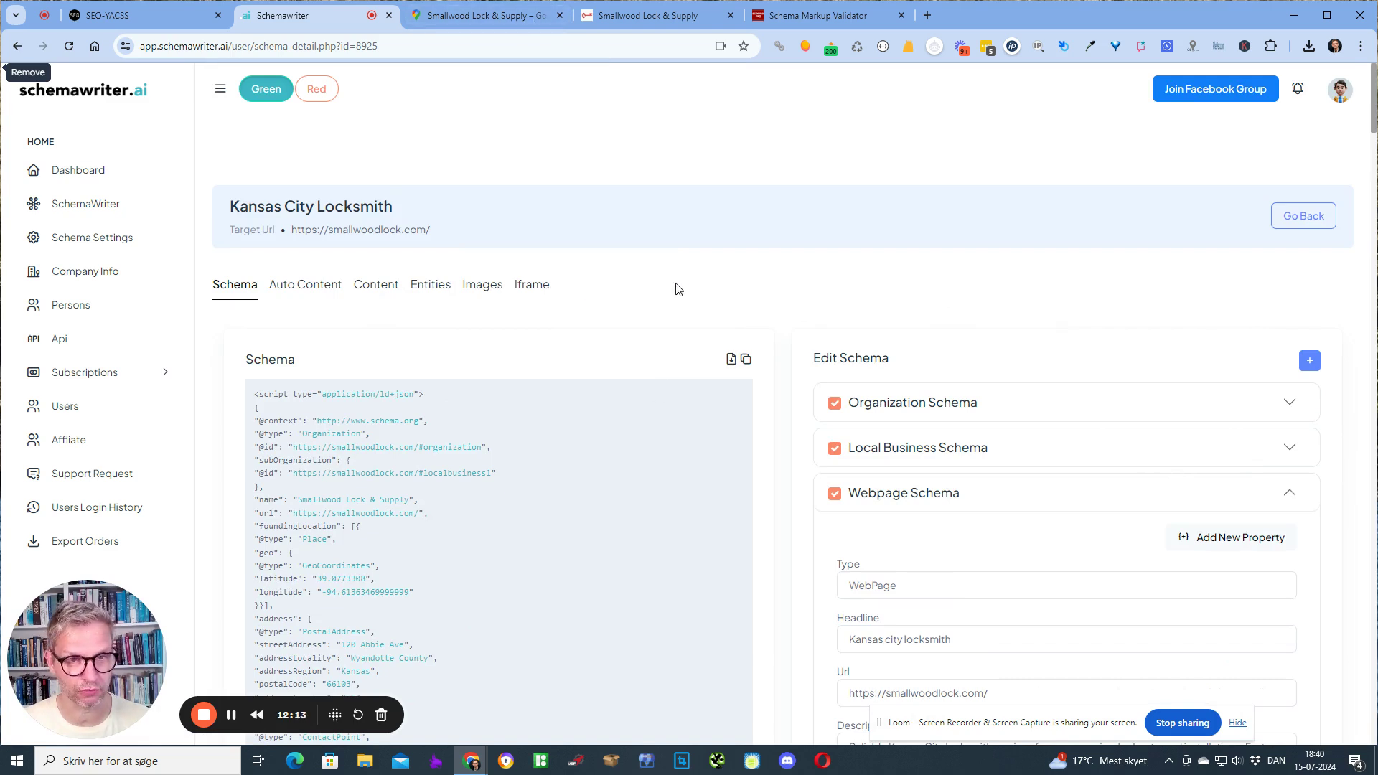
# Step: Glance at the iframe settings, then examine the report's page content and the suggested question-and-answer section
pyautogui.click(539, 290)
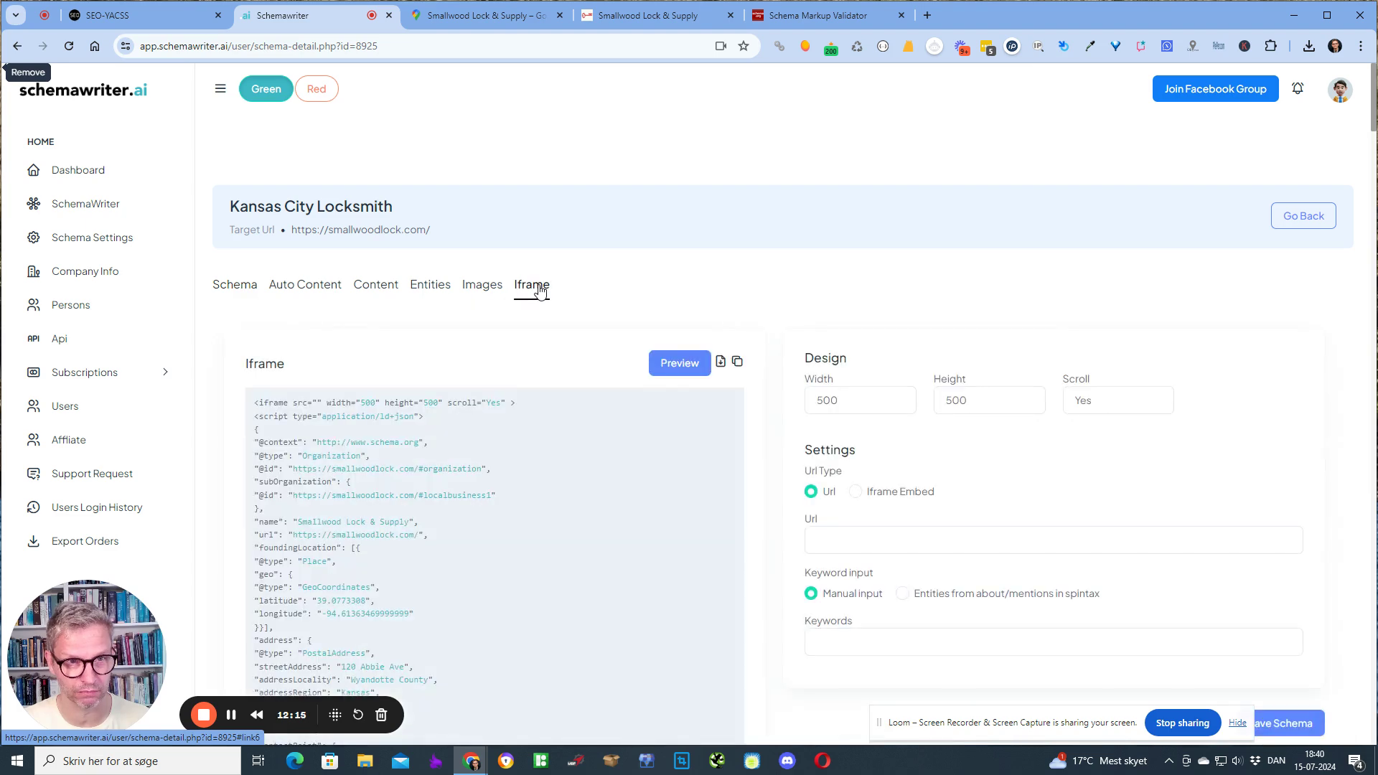
pyautogui.click(388, 289)
pyautogui.scroll(-10, 685, 434)
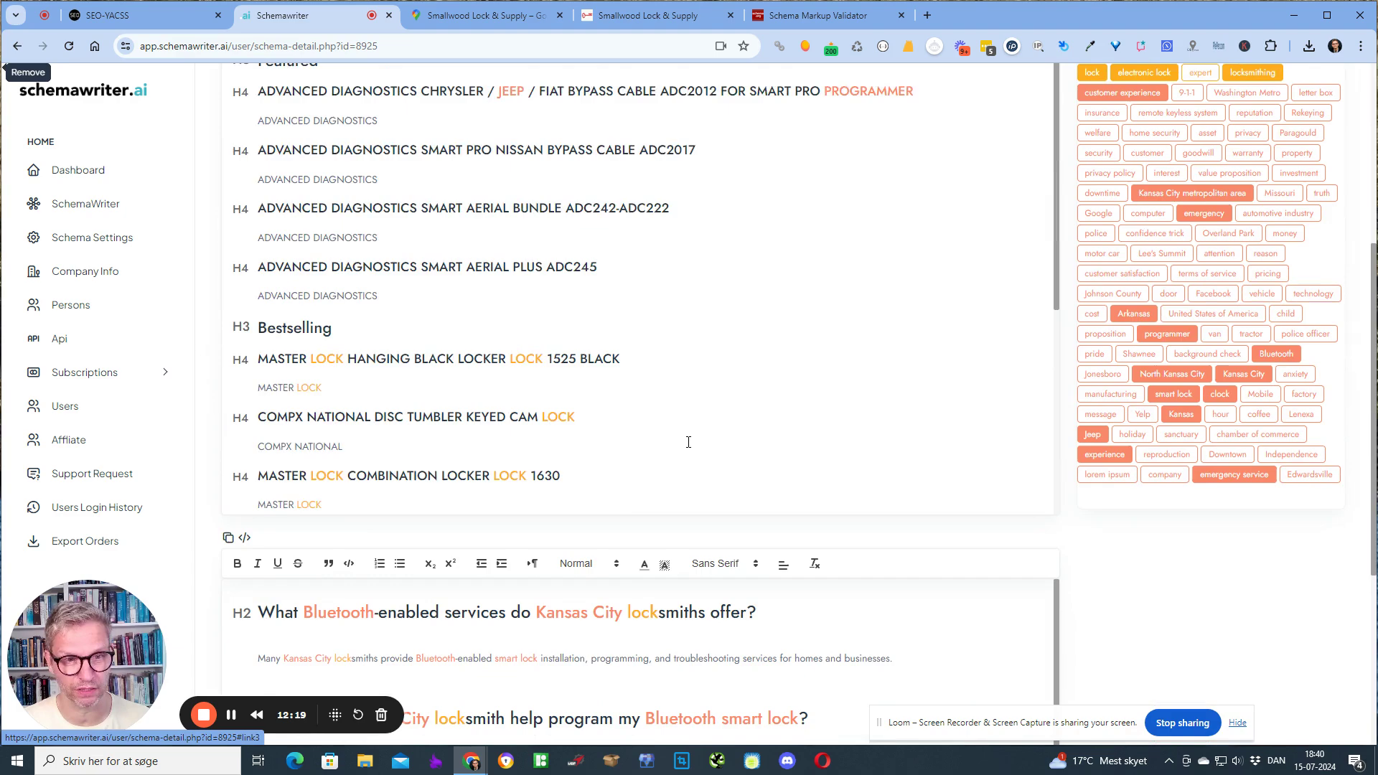
pyautogui.scroll(7, 695, 432)
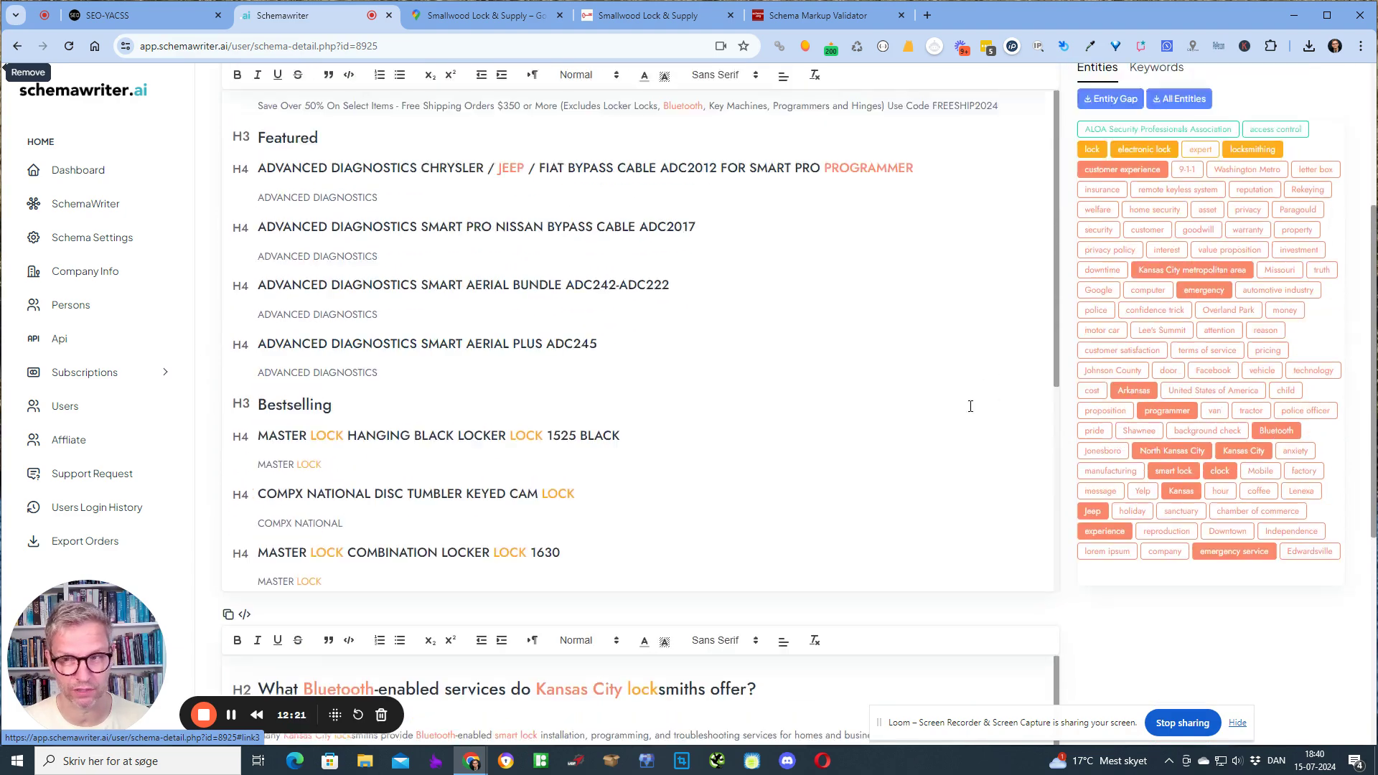
pyautogui.scroll(-9, 1345, 592)
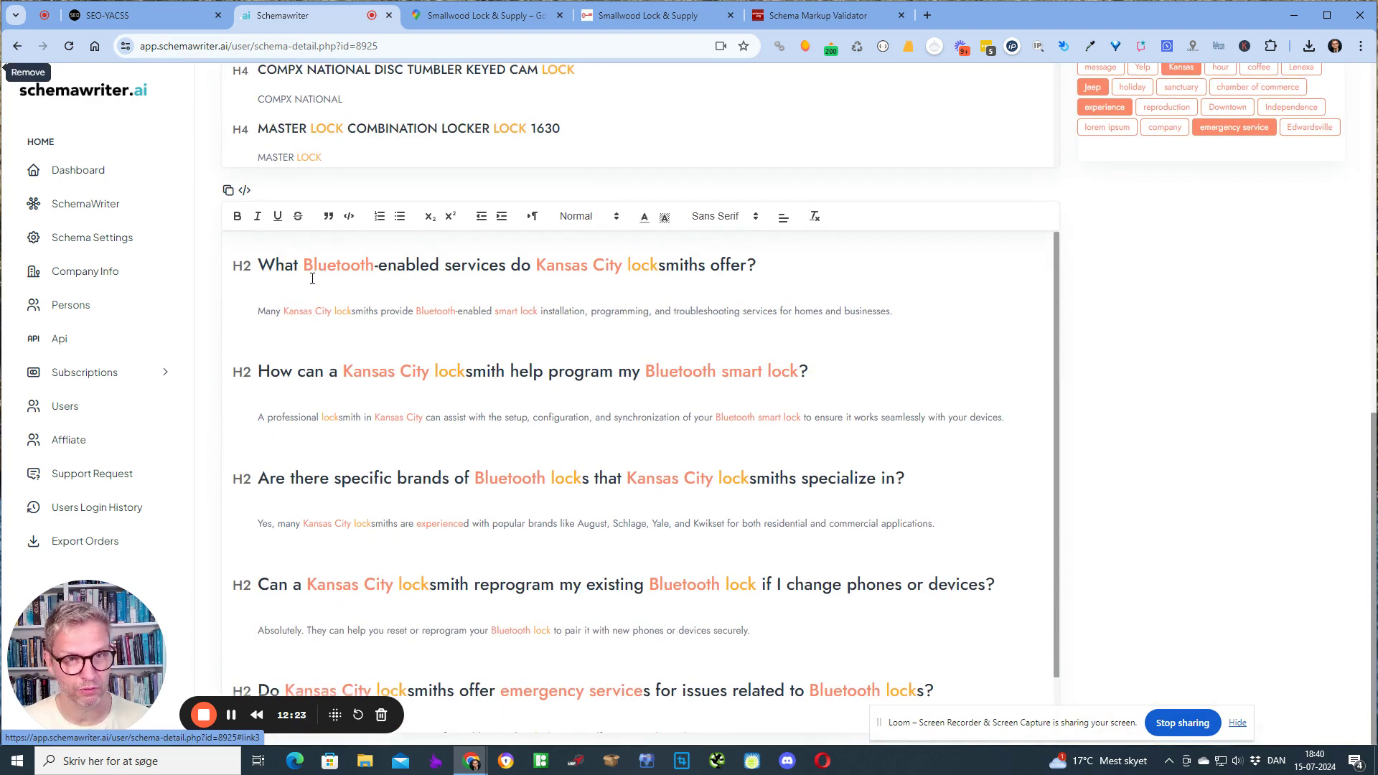
pyautogui.moveTo(312, 278); pyautogui.dragTo(488, 632)
pyautogui.scroll(8, 945, 595)
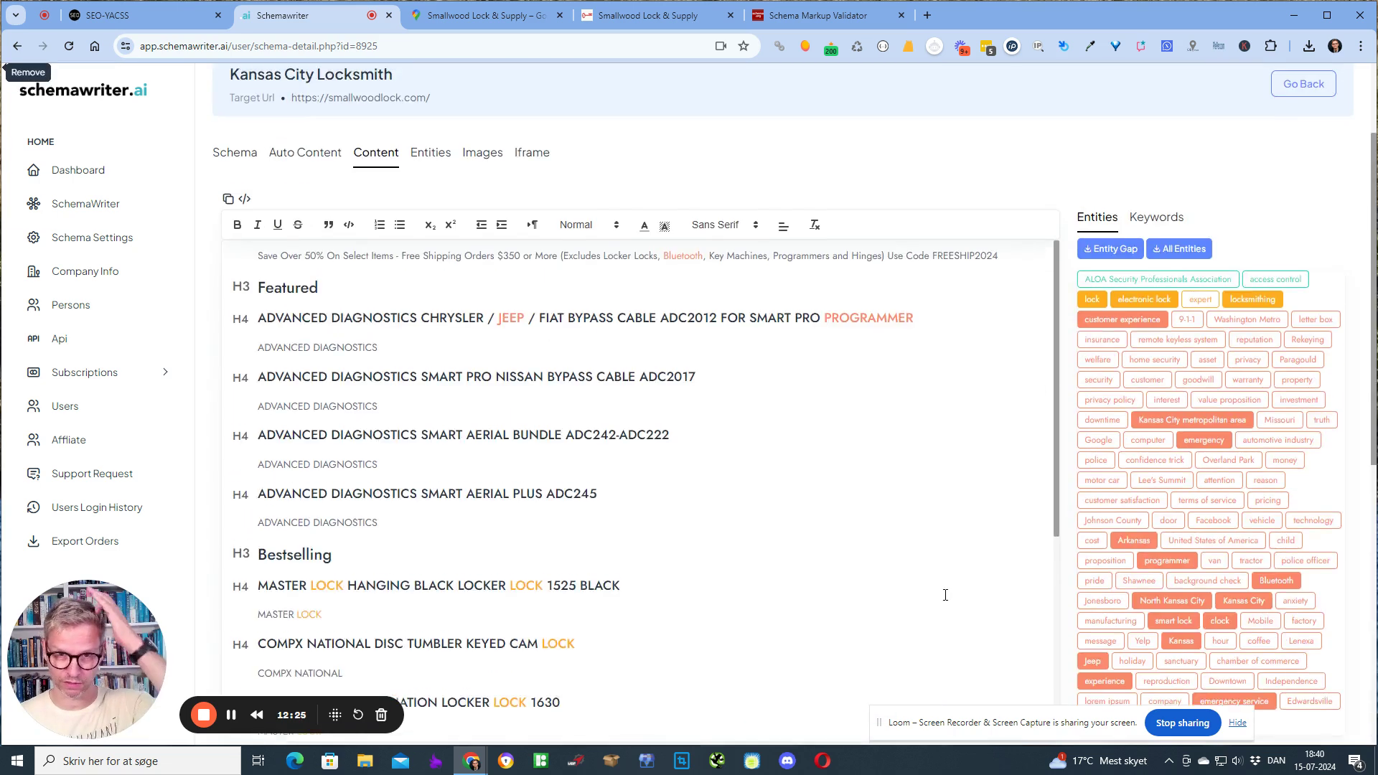
pyautogui.scroll(2, 945, 595)
# Step: View the auto-generated content and the entities overview, then open the iframe generator
pyautogui.click(306, 285)
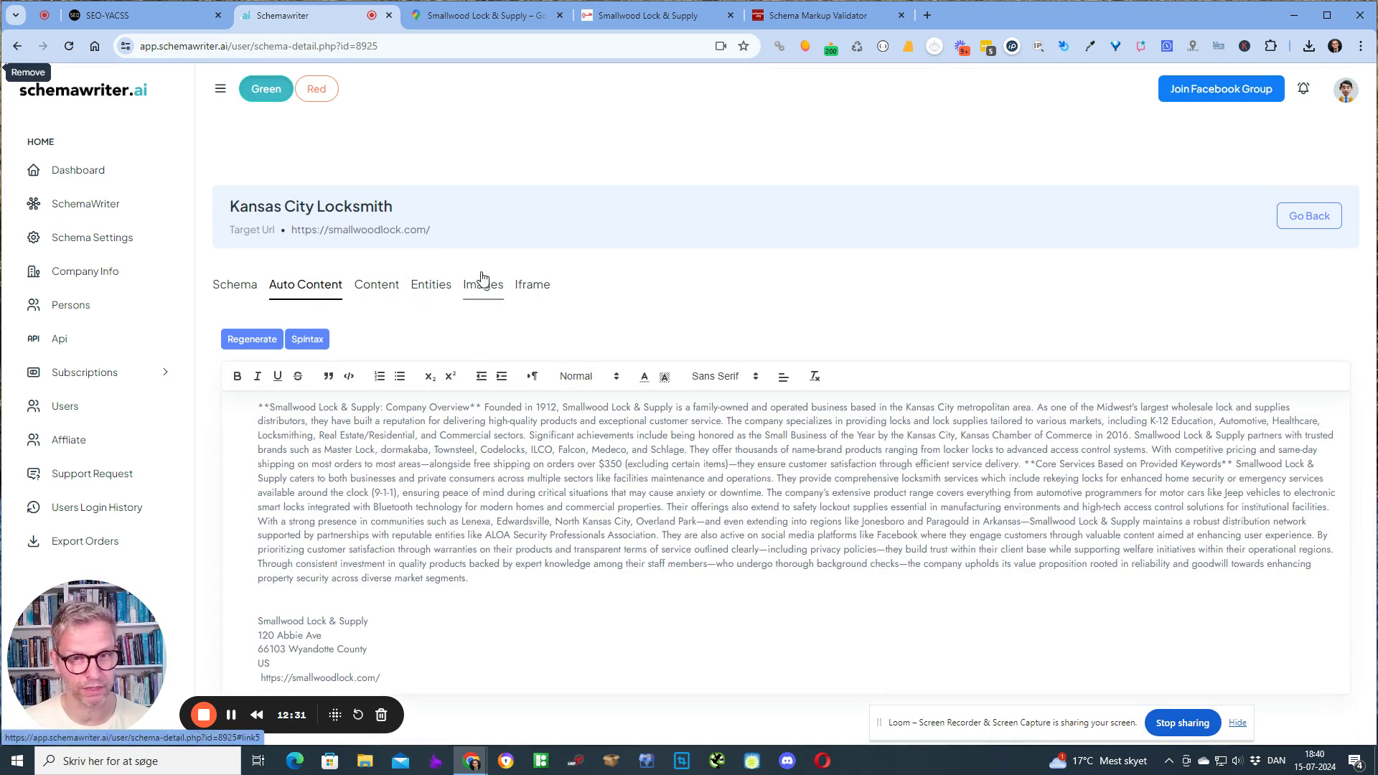
pyautogui.click(438, 287)
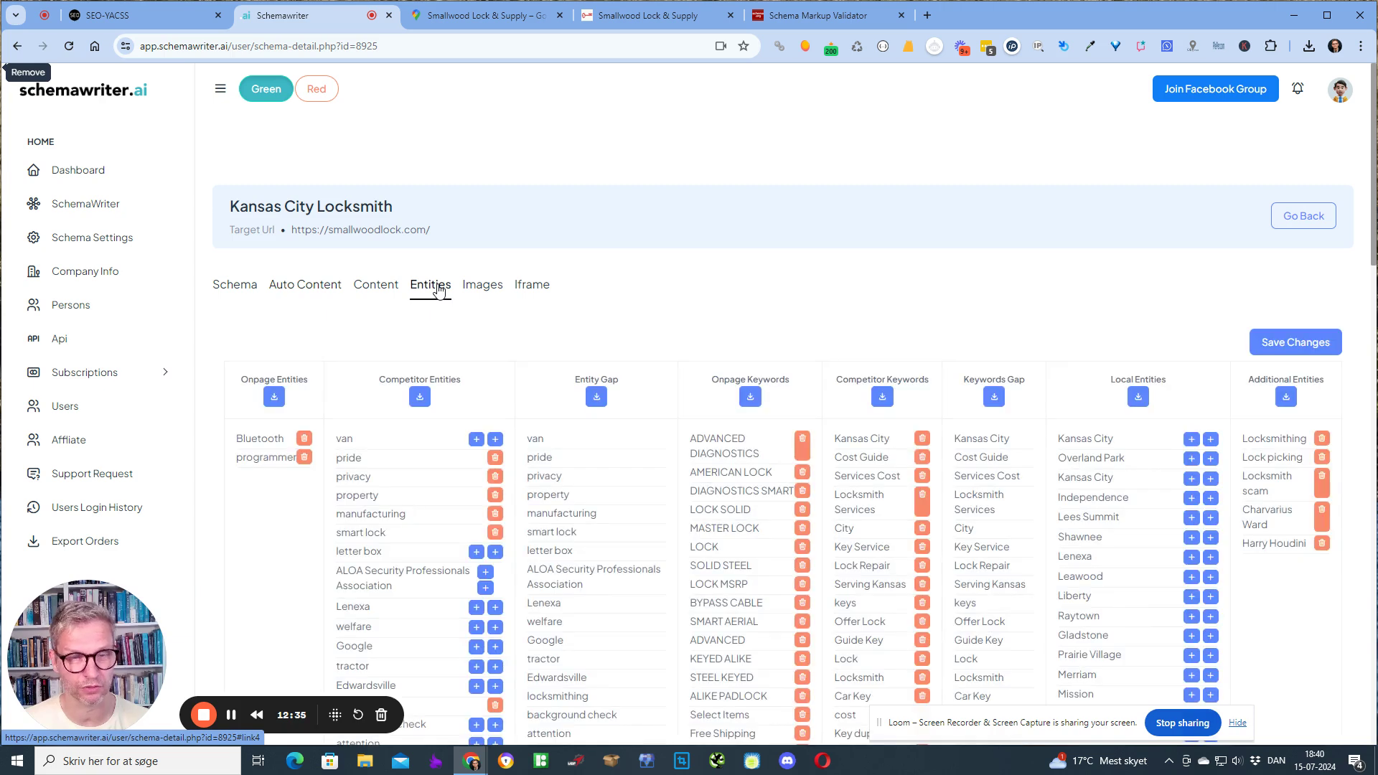
pyautogui.click(532, 287)
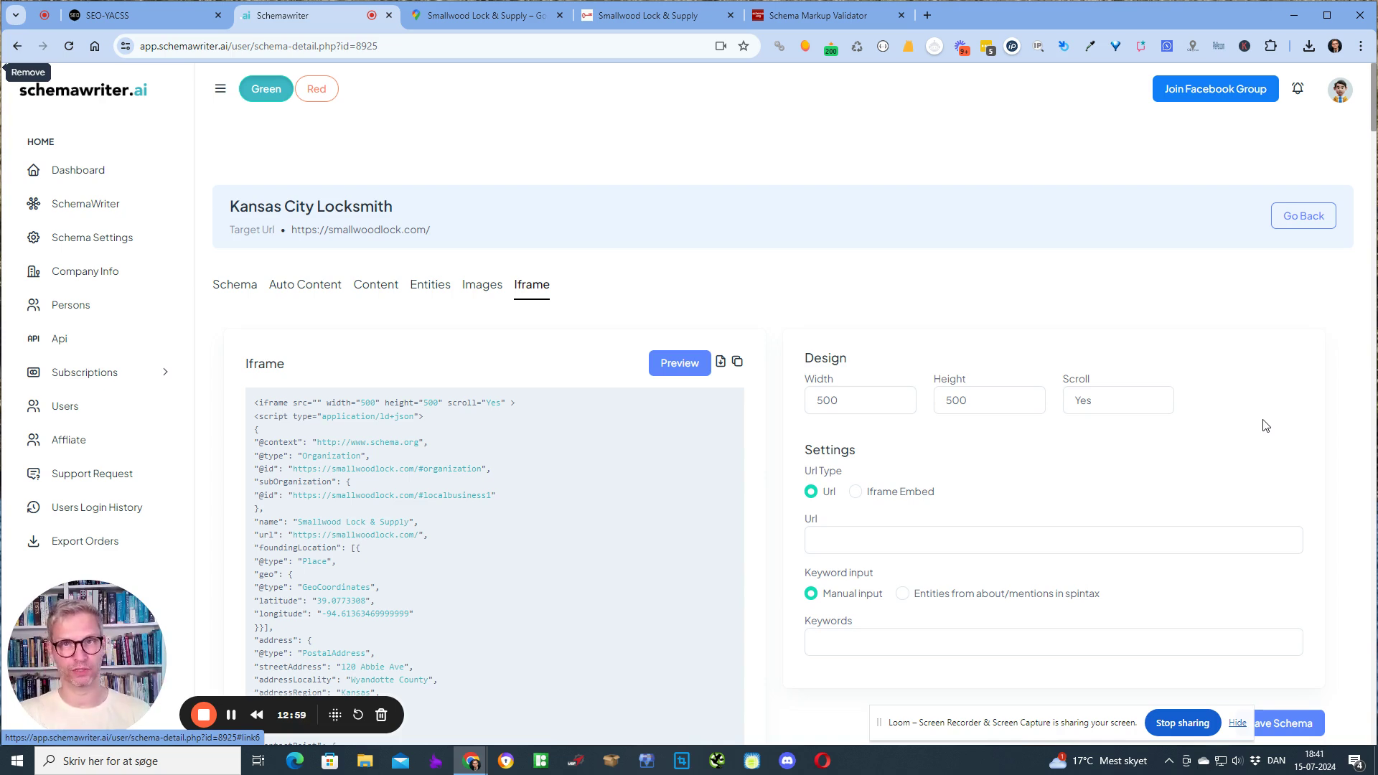
# Step: Switch to Google Maps and copy the medium-size map embed HTML for Smallwood Lock & Supply
pyautogui.click(440, 15)
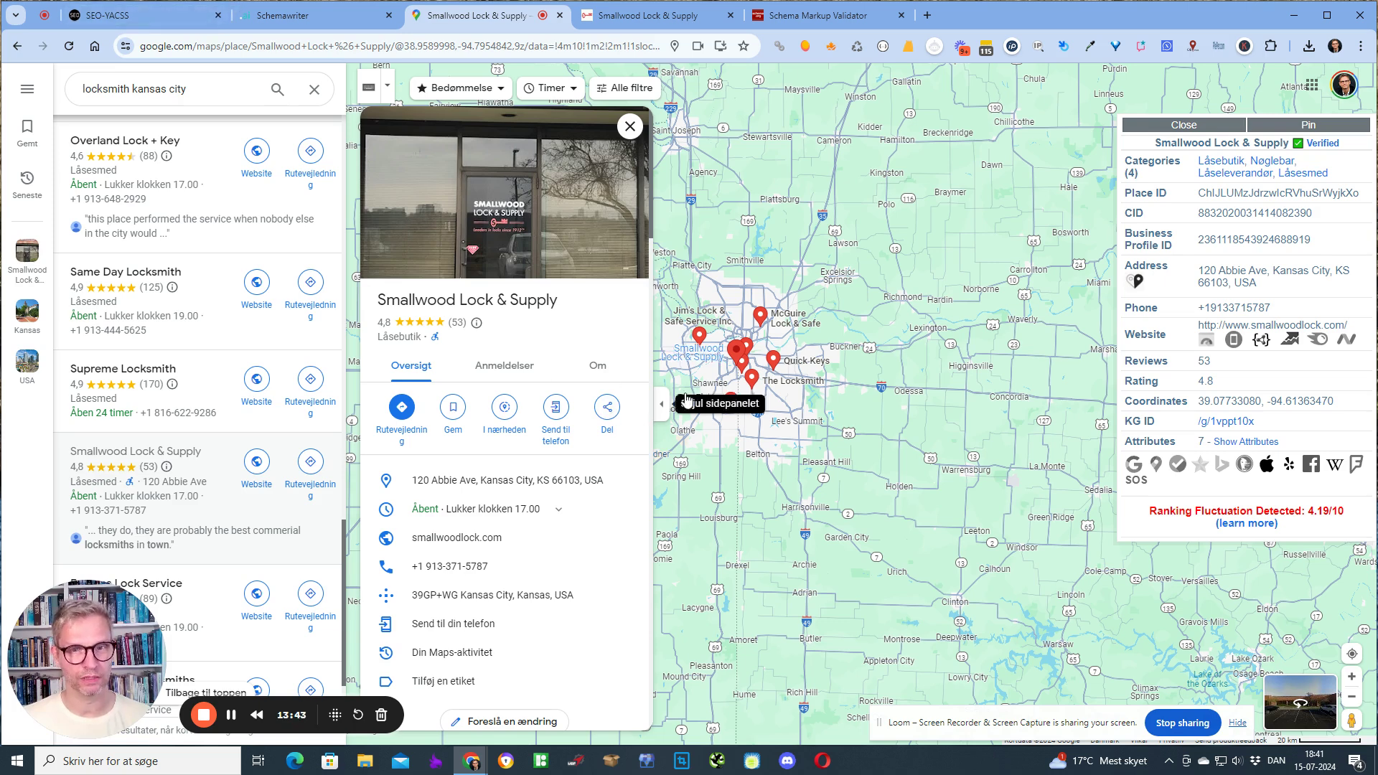
pyautogui.click(607, 407)
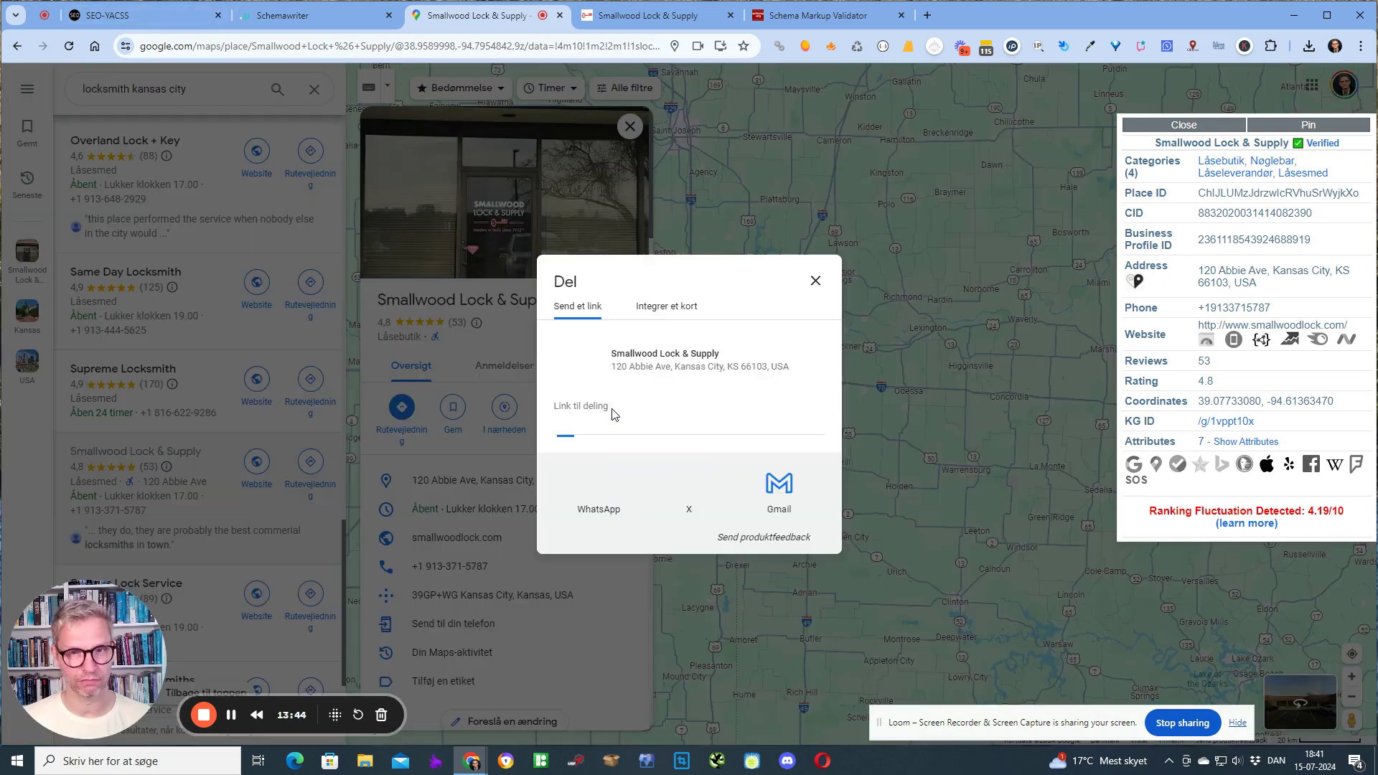
pyautogui.click(662, 310)
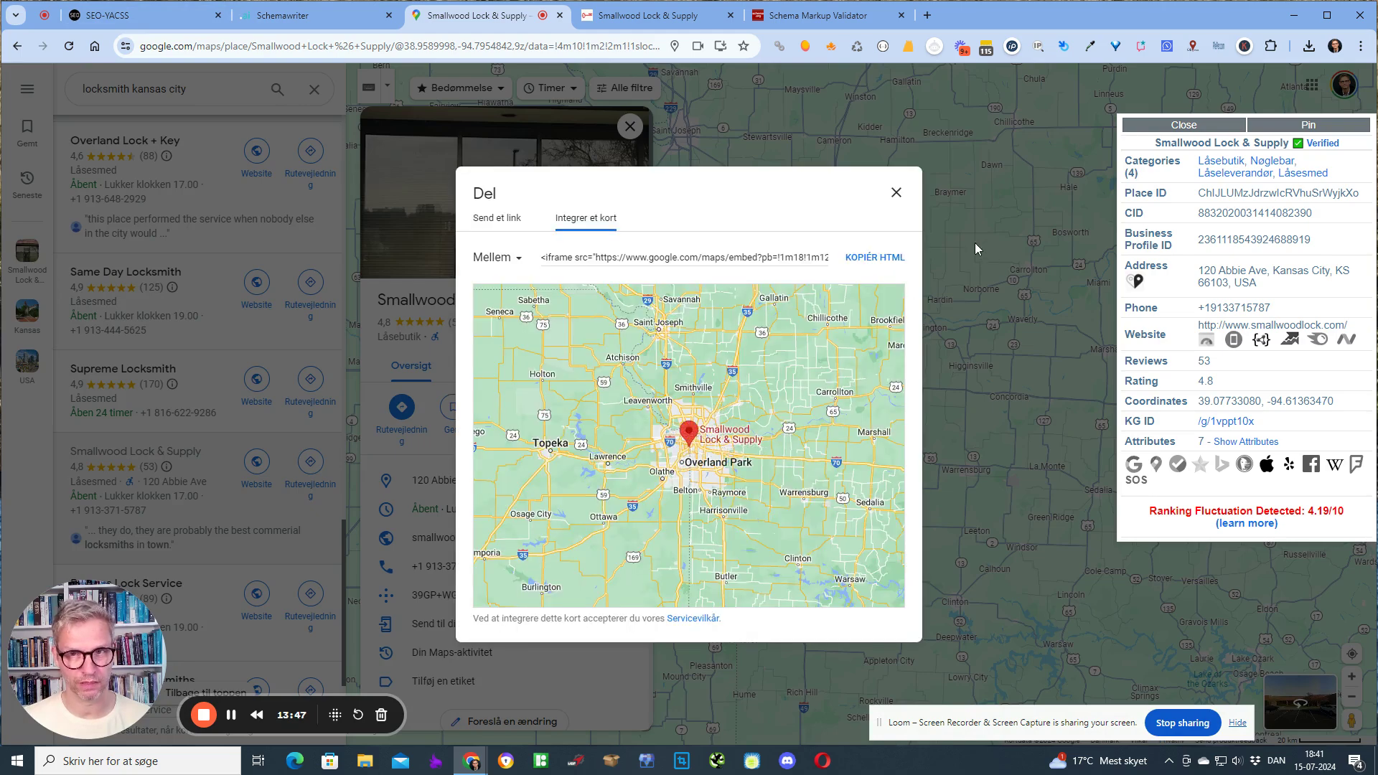
pyautogui.click(894, 260)
# Step: Open Notepad, paste the map embed code and widen the window to read it
pyautogui.press('super')
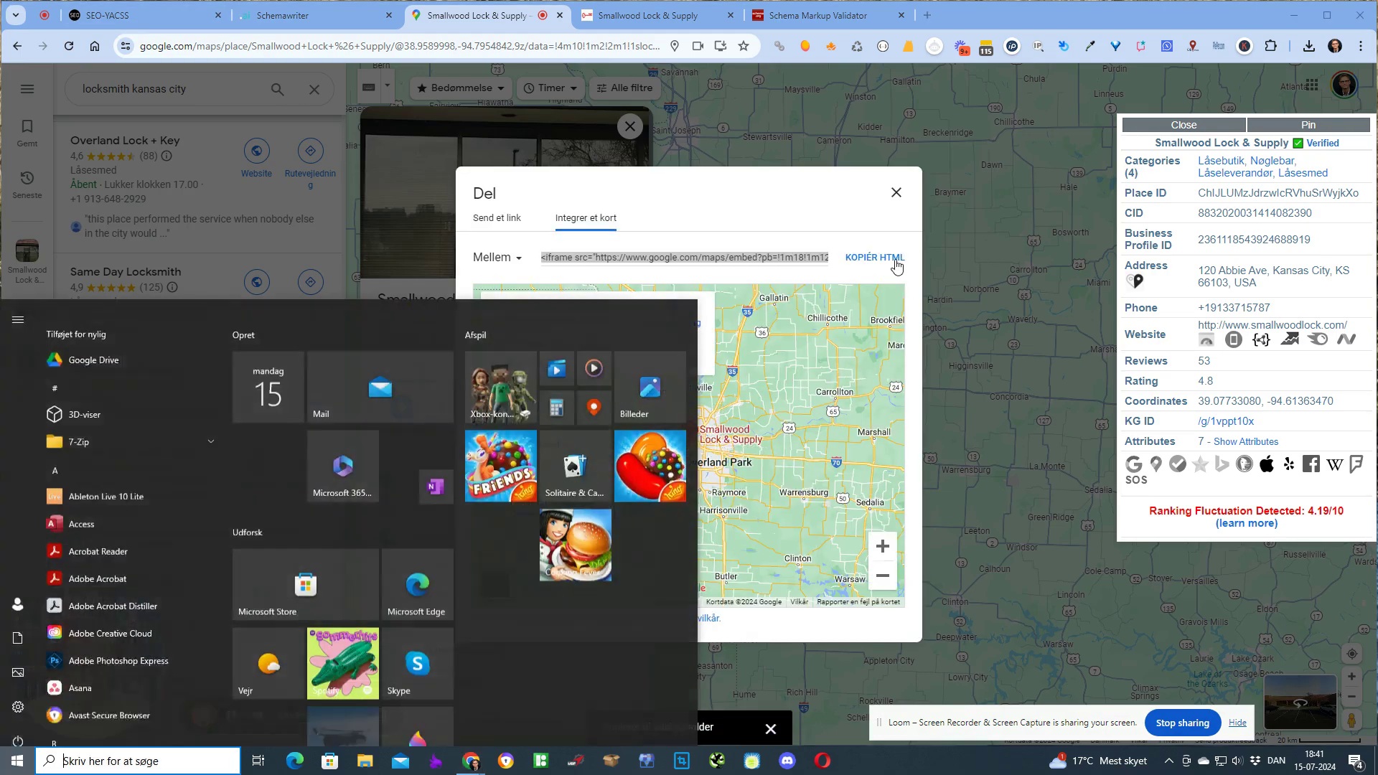
pyautogui.write('notepad')
pyautogui.press('Return')
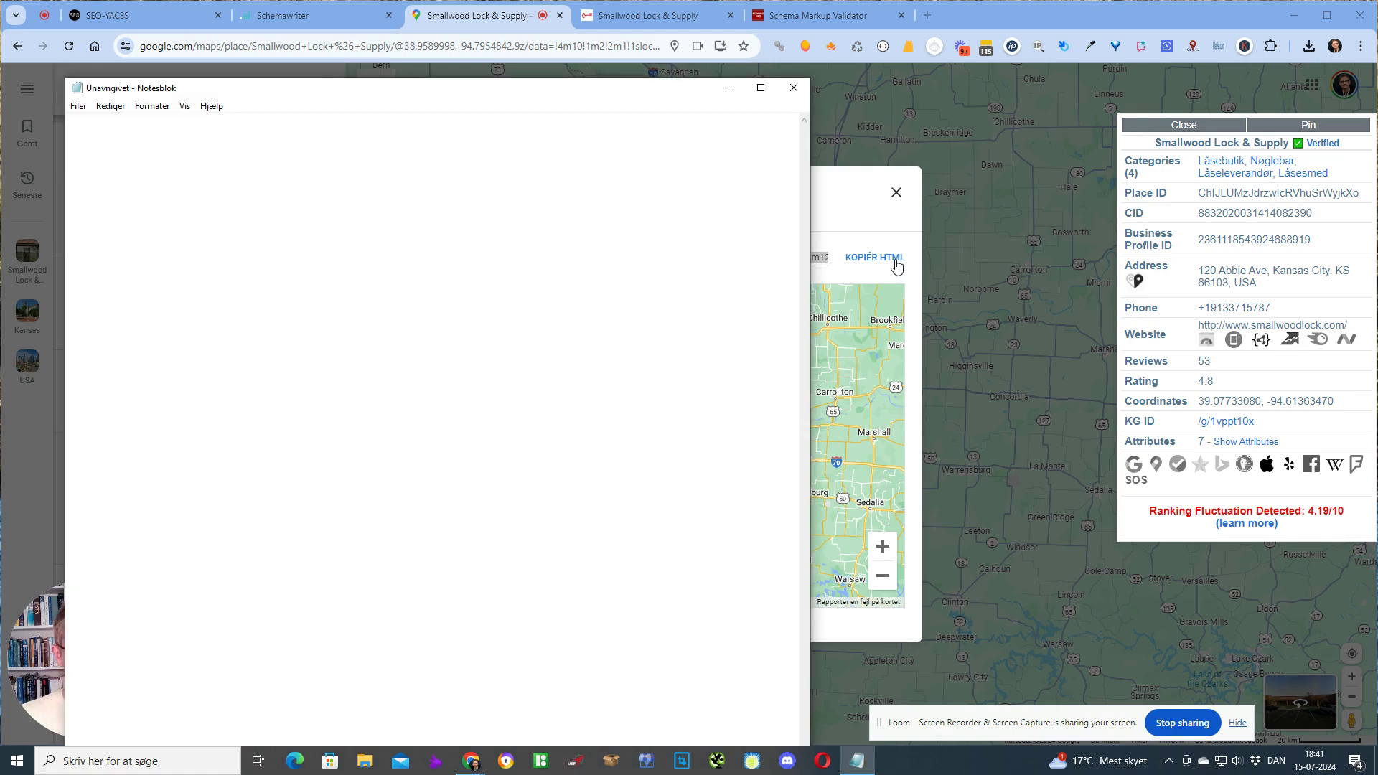
pyautogui.hotkey('ctrl', 'v')
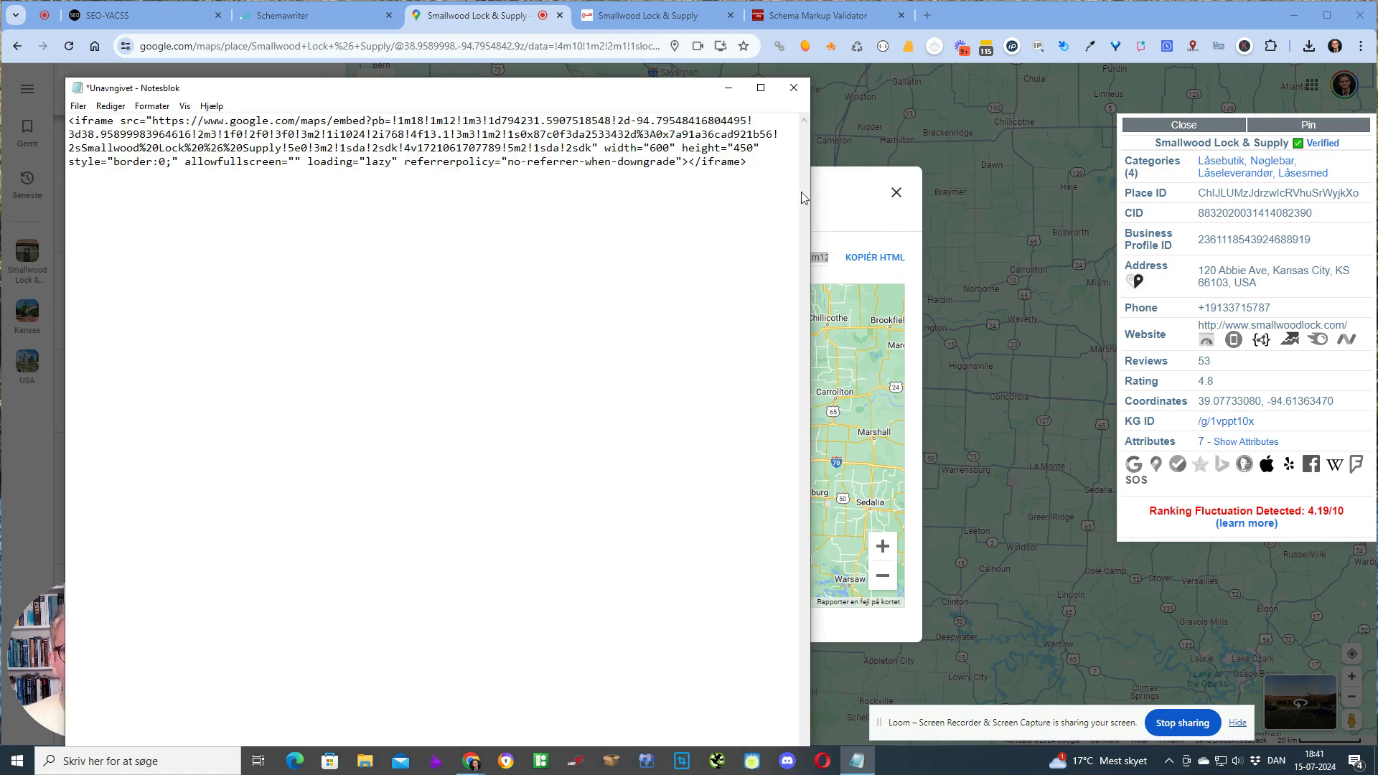
pyautogui.moveTo(812, 197); pyautogui.dragTo(1311, 196)
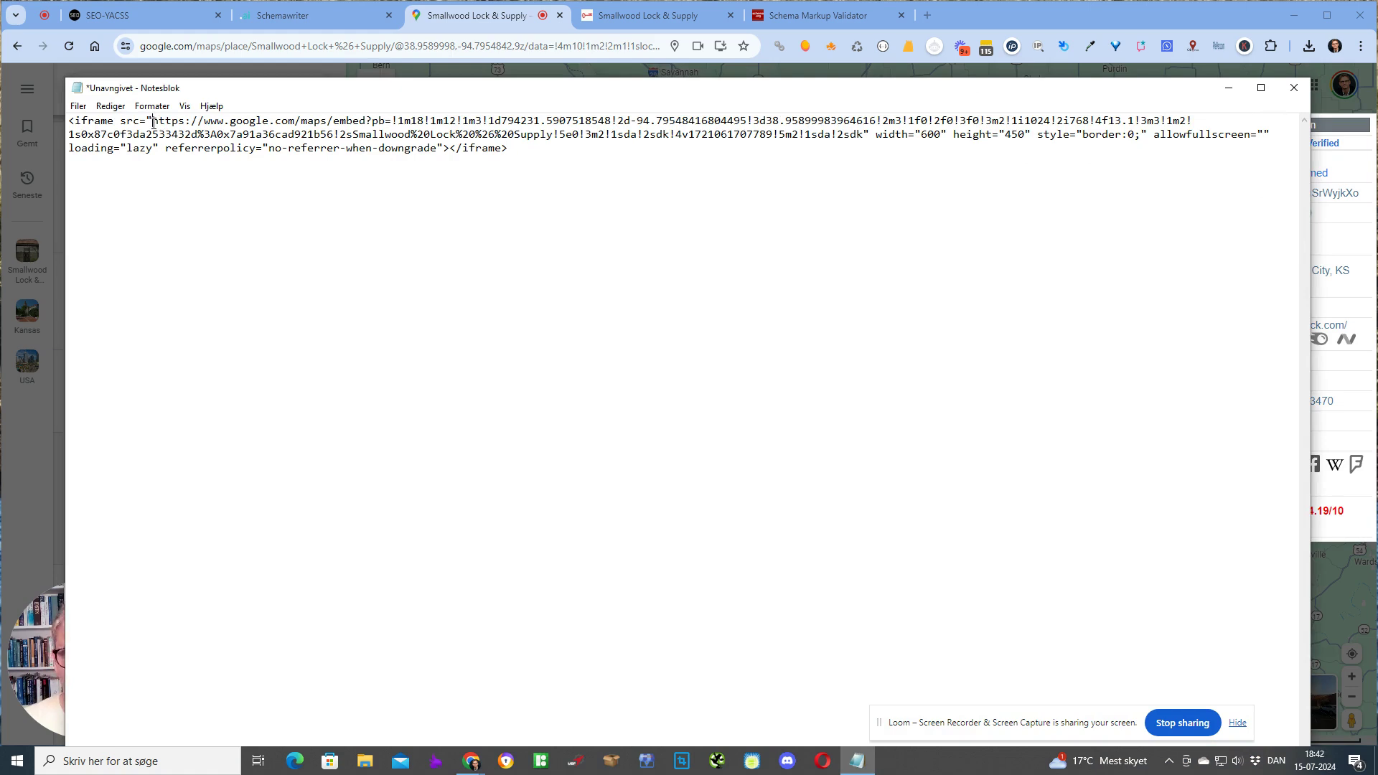
# Step: Copy the src URL from the embed code into Schemawriter's iframe Url setting and preview the iframe
pyautogui.moveTo(153, 122); pyautogui.dragTo(864, 135)
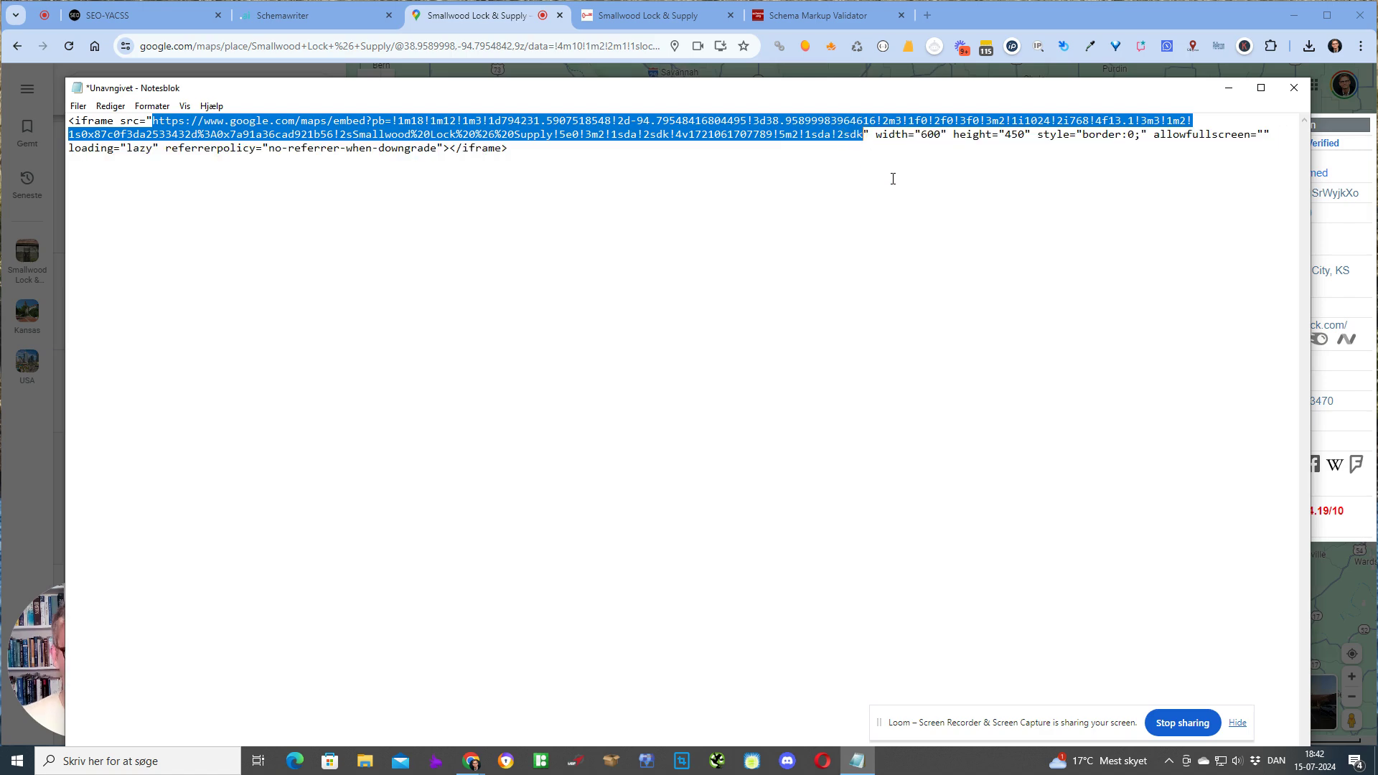
pyautogui.click(316, 16)
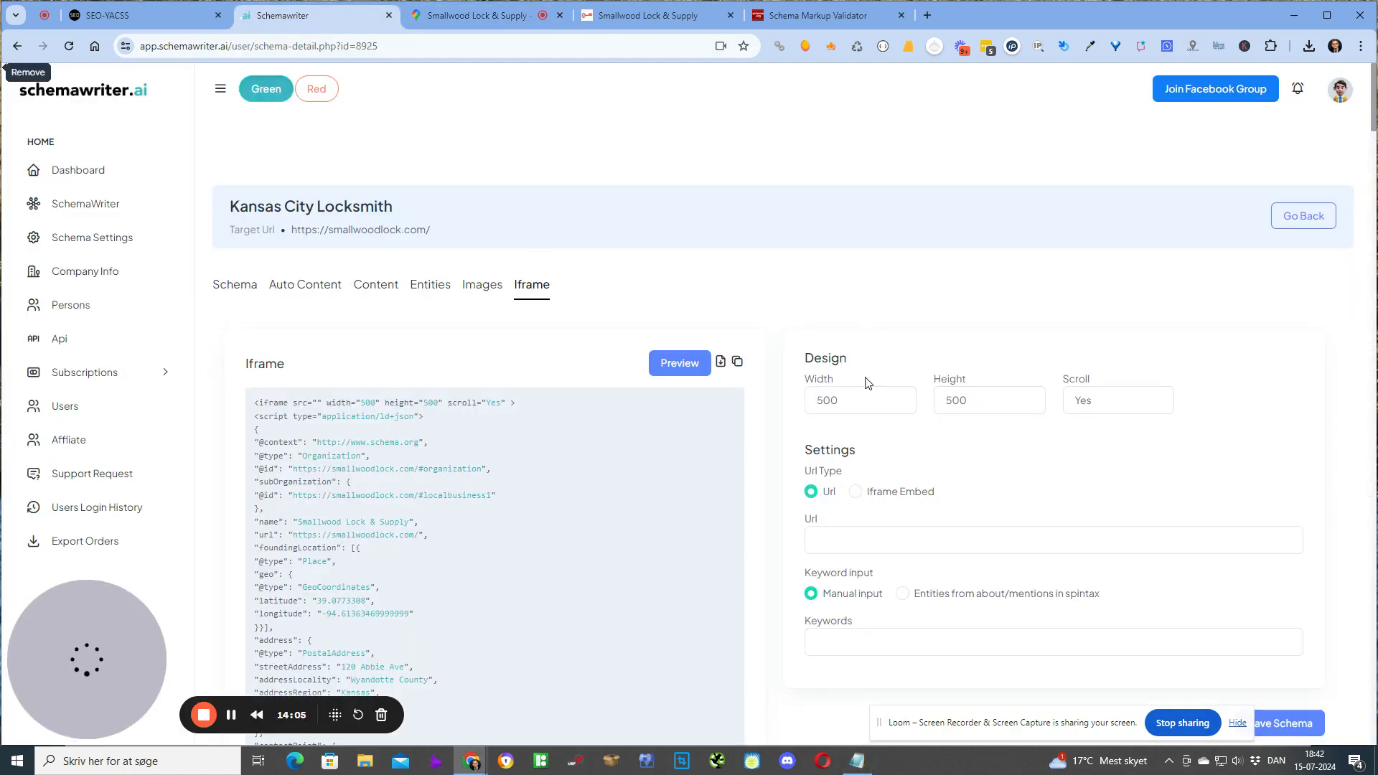
pyautogui.click(896, 544)
pyautogui.hotkey('ctrl', 'v')
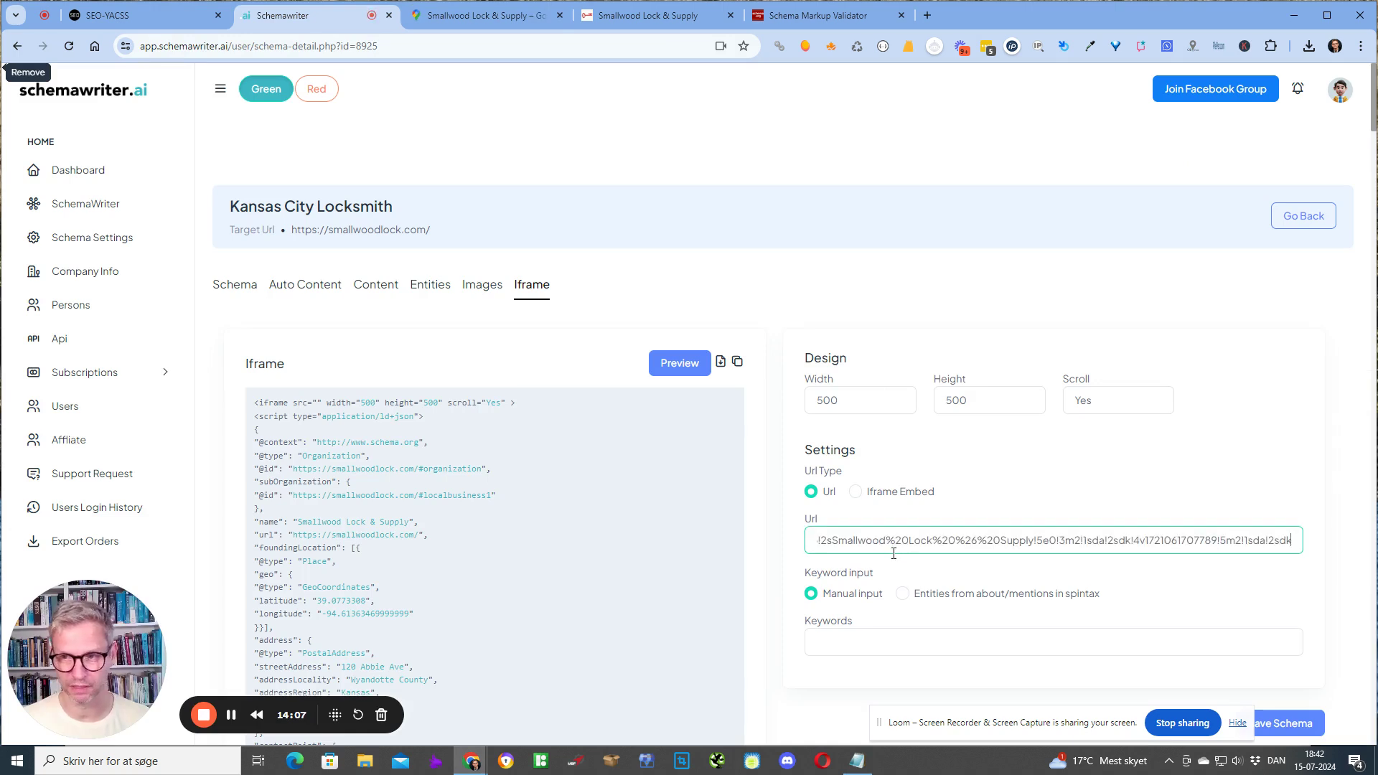
pyautogui.scroll(-3, 894, 549)
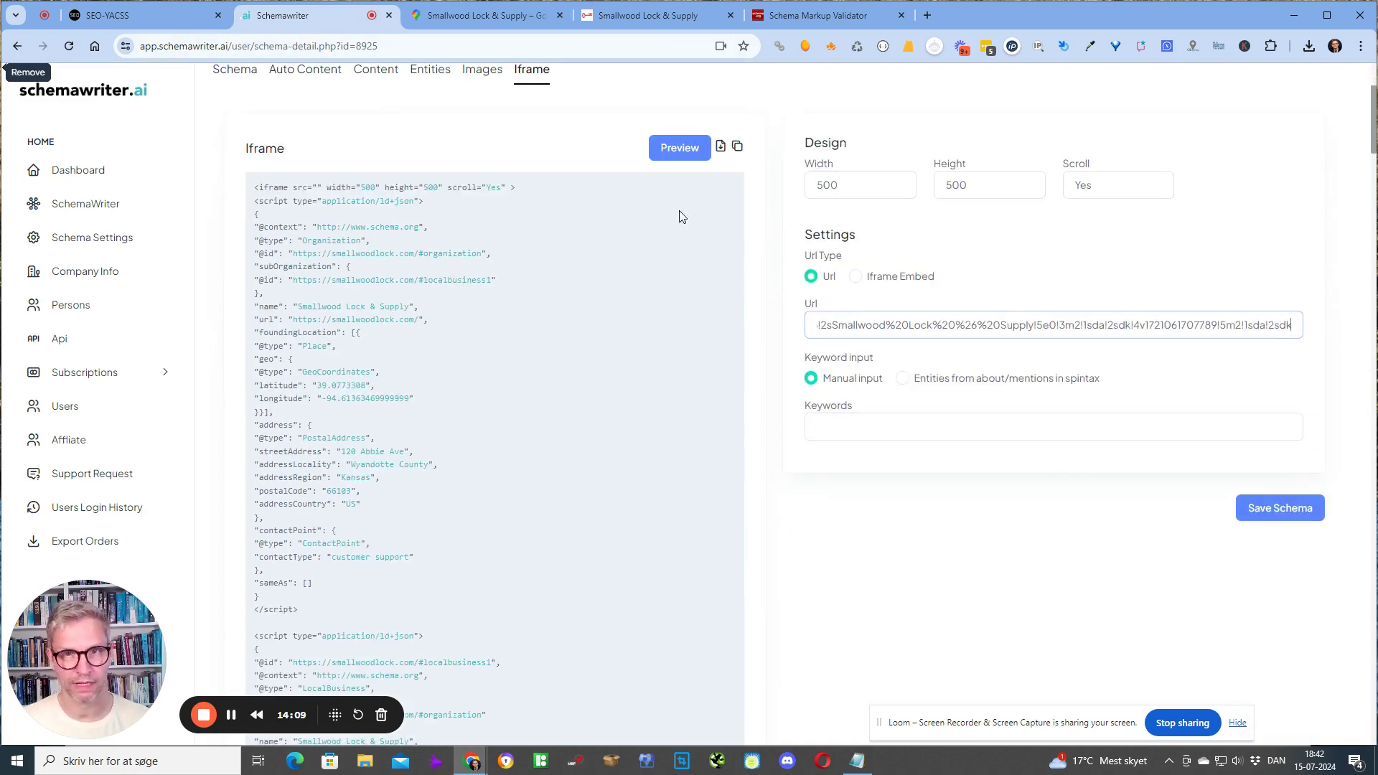
pyautogui.click(680, 147)
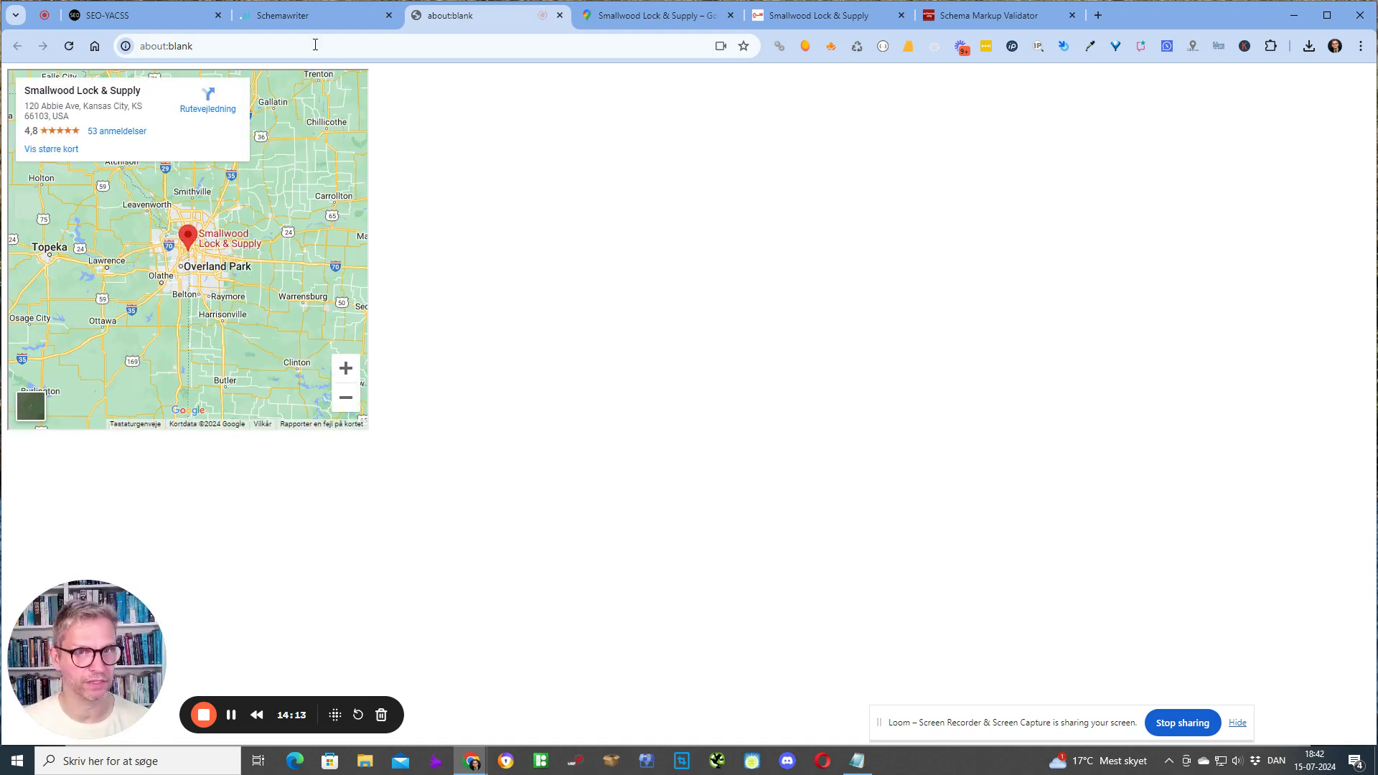
# Step: Return to Schemawriter and set the iframe's width and height to 400 each
pyautogui.click(321, 14)
pyautogui.click(852, 187)
pyautogui.moveTo(852, 187); pyautogui.dragTo(810, 192)
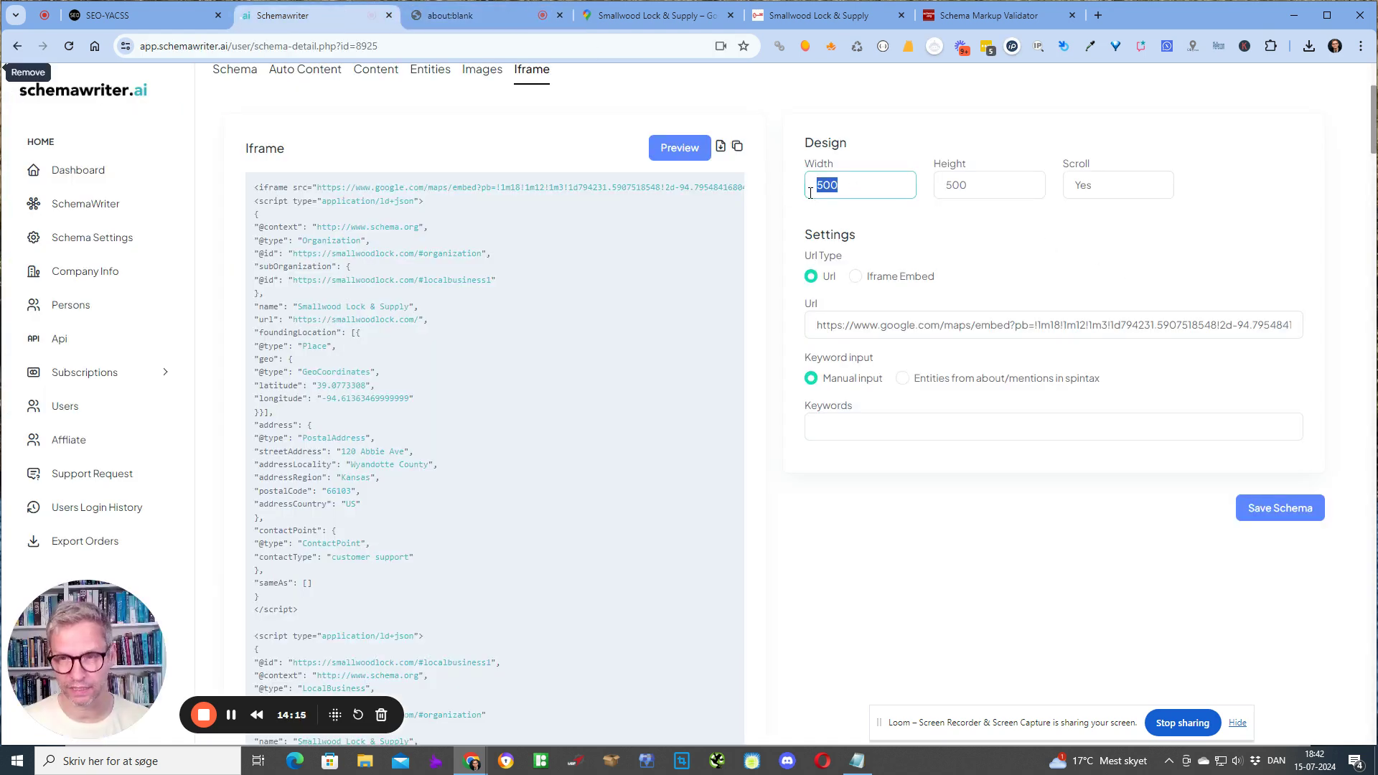
pyautogui.write('400')
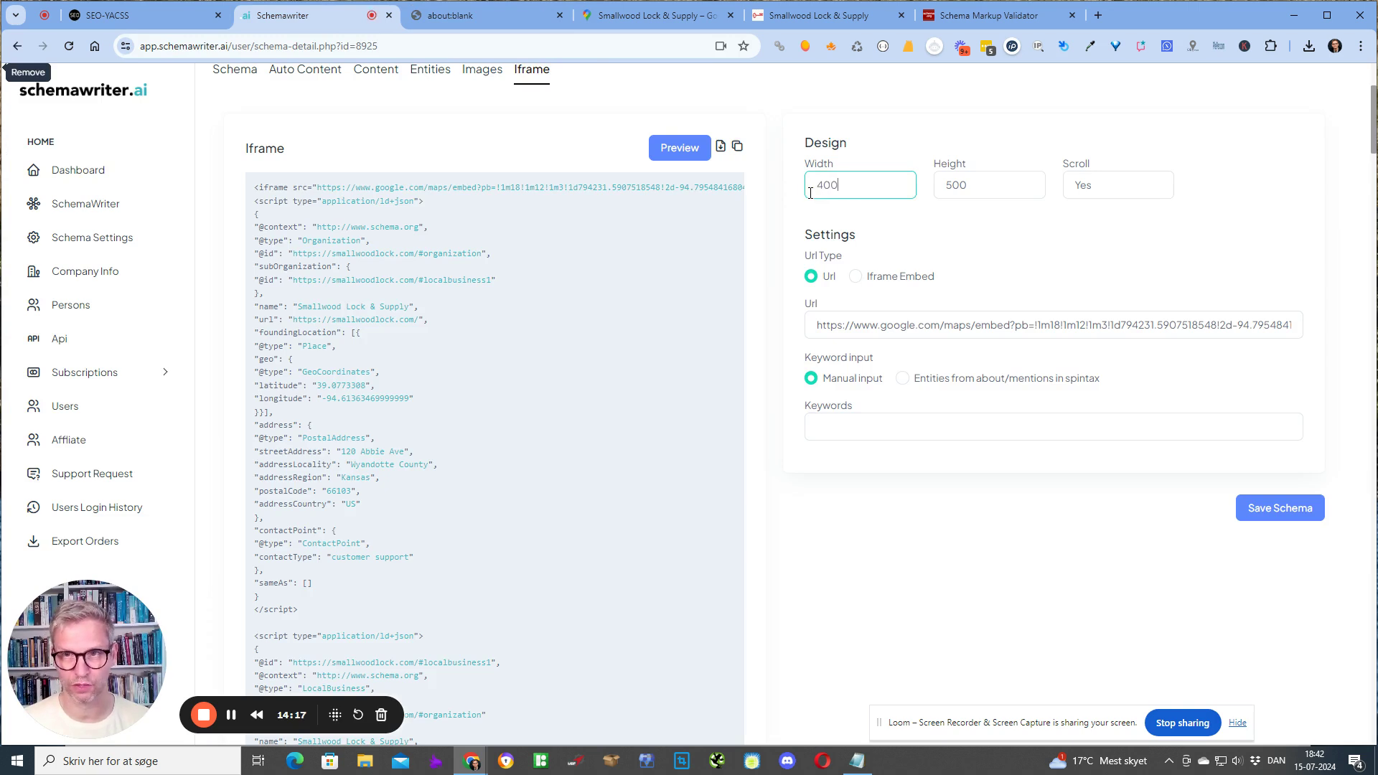
pyautogui.press('Tab')
pyautogui.write('400')
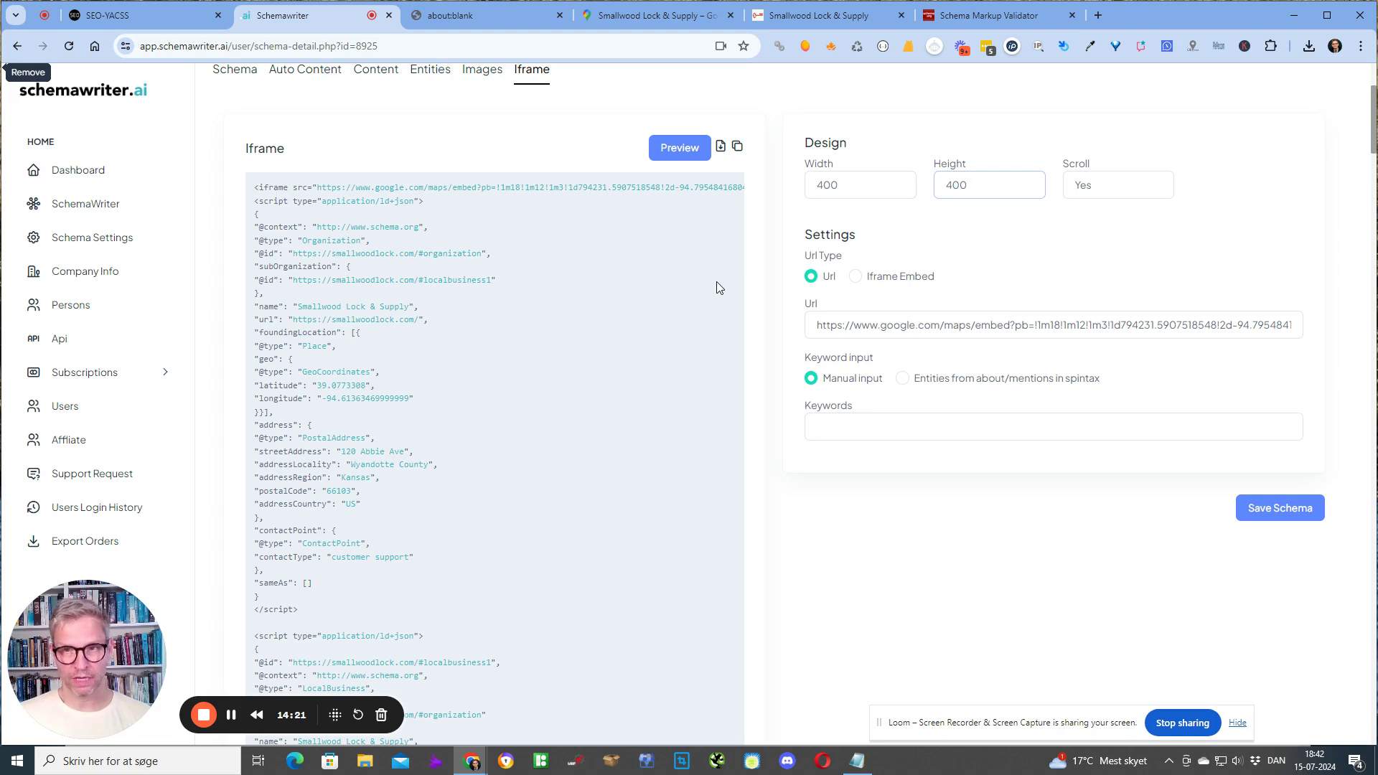
# Step: Enter "locksmith" as the iframe's keyword using manual input
pyautogui.moveTo(876, 359); pyautogui.dragTo(811, 361)
pyautogui.click(824, 423)
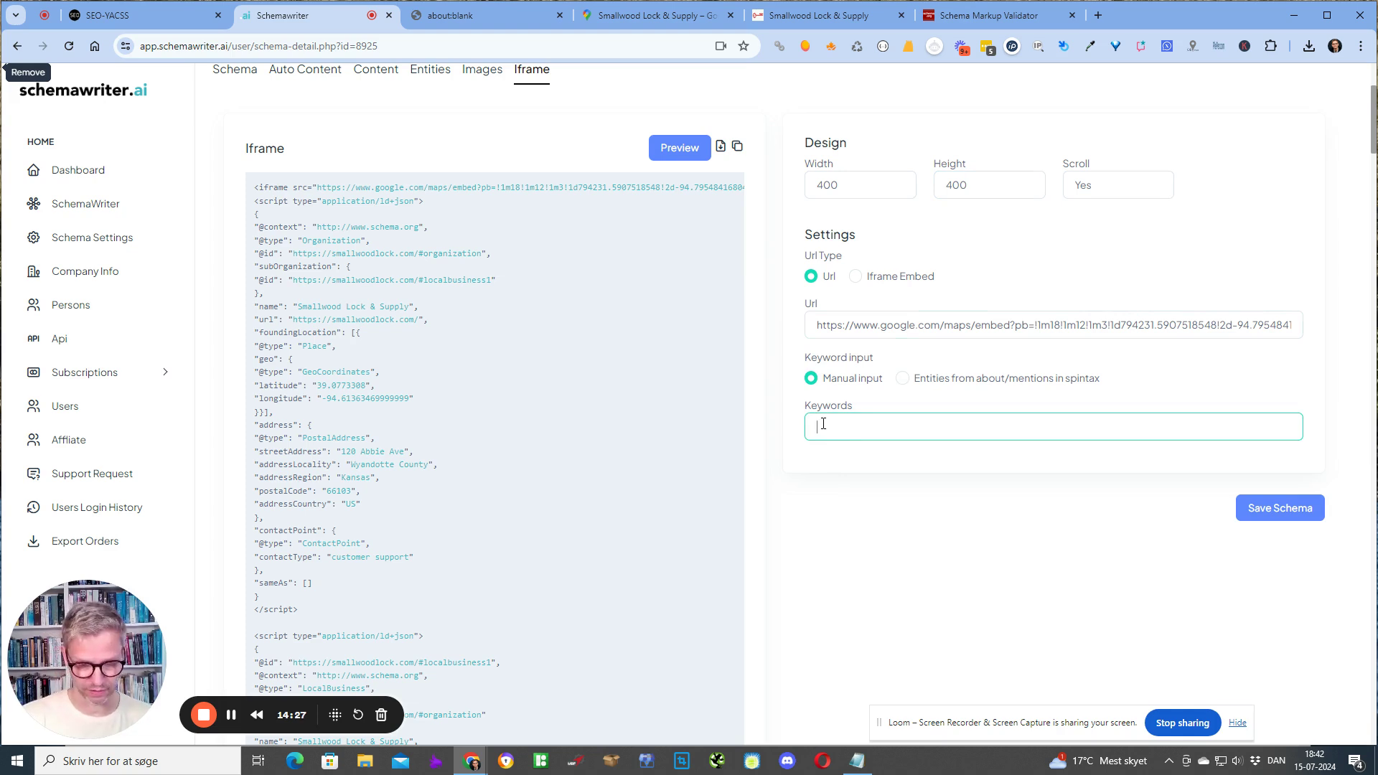
pyautogui.write('locksmith')
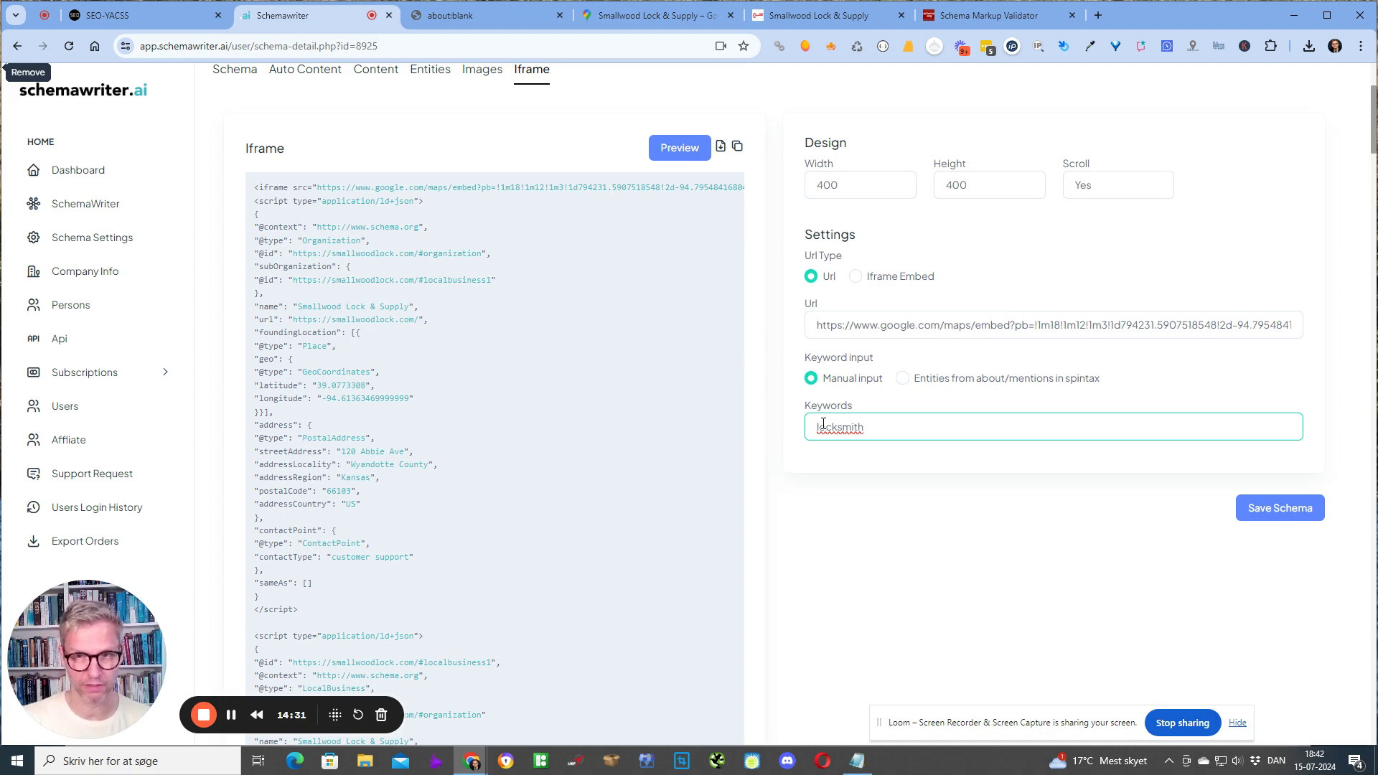
pyautogui.click(748, 295)
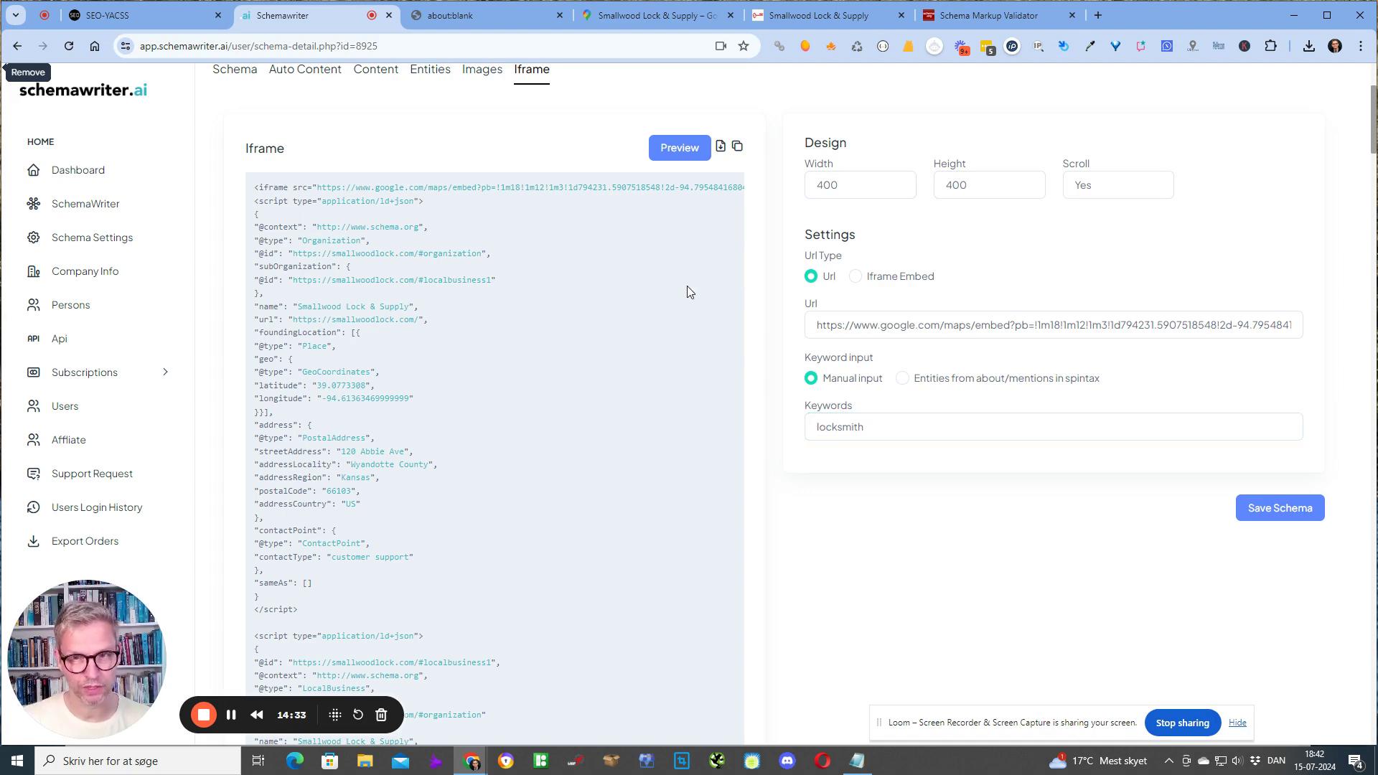
# Step: Examine the end of the generated iframe code around the keyword and the closing iframe tag
pyautogui.scroll(-10, 689, 293)
pyautogui.scroll(-10, 703, 313)
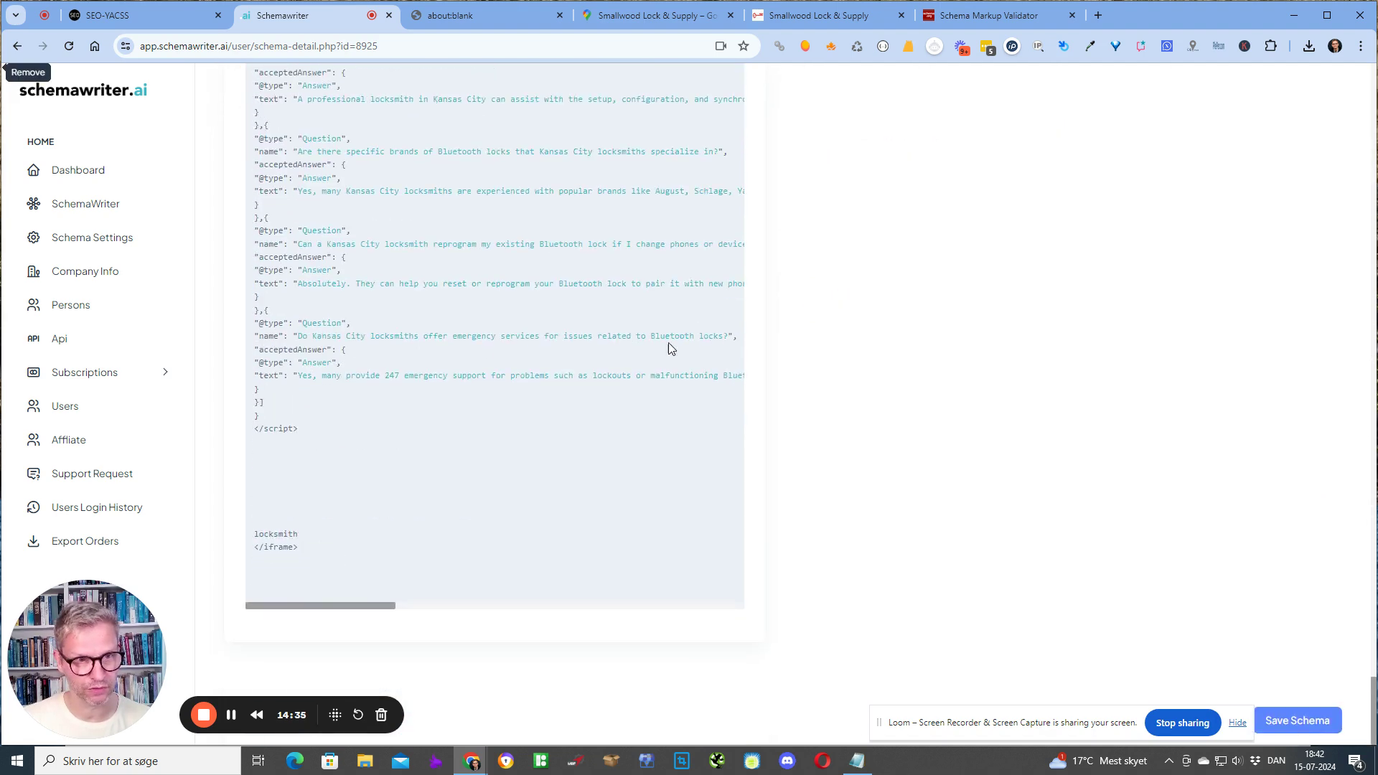
pyautogui.moveTo(299, 535); pyautogui.dragTo(254, 542)
pyautogui.click(288, 522)
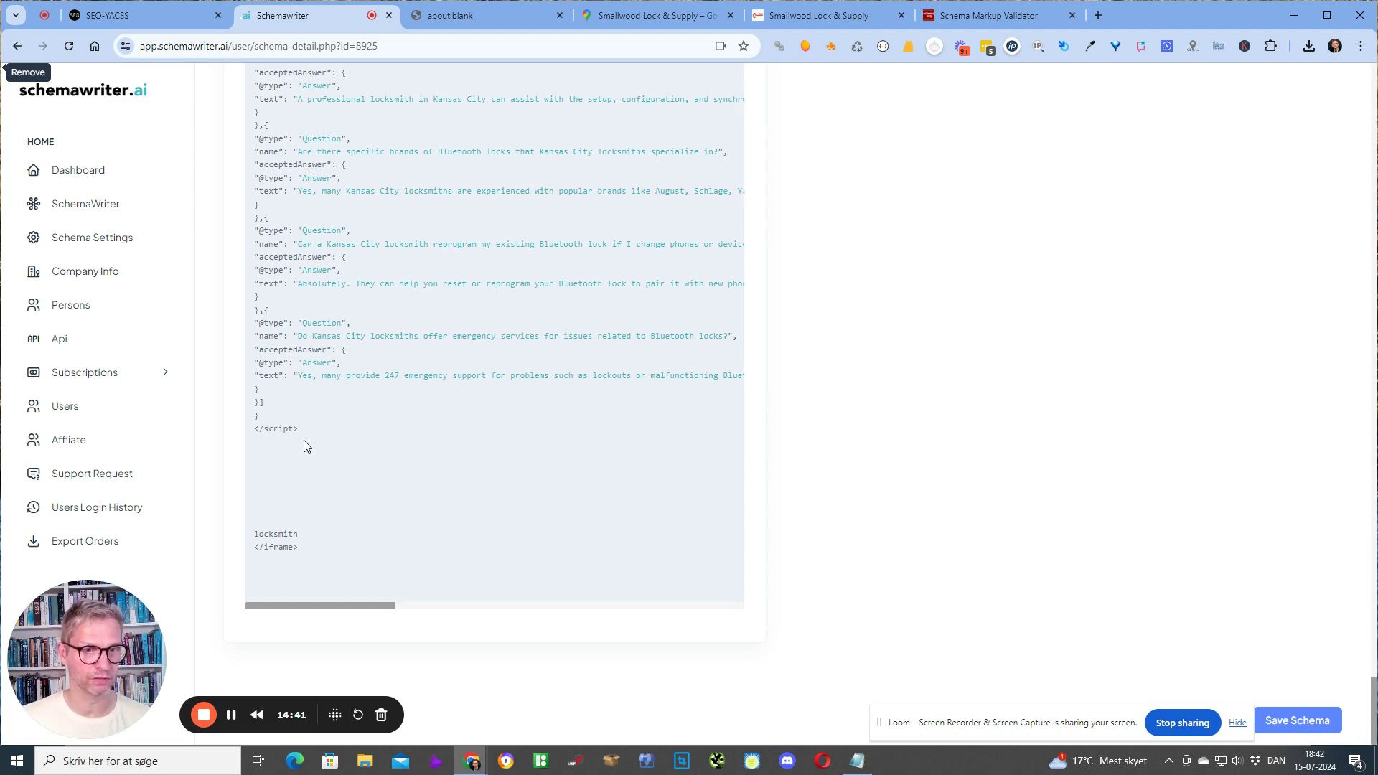
pyautogui.moveTo(308, 545); pyautogui.dragTo(256, 549)
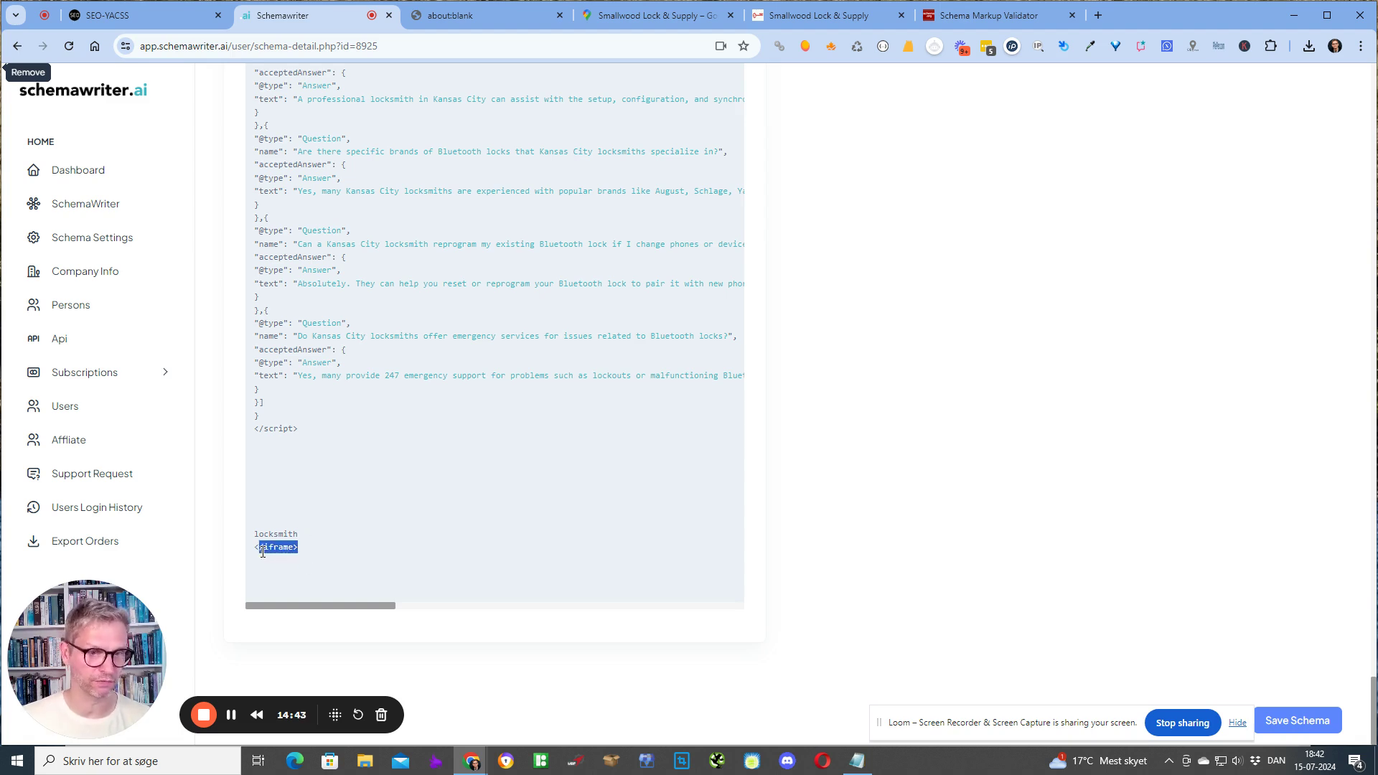
pyautogui.click(313, 536)
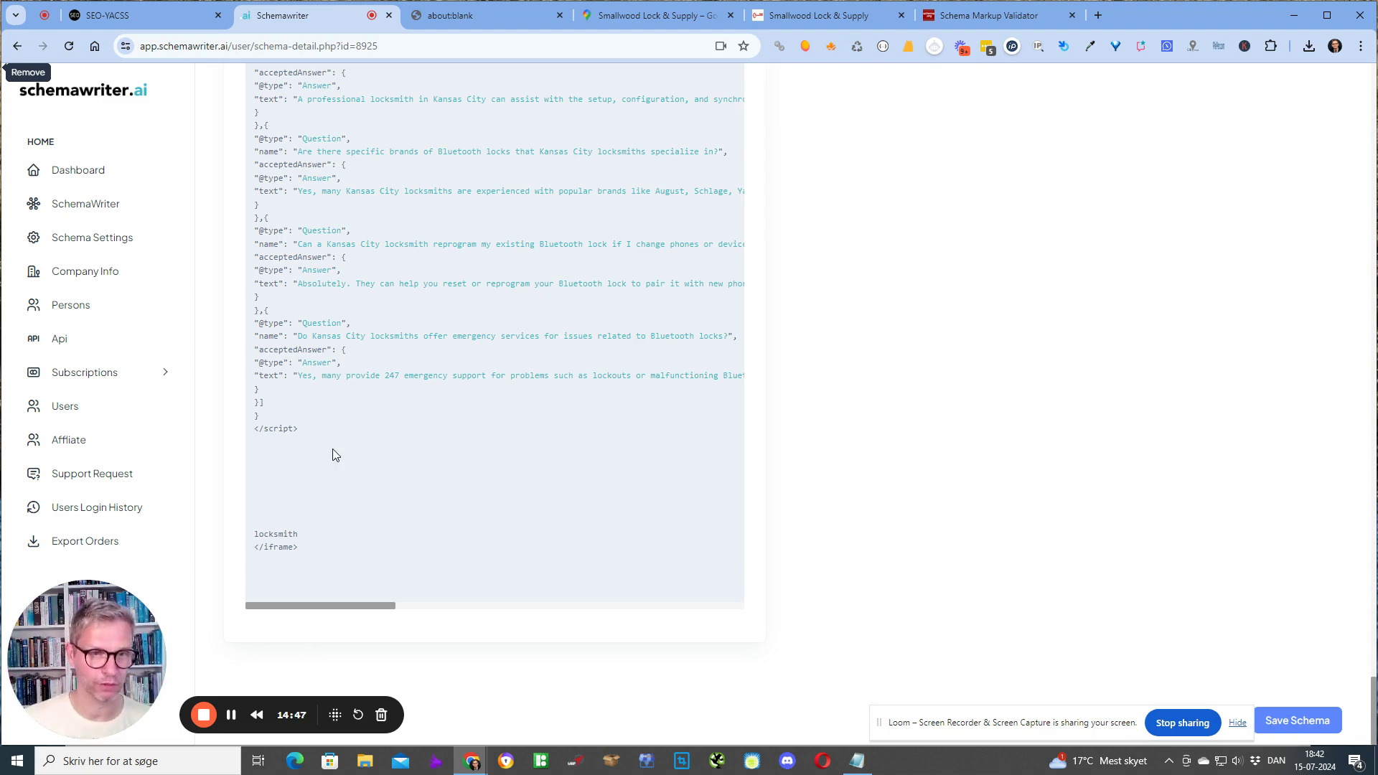
# Step: Clear the manual keyword and fill the iframe's keywords using entities from about/mentions in spintax
pyautogui.scroll(20, 884, 453)
pyautogui.scroll(10, 883, 453)
pyautogui.click(825, 643)
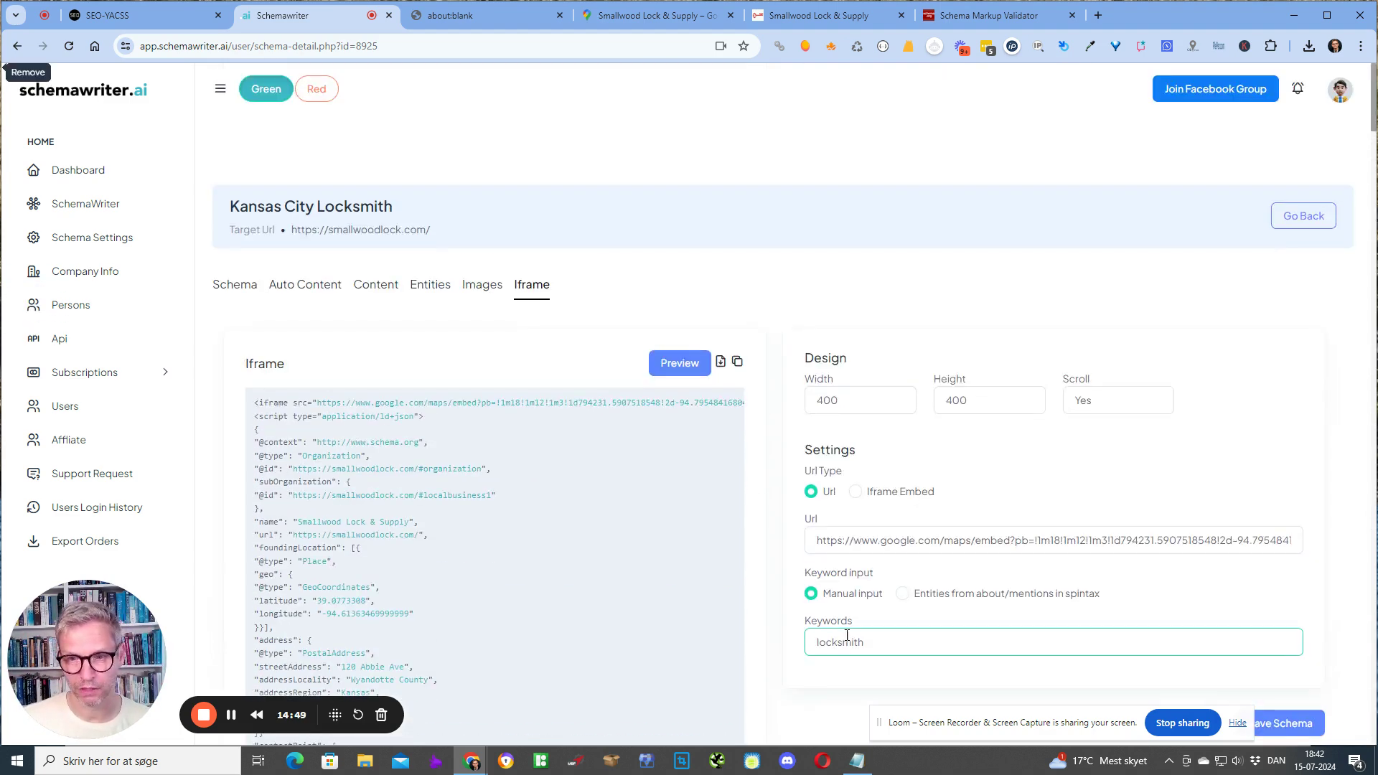
pyautogui.hotkey('ctrl', 'a')
pyautogui.press('BackSpace')
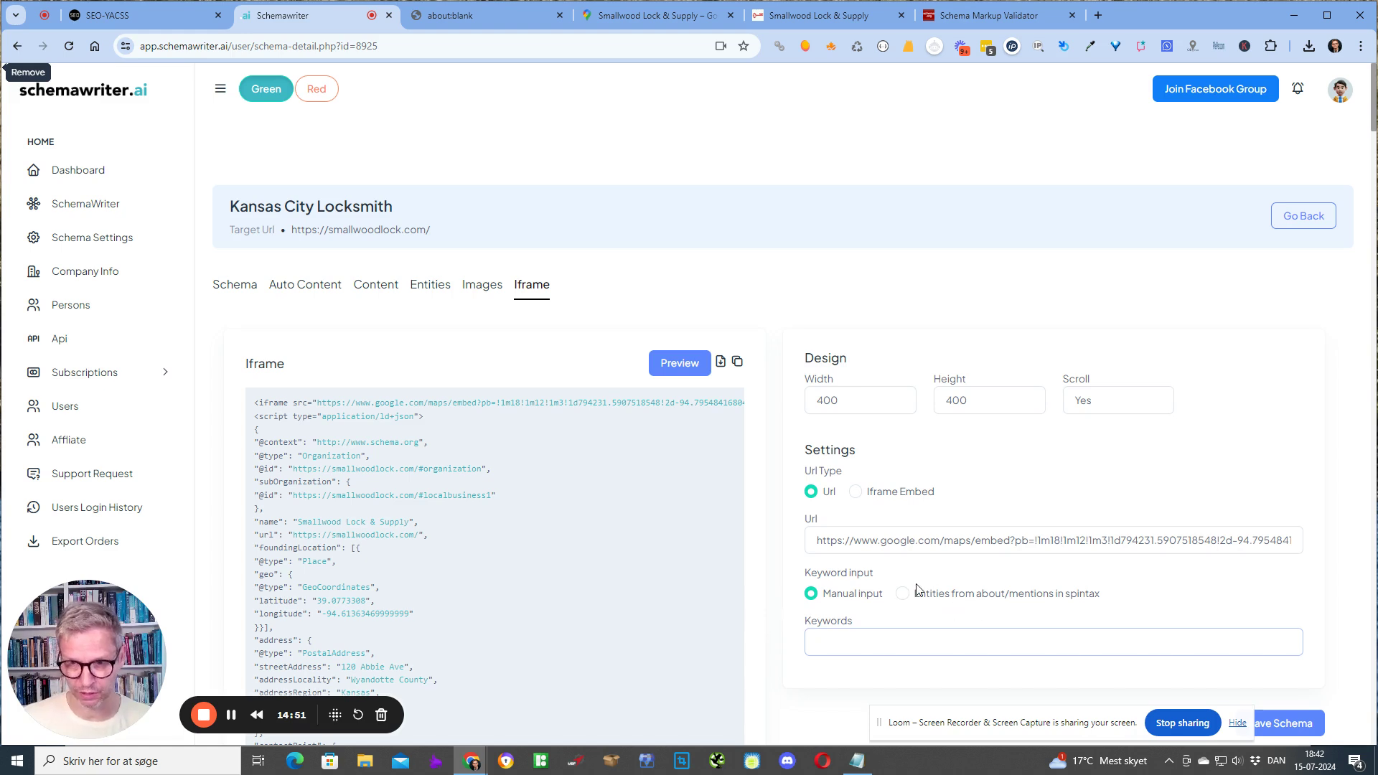
pyautogui.moveTo(1120, 596); pyautogui.dragTo(903, 598)
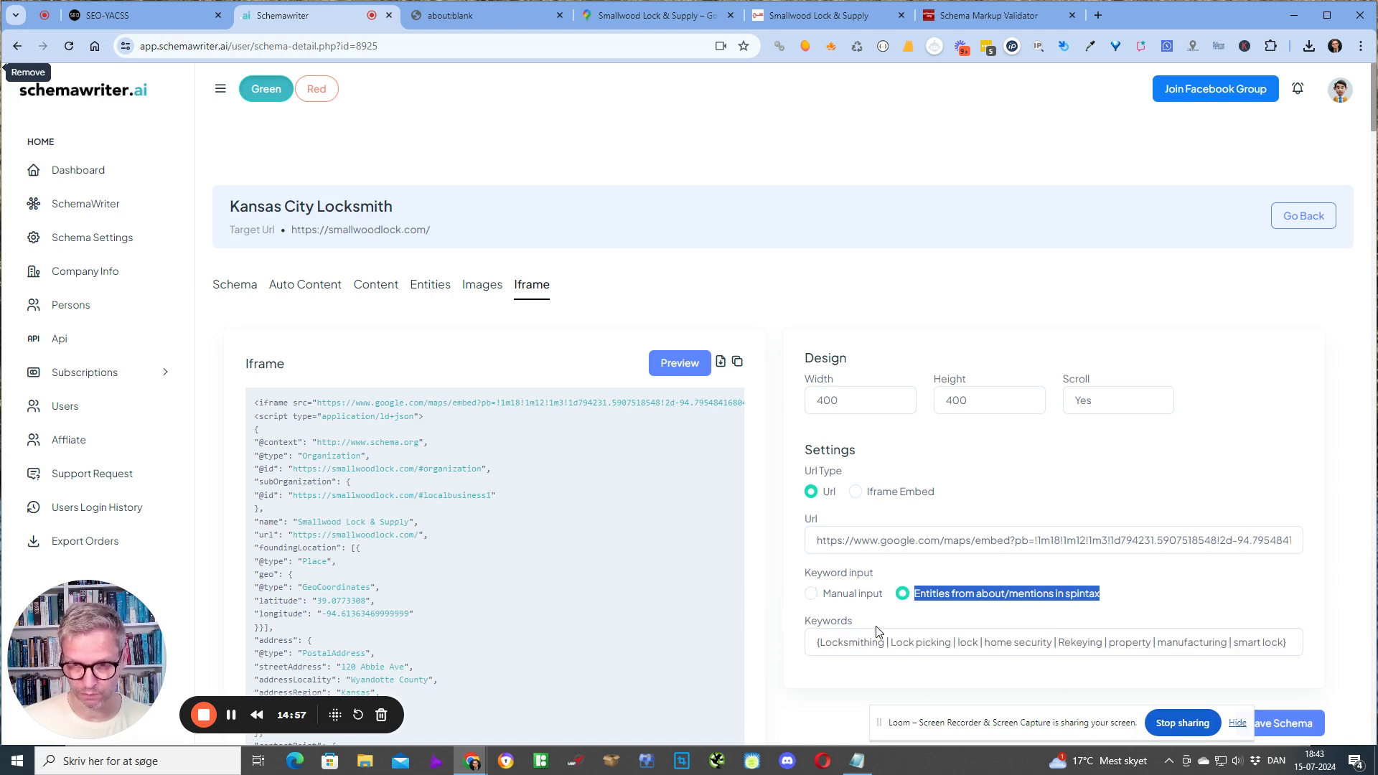
pyautogui.click(1178, 589)
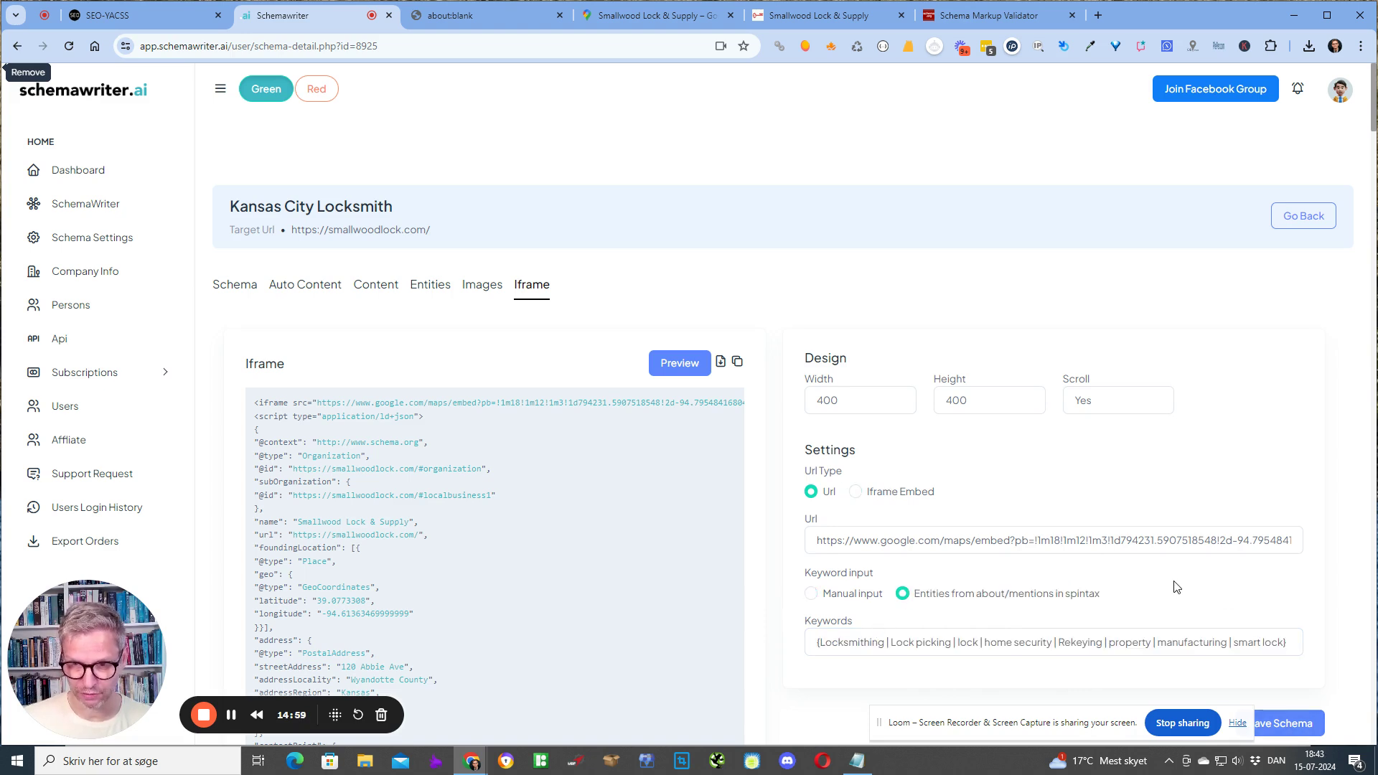
pyautogui.click(1081, 644)
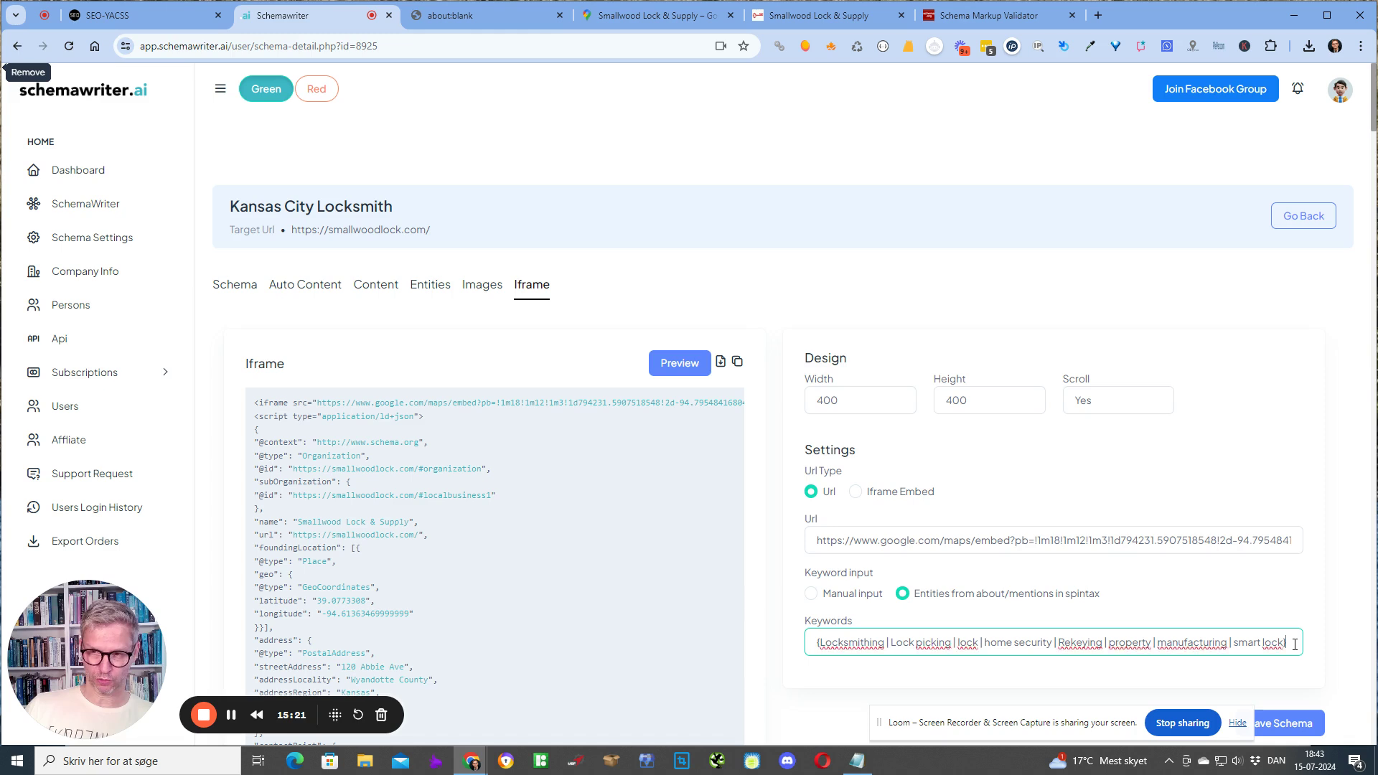
pyautogui.moveTo(1295, 644); pyautogui.dragTo(801, 639)
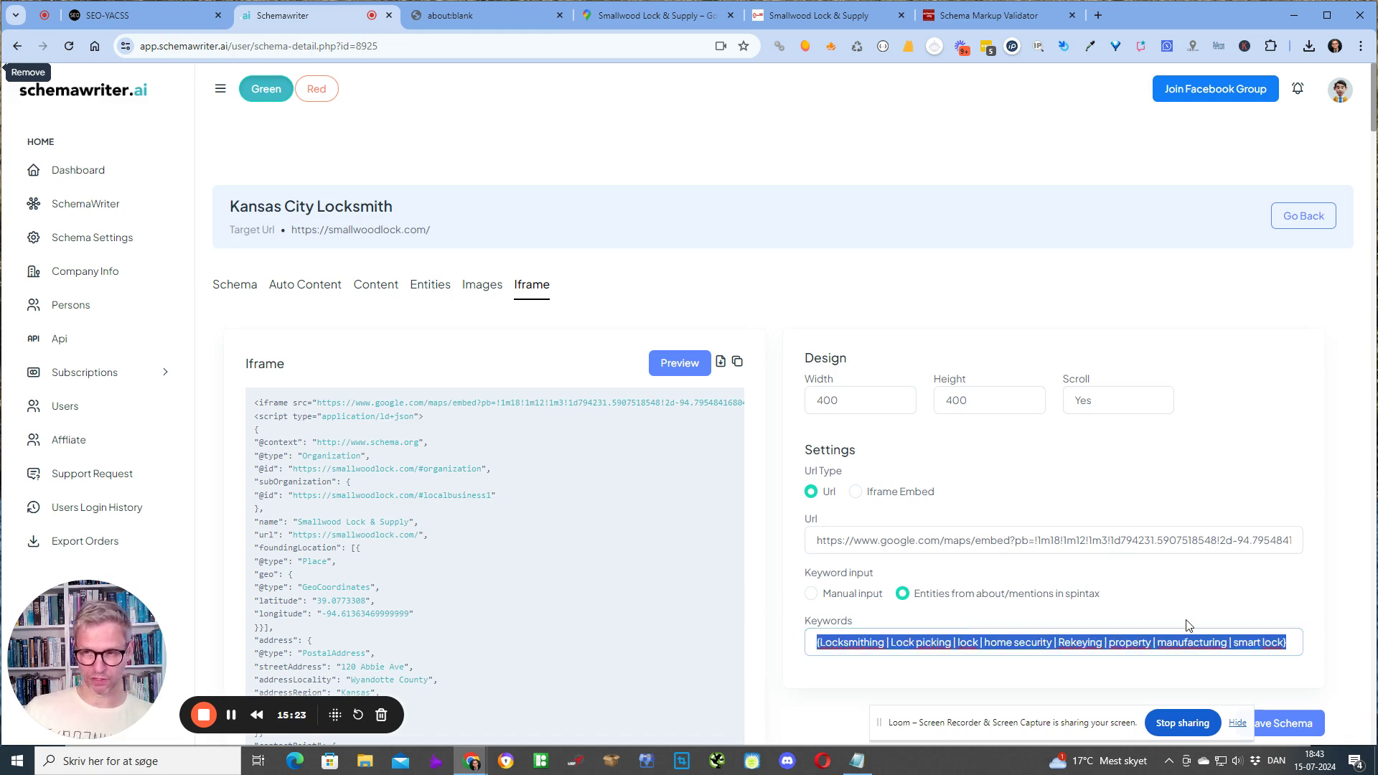
pyautogui.click(1296, 644)
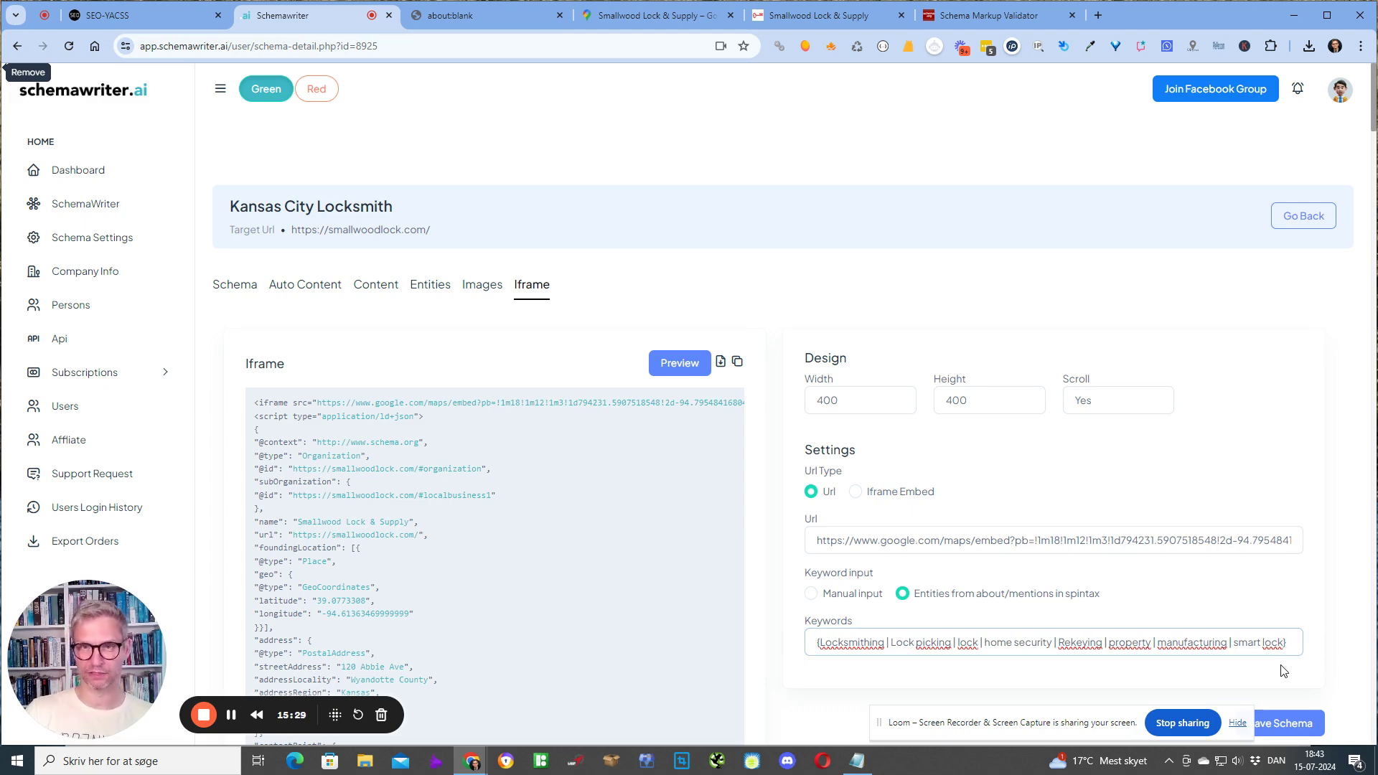
# Step: Save the Kansas City Locksmith schema with its iframe settings and dismiss the confirmation
pyautogui.scroll(-3, 1303, 532)
pyautogui.click(1278, 520)
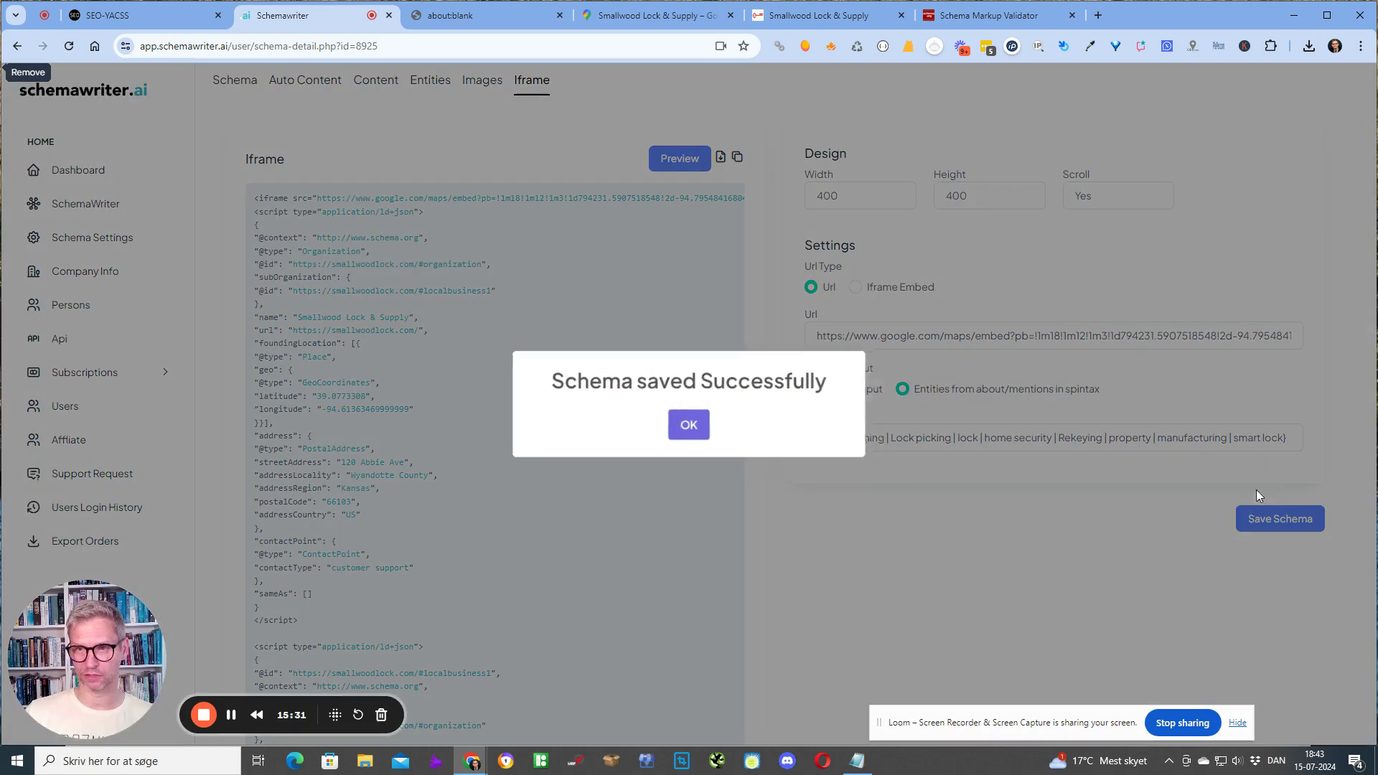
pyautogui.click(695, 432)
pyautogui.scroll(3, 986, 499)
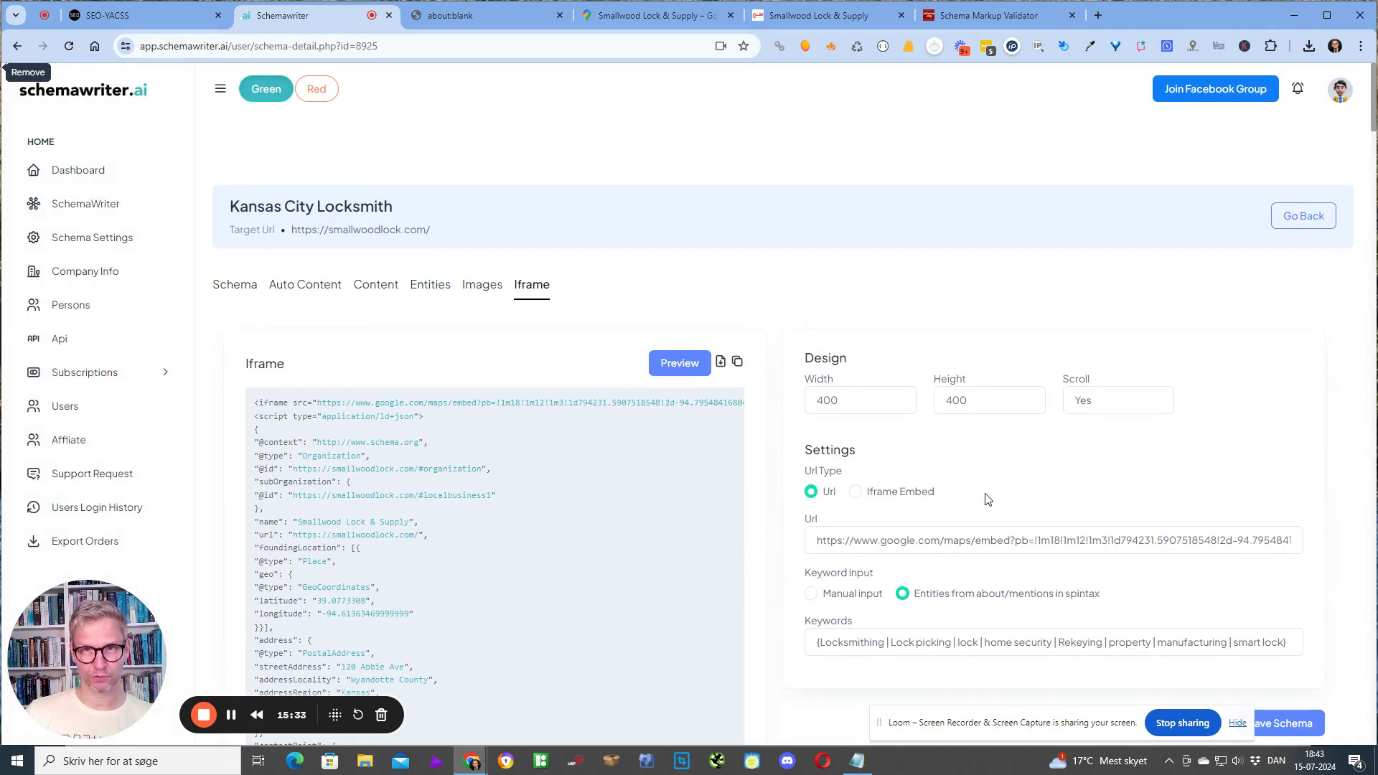
# Step: Copy the generated iframe code and paste it into Notepad in place of the old Google Maps embed code
pyautogui.click(737, 362)
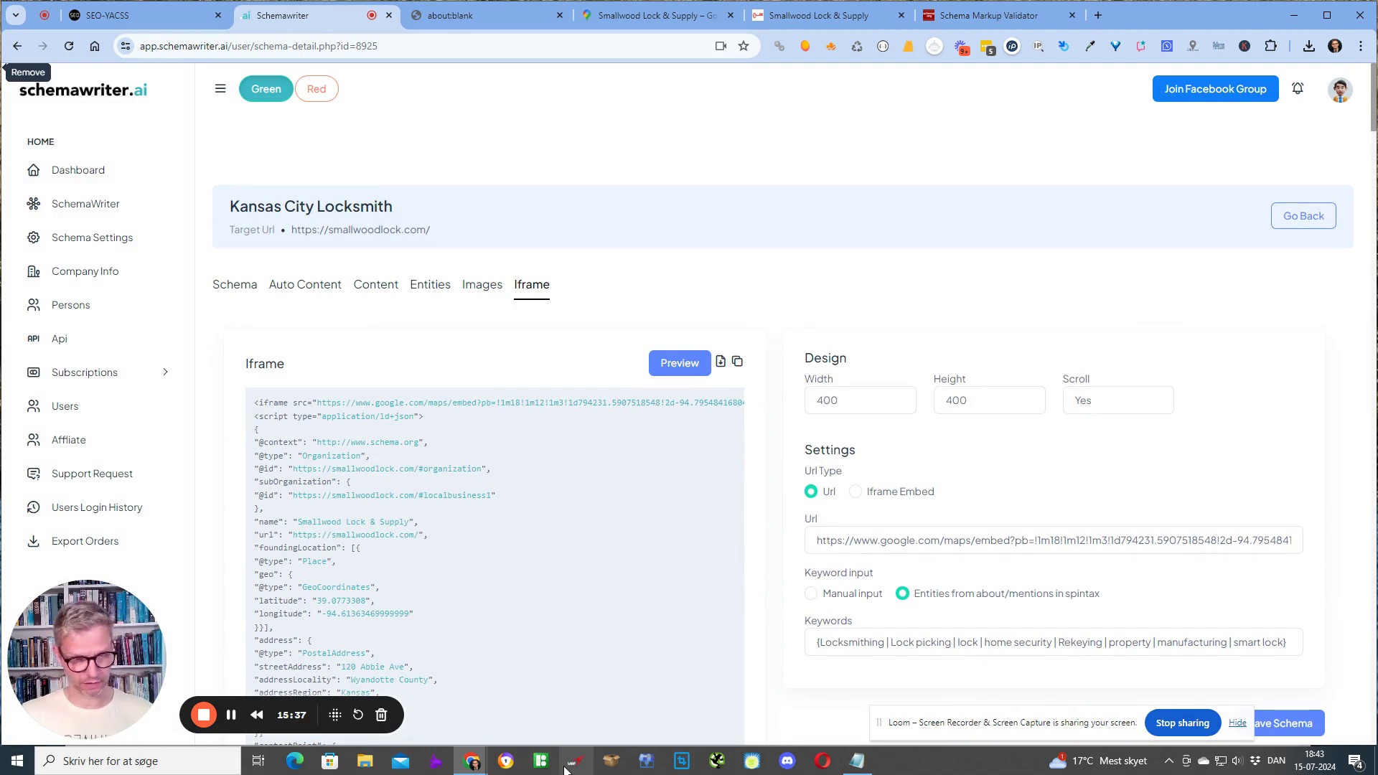
pyautogui.hotkey('alt', 'Tab')
pyautogui.hotkey('ctrl', 'a')
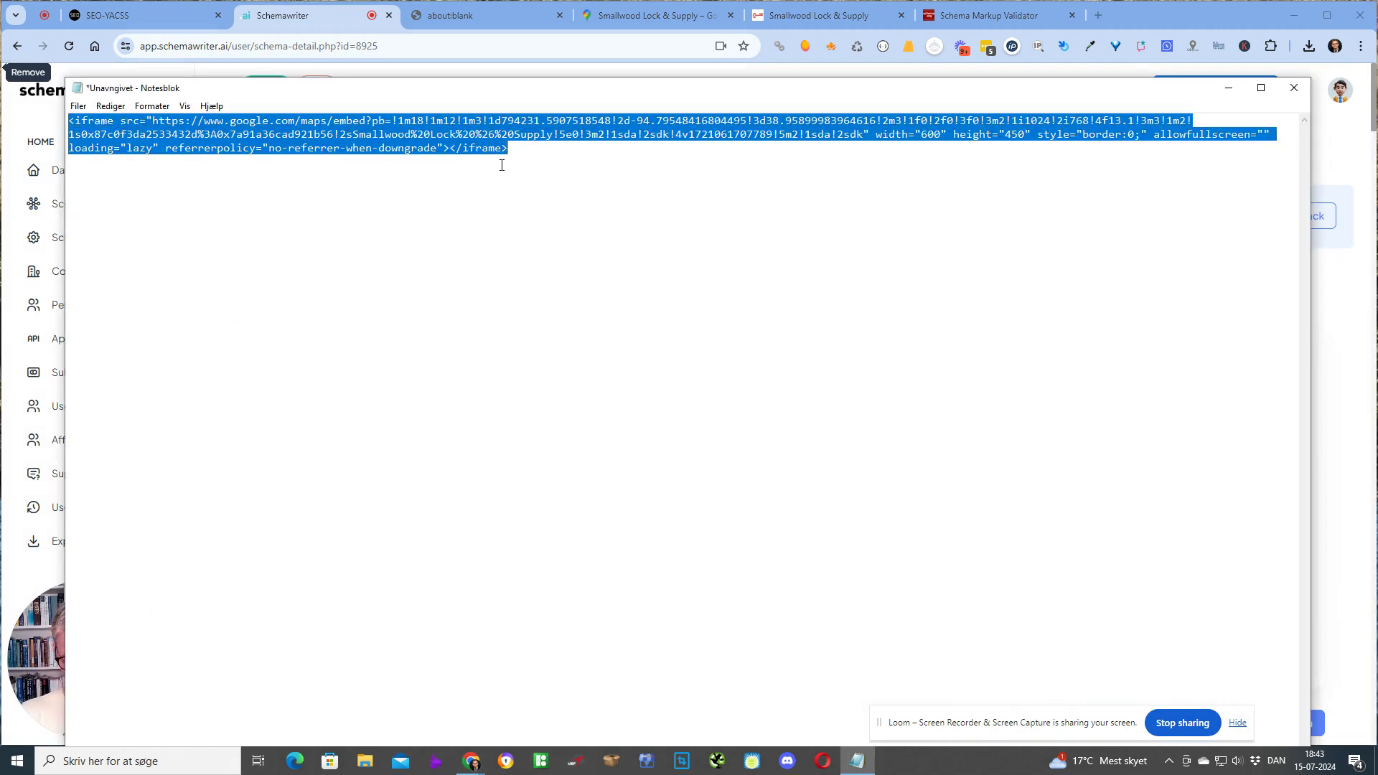
pyautogui.press('Delete')
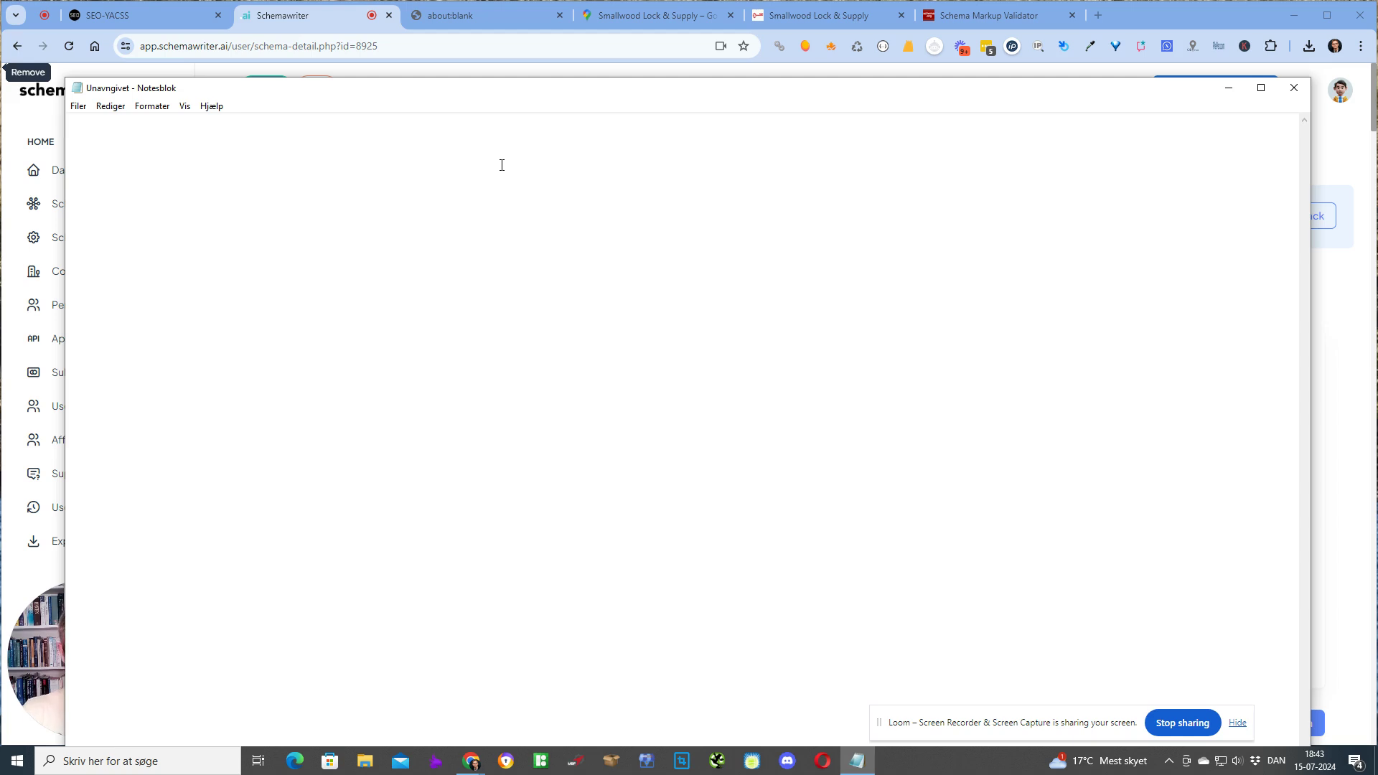
pyautogui.hotkey('ctrl', 'v')
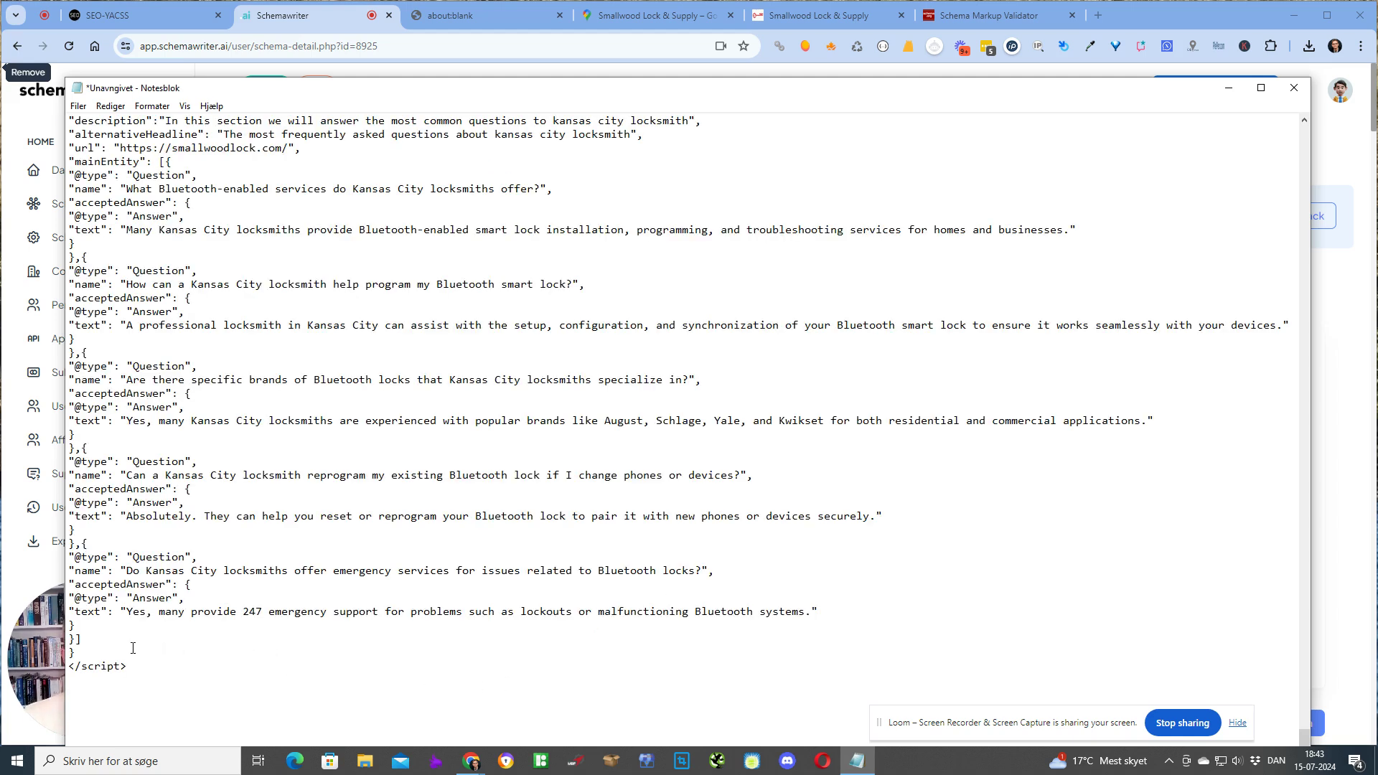
# Step: Examine the pasted iframe code from the opening iframe tag through the schema scripts to its end
pyautogui.scroll(20, 132, 649)
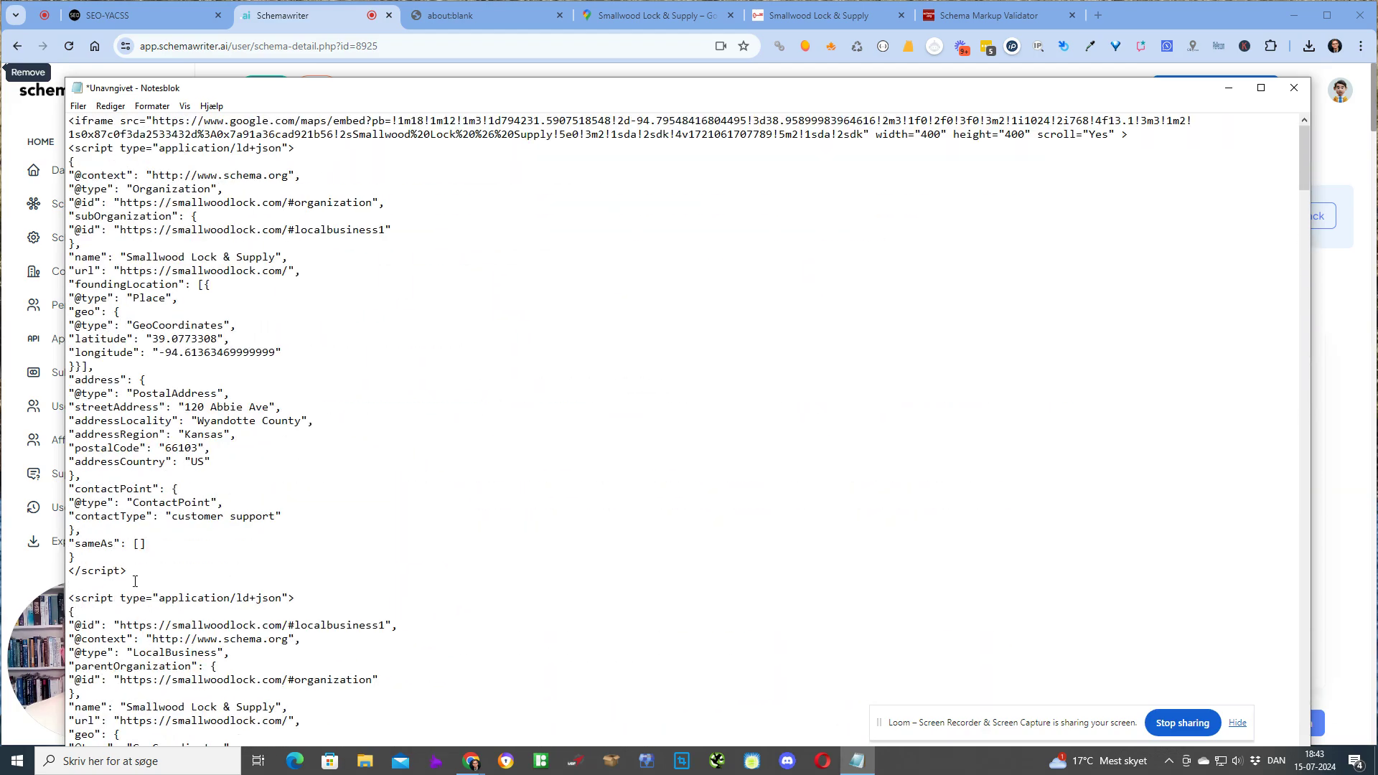
pyautogui.scroll(-20, 879, 273)
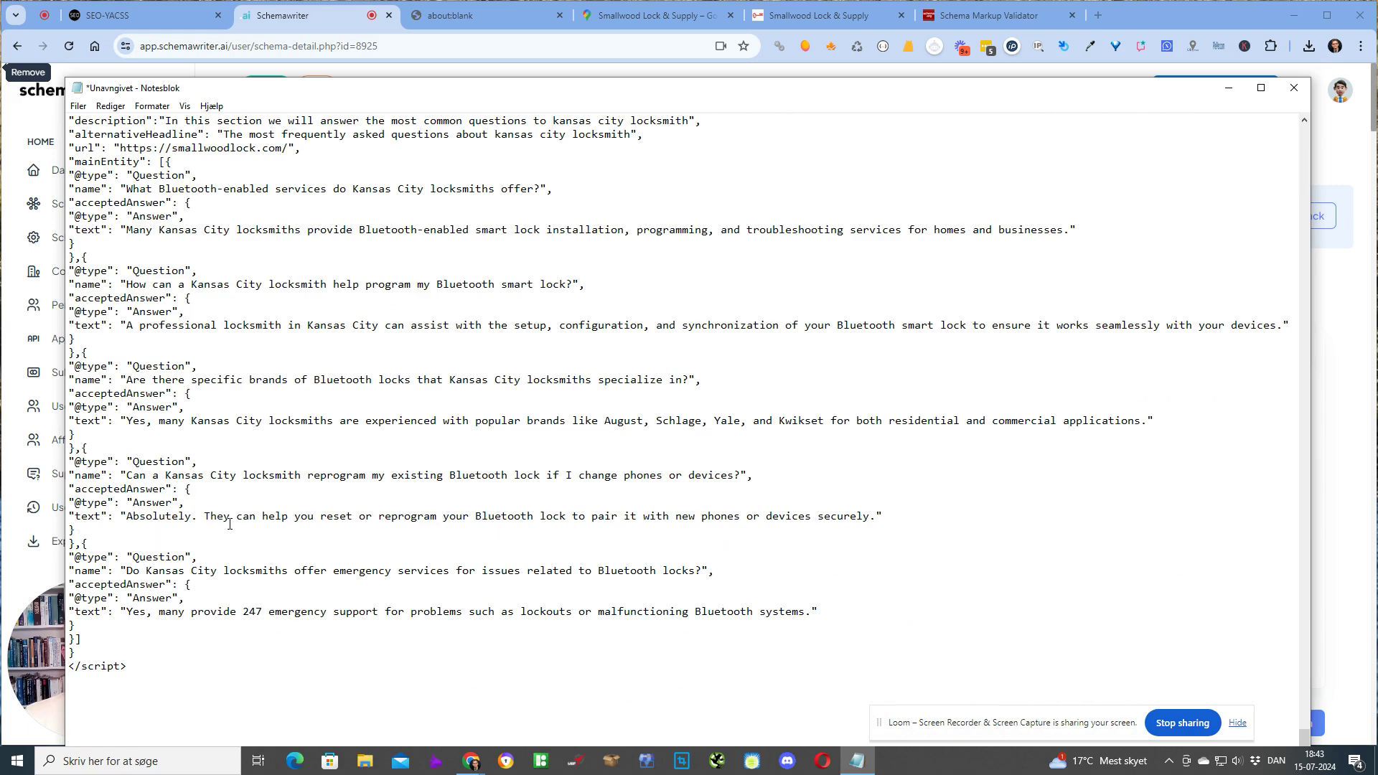
pyautogui.scroll(1, 230, 524)
pyautogui.scroll(-1, 992, 390)
pyautogui.scroll(3, 147, 673)
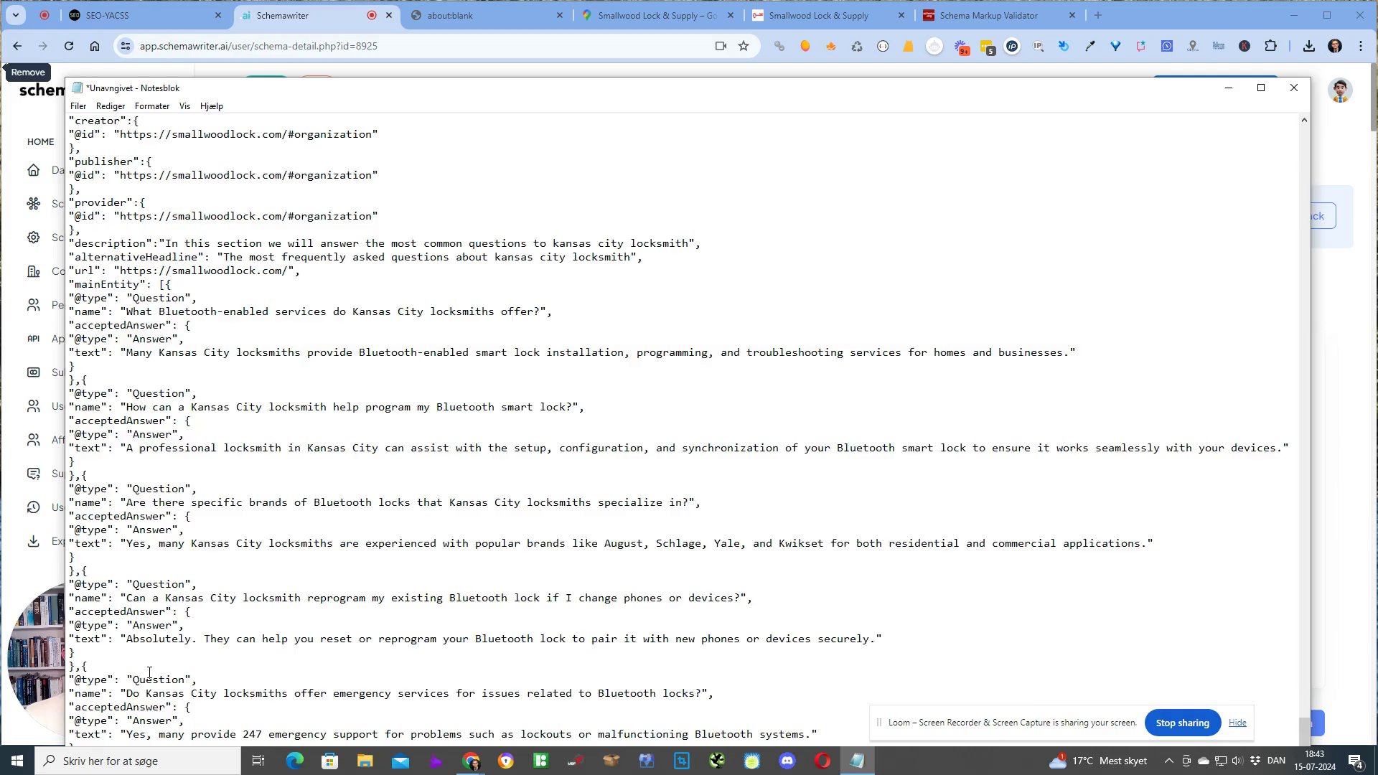
pyautogui.scroll(20, 148, 672)
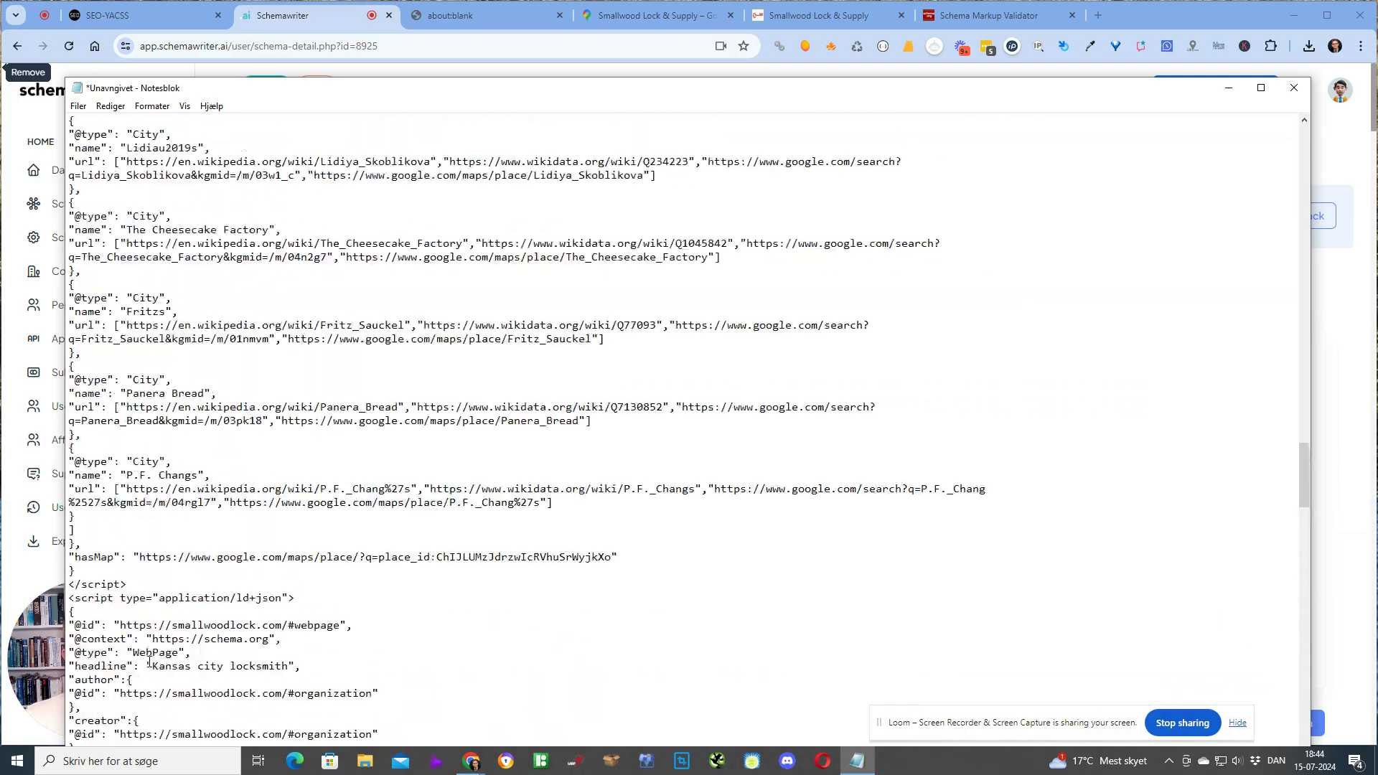
pyautogui.scroll(20, 148, 661)
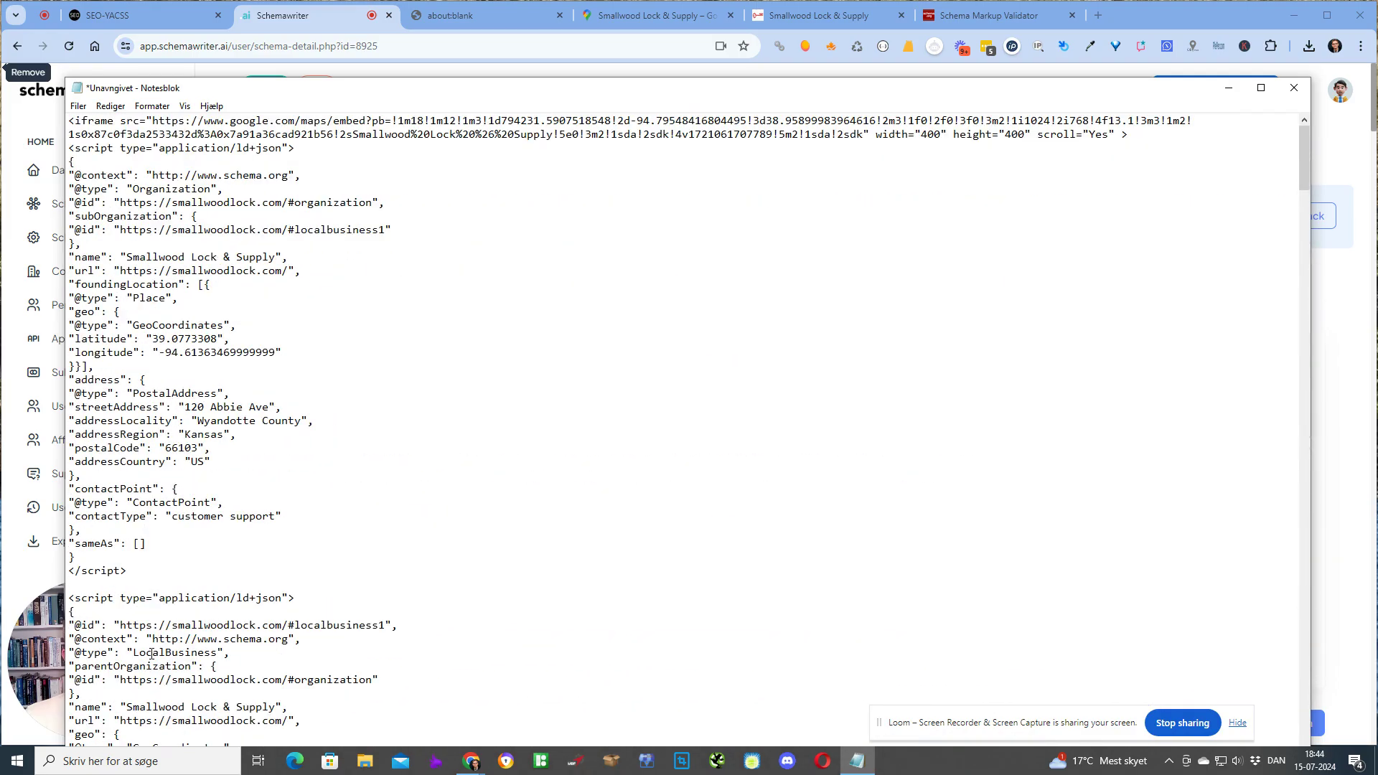
pyautogui.scroll(-20, 151, 653)
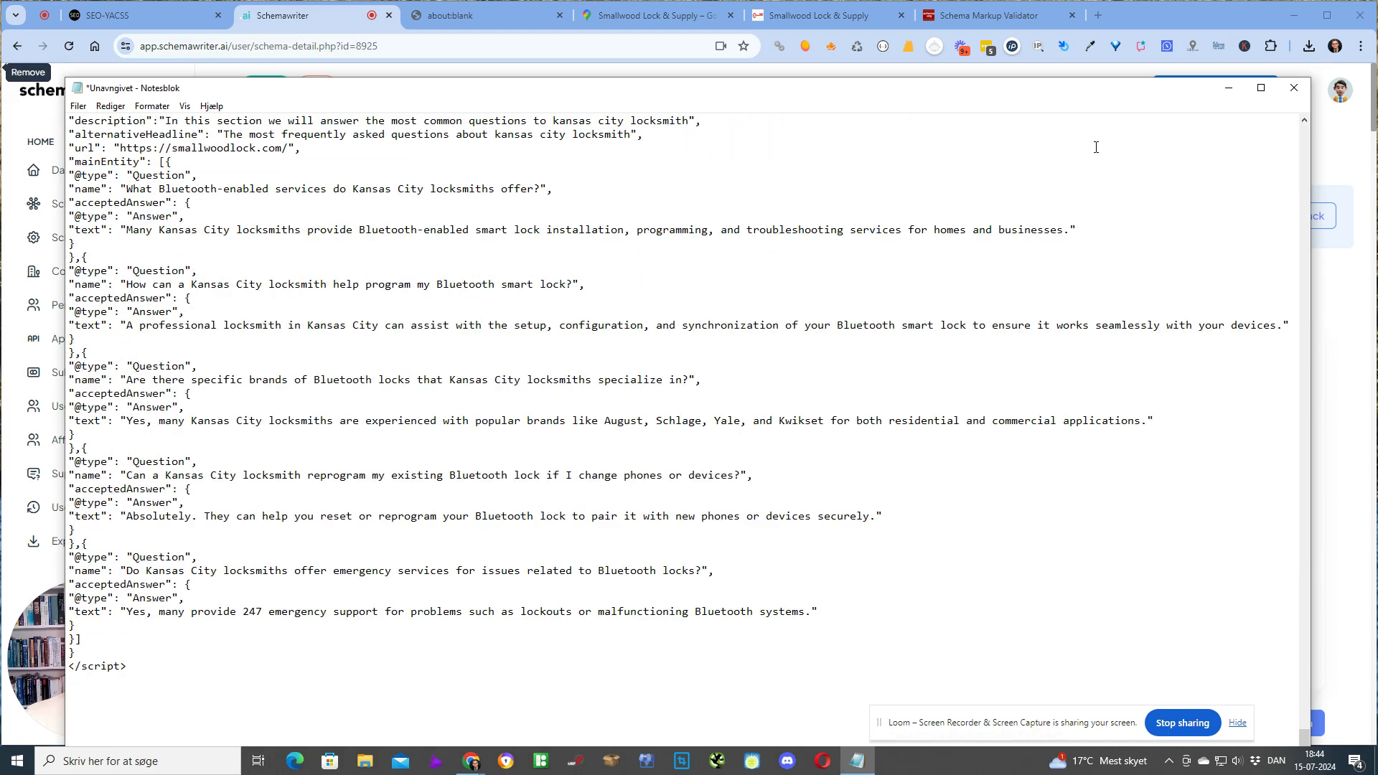
# Step: Return to Schemawriter, preview the generated iframe and close the preview
pyautogui.click(1229, 91)
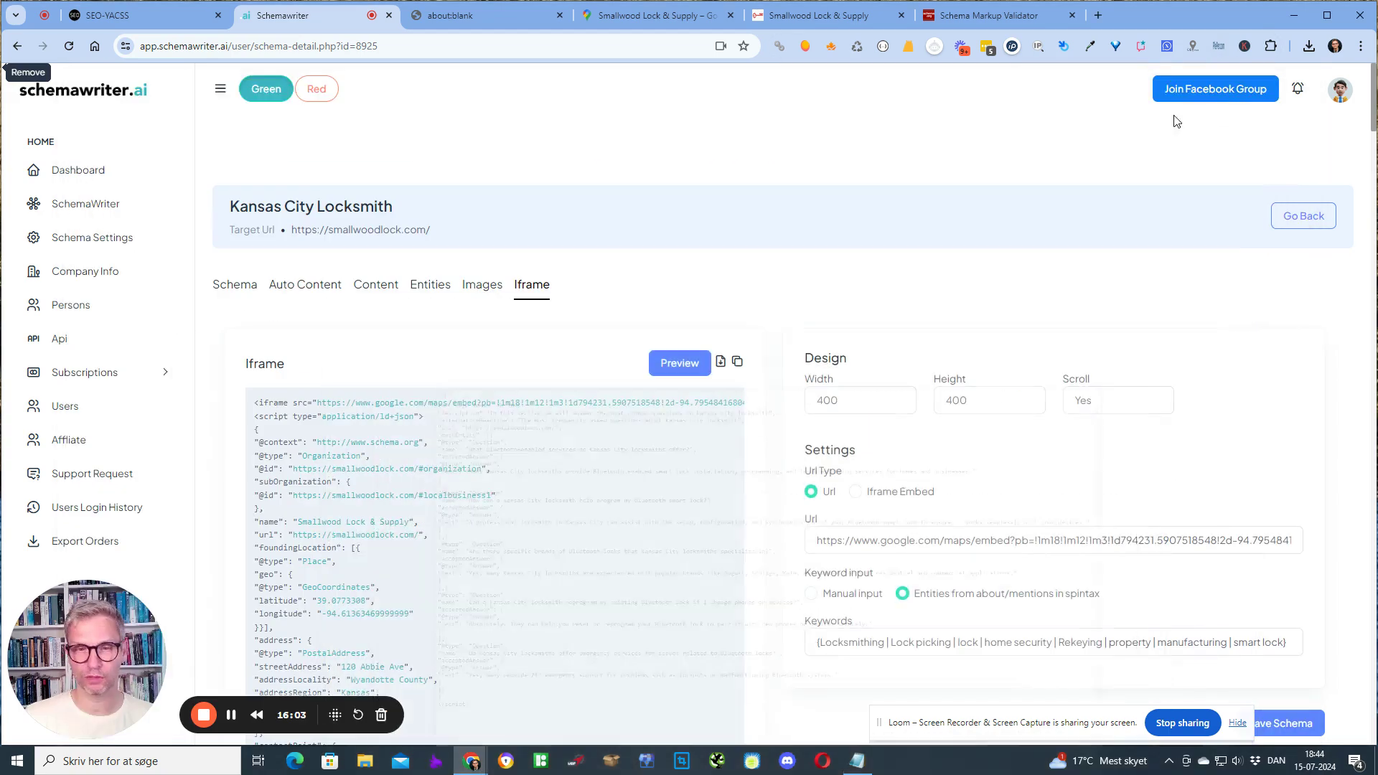
pyautogui.click(679, 363)
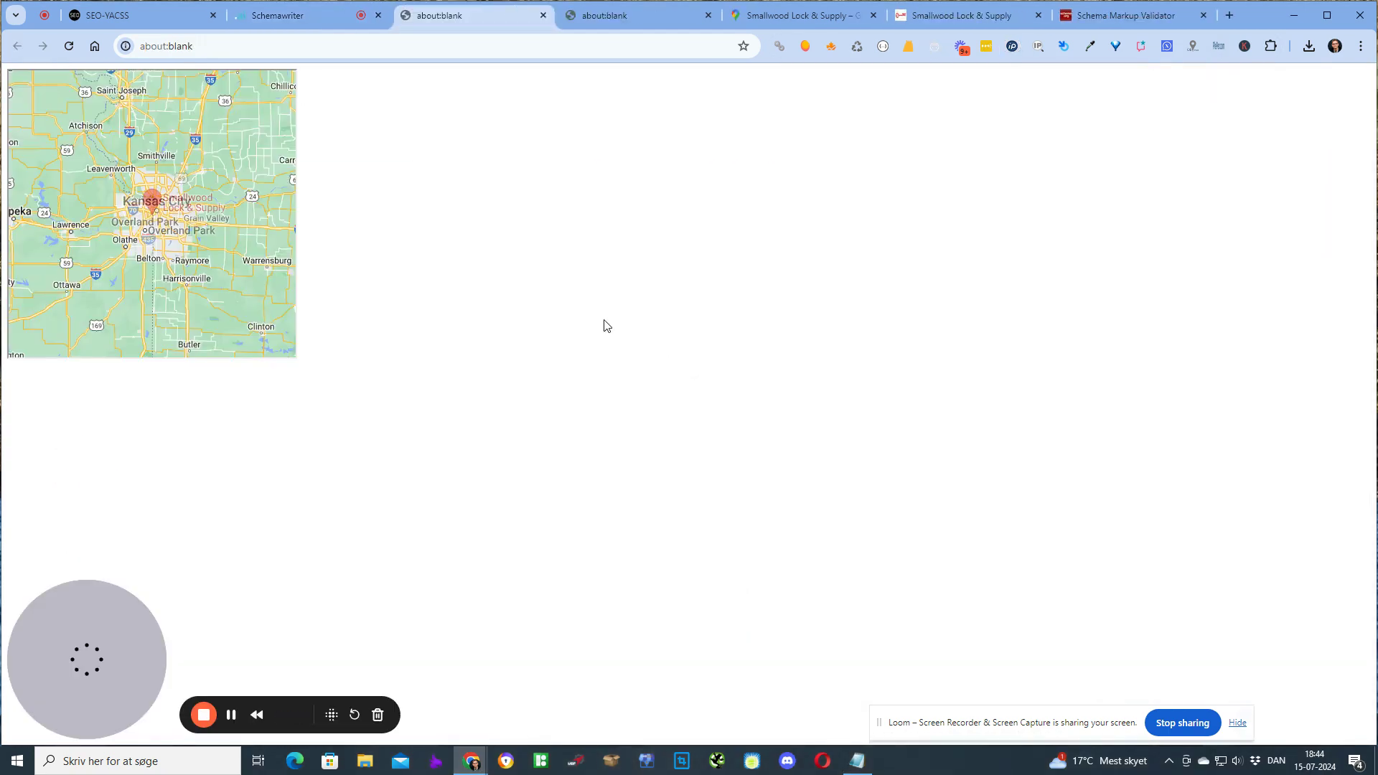
pyautogui.click(543, 15)
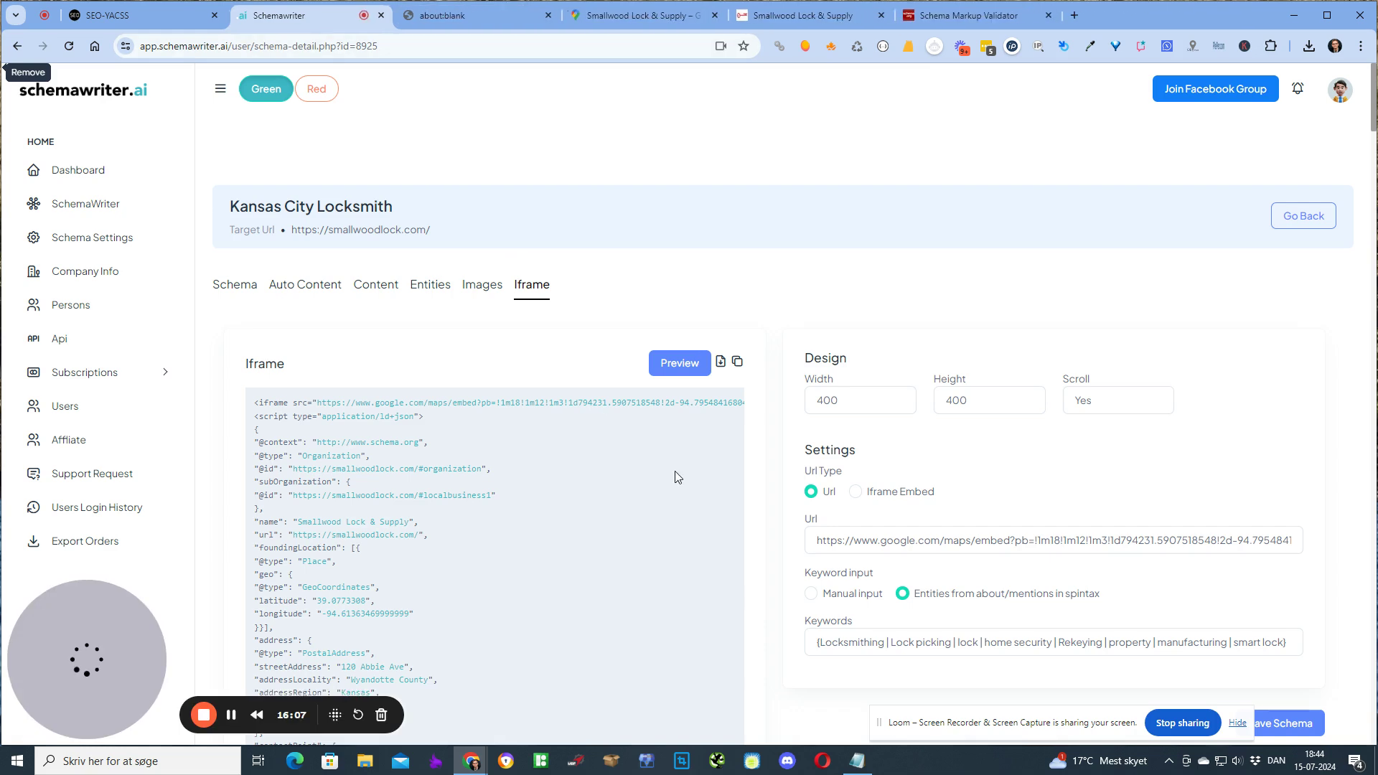
# Step: Switch to SEO-YACSS, open the Stack Builder and name the diagram "Locksmith Kansas city"
pyautogui.click(128, 19)
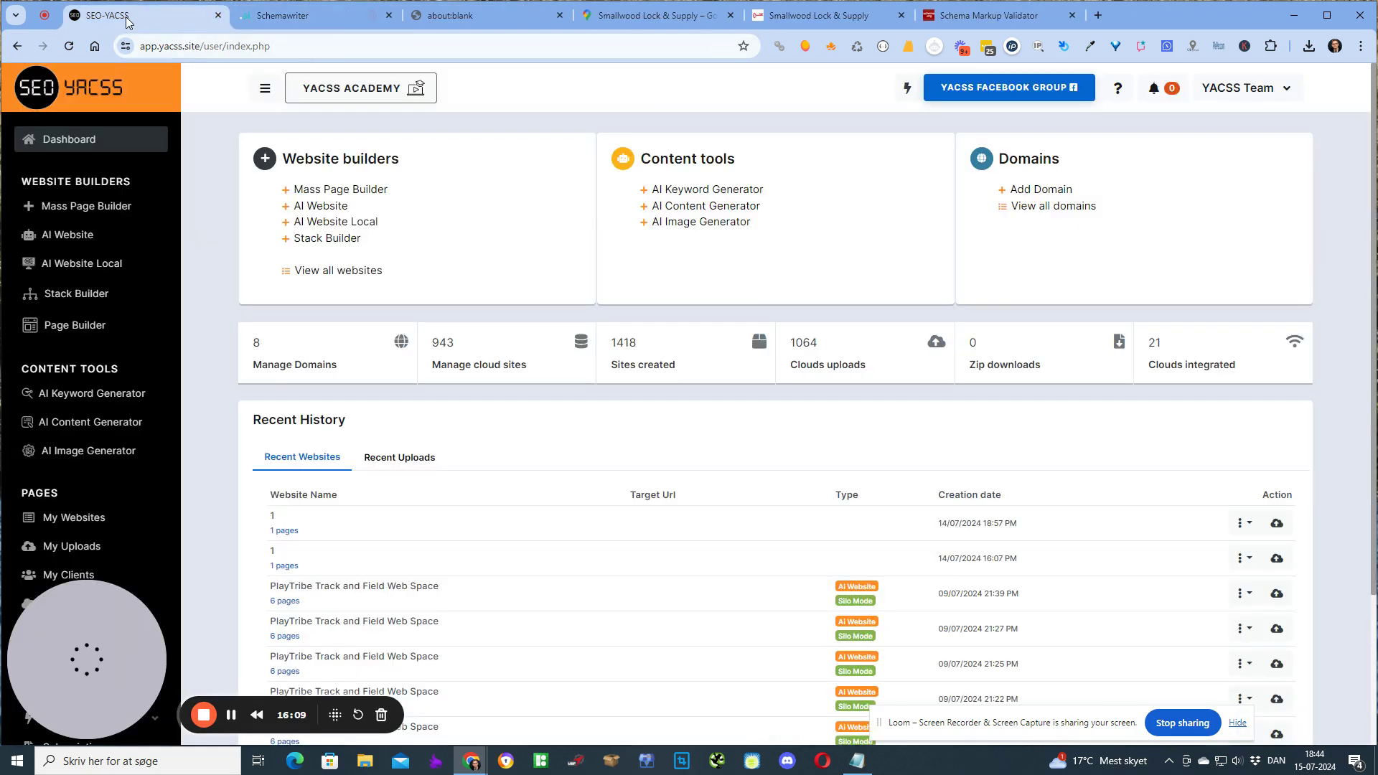
pyautogui.click(76, 294)
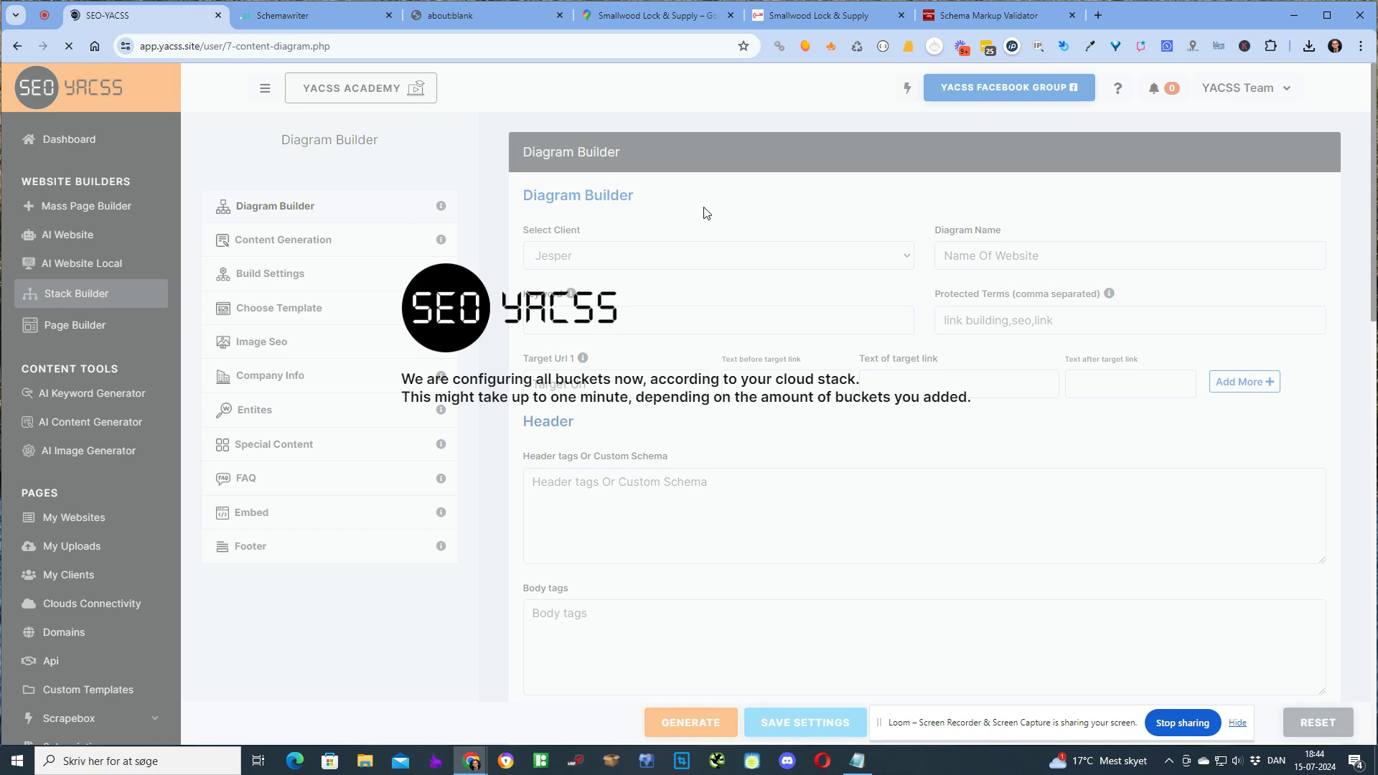
pyautogui.click(1137, 263)
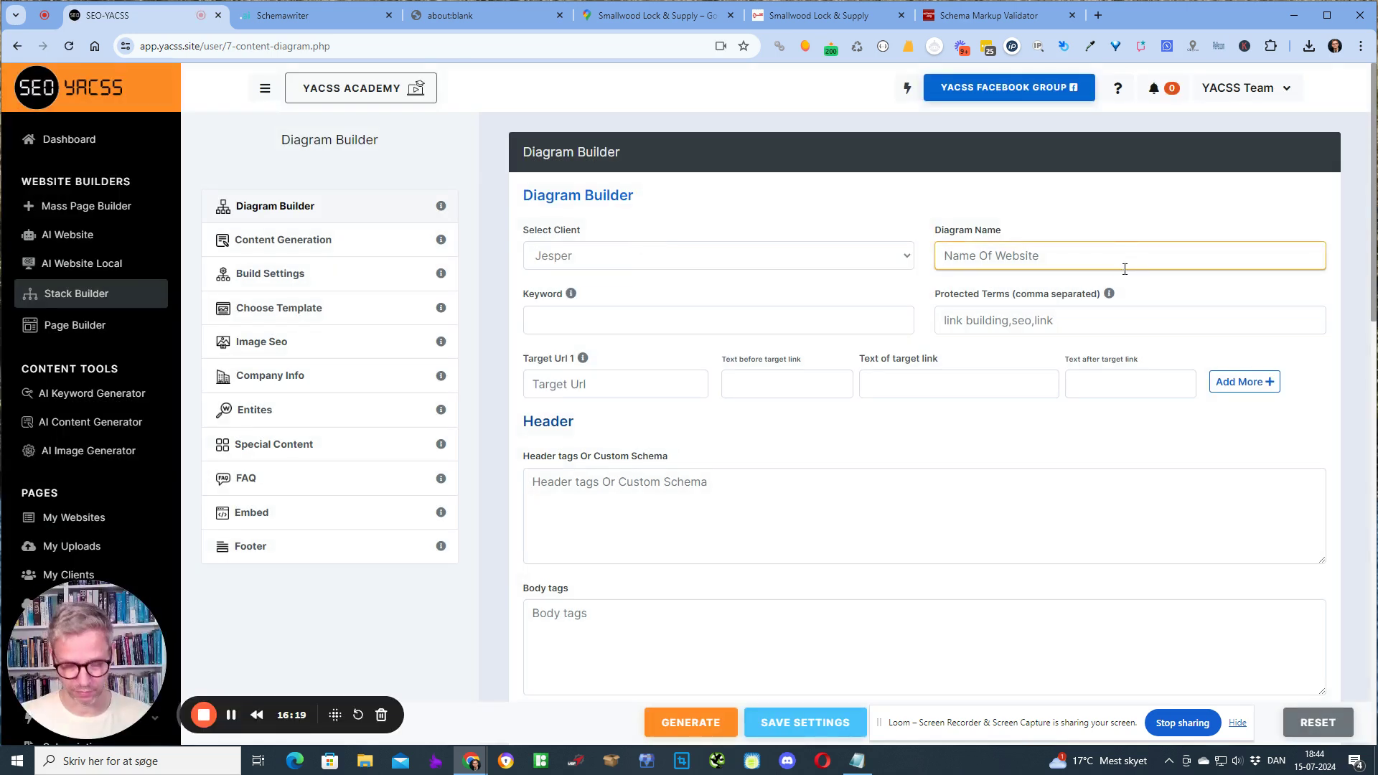
pyautogui.write('Lock')
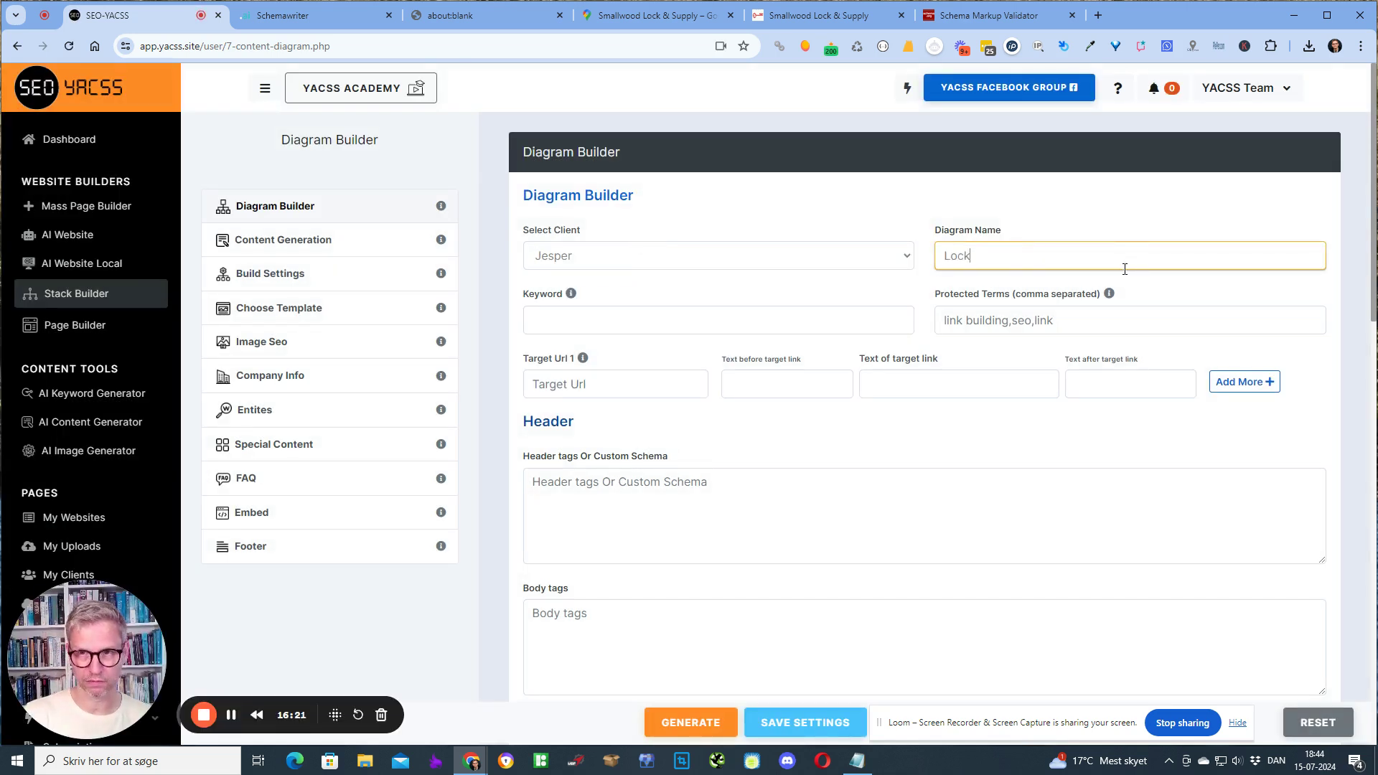
pyautogui.write('smith K')
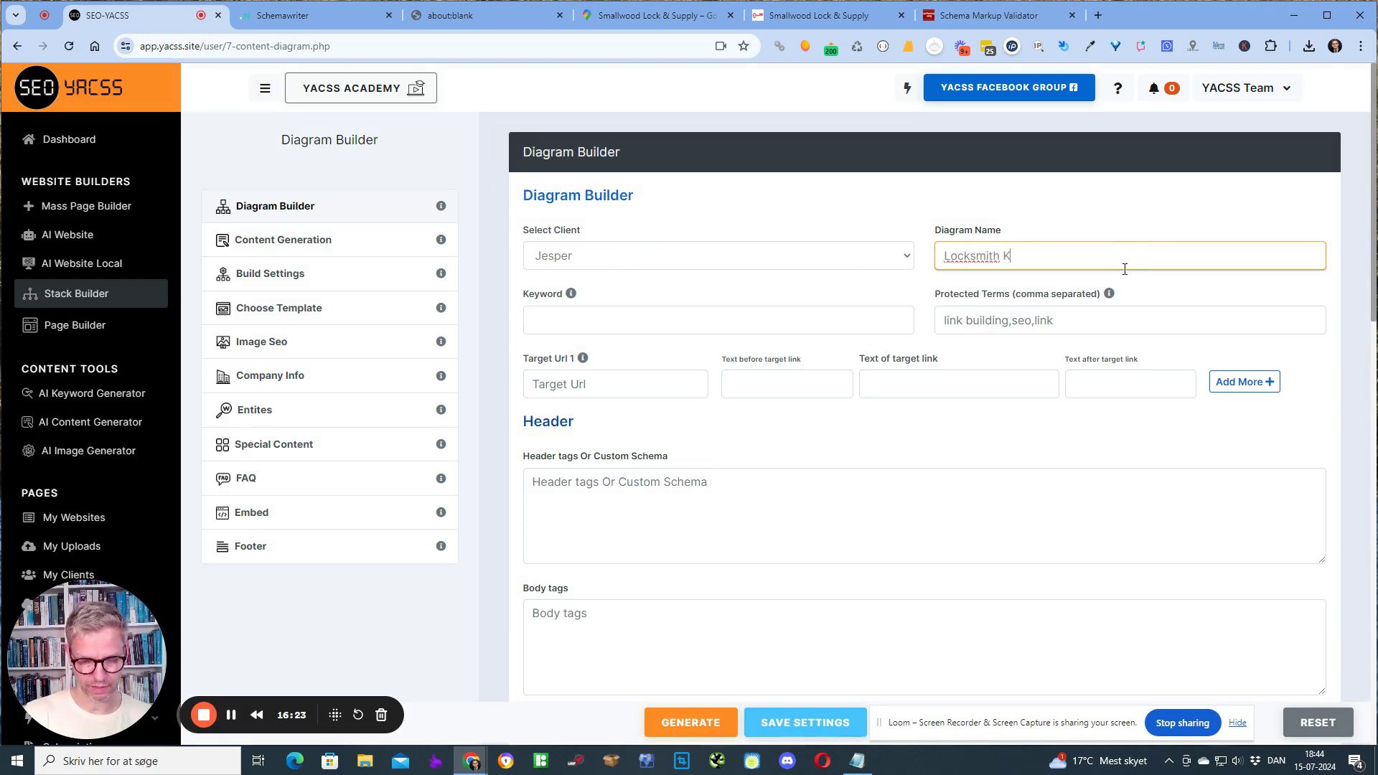
pyautogui.write('ansas ')
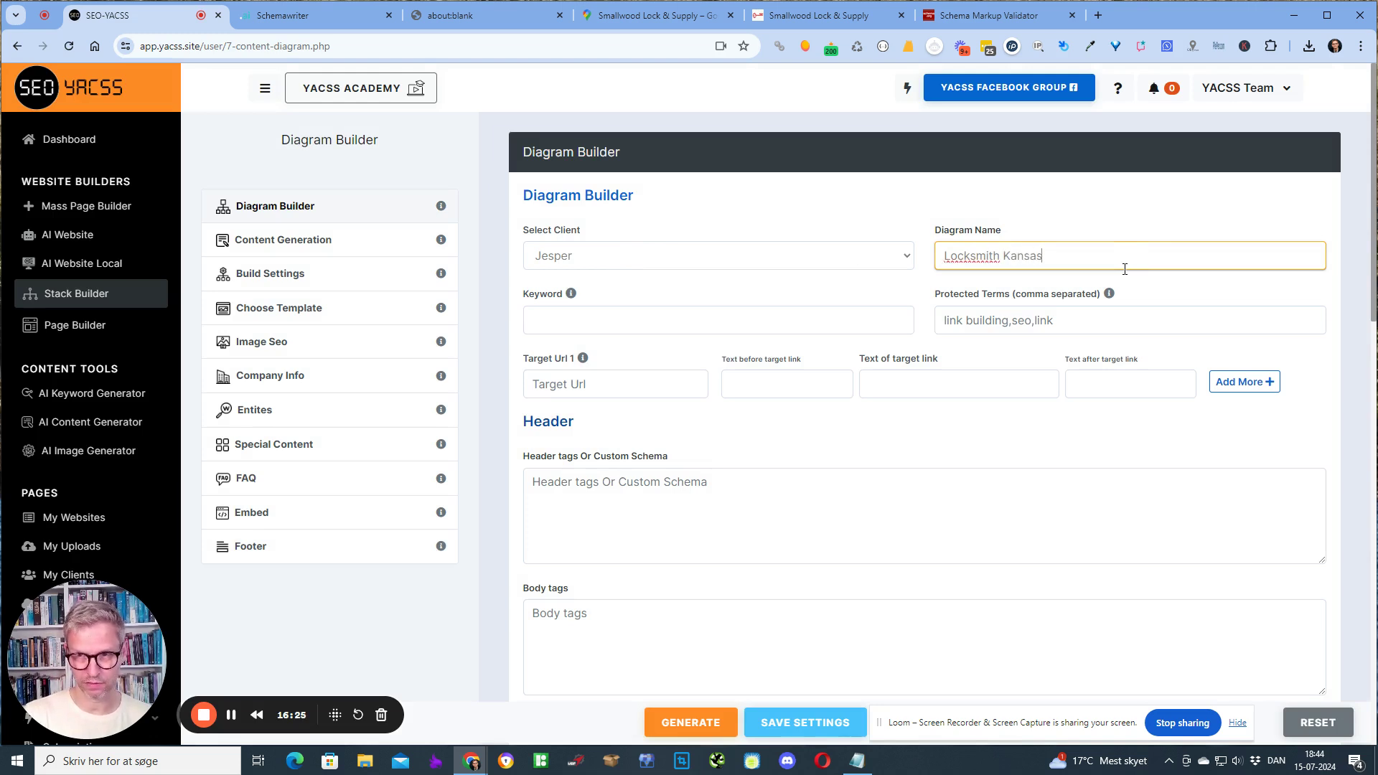
pyautogui.write('city')
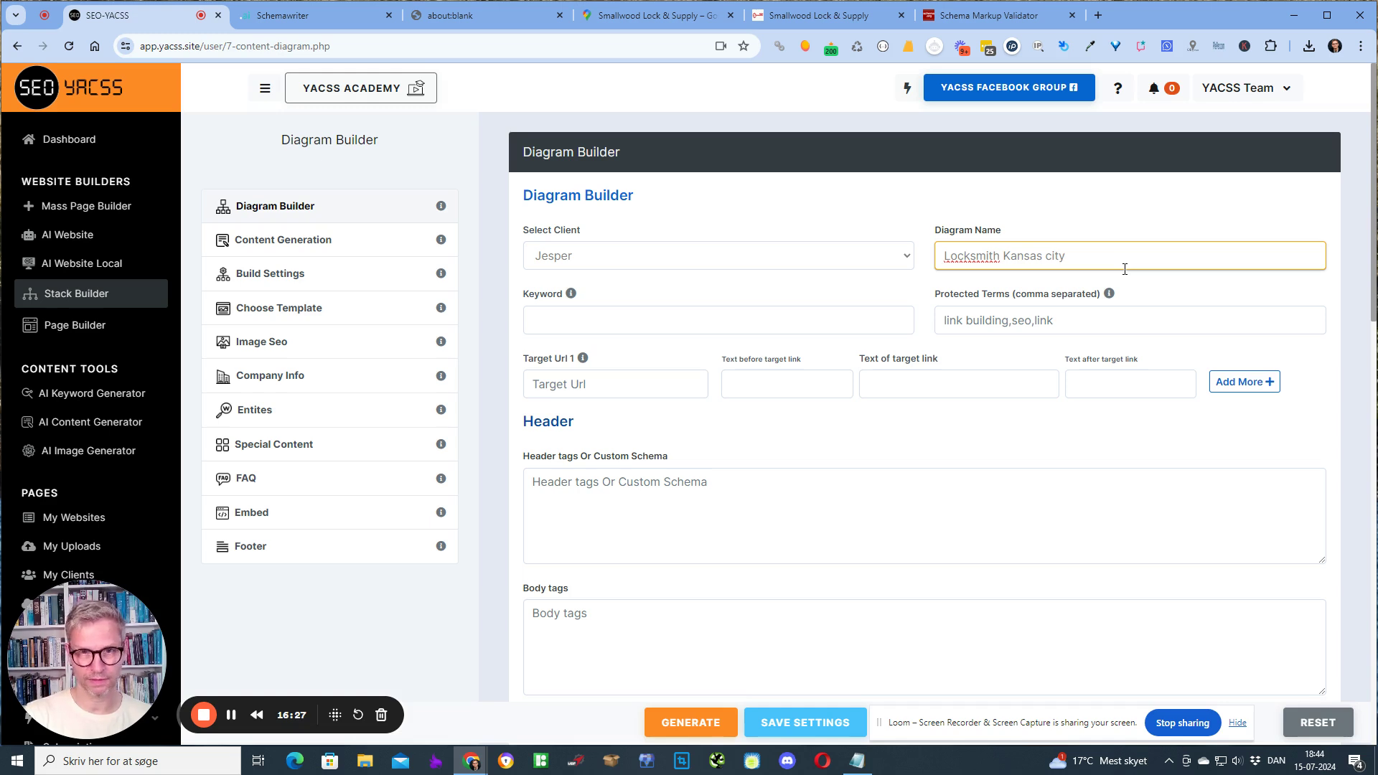
# Step: Set the diagram's keyword to "locksmith kansas city"
pyautogui.press('Tab')
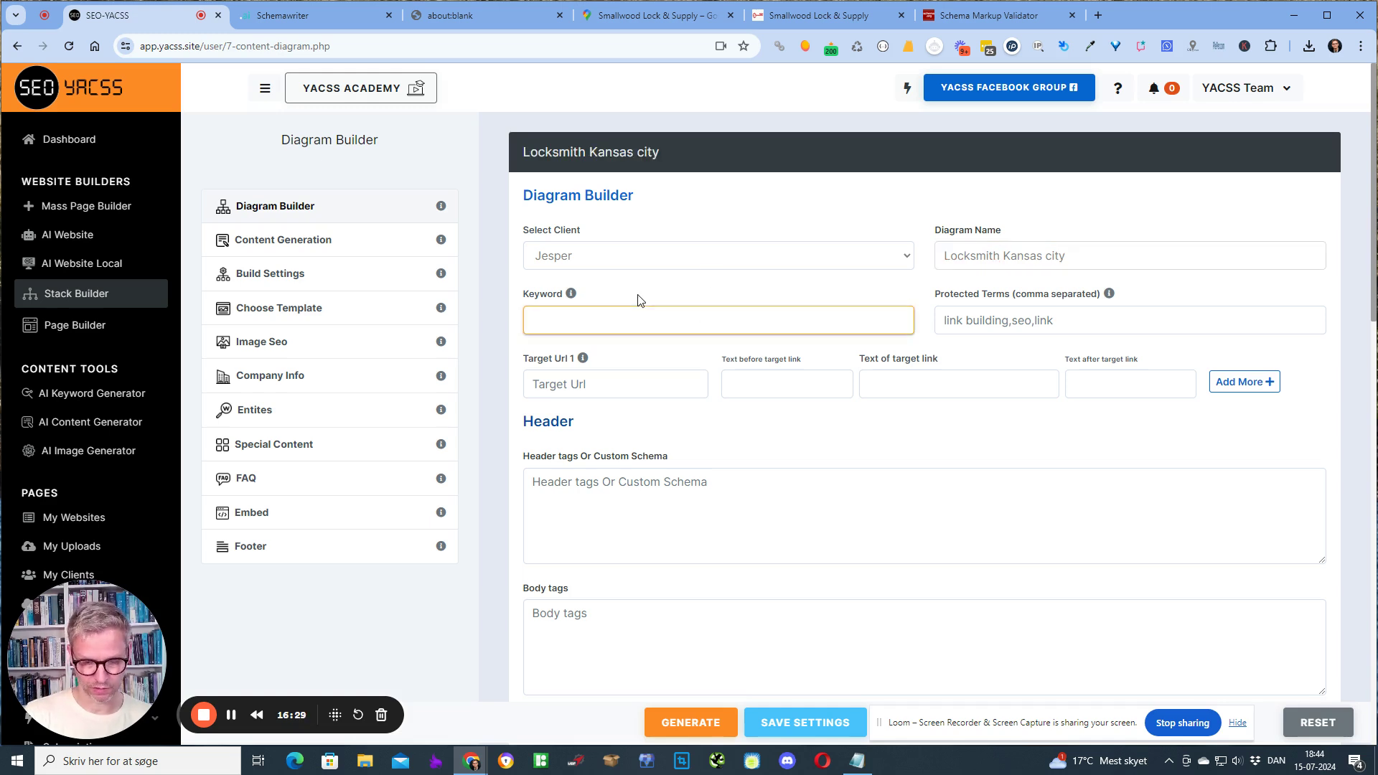
pyautogui.write('locksmith kans')
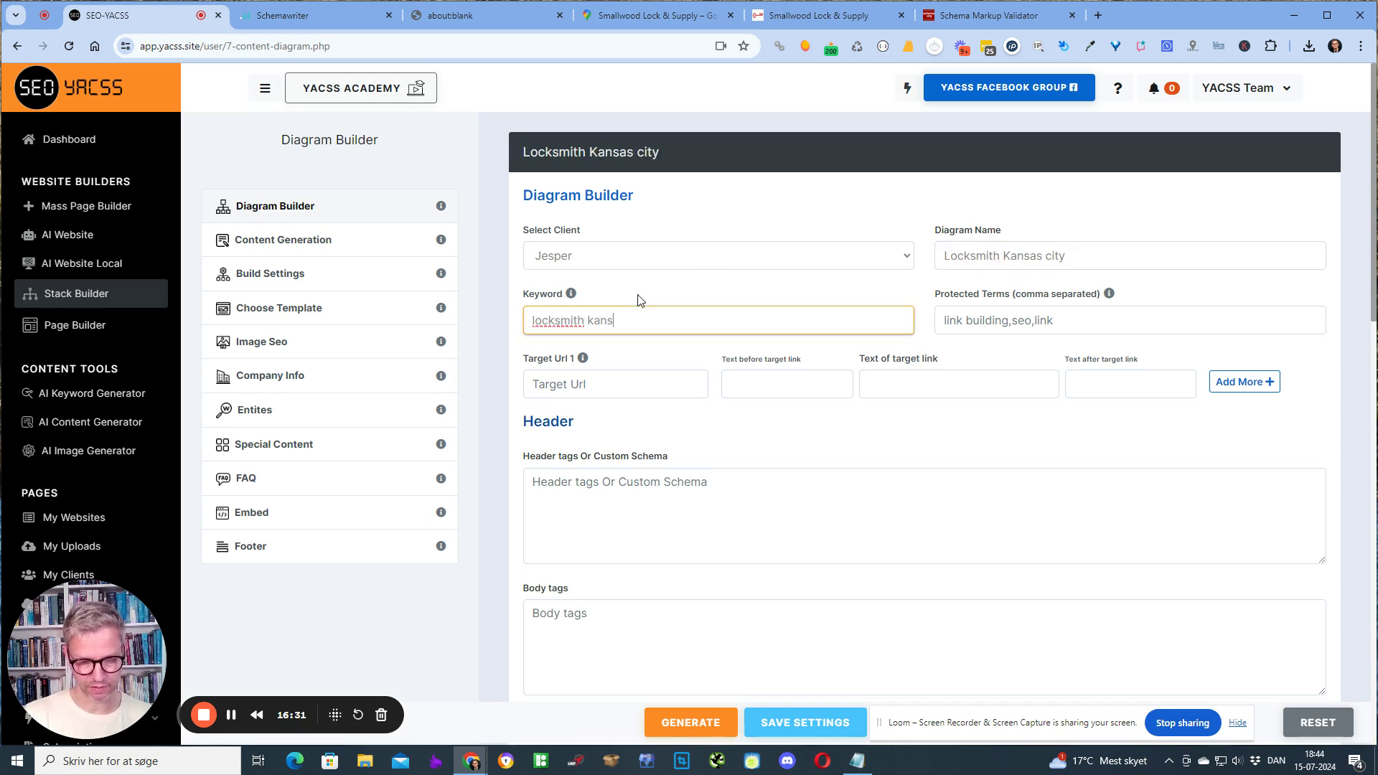
pyautogui.write('as city')
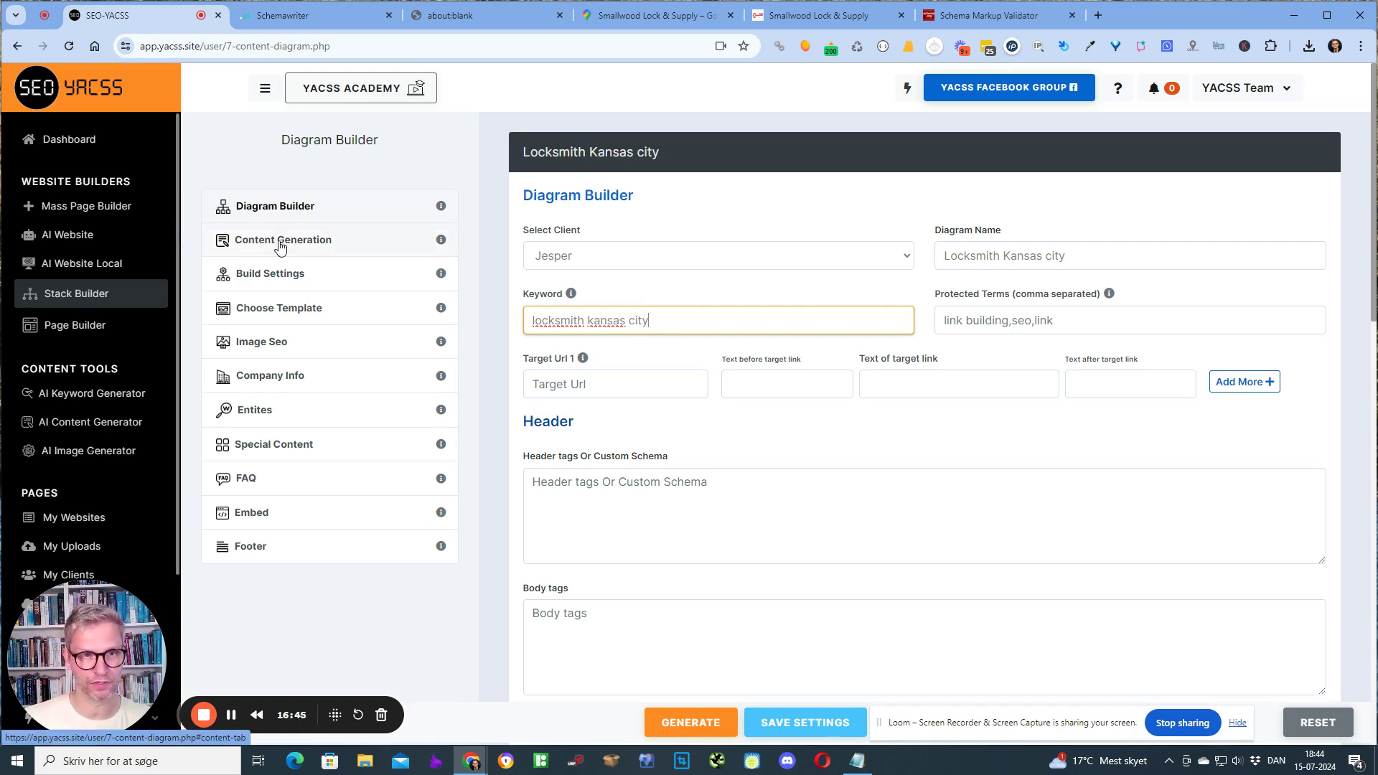
# Step: Review the "Fully automated" option in the content generation settings and return to the Diagram Builder settings
pyautogui.click(323, 242)
pyautogui.moveTo(614, 280); pyautogui.dragTo(543, 281)
pyautogui.moveTo(646, 280); pyautogui.dragTo(537, 281)
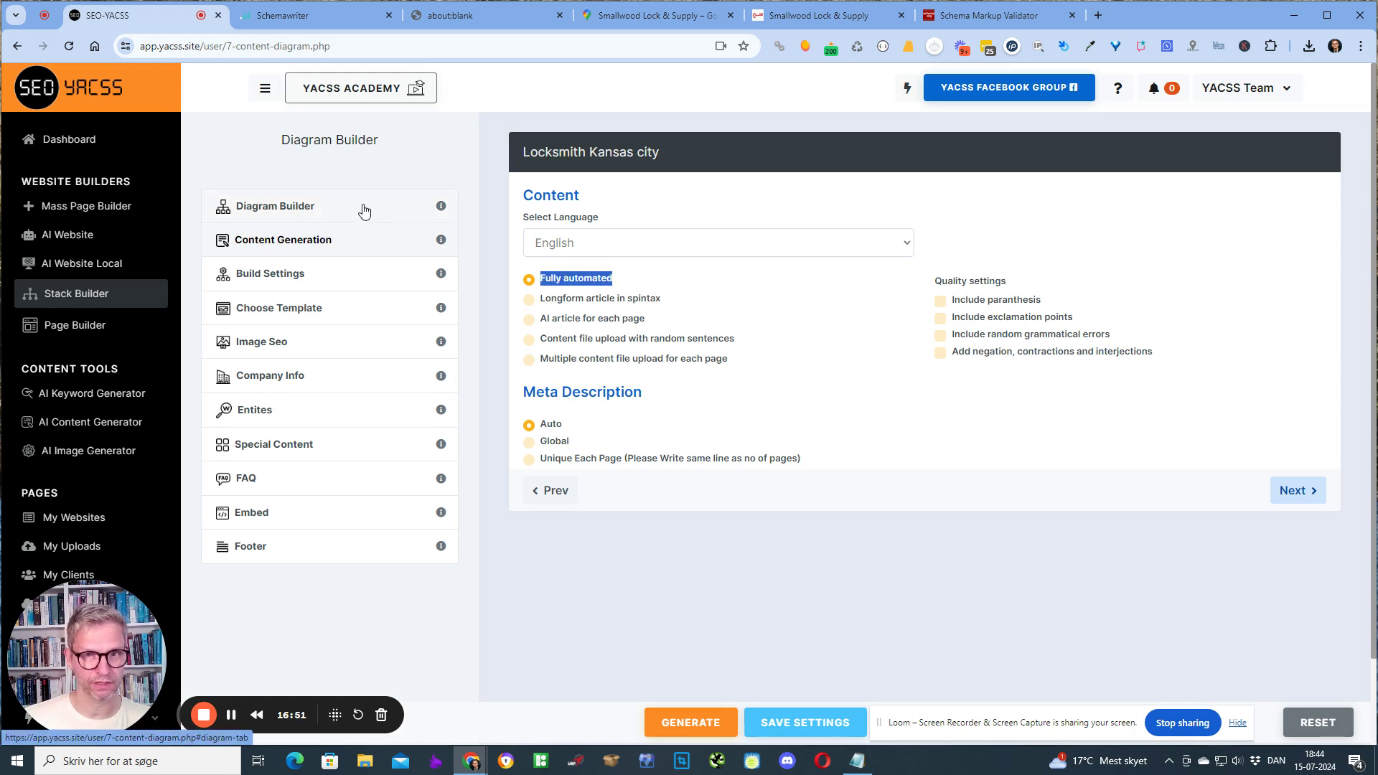
pyautogui.click(364, 210)
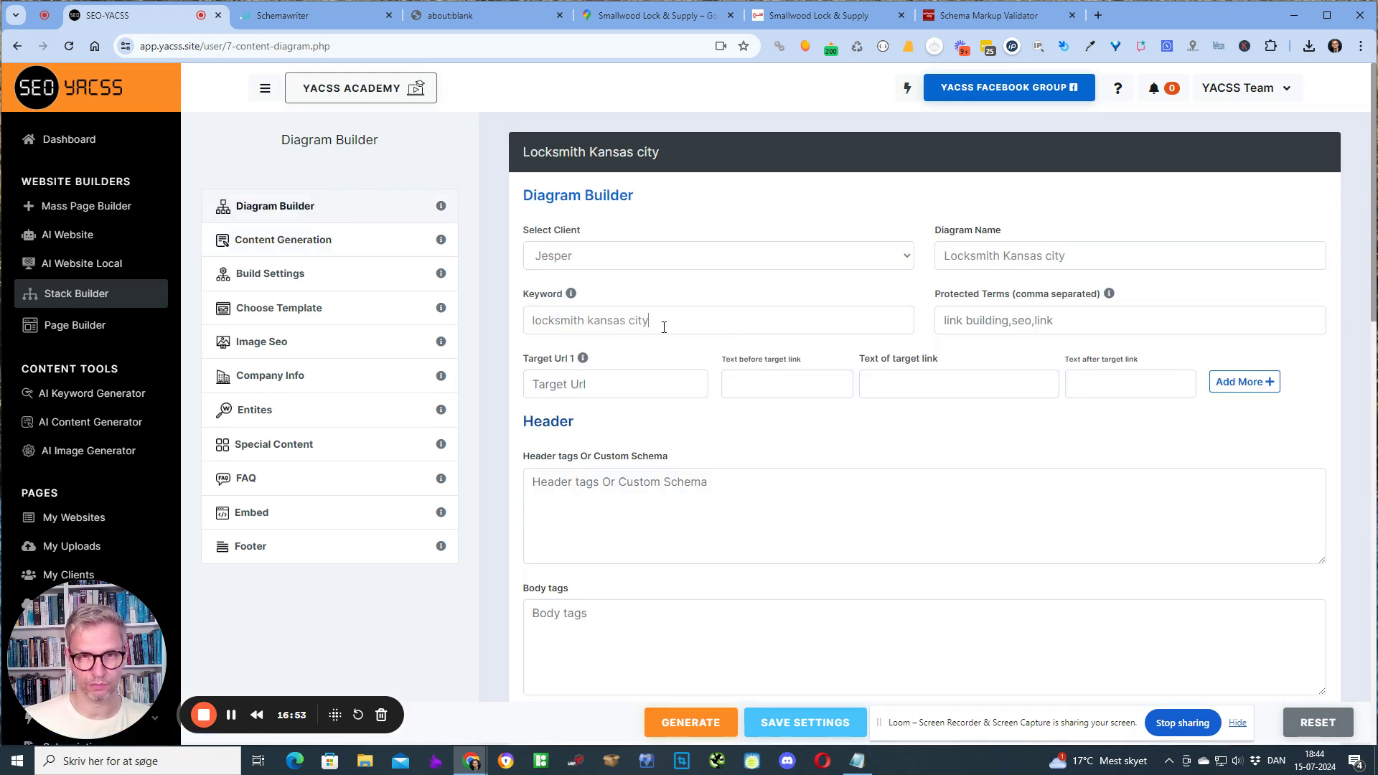
pyautogui.moveTo(664, 328); pyautogui.dragTo(530, 322)
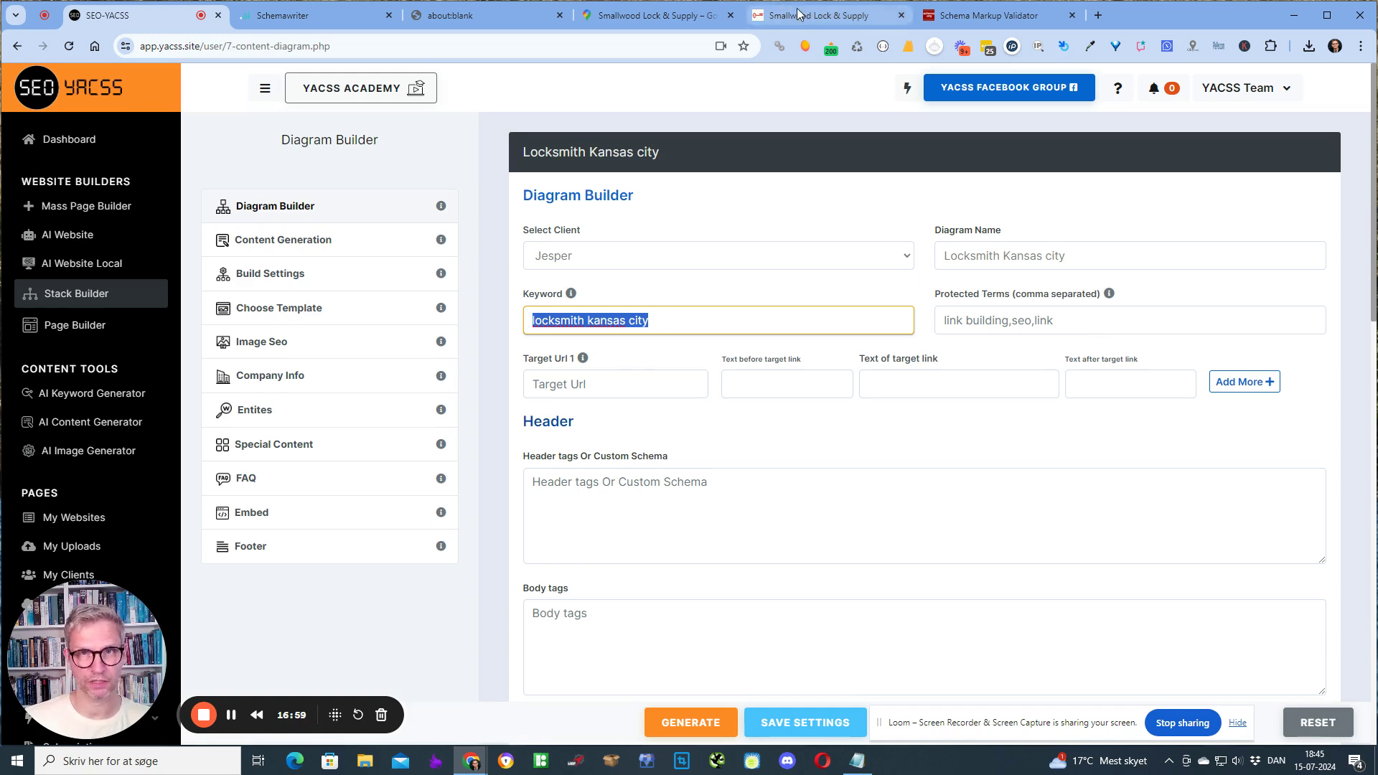
pyautogui.moveTo(587, 364)
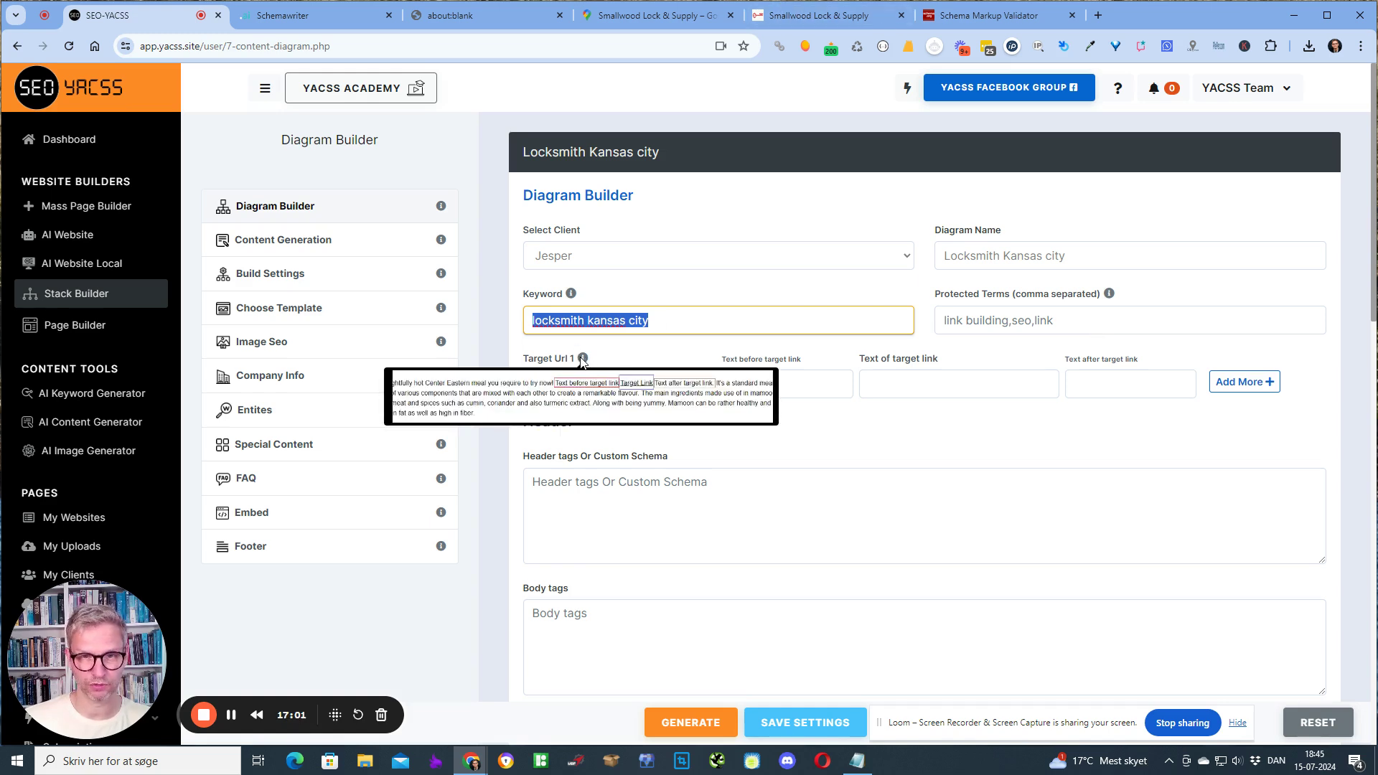
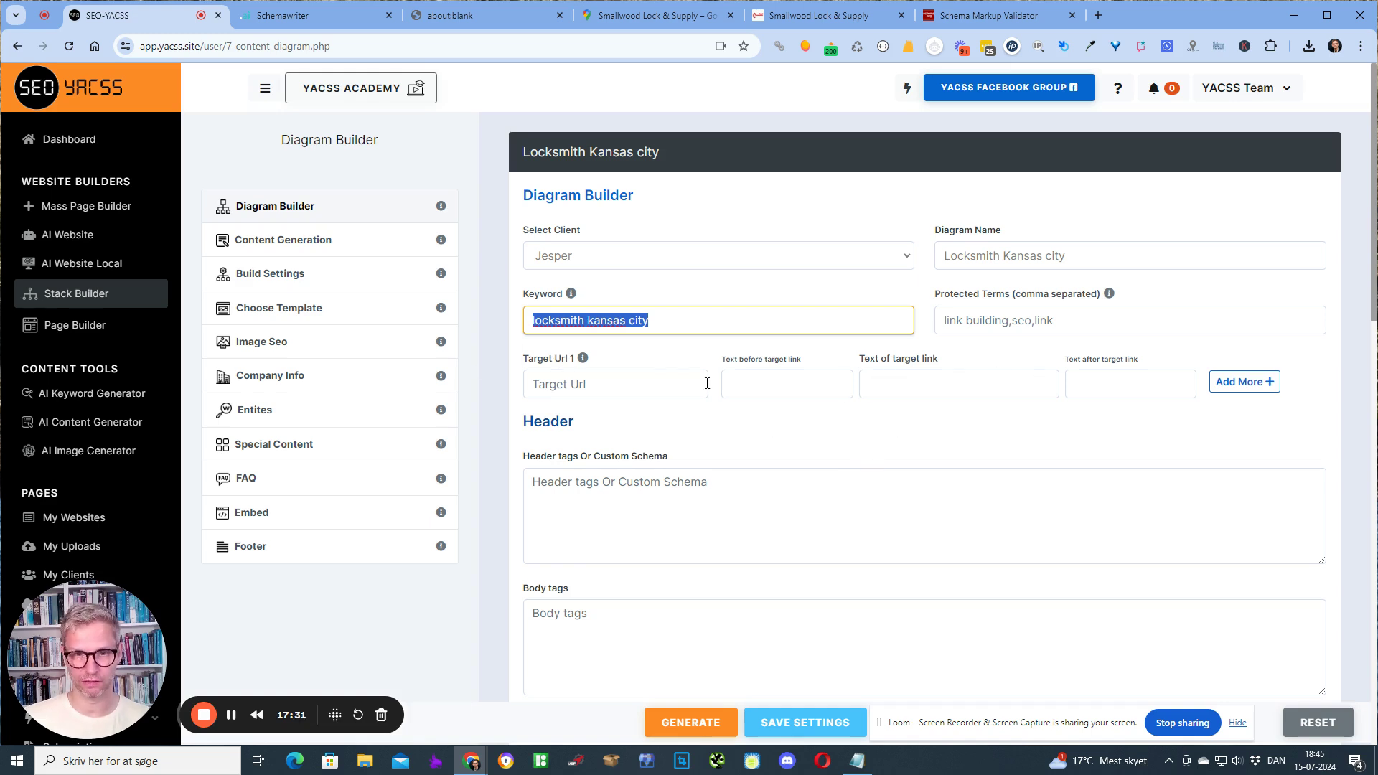
# Step: Switch cloud bucket creation to manual selection and choose the SEO Danmark Amazon account for the first AWS entry
pyautogui.scroll(-4, 707, 384)
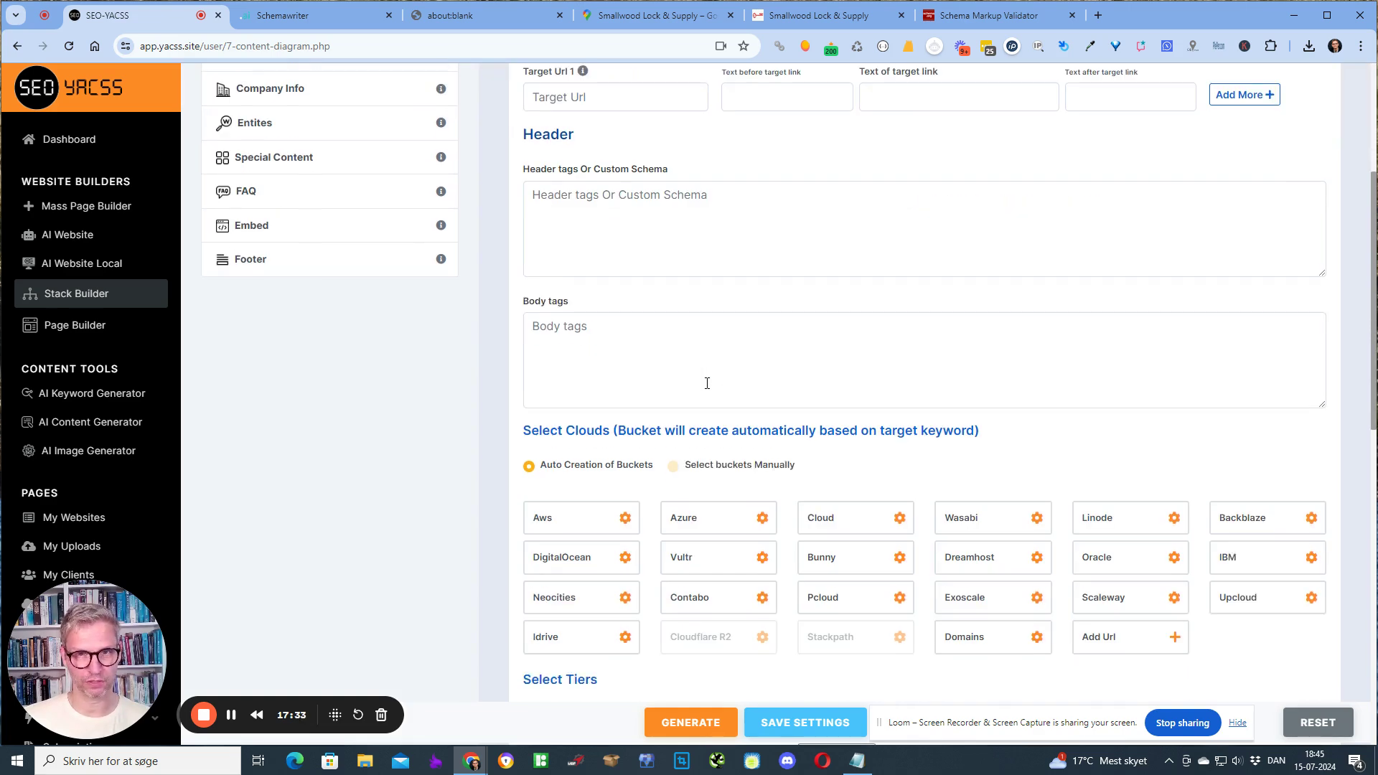
pyautogui.scroll(-3, 707, 383)
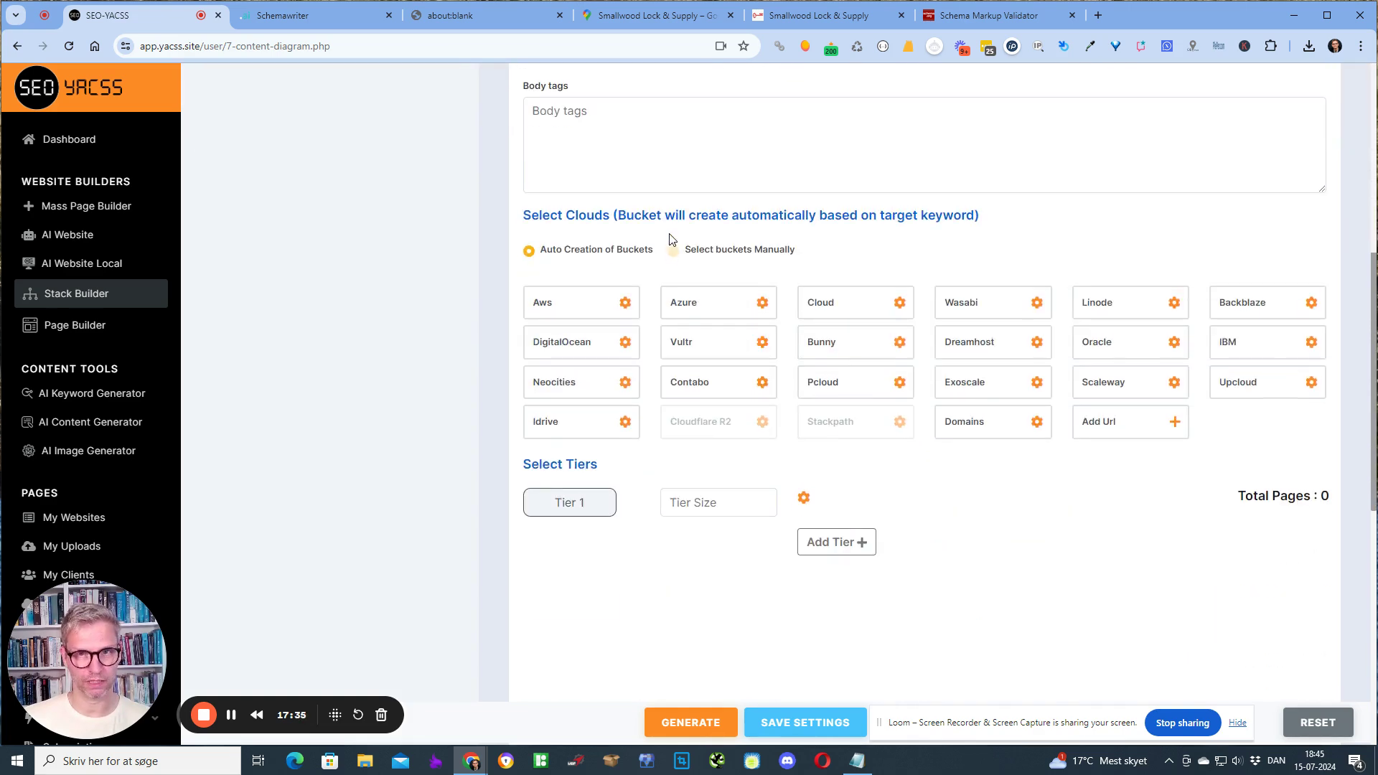
pyautogui.click(673, 251)
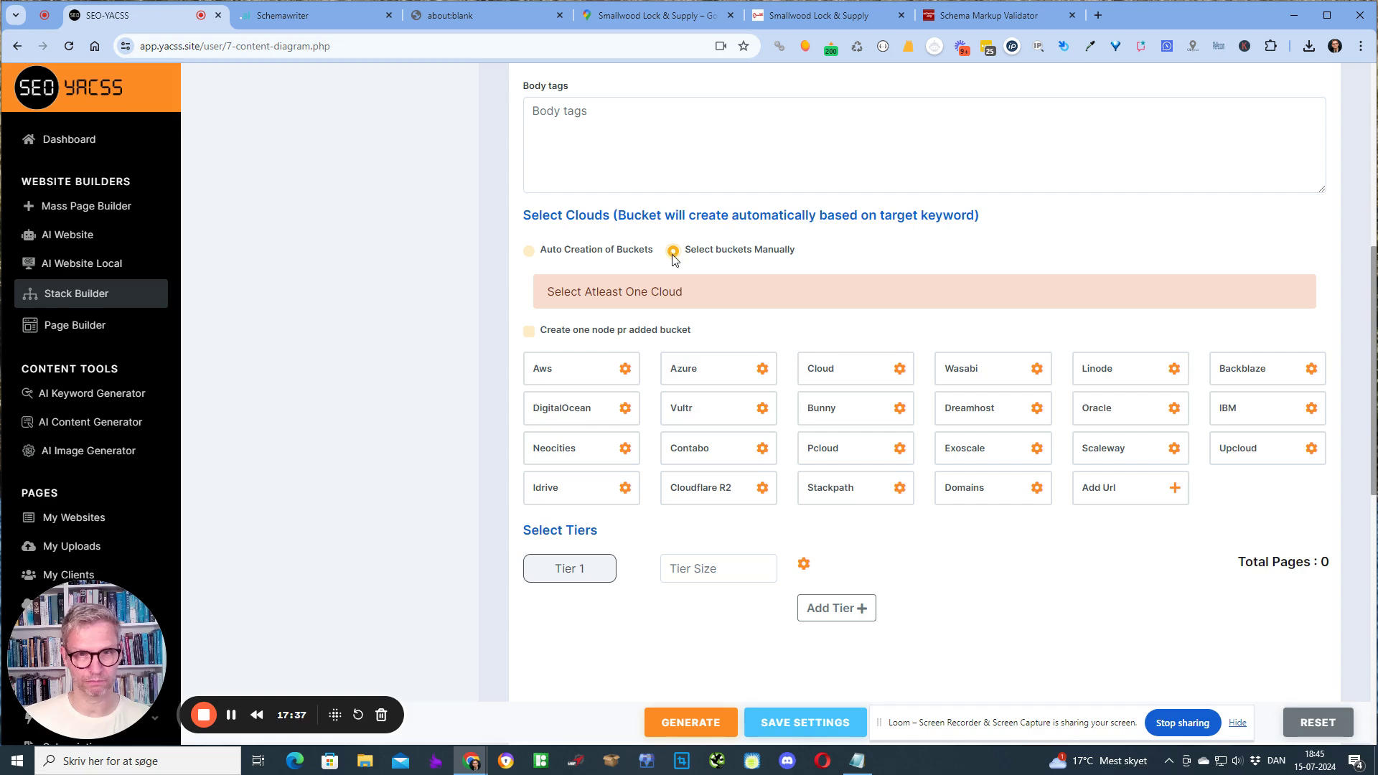
pyautogui.click(625, 370)
pyautogui.click(506, 442)
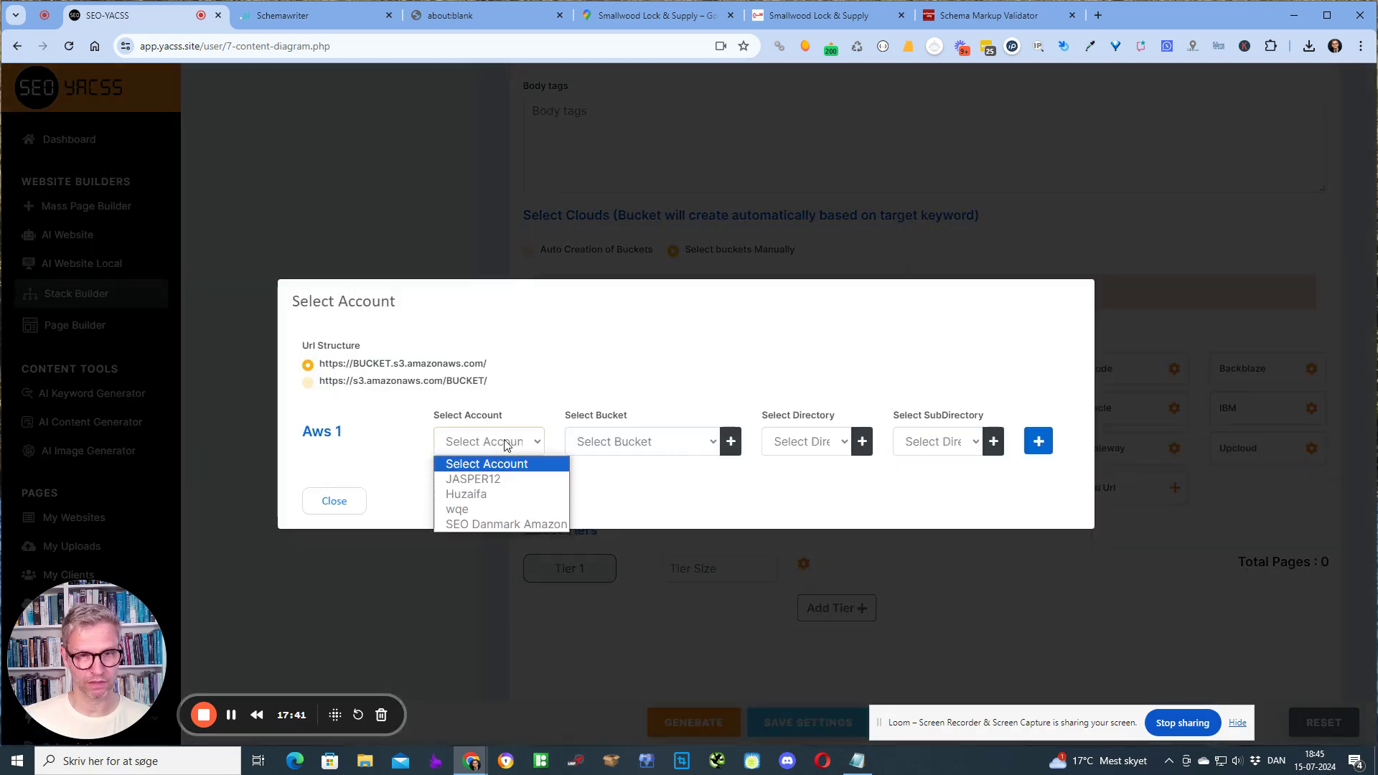
pyautogui.click(493, 523)
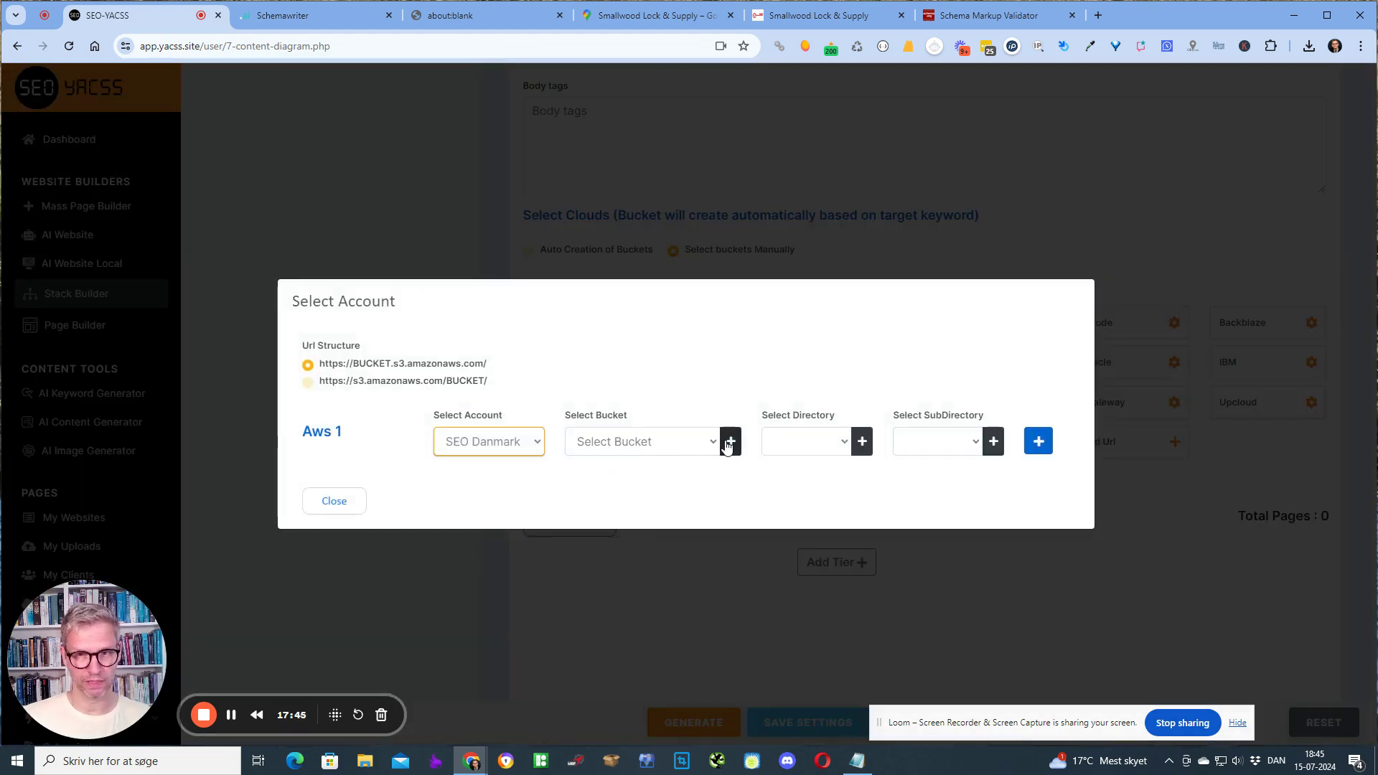
# Step: Create a bucket named kansas-locksmith-1 for the first AWS entry
pyautogui.click(730, 442)
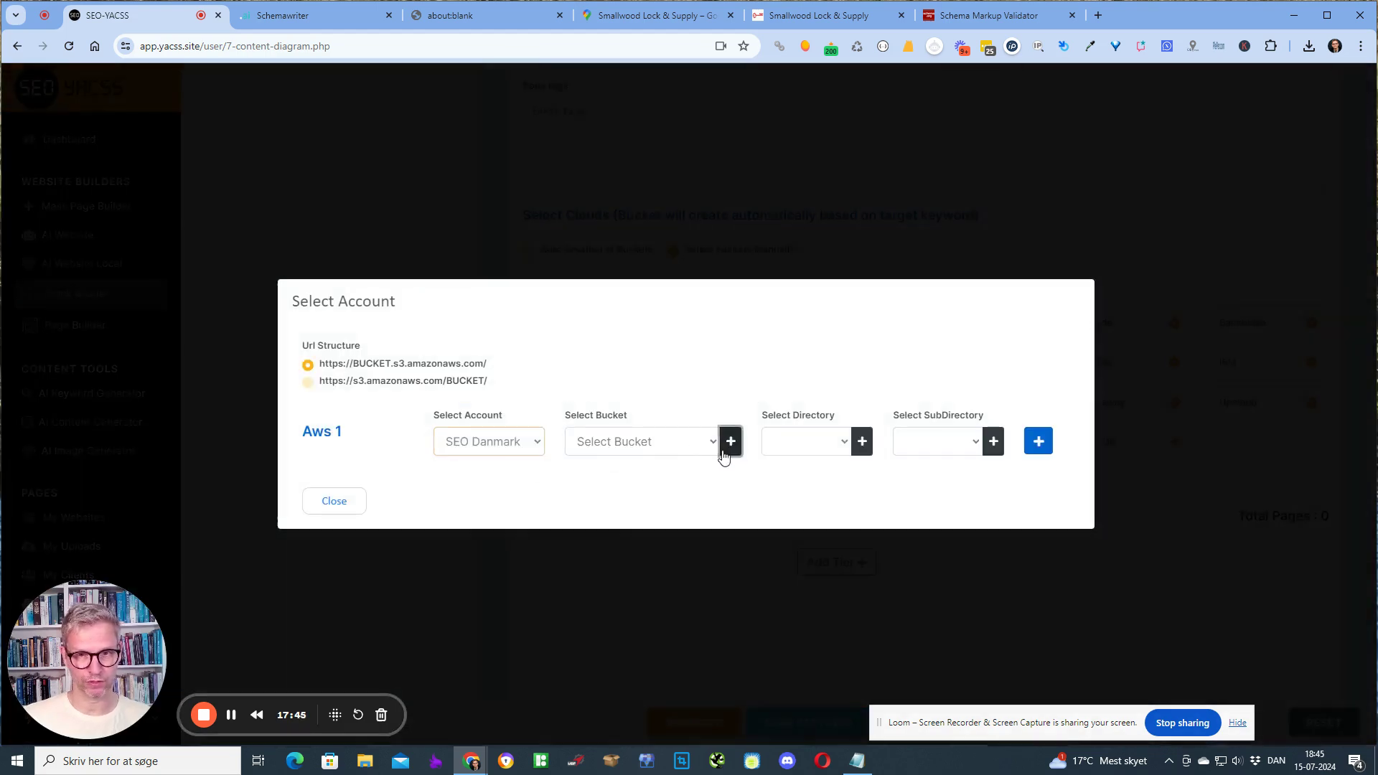
pyautogui.click(581, 433)
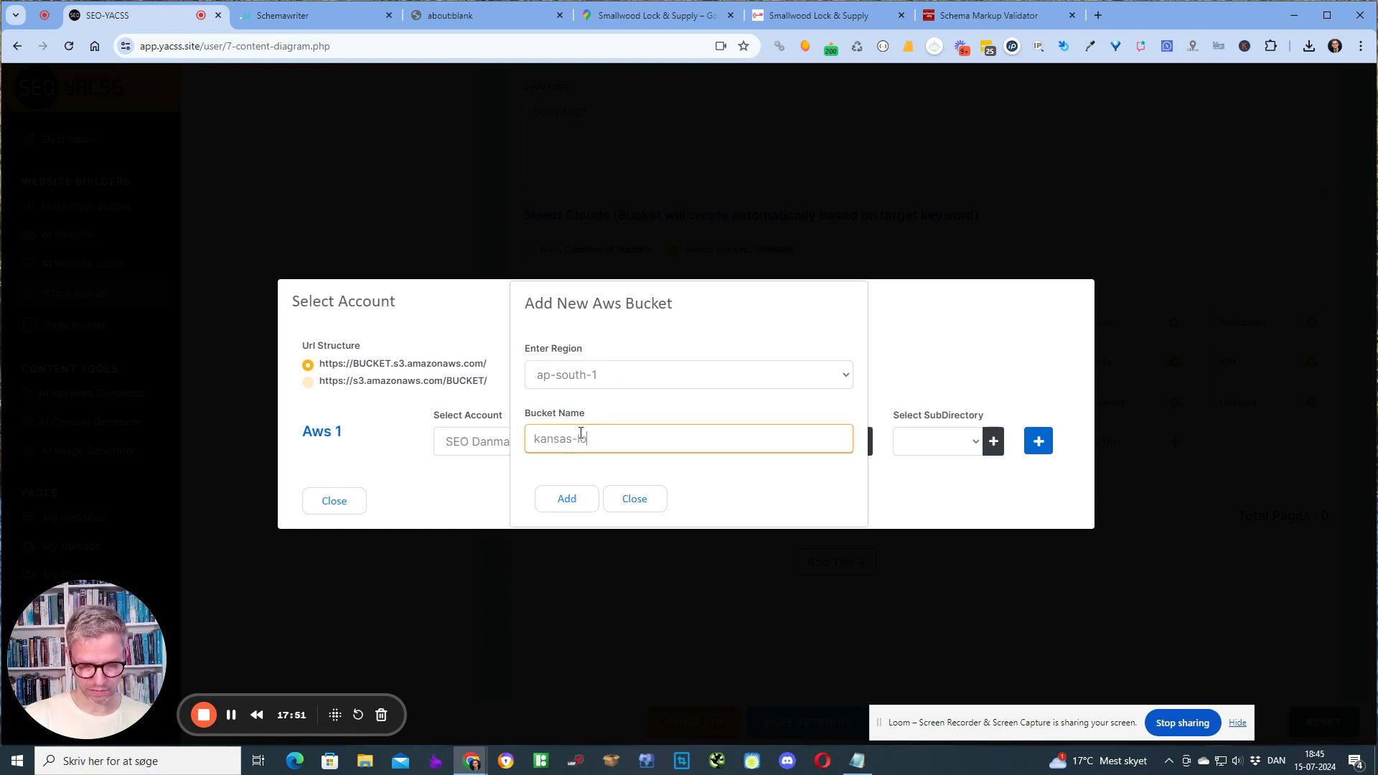
pyautogui.write('kansas-locksmith')
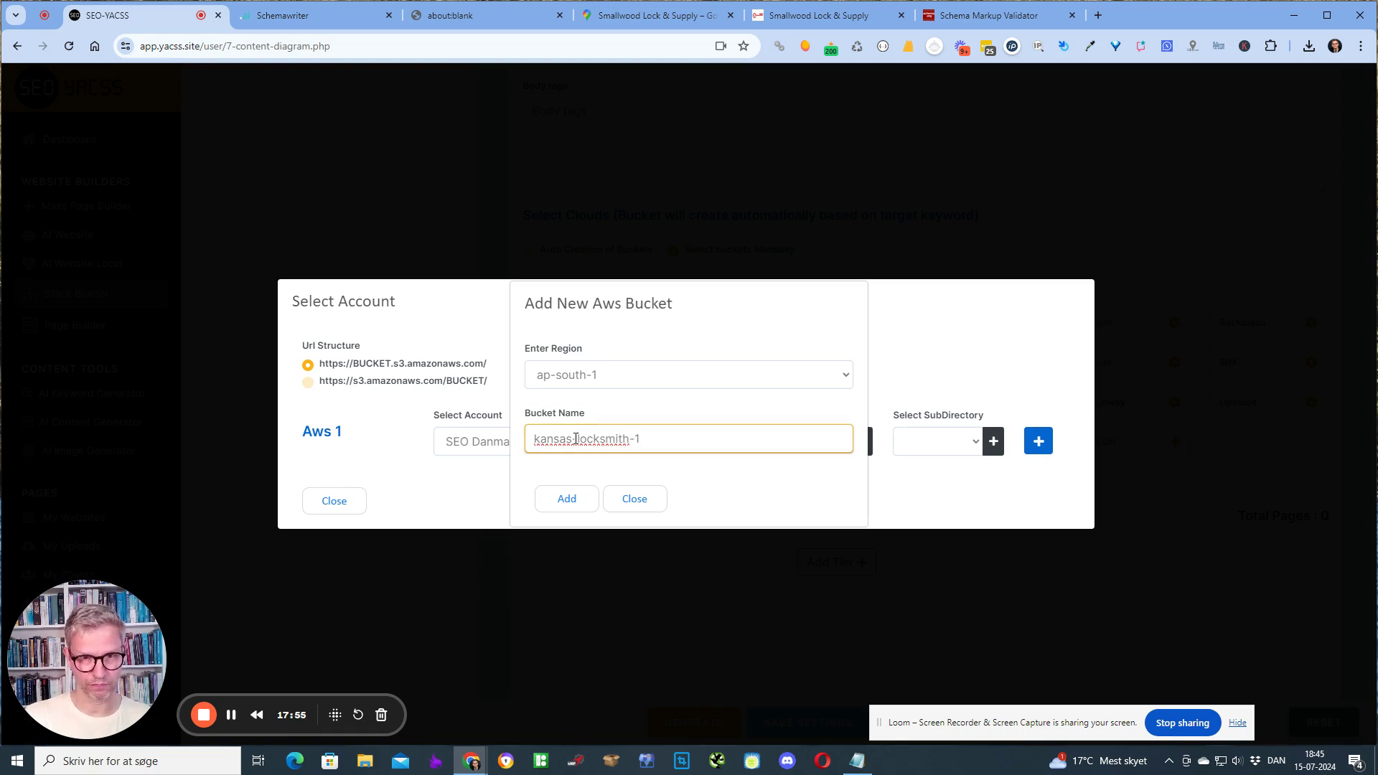
pyautogui.click(579, 502)
pyautogui.click(579, 502)
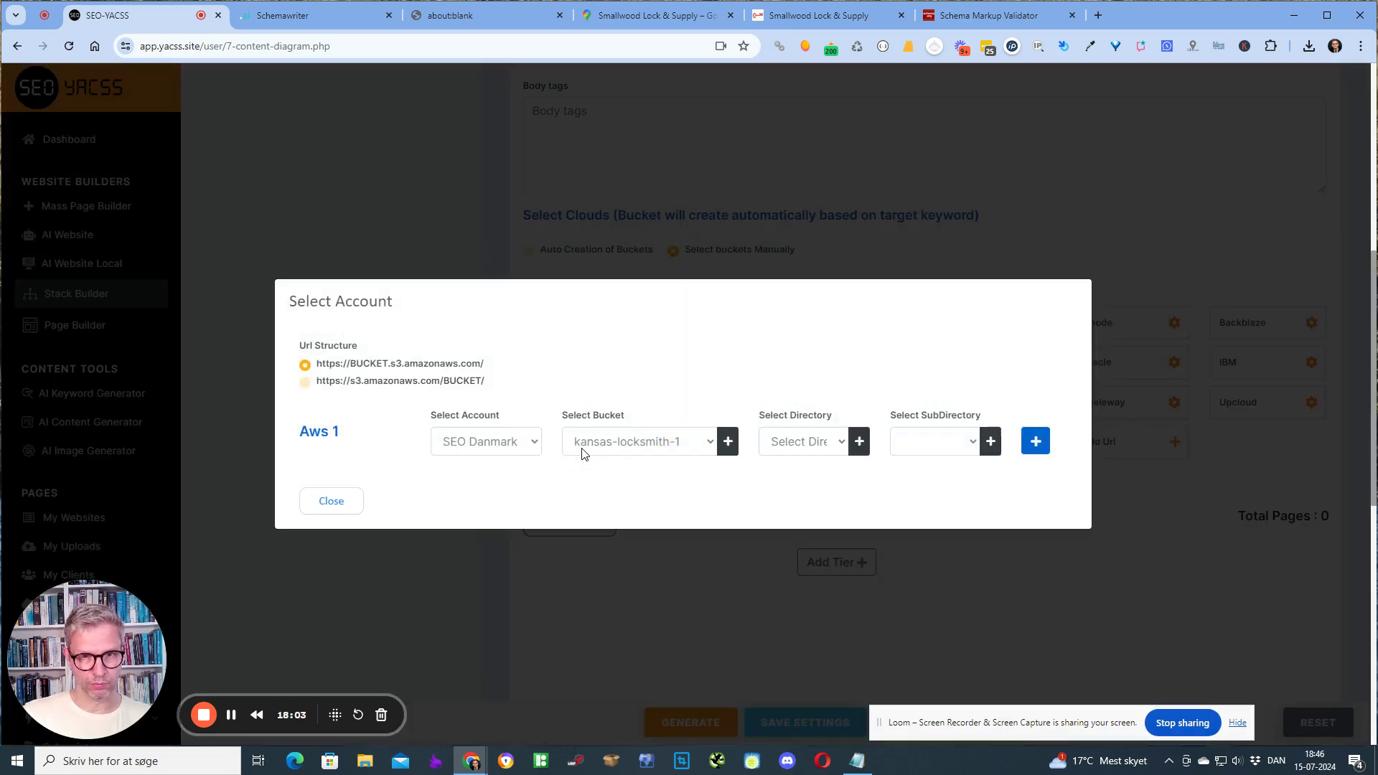
pyautogui.click(728, 442)
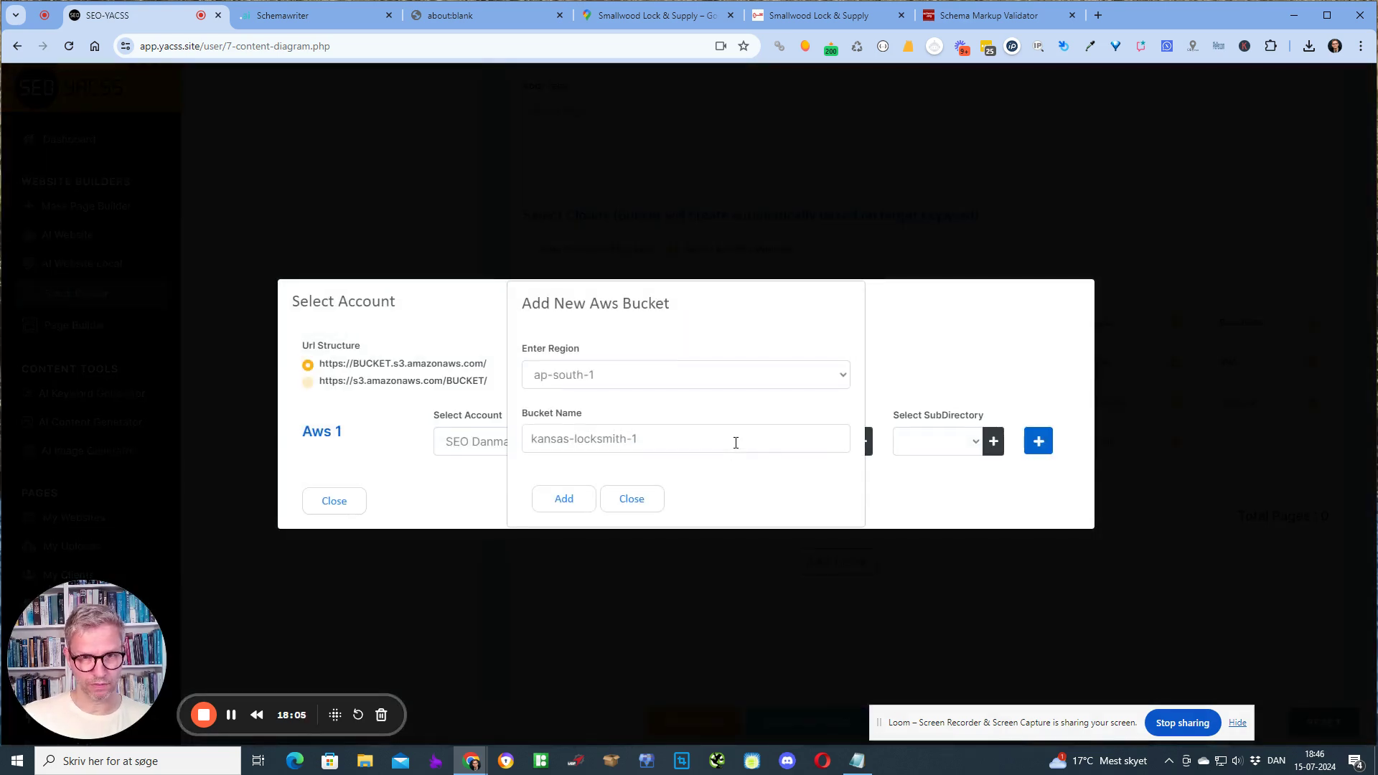
pyautogui.click(630, 497)
# Step: Add a second AWS entry that uses the SEO Danmark Amazon account
pyautogui.click(1036, 441)
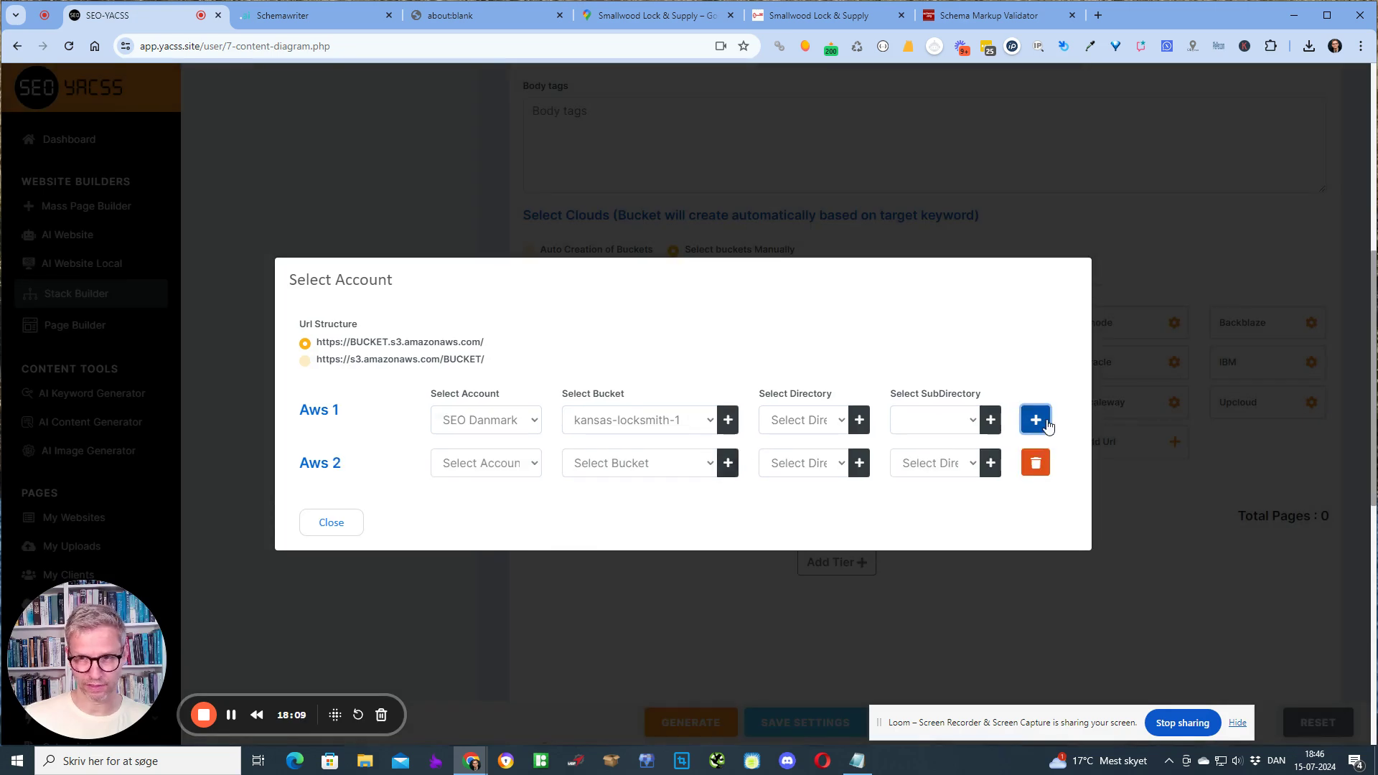
pyautogui.click(486, 463)
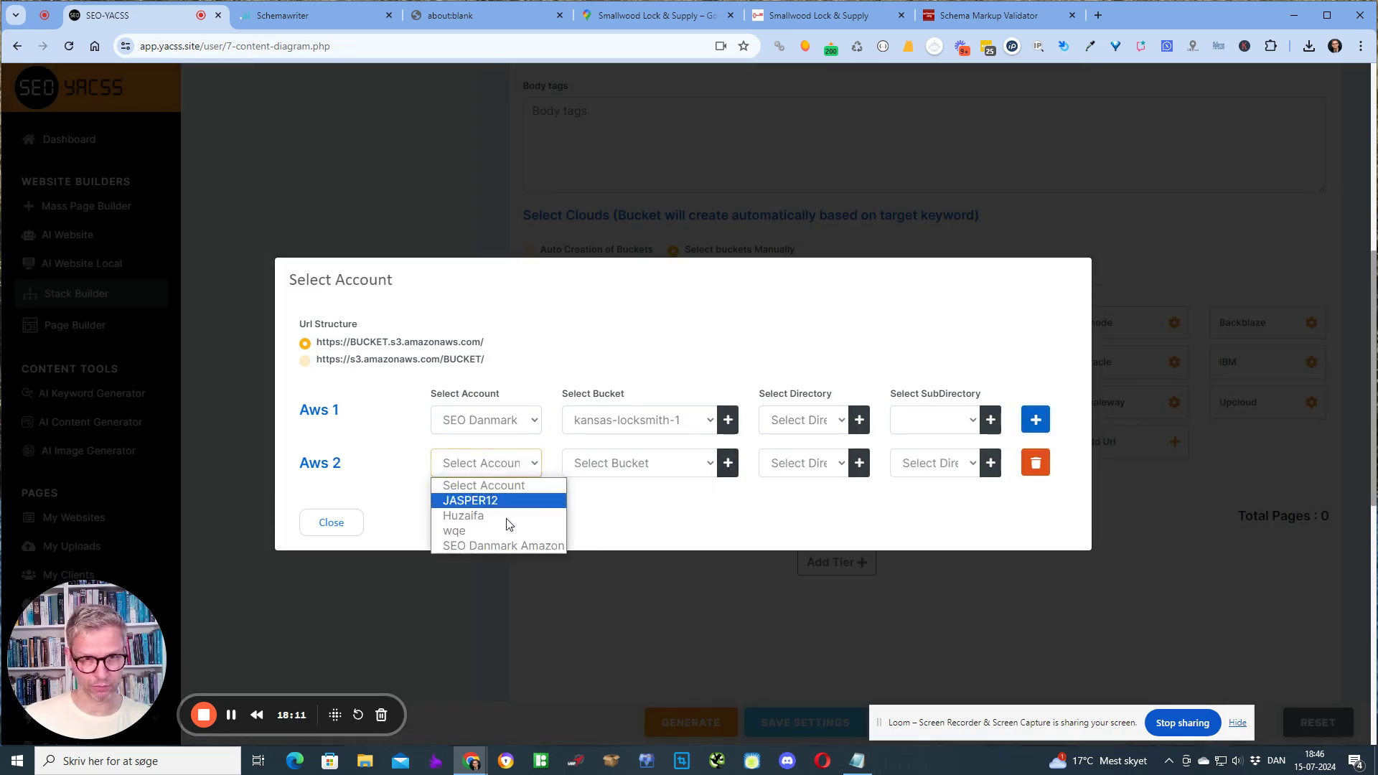
pyautogui.click(502, 551)
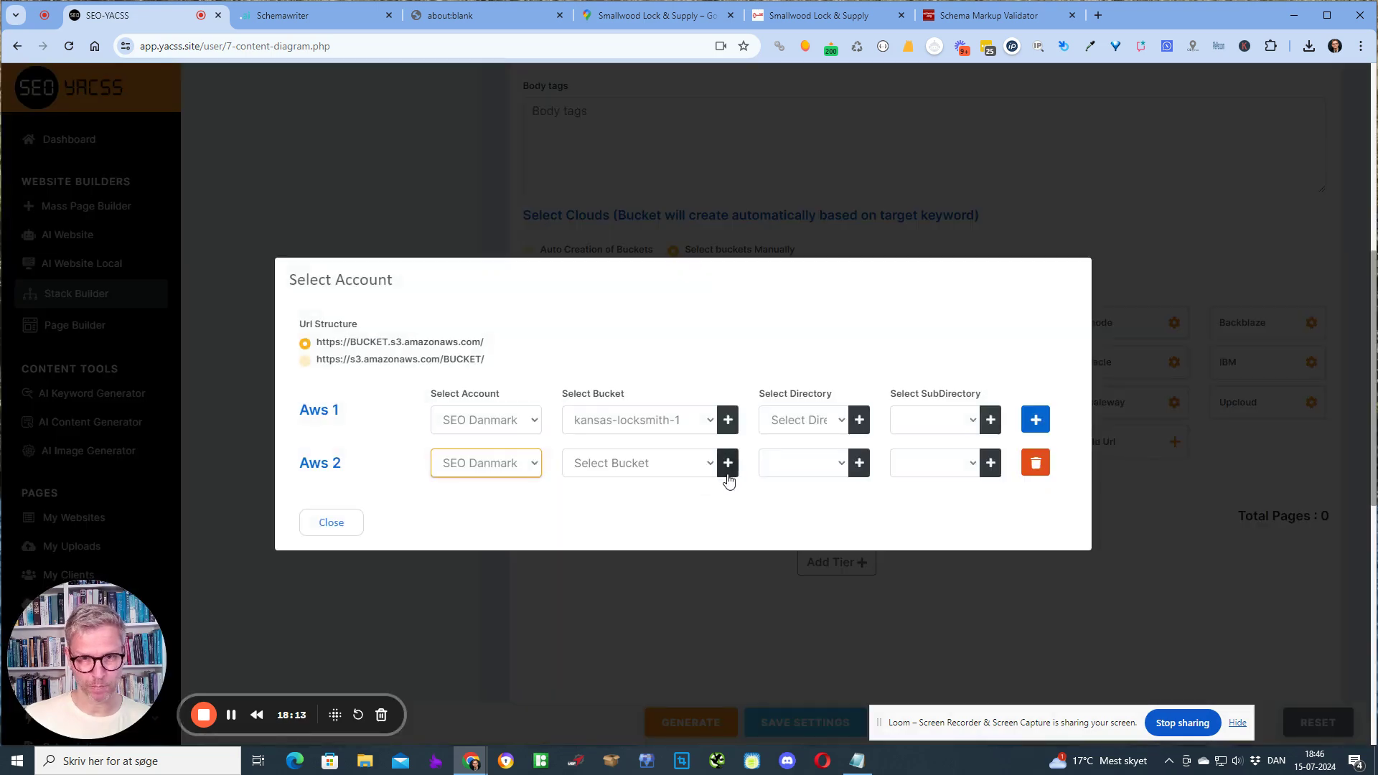
# Step: Create a bucket named kansas-locksmith-2 in region eu-north-1 for the second AWS entry and close the account settings
pyautogui.click(728, 463)
pyautogui.click(646, 379)
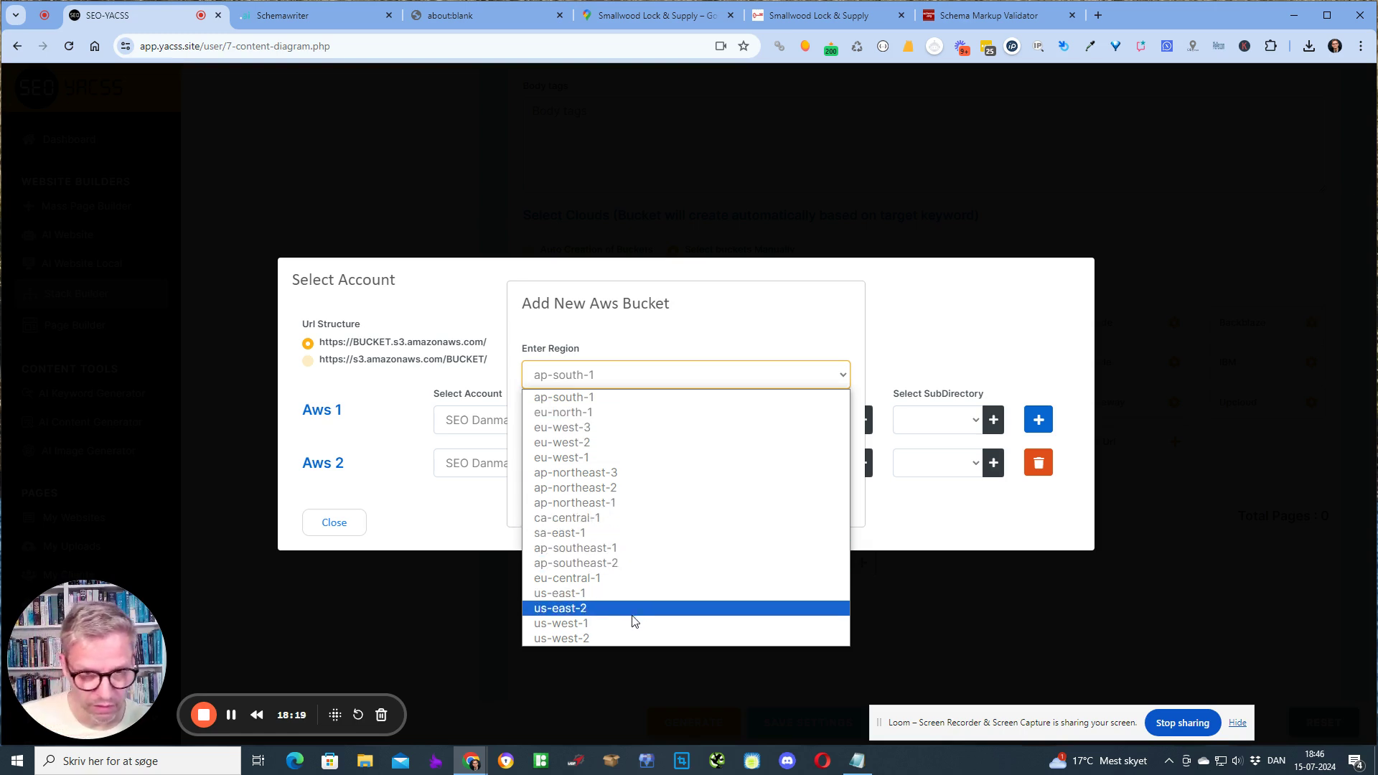
pyautogui.click(615, 412)
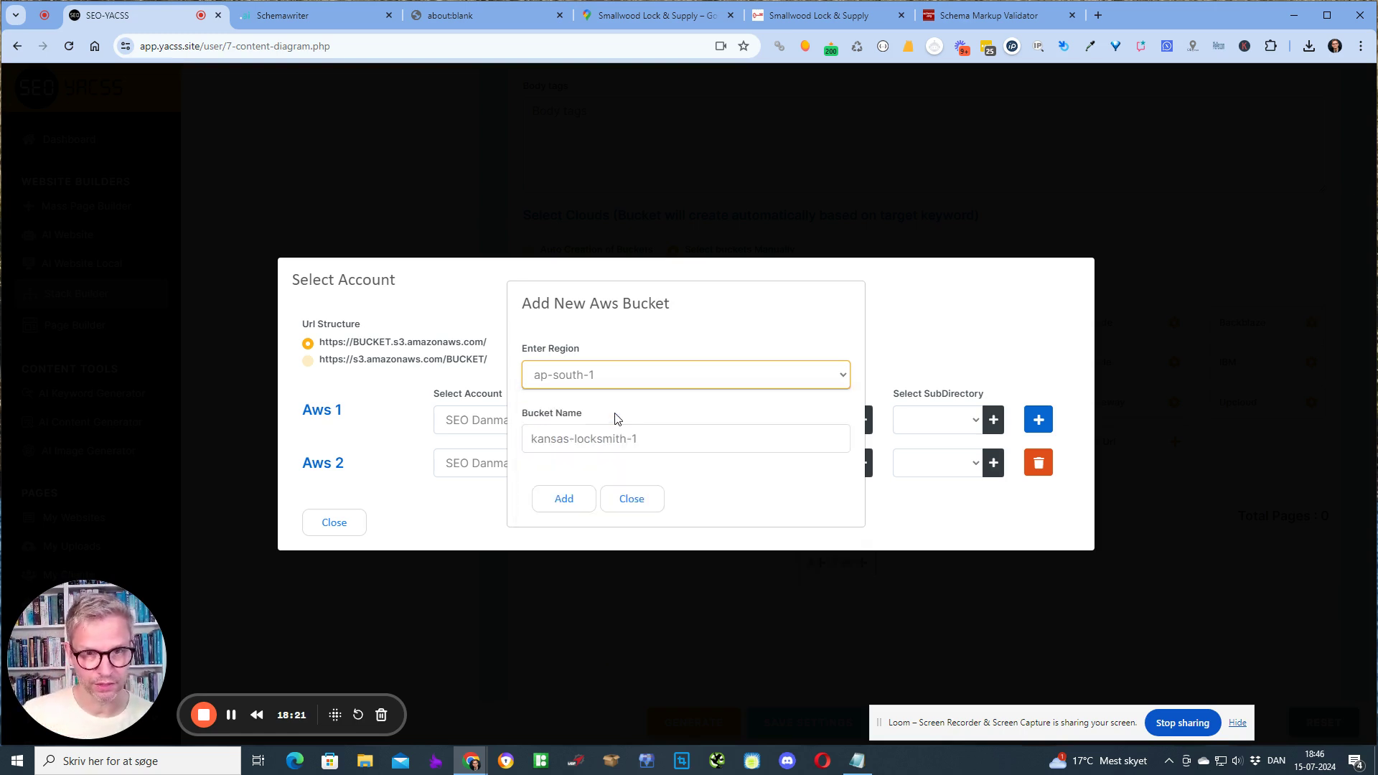
pyautogui.click(743, 445)
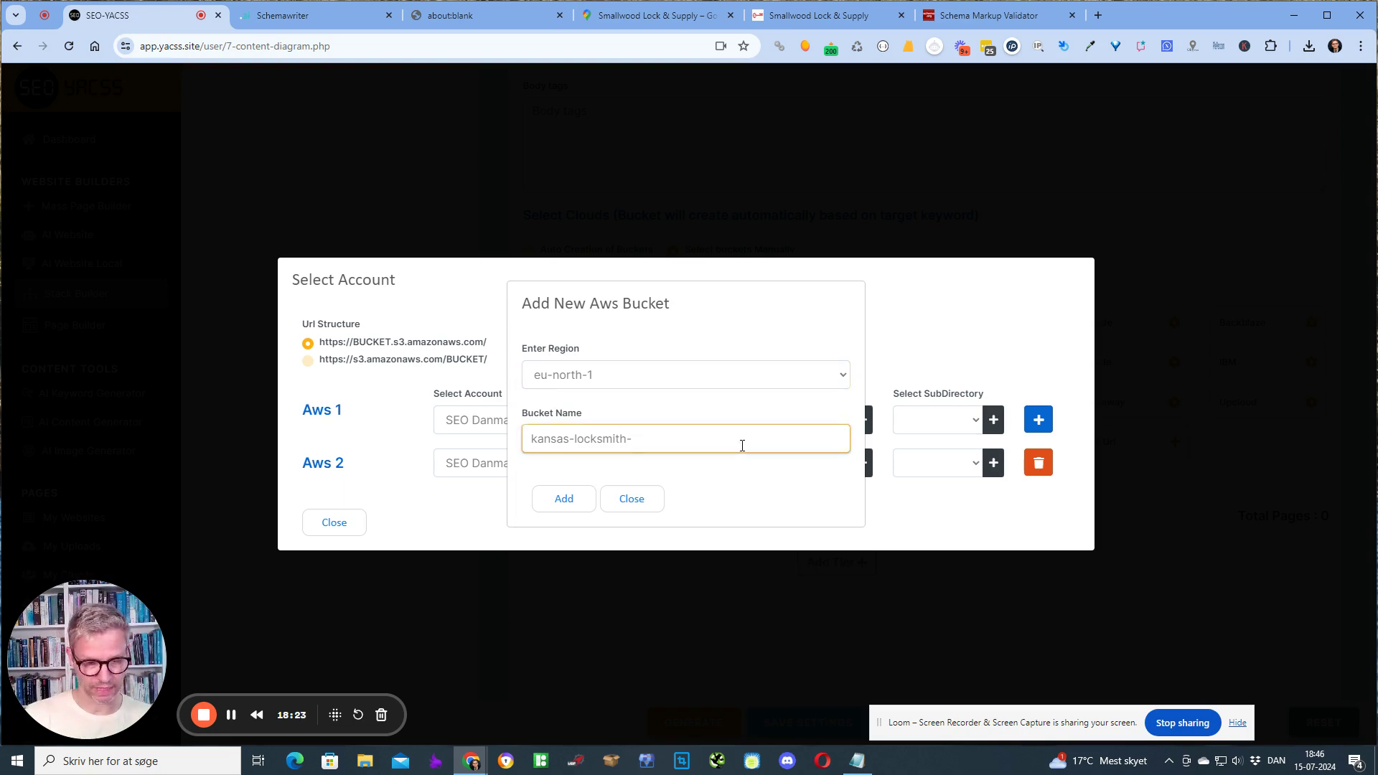
pyautogui.click(564, 499)
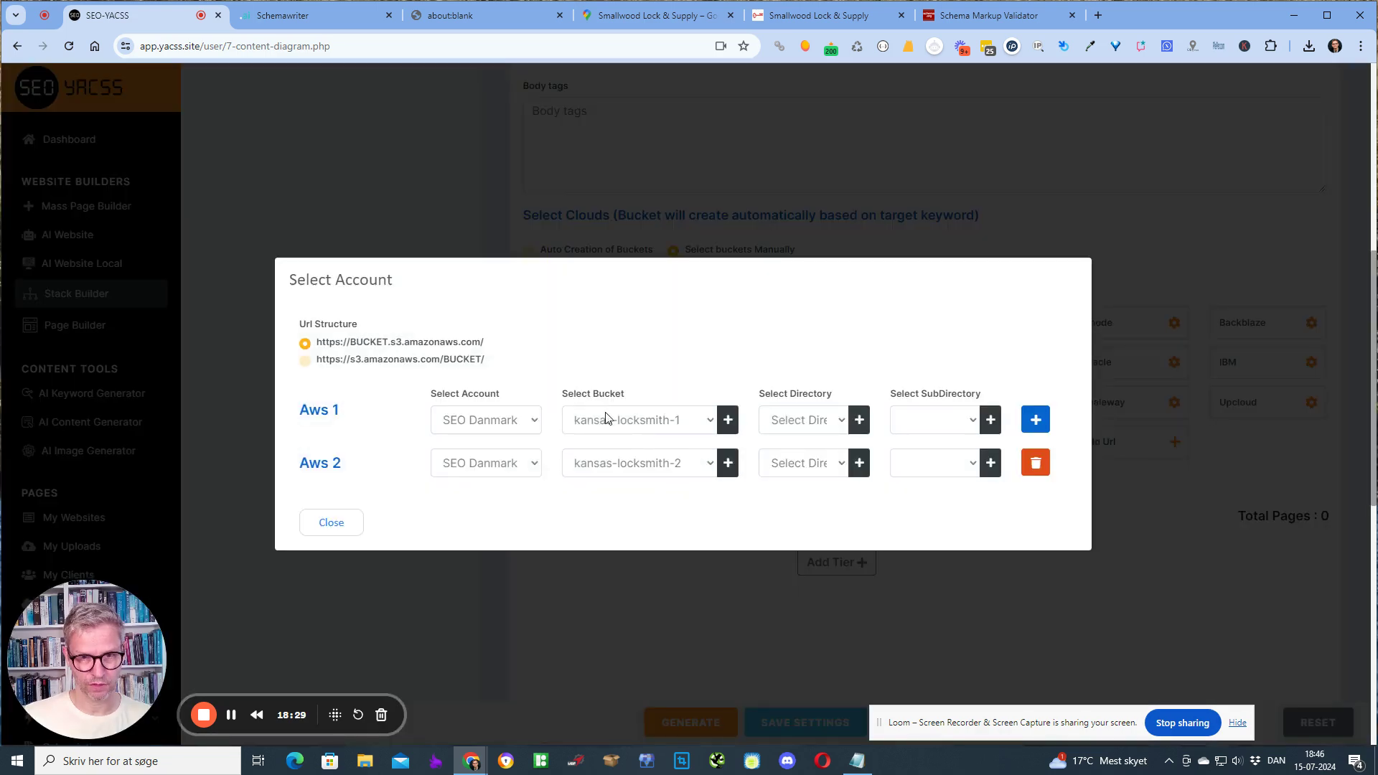
pyautogui.click(331, 523)
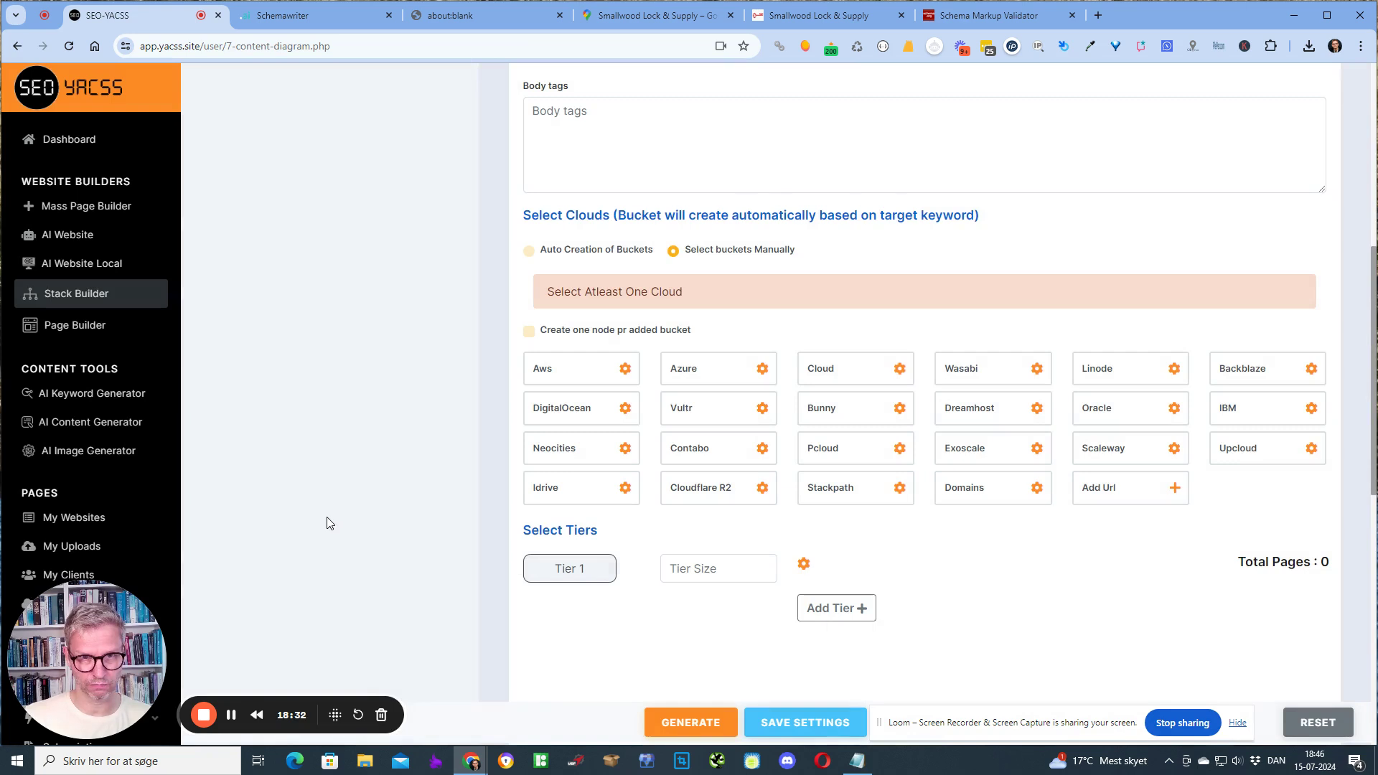
# Step: Select AWS as the cloud for the stack and set the Tier 1 size to 1
pyautogui.click(558, 376)
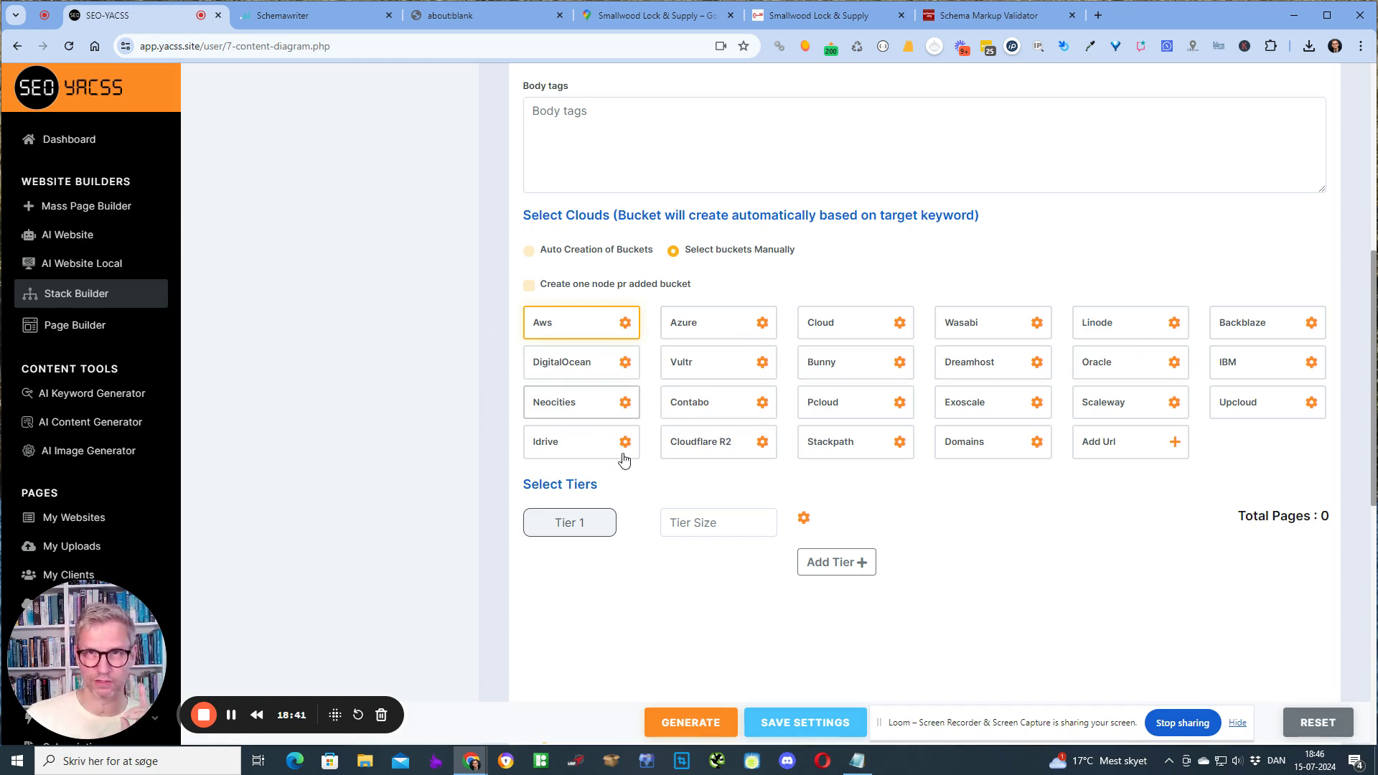
pyautogui.click(695, 524)
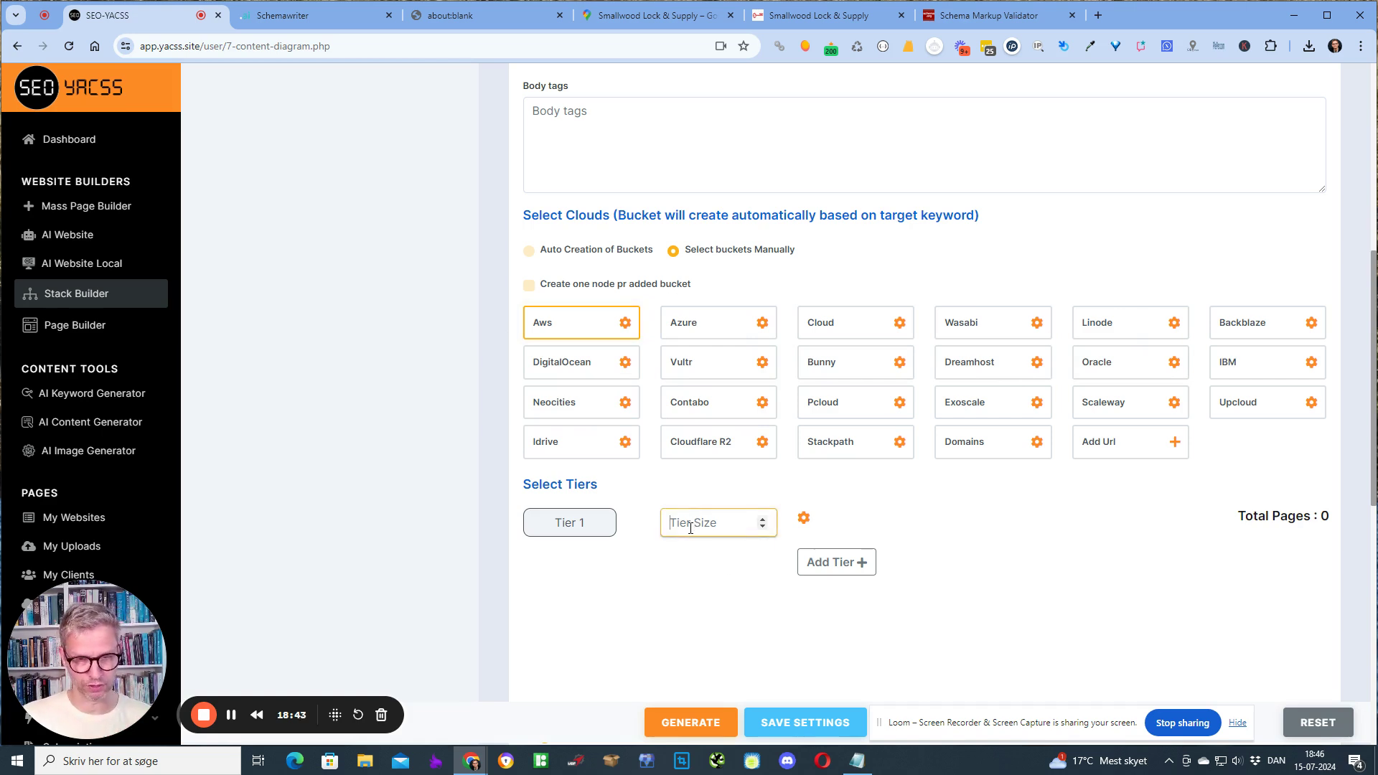
pyautogui.write('1')
# Step: Add Tiers 2, 3 and 4 with sizes 3, 3 and 2
pyautogui.click(834, 563)
pyautogui.click(700, 561)
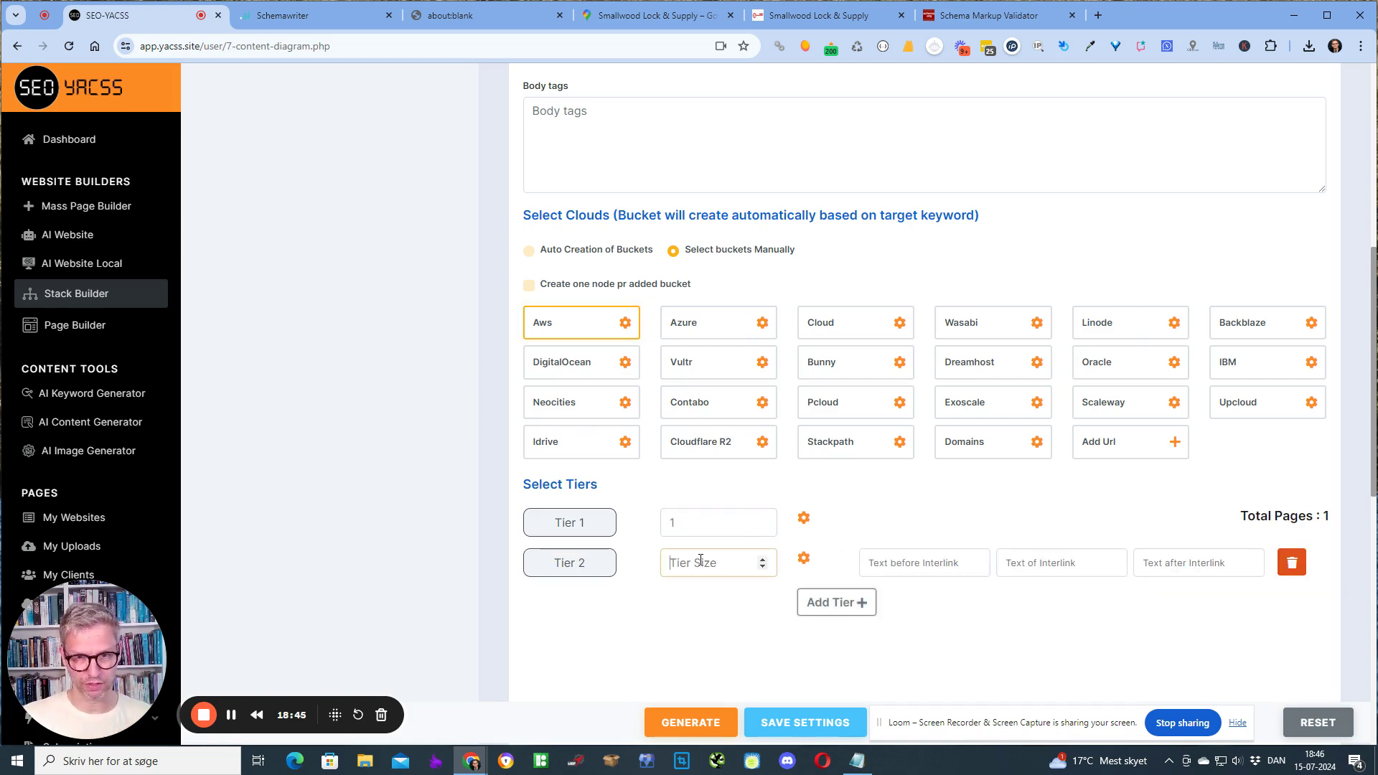
pyautogui.write('3')
pyautogui.click(834, 603)
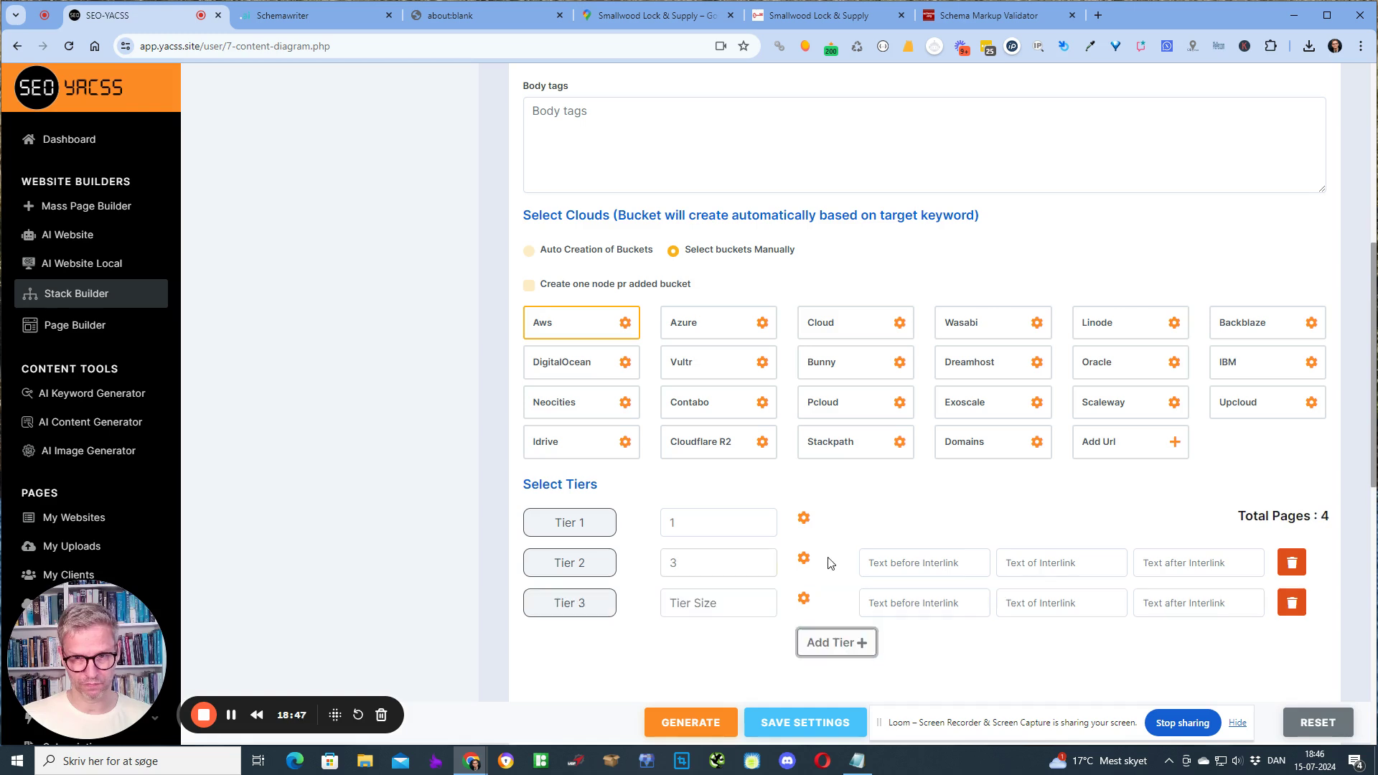
pyautogui.scroll(-4, 830, 563)
pyautogui.click(702, 320)
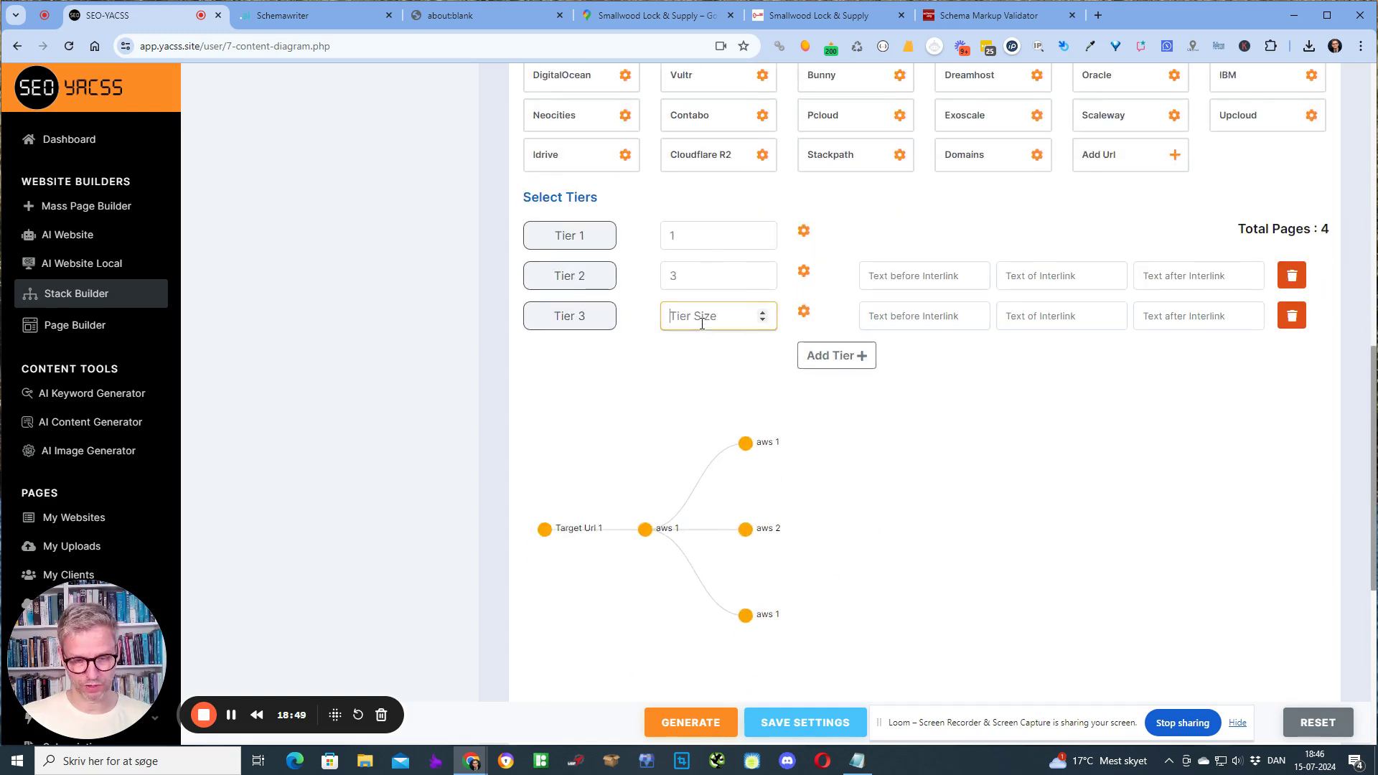
pyautogui.write('3')
pyautogui.click(851, 356)
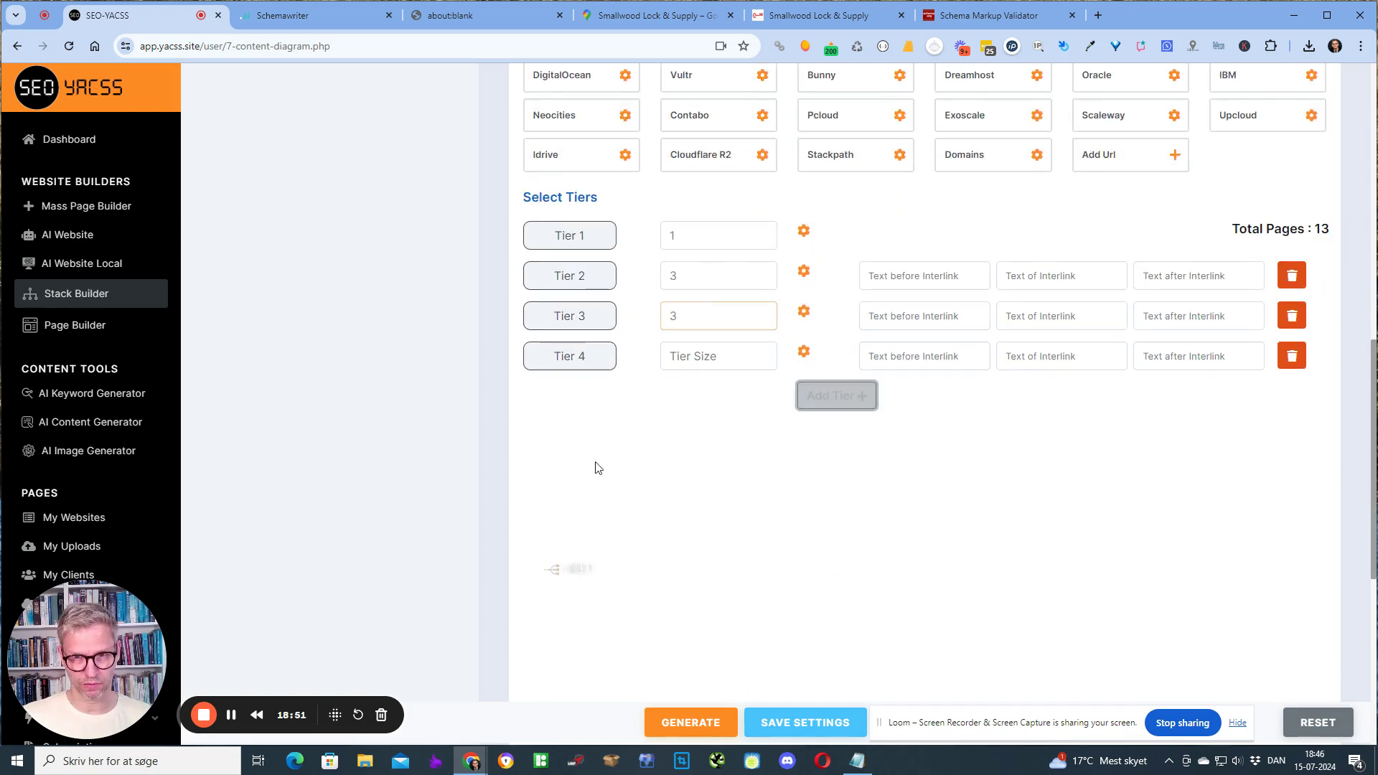
pyautogui.click(712, 359)
pyautogui.write('2')
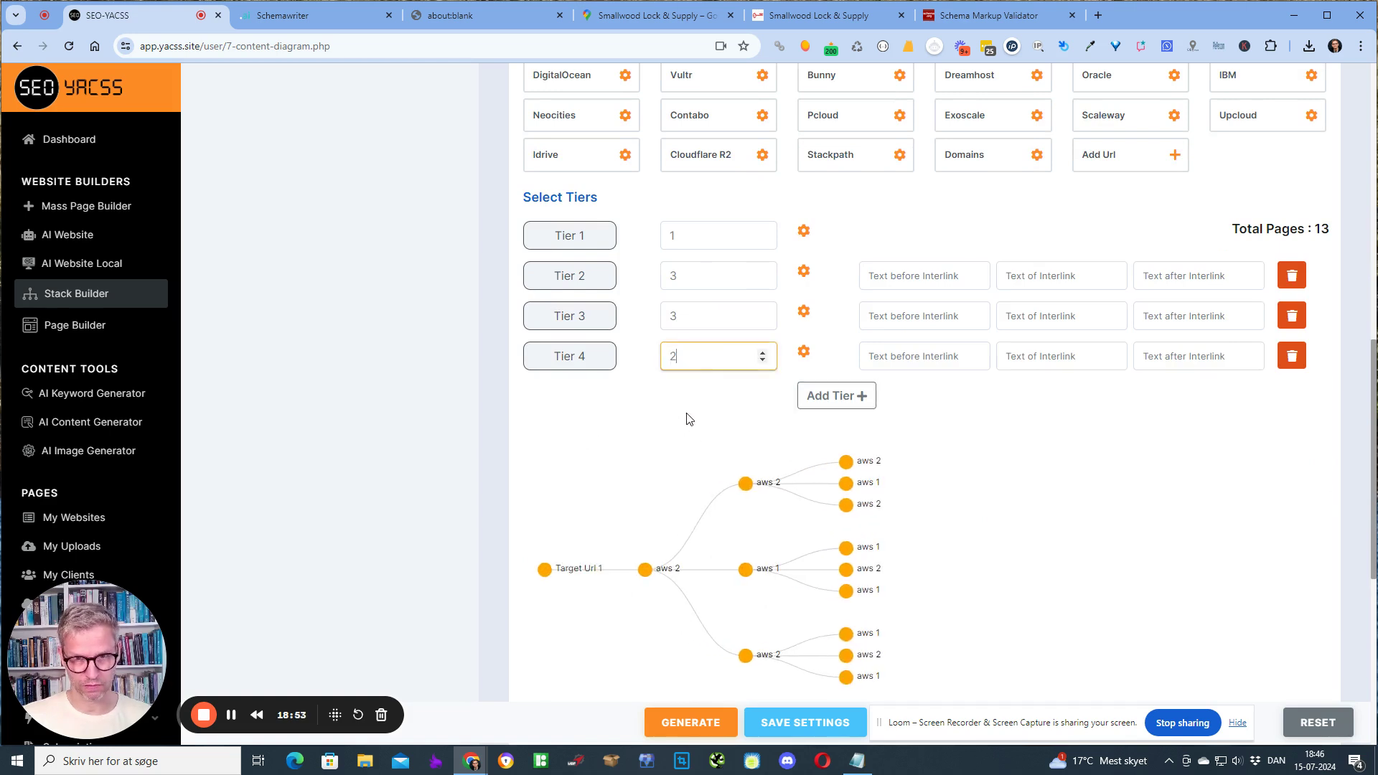
pyautogui.click(685, 416)
# Step: Examine the stack diagram to see how the AWS buckets are distributed across the four tiers
pyautogui.scroll(-1, 668, 412)
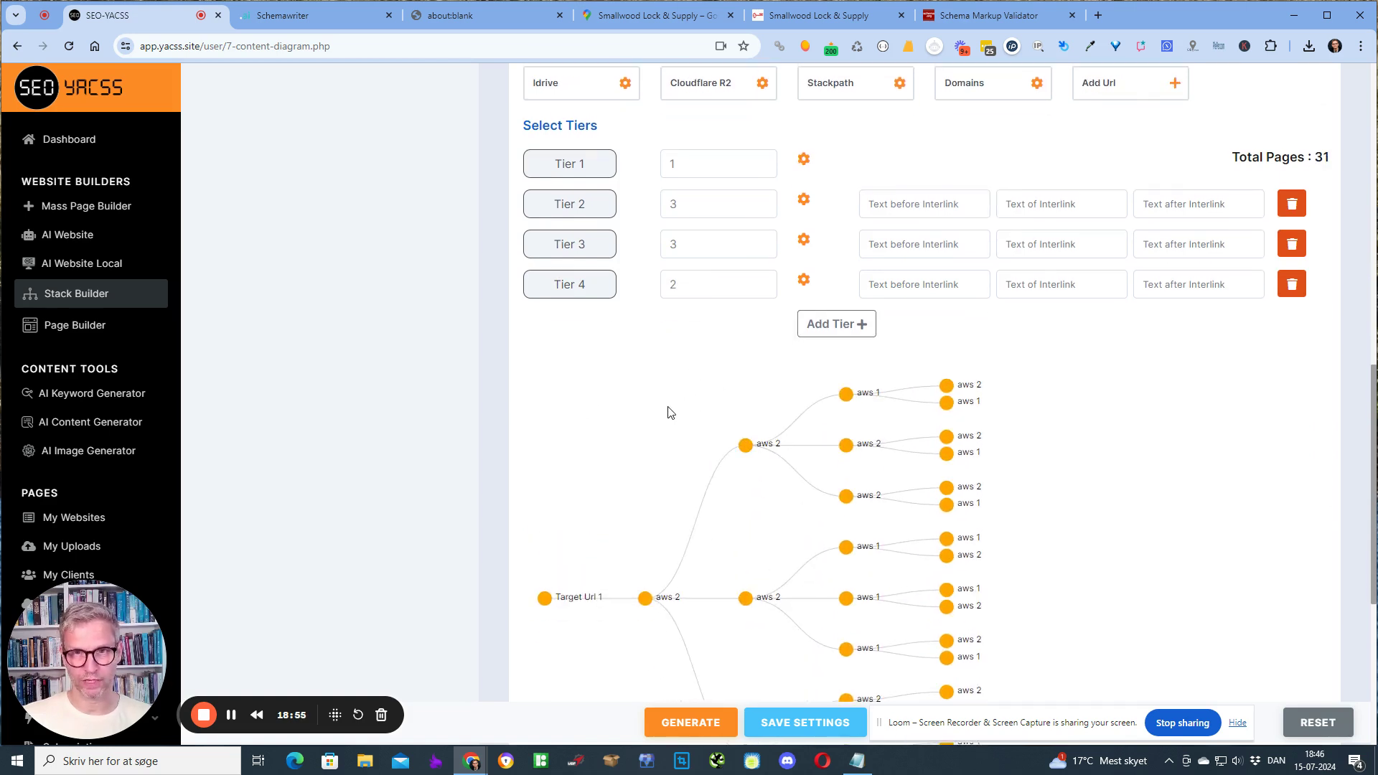
pyautogui.scroll(-3, 631, 308)
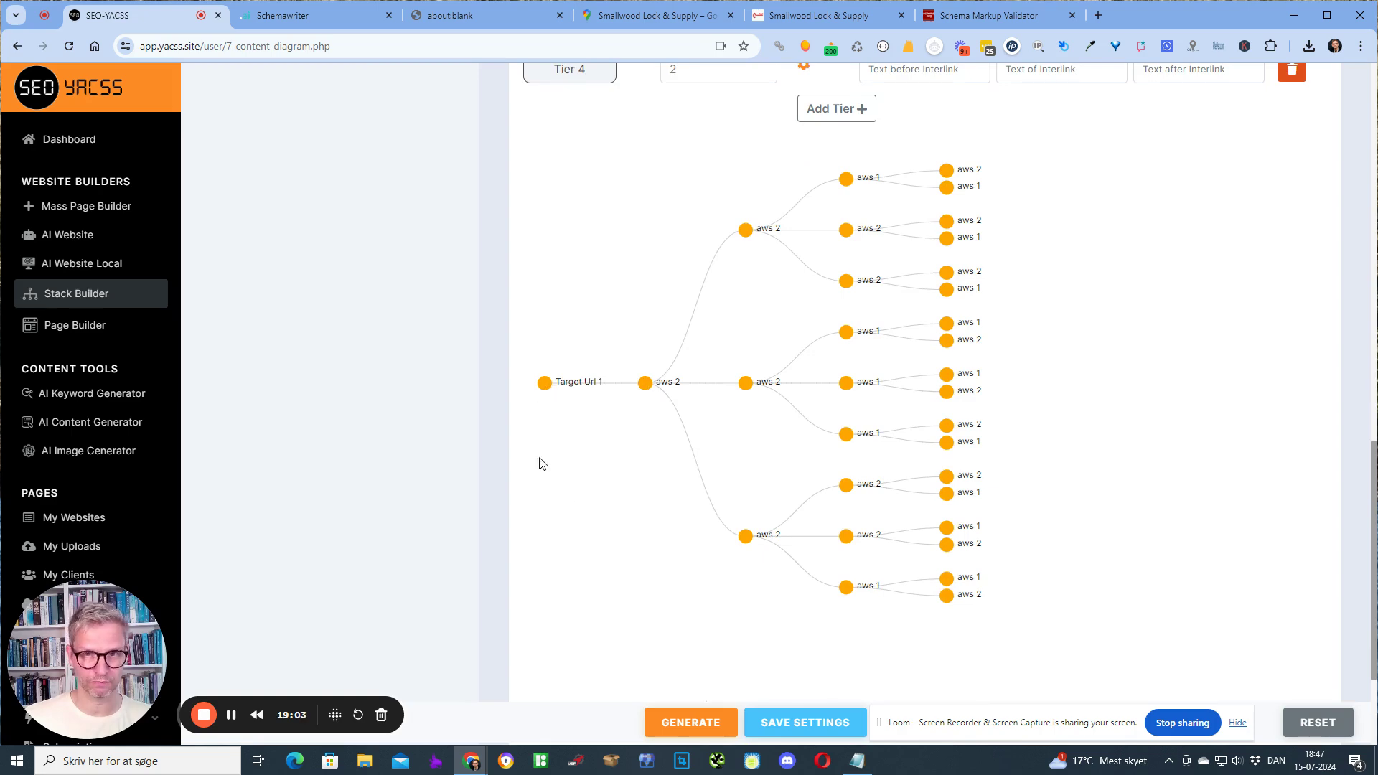
pyautogui.scroll(3, 563, 501)
pyautogui.scroll(3, 564, 492)
pyautogui.scroll(-5, 545, 502)
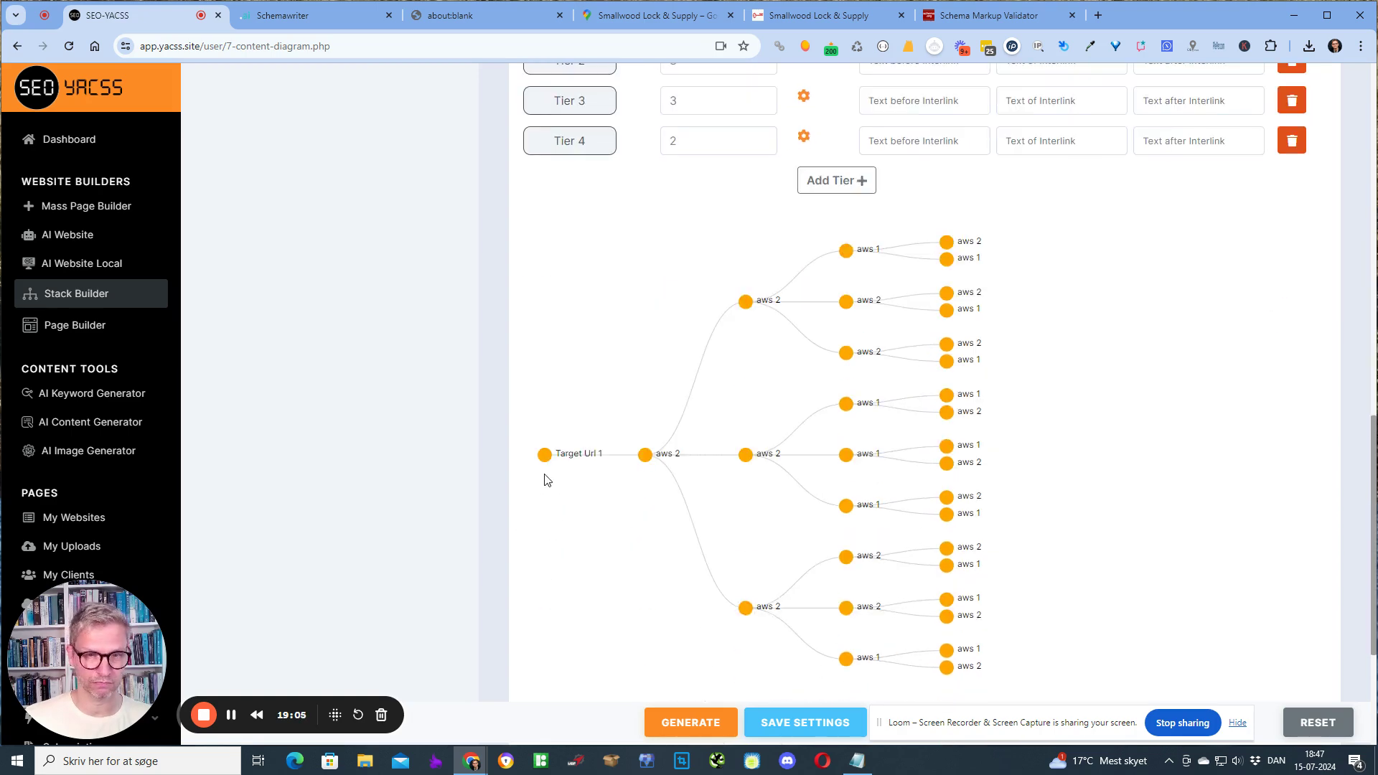
pyautogui.scroll(1, 702, 575)
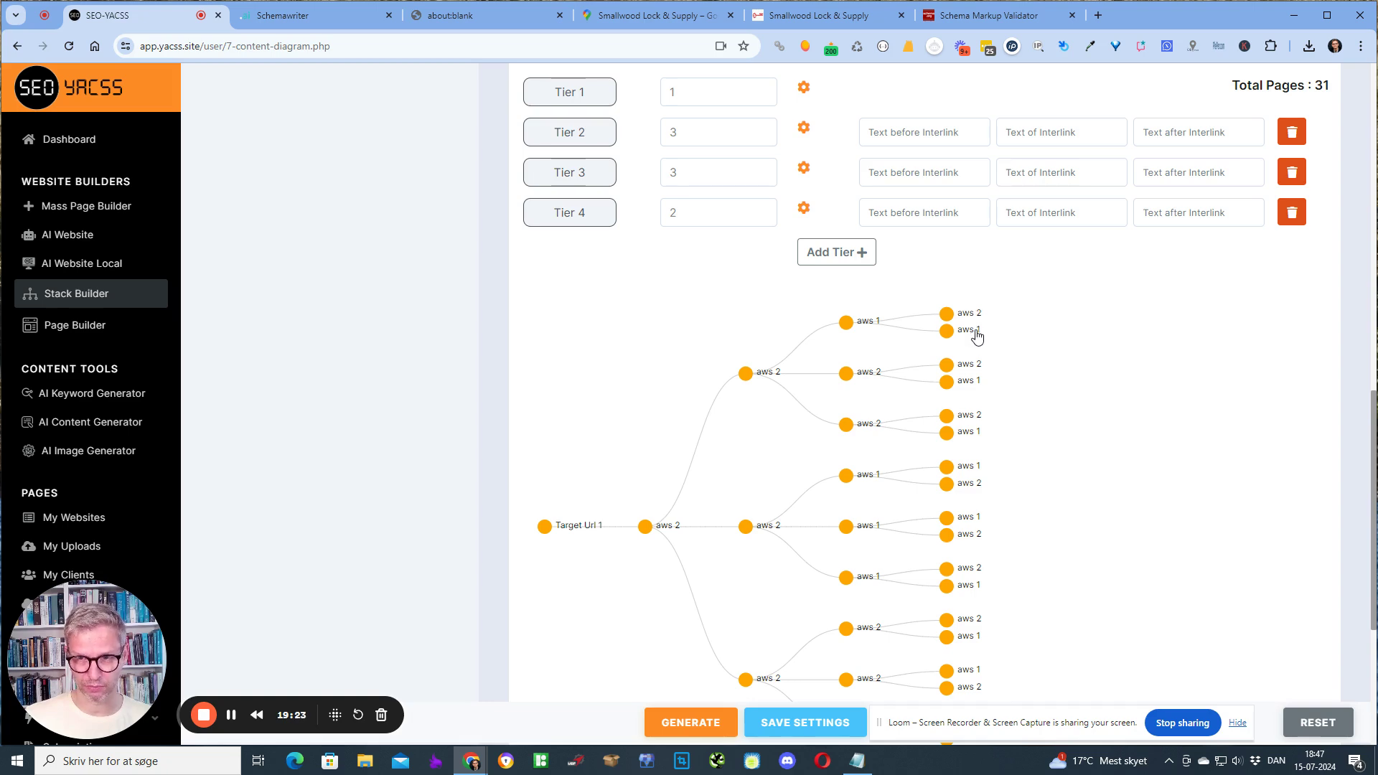
# Step: Reopen the AWS account settings and review which bucket belongs to each AWS entry
pyautogui.scroll(6, 738, 462)
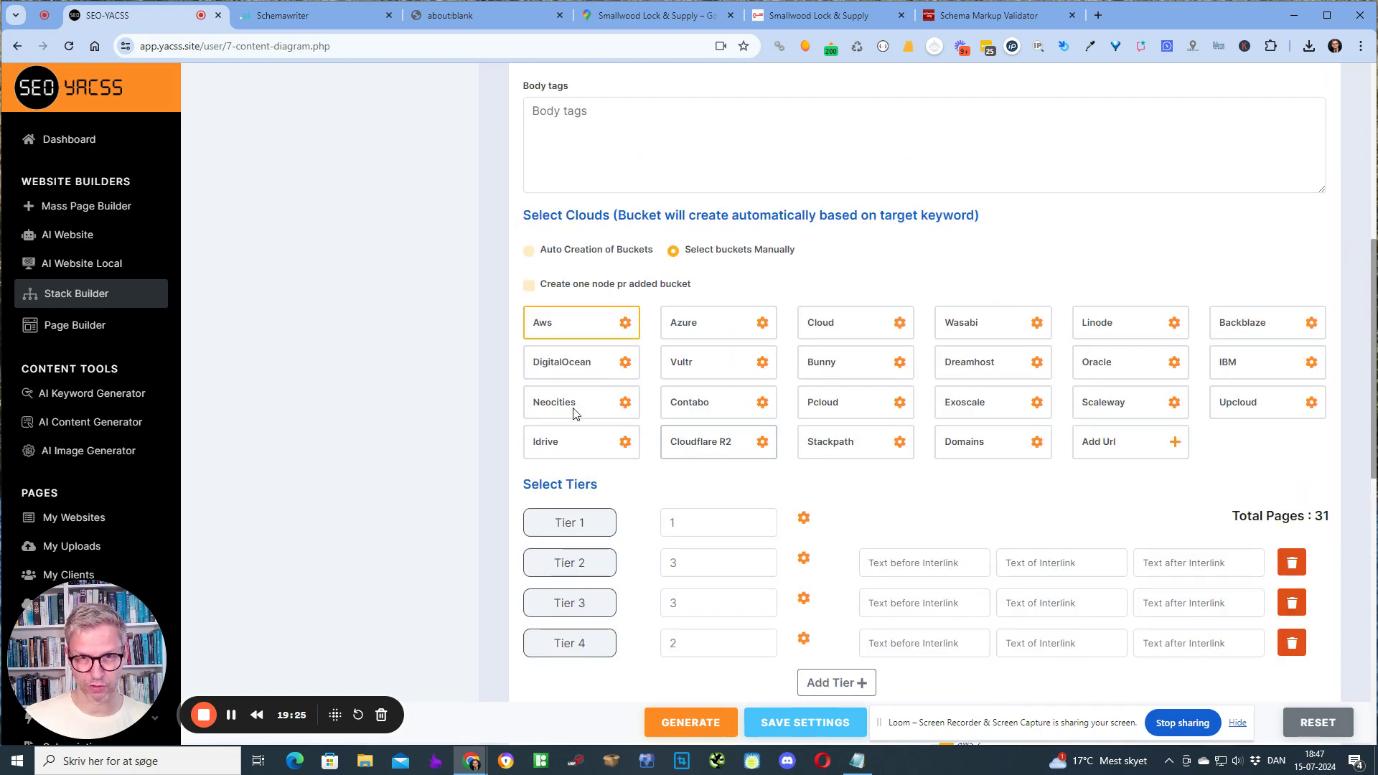
pyautogui.click(625, 325)
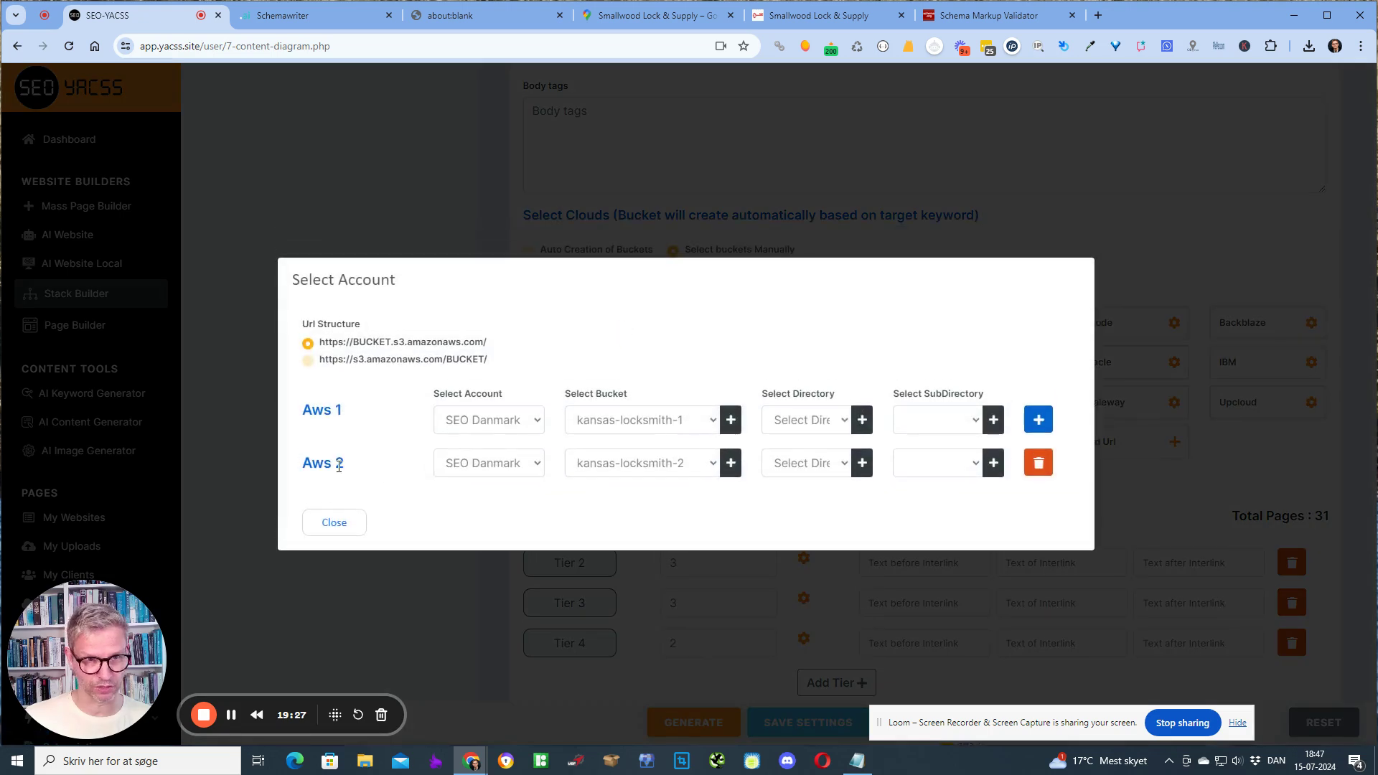
pyautogui.tripleClick(328, 409)
pyautogui.click(307, 412)
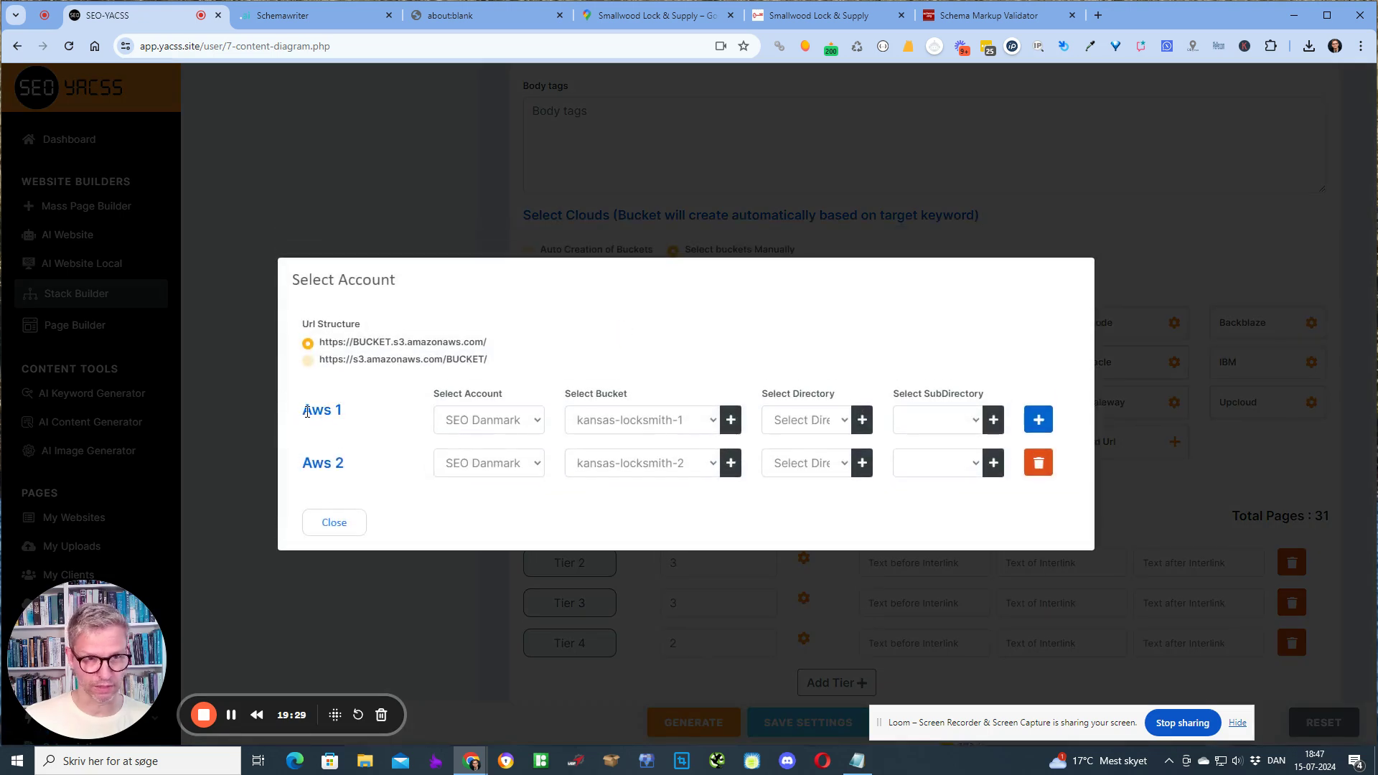
# Step: Check the buckets assigned to Aws 1 and Aws 2, and close the AWS account settings
pyautogui.moveTo(313, 412); pyautogui.dragTo(358, 419)
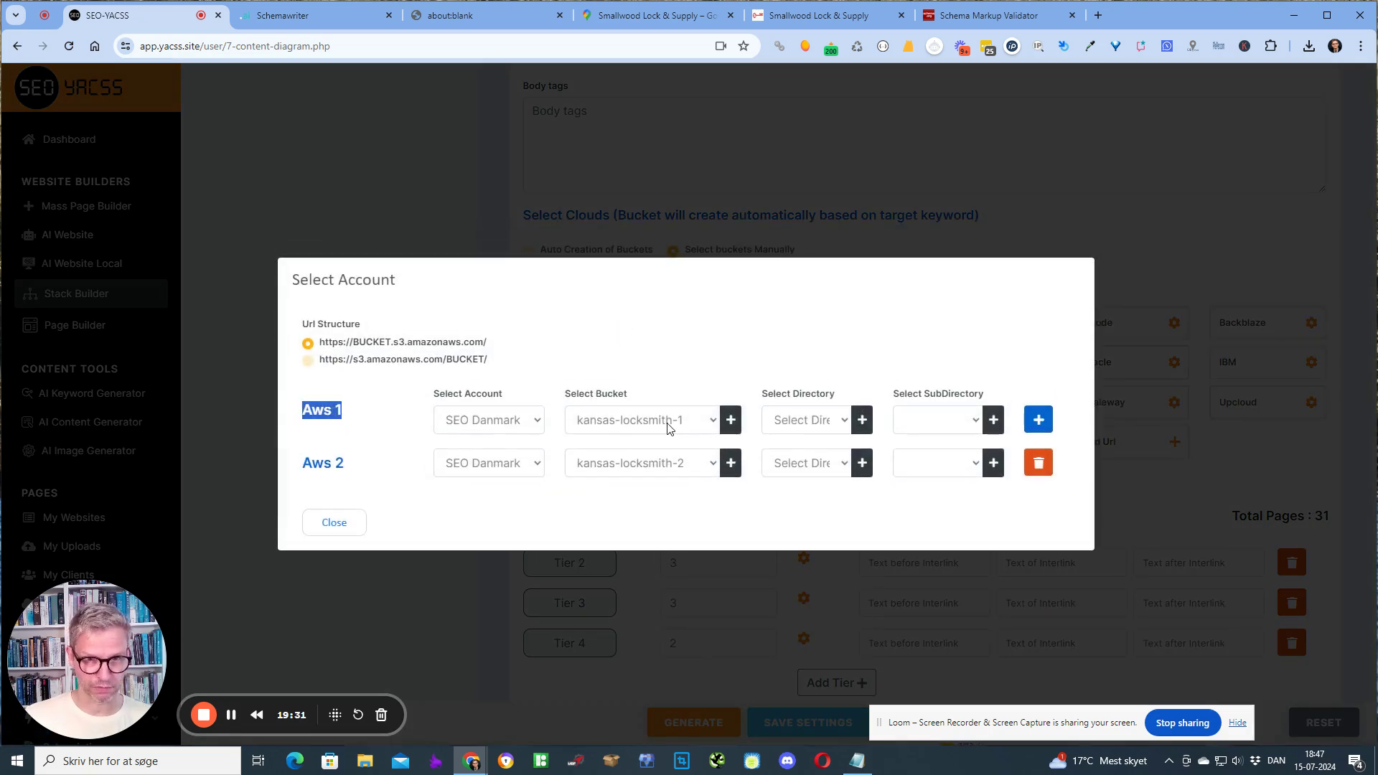
pyautogui.moveTo(295, 465); pyautogui.dragTo(356, 468)
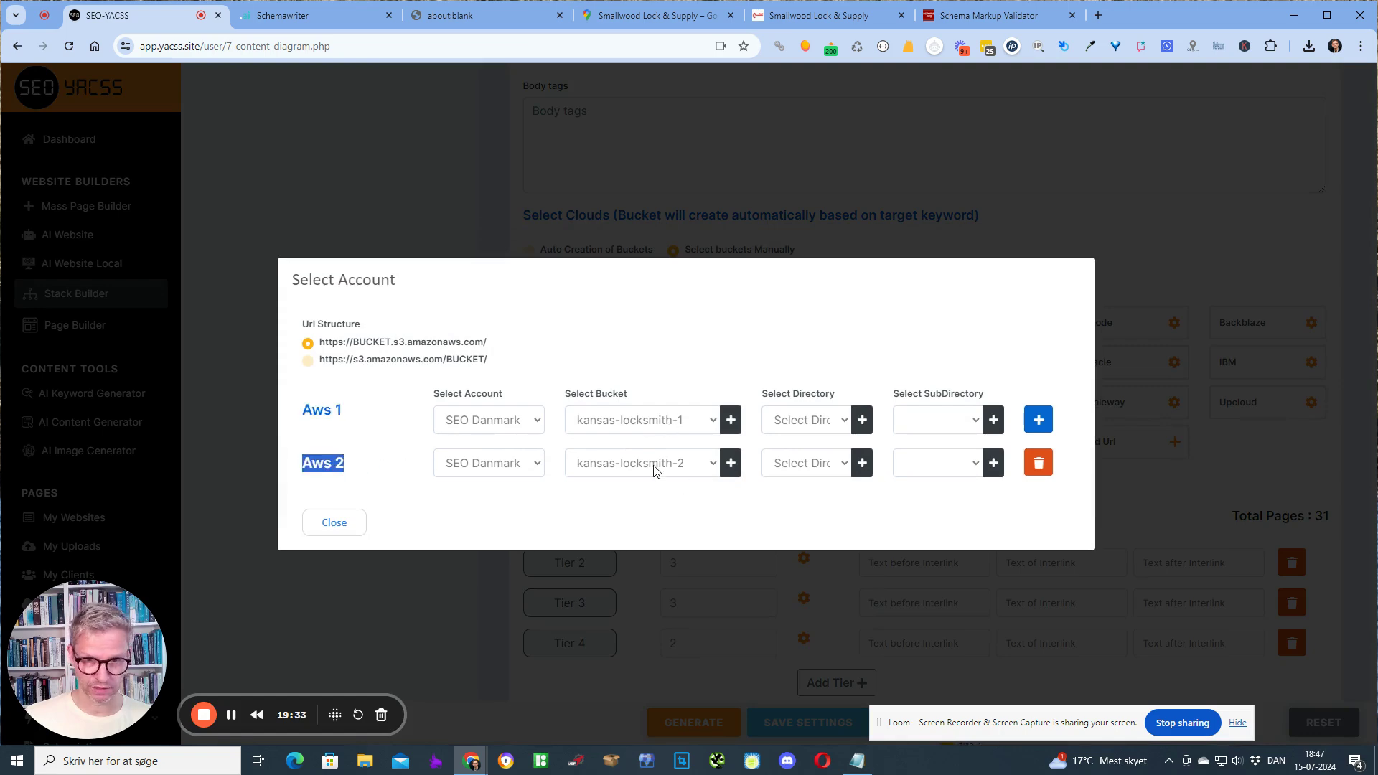
pyautogui.click(351, 522)
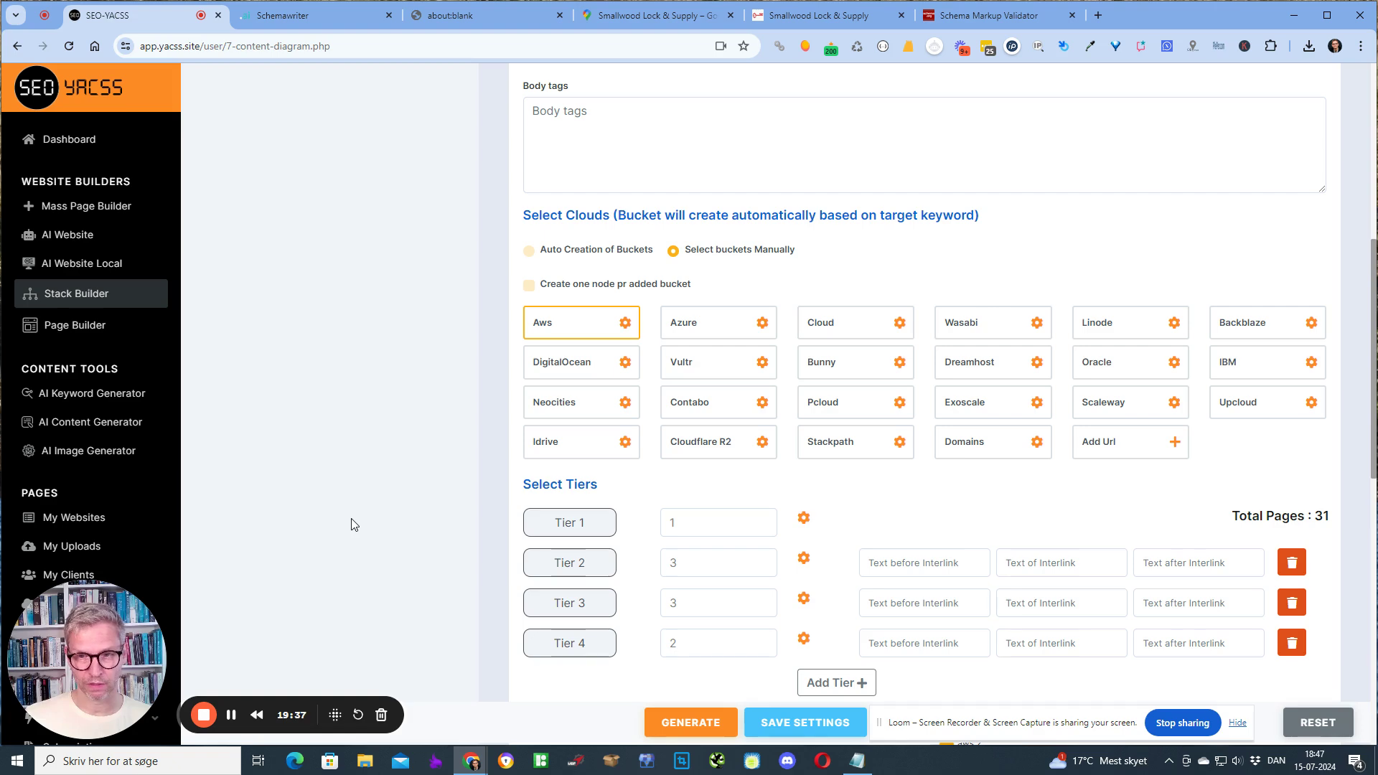
# Step: In the DigitalOcean account settings, choose the account new and add an NYC3 bucket named kansas-locksmith-1
pyautogui.click(626, 364)
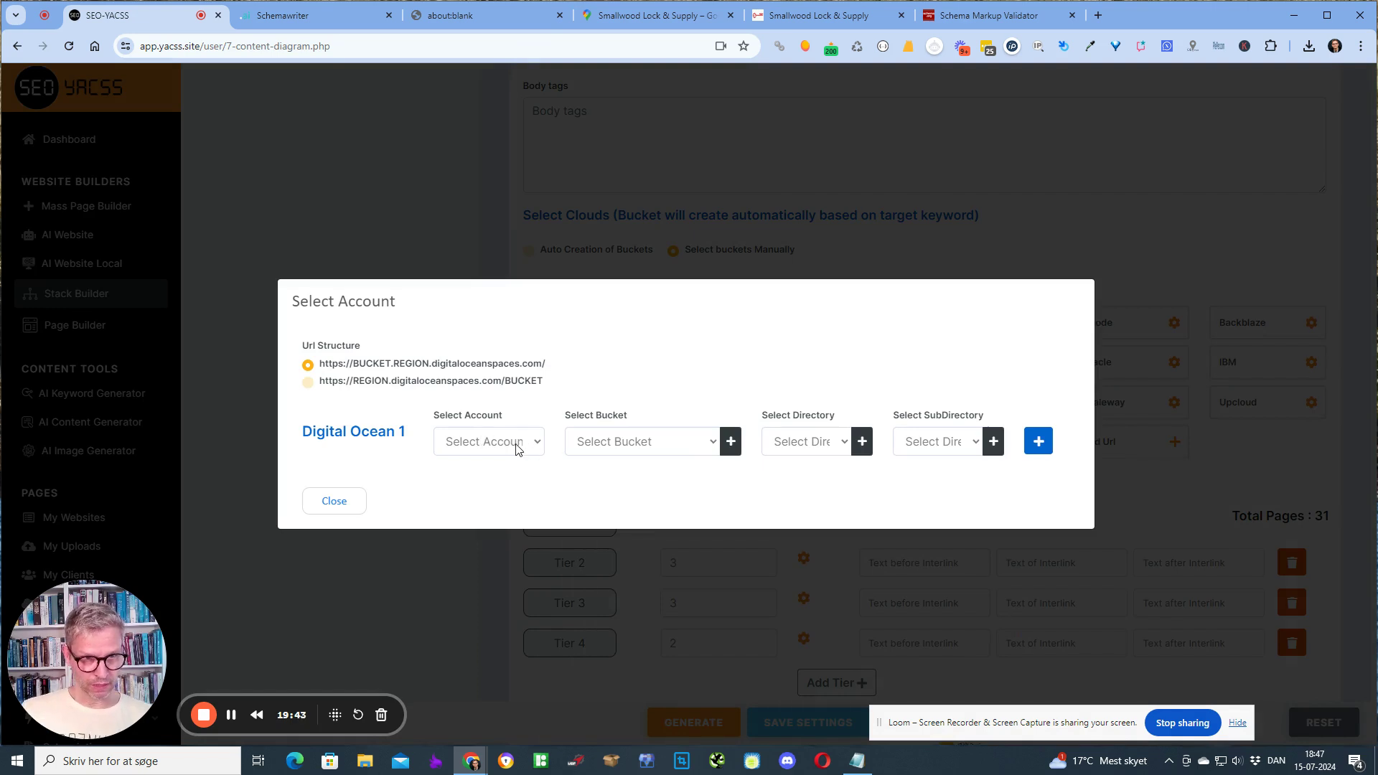
pyautogui.click(536, 449)
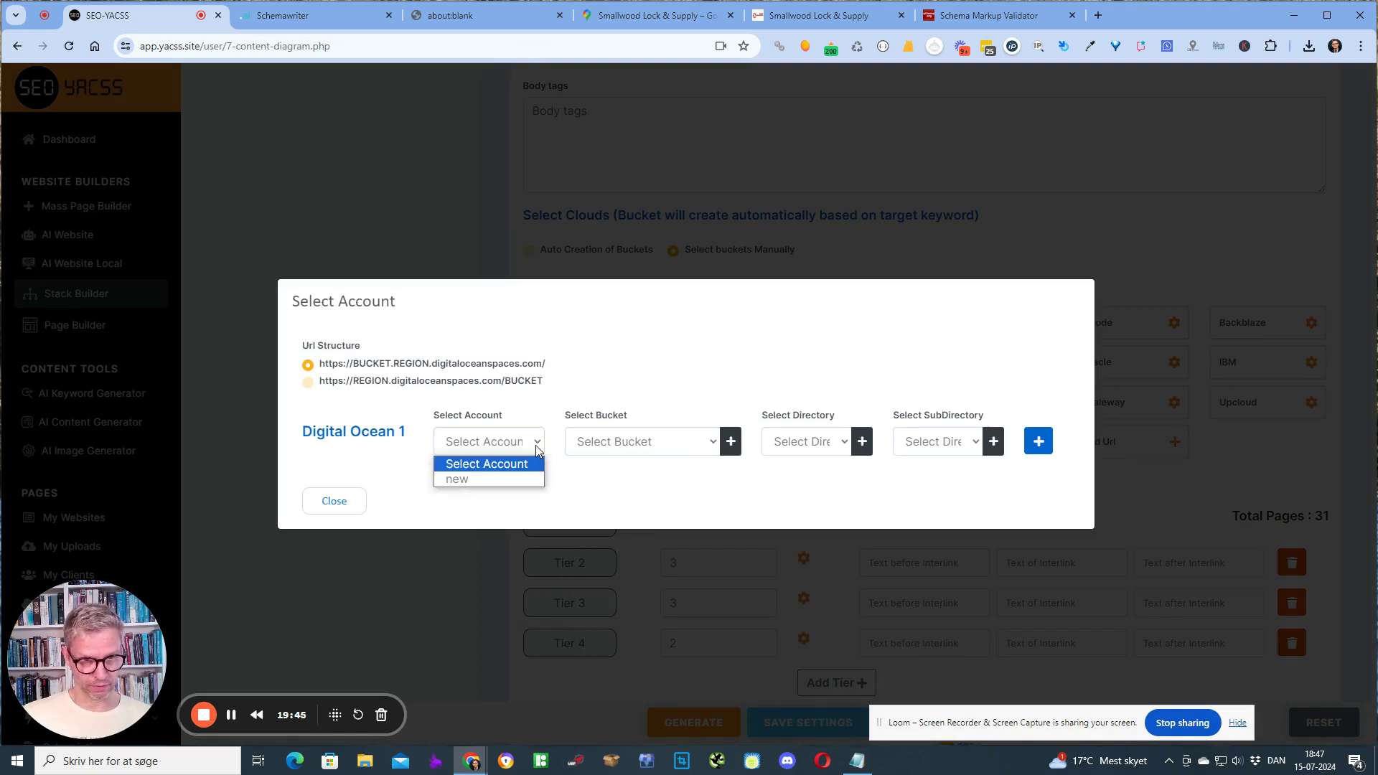
pyautogui.click(520, 475)
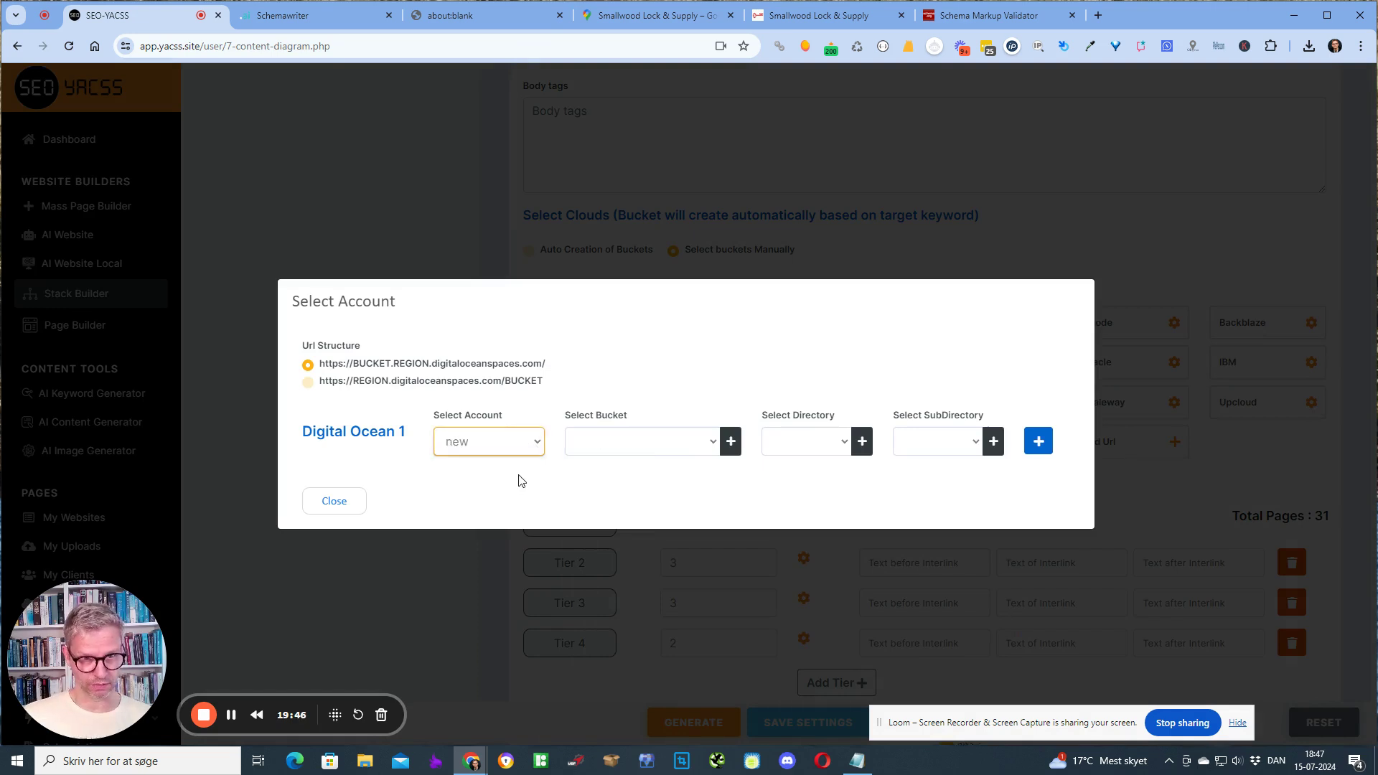
pyautogui.click(731, 441)
pyautogui.click(607, 443)
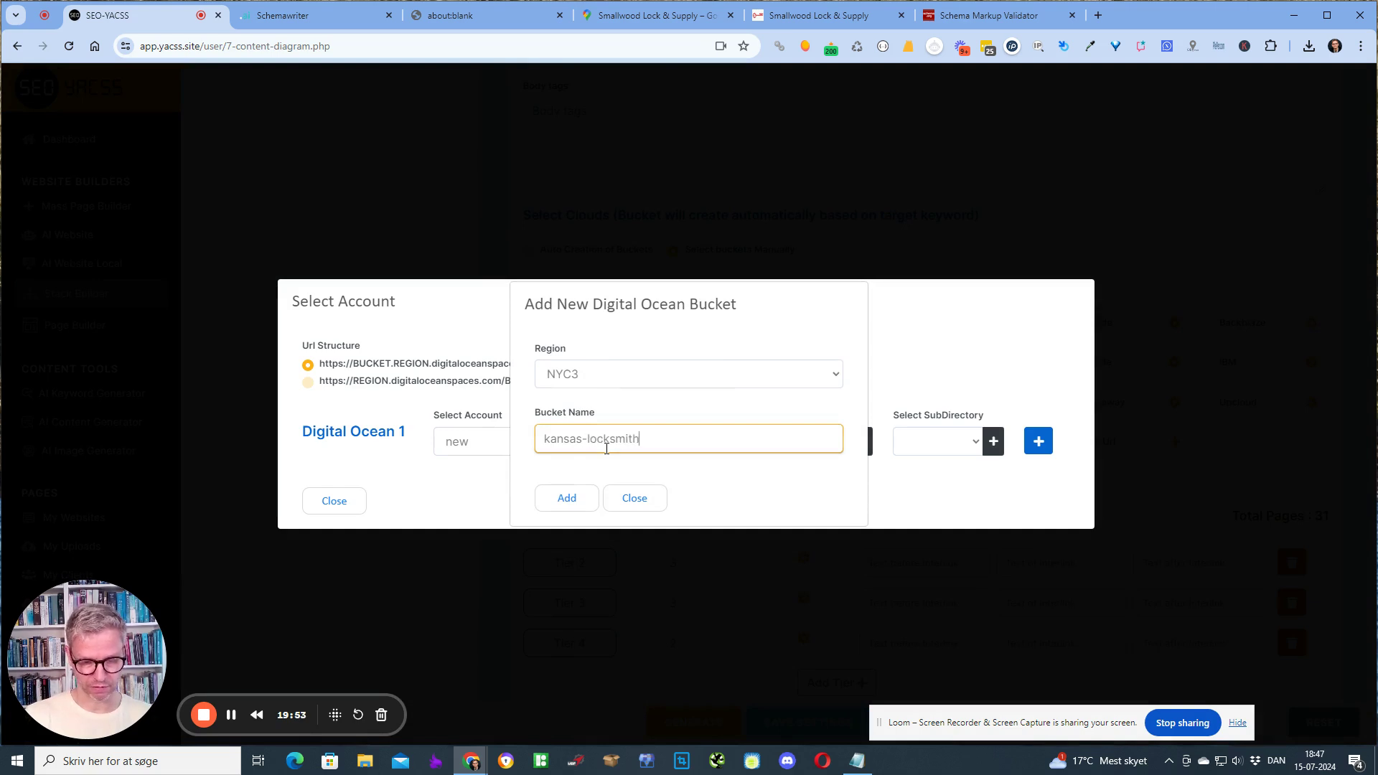
pyautogui.write('kansas-locksmith-1')
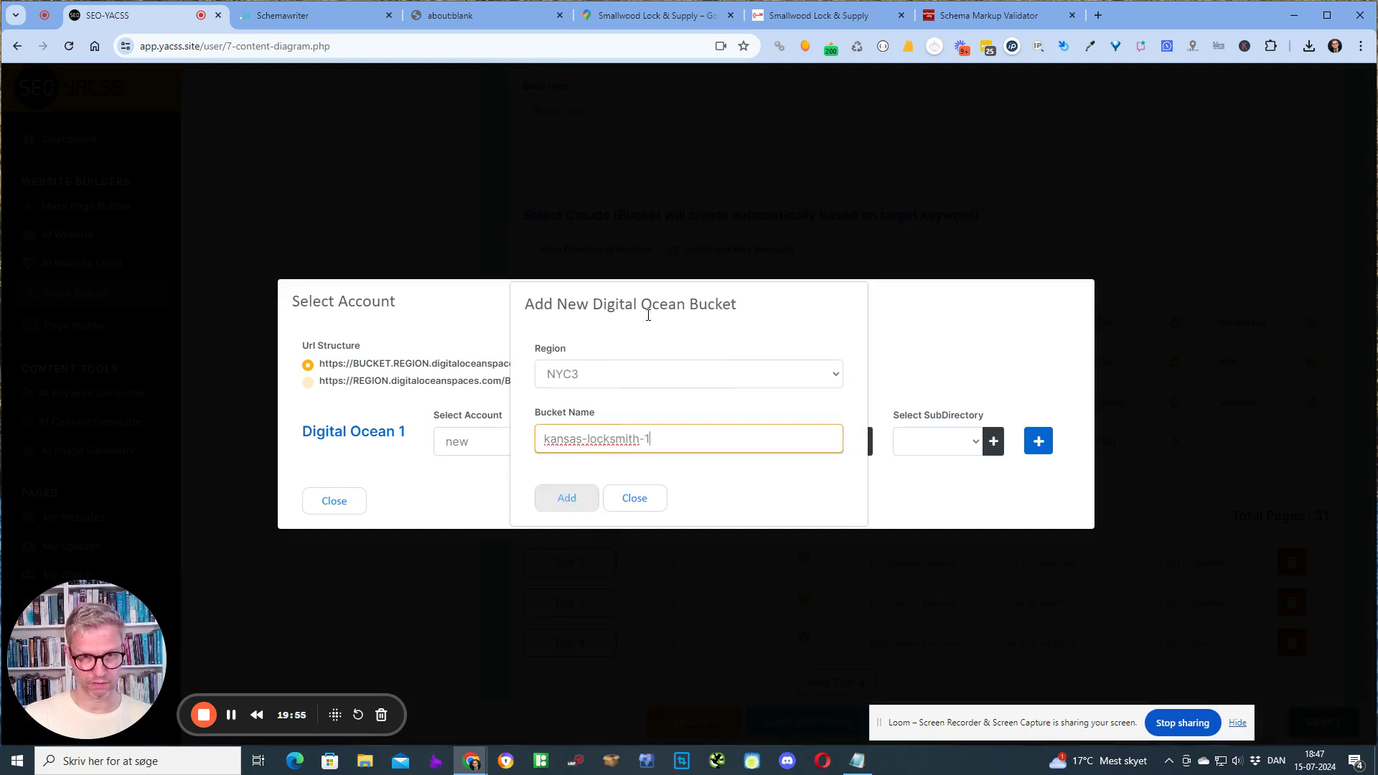
pyautogui.click(579, 488)
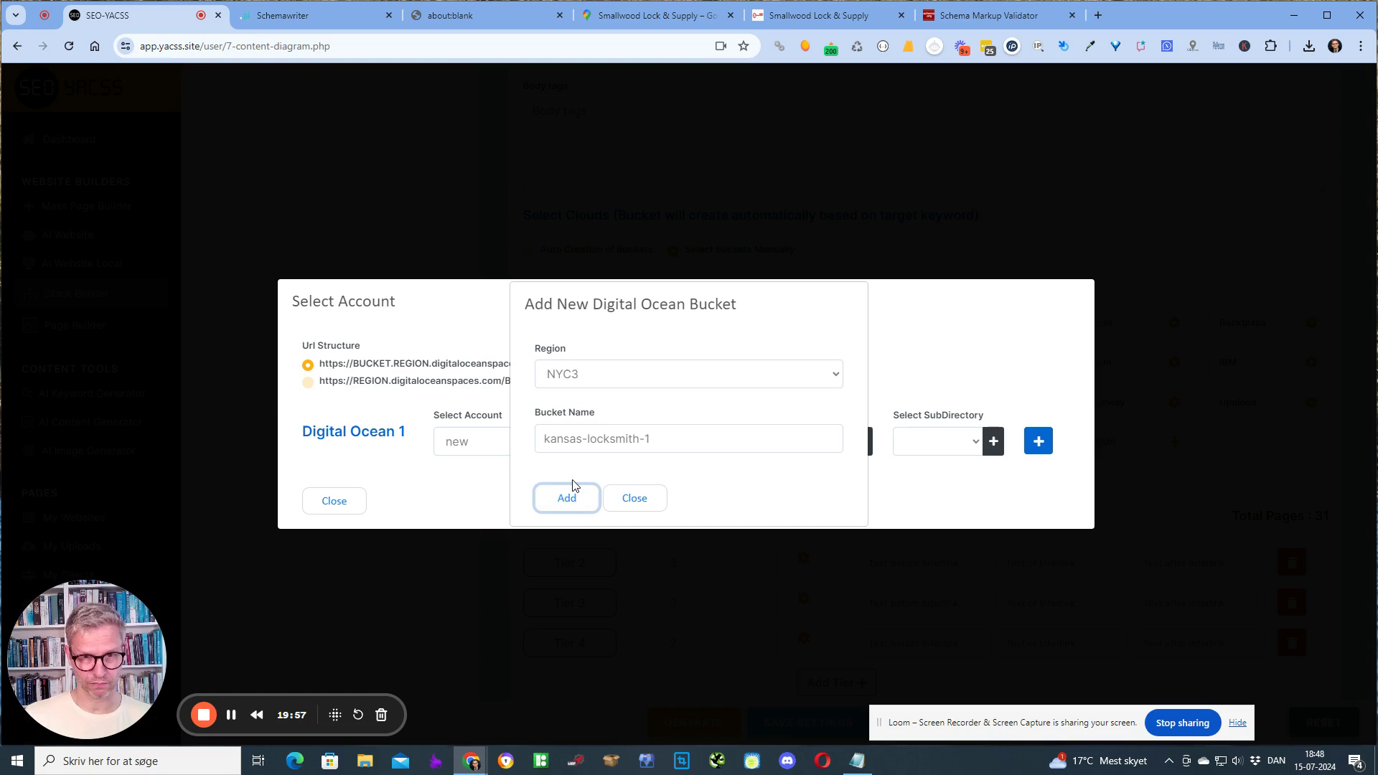
pyautogui.click(570, 485)
pyautogui.click(557, 503)
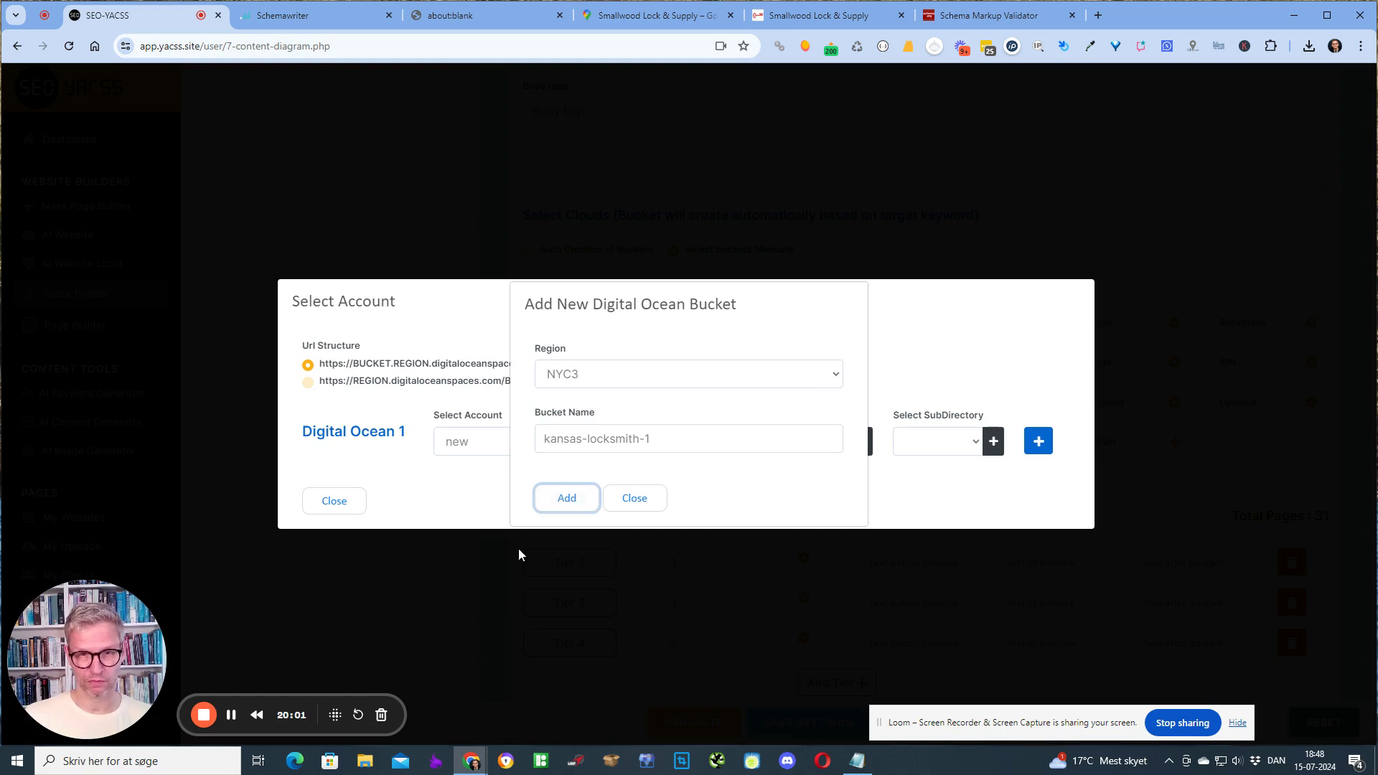
pyautogui.click(653, 504)
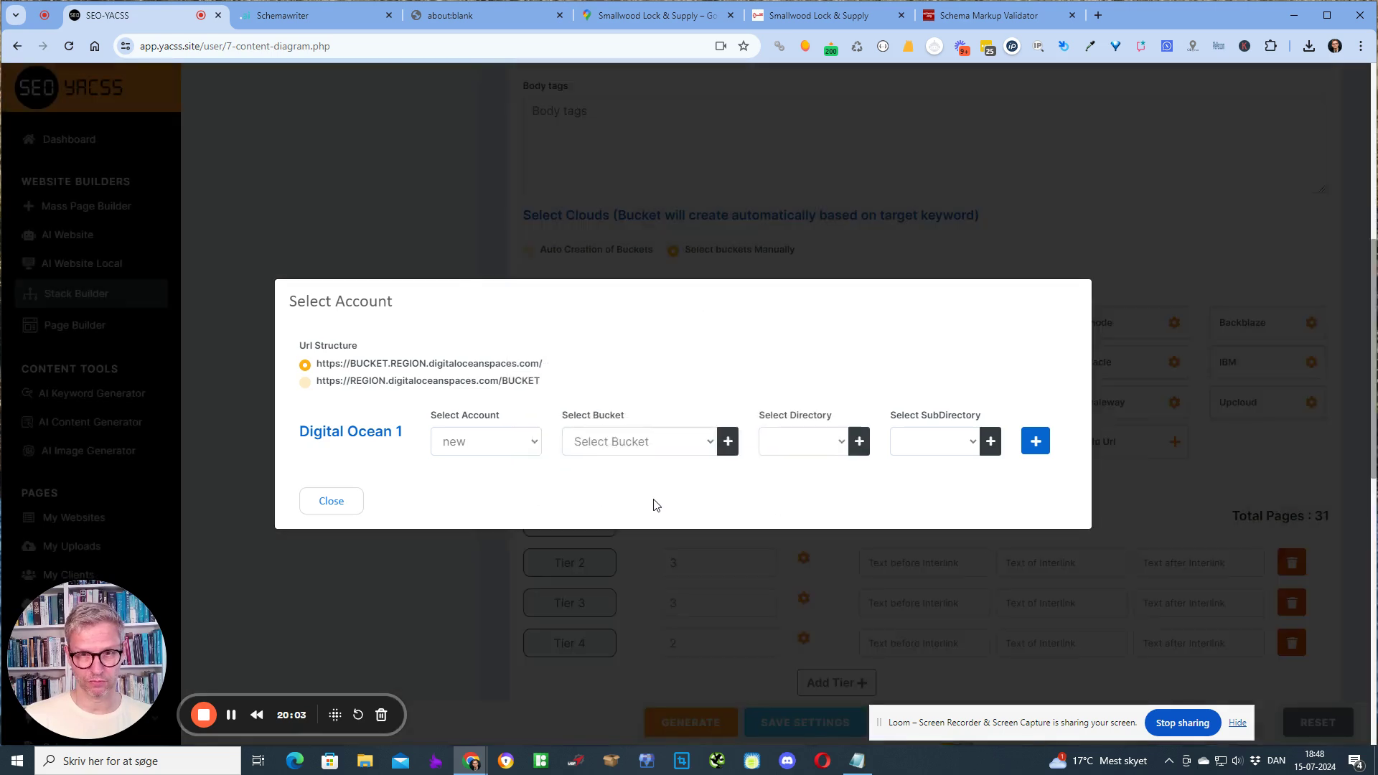
# Step: Dismiss the alert, make sure kansas-locksmith-1 (nyc3) is the bucket for Digital Ocean 1, and close its account settings
pyautogui.click(668, 442)
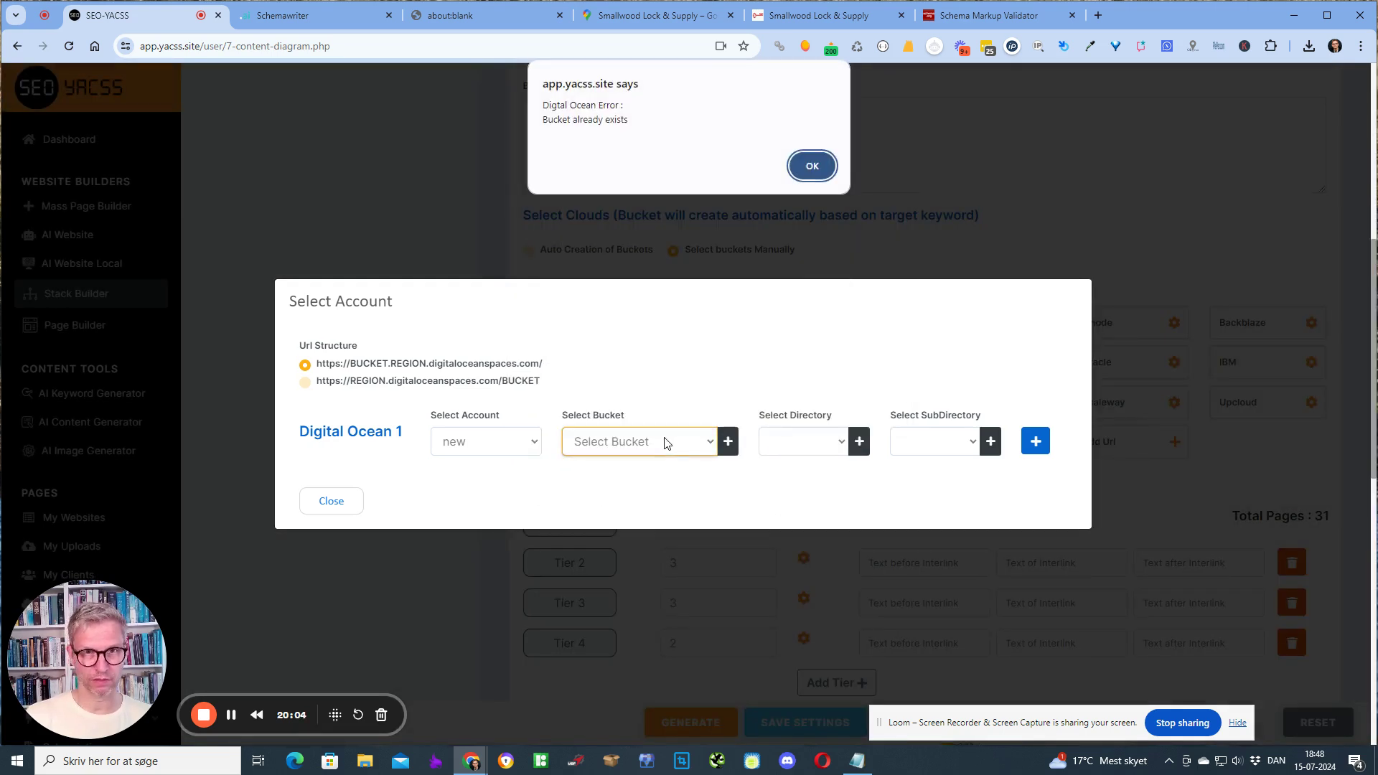
pyautogui.click(789, 175)
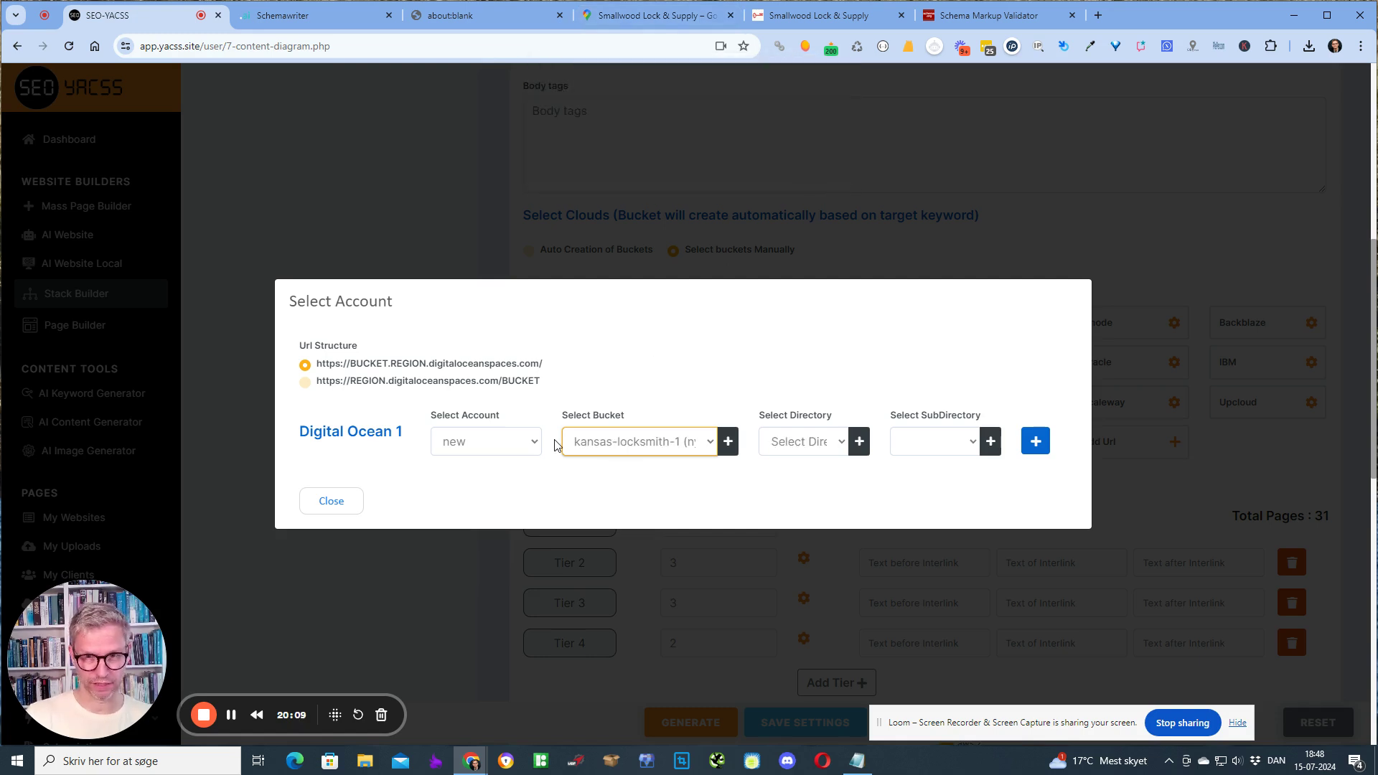
pyautogui.click(649, 479)
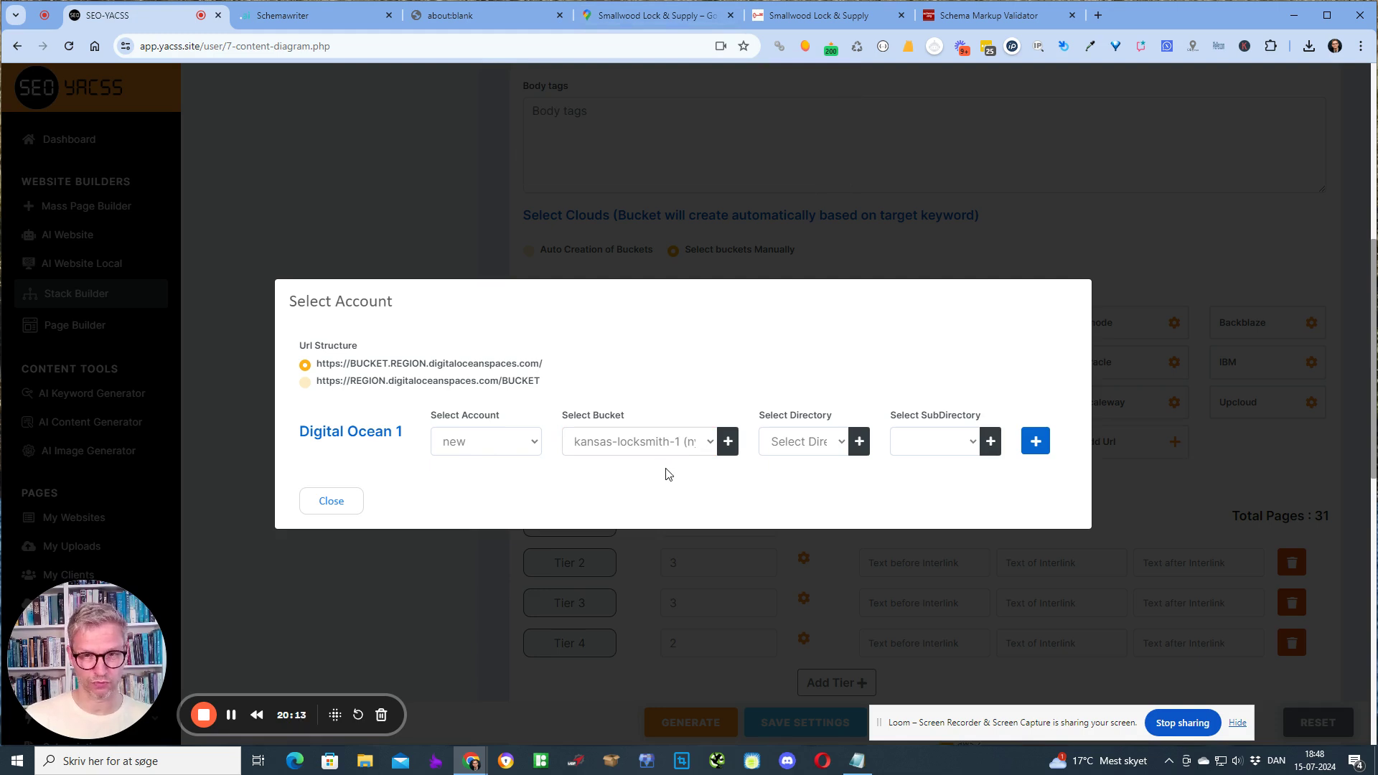
pyautogui.click(692, 443)
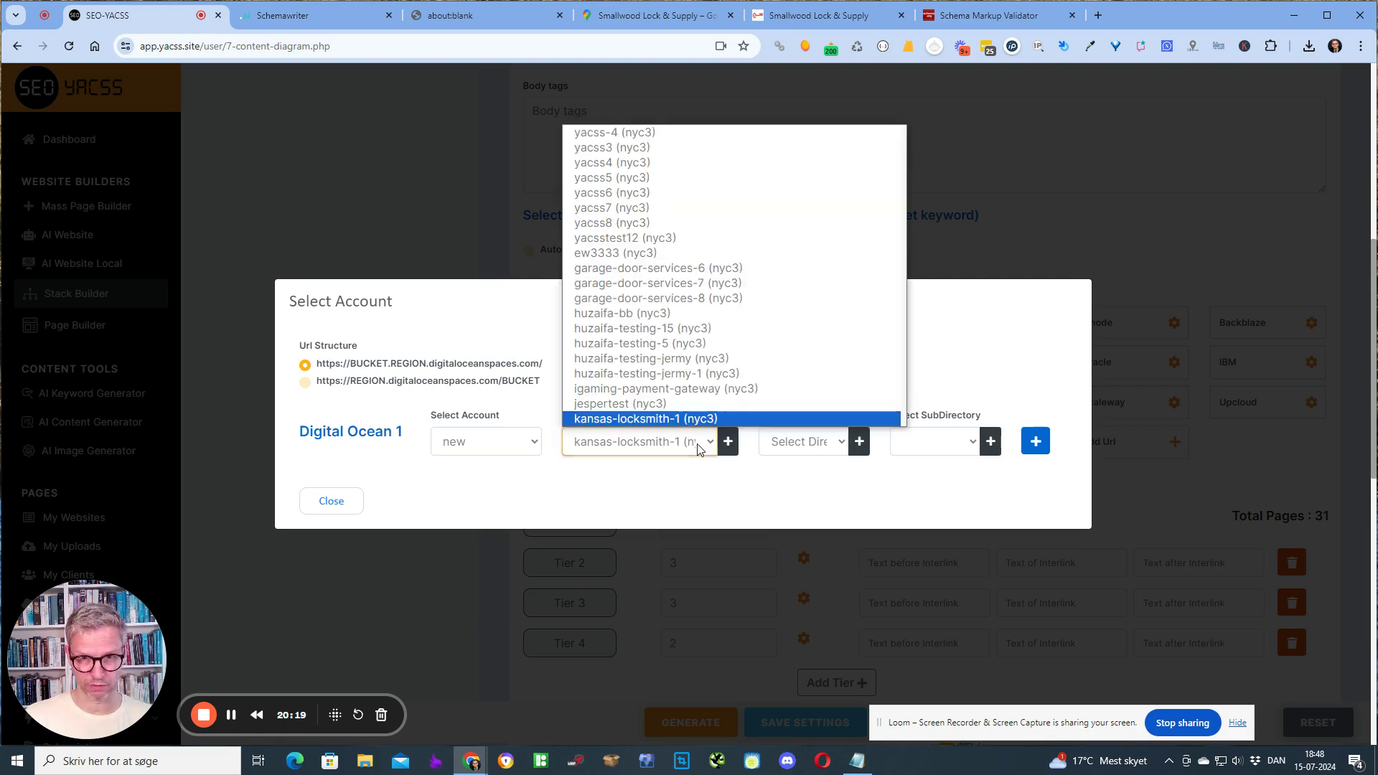
pyautogui.click(700, 445)
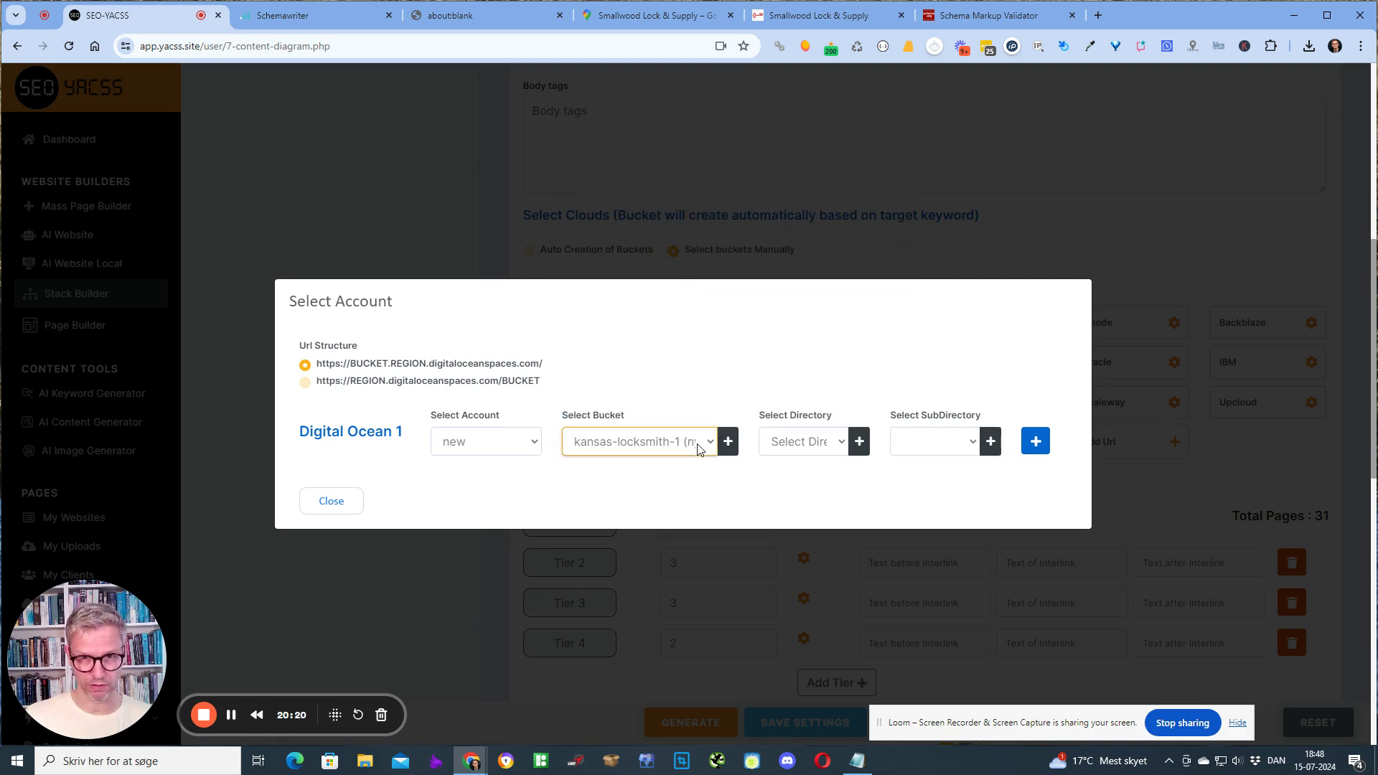
pyautogui.click(329, 500)
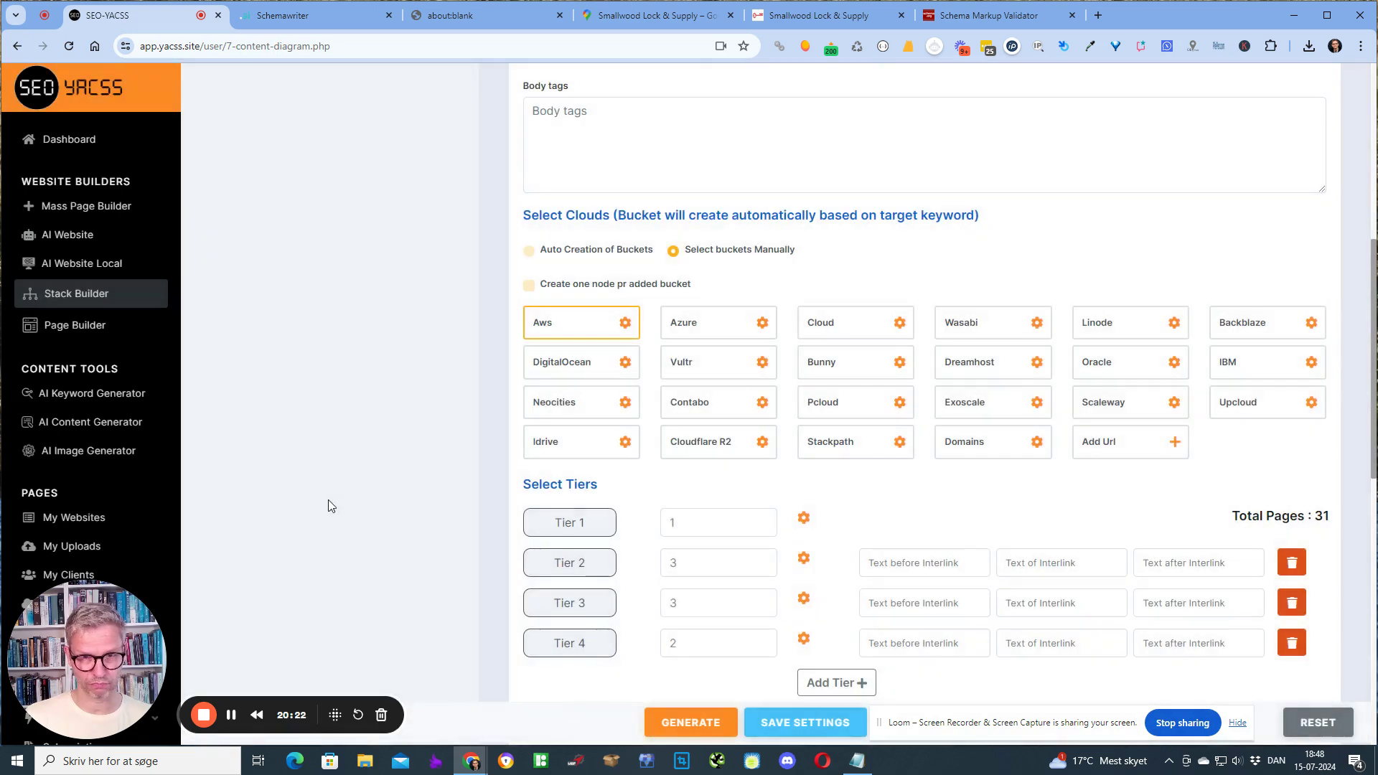
# Step: Add DigitalOcean to the stack's selected clouds and check its nodes in the diagram
pyautogui.click(593, 371)
pyautogui.click(686, 512)
pyautogui.scroll(-6, 868, 549)
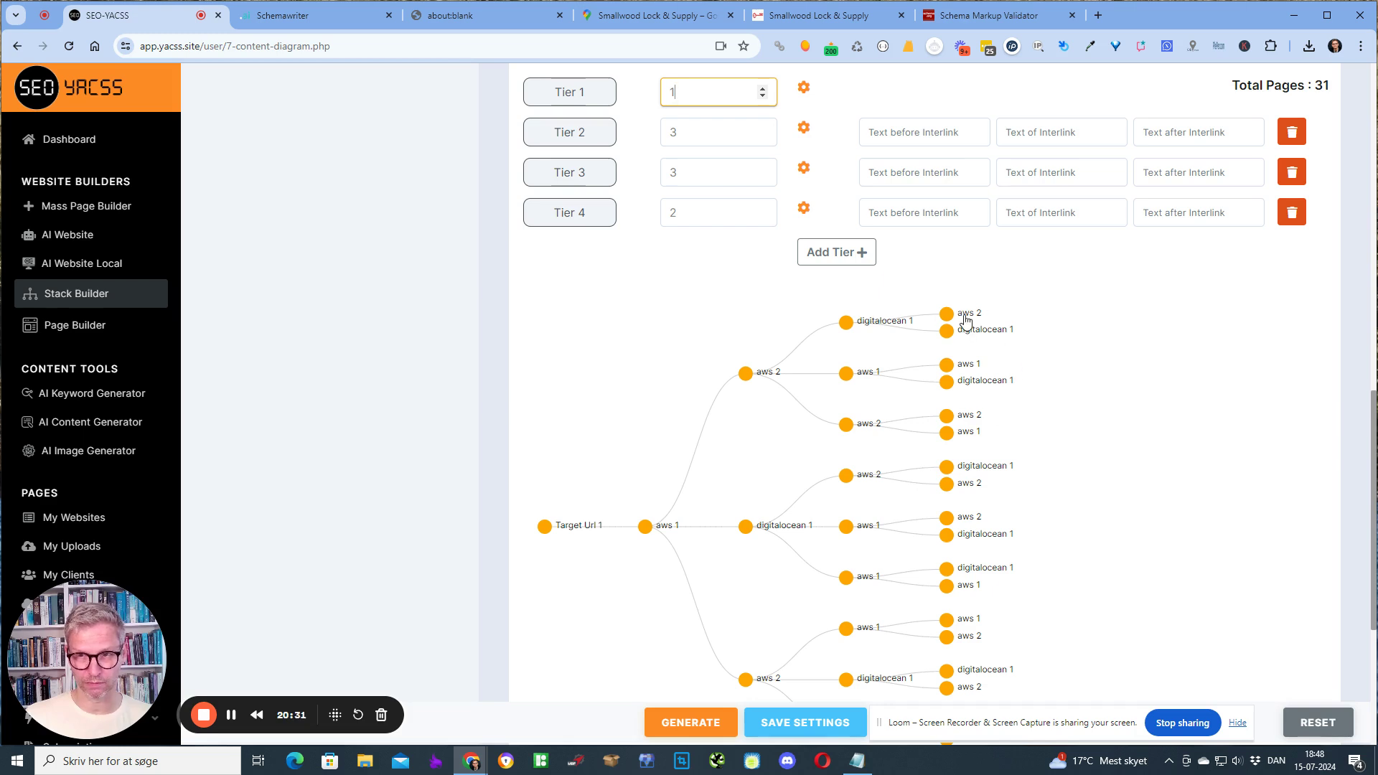
# Step: In the Vultr account settings, choose the account new and add a bucket named kansas-locksmith-1
pyautogui.scroll(7, 819, 464)
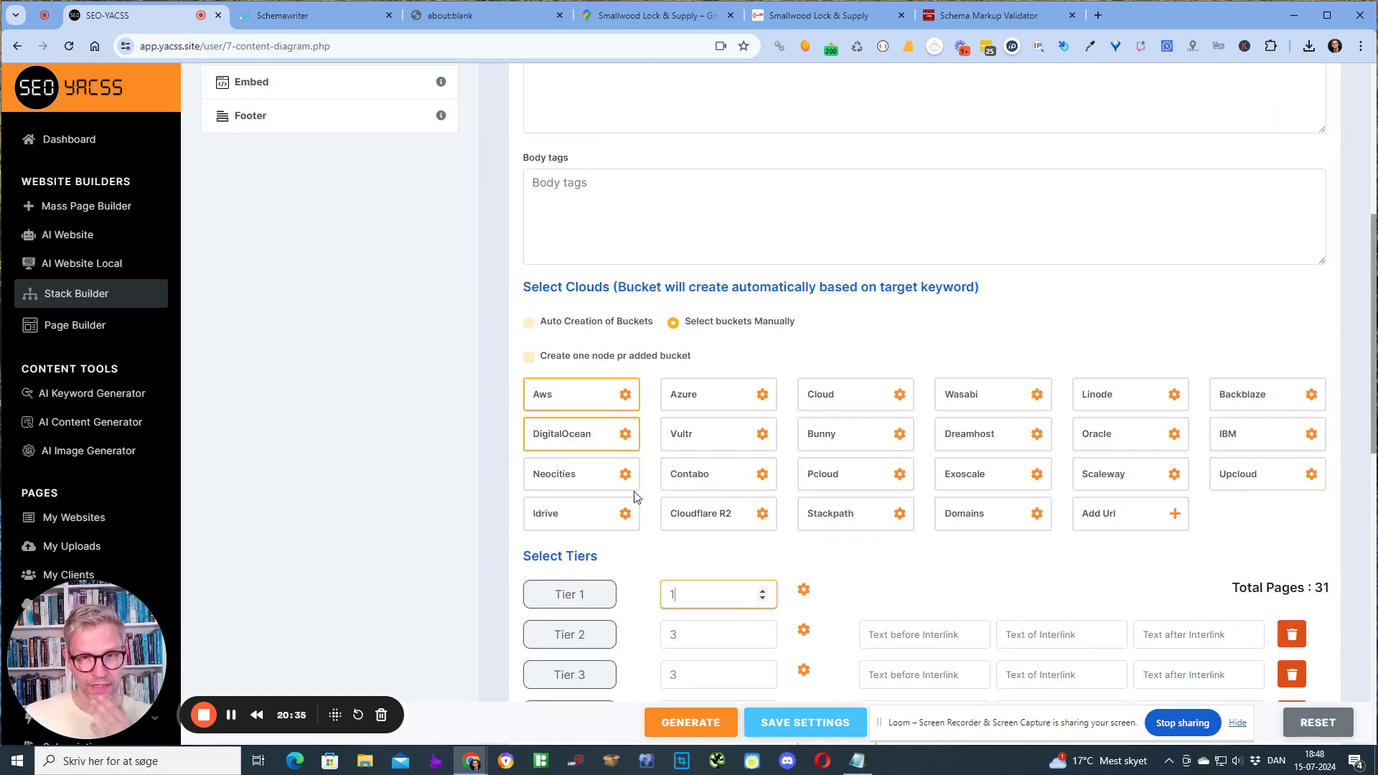
pyautogui.click(762, 435)
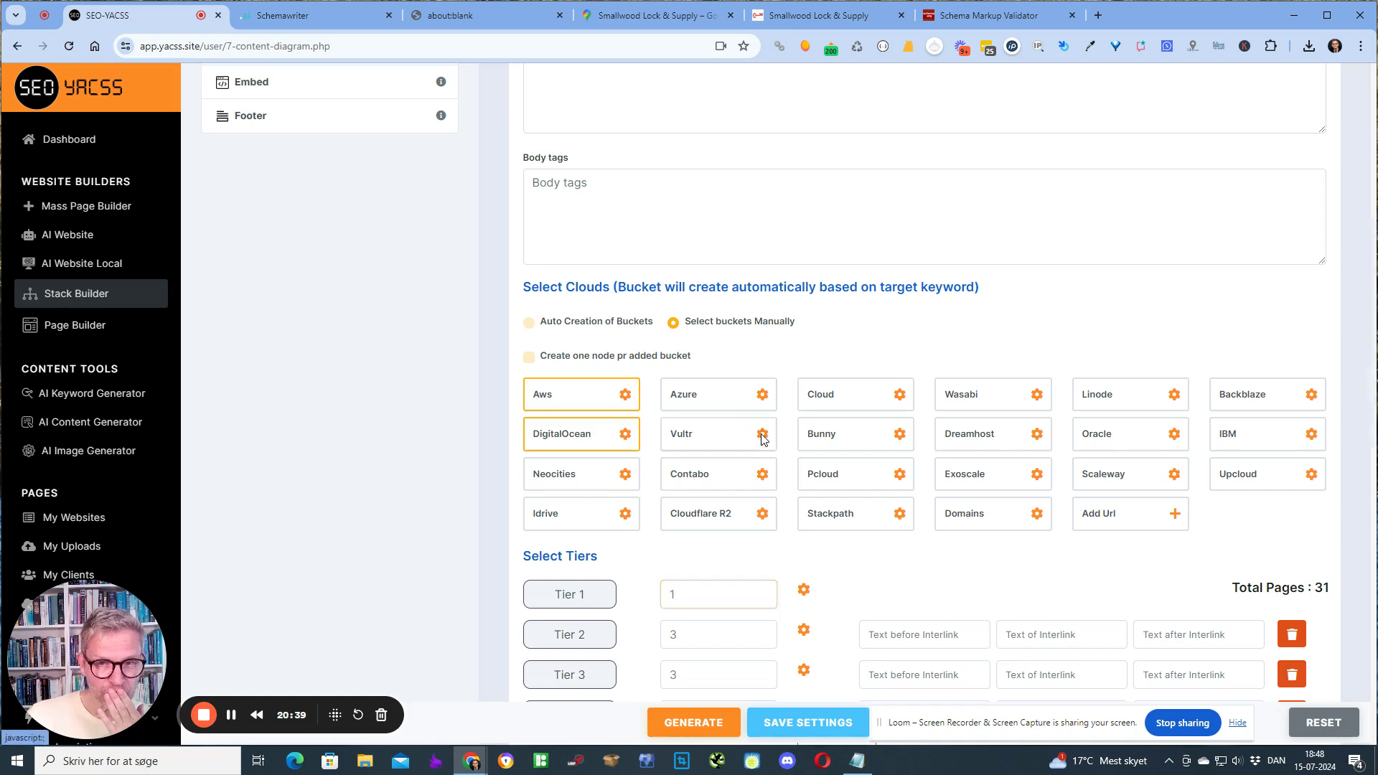
pyautogui.click(535, 452)
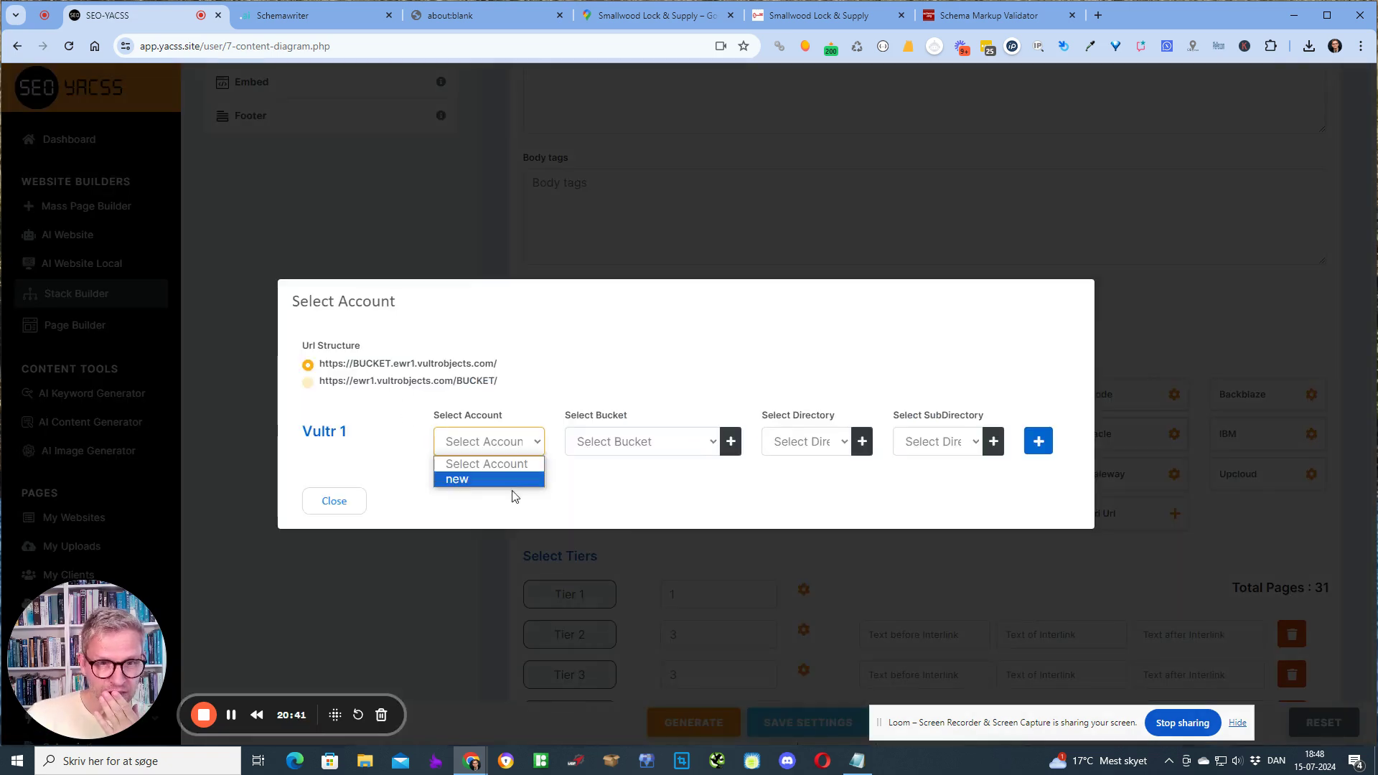
pyautogui.click(514, 477)
pyautogui.click(728, 442)
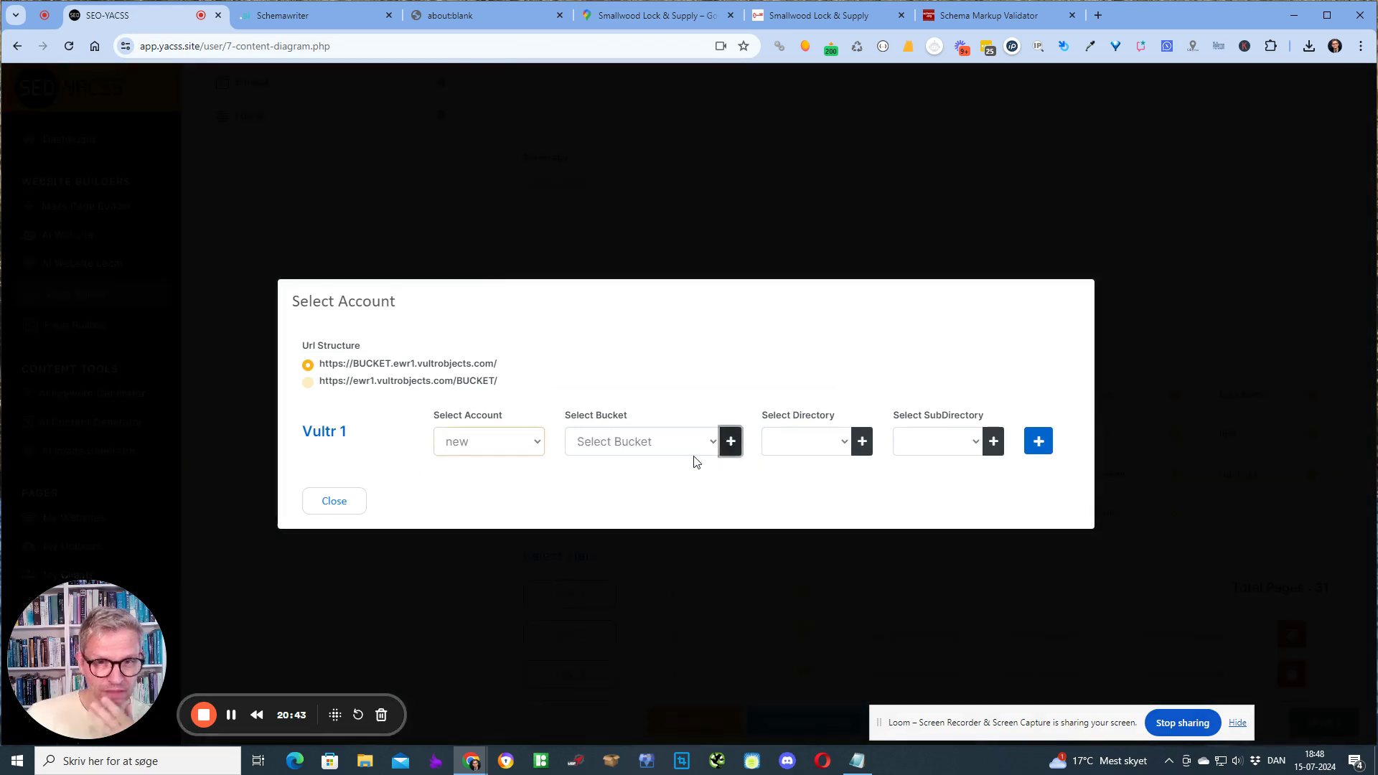
pyautogui.click(584, 419)
pyautogui.write('kan')
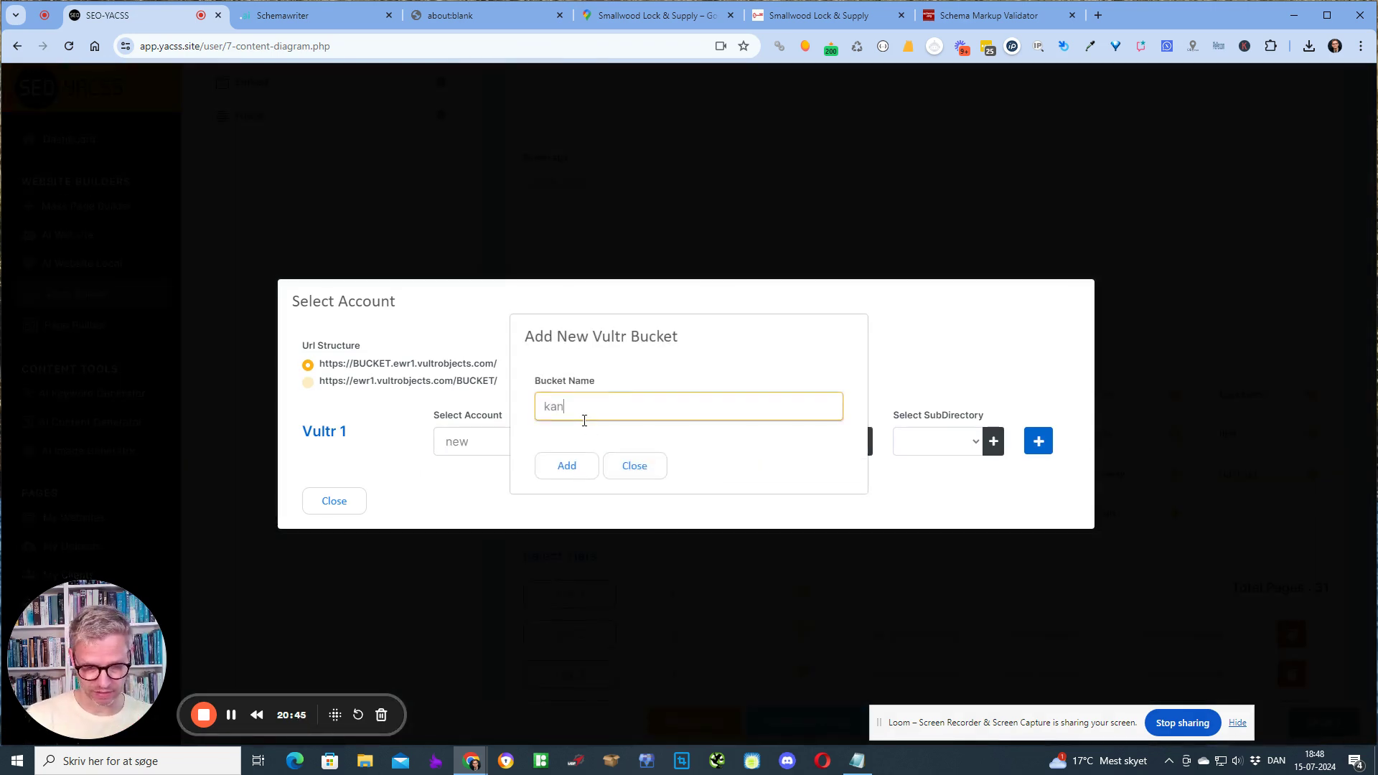
pyautogui.write('sas-l')
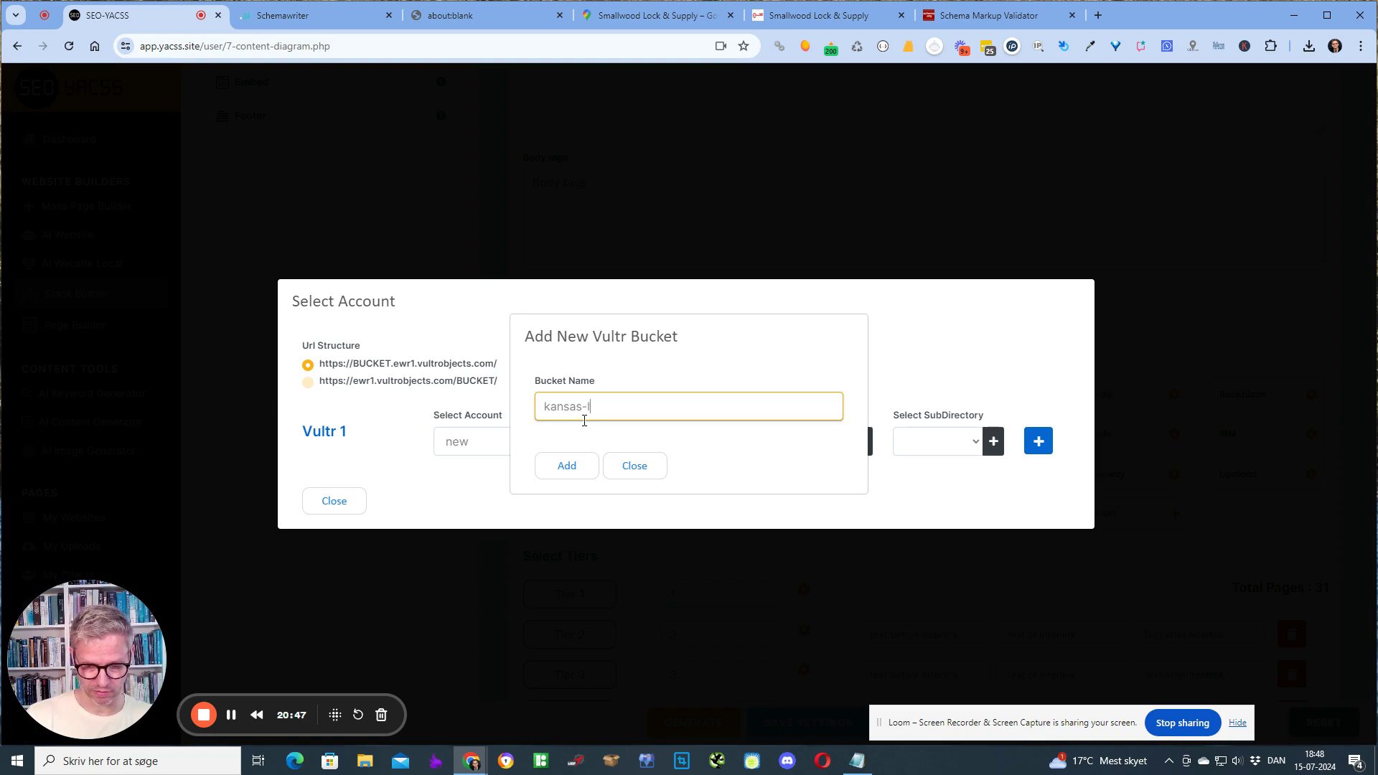
pyautogui.write('ocksmith')
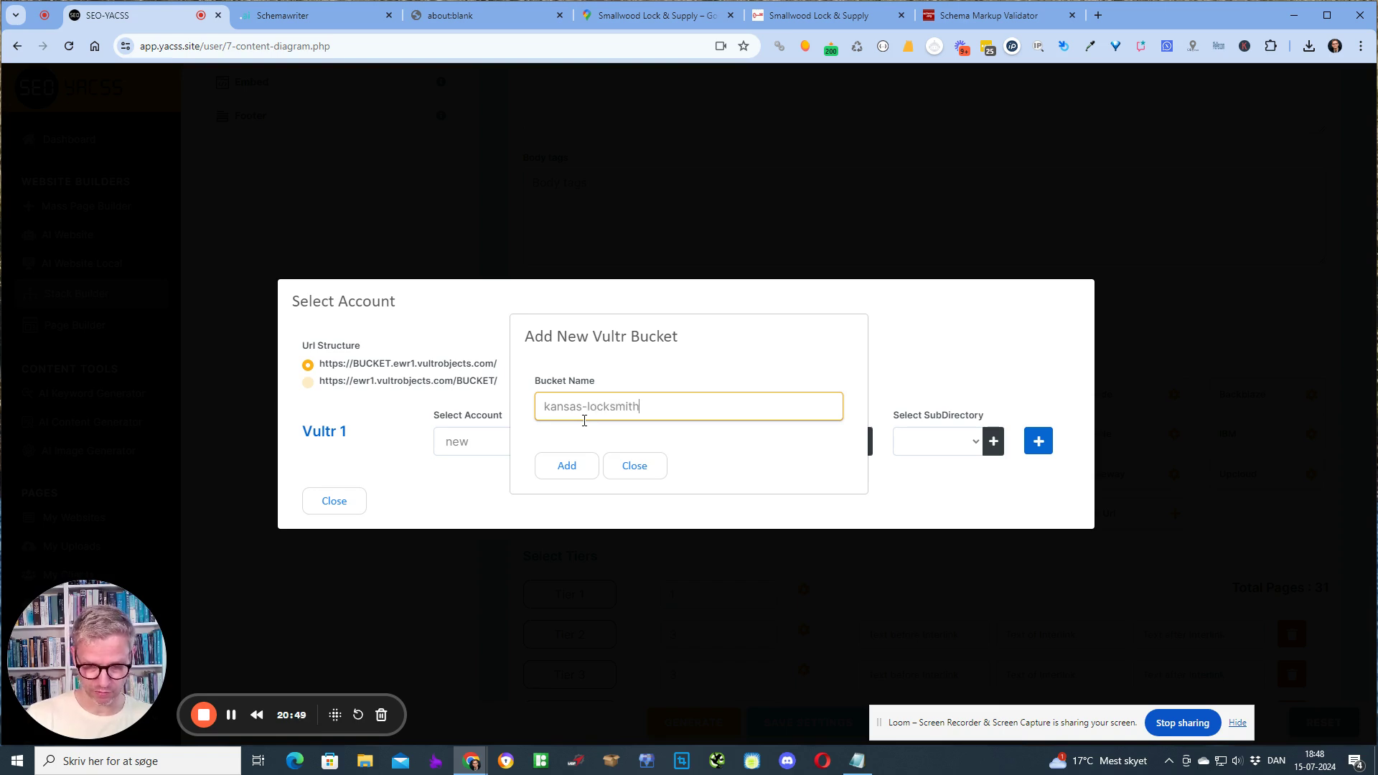
pyautogui.write('-1')
pyautogui.click(564, 467)
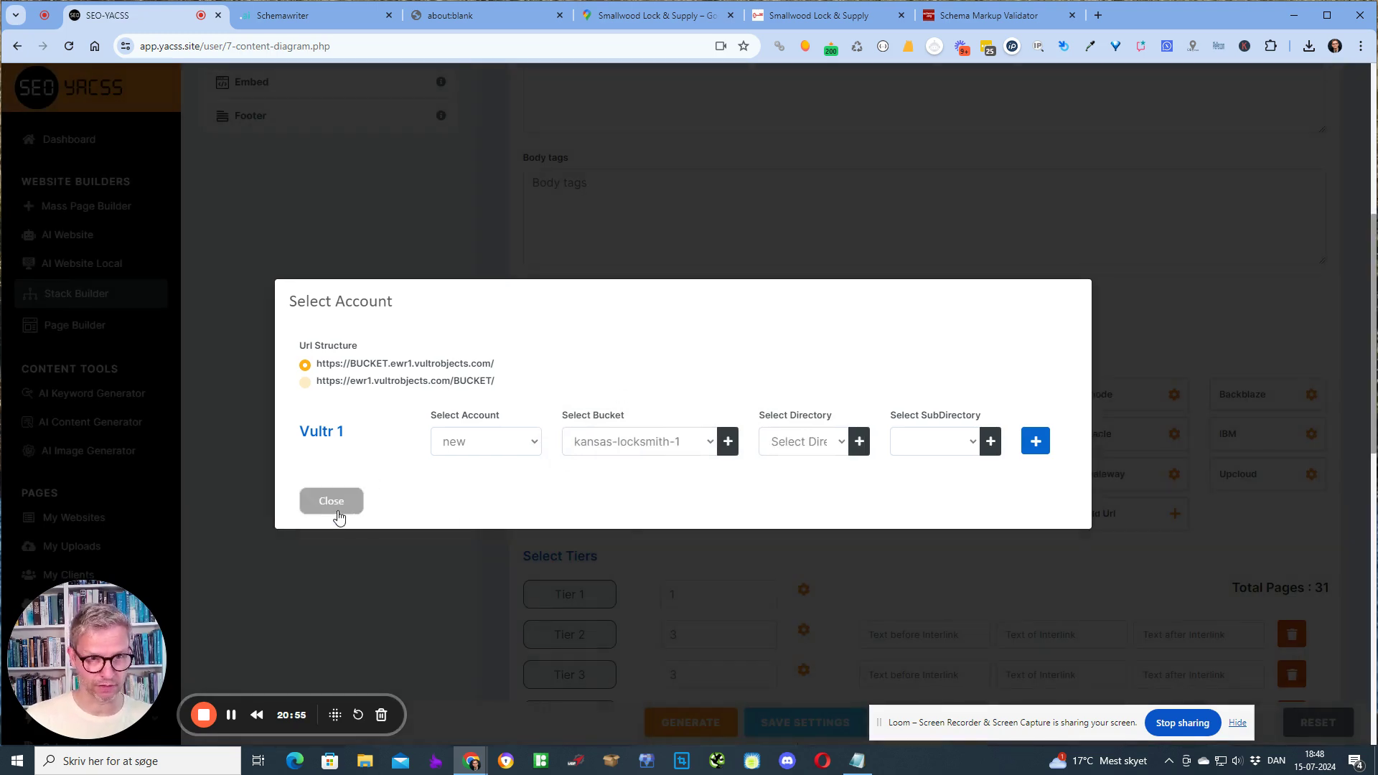
pyautogui.click(335, 502)
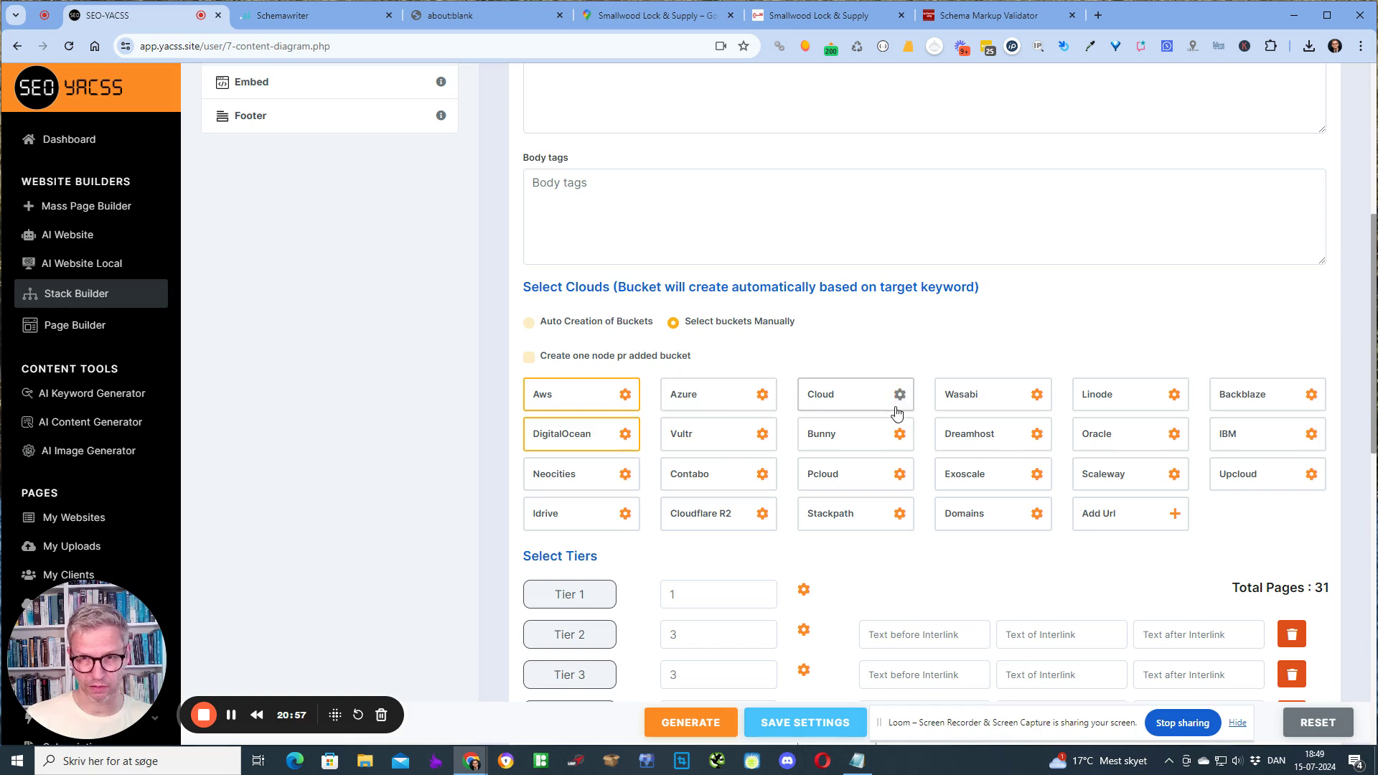
# Step: Add Vultr to the stack's selected clouds and check how its nodes are spread across the diagram
pyautogui.click(729, 430)
pyautogui.scroll(-5, 849, 496)
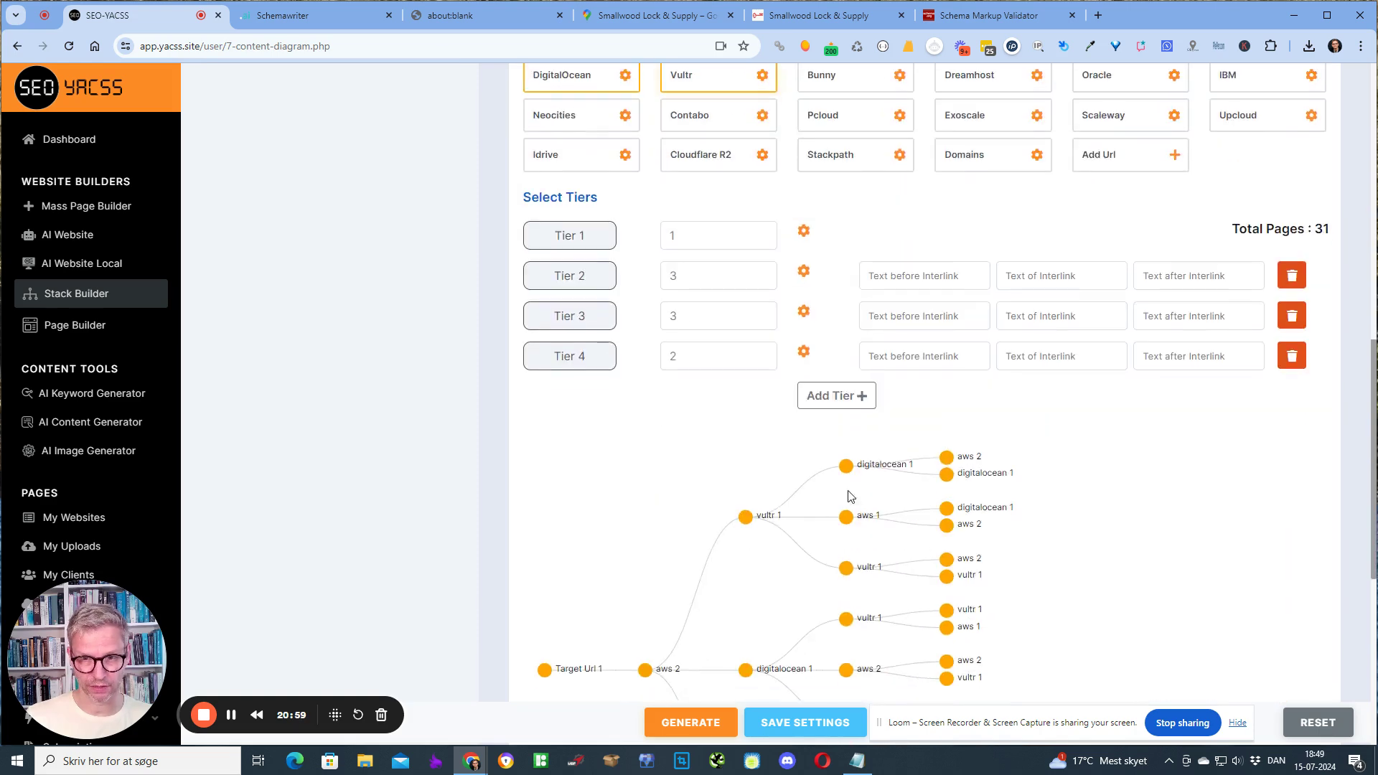
pyautogui.scroll(-4, 849, 496)
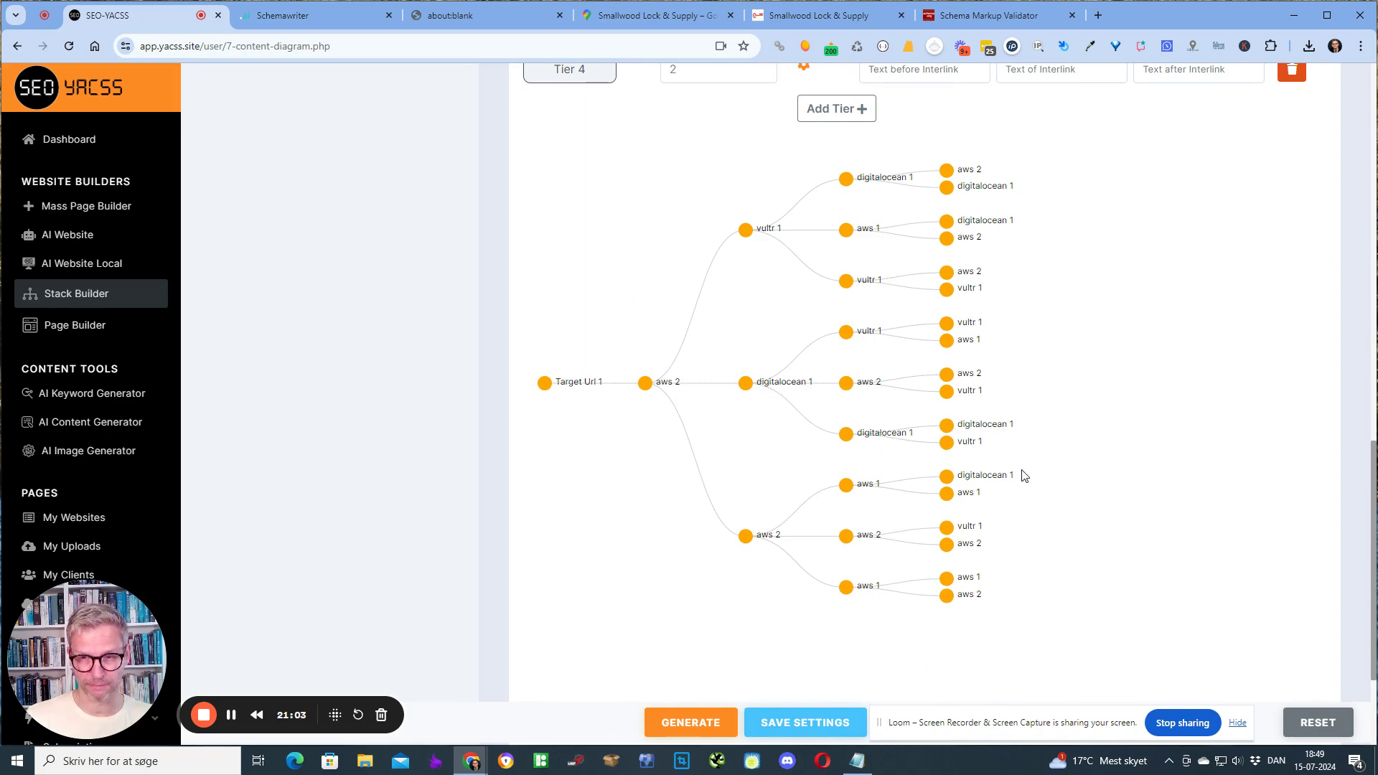
# Step: Compare the selected clouds with the tier diagram and check the stack's total page count
pyautogui.scroll(9, 1132, 578)
pyautogui.scroll(-7, 1136, 585)
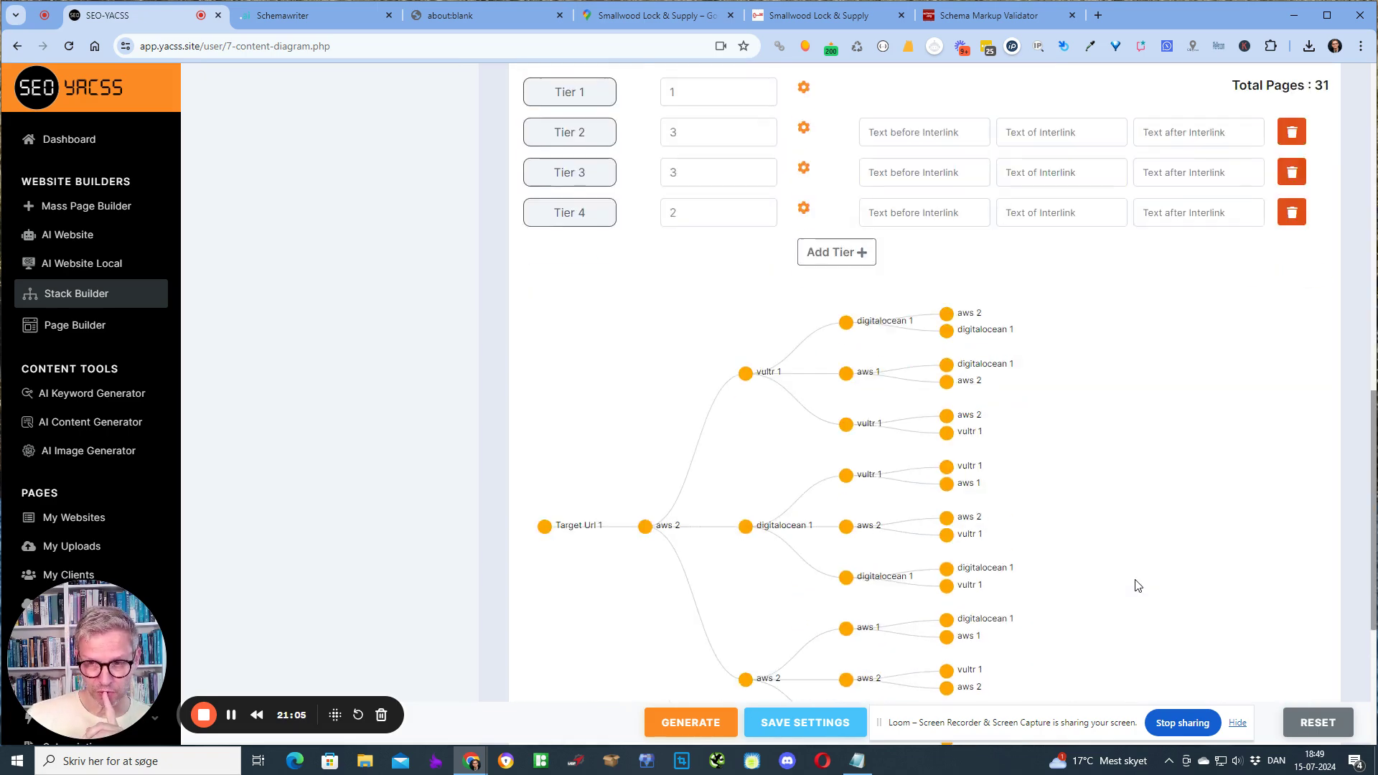
pyautogui.scroll(8, 1136, 585)
pyautogui.scroll(-6, 1136, 585)
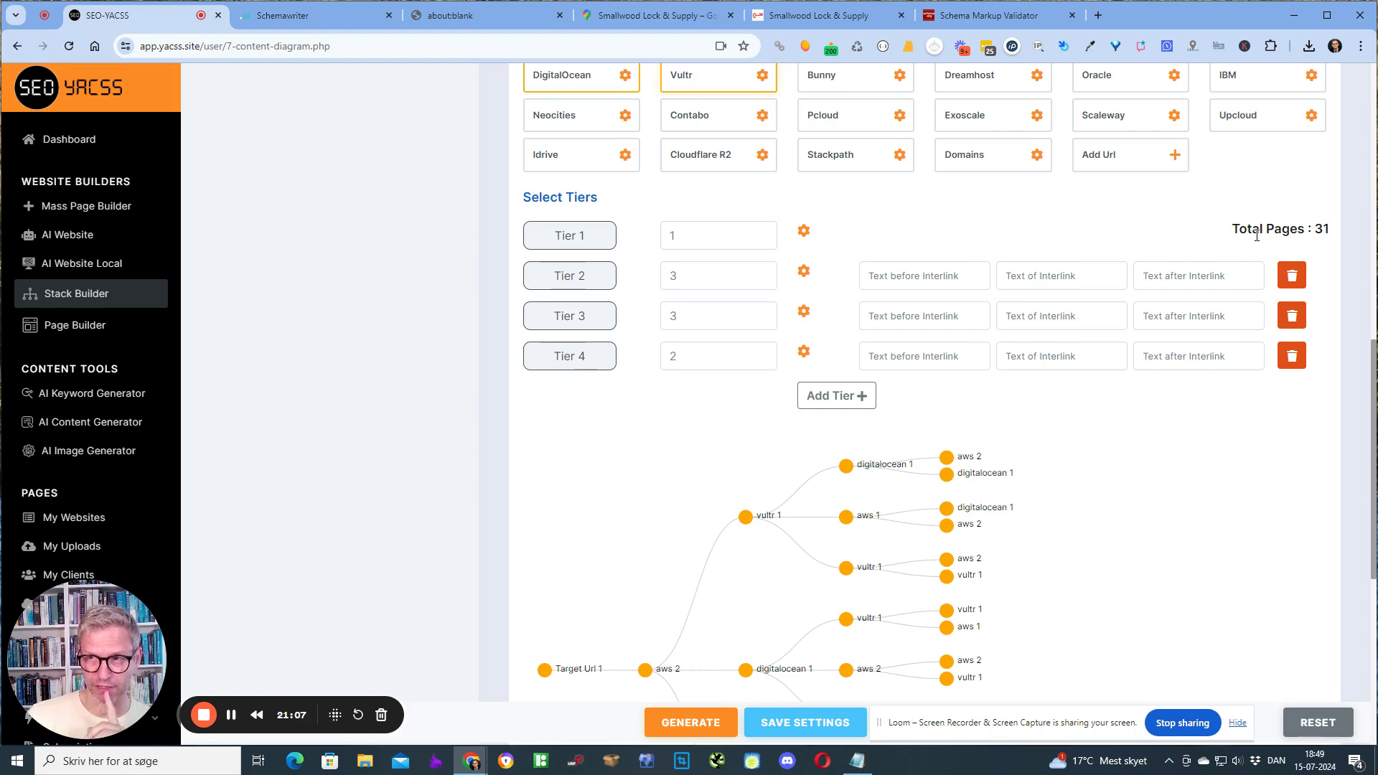
pyautogui.moveTo(1332, 230); pyautogui.dragTo(1283, 234)
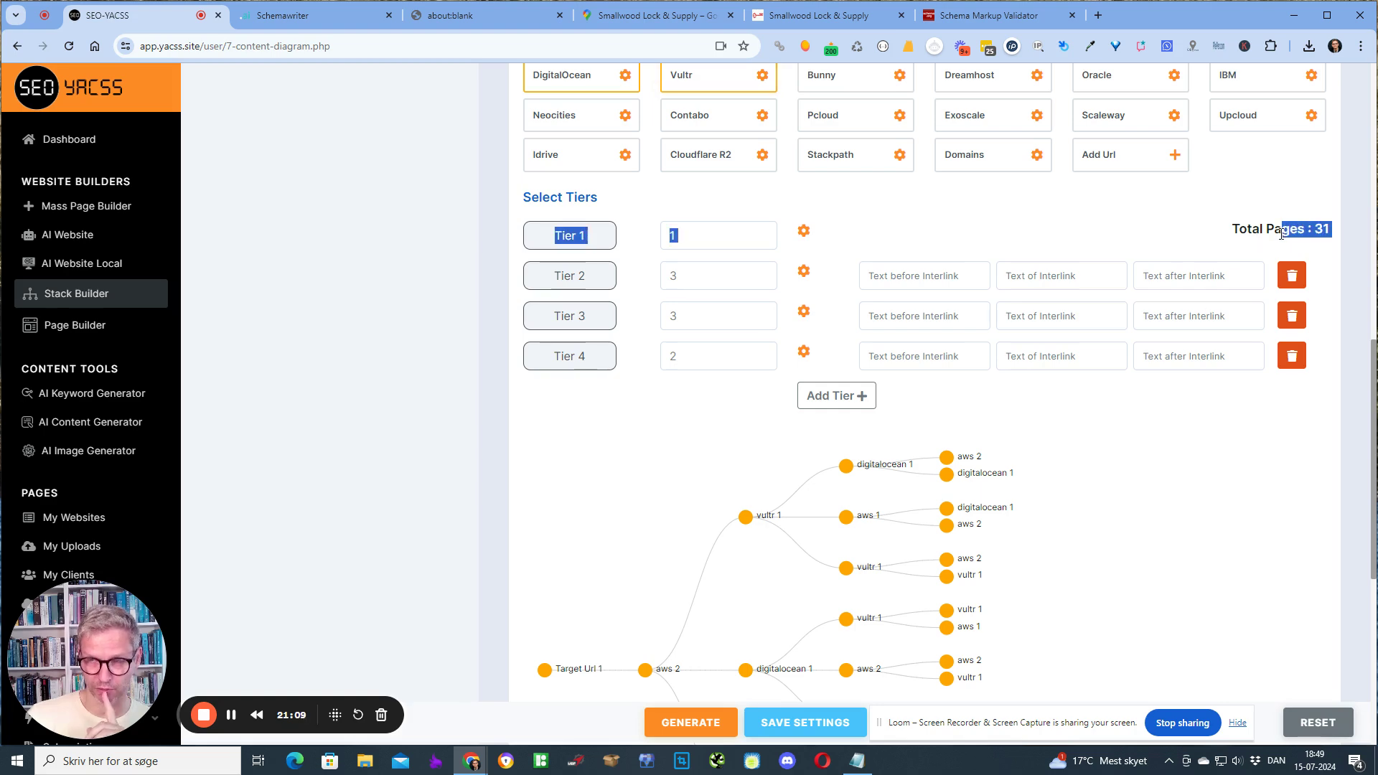
pyautogui.click(1291, 223)
# Step: Review the diagram's target keyword and open the Content Generation settings
pyautogui.scroll(10, 1160, 513)
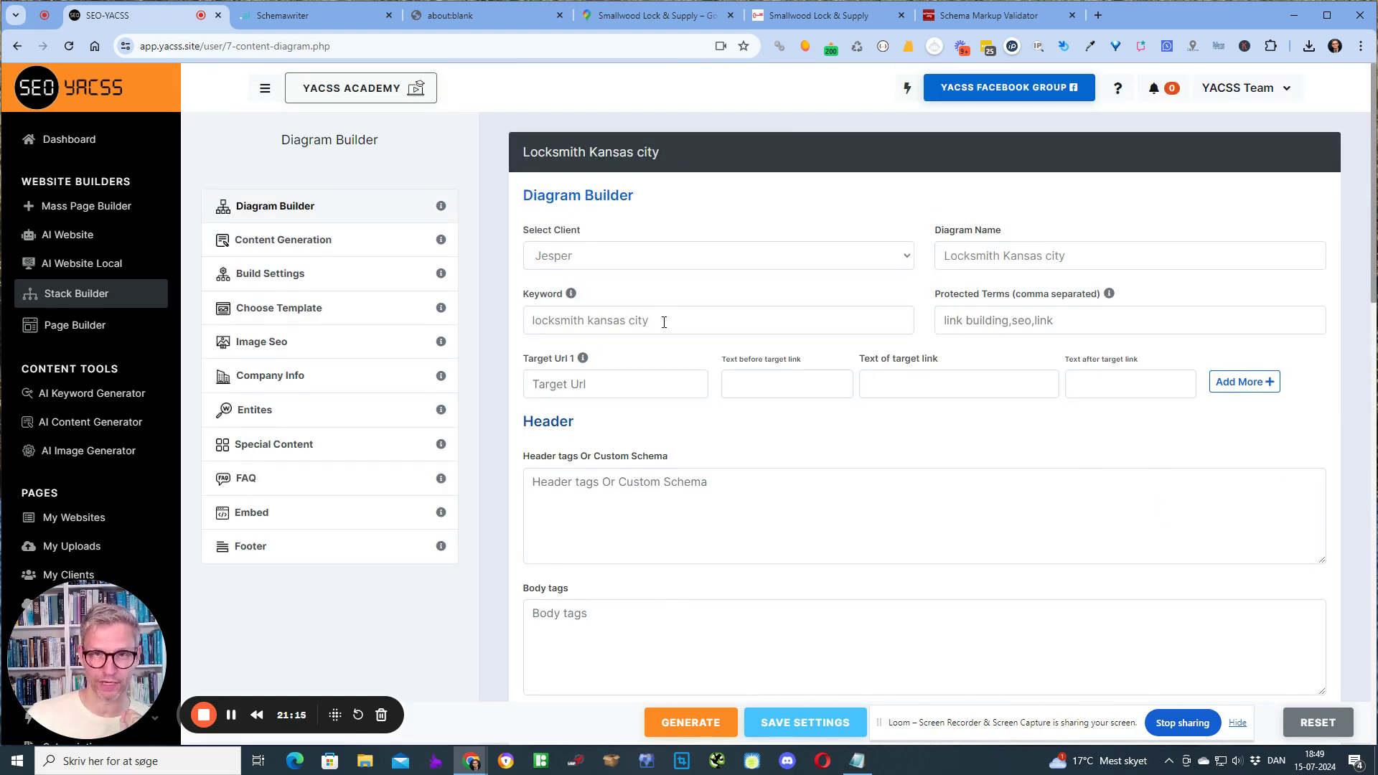
pyautogui.moveTo(663, 323); pyautogui.dragTo(528, 326)
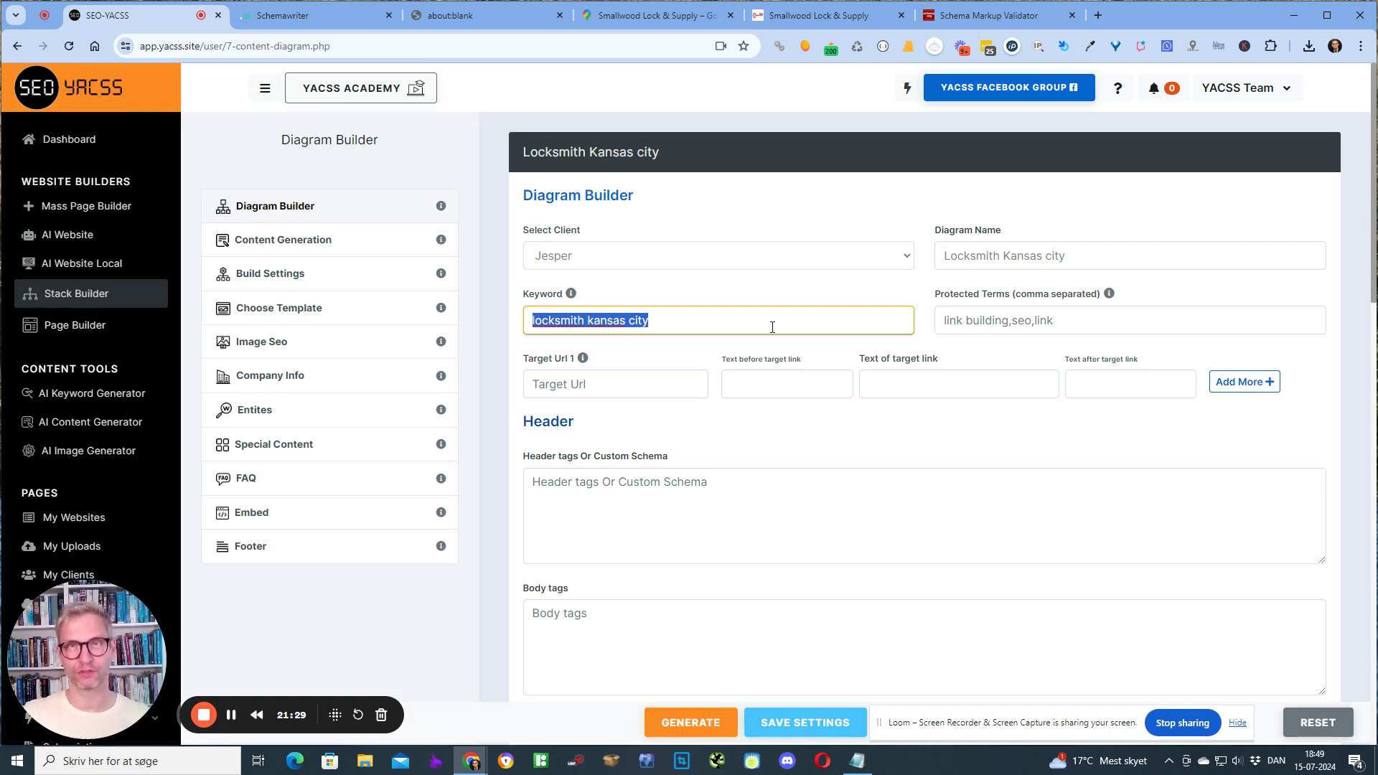
pyautogui.click(324, 244)
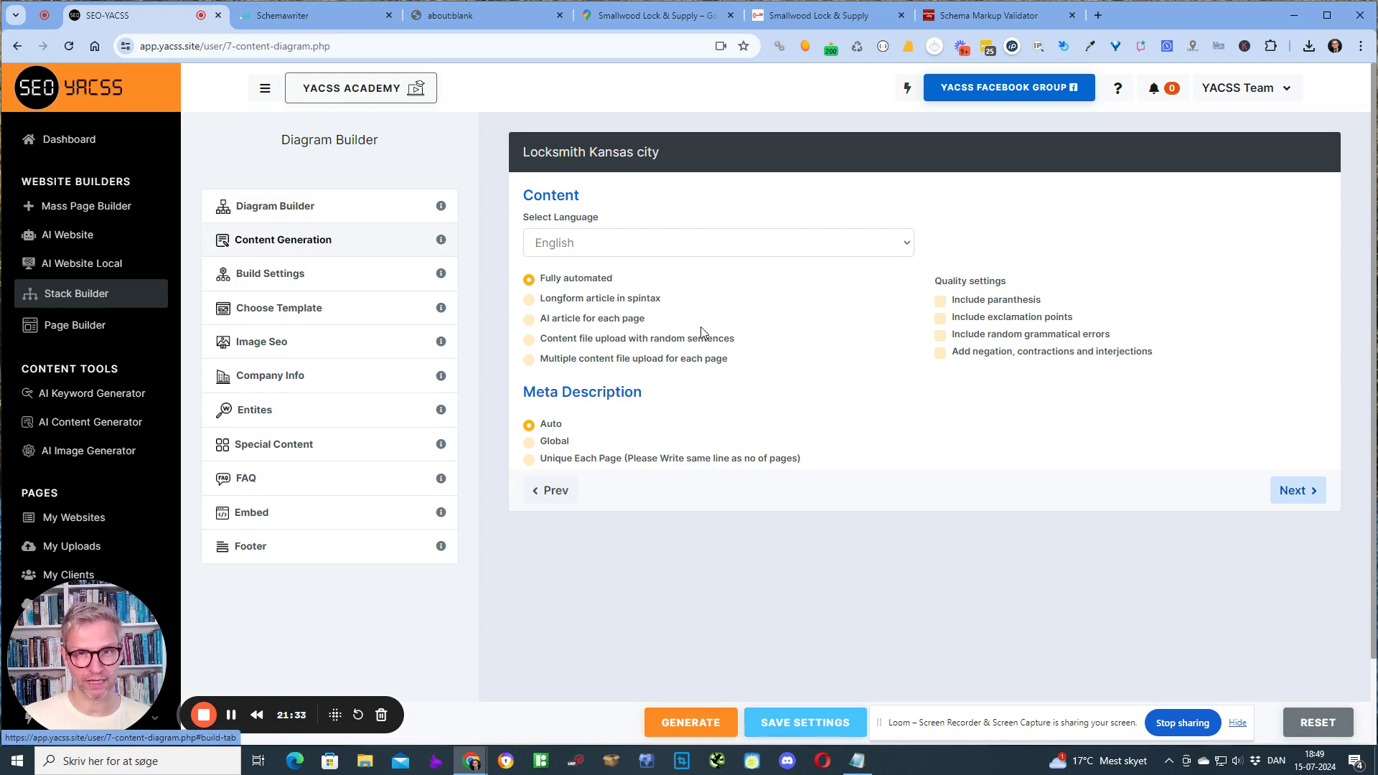
# Step: Choose an AI article for each page and generate blog titles for the keyword kansas city locksmith with 31 content pages
pyautogui.click(600, 321)
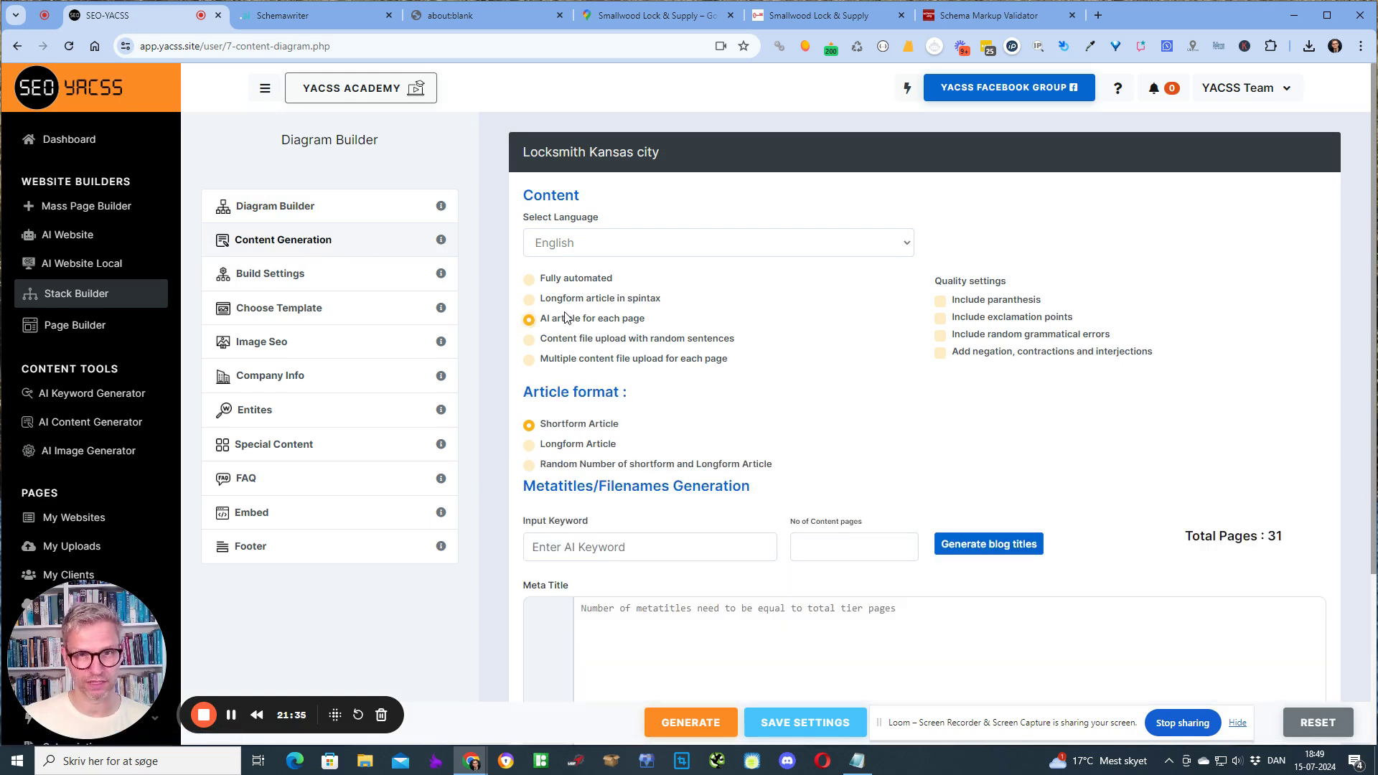
pyautogui.click(596, 545)
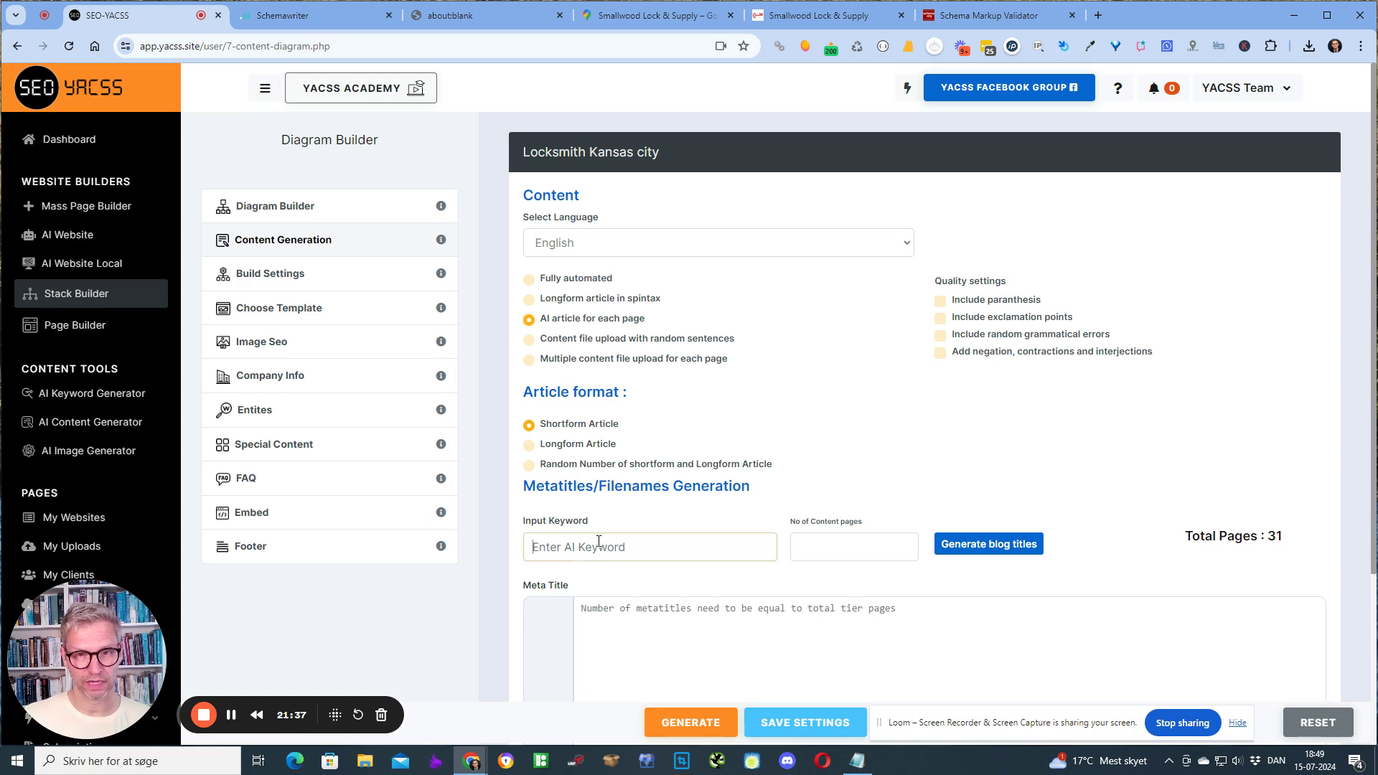
pyautogui.write('kansas ')
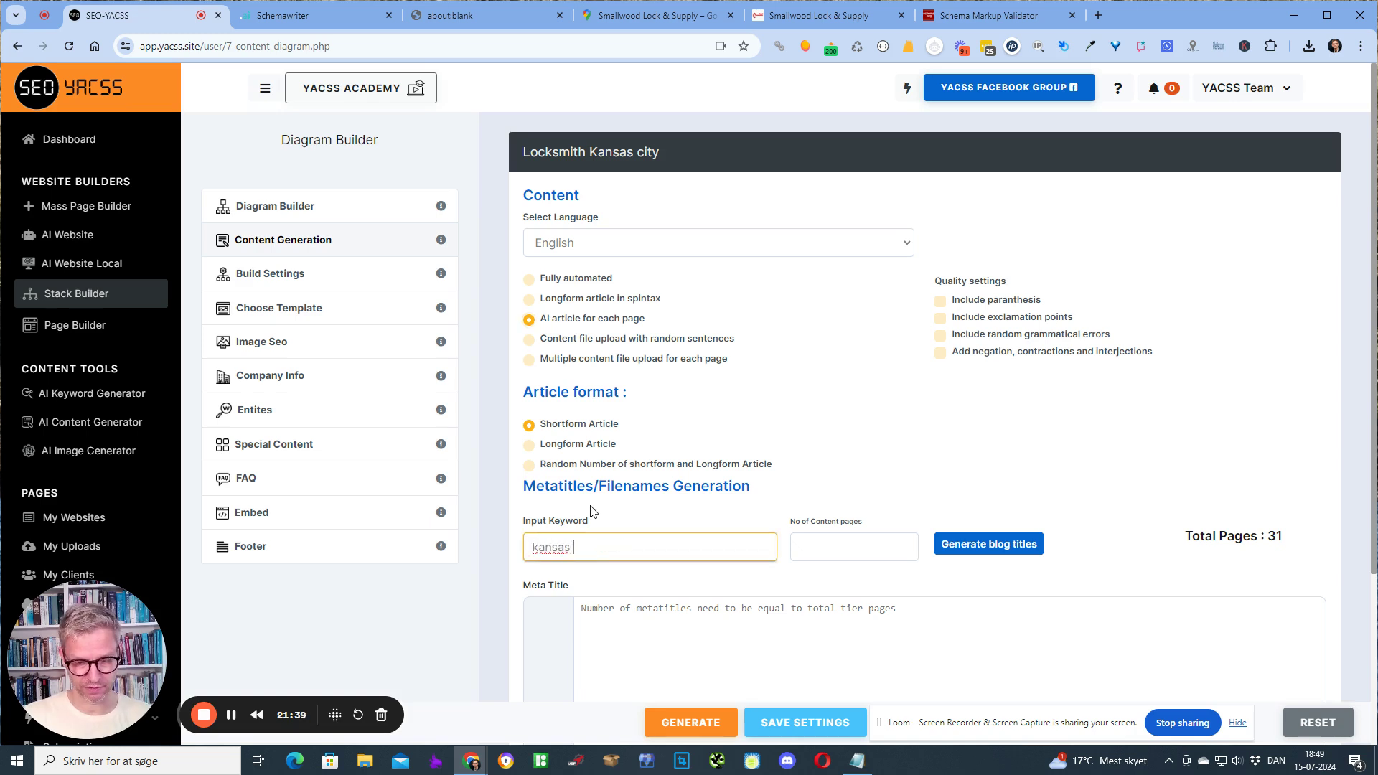
pyautogui.write('city losk')
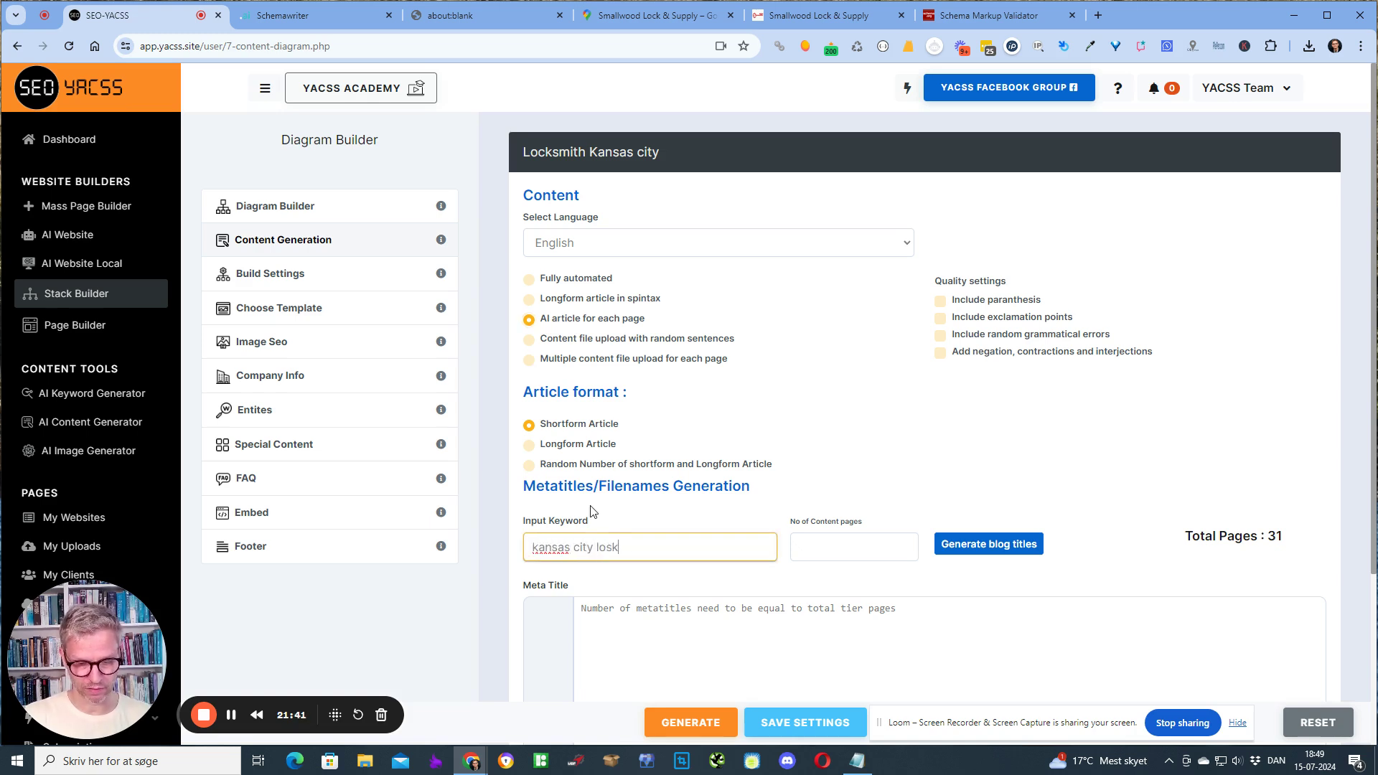
pyautogui.press('BackSpace')
pyautogui.press('BackSpace')
pyautogui.write('cksmith')
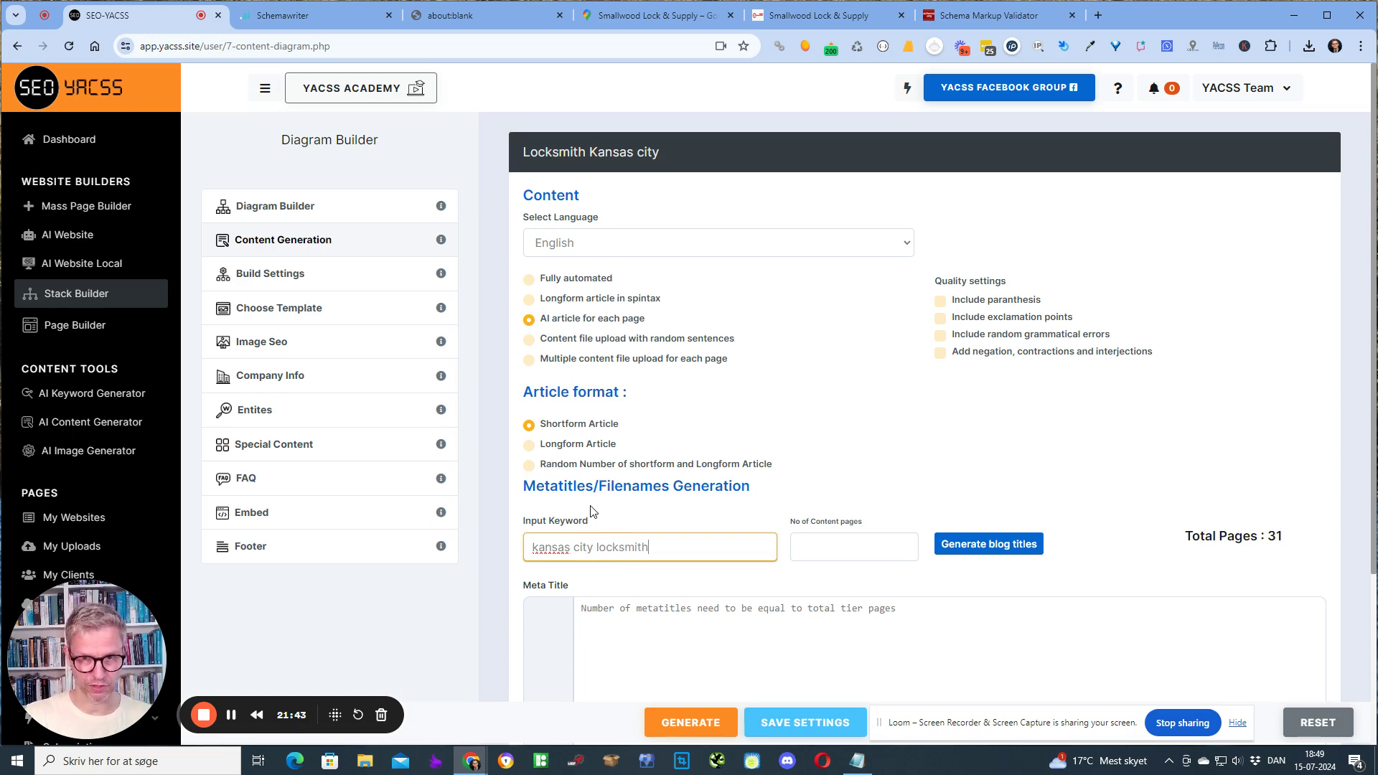
pyautogui.click(819, 551)
pyautogui.write('31')
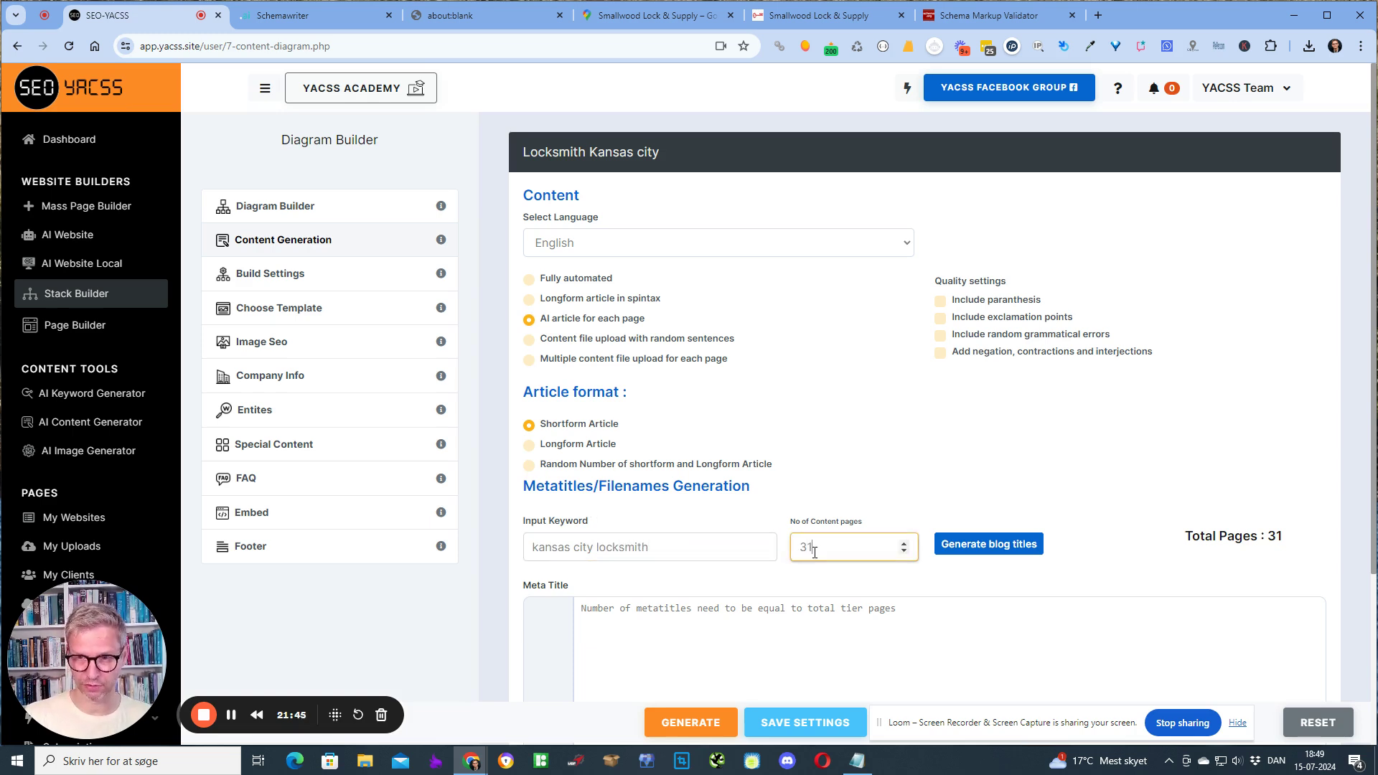
pyautogui.click(1002, 550)
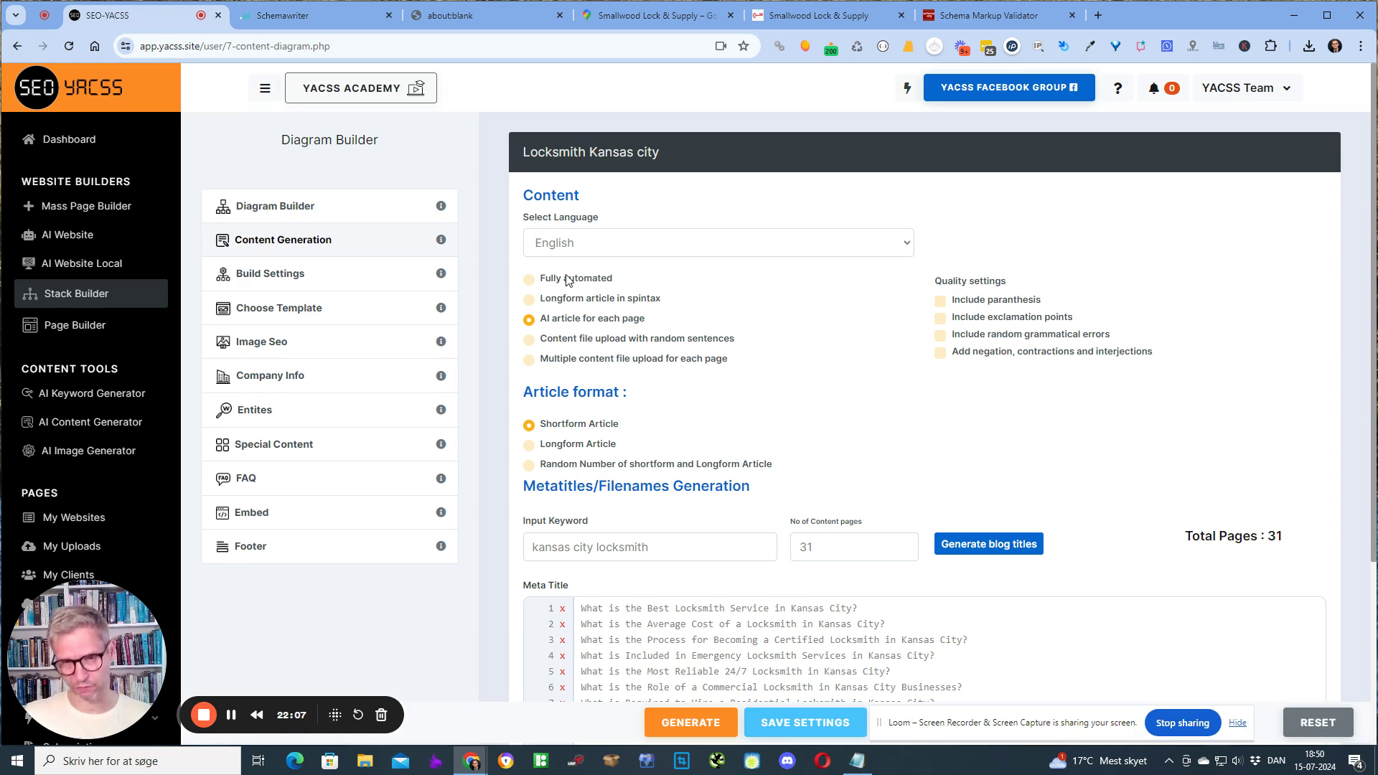
# Step: Remove all the generated blog titles from the meta title list
pyautogui.scroll(-3, 861, 391)
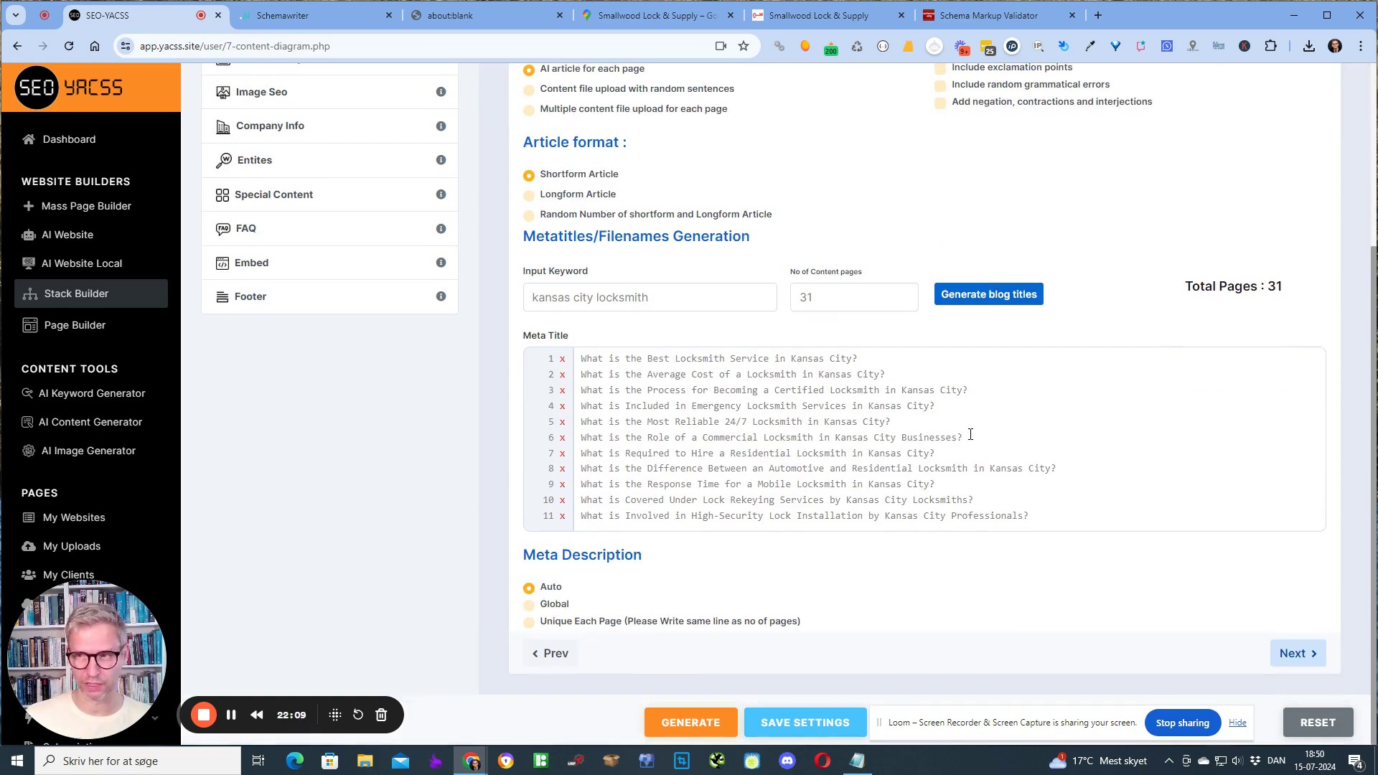
pyautogui.scroll(1, 1141, 463)
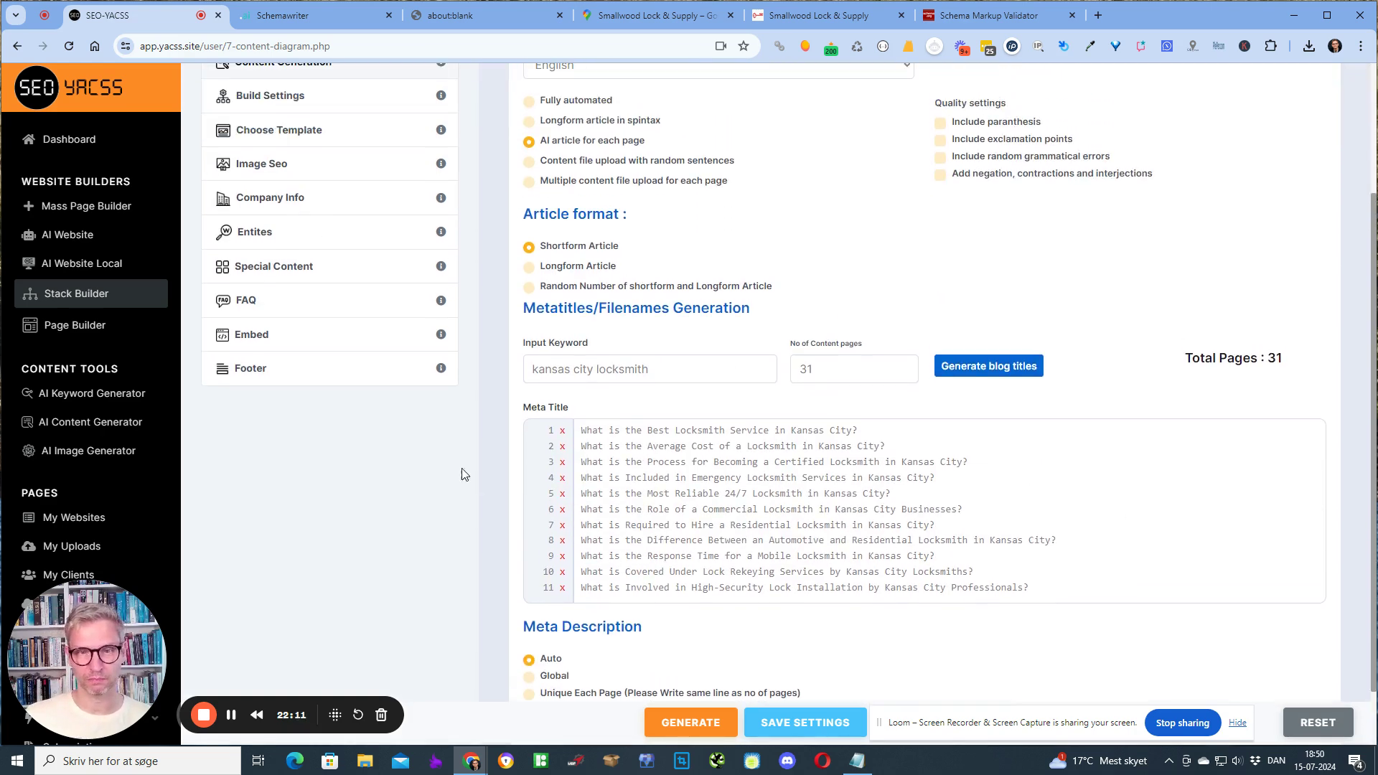
pyautogui.scroll(1, 467, 474)
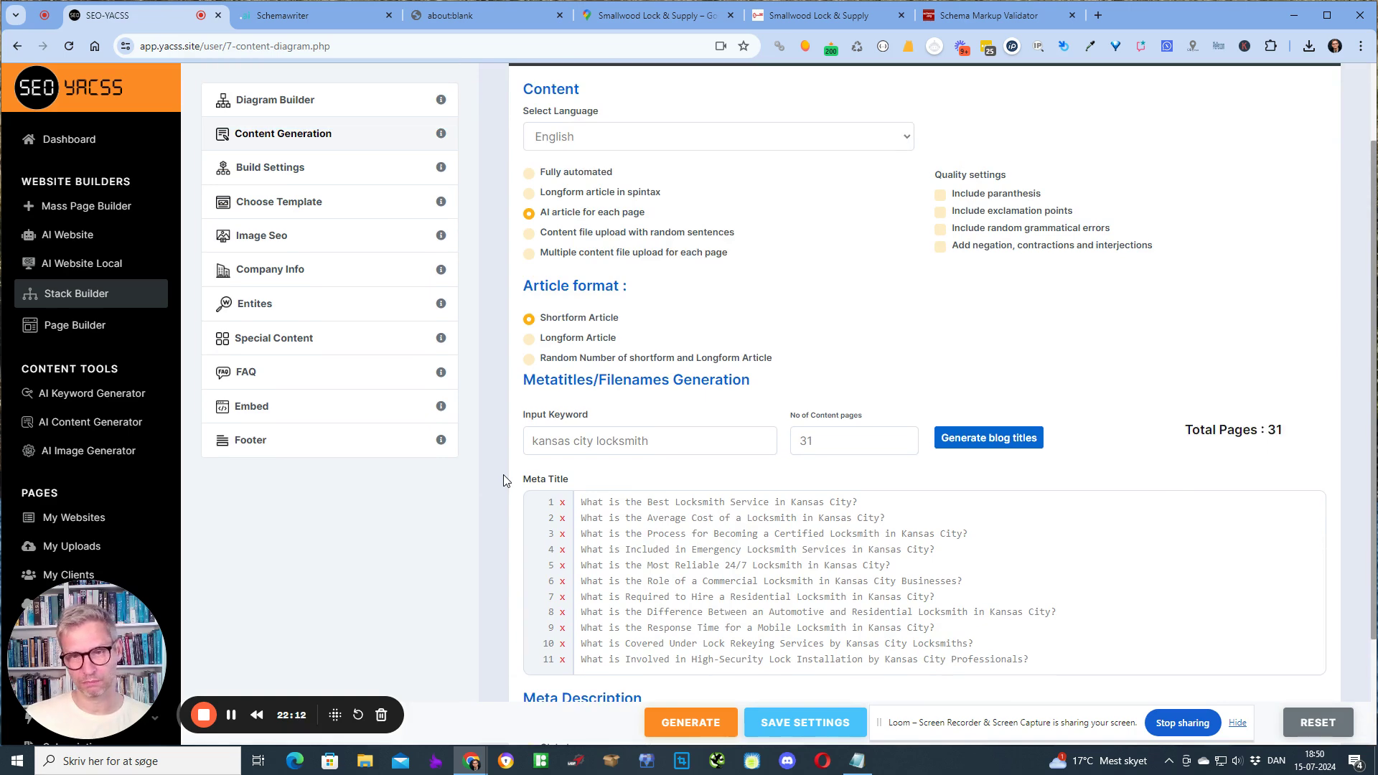
pyautogui.click(563, 503)
pyautogui.doubleClick(563, 504)
pyautogui.doubleClick(563, 504)
pyautogui.tripleClick(564, 504)
pyautogui.doubleClick(563, 504)
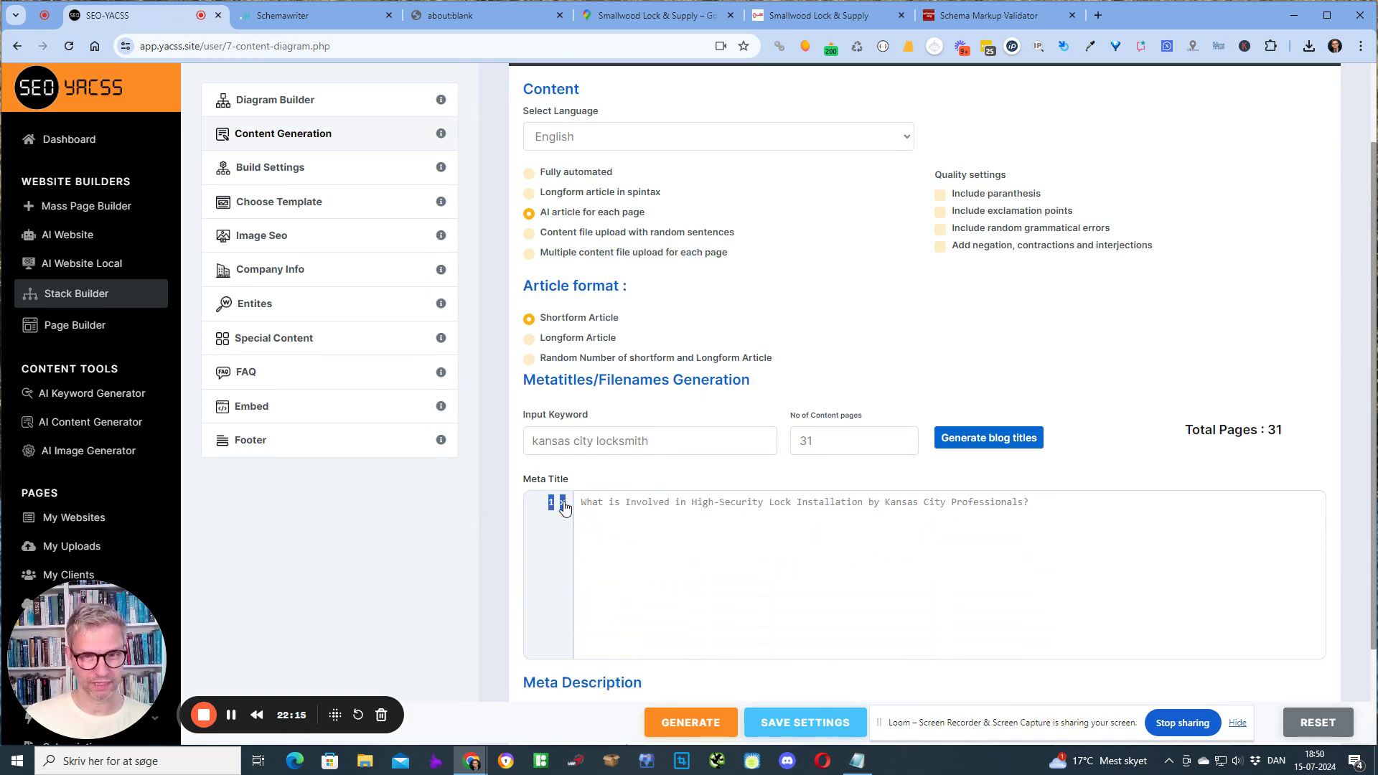
pyautogui.click(564, 503)
pyautogui.click(606, 517)
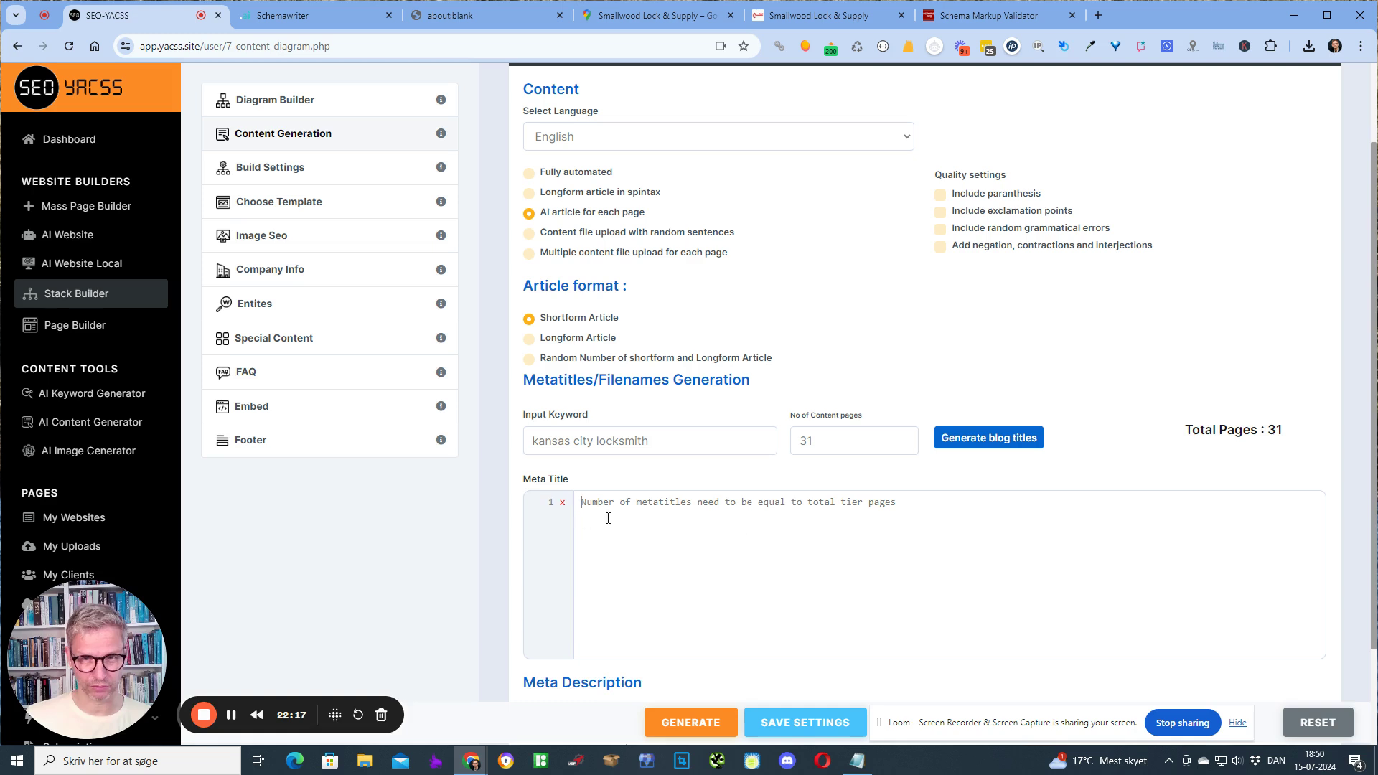
pyautogui.click(563, 504)
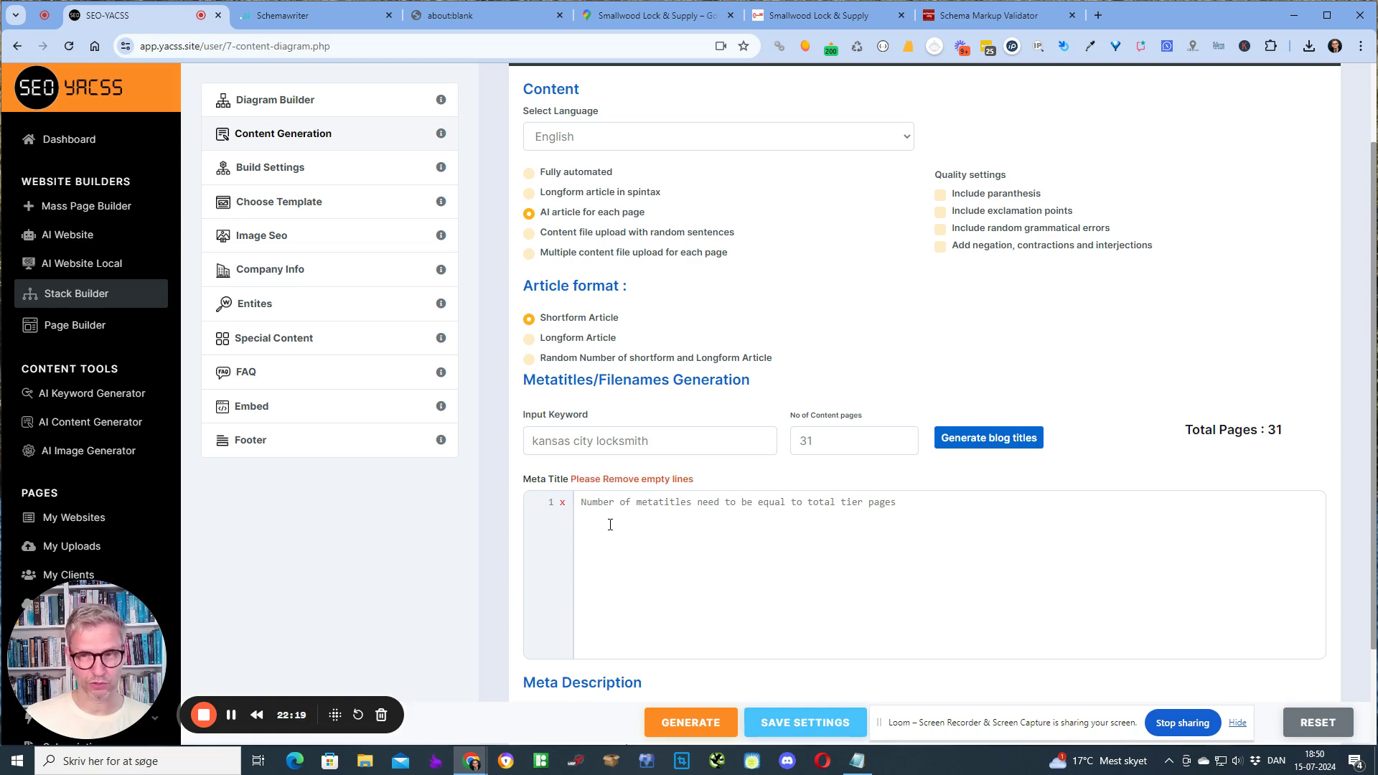
# Step: Clear the AI keyword and the number of content pages, and set content generation back to Fully automated
pyautogui.moveTo(682, 448); pyautogui.dragTo(311, 440)
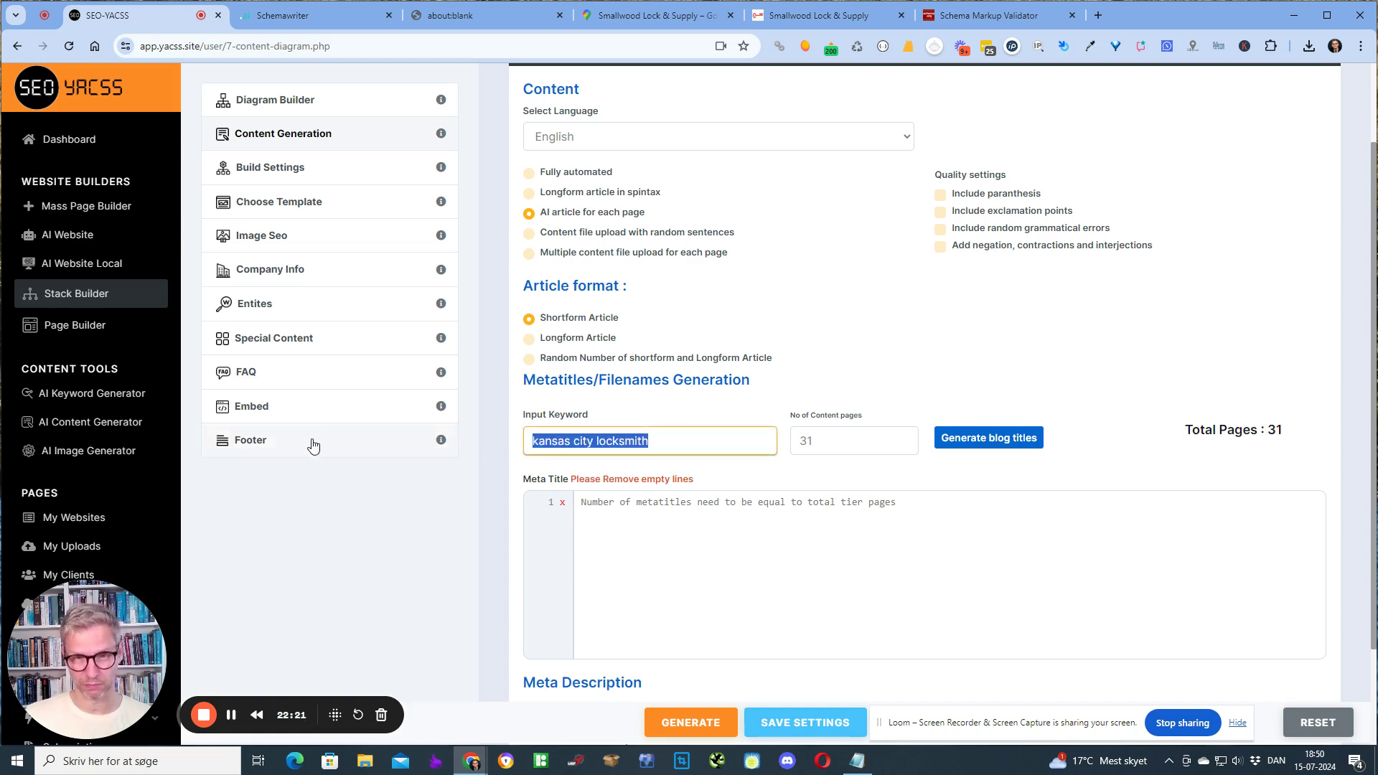
pyautogui.press('BackSpace')
pyautogui.doubleClick(837, 433)
pyautogui.press('BackSpace')
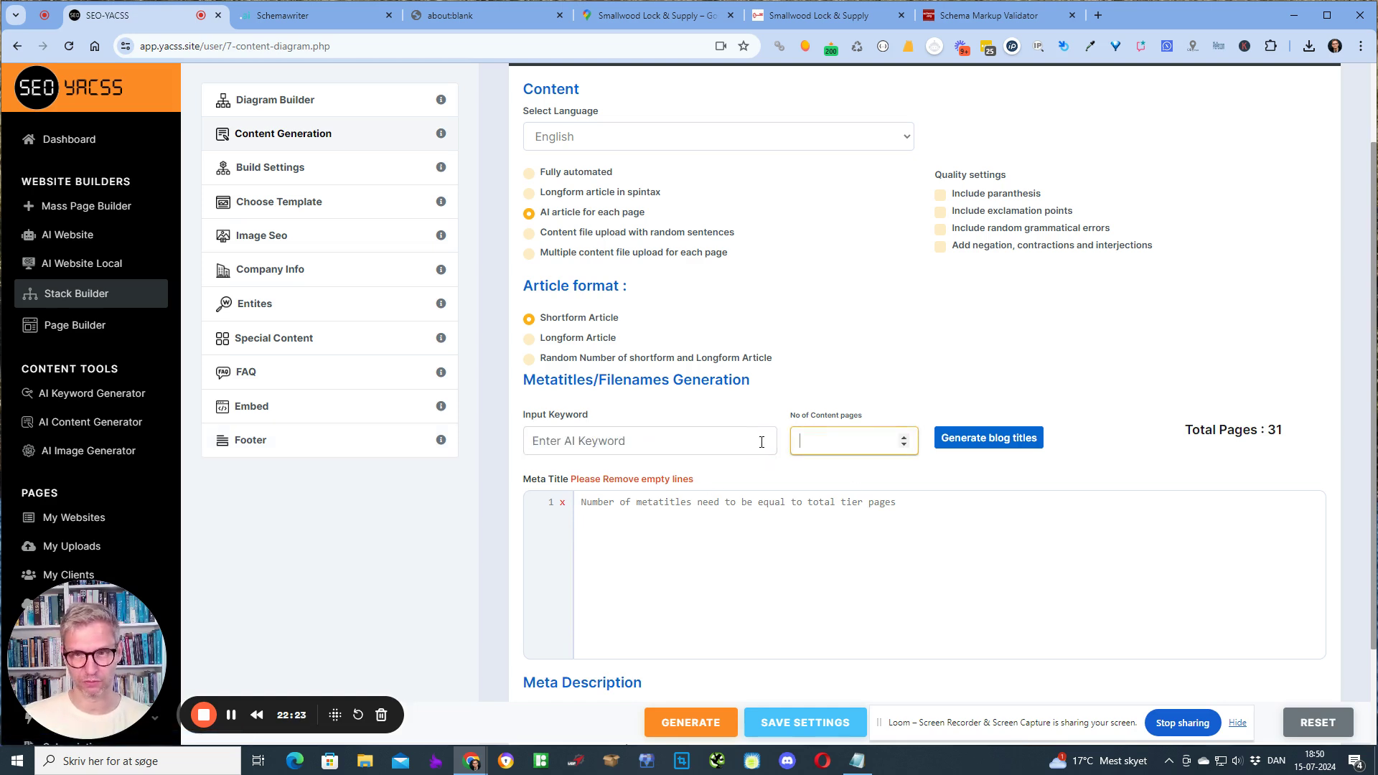
pyautogui.click(531, 176)
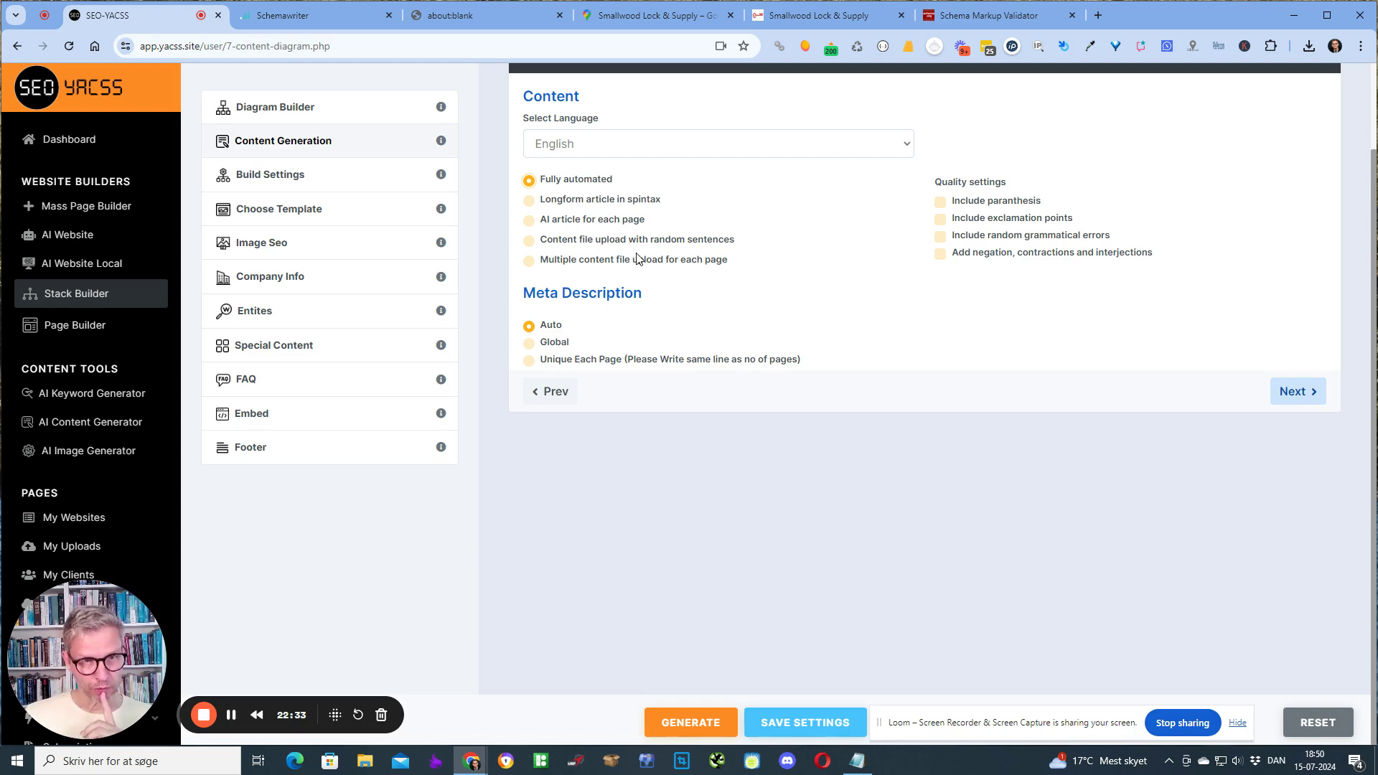
# Step: Set up one special content column with the special keyword Kansas city locksmith
pyautogui.click(320, 349)
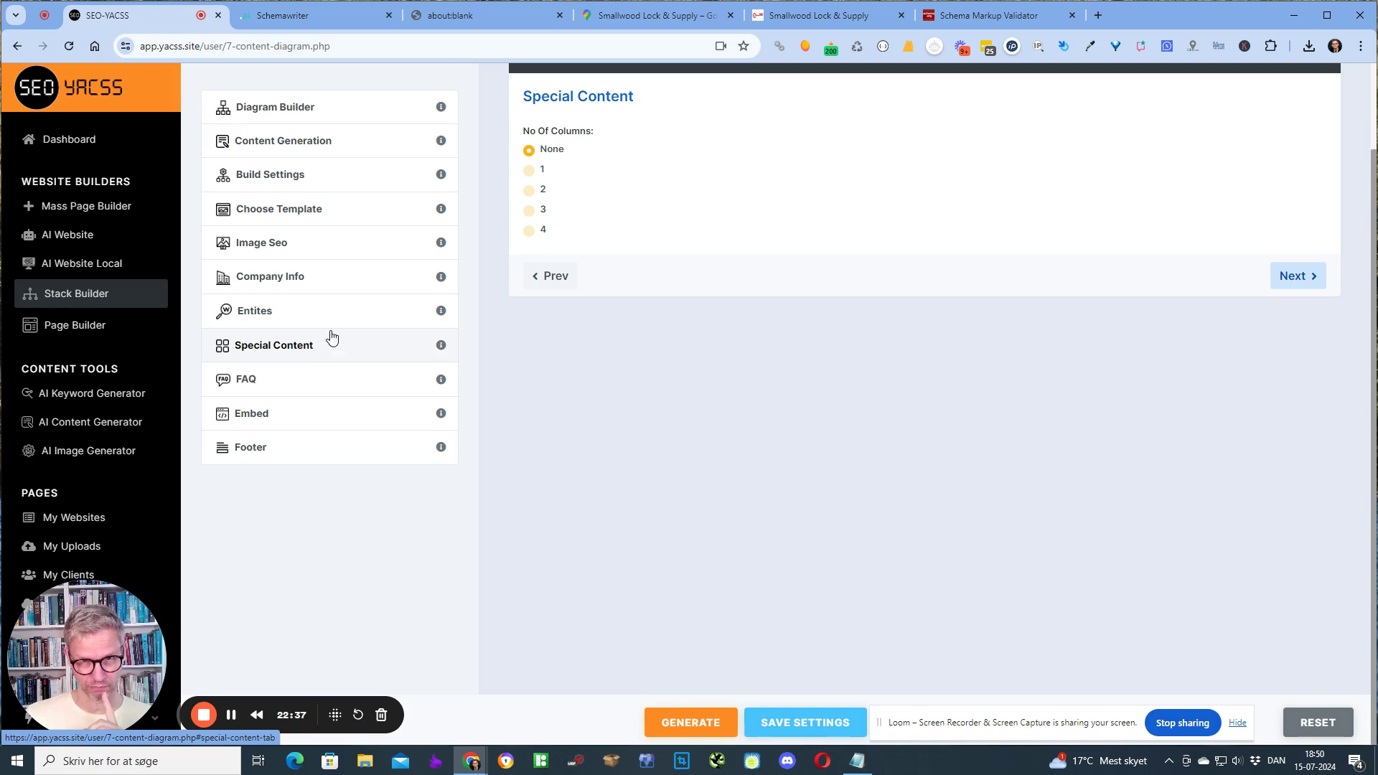
pyautogui.click(531, 173)
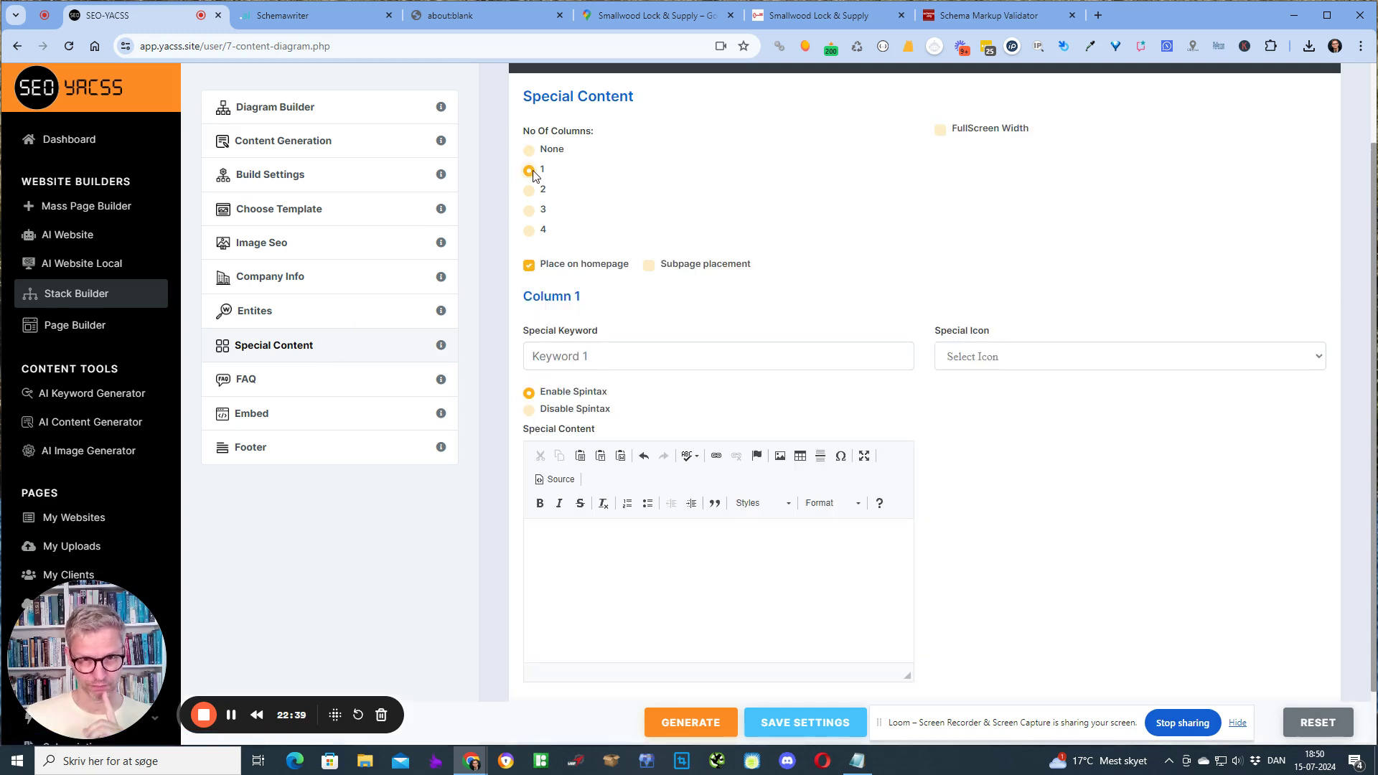
pyautogui.write('Kansas c')
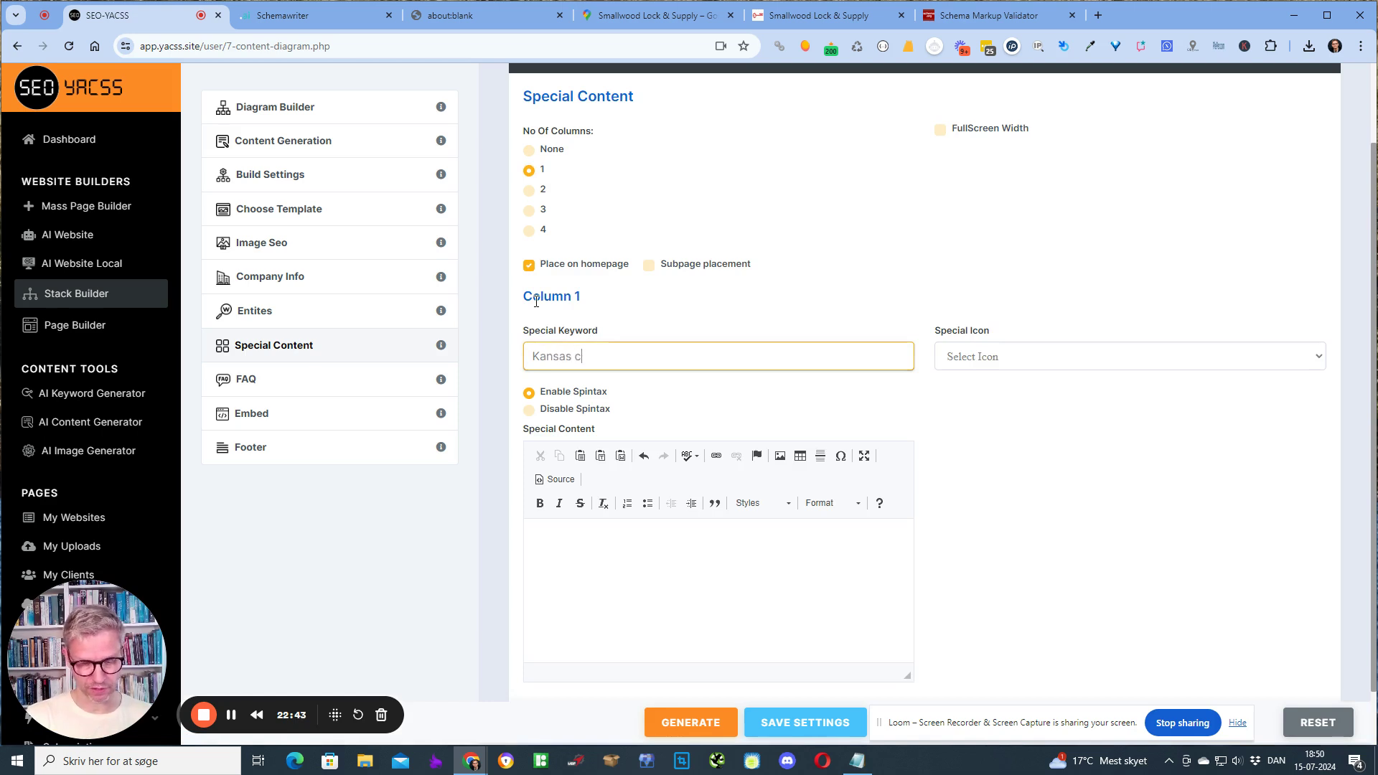
pyautogui.write('ity locm')
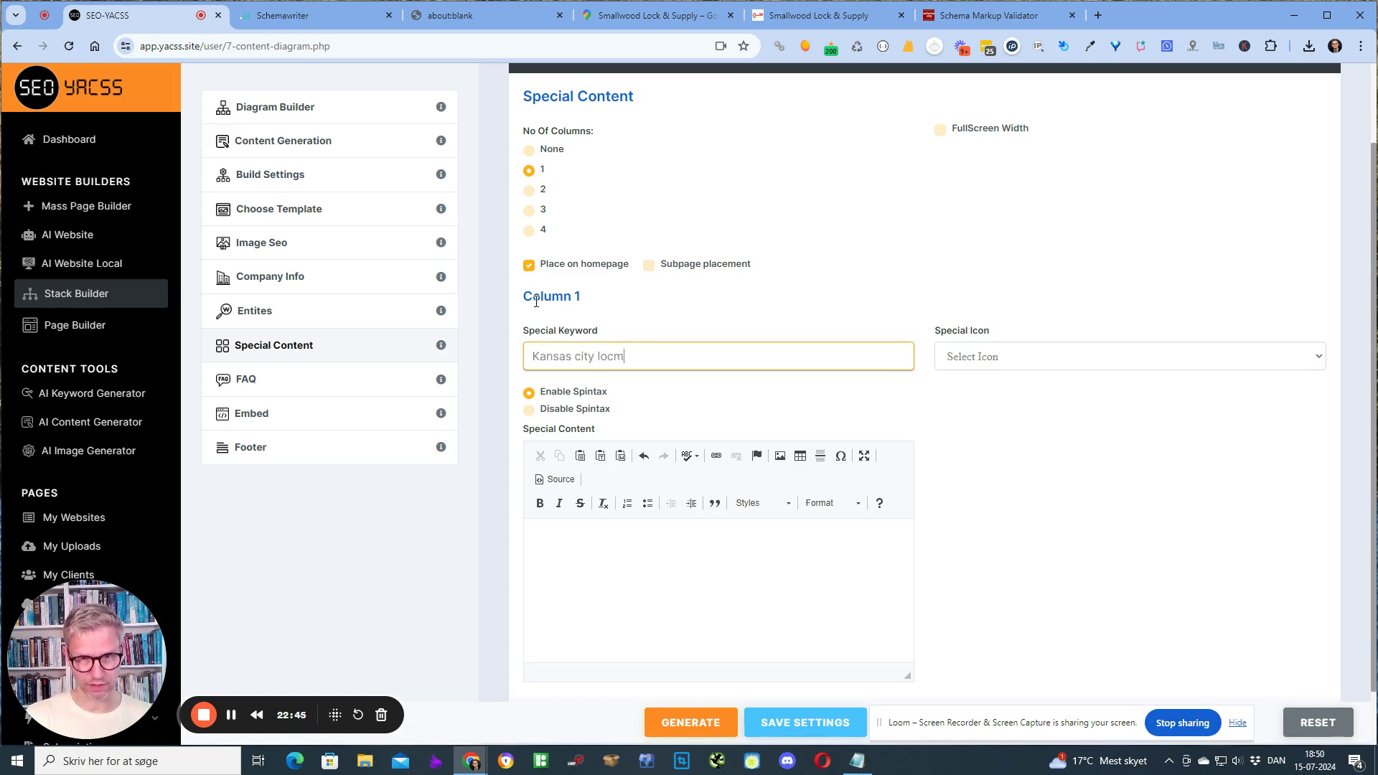
pyautogui.press('BackSpace')
pyautogui.write('ksmith')
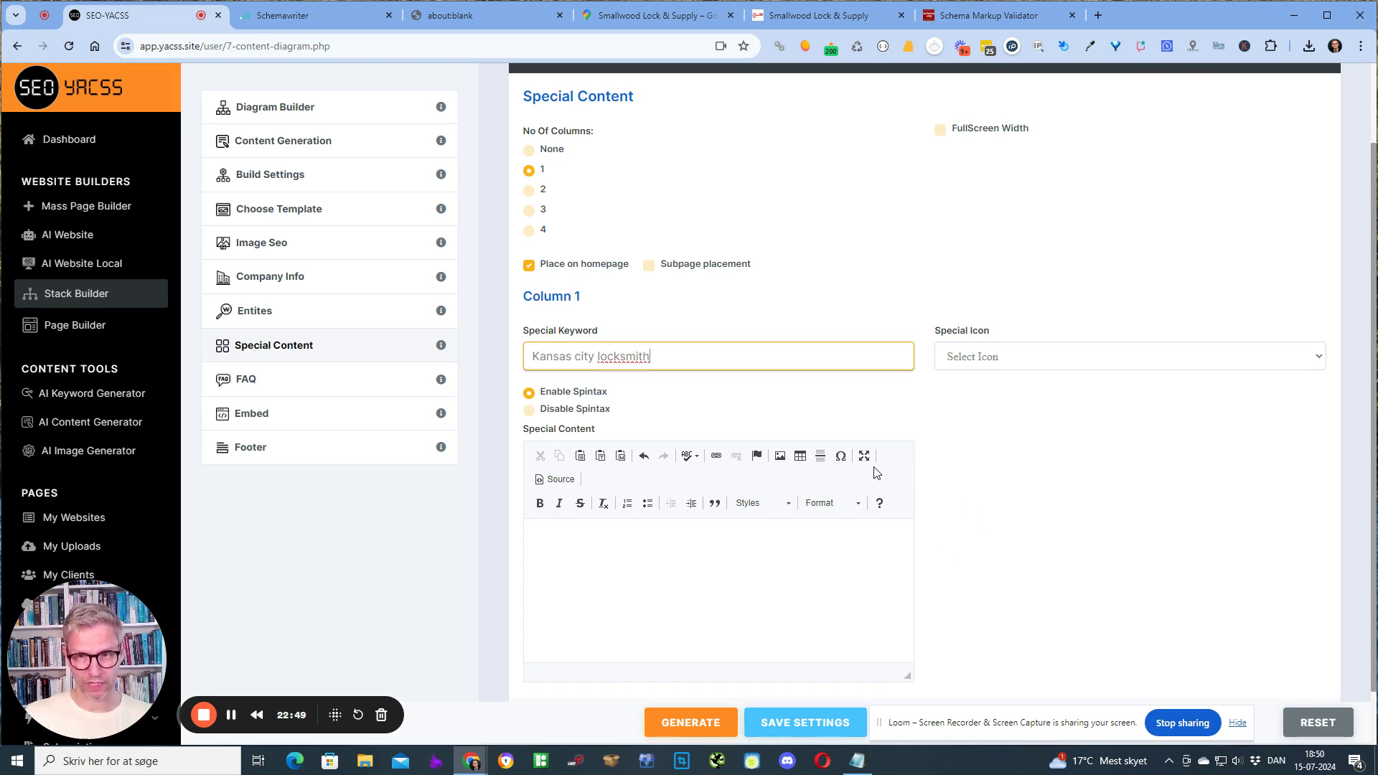
# Step: Copy the iframe code from the Kansas City Locksmith schema in Schemawriter and paste it into the special content's HTML source
pyautogui.scroll(-1, 953, 462)
pyautogui.scroll(-1, 953, 462)
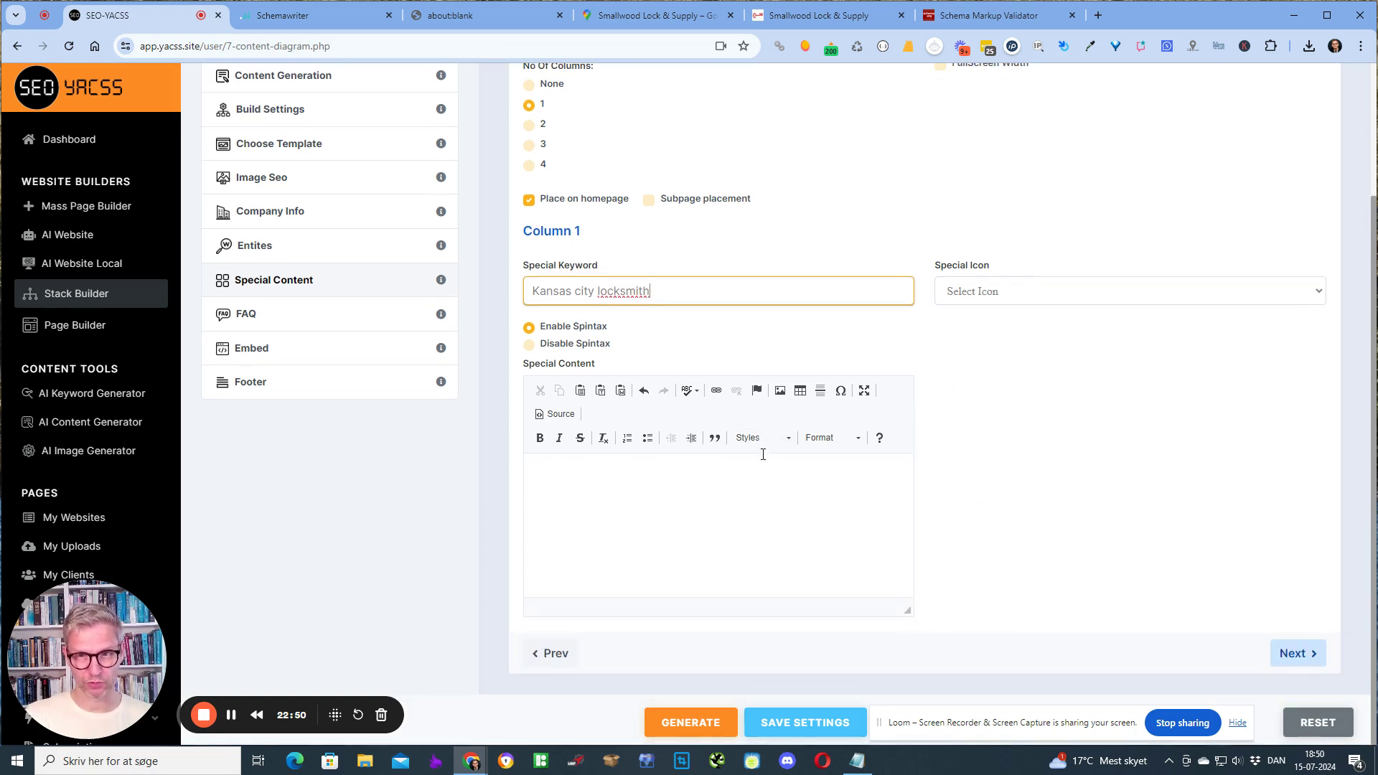
pyautogui.click(560, 414)
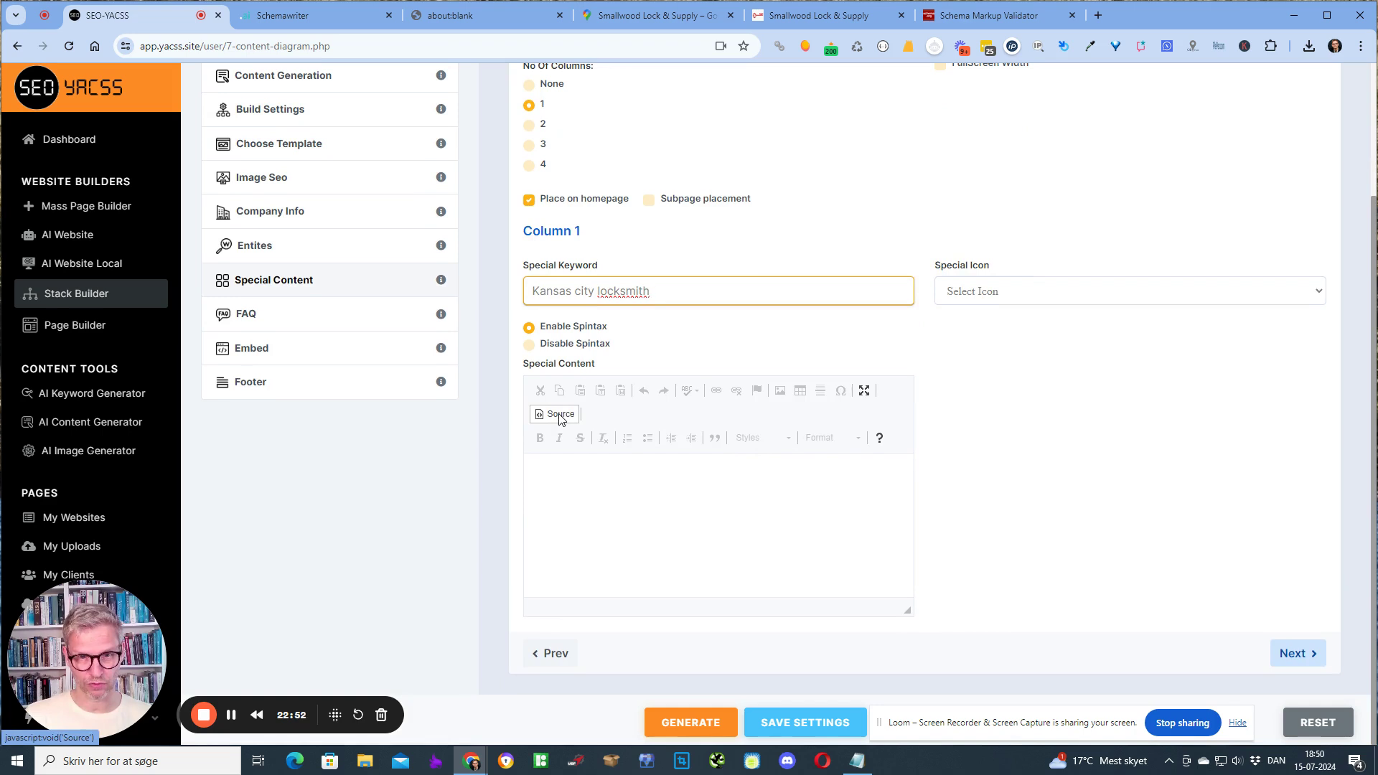
pyautogui.click(298, 15)
pyautogui.click(737, 361)
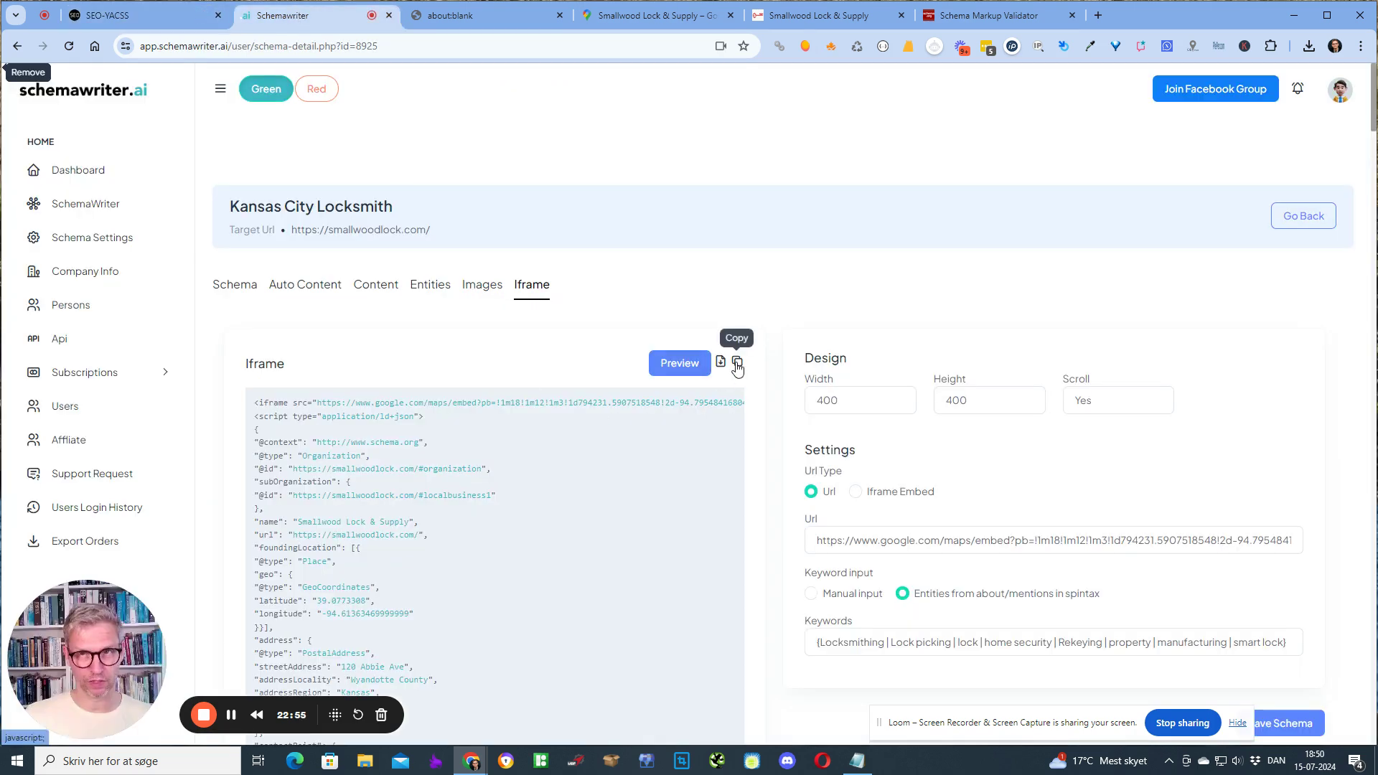
pyautogui.click(144, 15)
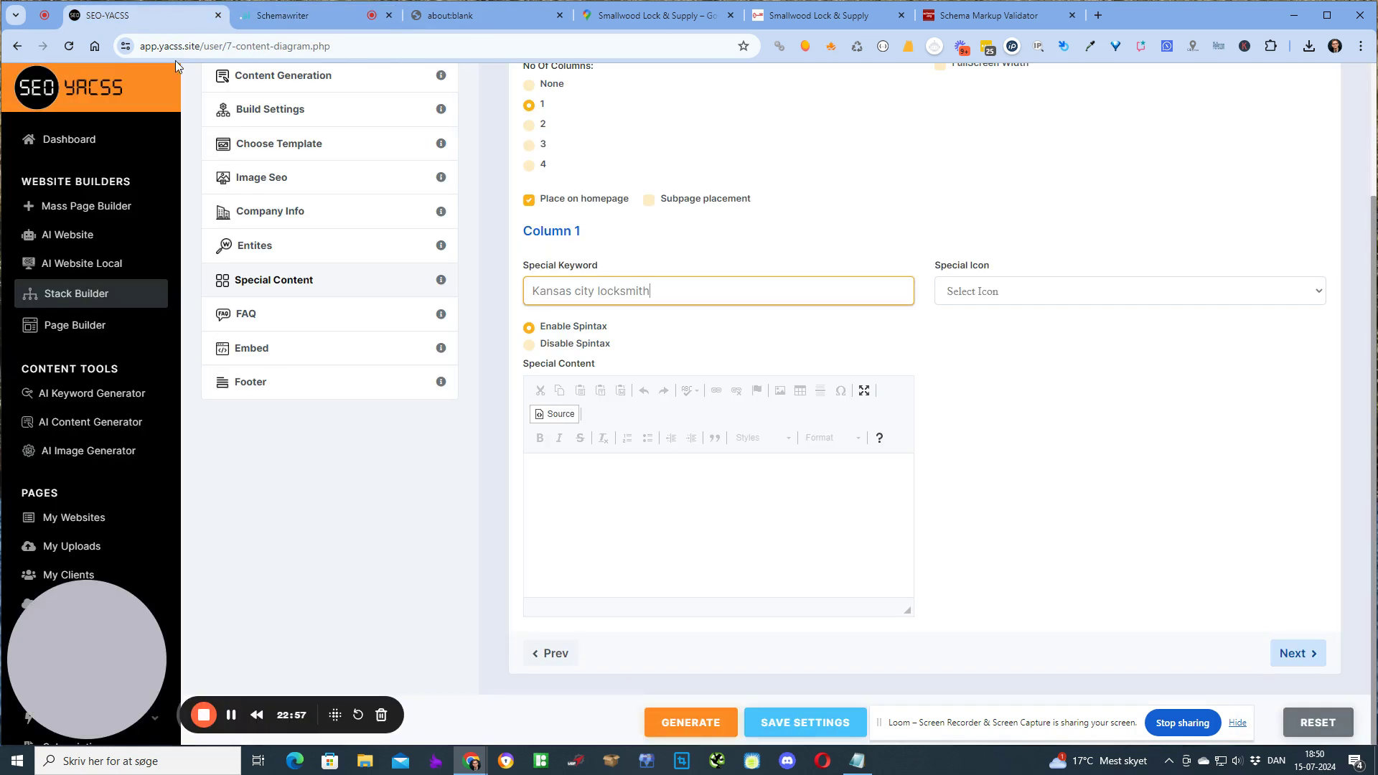
pyautogui.click(600, 493)
pyautogui.hotkey('ctrl', 'v')
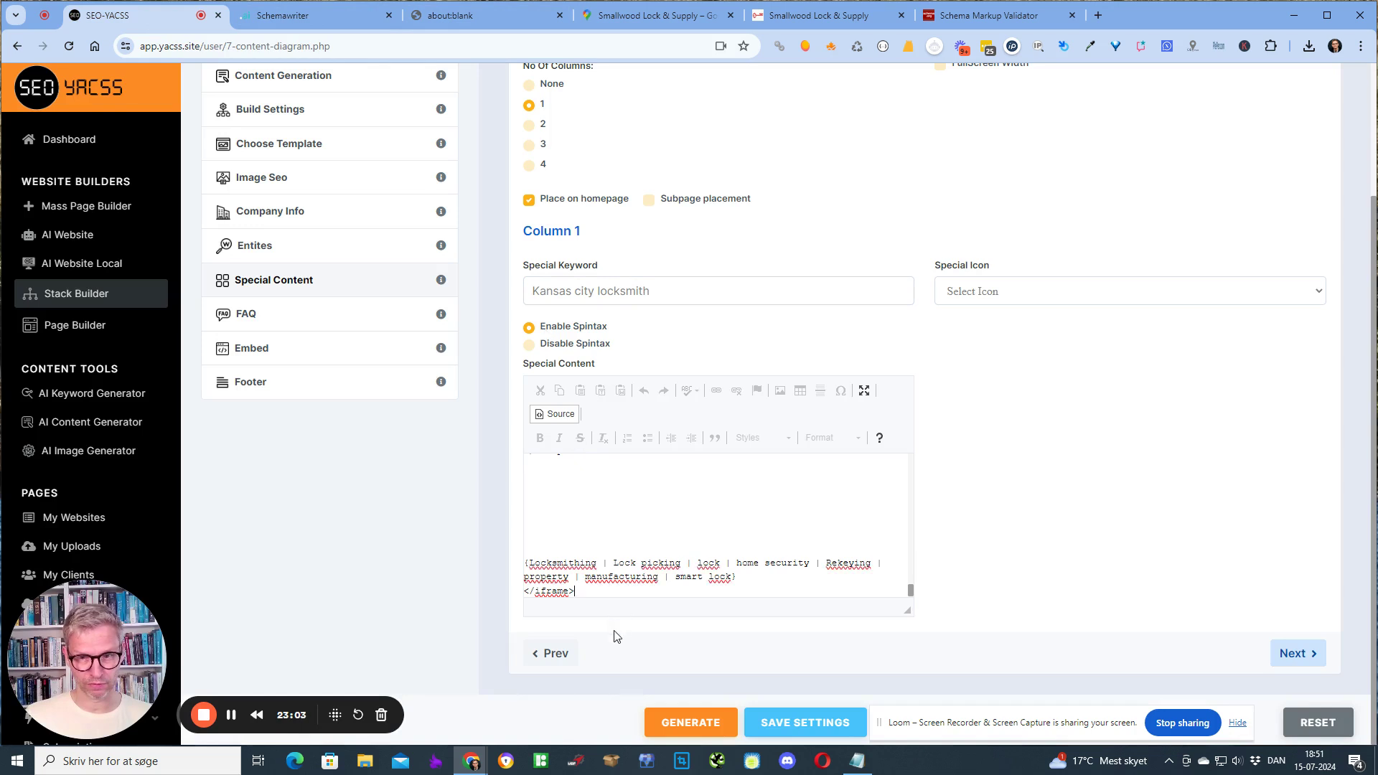
# Step: Compare the special content's rendered map with its HTML source and examine the spintax keywords before the closing iframe tag
pyautogui.click(561, 415)
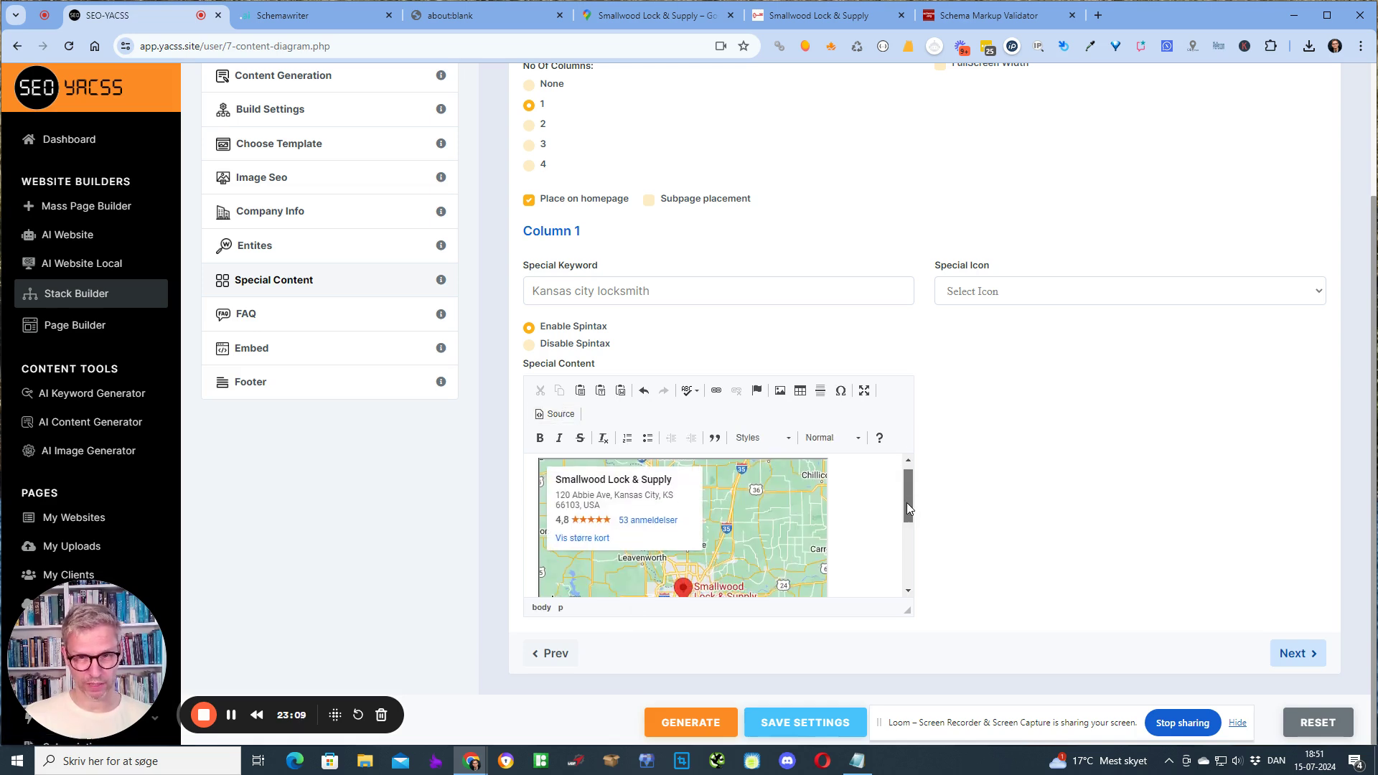
pyautogui.moveTo(907, 502); pyautogui.dragTo(917, 584)
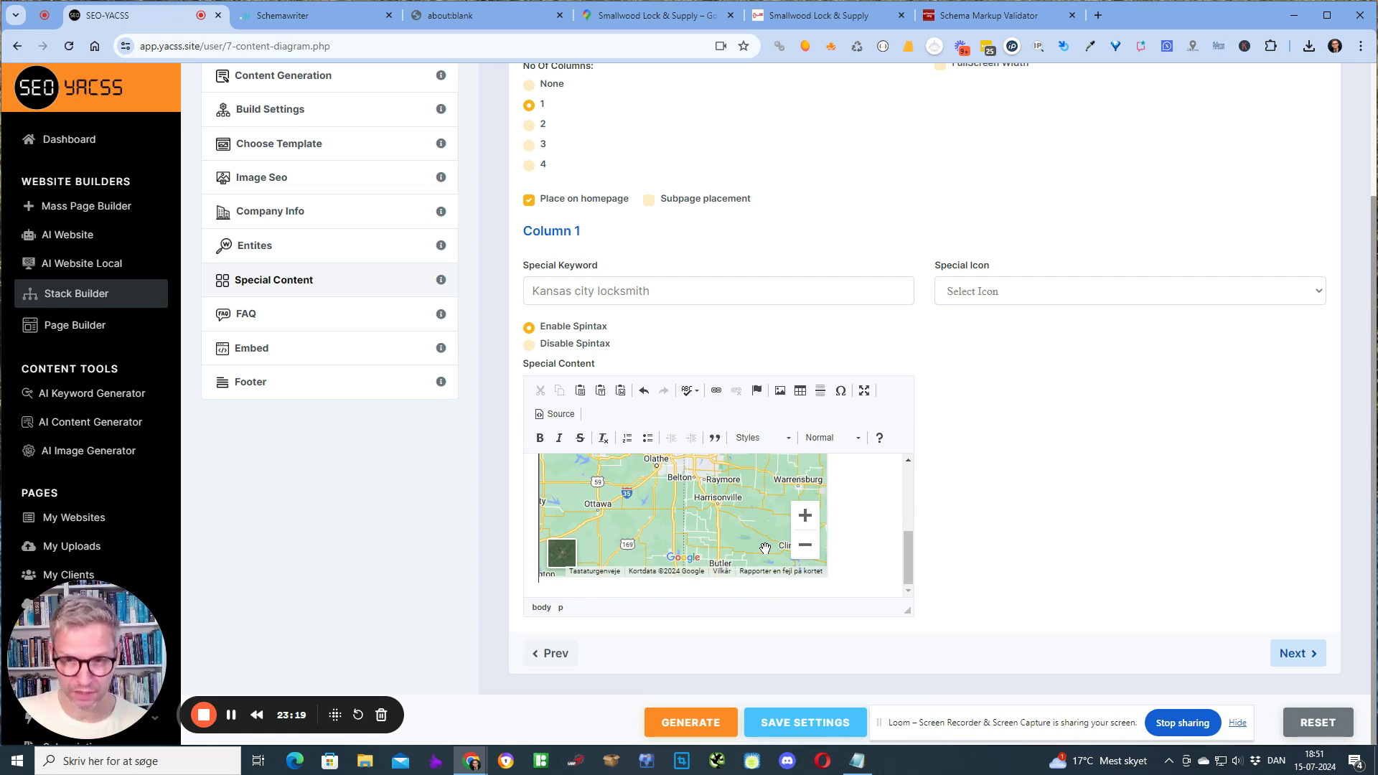
pyautogui.click(557, 414)
pyautogui.scroll(-15, 623, 526)
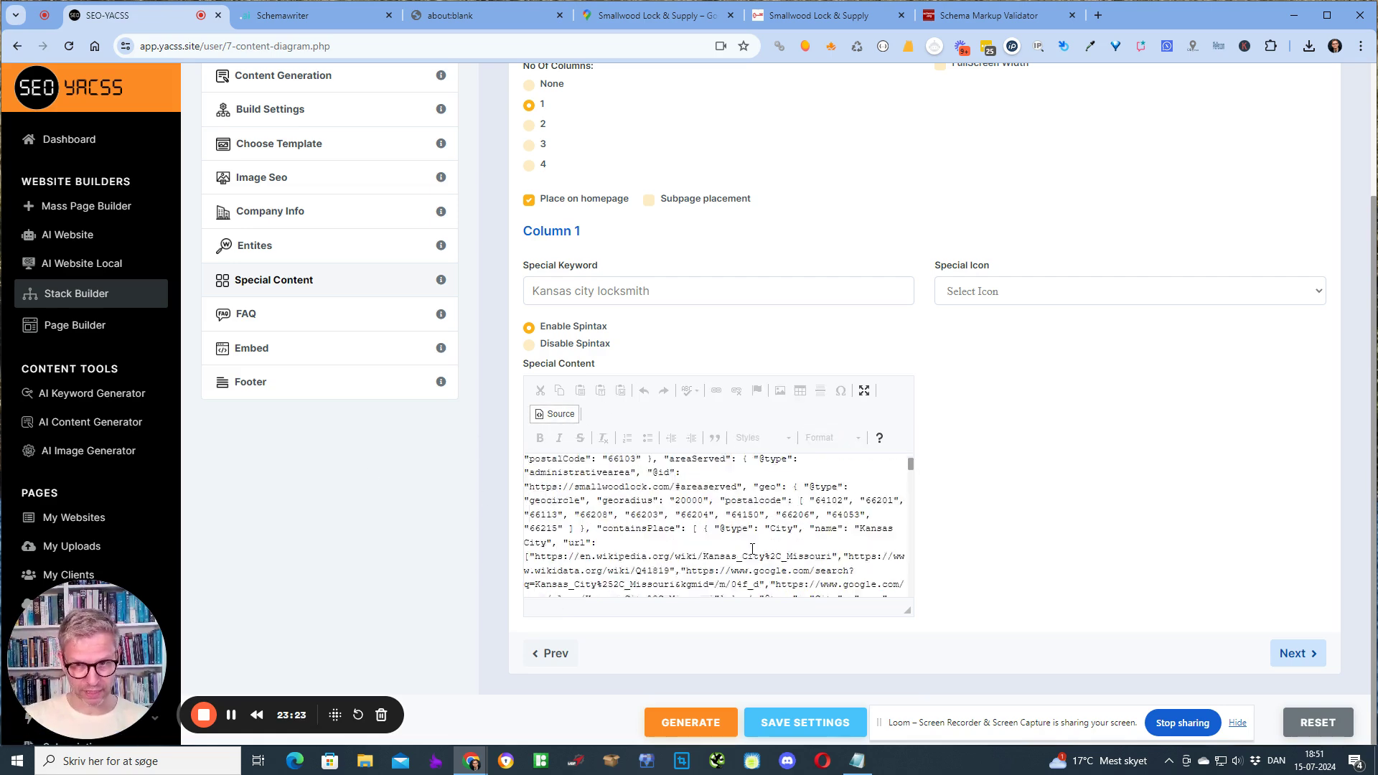
pyautogui.click(556, 415)
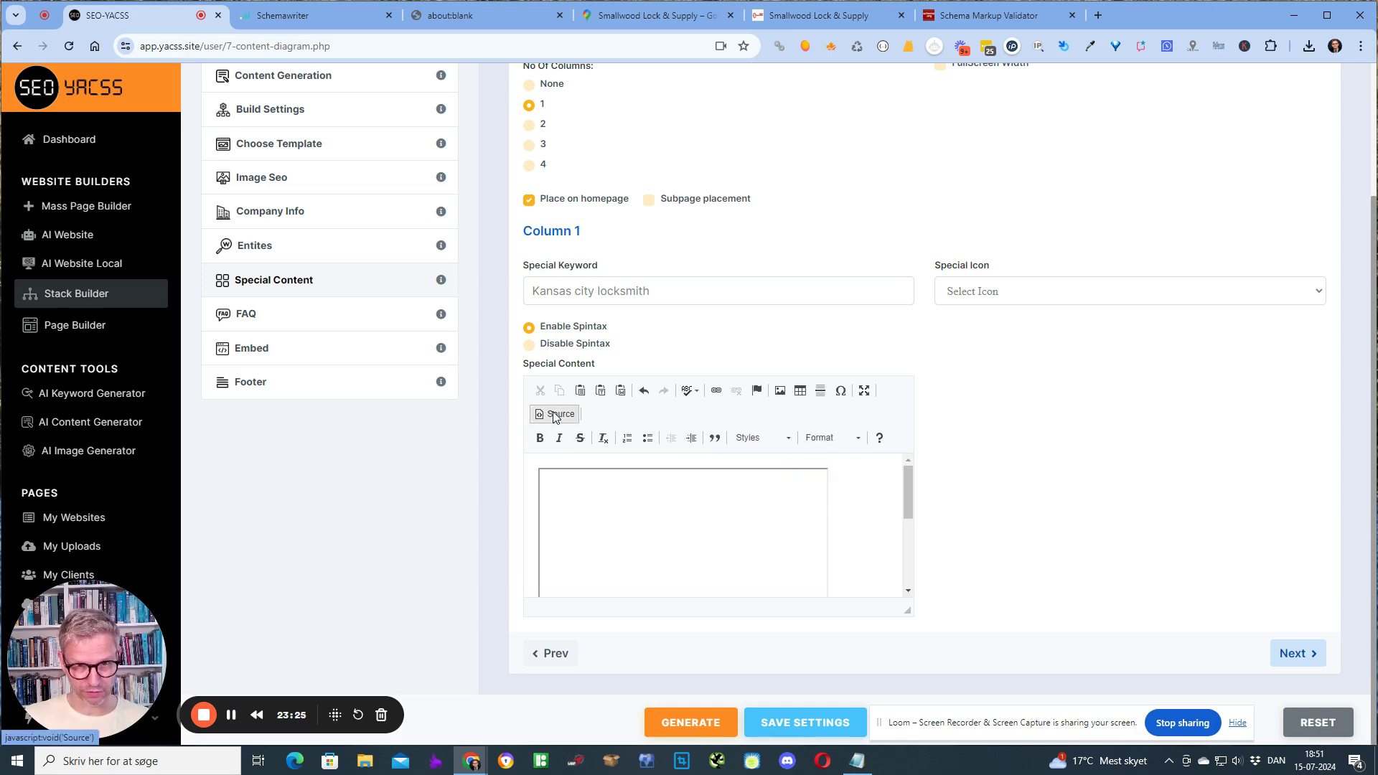
pyautogui.click(556, 414)
pyautogui.scroll(3, 633, 481)
pyautogui.scroll(-3, 1027, 488)
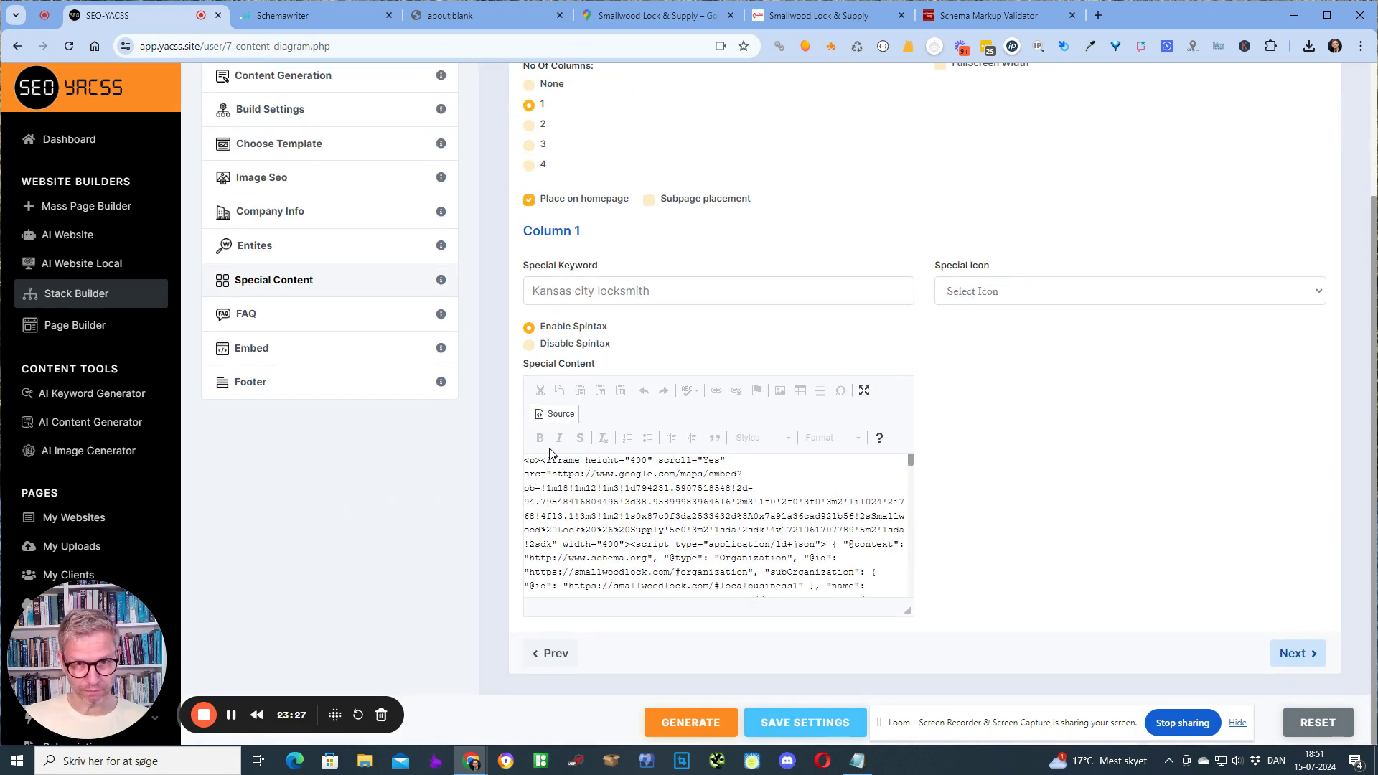
pyautogui.click(559, 415)
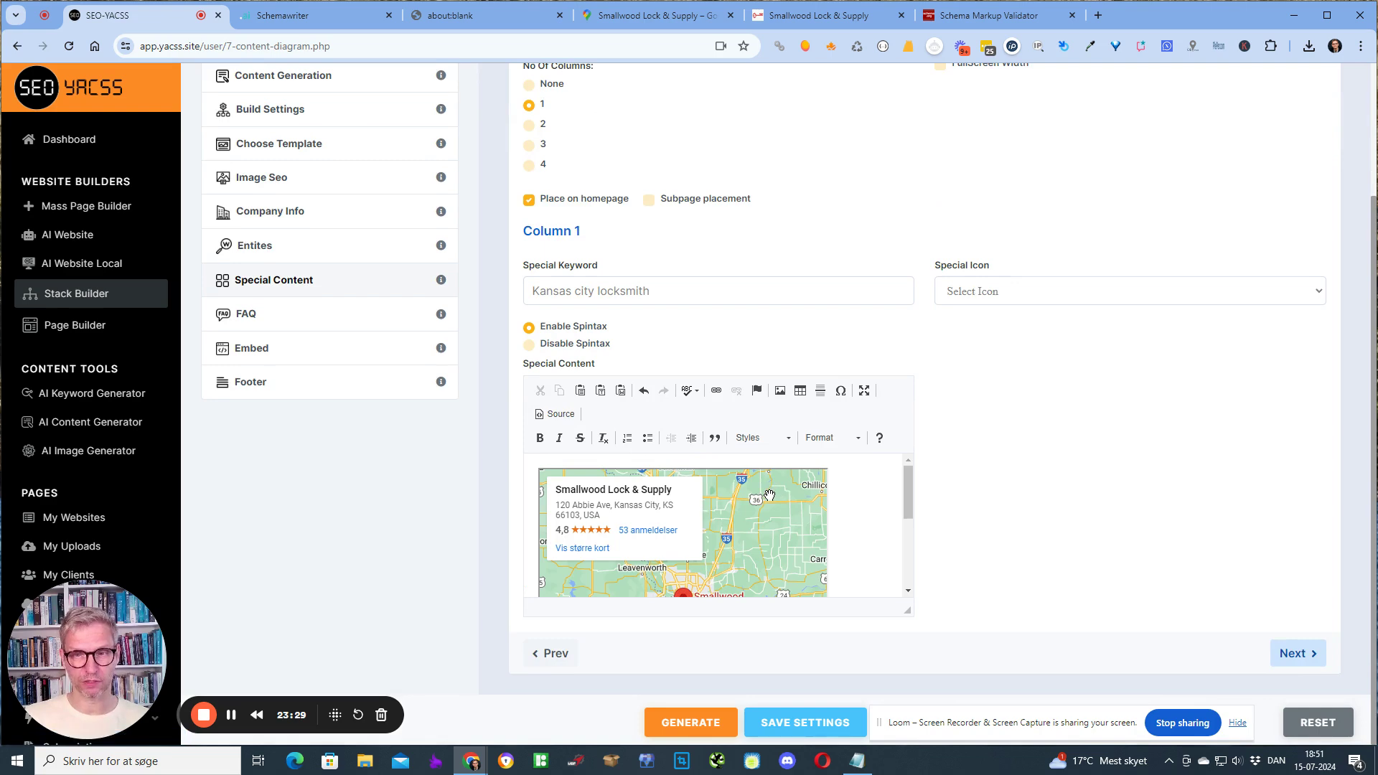
pyautogui.click(556, 414)
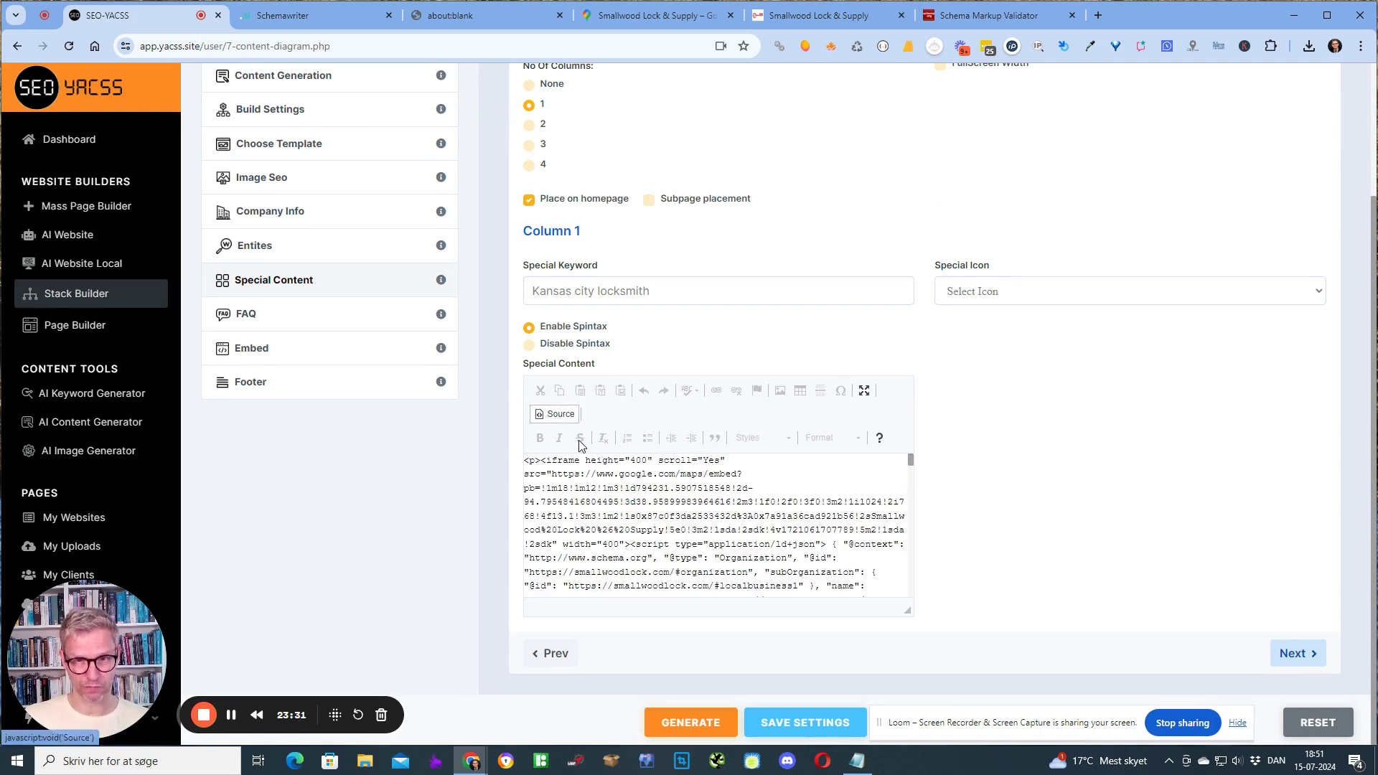
pyautogui.scroll(-15, 779, 551)
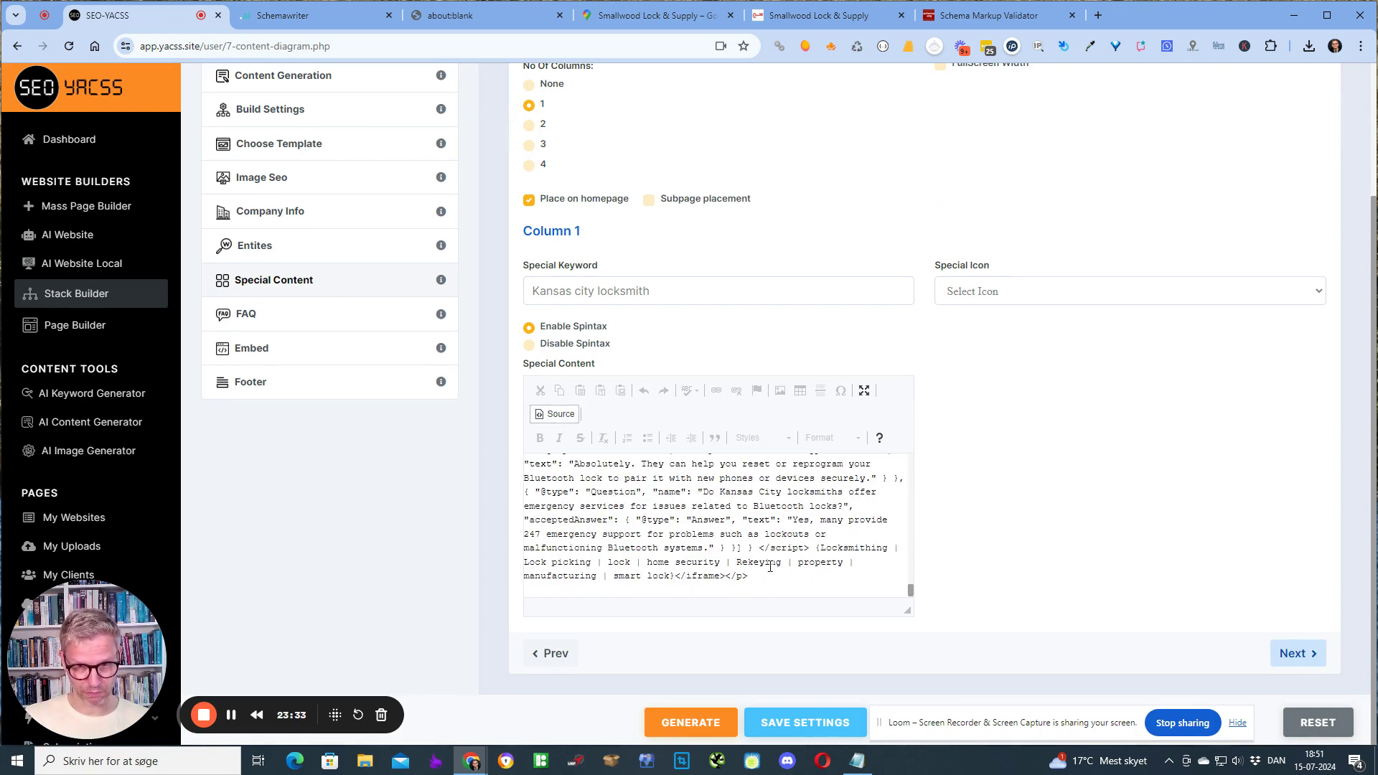
pyautogui.moveTo(821, 548); pyautogui.dragTo(882, 550)
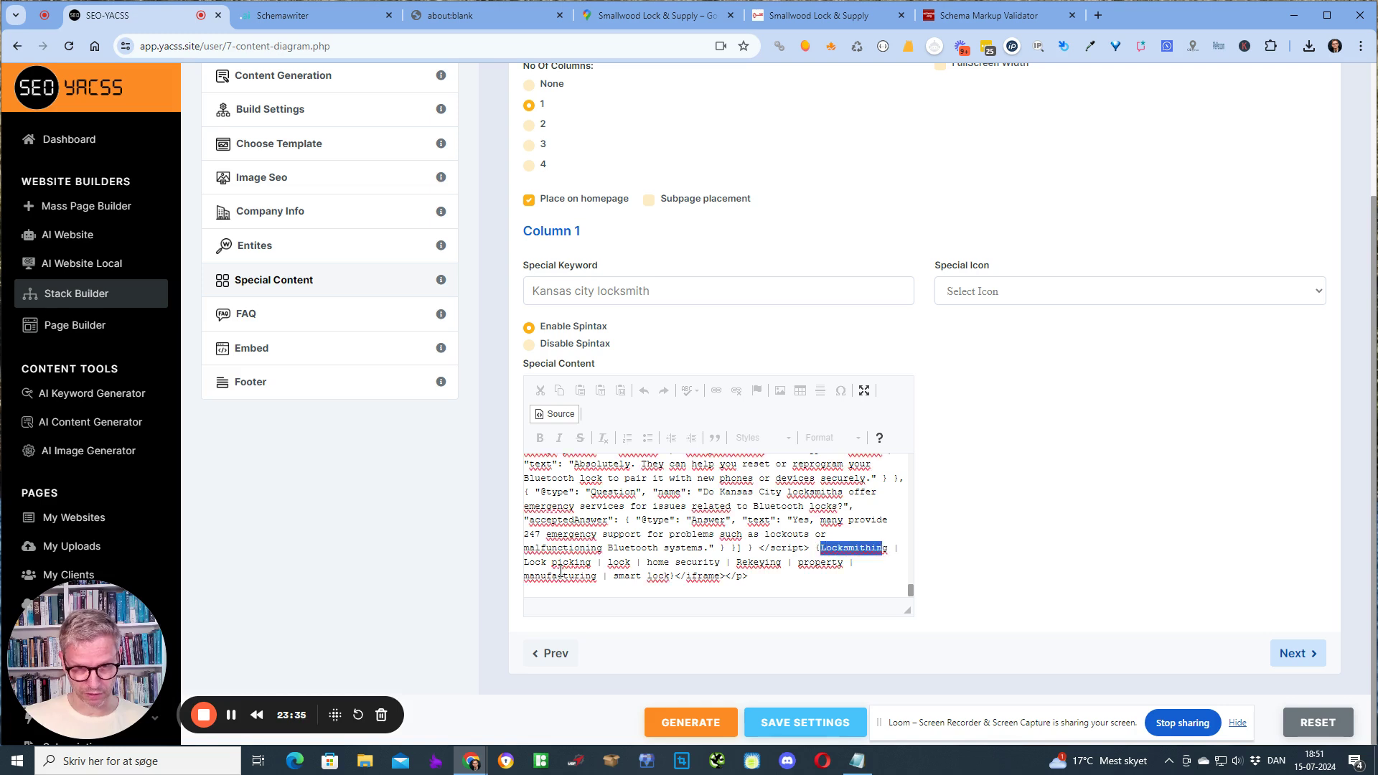
# Step: Examine the spintax keywords in the special content's HTML source and the full rendered map
pyautogui.moveTo(557, 576); pyautogui.dragTo(574, 576)
pyautogui.click(675, 563)
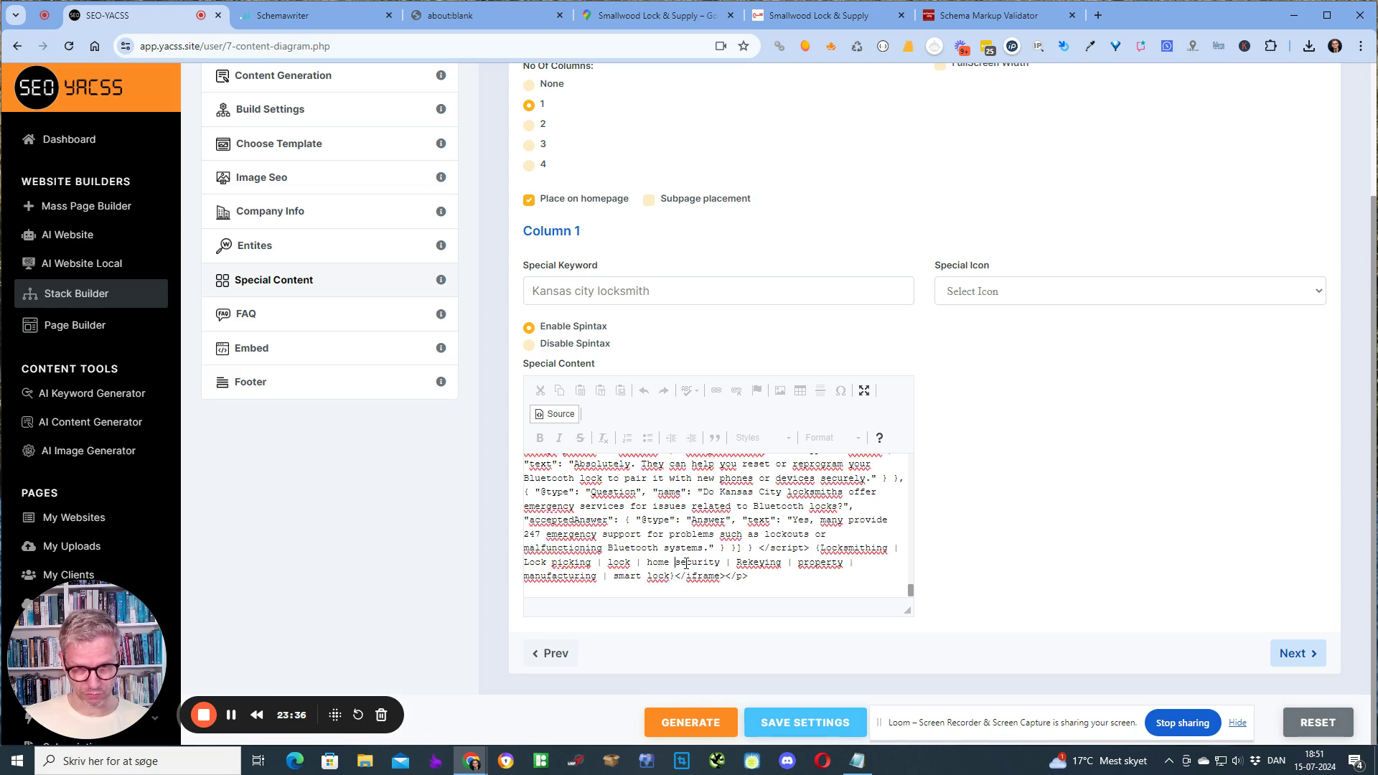
pyautogui.click(559, 415)
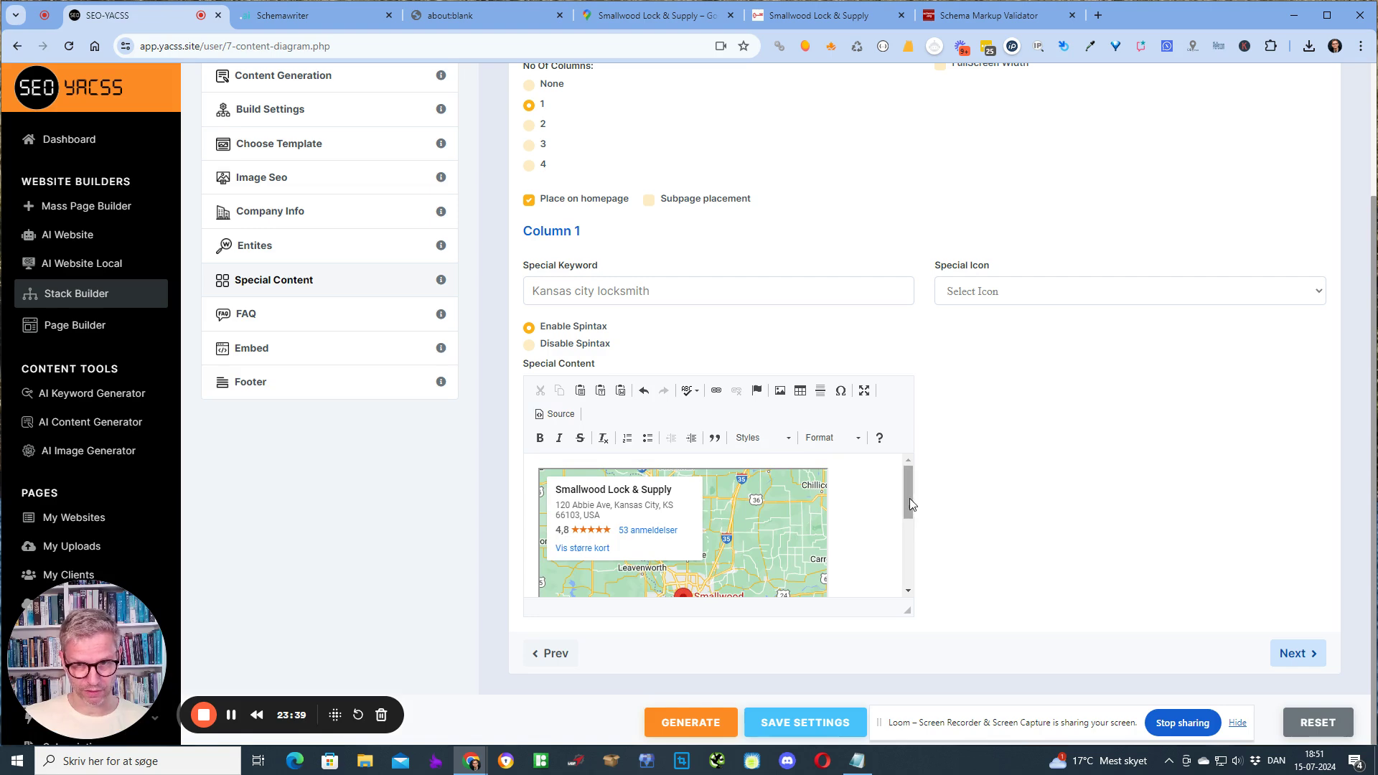
pyautogui.moveTo(911, 504); pyautogui.dragTo(913, 590)
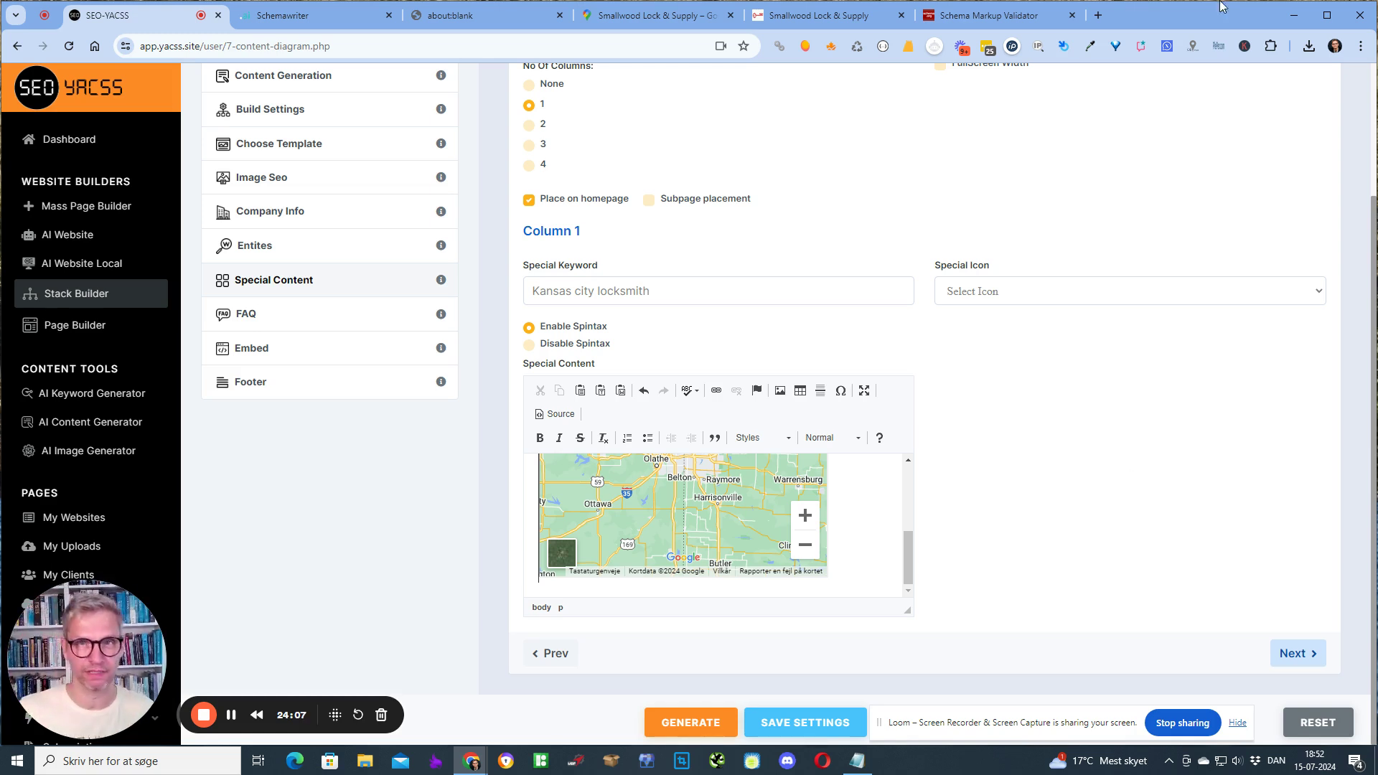
# Step: Examine the map embed code offered for sharing Smallwood Lock & Supply in Google Maps, then close the sharing dialog
pyautogui.click(641, 16)
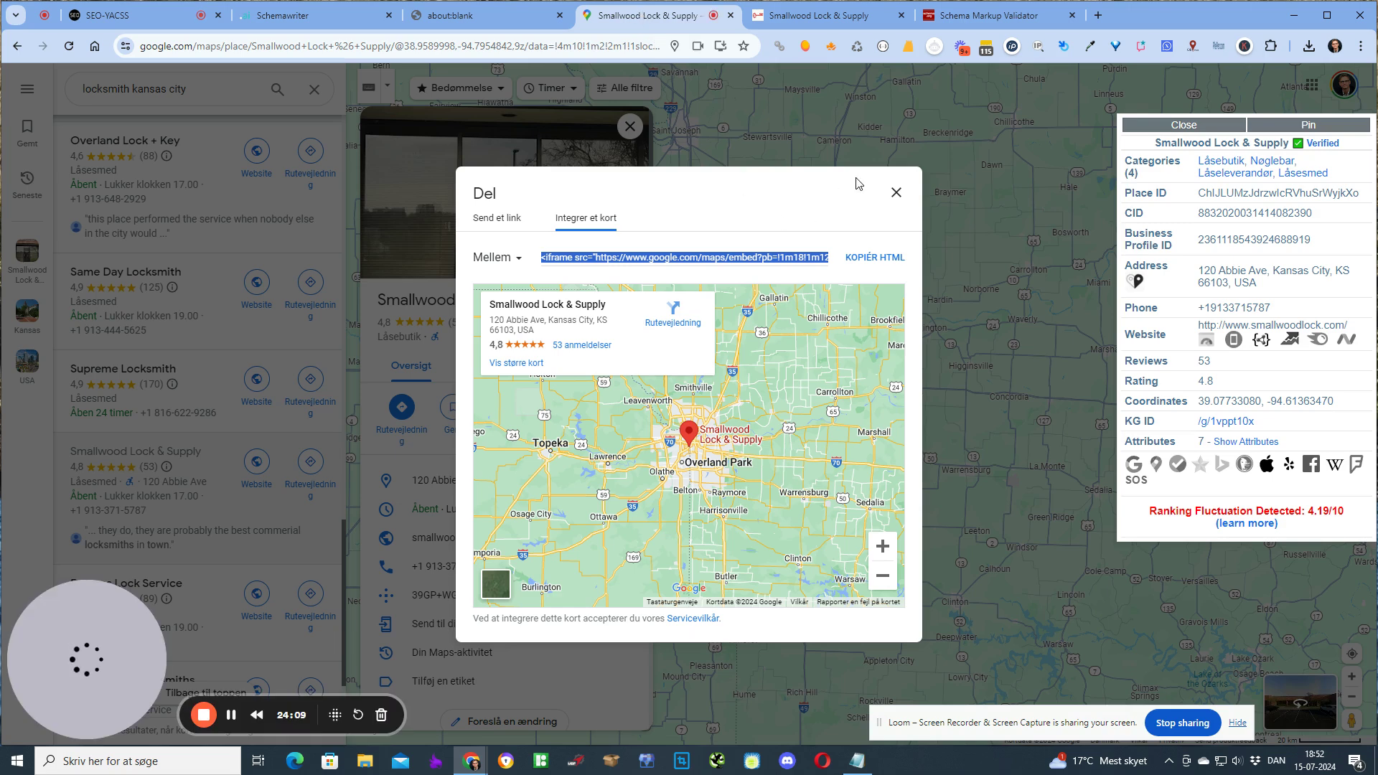
pyautogui.click(896, 192)
pyautogui.click(1199, 129)
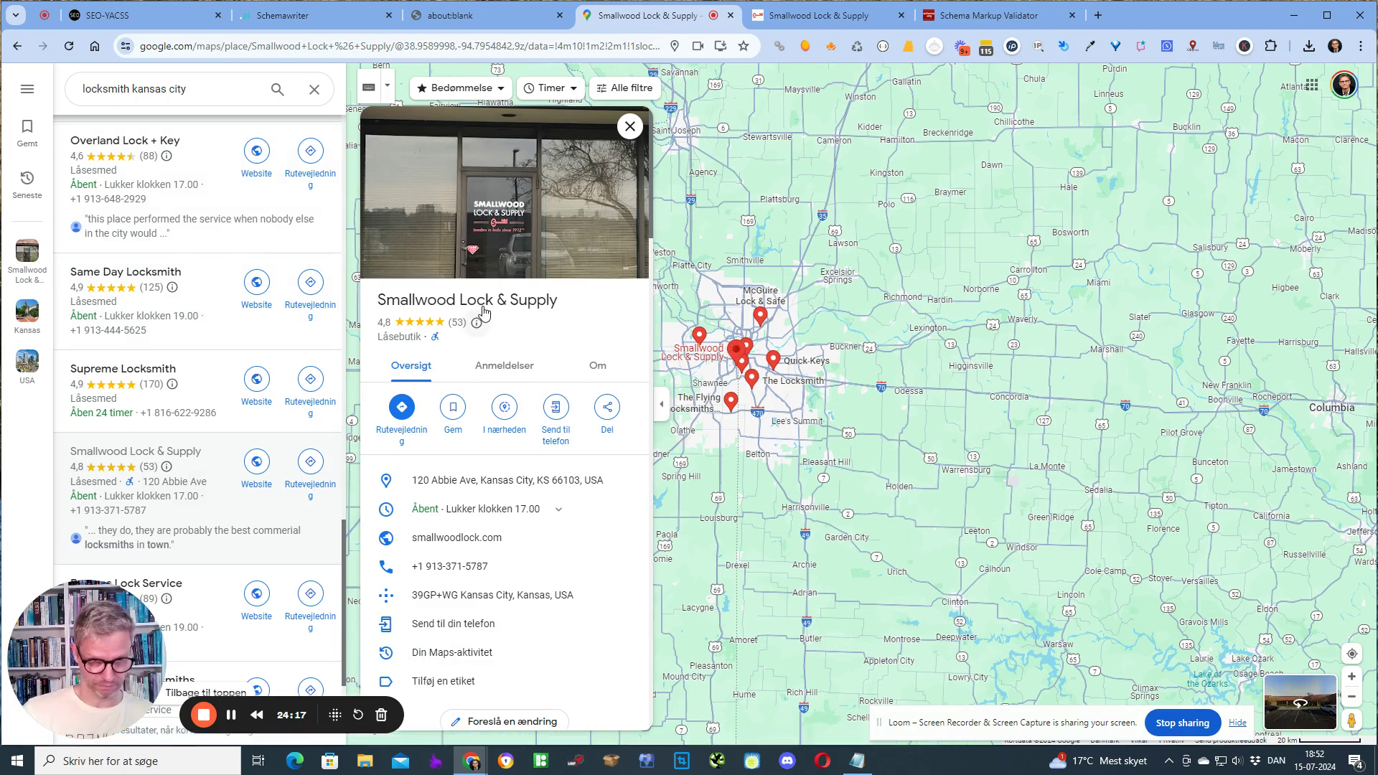
pyautogui.click(607, 412)
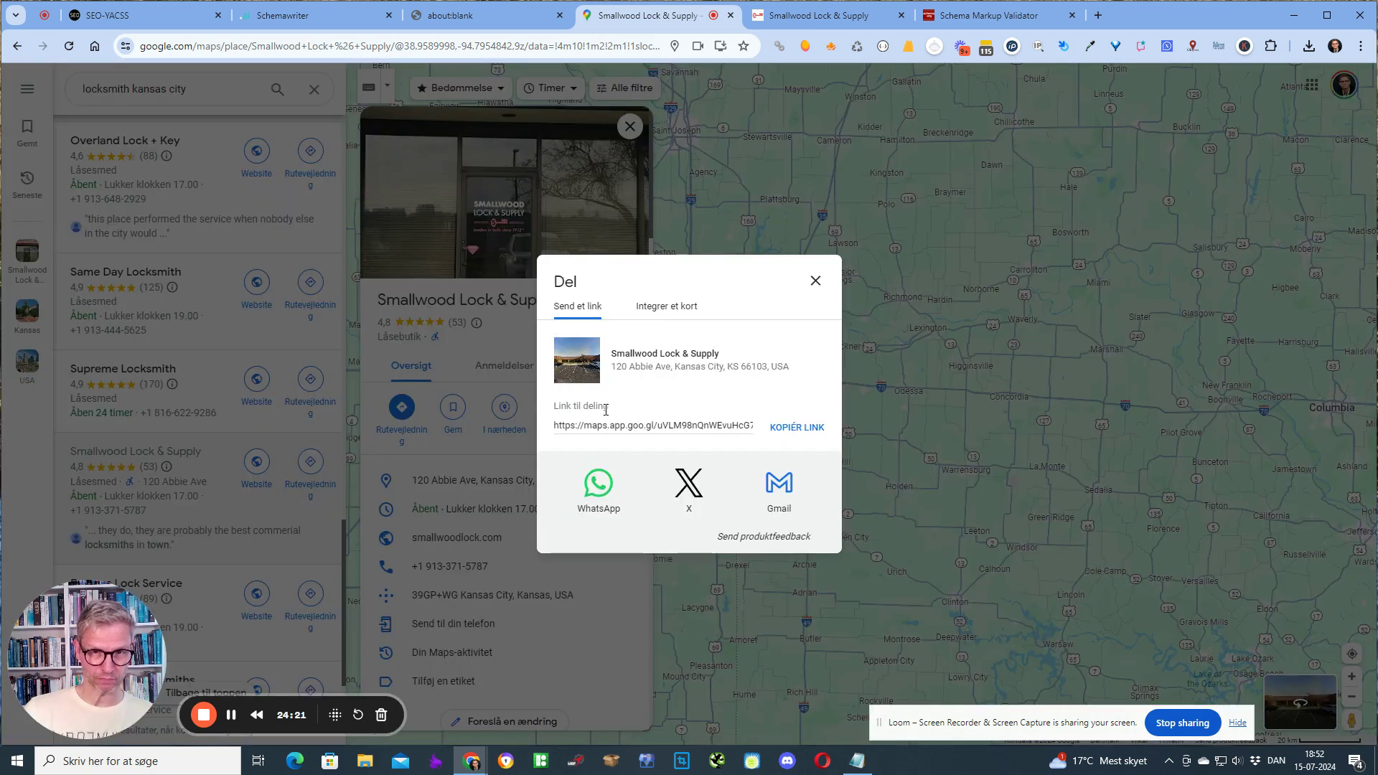
pyautogui.click(665, 310)
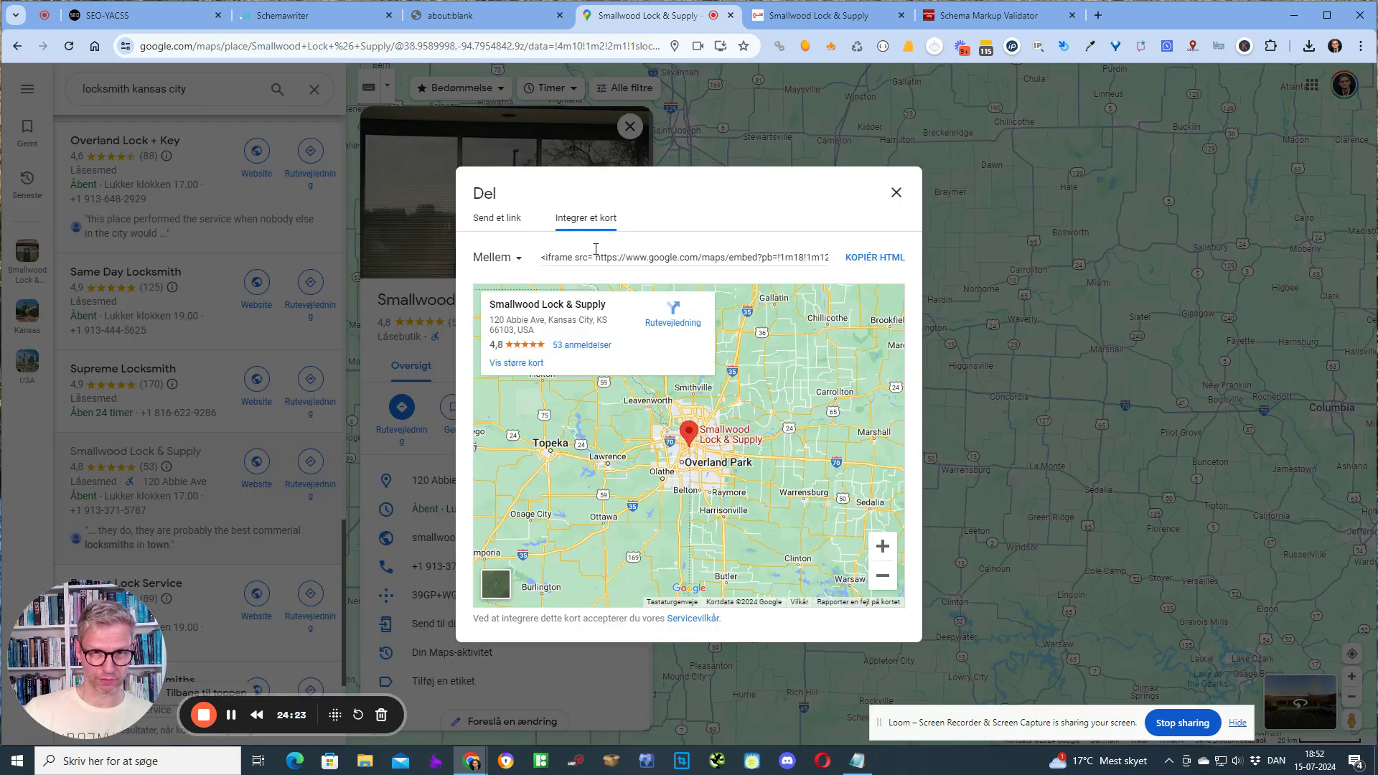
pyautogui.moveTo(597, 256); pyautogui.dragTo(829, 260)
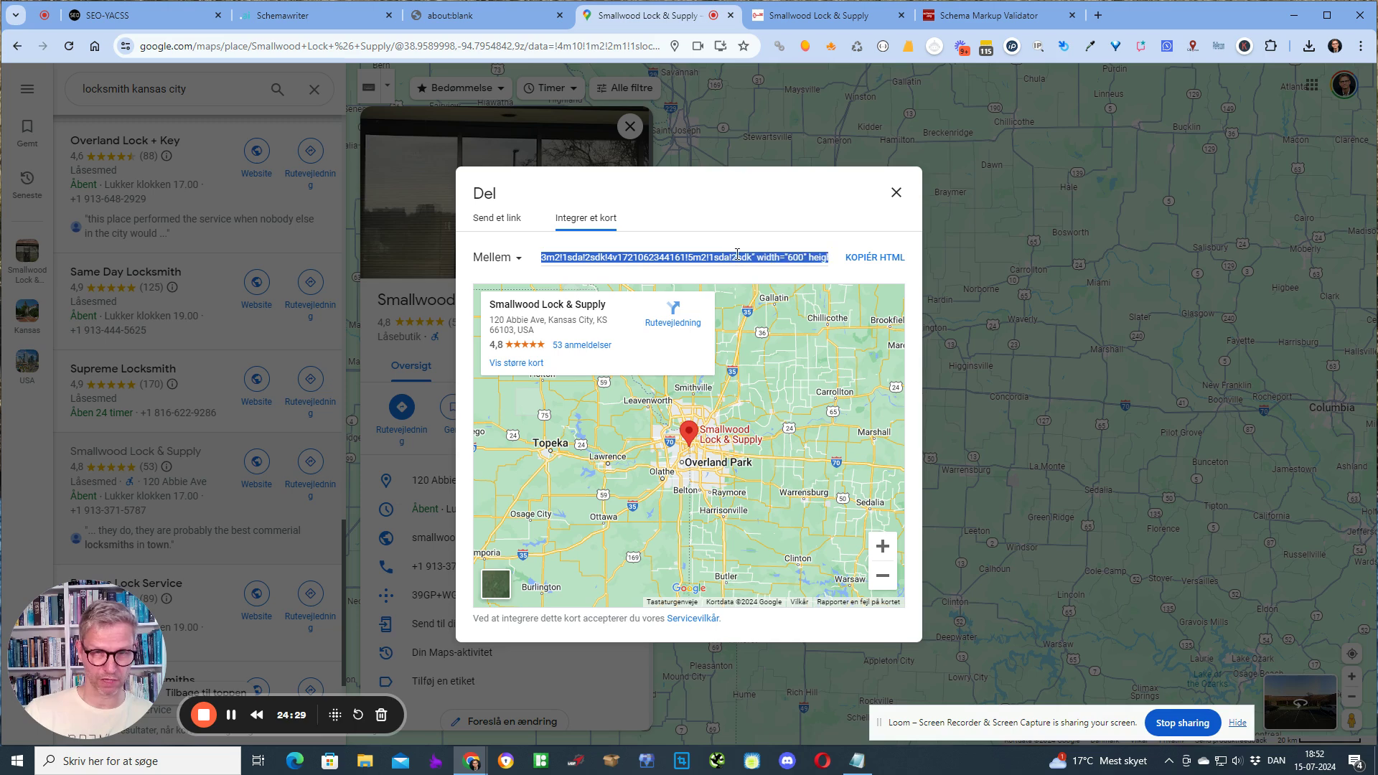
pyautogui.click(896, 193)
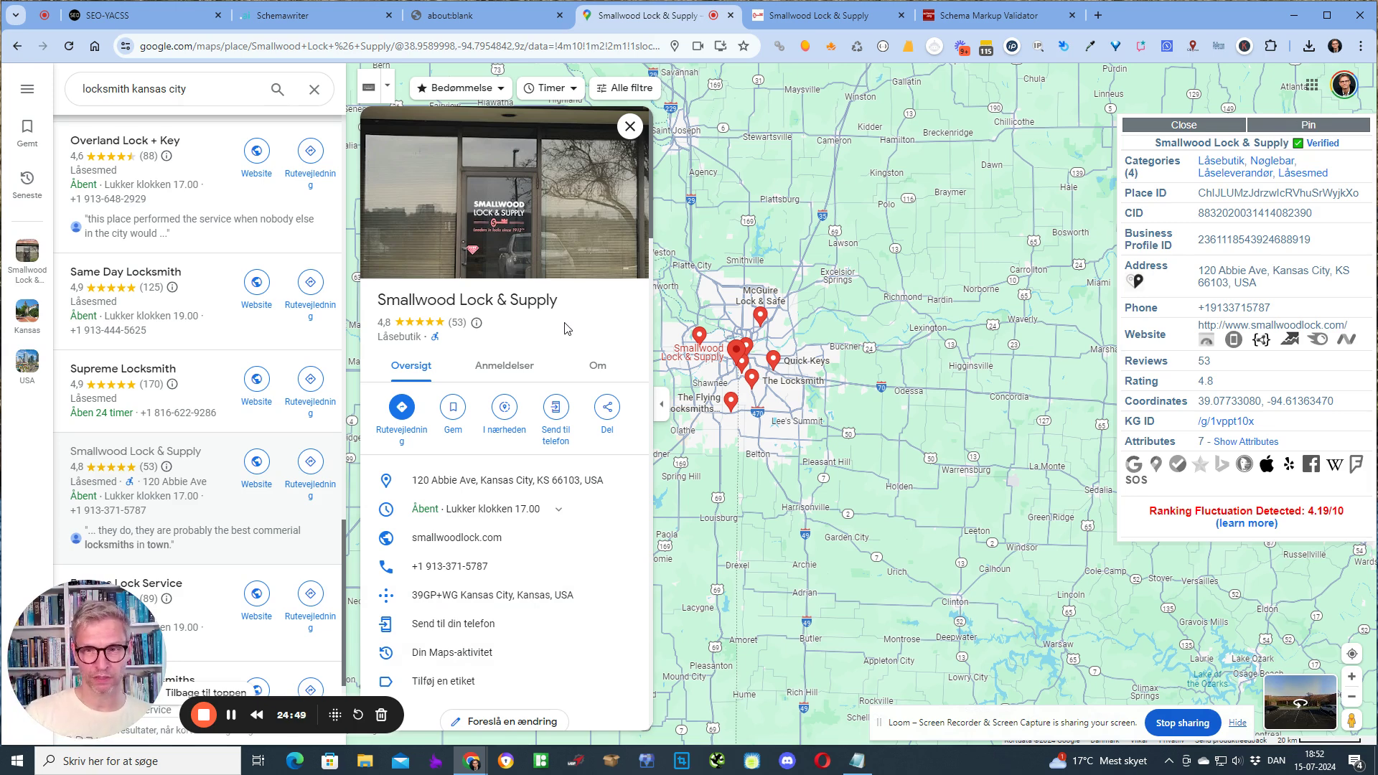
# Step: Open the Smallwood Lock & Supply storefront photo from Google Maps as a standalone image and select its web address
pyautogui.rightClick(518, 189)
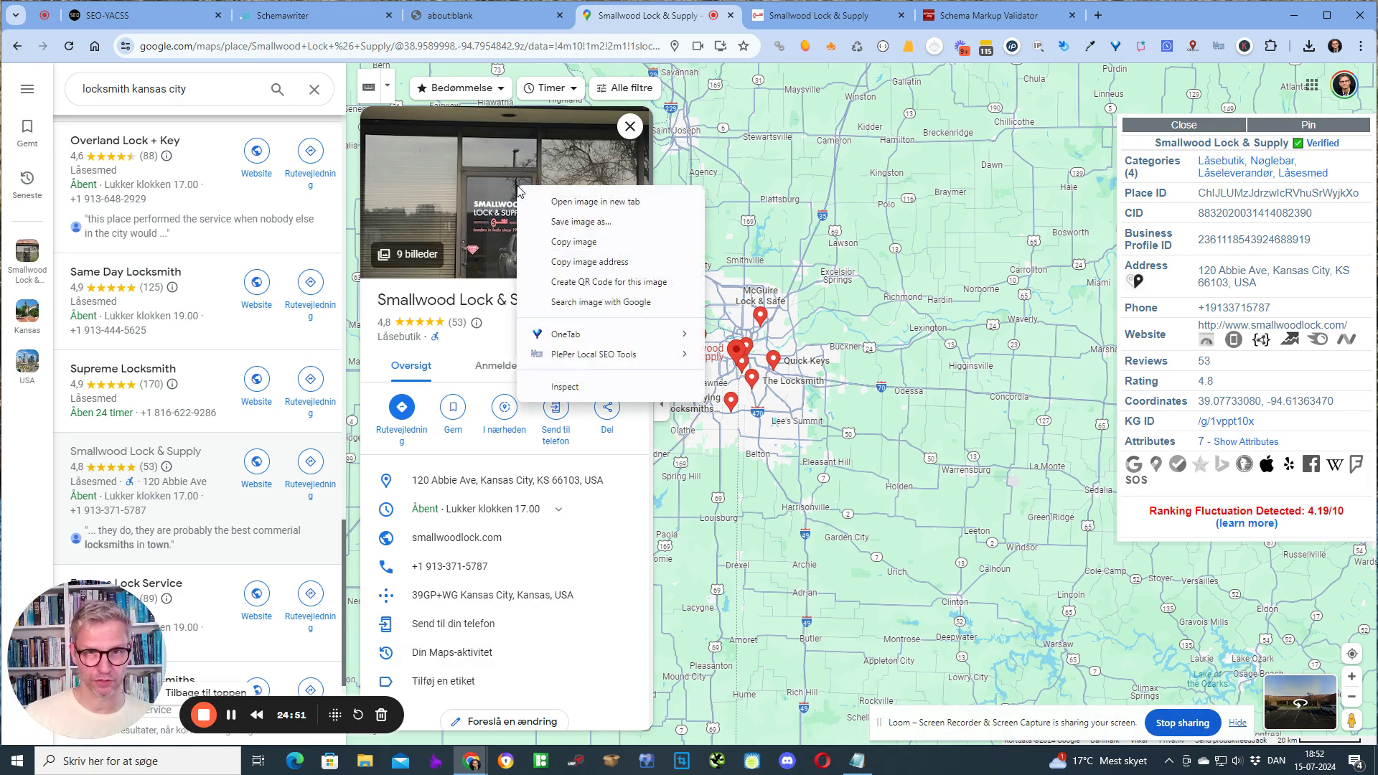
pyautogui.click(595, 202)
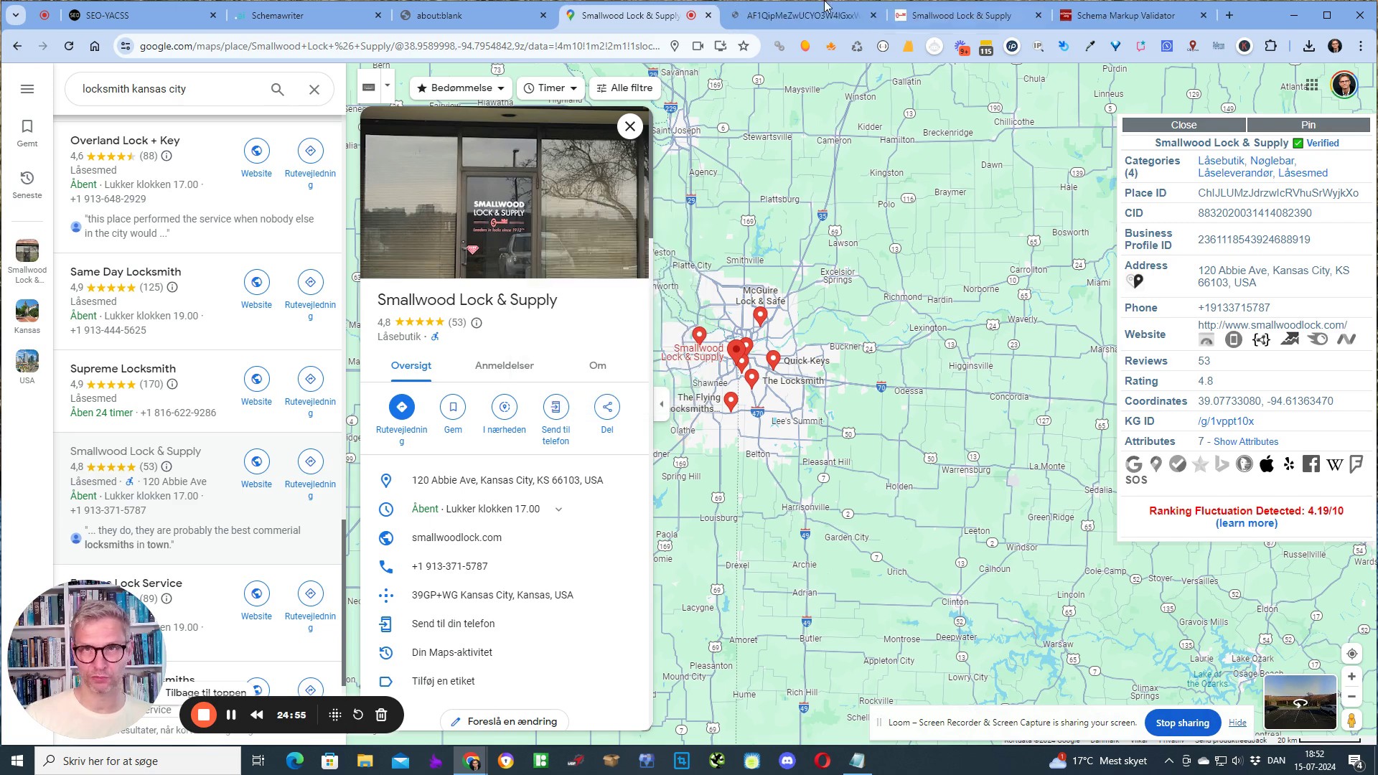
pyautogui.click(837, 19)
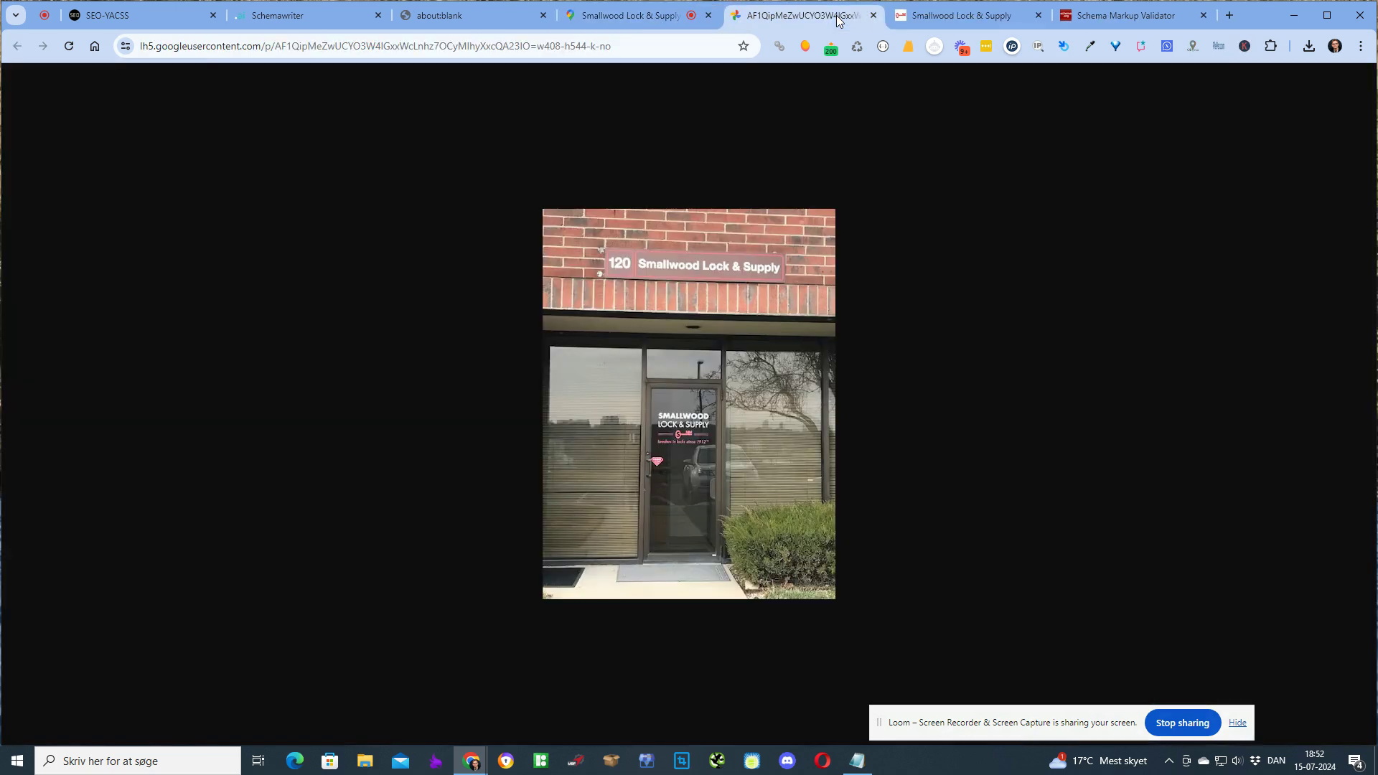
pyautogui.click(305, 47)
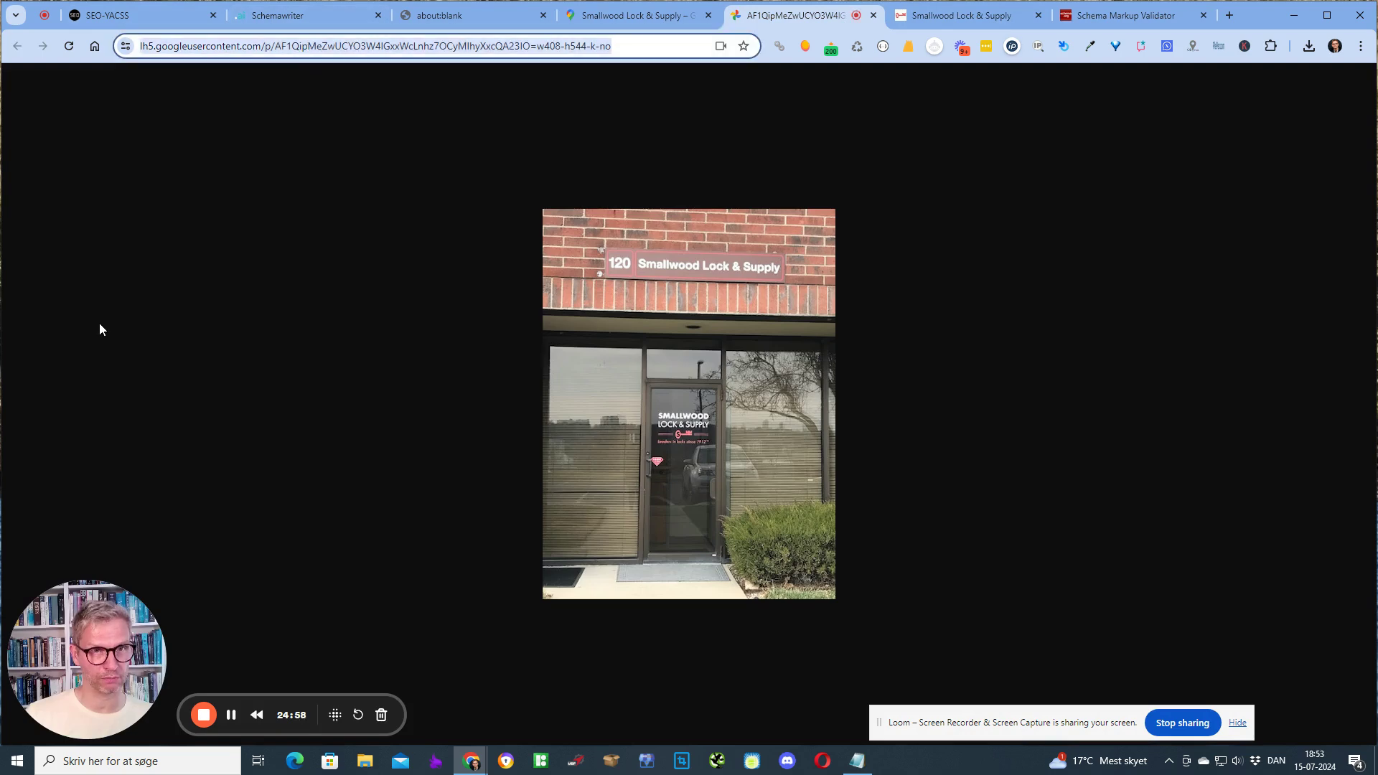
# Step: Try to replace the Kansas City Locksmith schema's iframe URL in Schemawriter with the storefront photo's address and preview the iframe
pyautogui.click(318, 15)
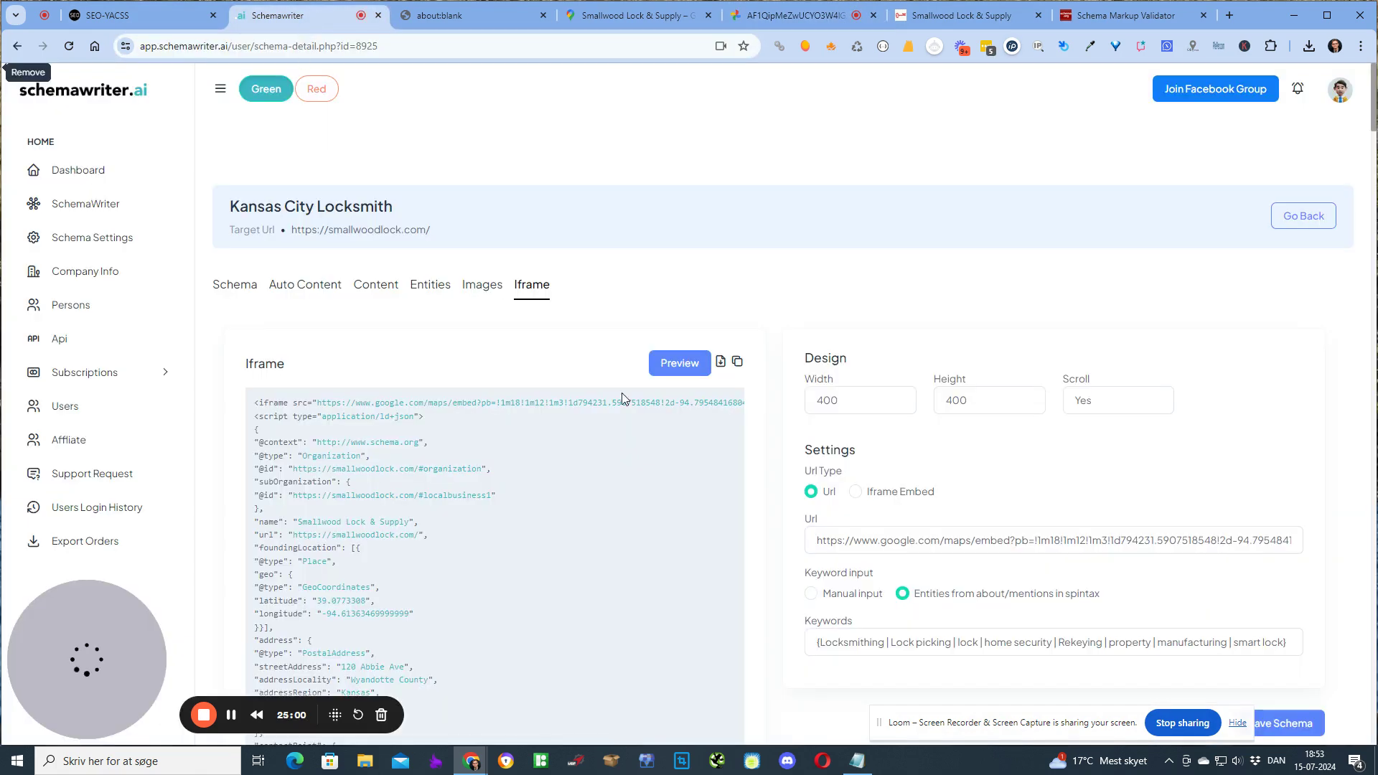
pyautogui.click(1086, 539)
pyautogui.hotkey('ctrl', 'a')
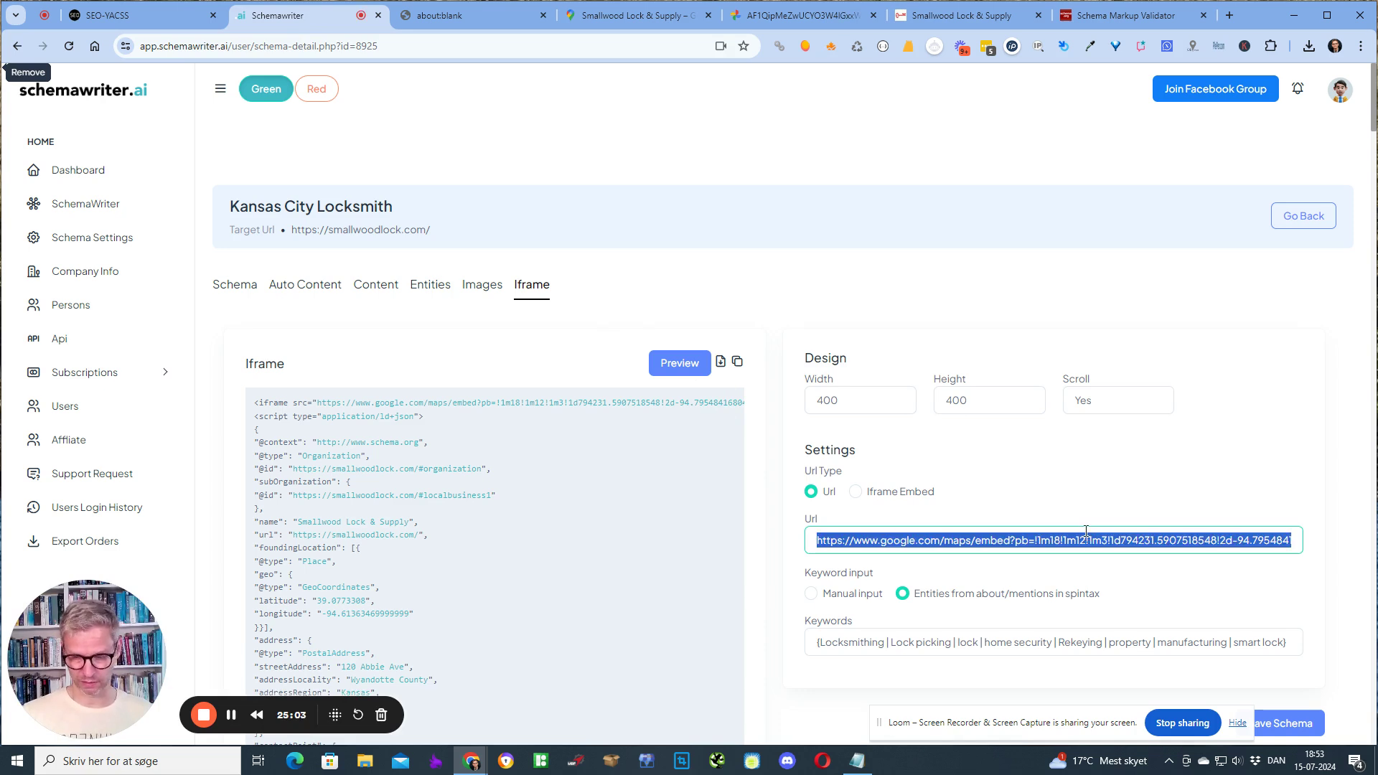
pyautogui.press('BackSpace')
pyautogui.hotkey('ctrl', 'v')
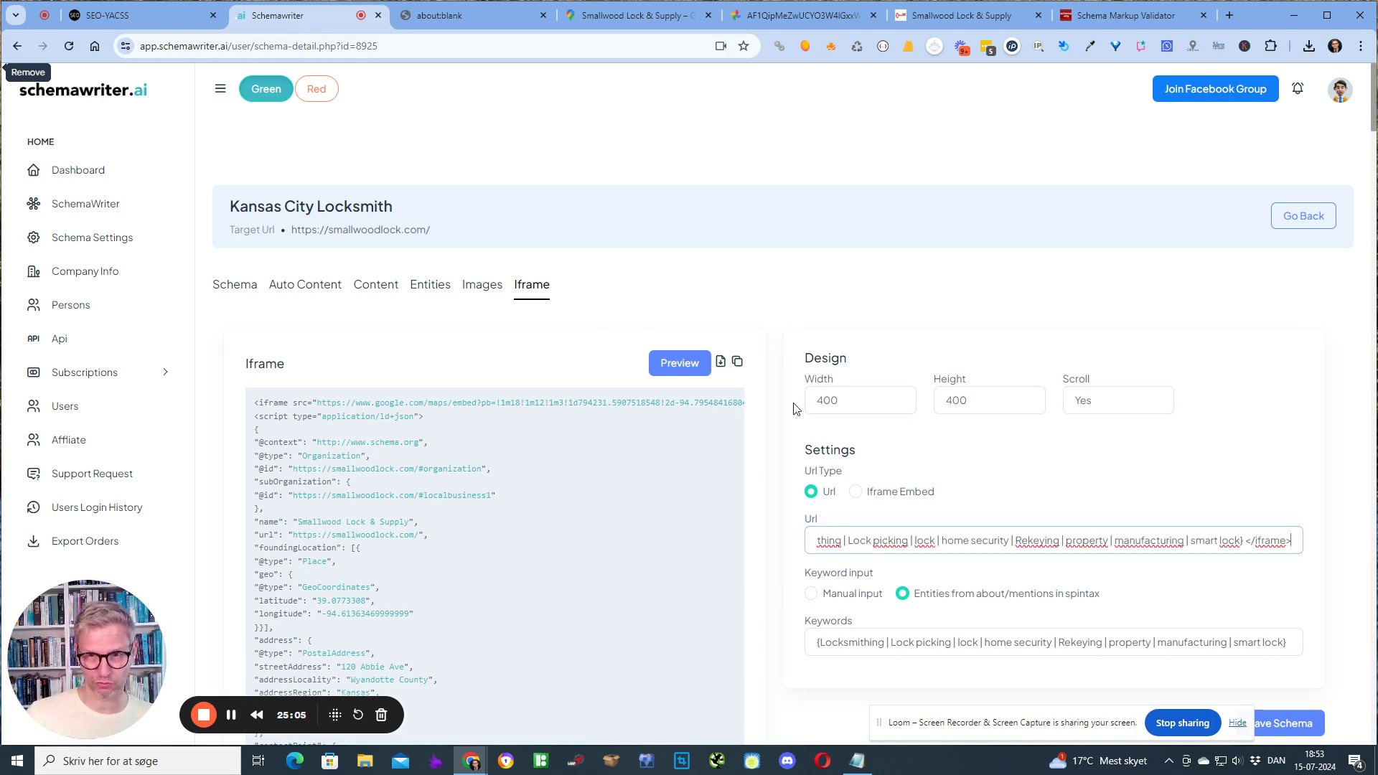
pyautogui.click(659, 363)
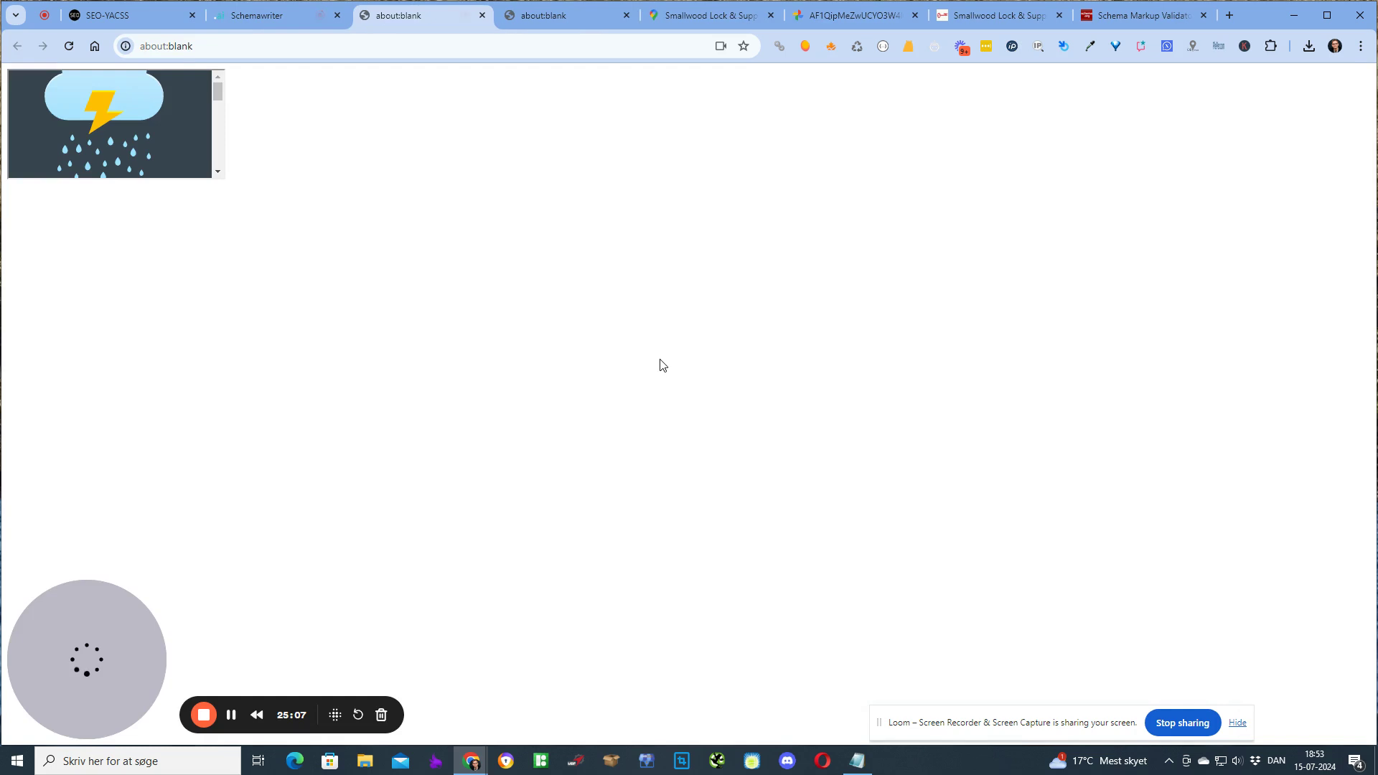
# Step: Compare the new iframe preview with the earlier map preview and the storefront photo, and close the earlier preview
pyautogui.scroll(-2, 190, 127)
pyautogui.scroll(1, 192, 132)
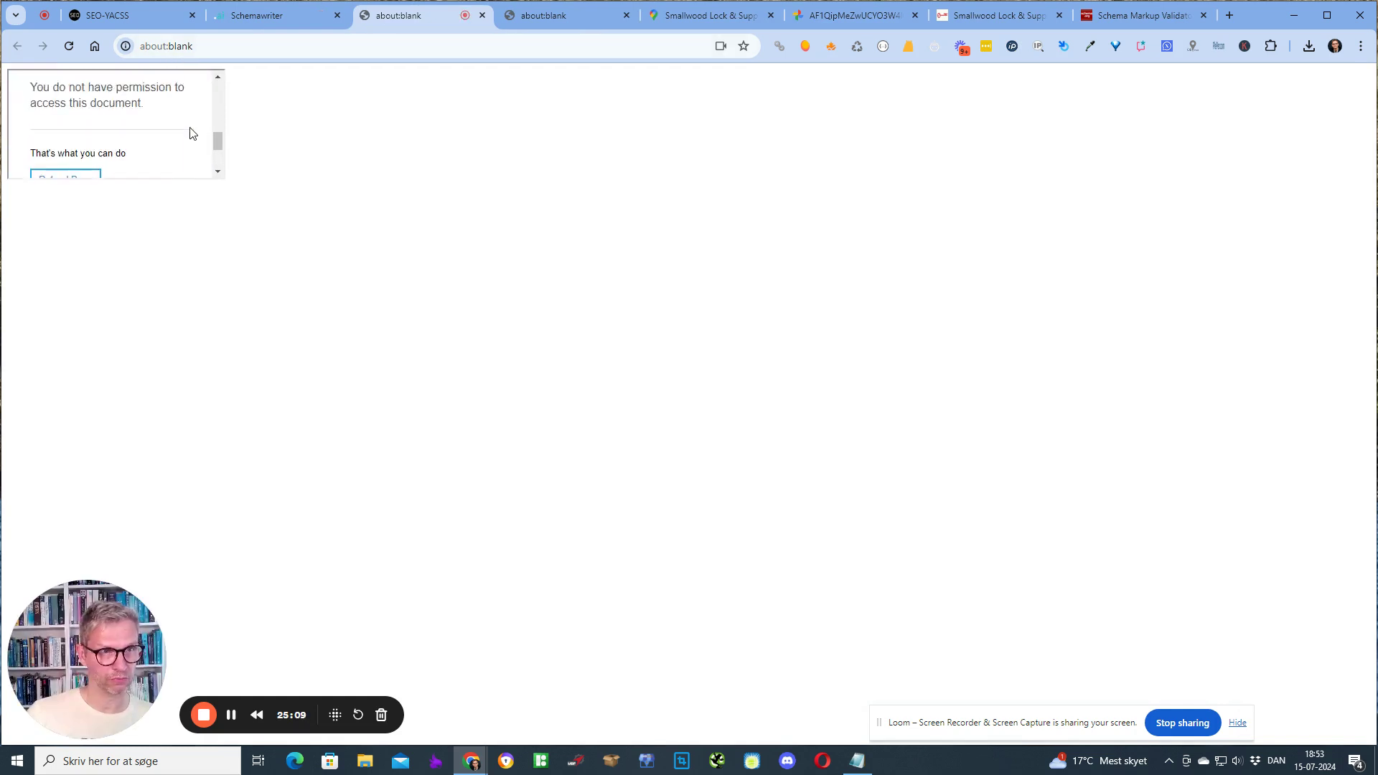
pyautogui.scroll(4, 189, 127)
pyautogui.click(609, 15)
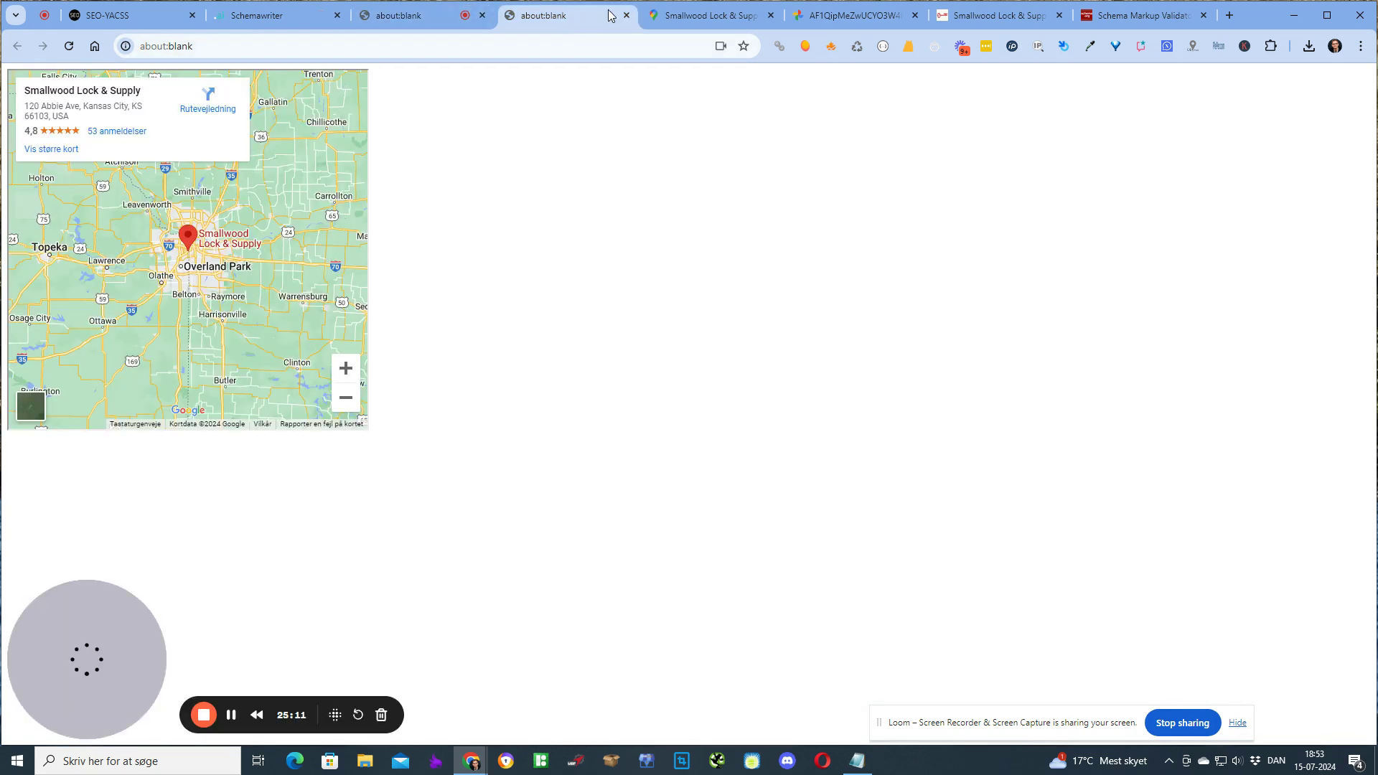
pyautogui.click(431, 15)
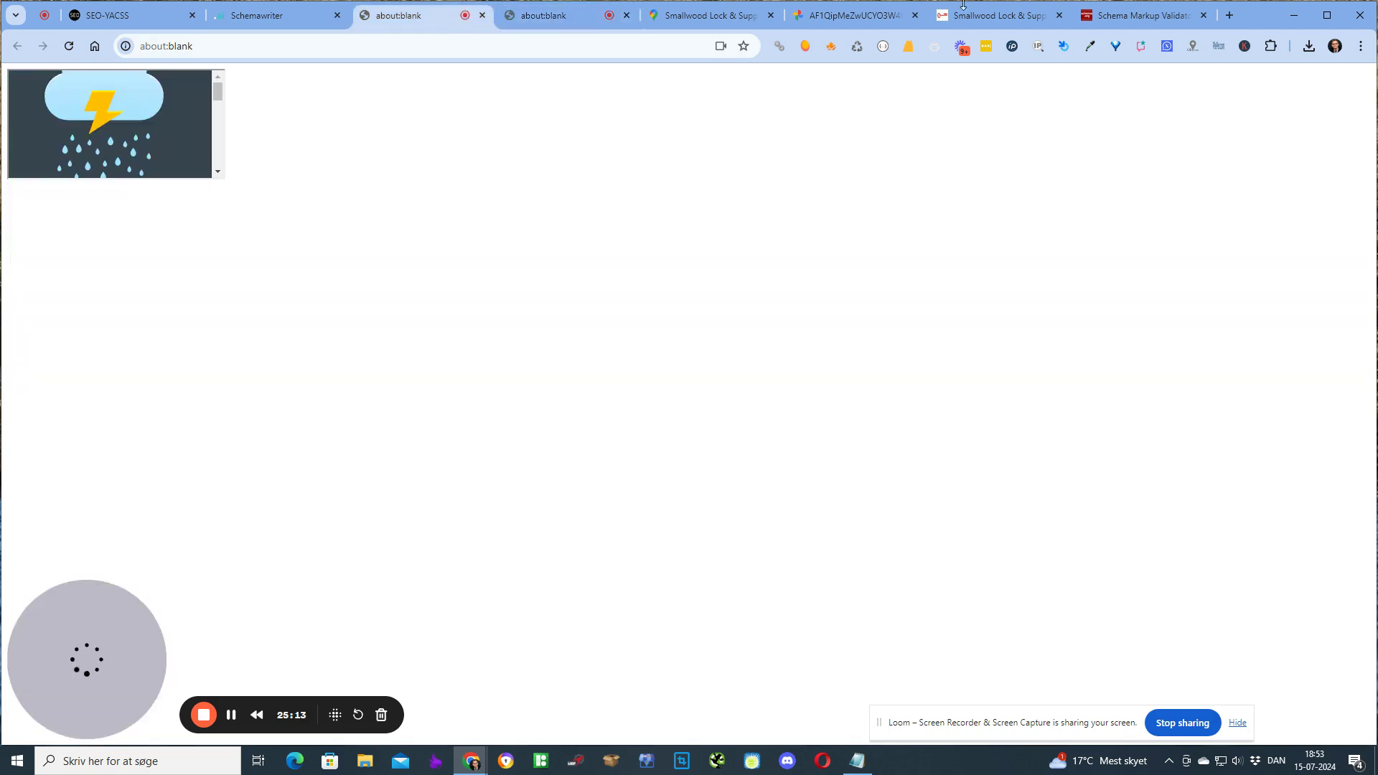
pyautogui.click(854, 12)
pyautogui.click(998, 16)
pyautogui.click(895, 20)
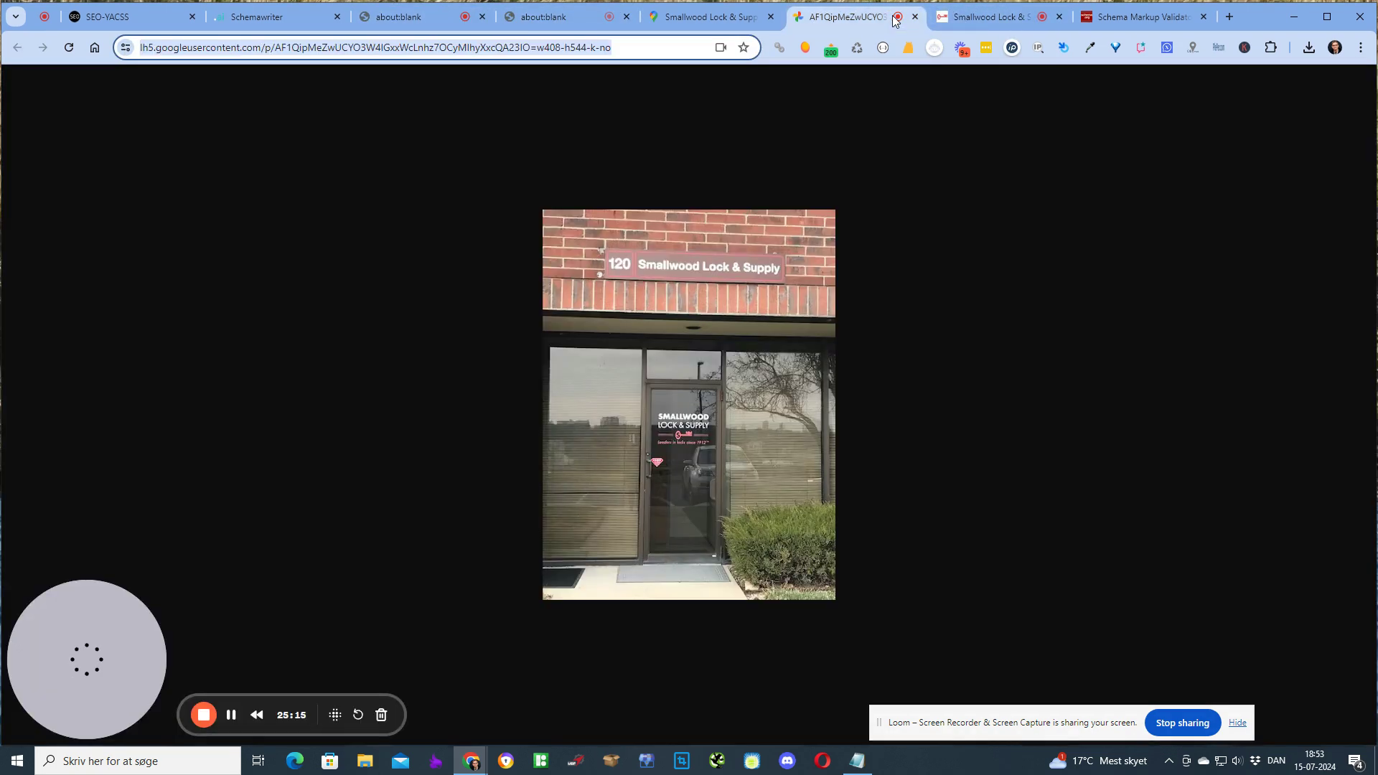
pyautogui.click(611, 16)
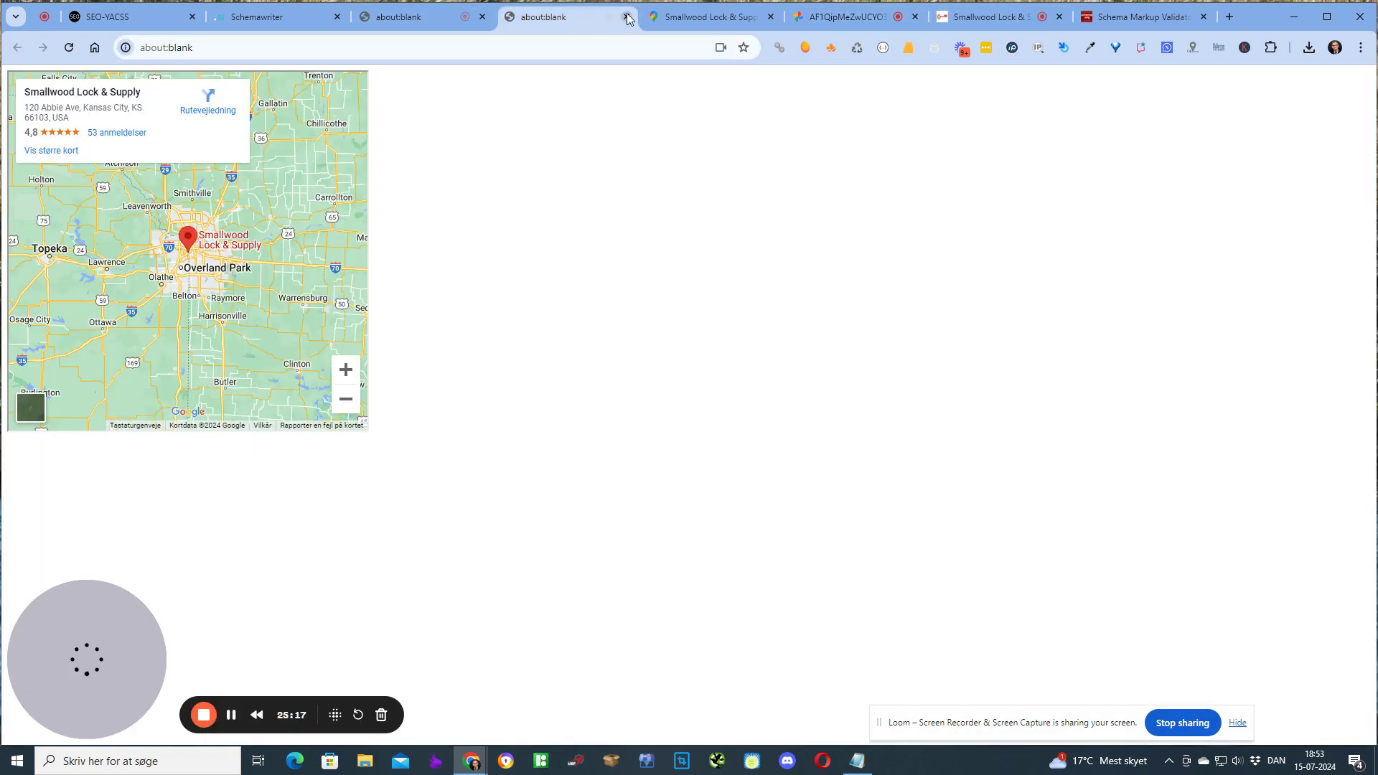
pyautogui.click(627, 17)
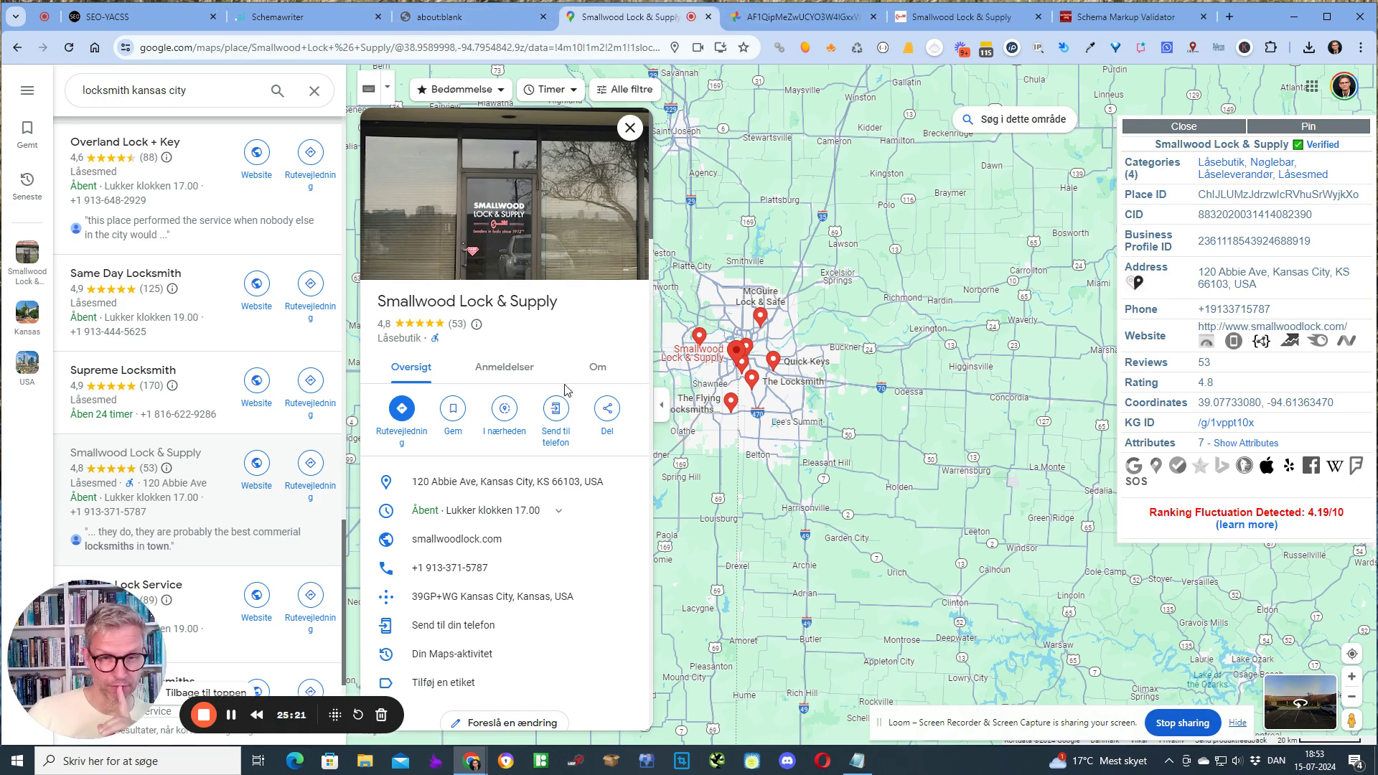
# Step: Examine the first customer review of Smallwood Lock & Supply in Google Maps and the embed code in its sharing dialog
pyautogui.scroll(-5, 567, 390)
pyautogui.scroll(-10, 567, 390)
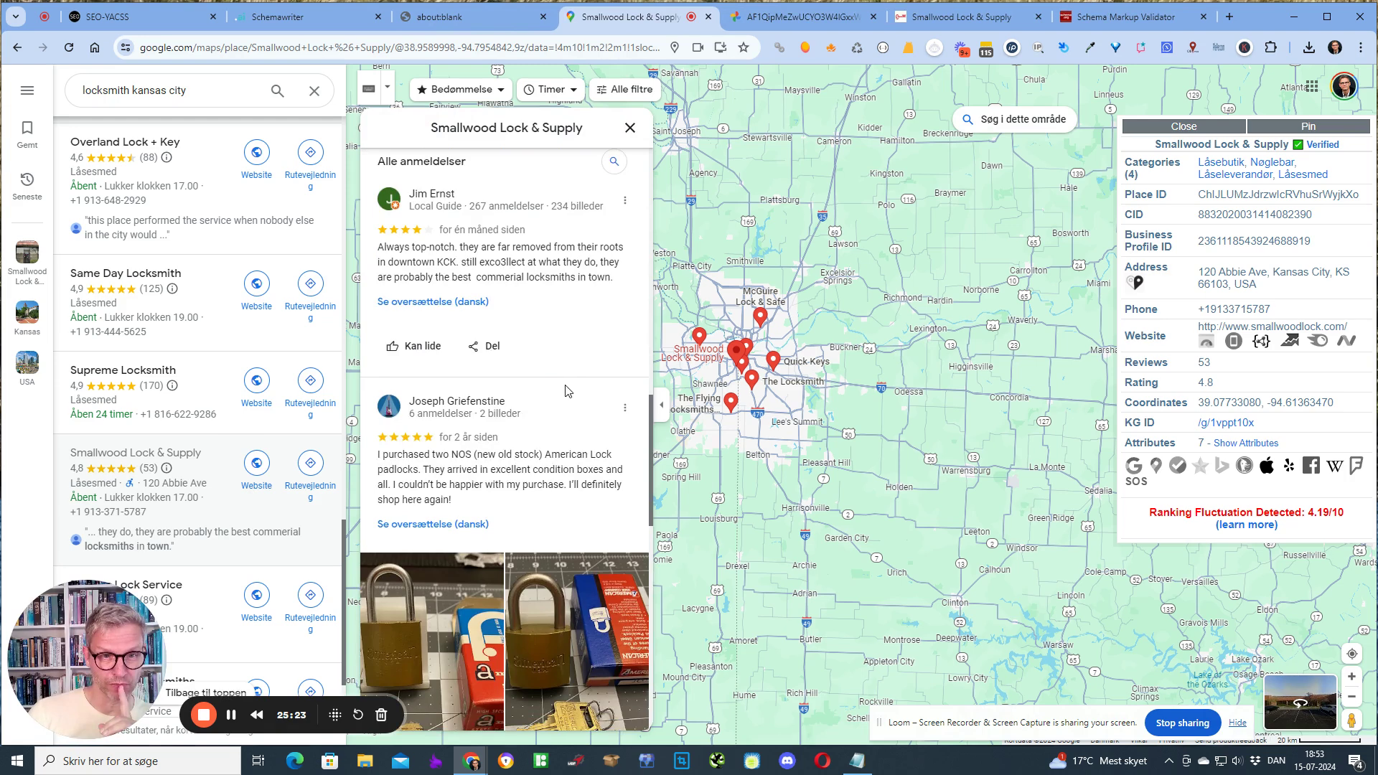
pyautogui.scroll(-3, 571, 399)
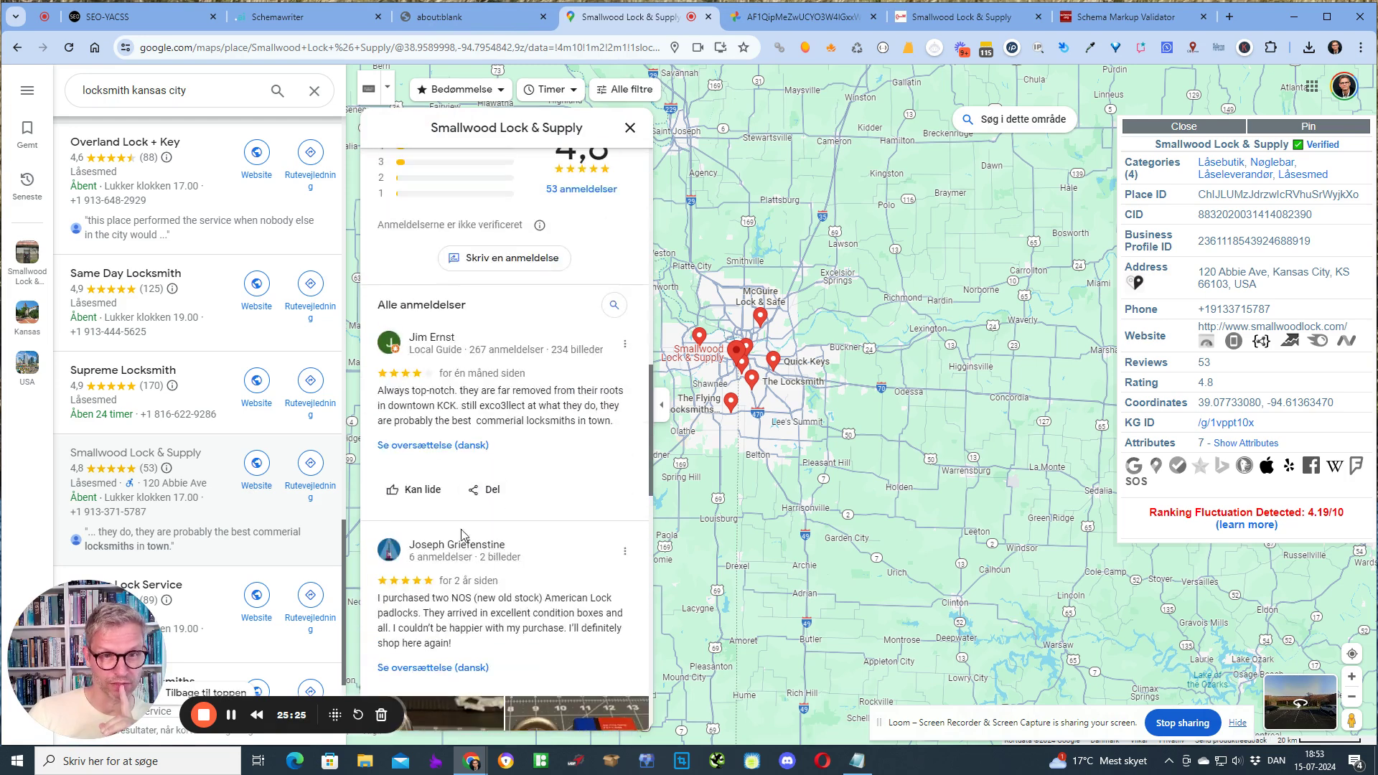
pyautogui.moveTo(414, 405); pyautogui.dragTo(471, 422)
pyautogui.click(490, 493)
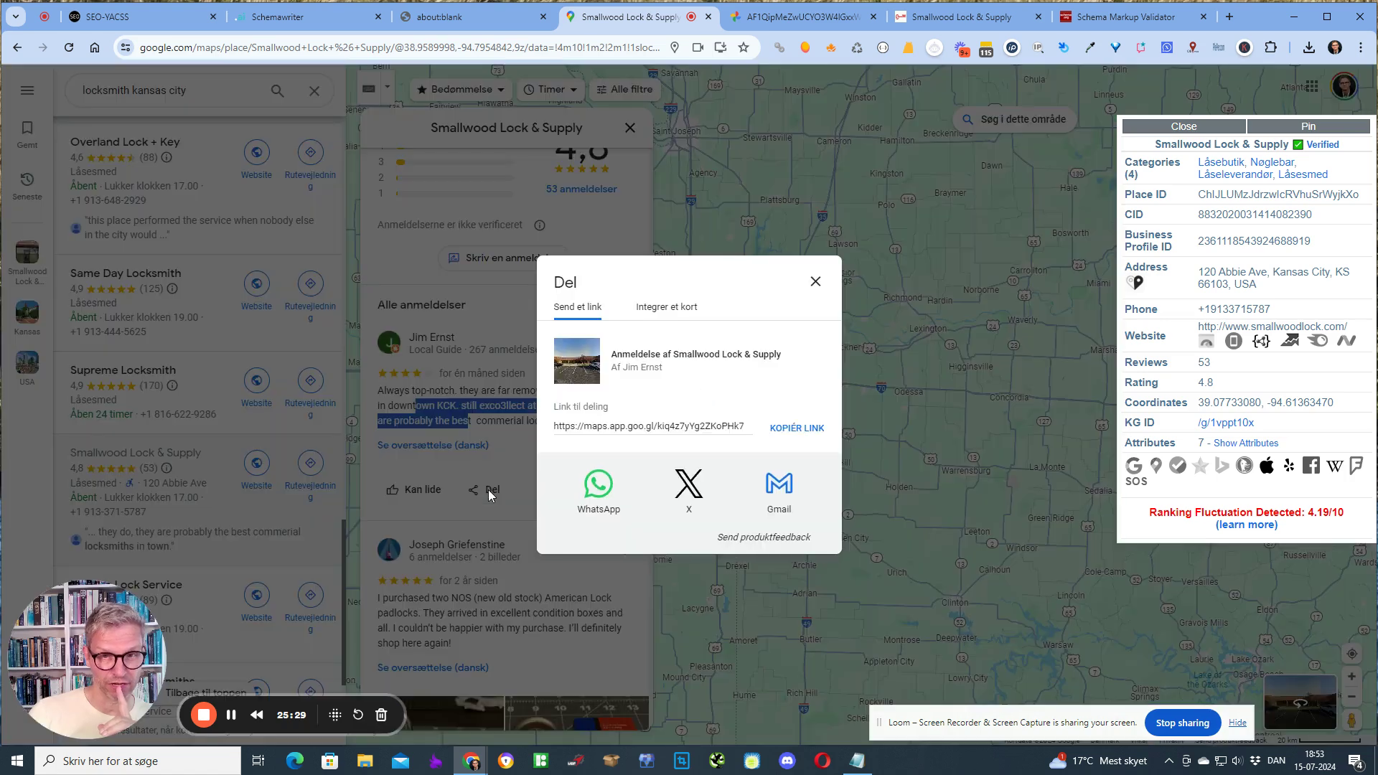
pyautogui.click(686, 307)
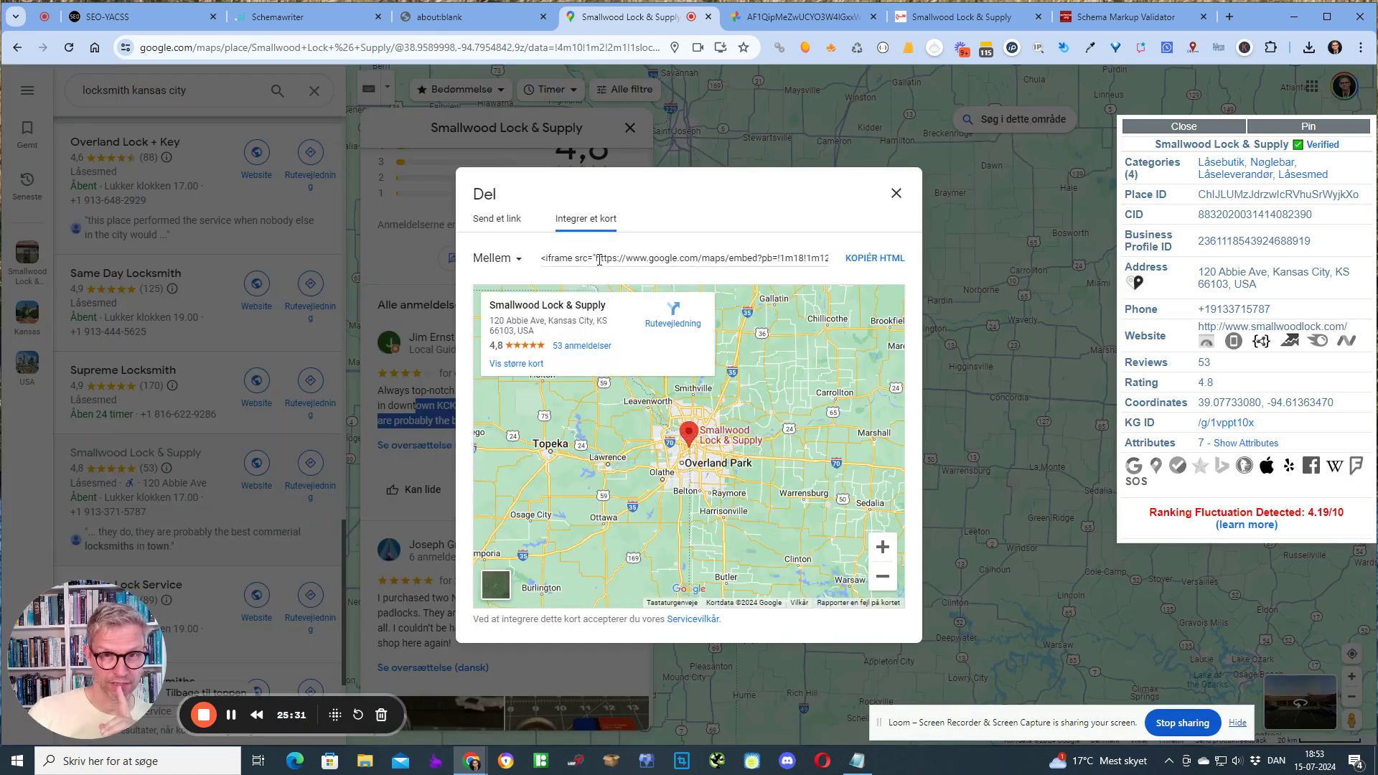
pyautogui.moveTo(600, 260); pyautogui.dragTo(721, 260)
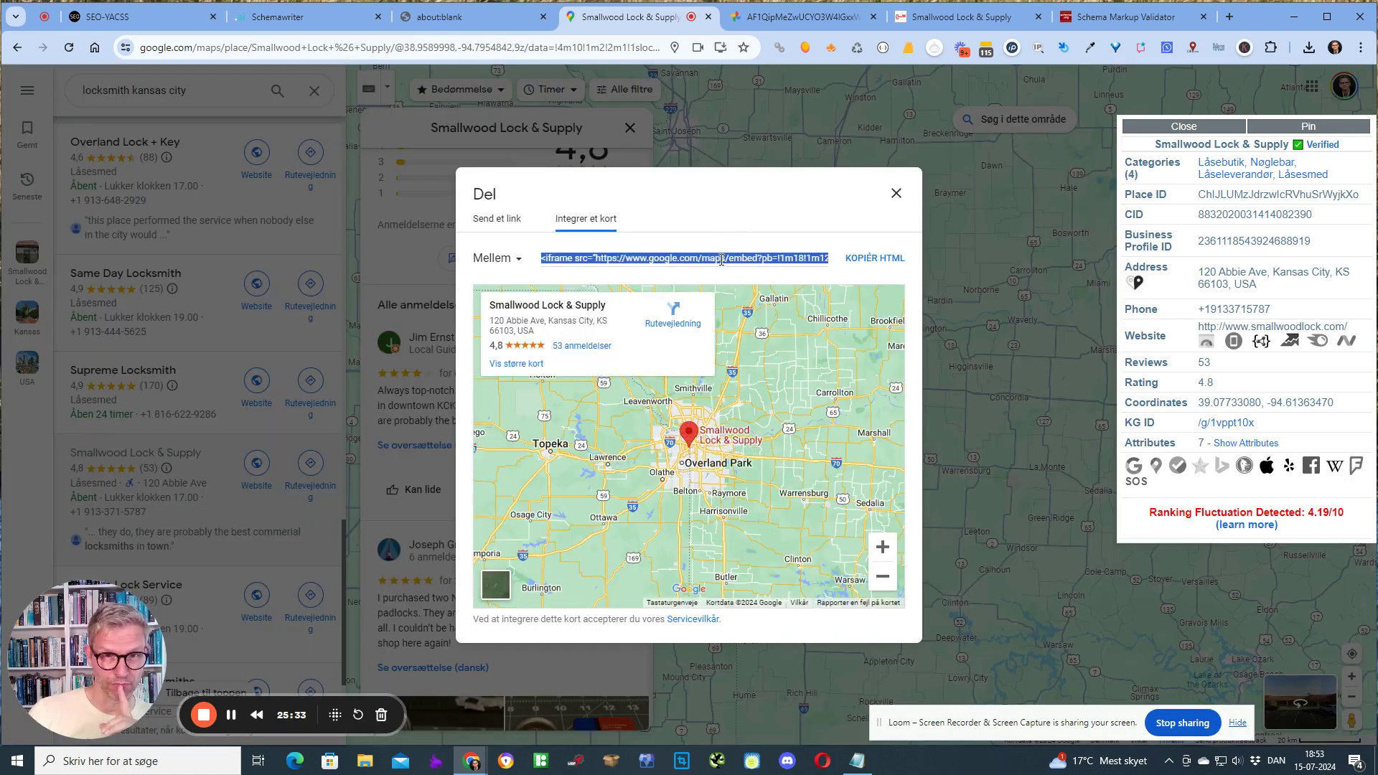
pyautogui.click(893, 195)
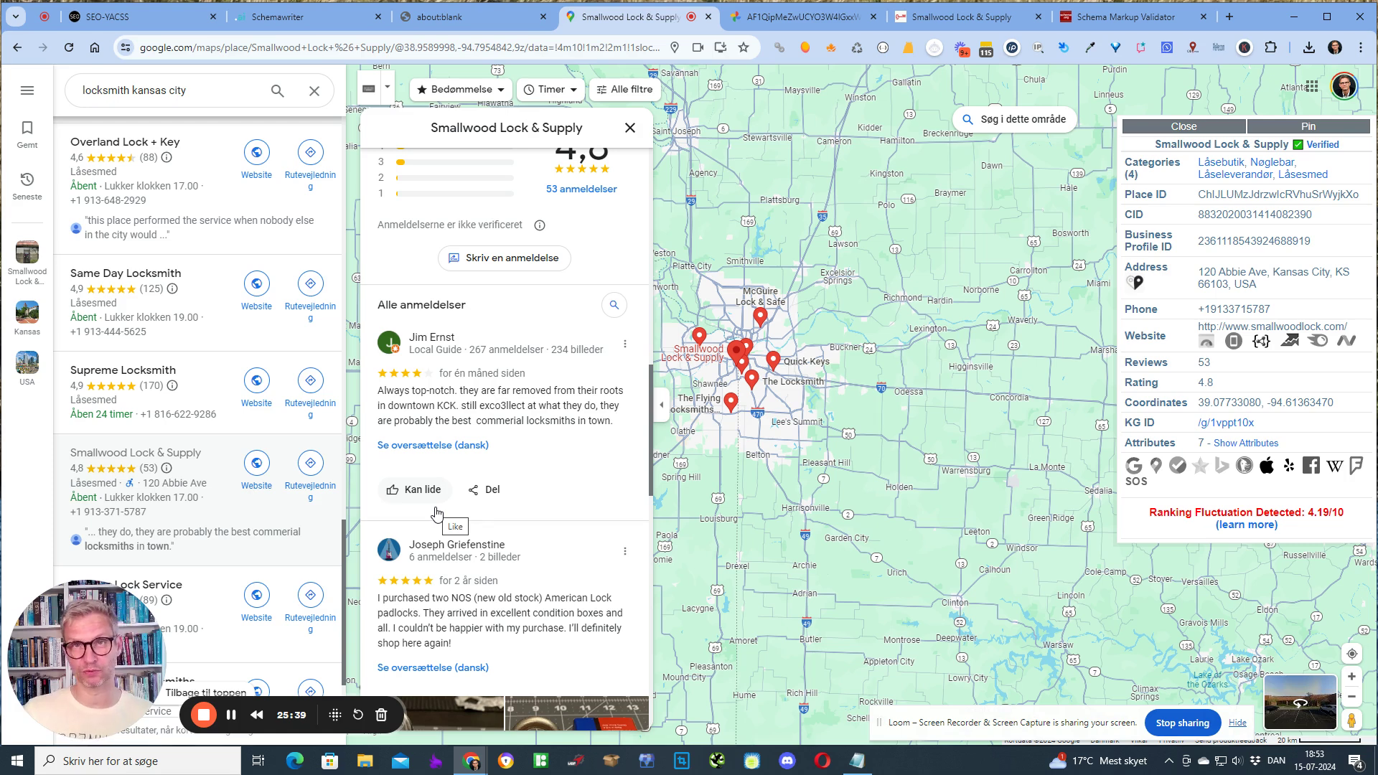
# Step: Add blank lines after the closing iframe code in the HTML source of the SEO-YACSS special content
pyautogui.click(287, 16)
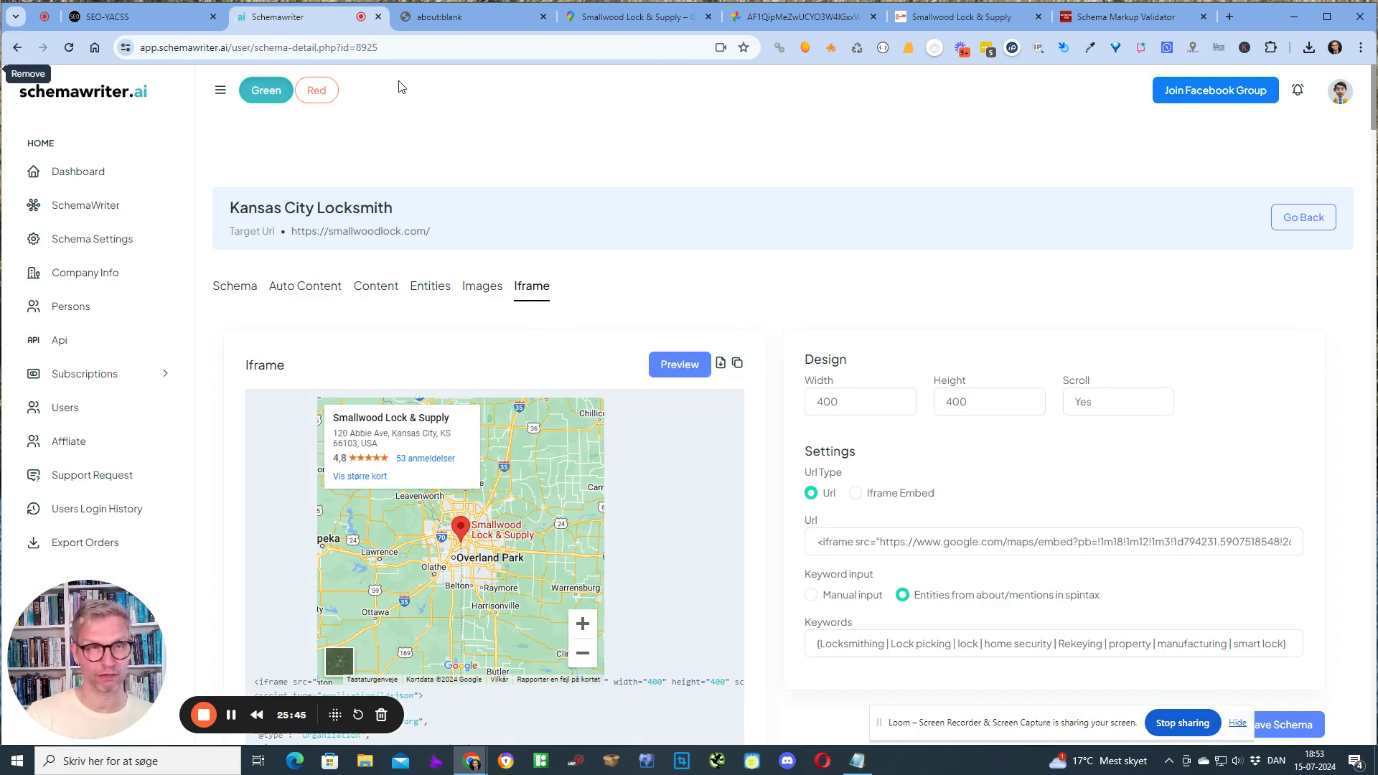
pyautogui.click(72, 11)
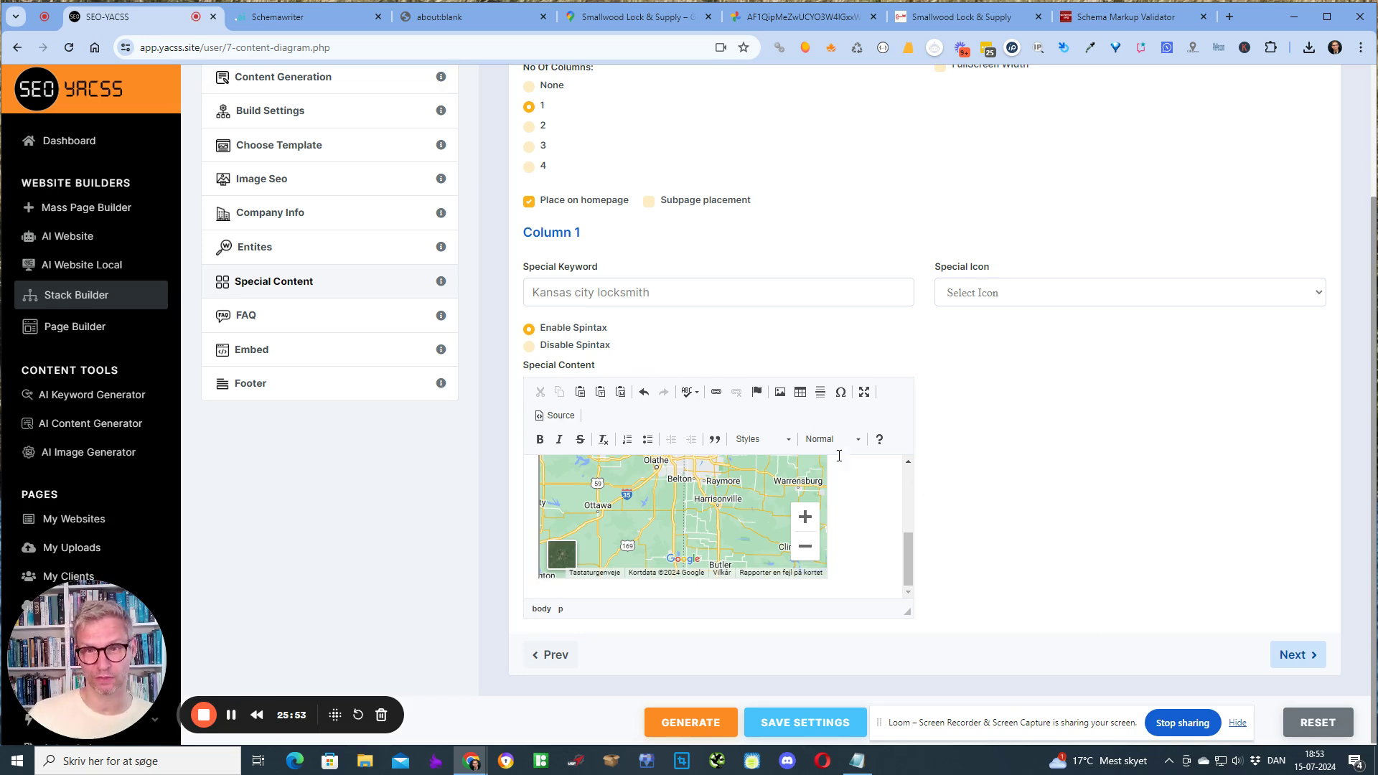
pyautogui.click(535, 417)
pyautogui.scroll(-10, 838, 582)
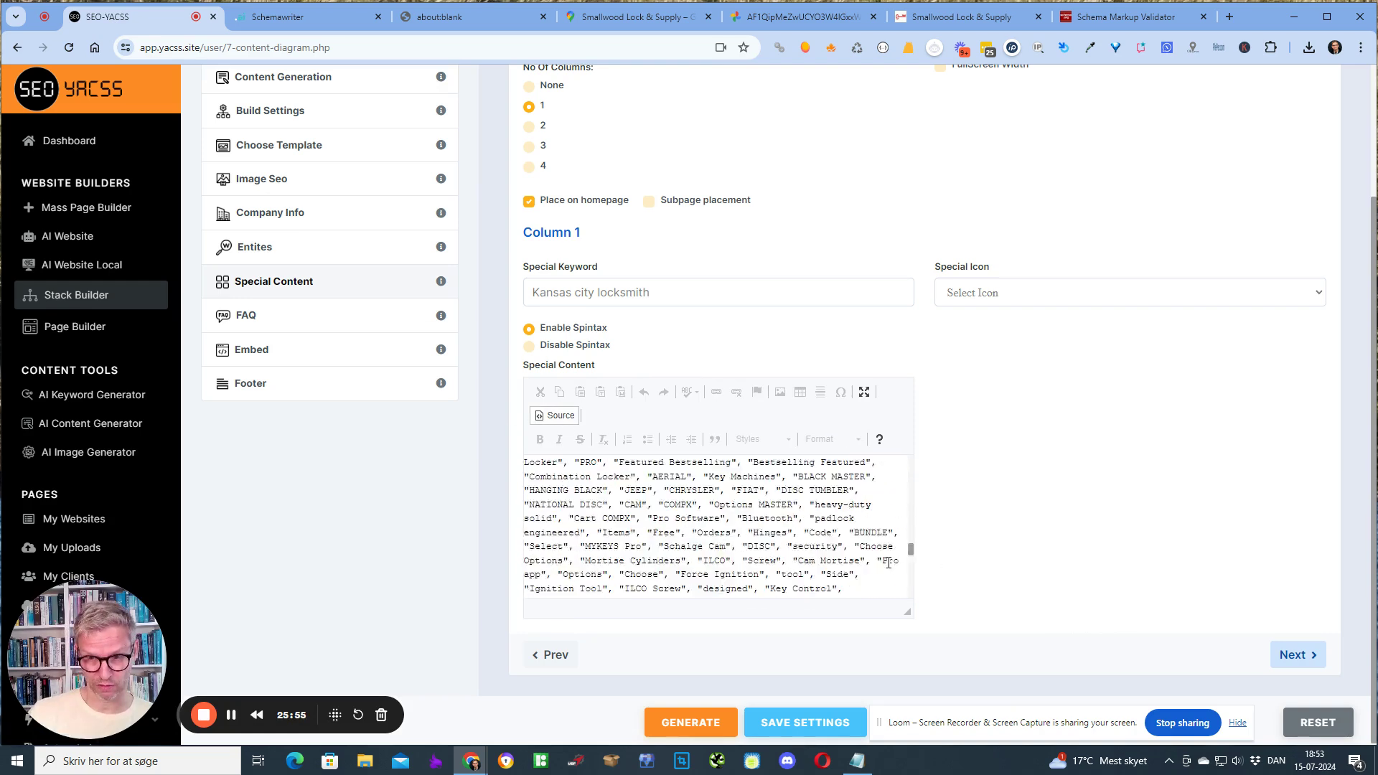
pyautogui.click(817, 583)
pyautogui.press('Return')
pyautogui.press('Return')
pyautogui.press('Return')
pyautogui.press('Return')
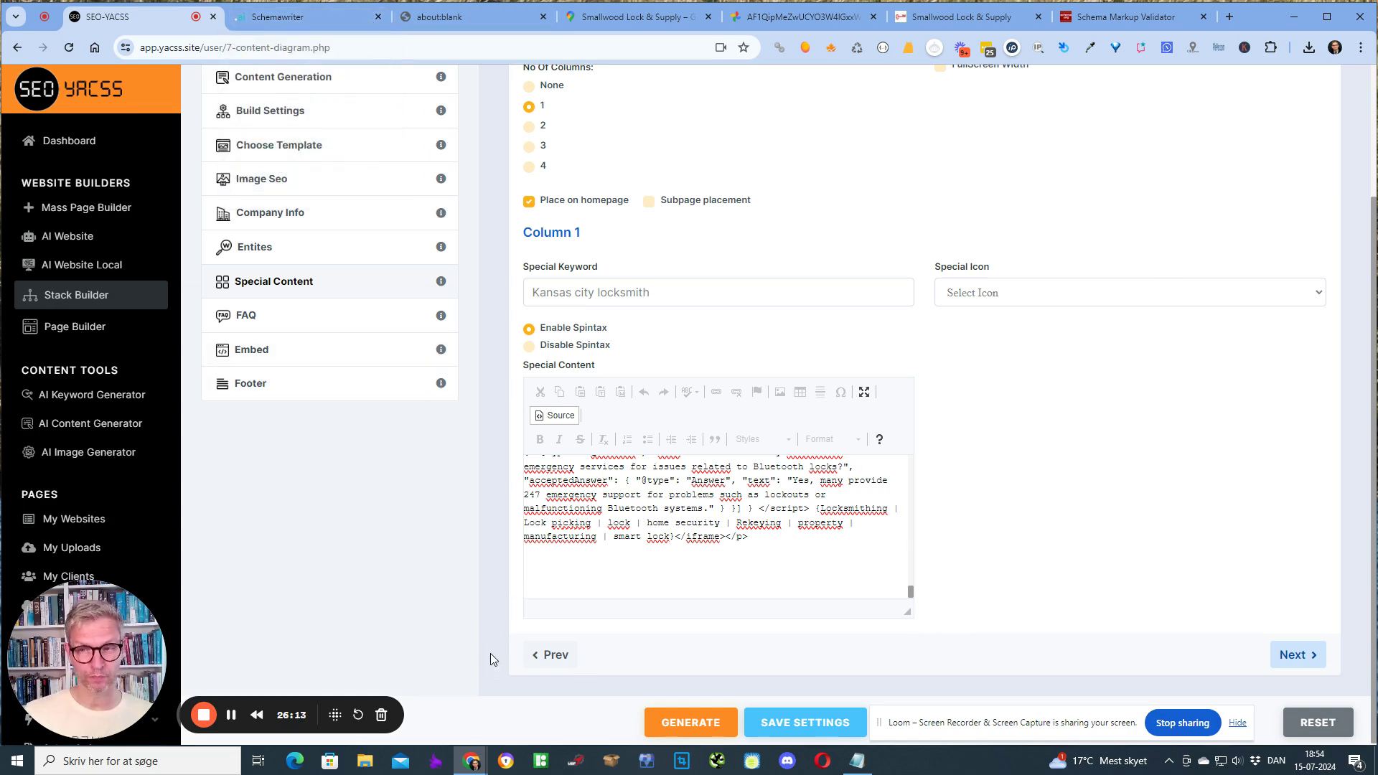
# Step: Generate the locksmith Kansas City stack and agree to stay on the screen during the bucket connection check
pyautogui.moveTo(979, 726); pyautogui.dragTo(1069, 725)
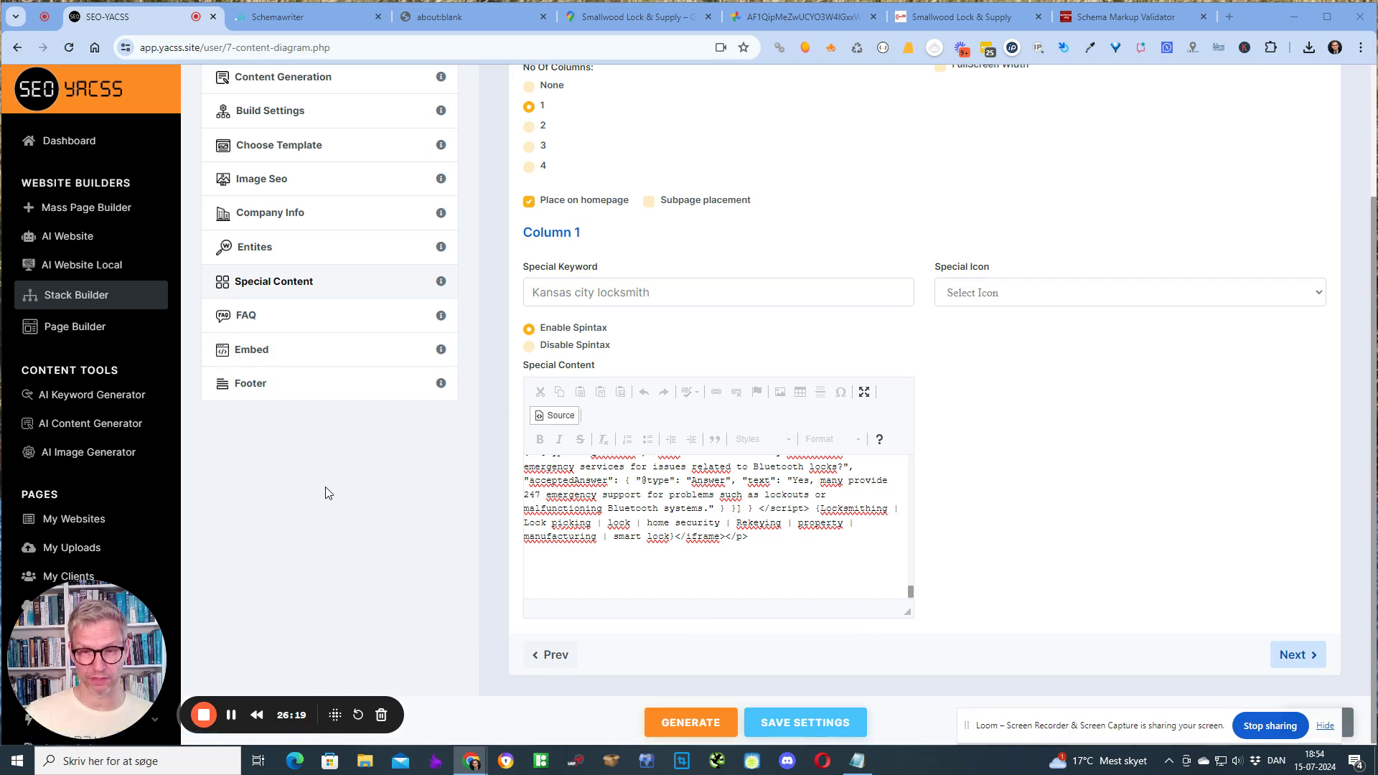
pyautogui.click(686, 727)
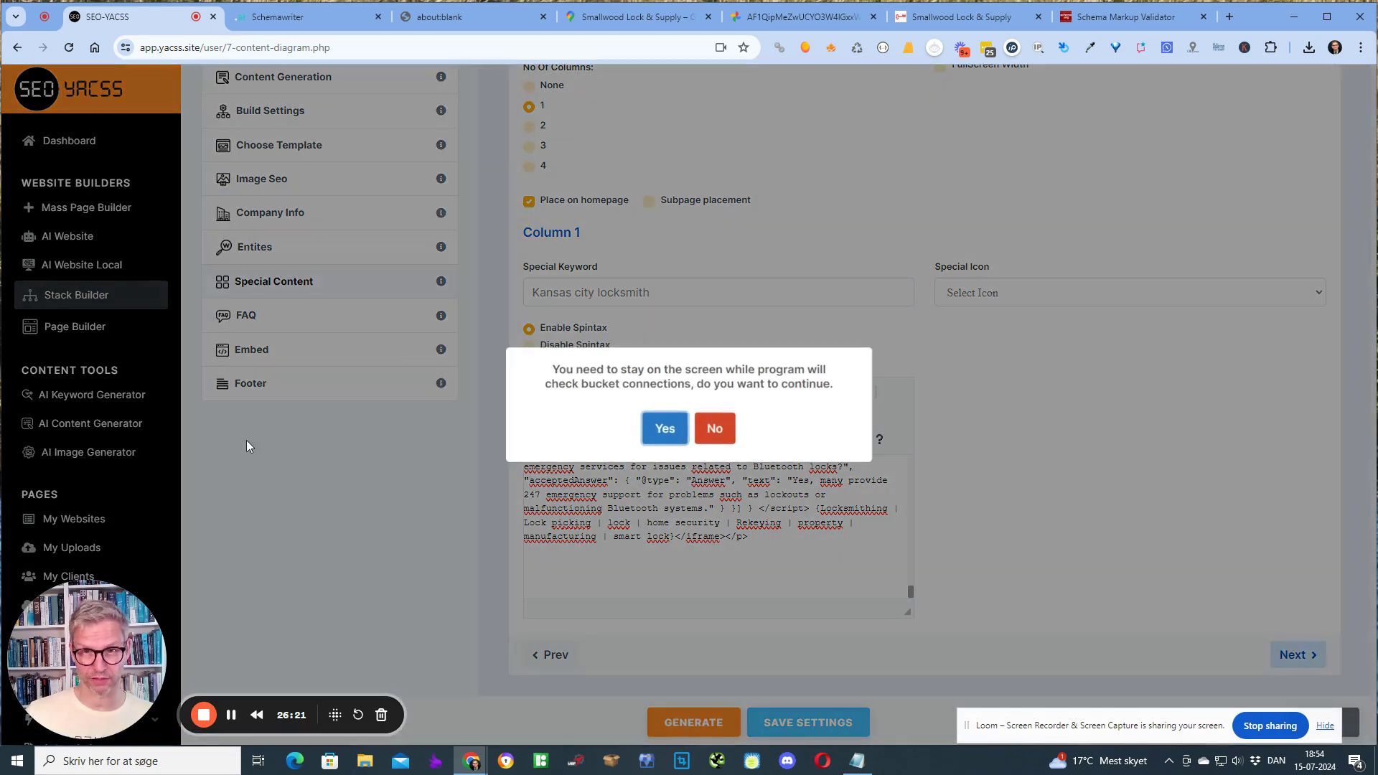
pyautogui.click(664, 430)
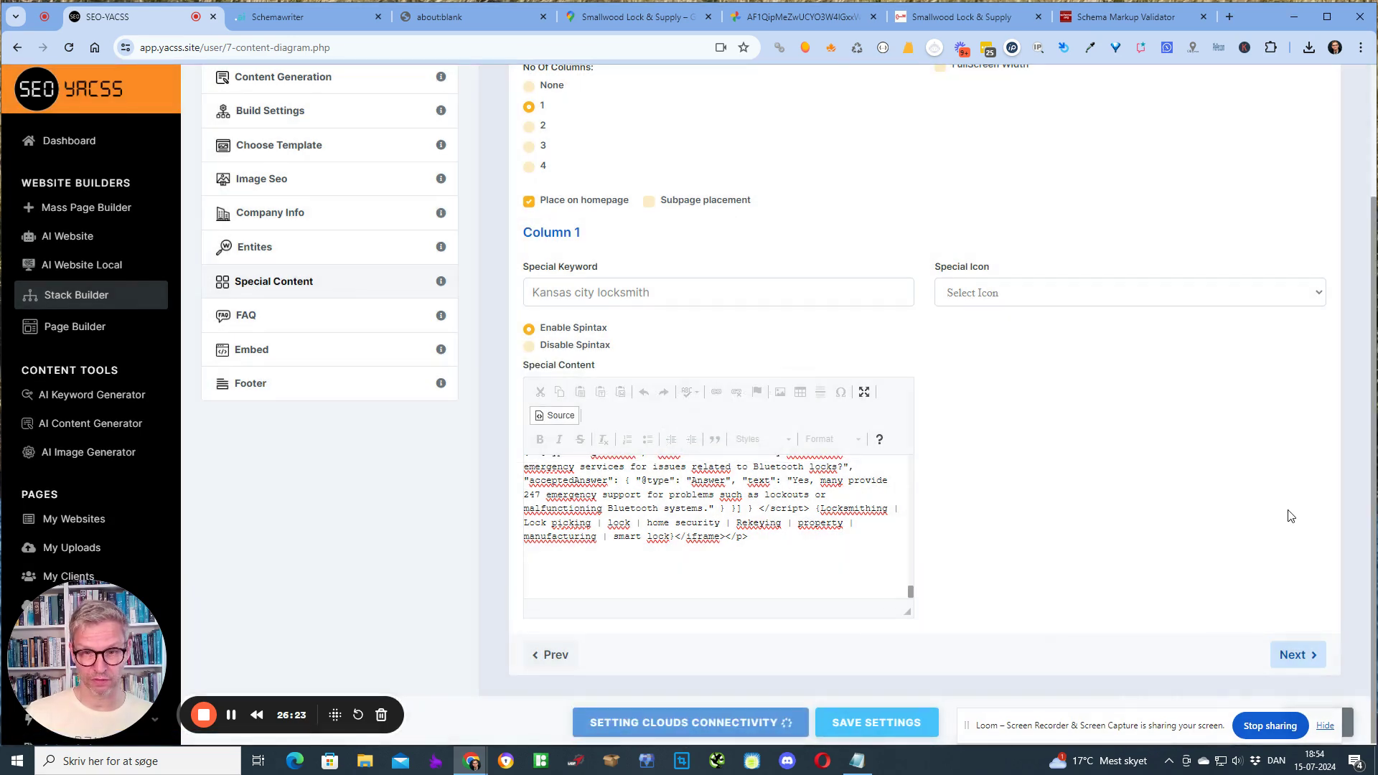
pyautogui.scroll(3, 1285, 502)
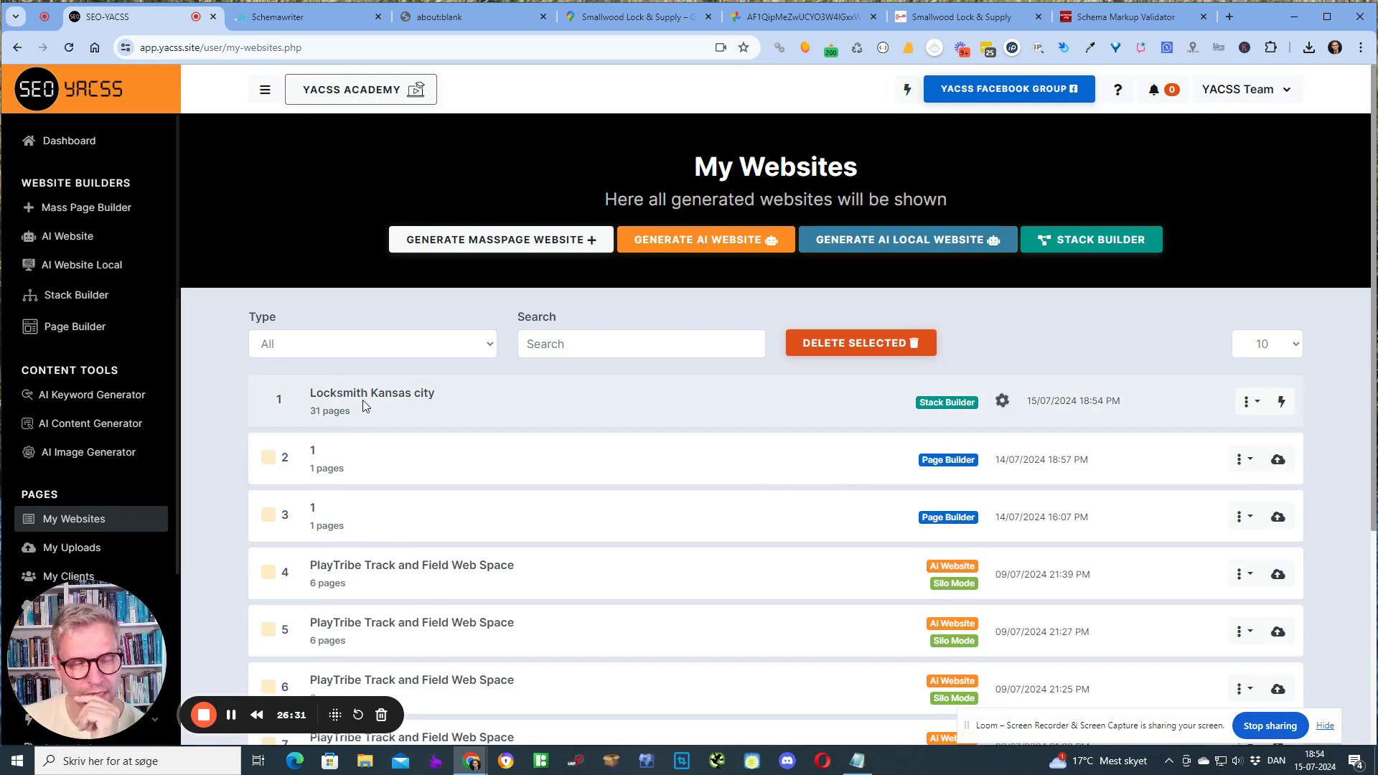
# Step: Look at the actions available for the generated Locksmith Kansas city stack in the website list
pyautogui.moveTo(312, 392); pyautogui.dragTo(422, 406)
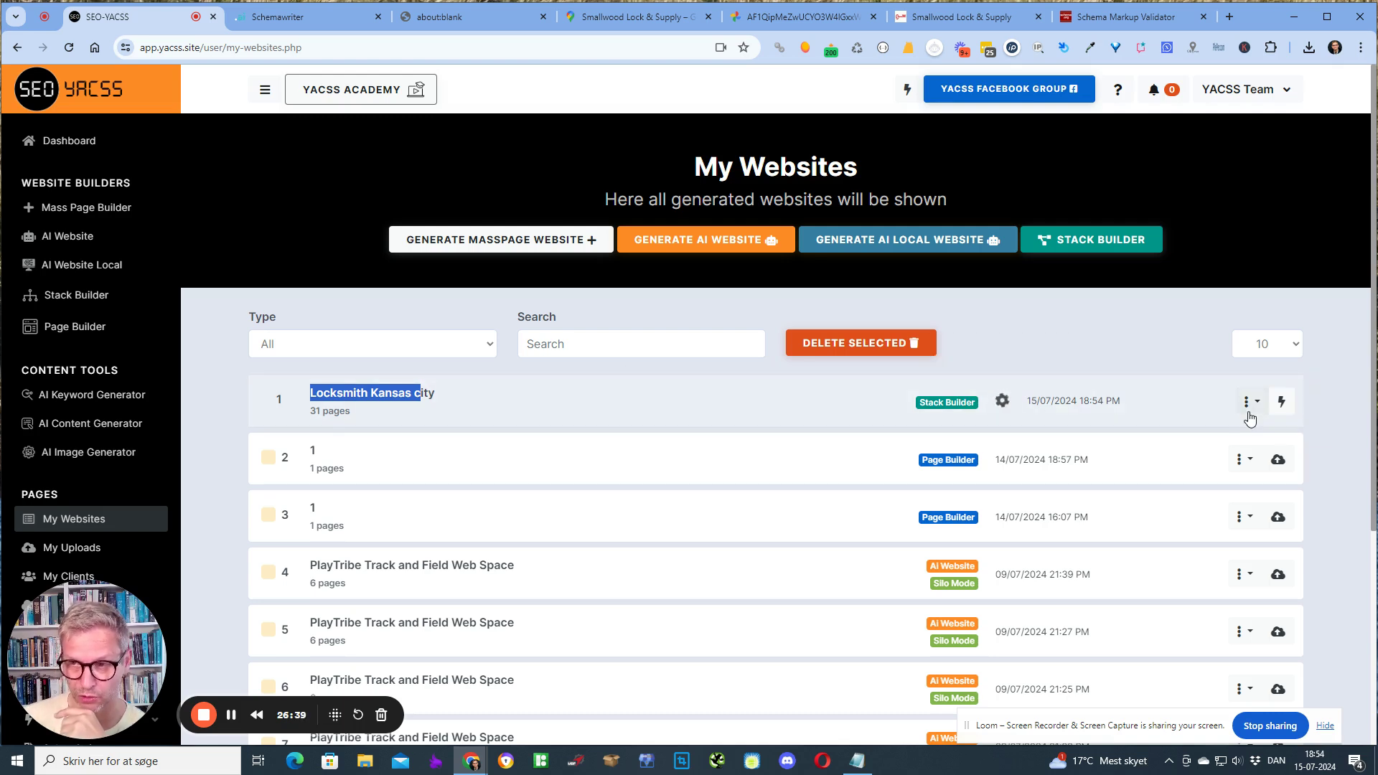
pyautogui.click(1250, 404)
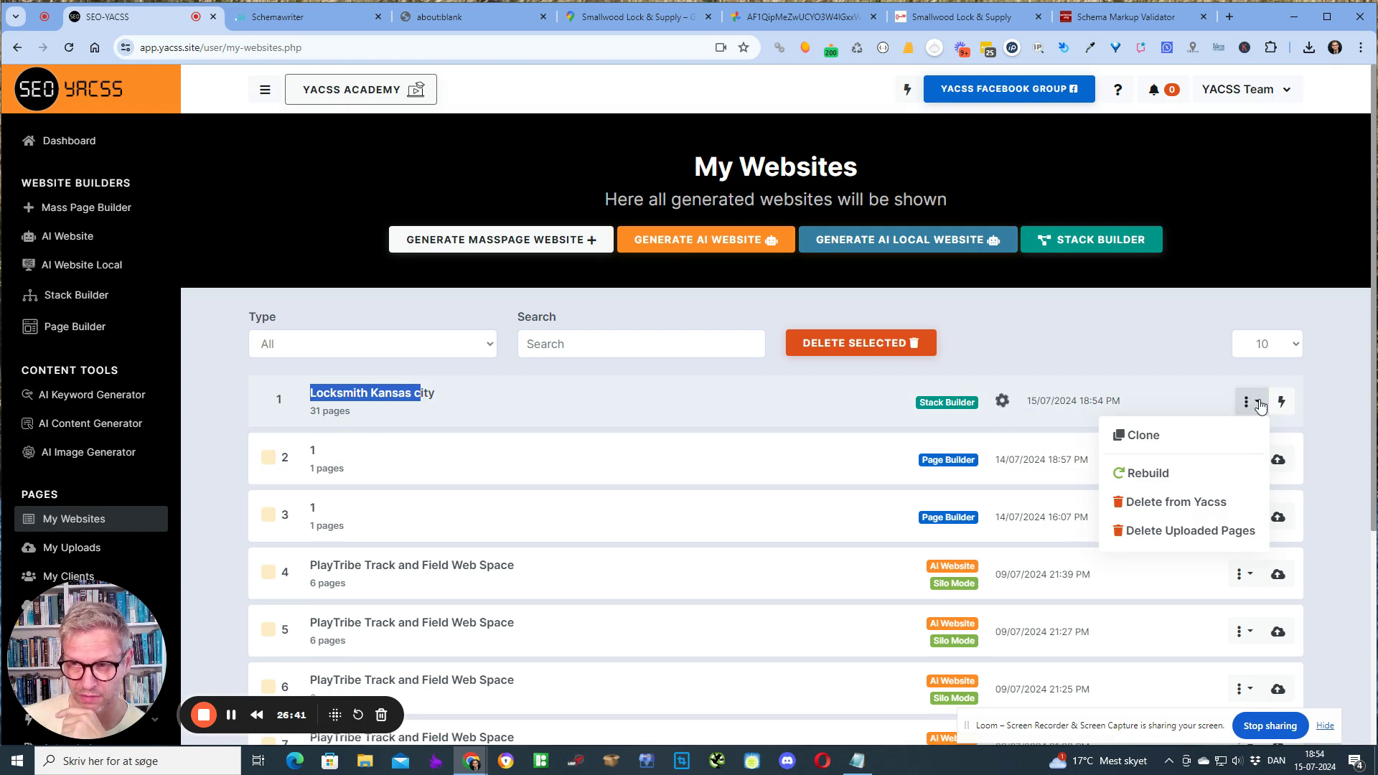
pyautogui.click(1250, 403)
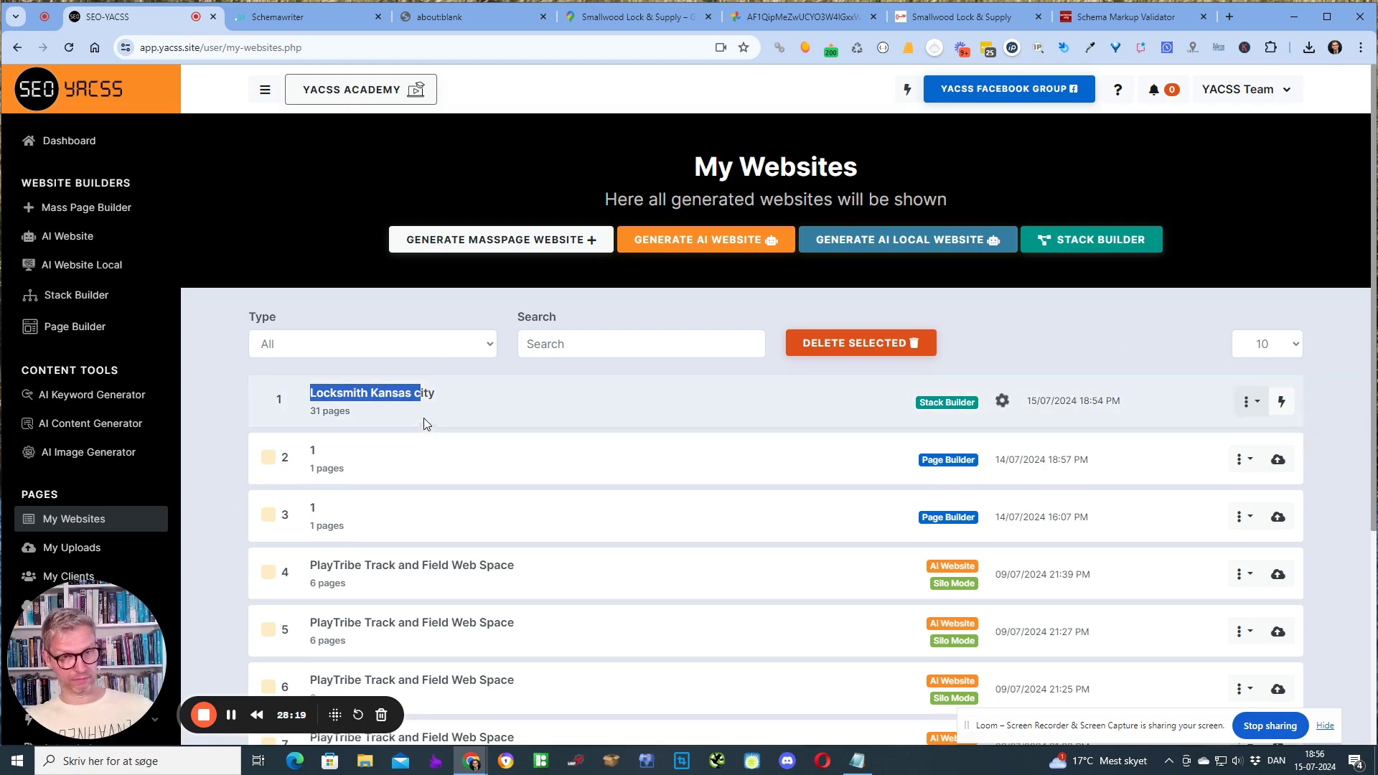
pyautogui.click(434, 364)
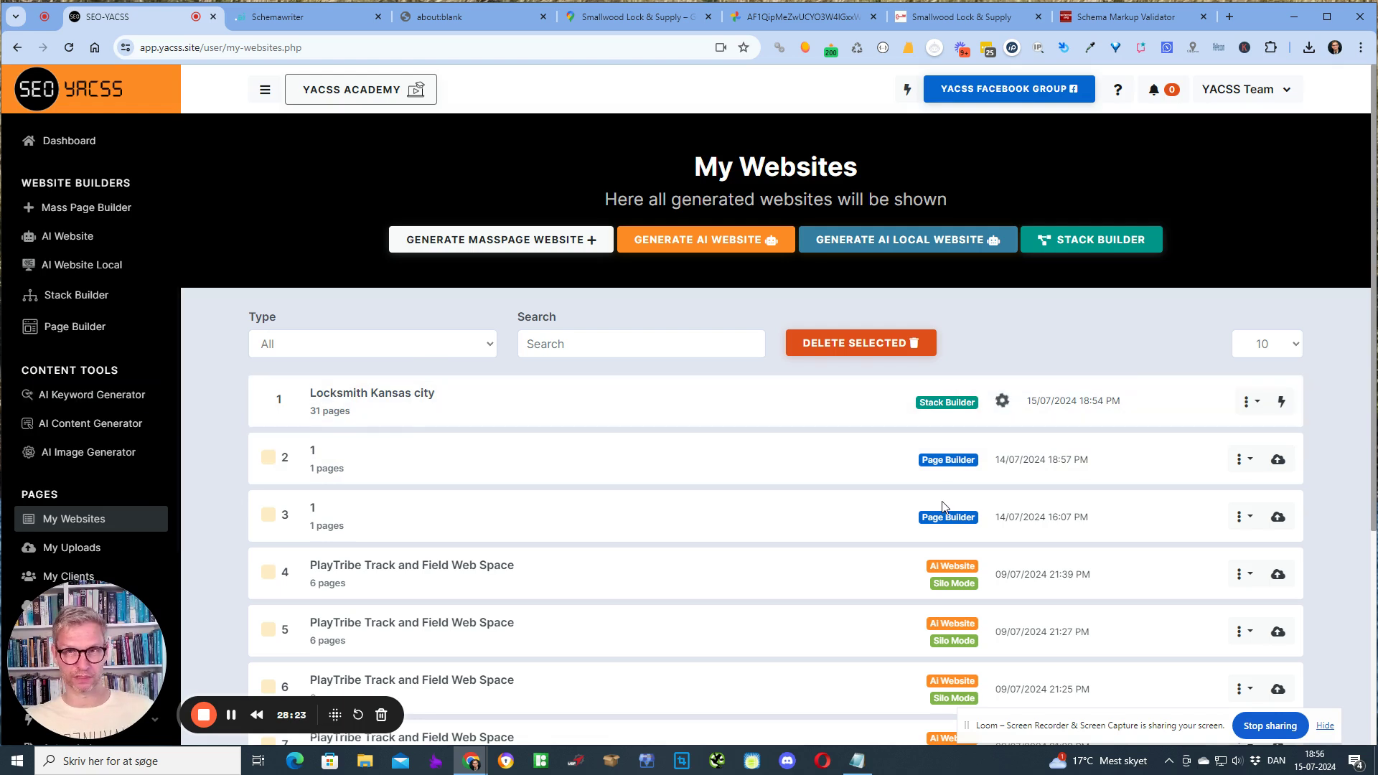
pyautogui.click(232, 715)
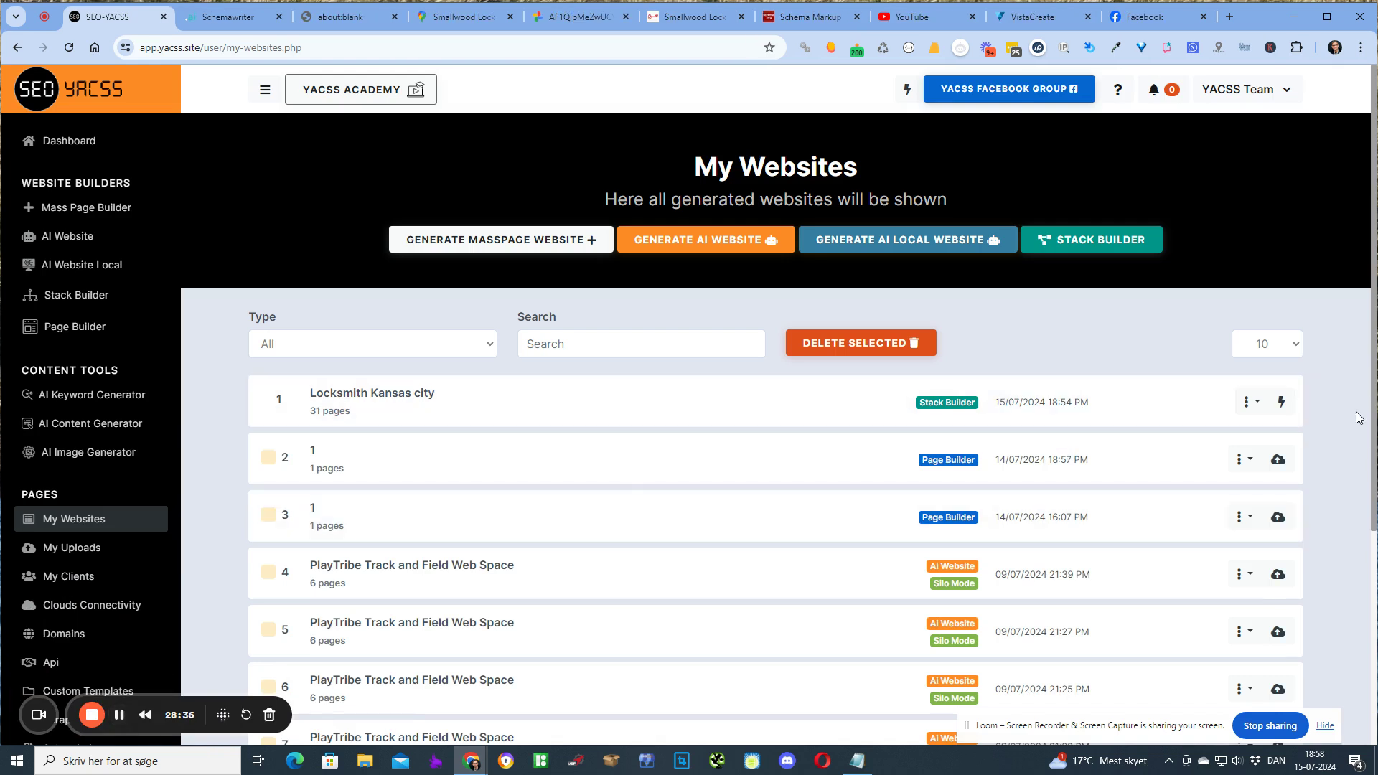
# Step: Export the Locksmith Kansas city stack's URLs as a CSV file and open the downloaded file in Excel
pyautogui.click(1261, 411)
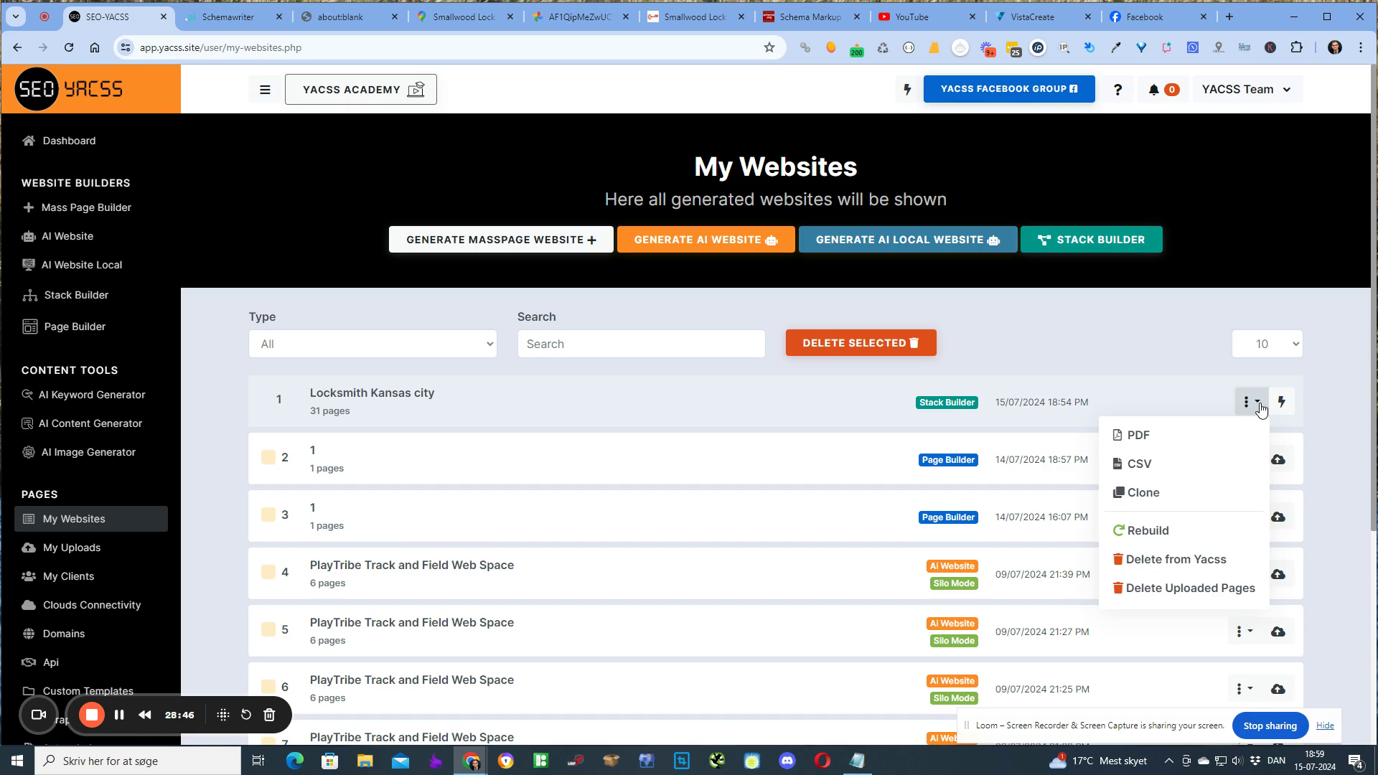
pyautogui.click(1152, 463)
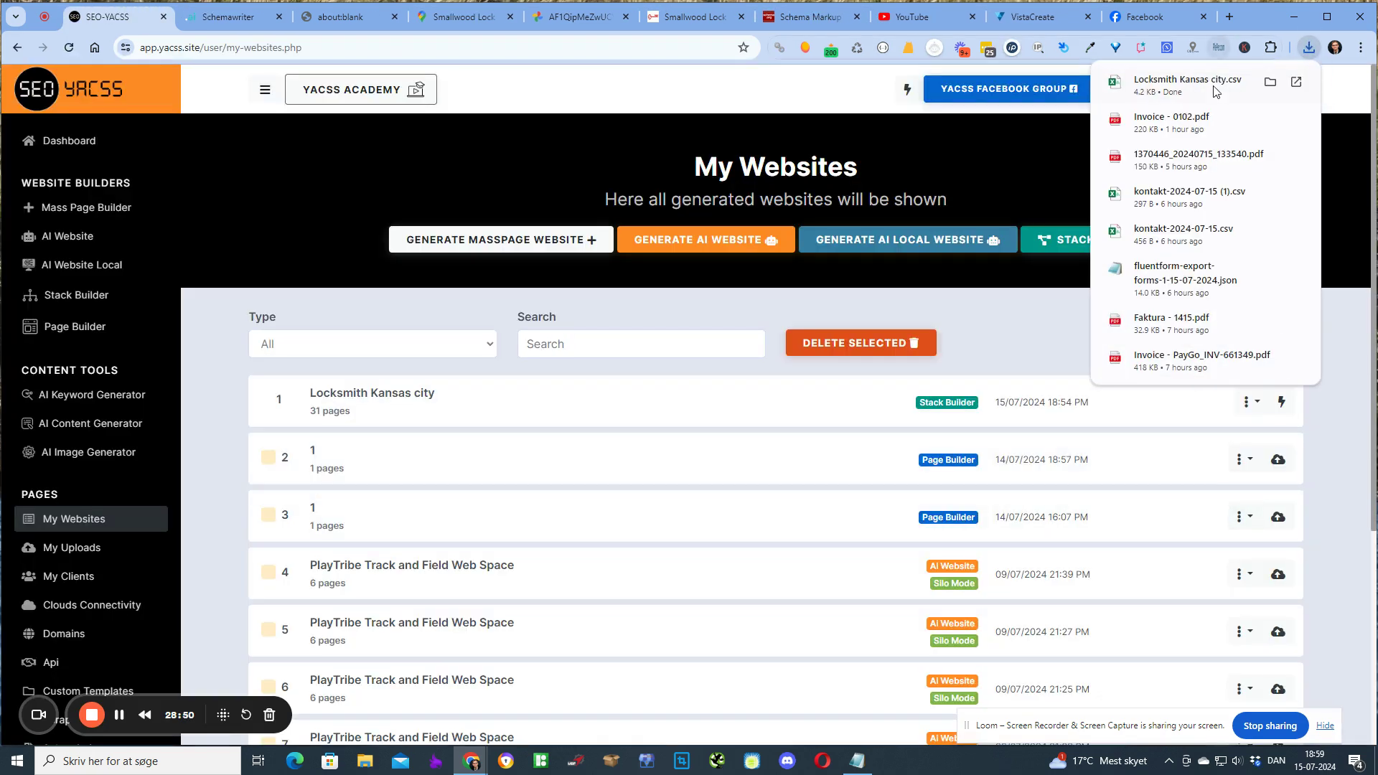
pyautogui.click(1213, 88)
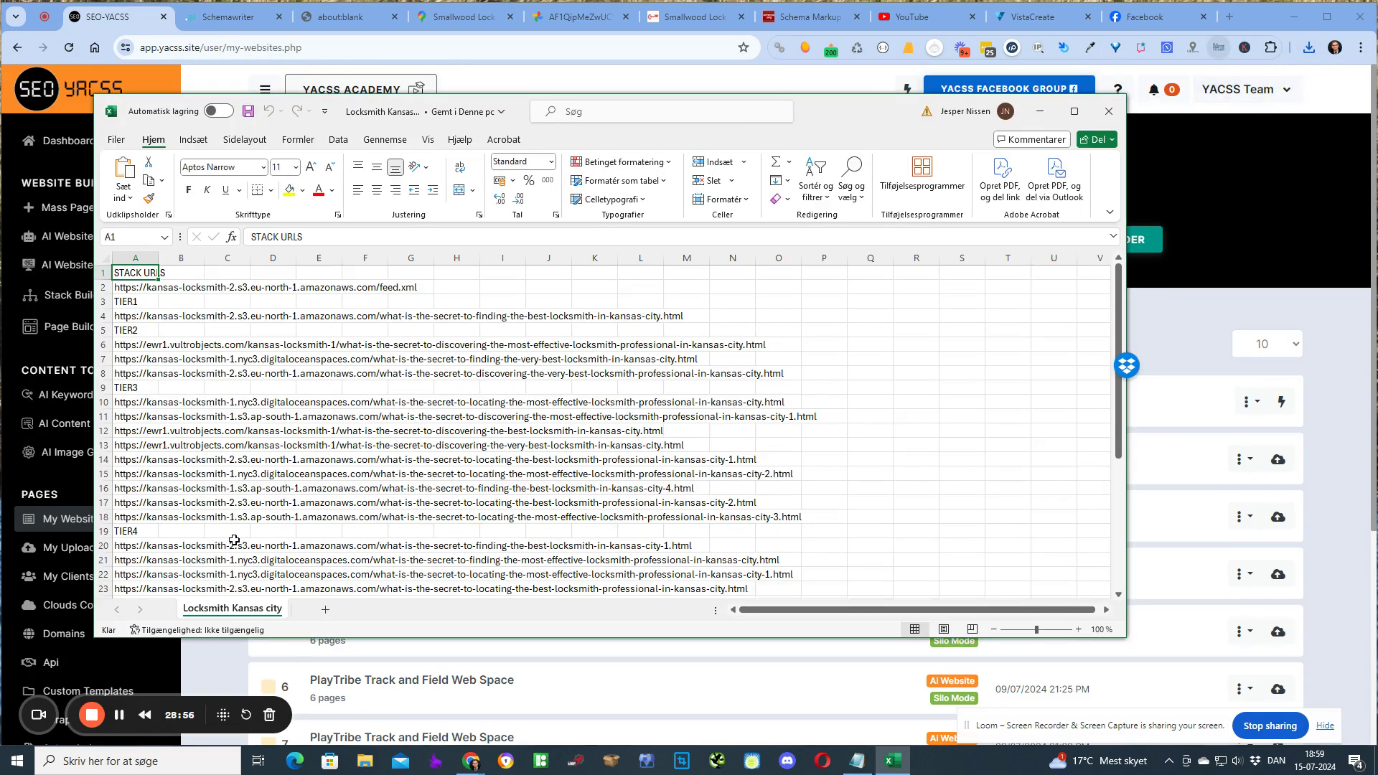
# Step: Load the Tier 3 page URL from cell A18 in a new Chrome tab and examine the page's header and article content
pyautogui.click(127, 517)
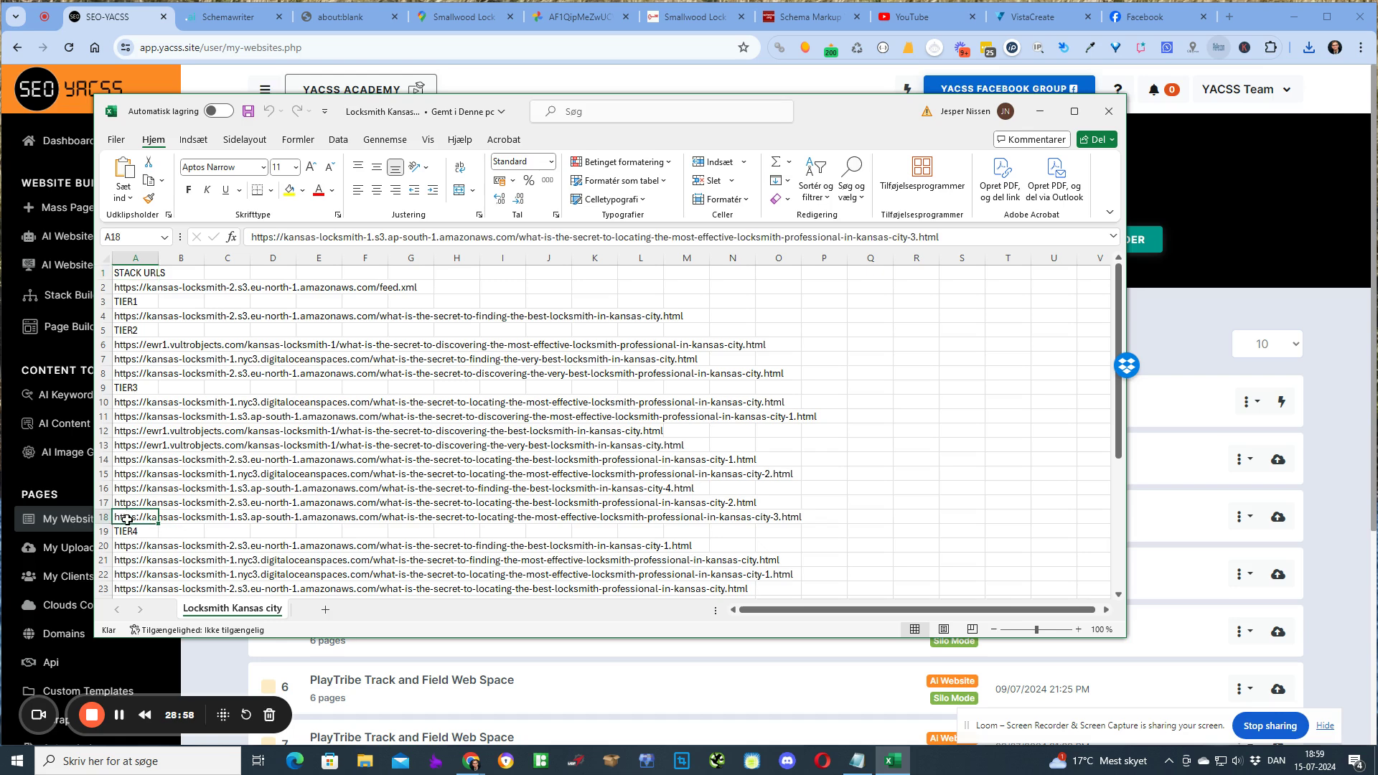
pyautogui.hotkey('ctrl', 'c')
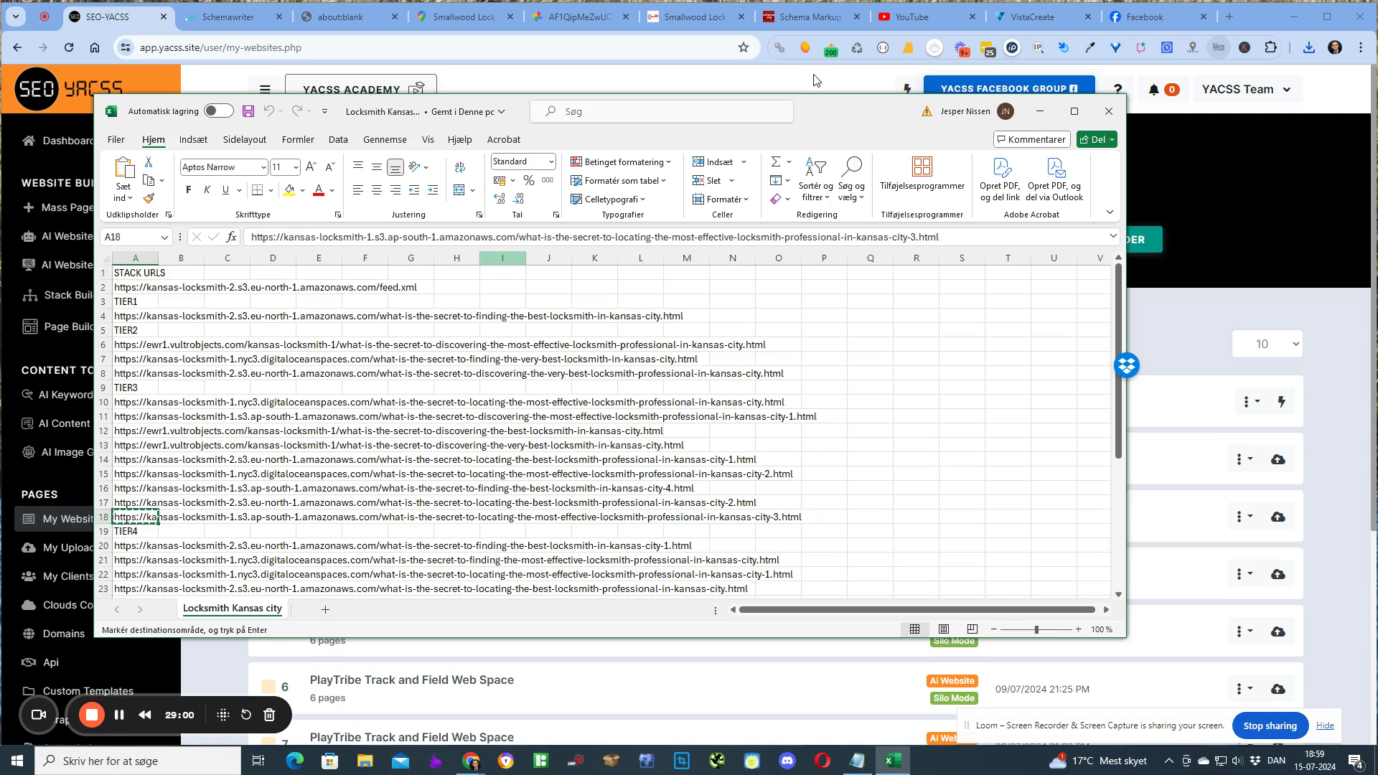
pyautogui.click(1217, 16)
pyautogui.click(1229, 16)
pyautogui.hotkey('ctrl', 'v')
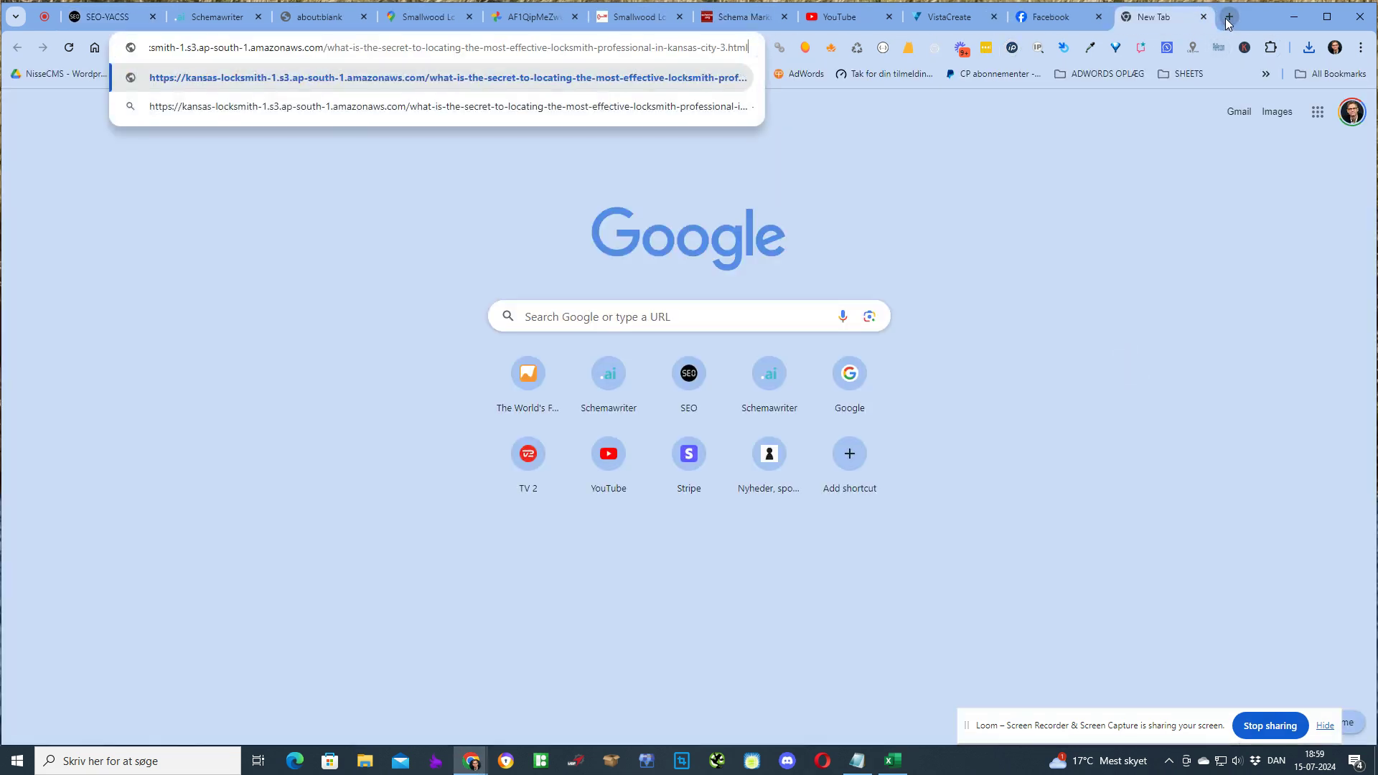
pyautogui.press('Return')
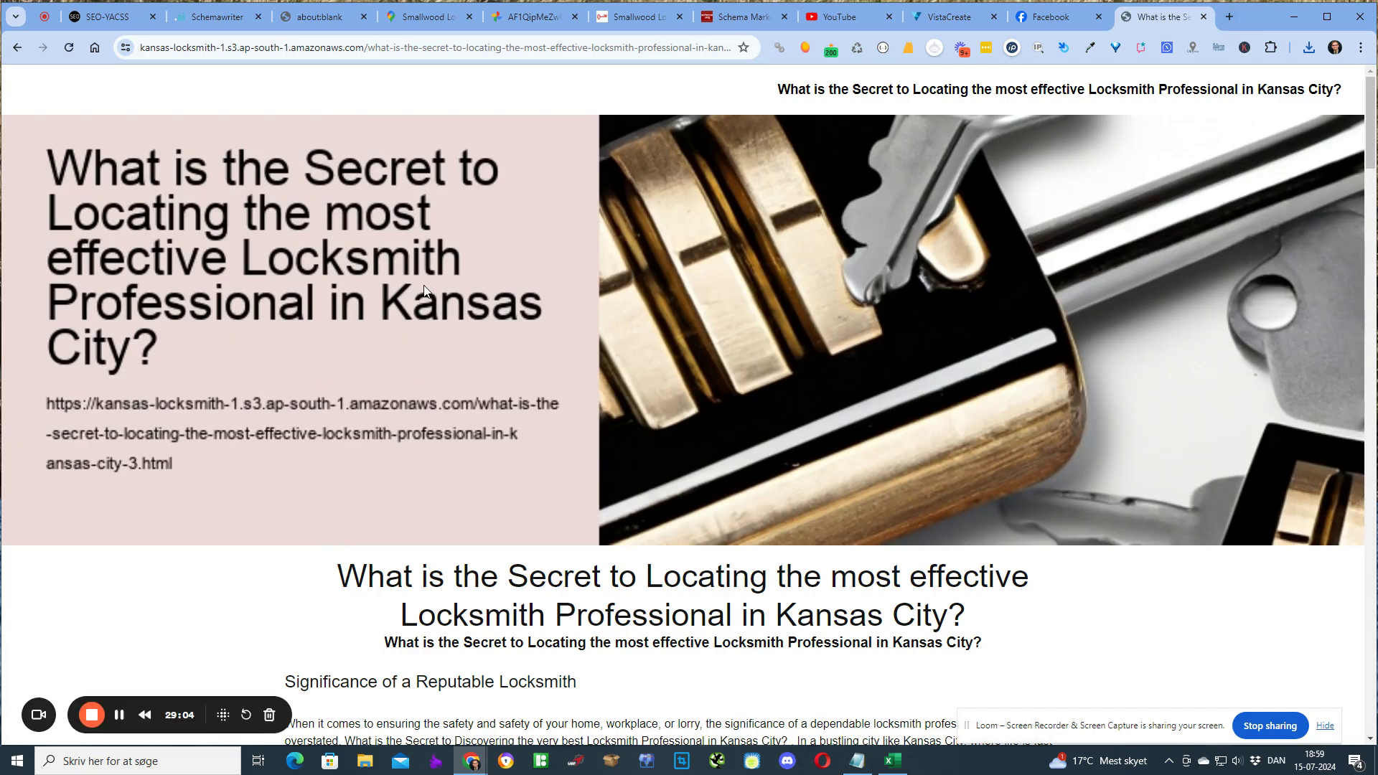
pyautogui.scroll(-1, 468, 330)
pyautogui.scroll(-3, 468, 331)
pyautogui.scroll(-2, 1074, 237)
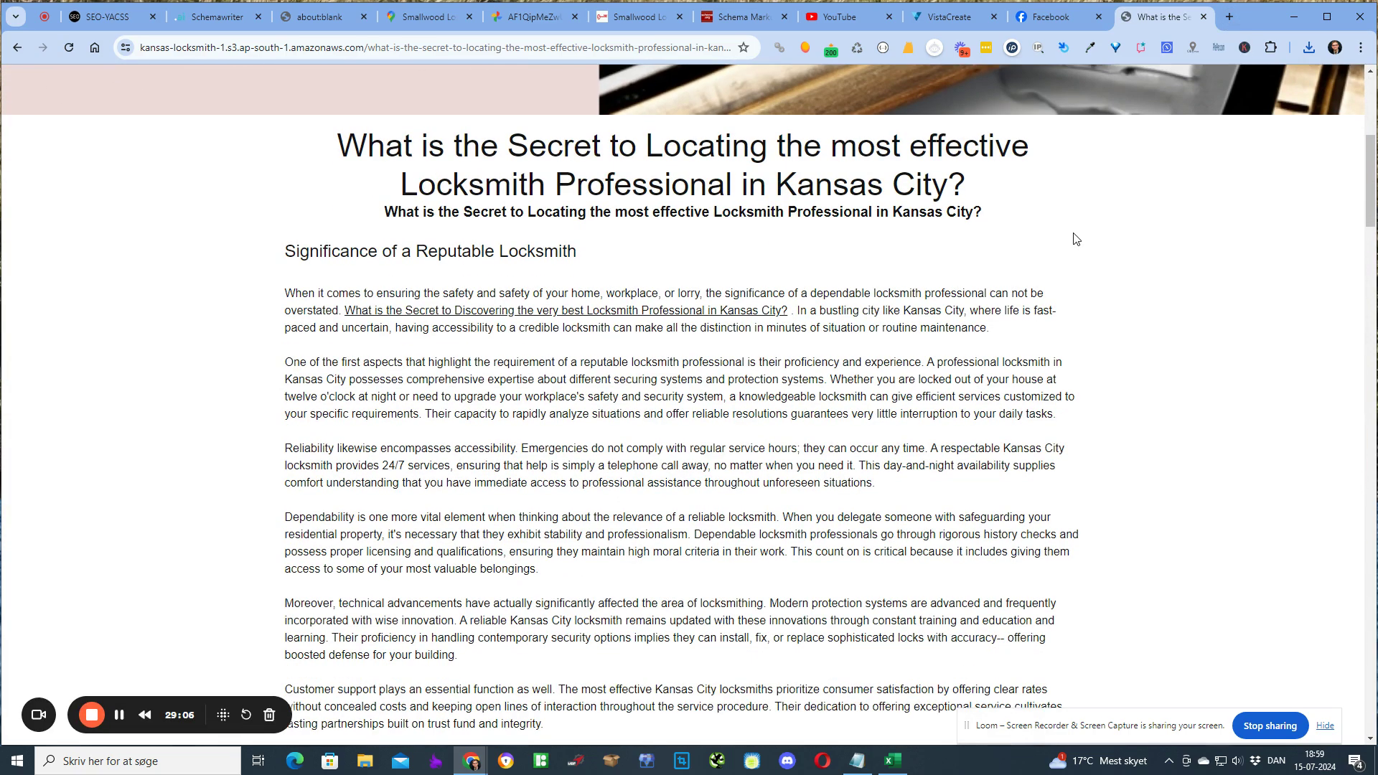
pyautogui.scroll(-15, 1075, 237)
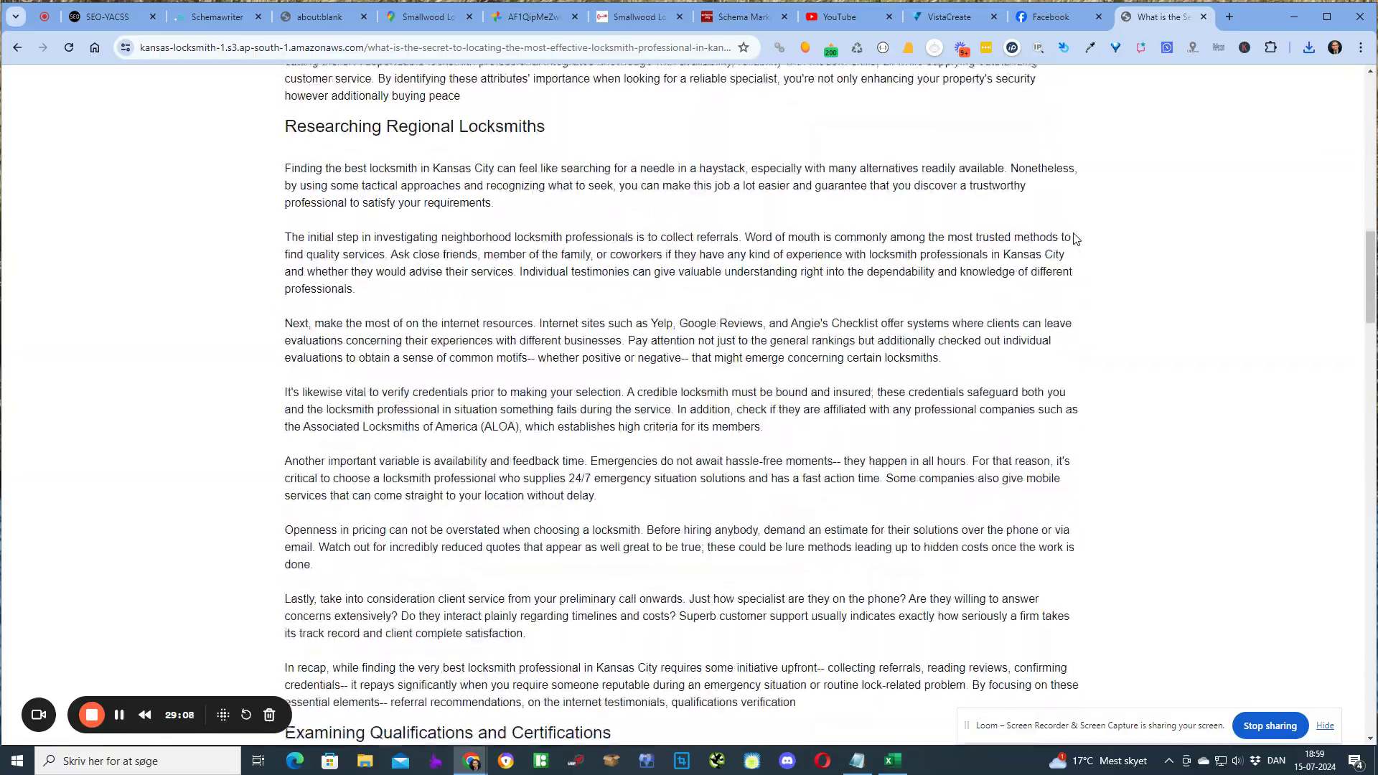
pyautogui.scroll(-20, 1075, 240)
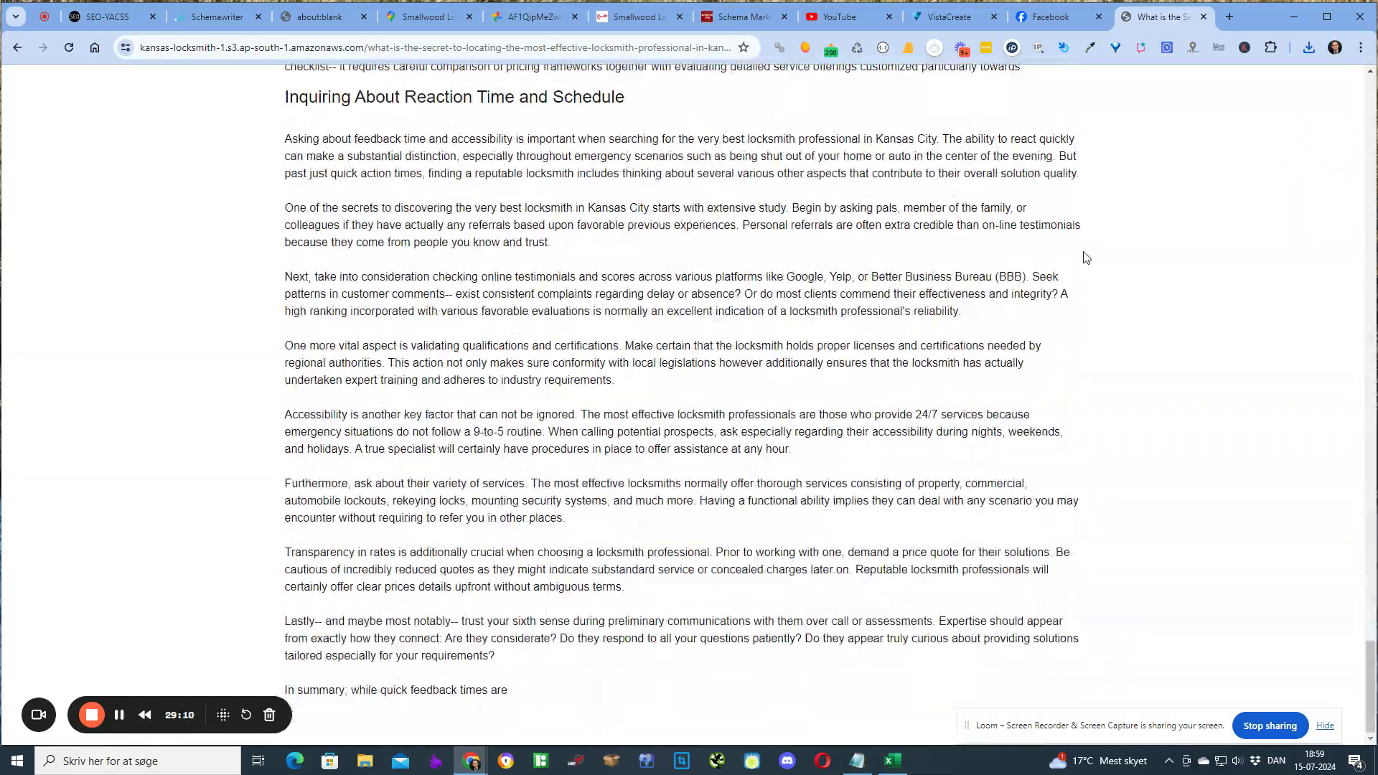
pyautogui.scroll(20, 1089, 244)
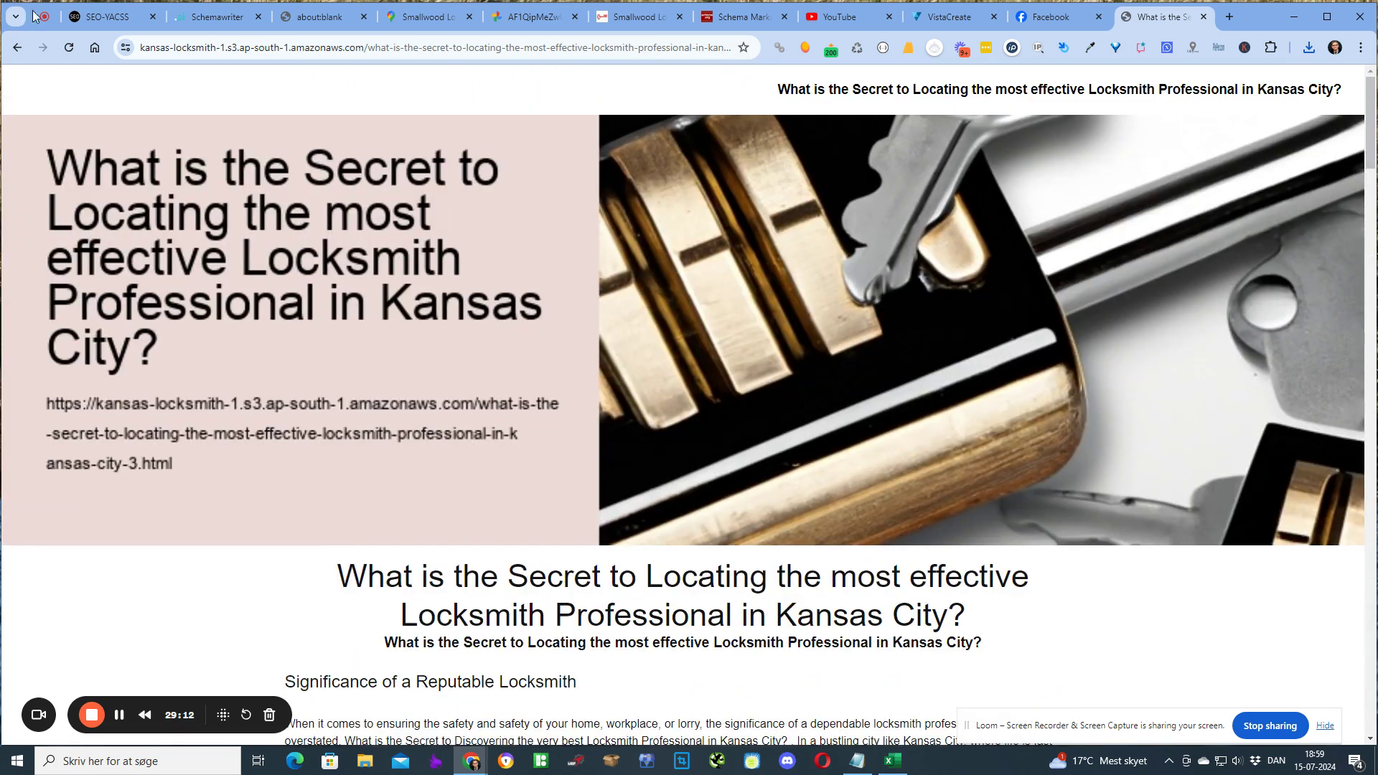
# Step: Load the Tier 1 page URL from cell A4 of the Excel list in a new Chrome tab and examine the page down to its map
pyautogui.click(84, 14)
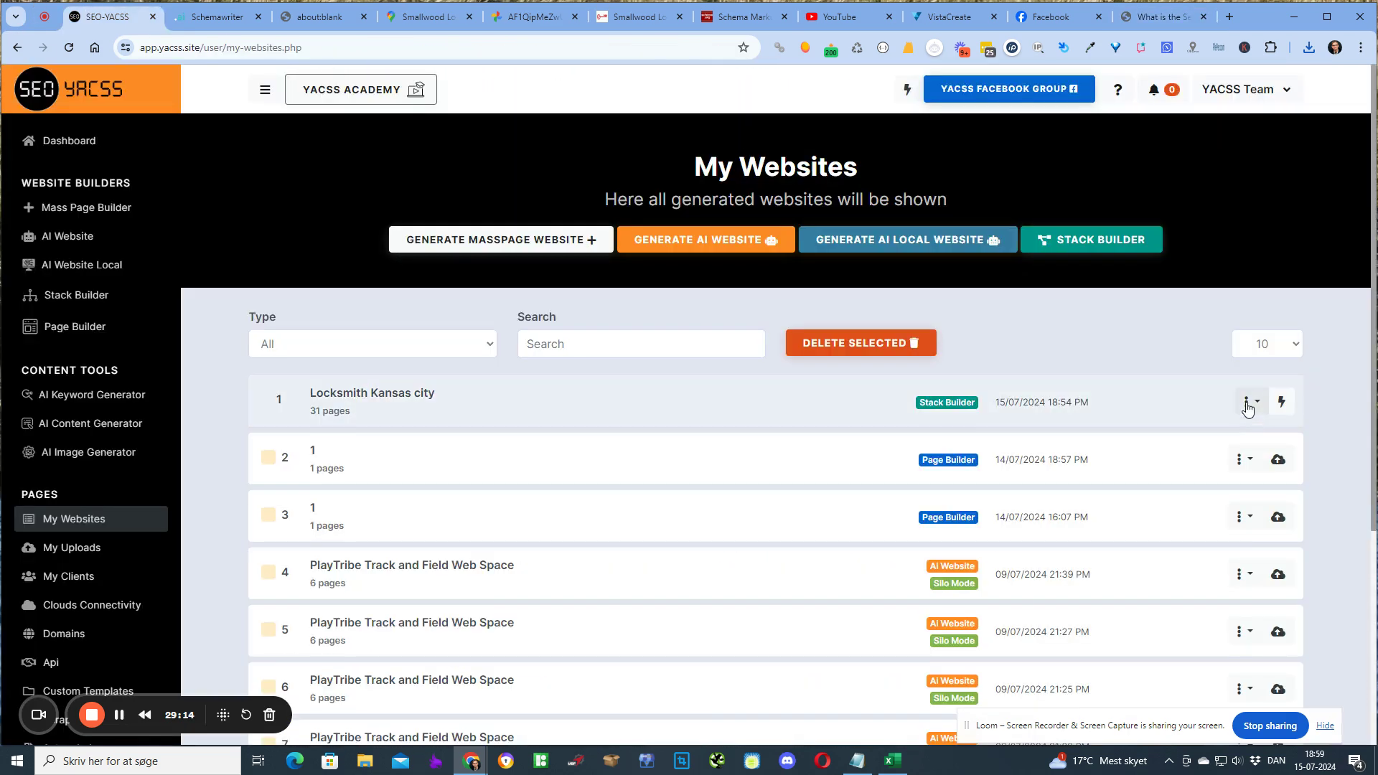
pyautogui.hotkey('alt', 'Tab')
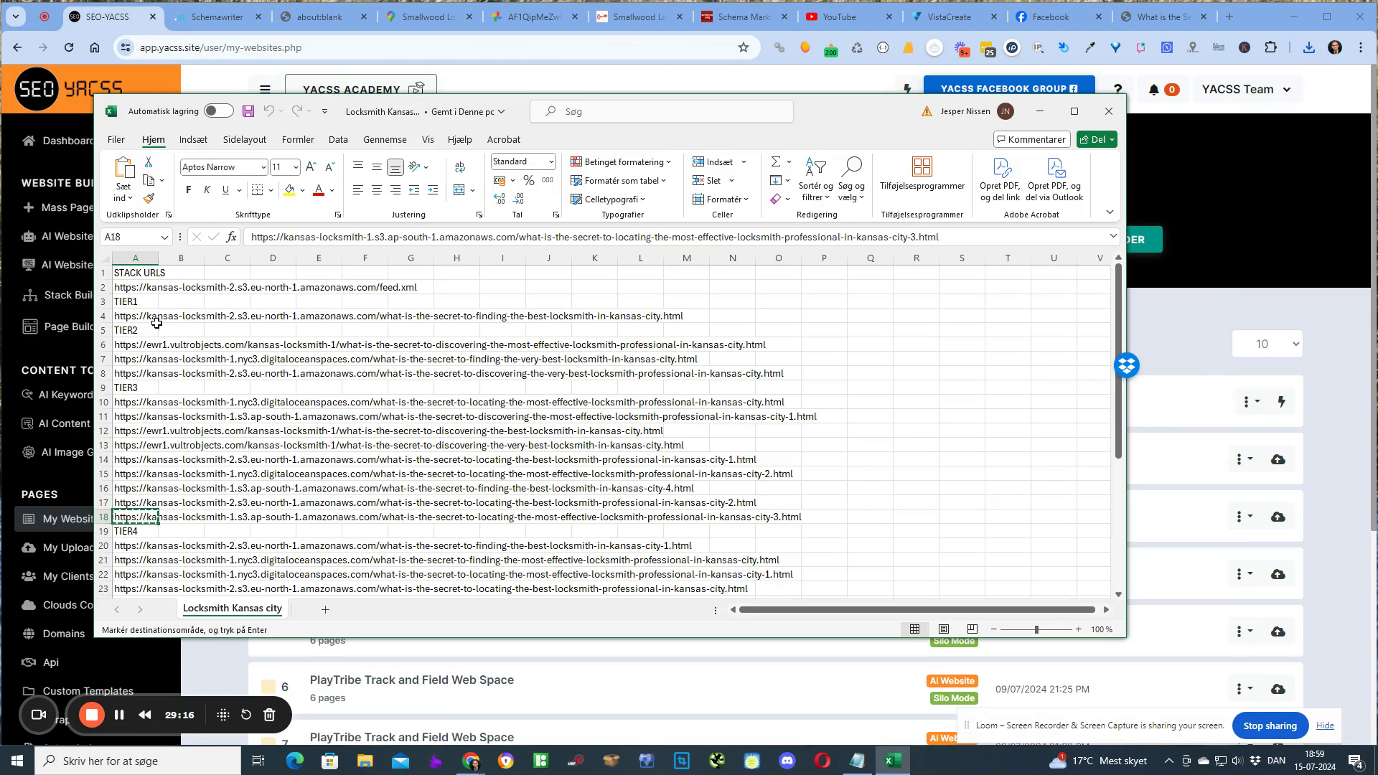
pyautogui.click(125, 317)
pyautogui.hotkey('ctrl', 'c')
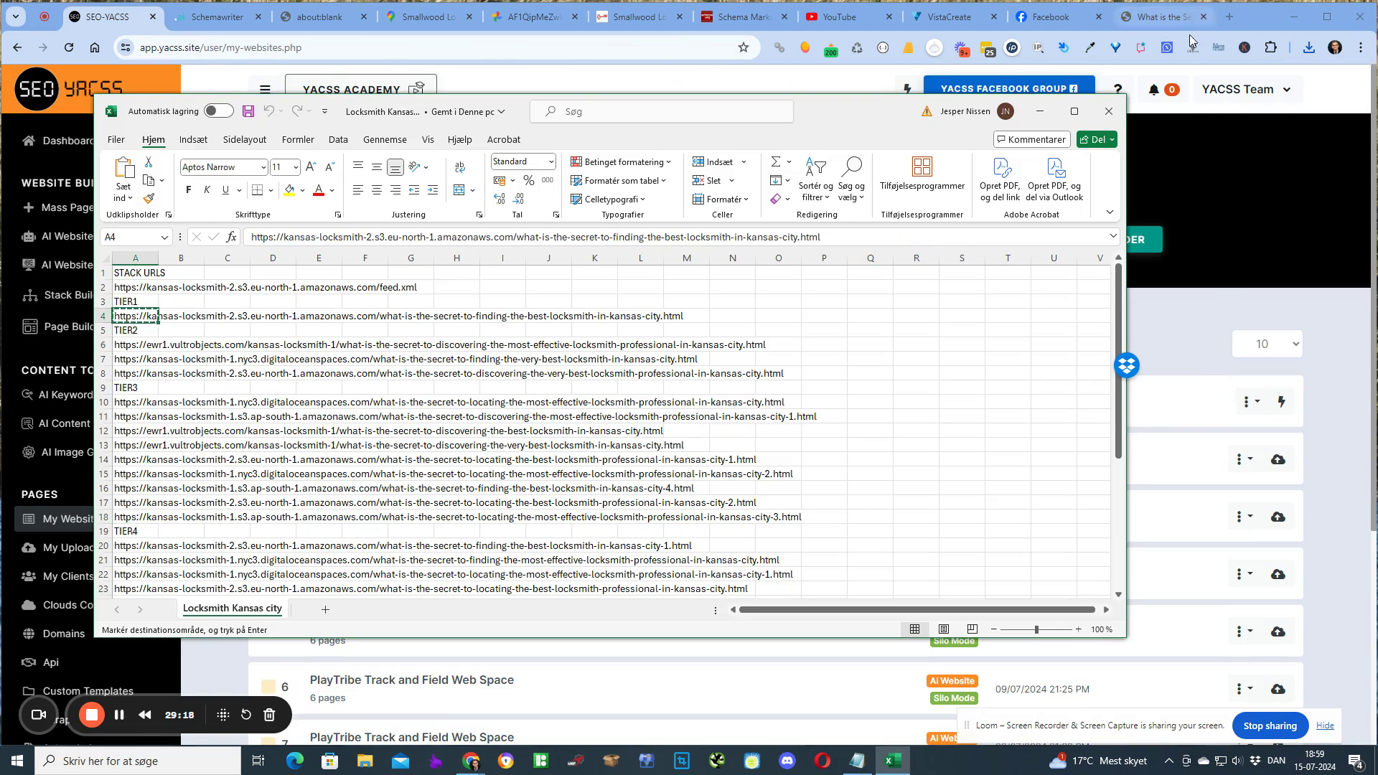
pyautogui.click(1230, 19)
pyautogui.hotkey('ctrl', 'v')
pyautogui.press('Return')
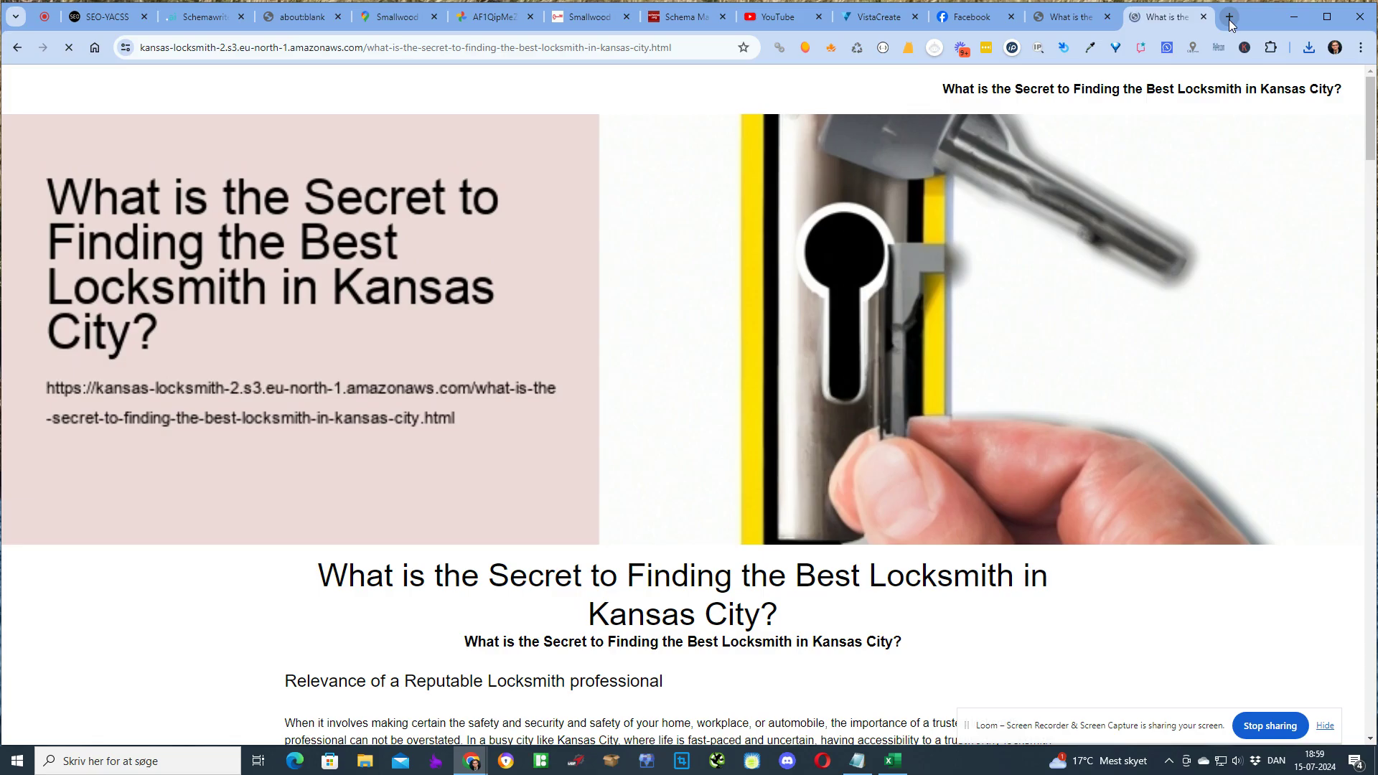
pyautogui.scroll(-6, 1125, 294)
pyautogui.scroll(-20, 1125, 283)
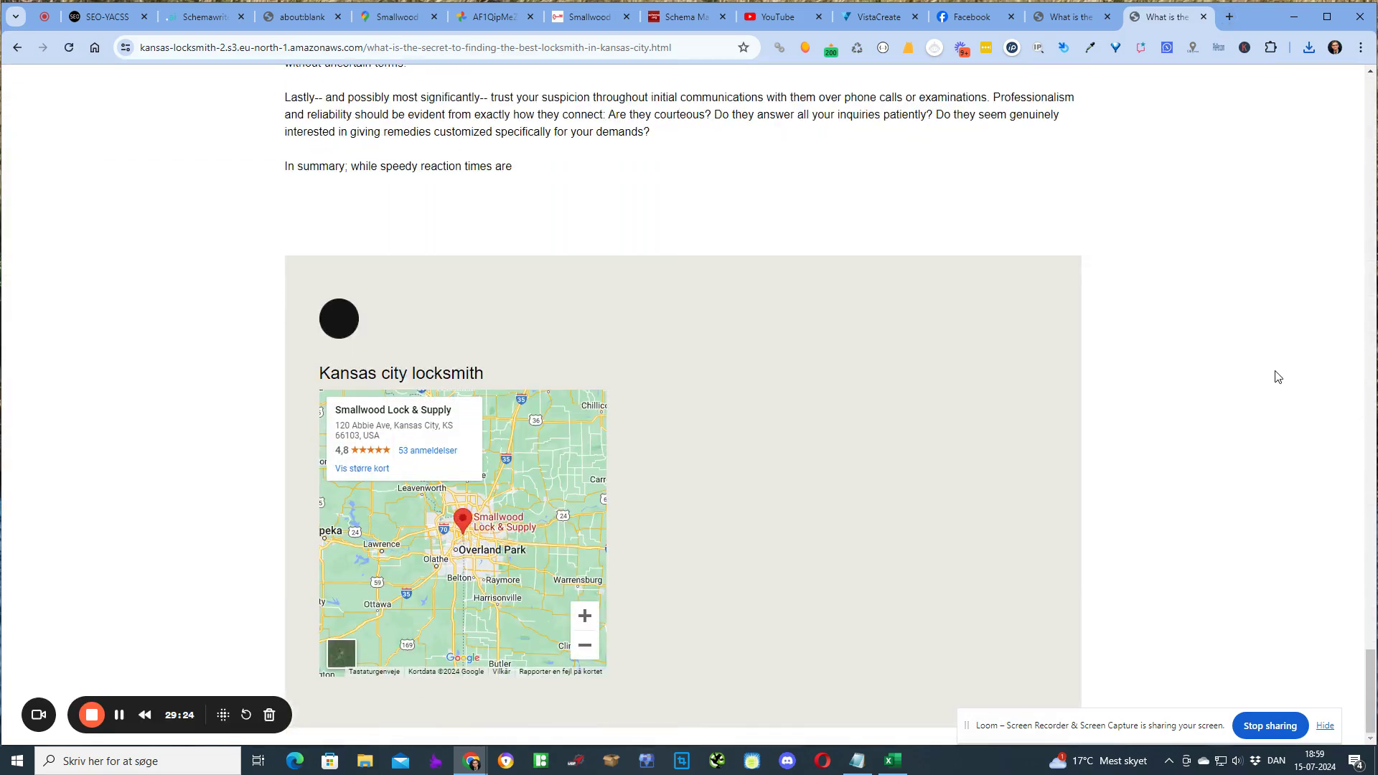
# Step: Set a new stack's special content in SEO-YACSS to one column and try the subpage placement option
pyautogui.click(109, 21)
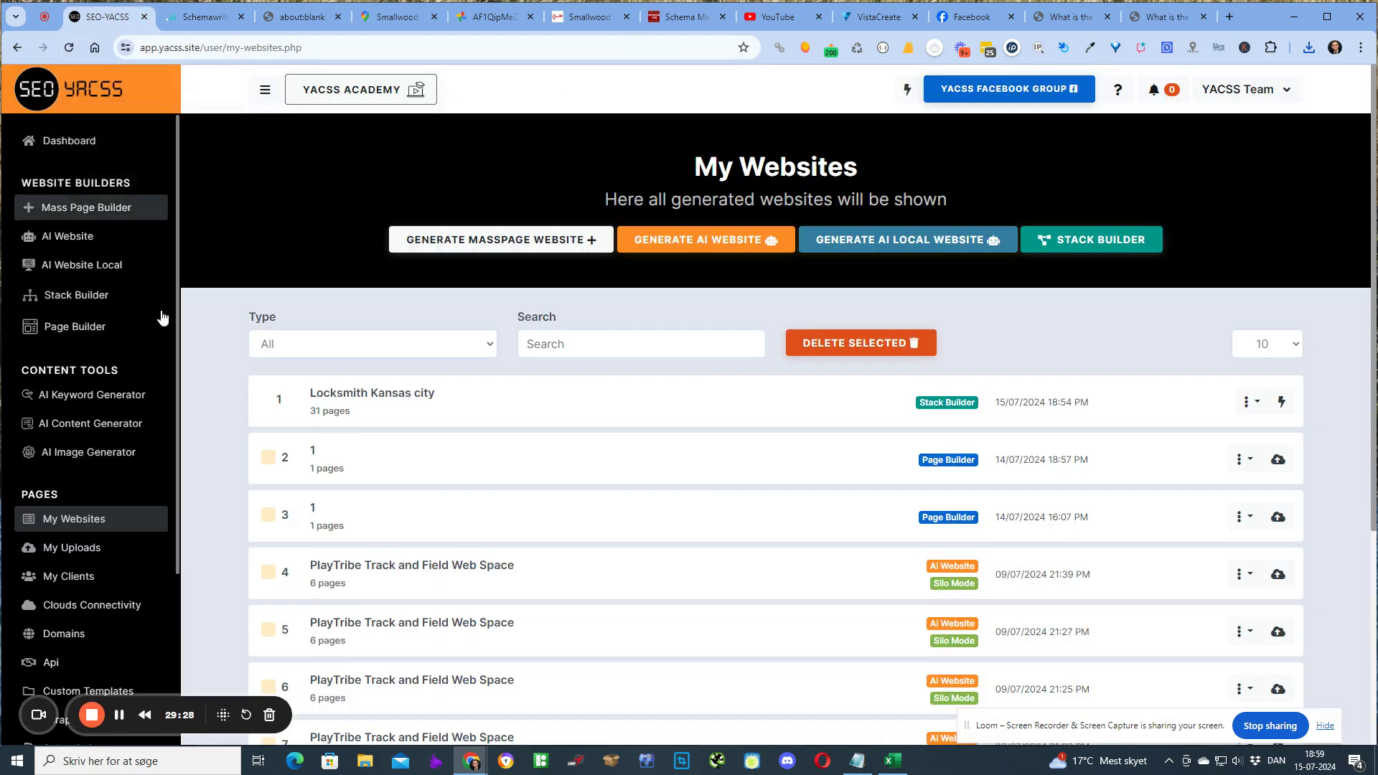
pyautogui.click(81, 298)
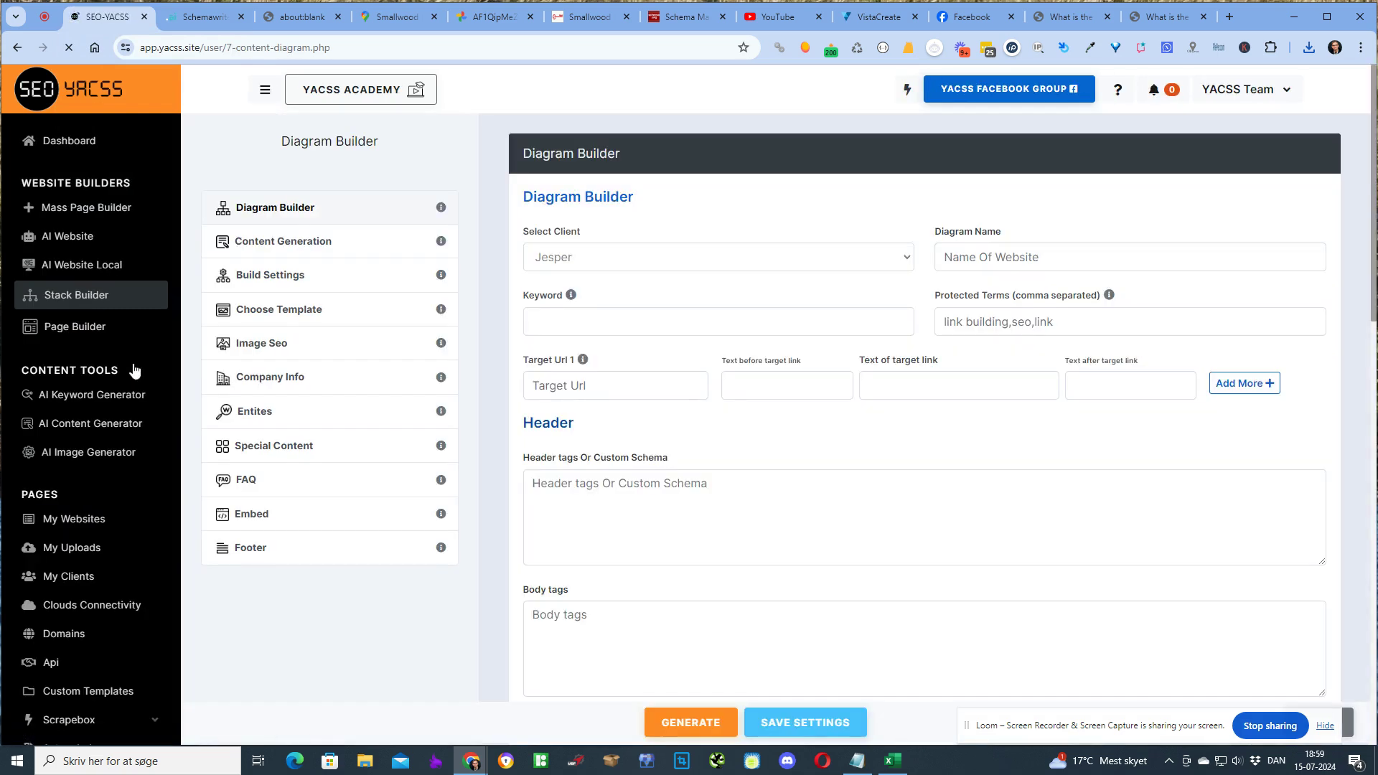
pyautogui.click(301, 447)
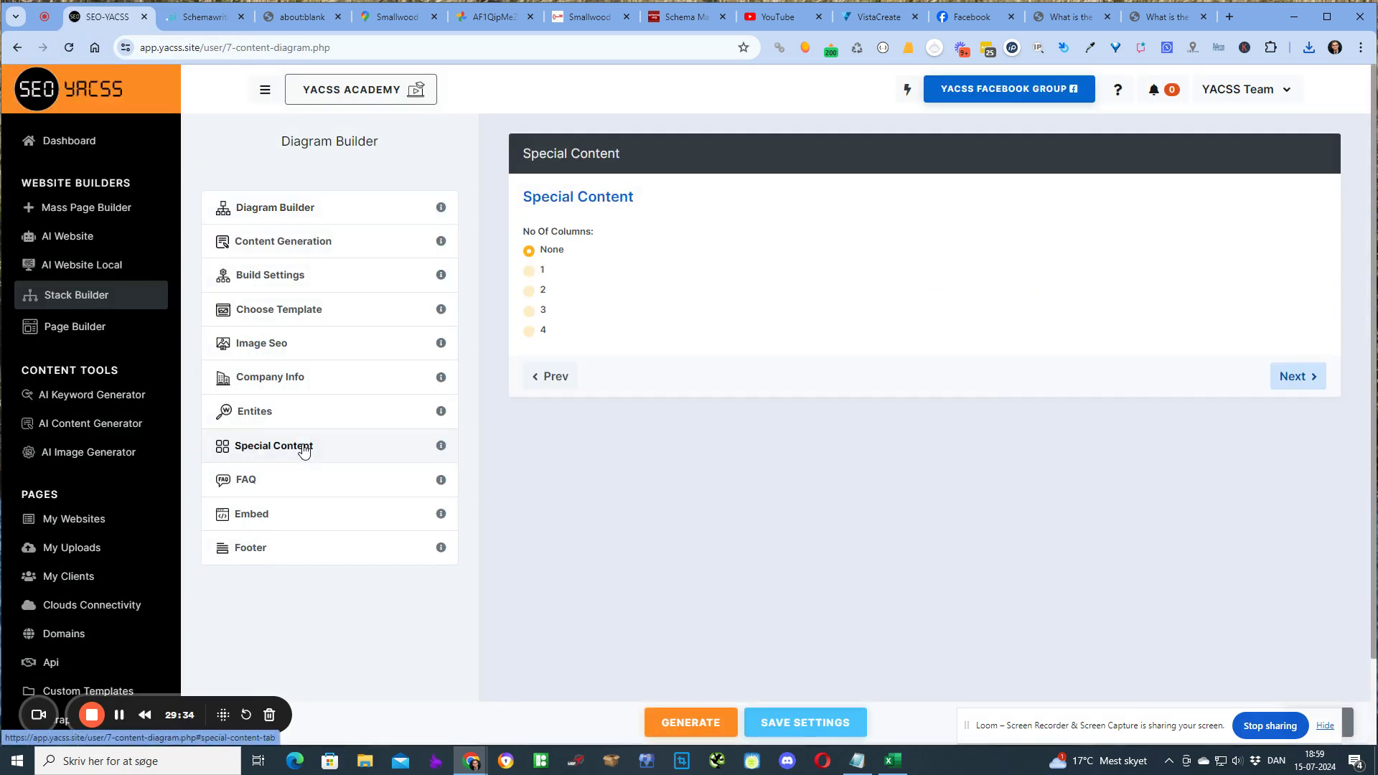
pyautogui.click(529, 272)
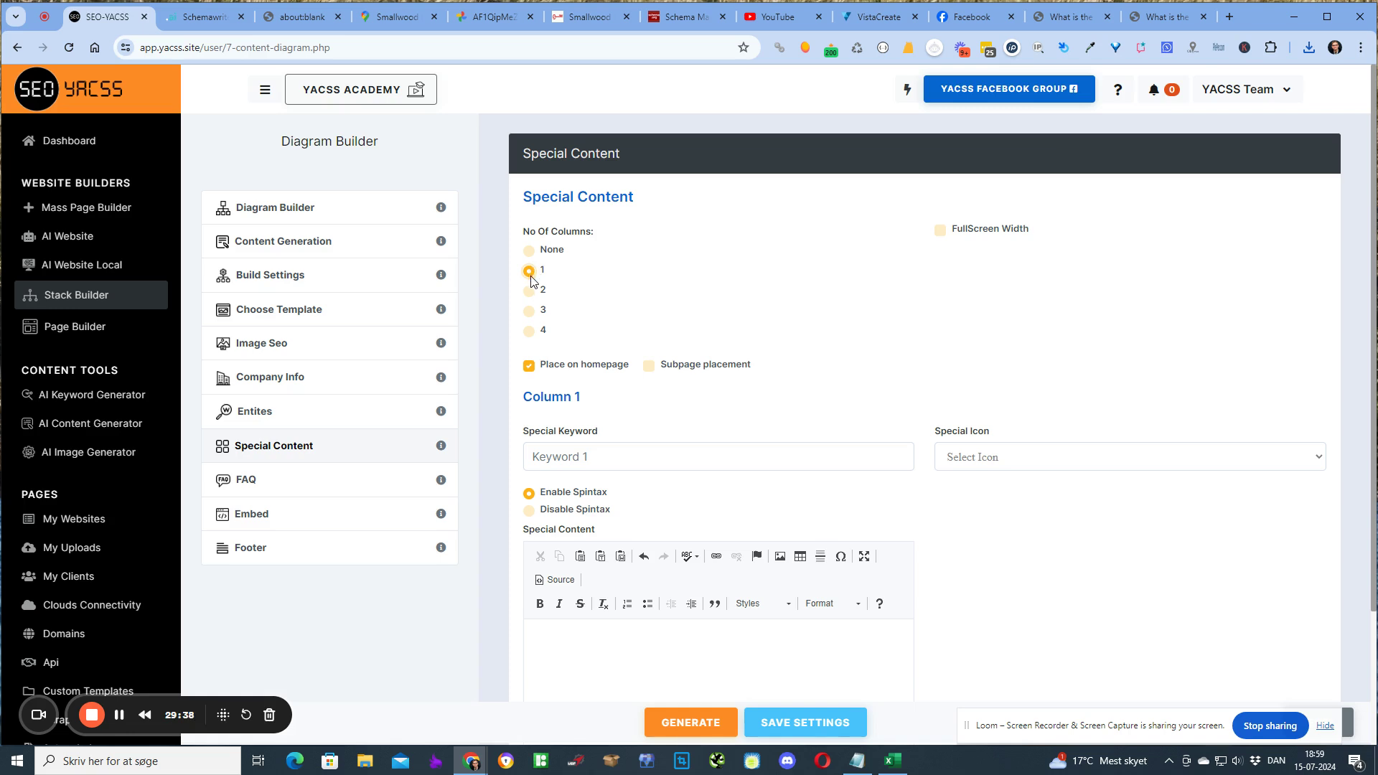
pyautogui.click(650, 367)
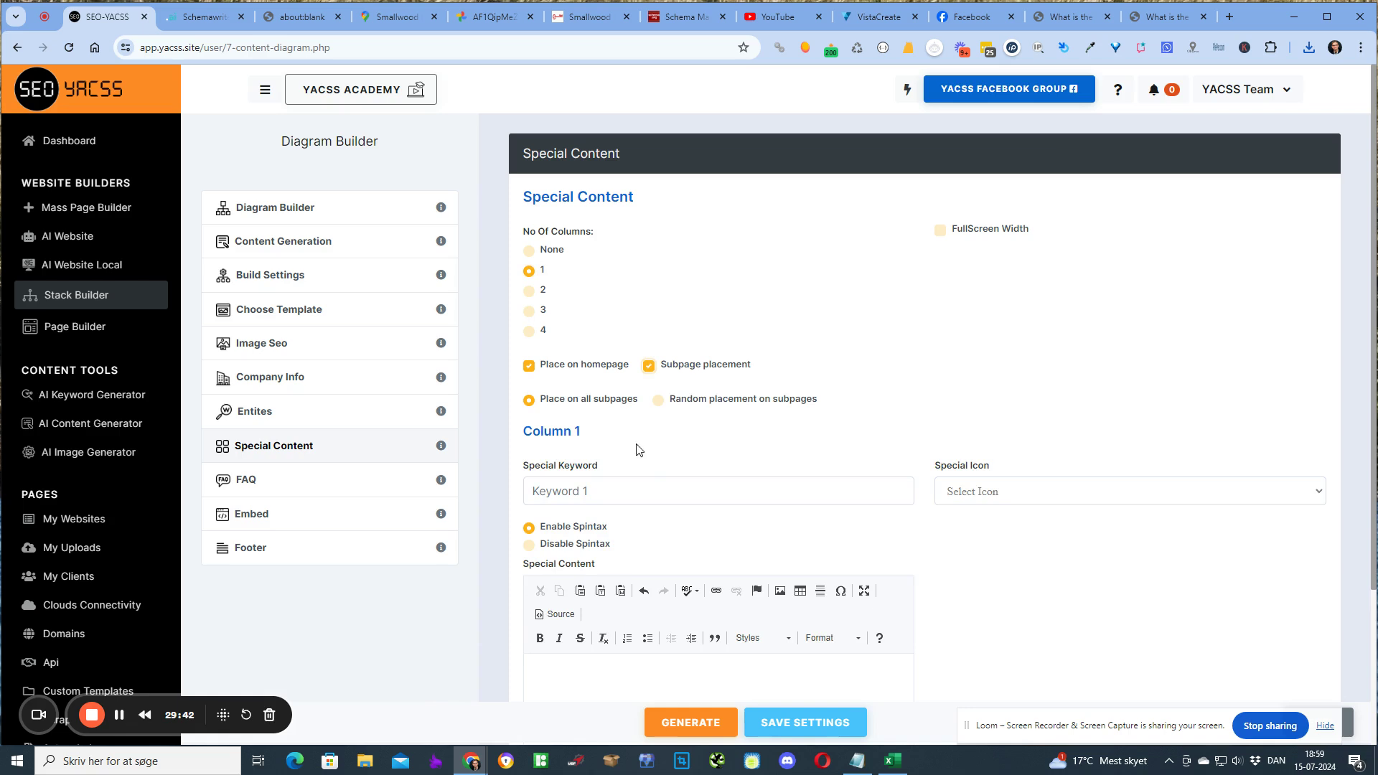
pyautogui.click(649, 368)
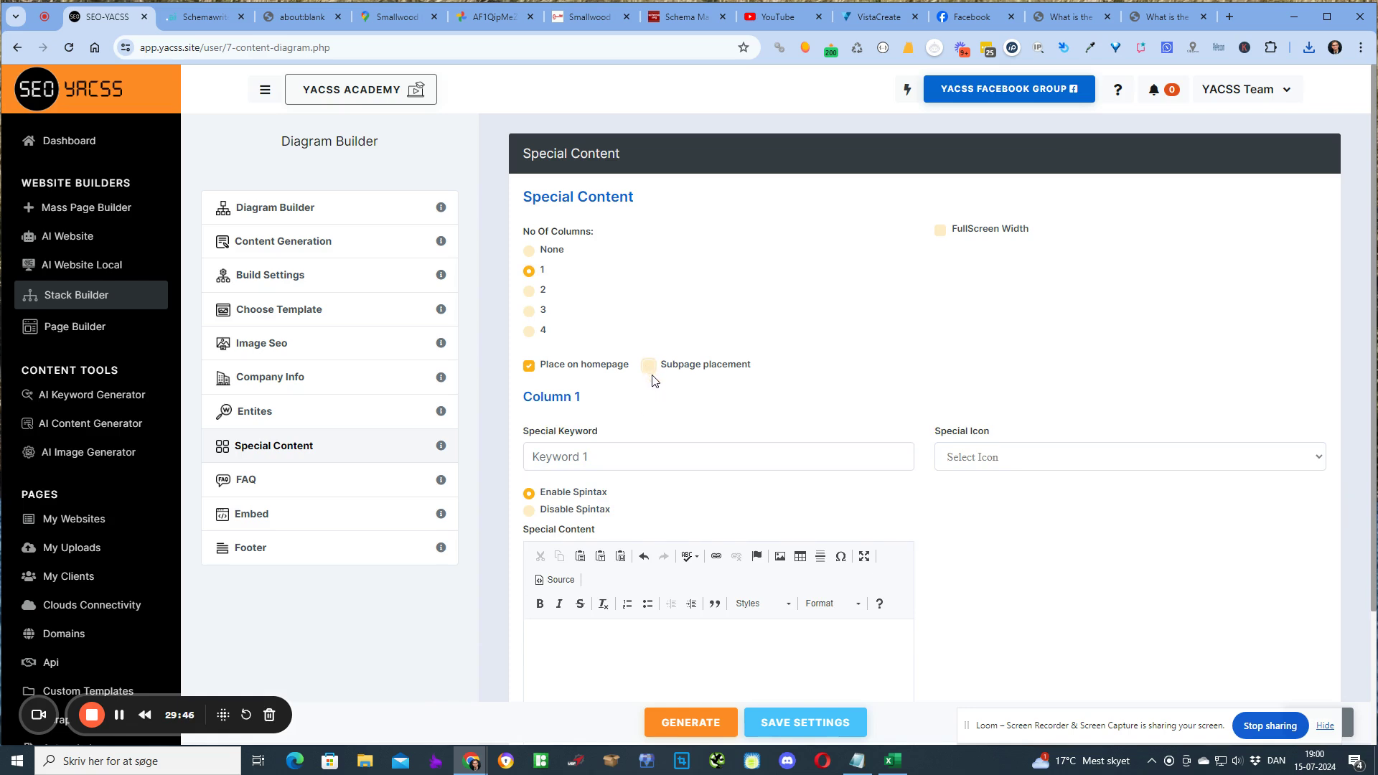
# Step: Check the Tier 2 page URLs in the Excel list and enable subpage placement for the special content in SEO-YACSS
pyautogui.hotkey('alt', 'Tab')
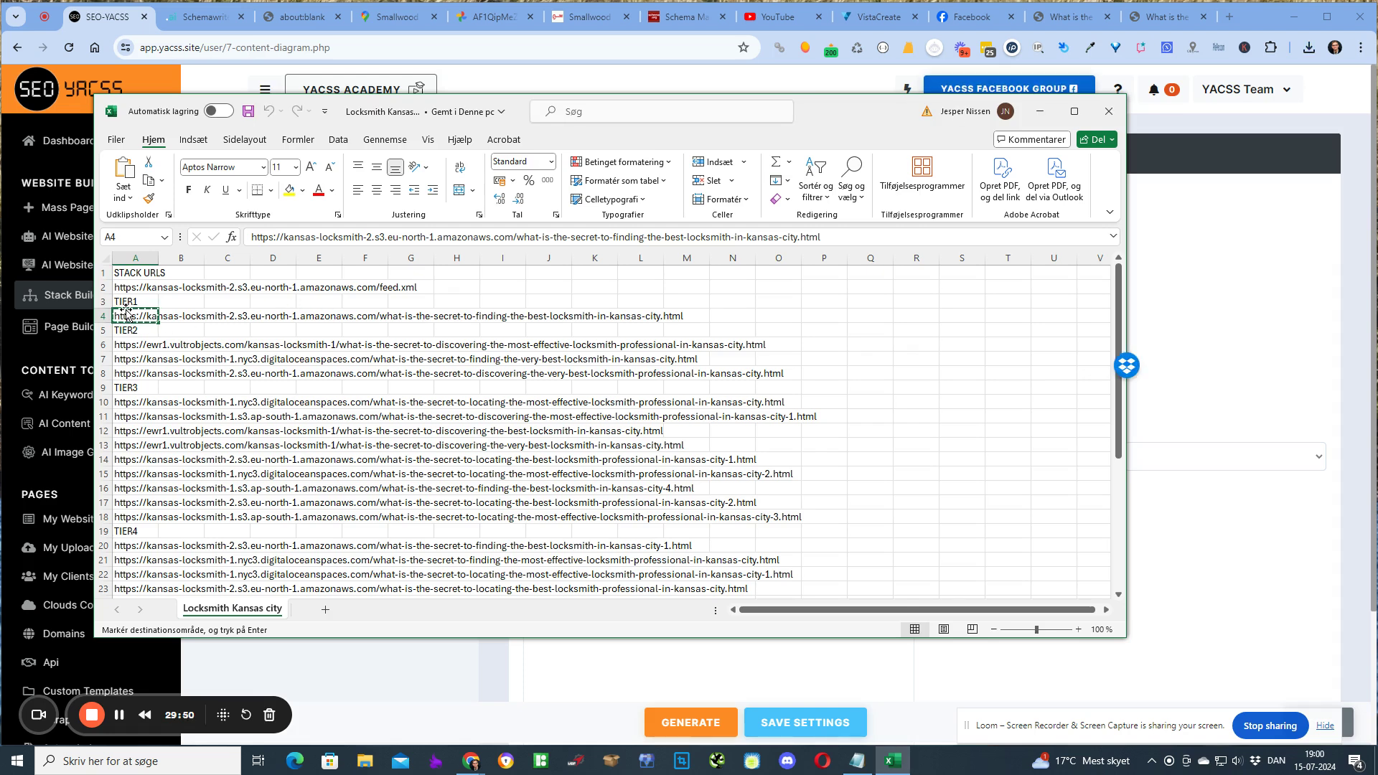
pyautogui.click(128, 360)
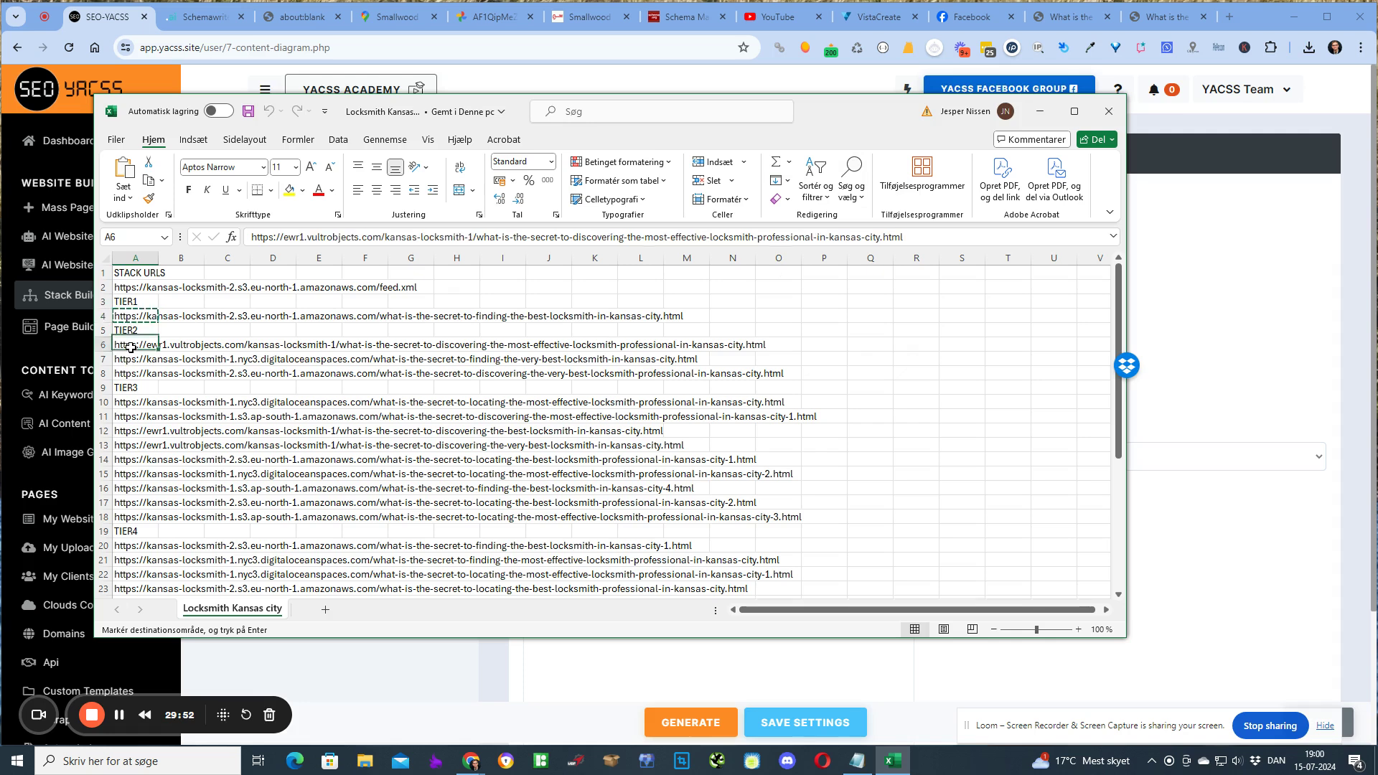
pyautogui.moveTo(127, 360); pyautogui.dragTo(129, 372)
pyautogui.click(130, 372)
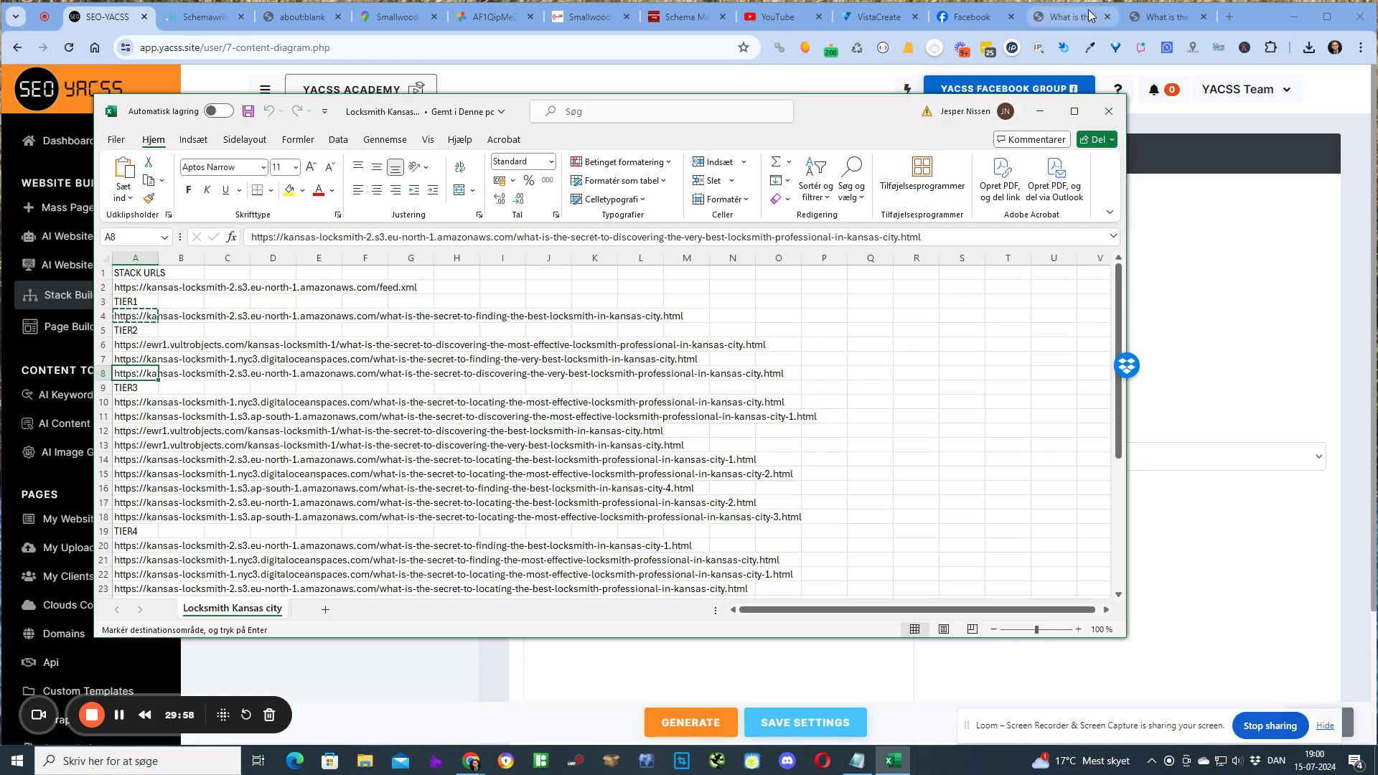
pyautogui.click(1184, 184)
pyautogui.click(649, 367)
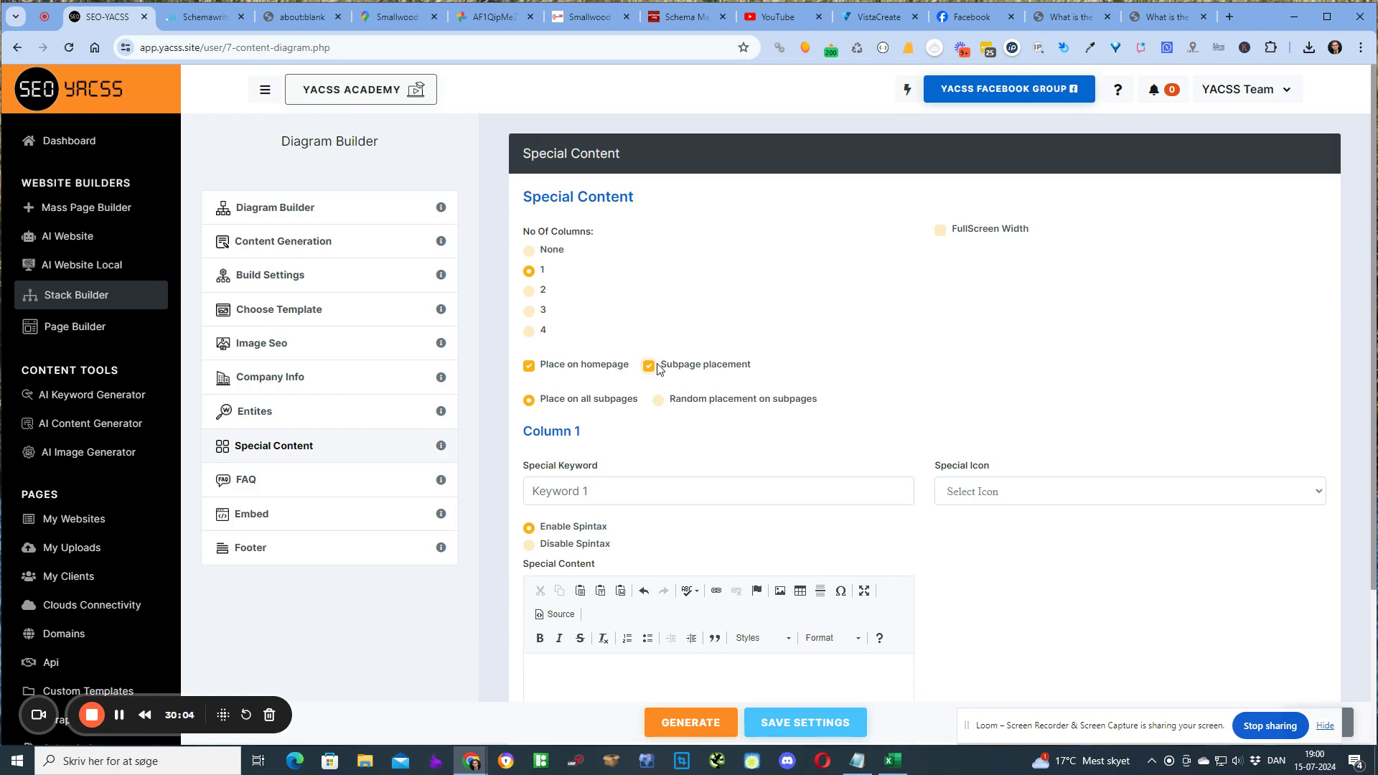
# Step: Toggle the new stack's subpage placement for special content off and on to compare the placement options
pyautogui.doubleClick(657, 367)
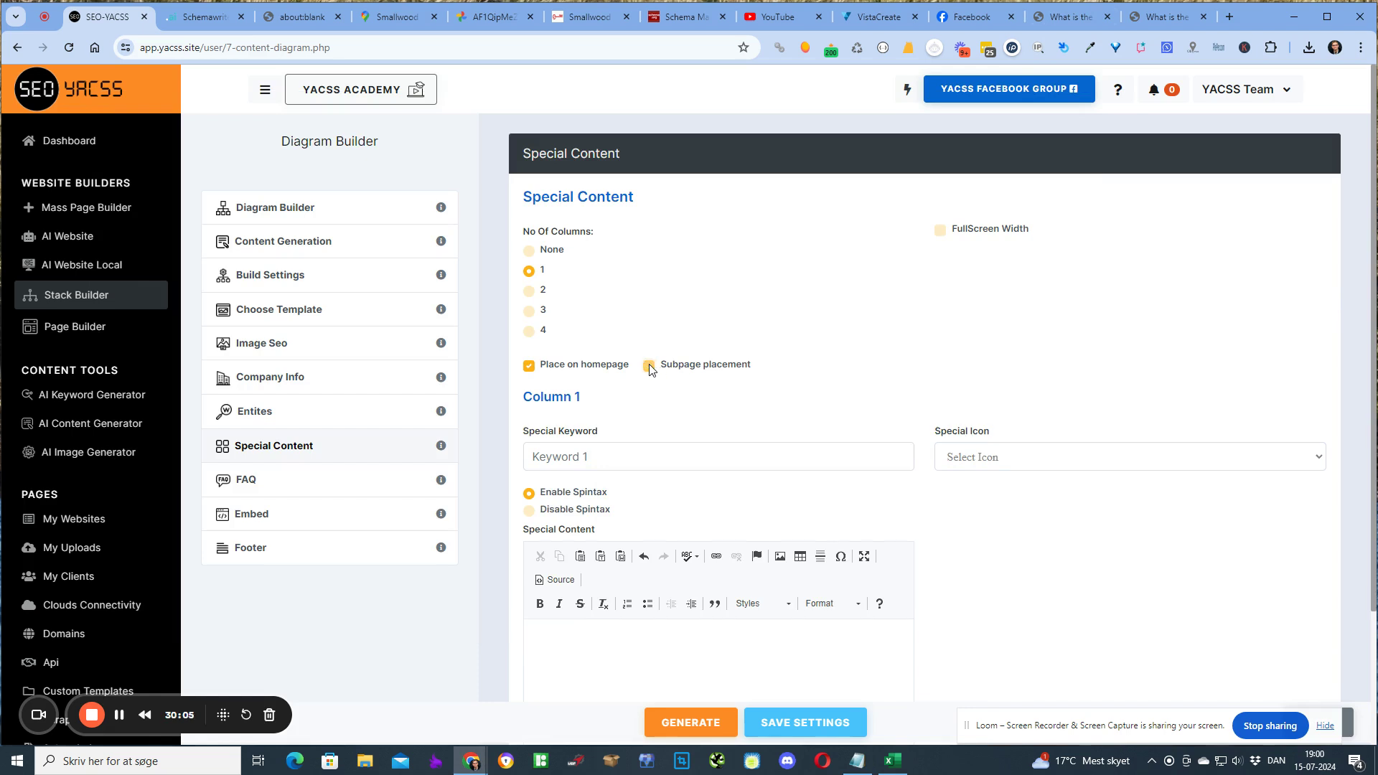
pyautogui.click(866, 355)
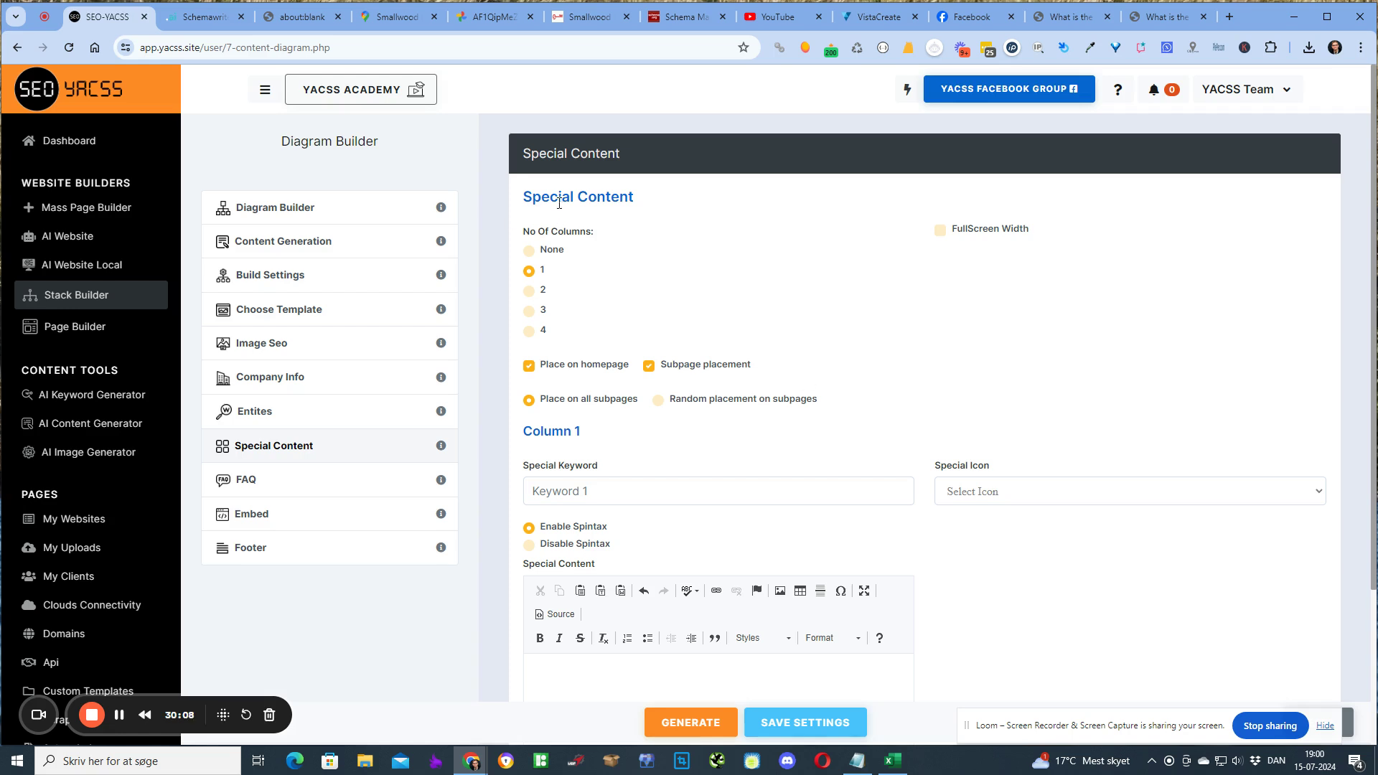
pyautogui.moveTo(528, 195); pyautogui.dragTo(644, 199)
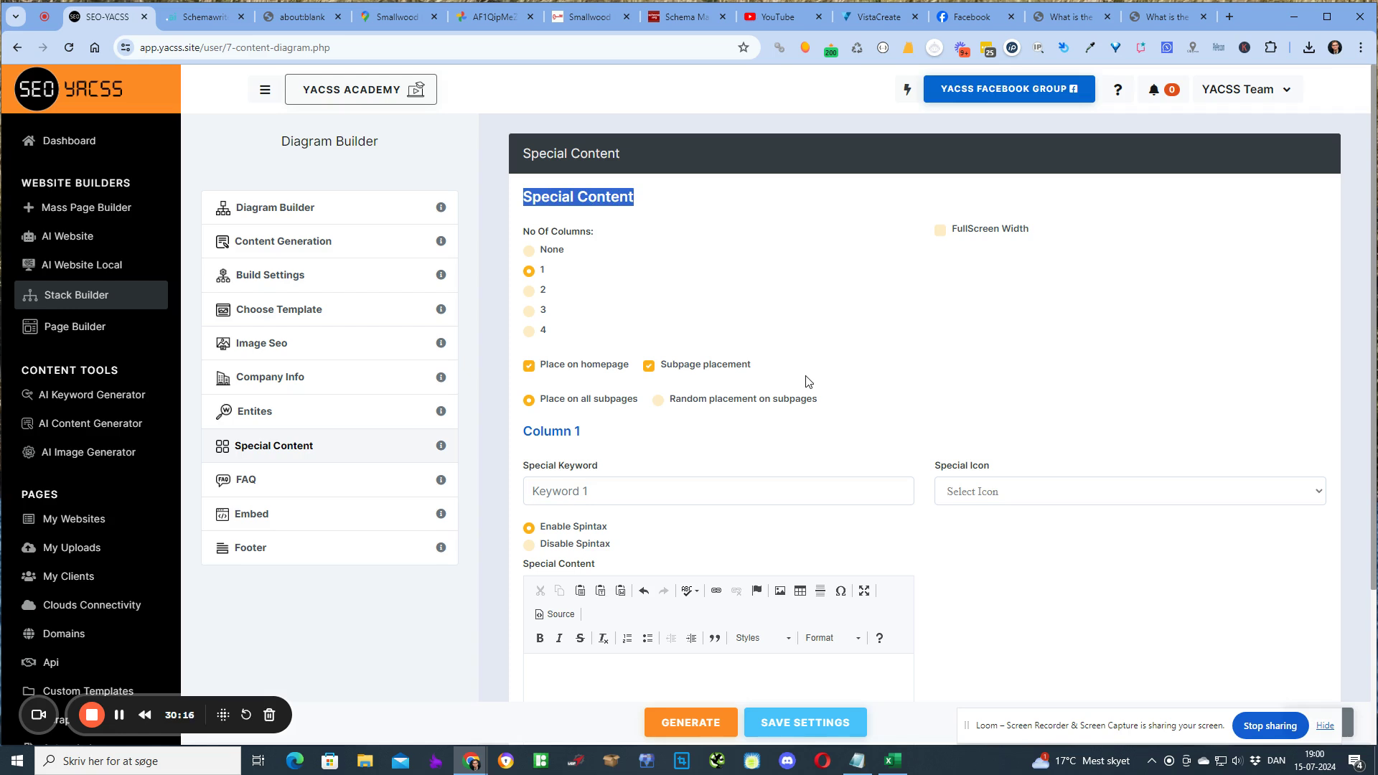
pyautogui.click(695, 221)
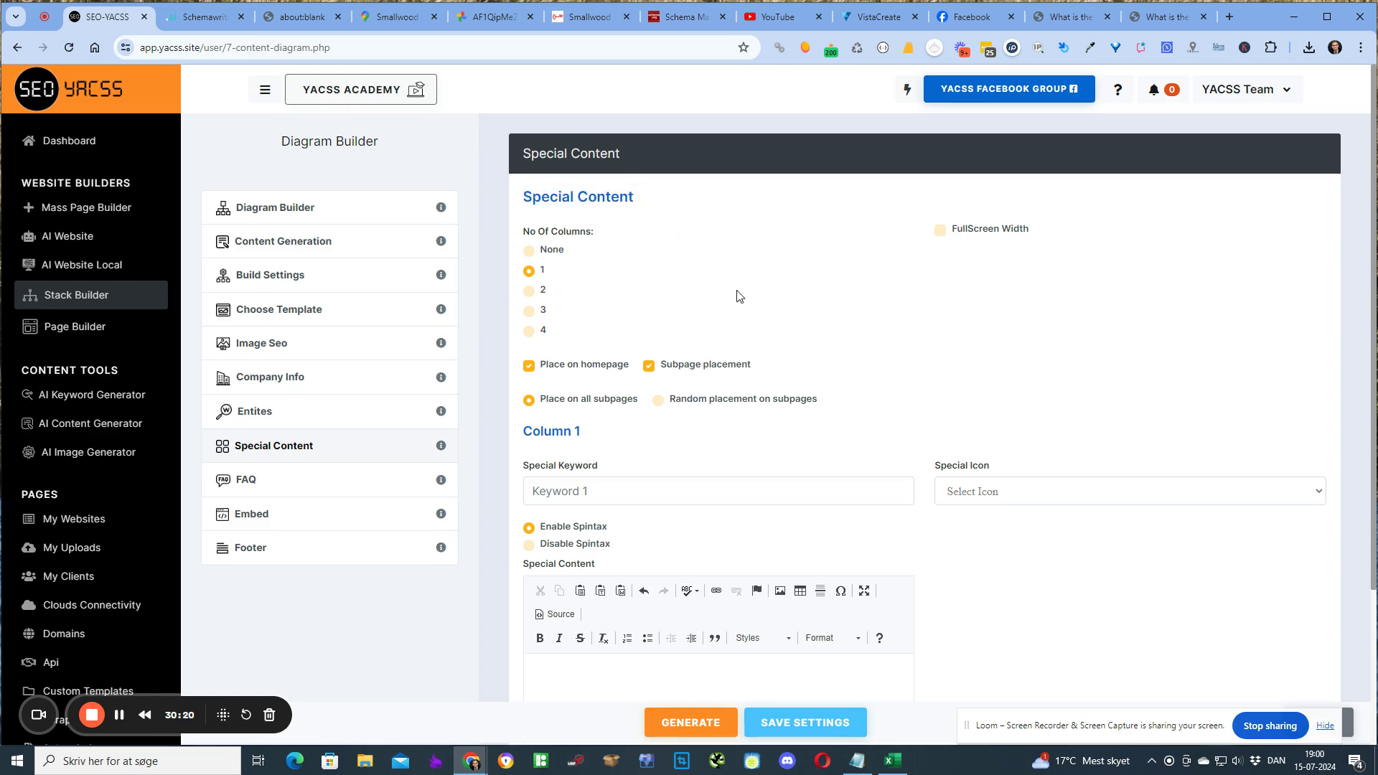
pyautogui.doubleClick(650, 366)
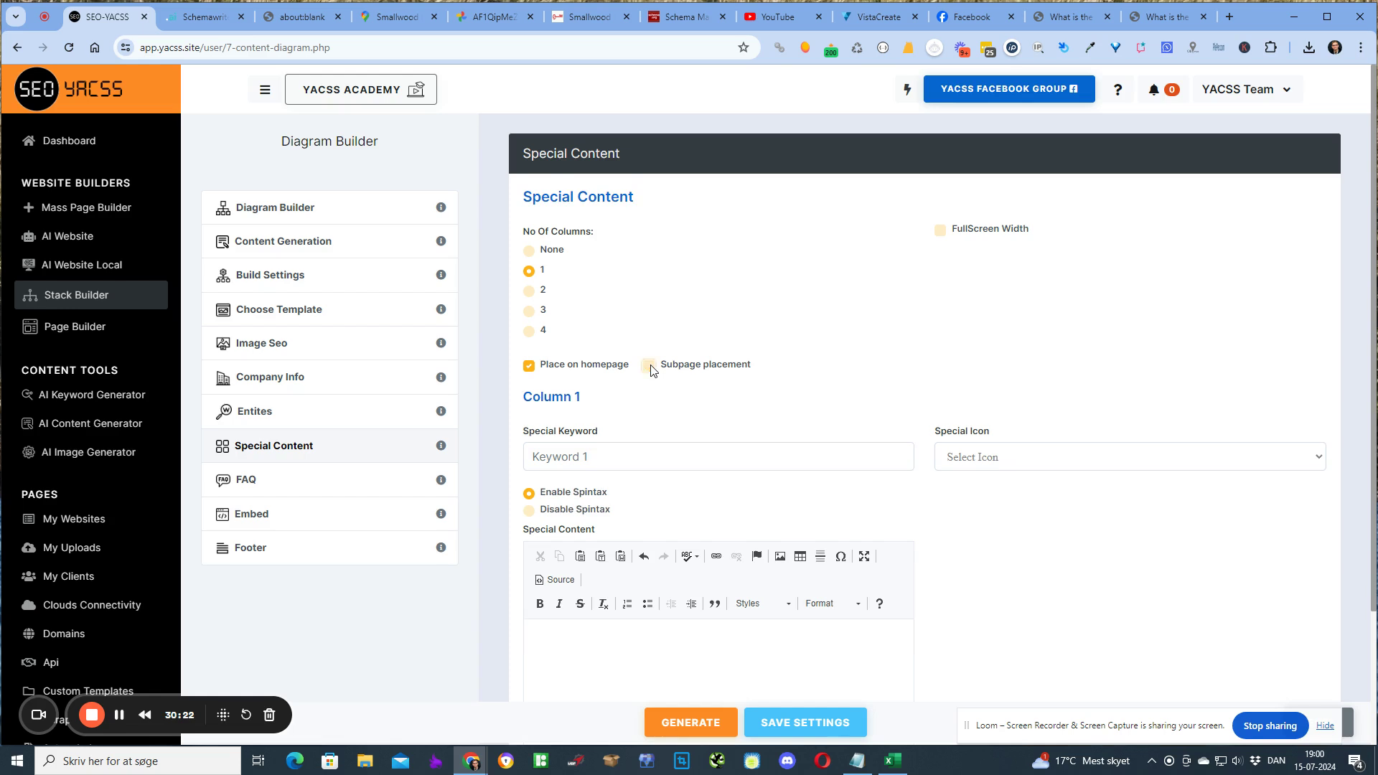
pyautogui.doubleClick(888, 357)
pyautogui.click(889, 363)
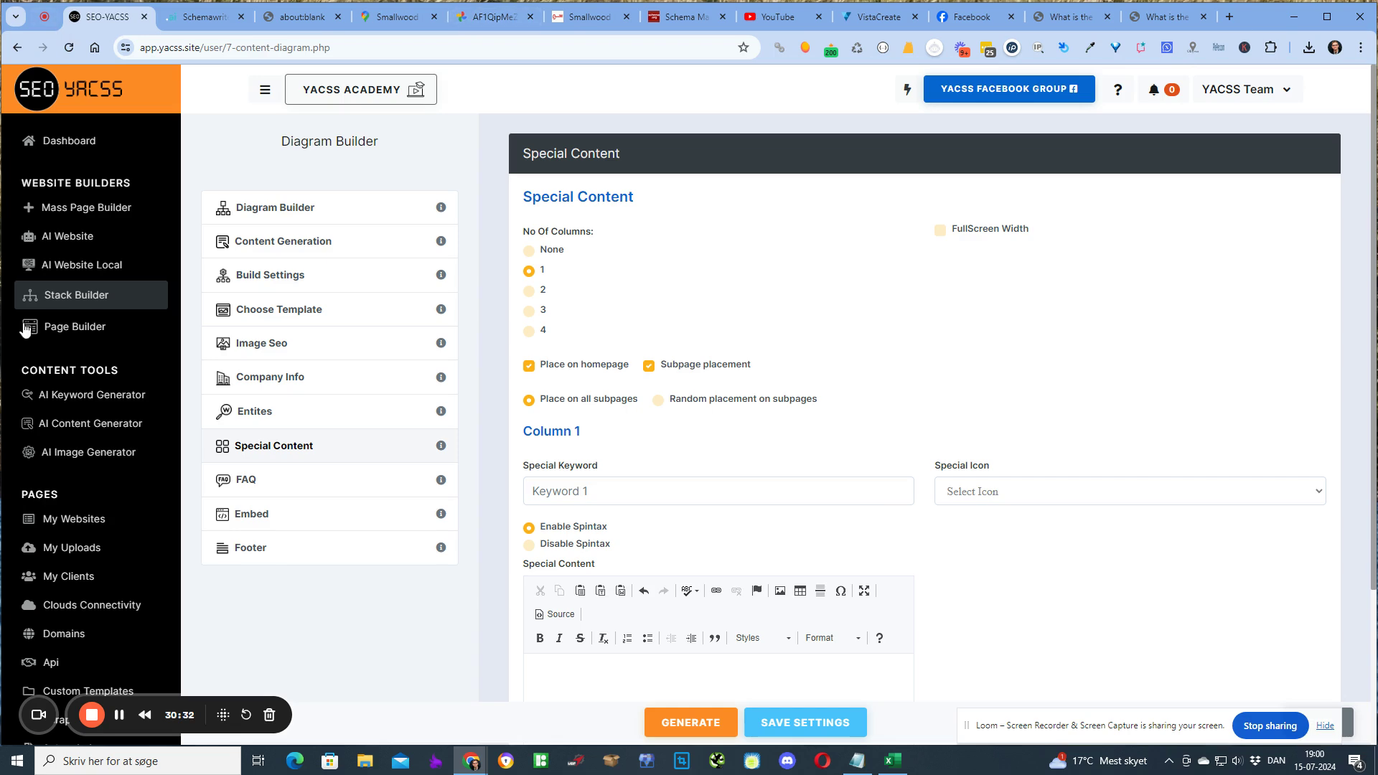
# Step: Clone the Locksmith Kansas city stack from the generated websites and check the clone's cloud and tier settings
pyautogui.click(72, 519)
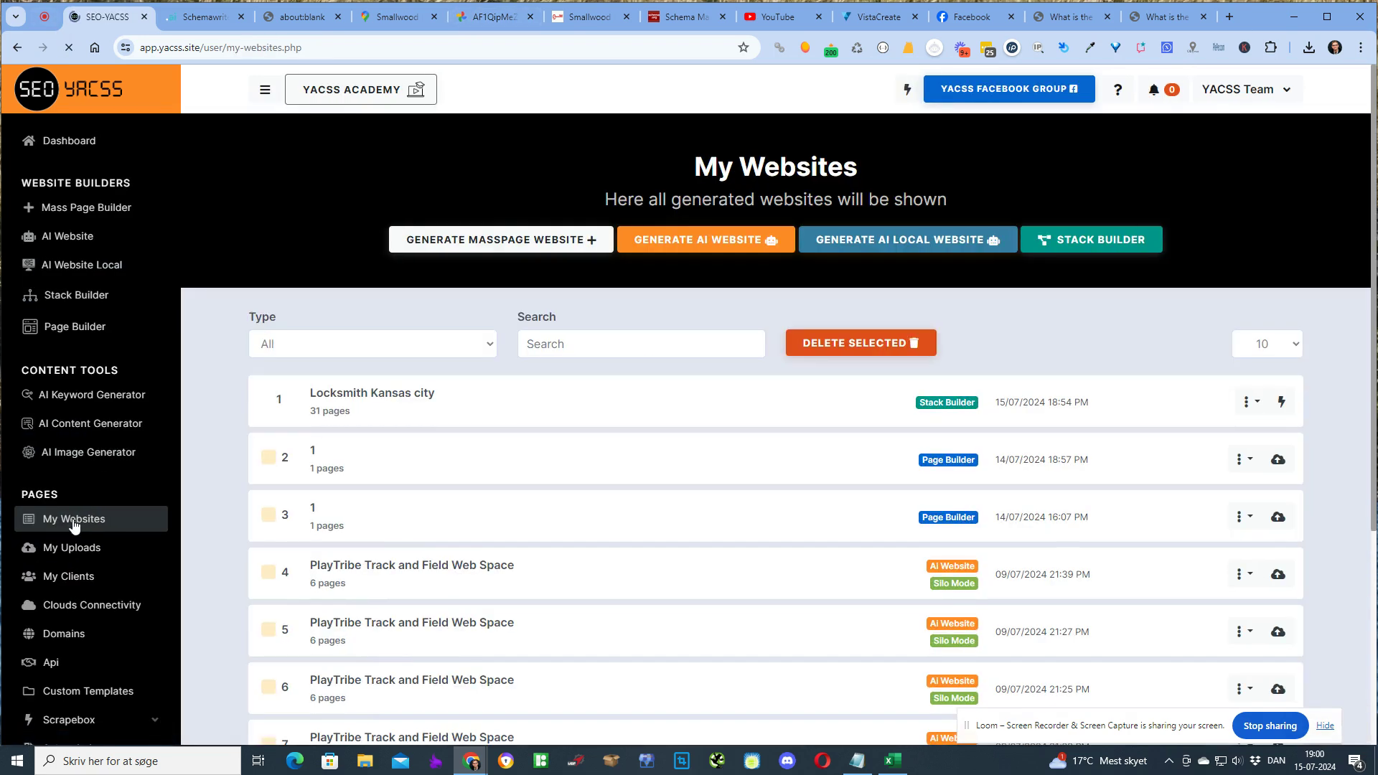
pyautogui.click(1249, 407)
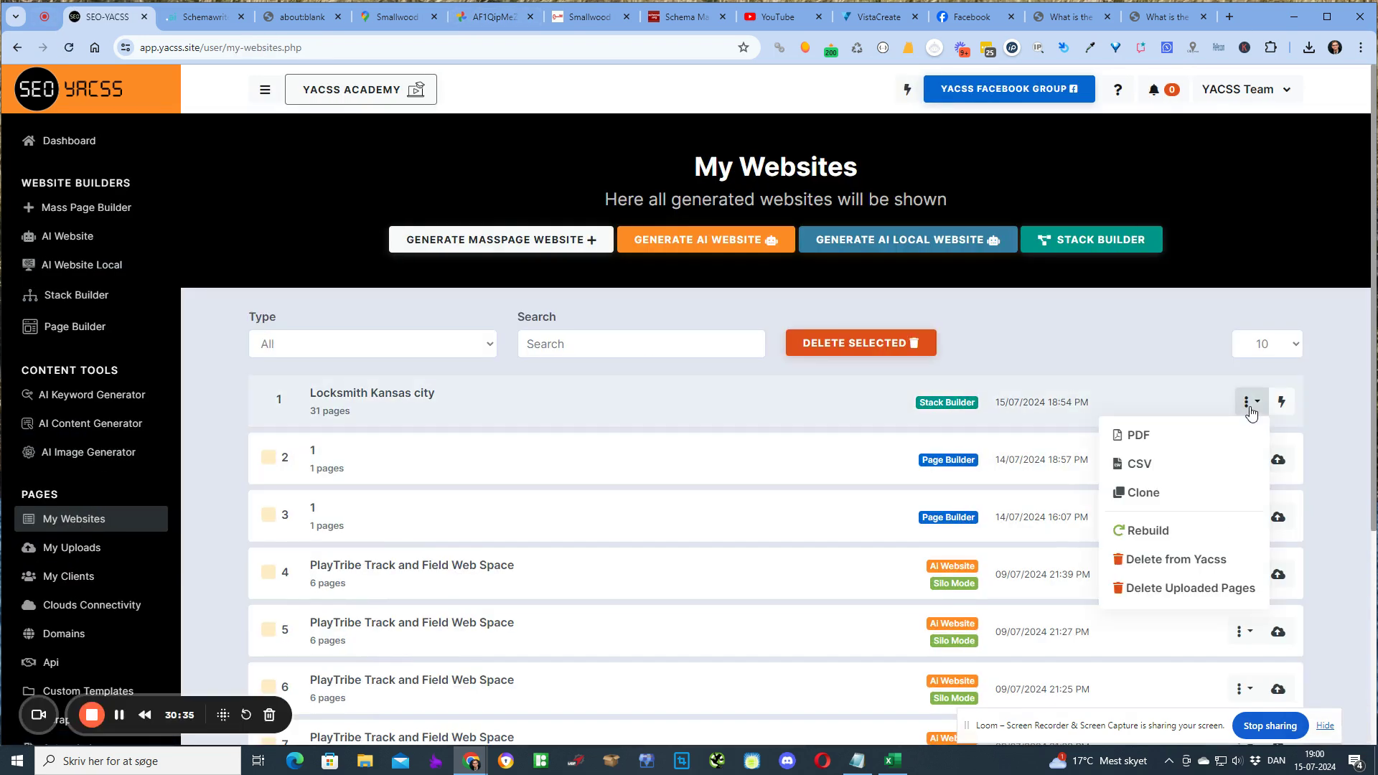
pyautogui.click(1148, 493)
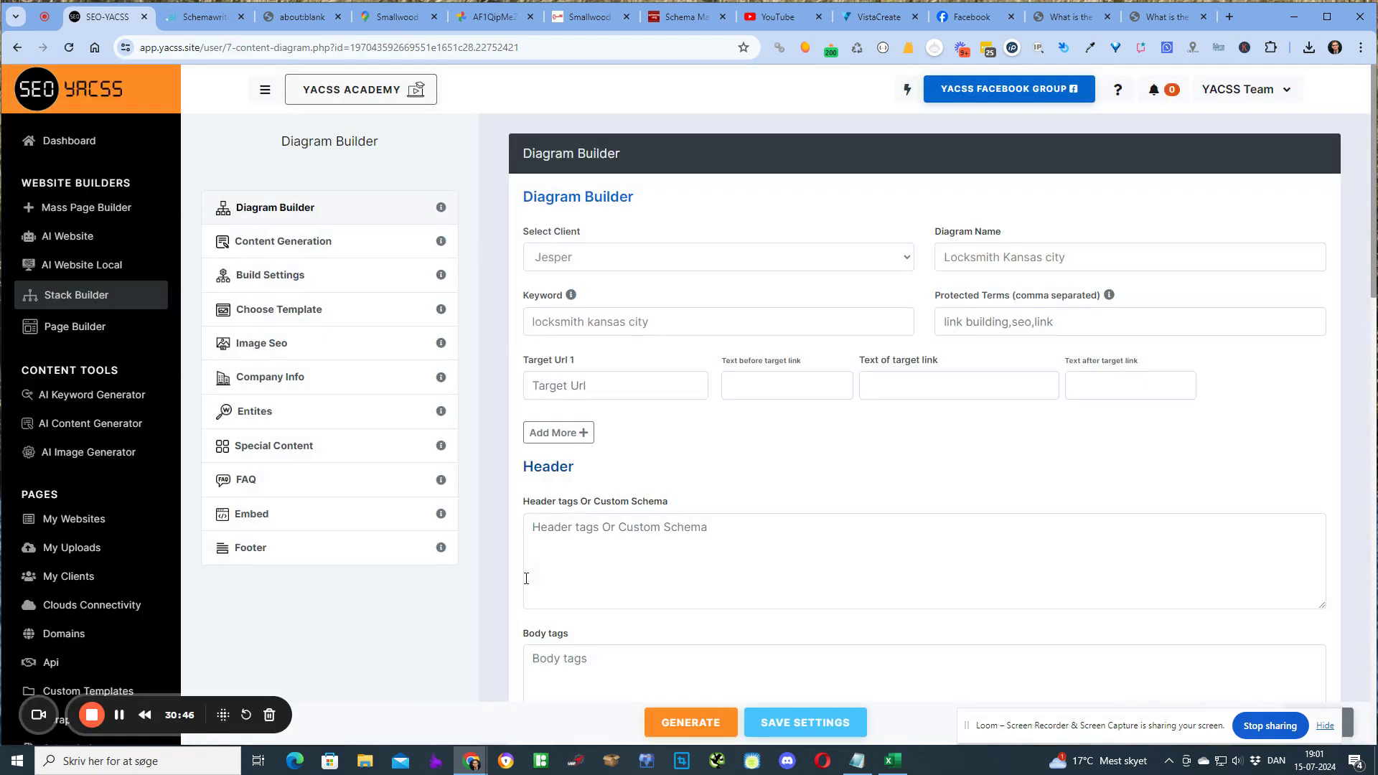
pyautogui.scroll(-7, 526, 579)
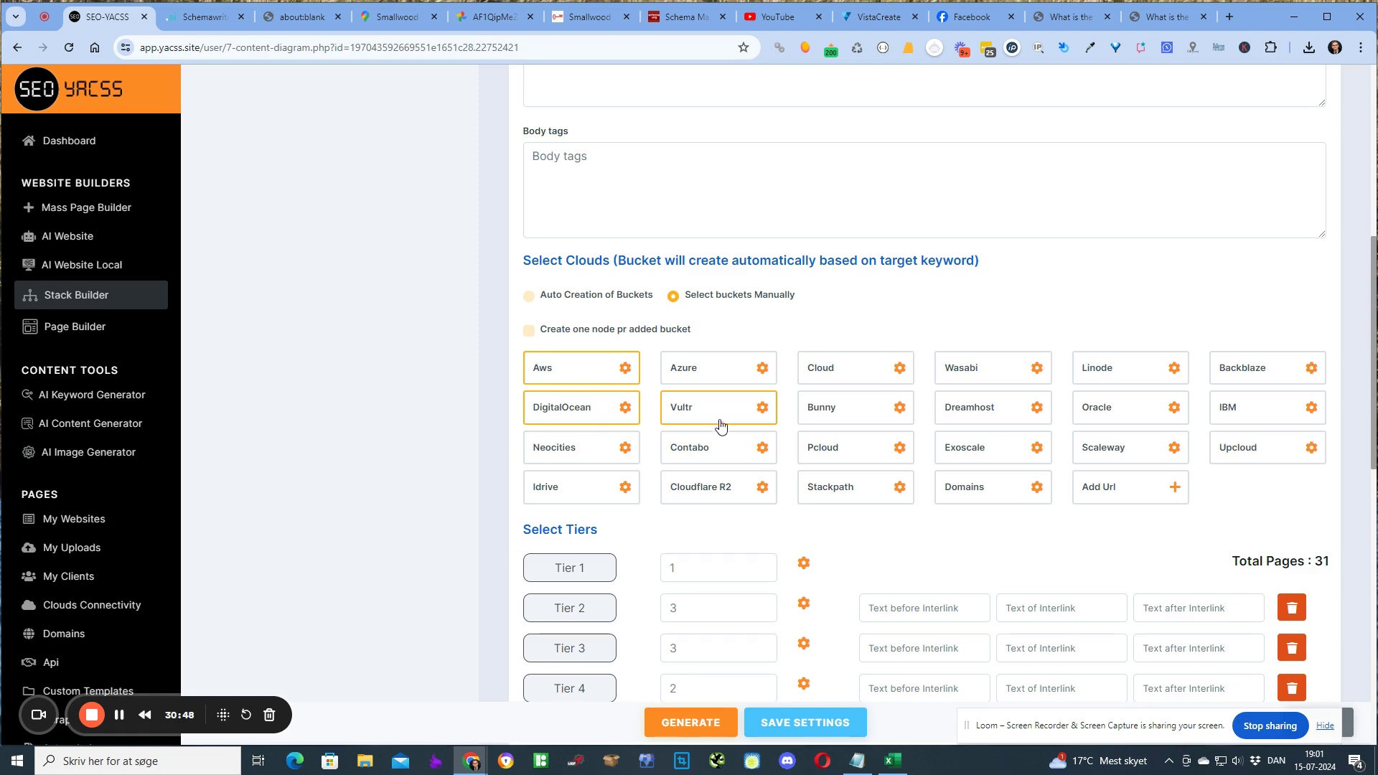
pyautogui.scroll(7, 471, 539)
# Step: Enable placement on all subpages for the cloned stack's special content and generate the stack
pyautogui.click(308, 458)
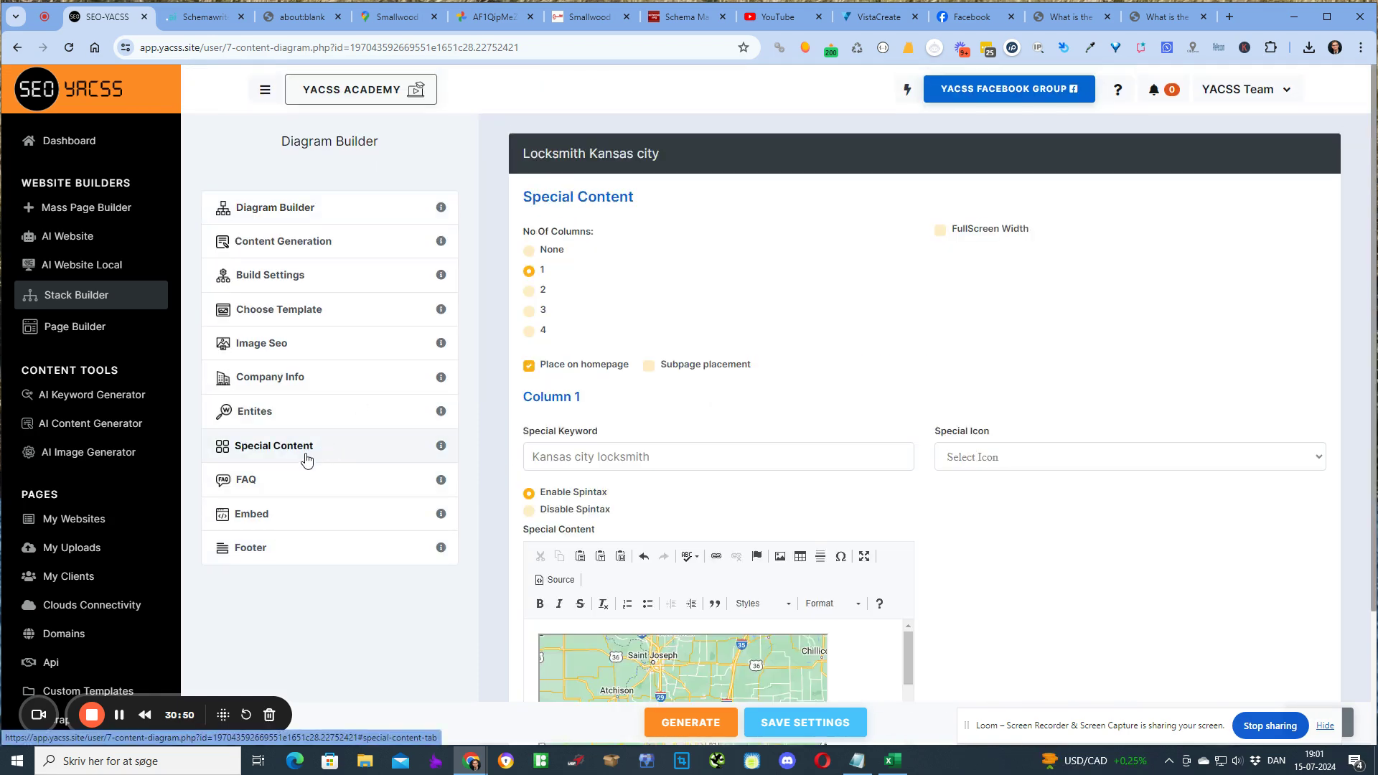
pyautogui.click(649, 366)
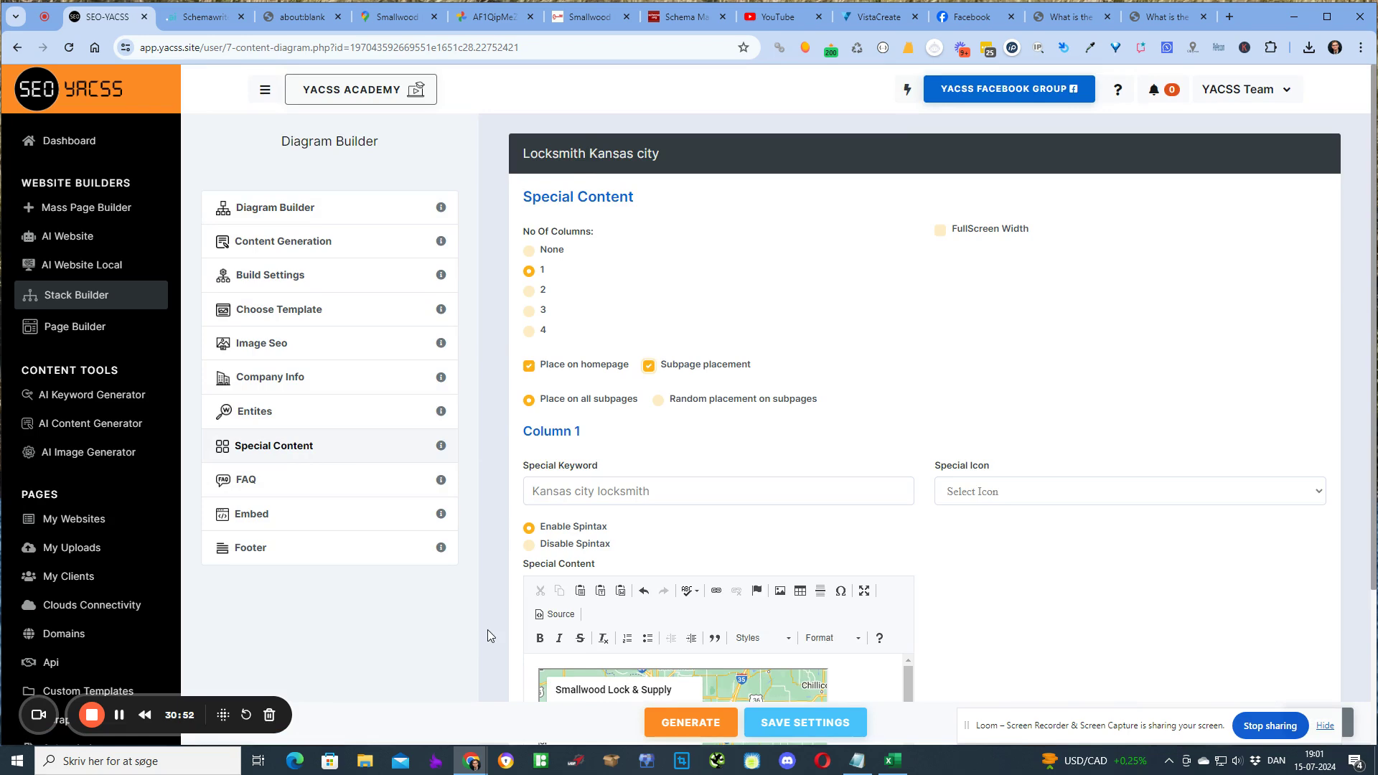
pyautogui.click(691, 723)
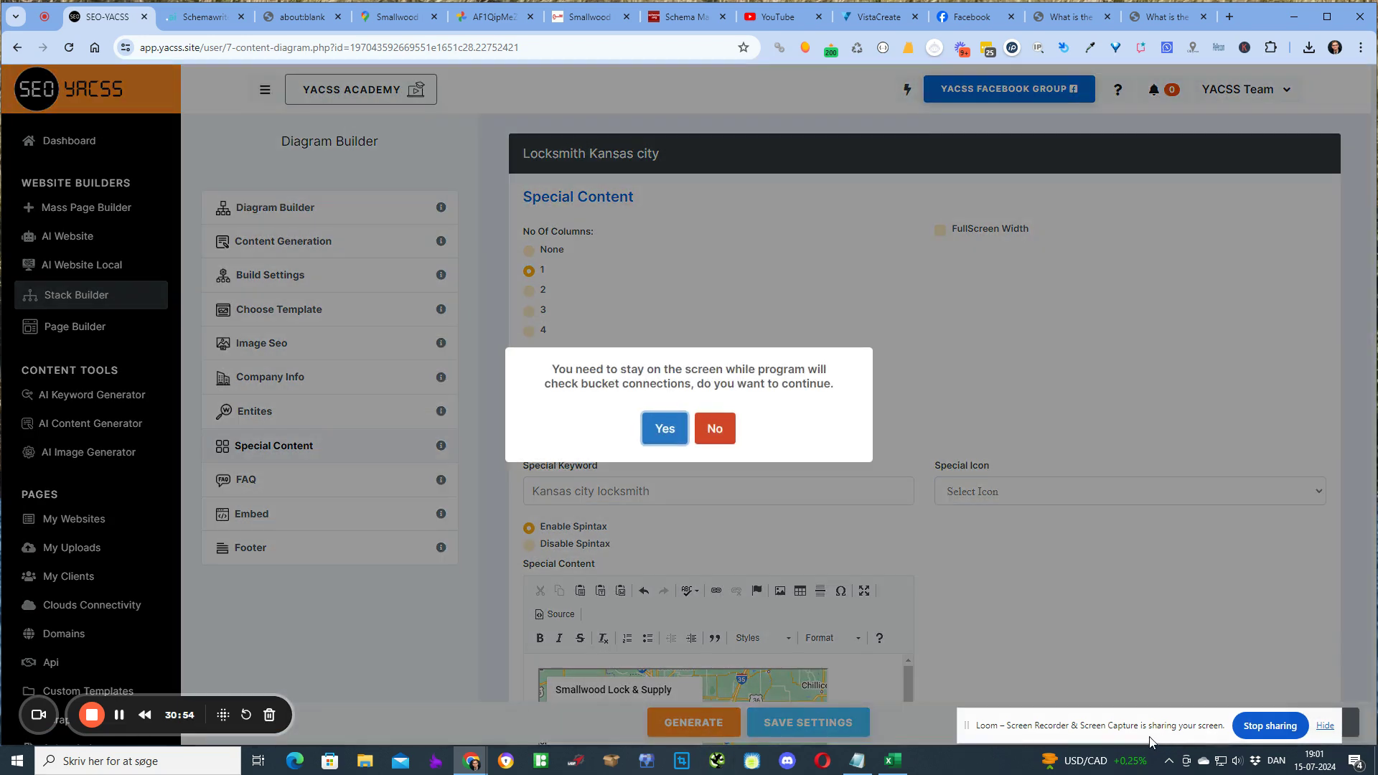
pyautogui.click(655, 441)
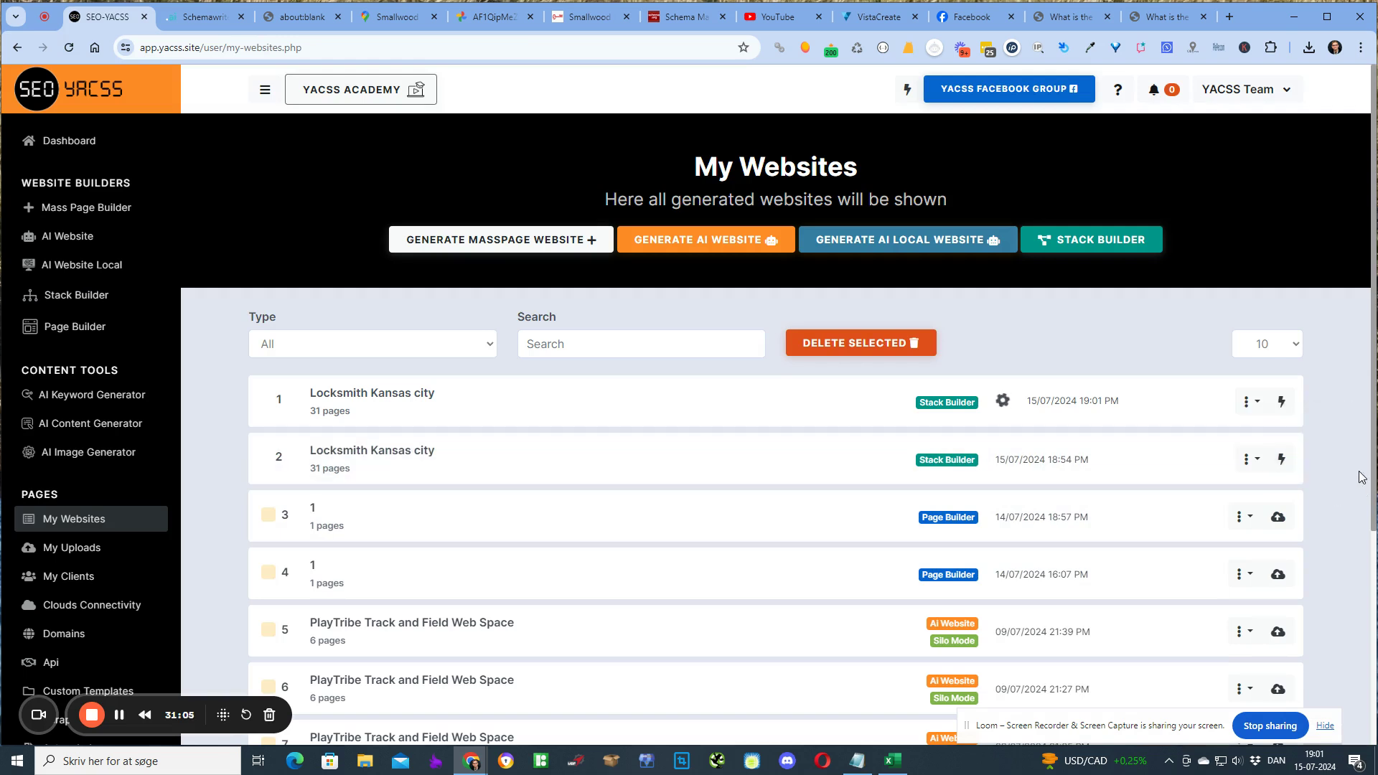
# Step: Examine the Tier 1 page up to its header and the tiered URL list in Excel, and close the workbook
pyautogui.click(1163, 16)
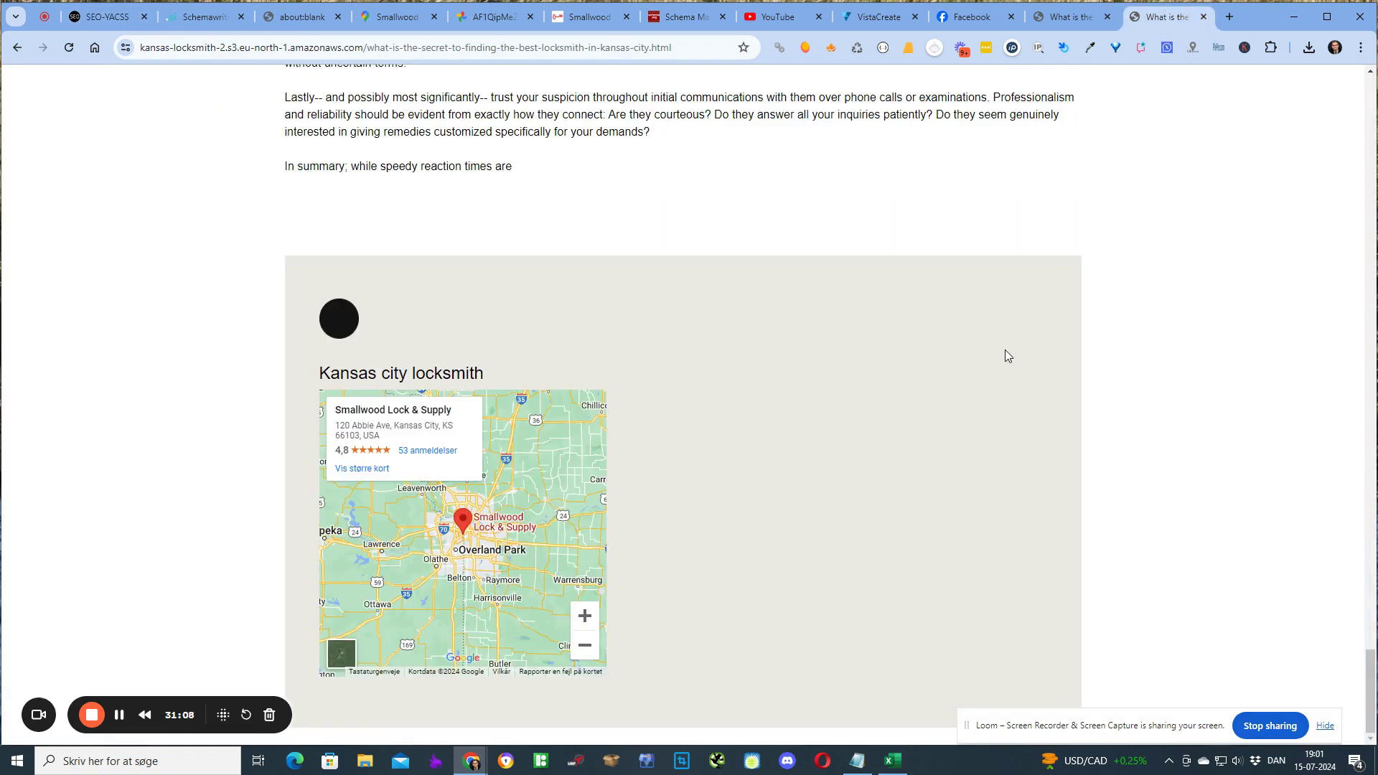
pyautogui.scroll(15, 1228, 348)
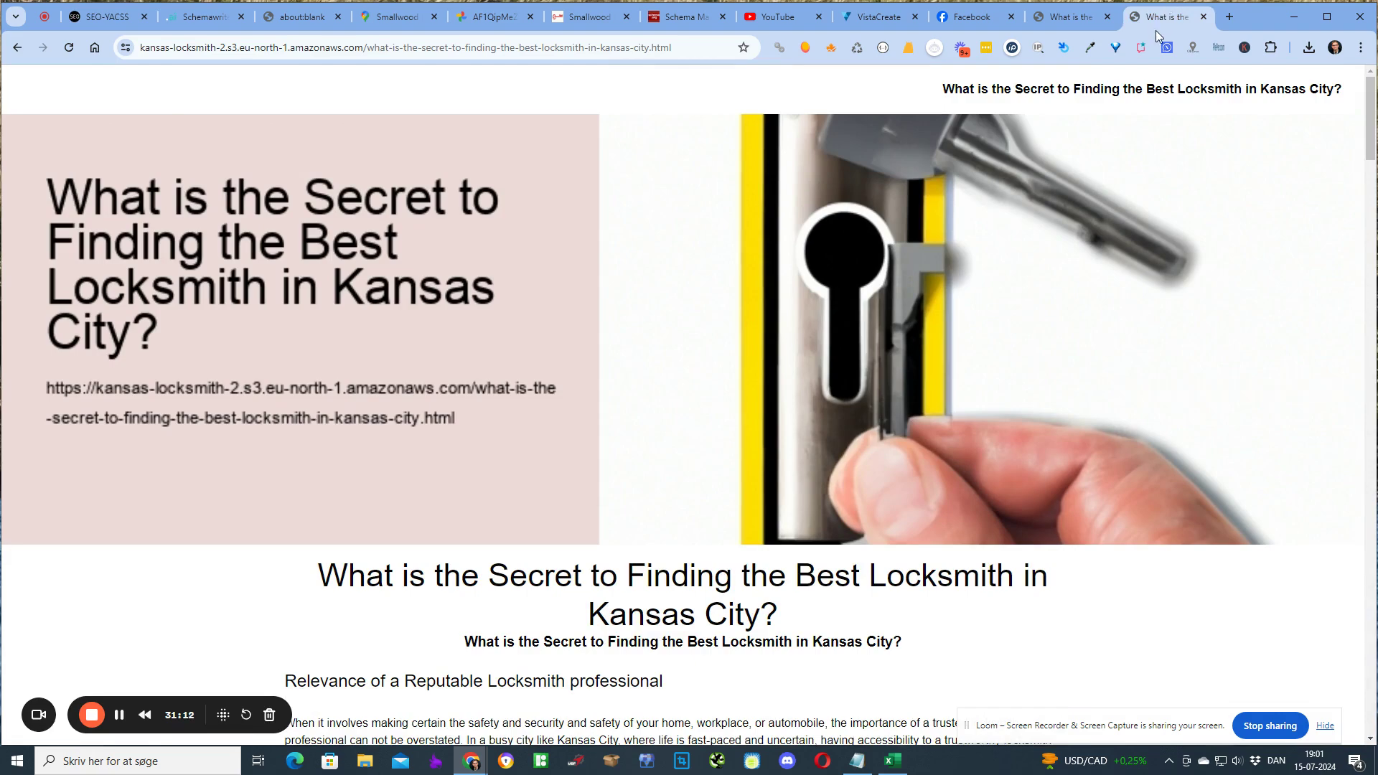
pyautogui.hotkey('alt', 'Tab')
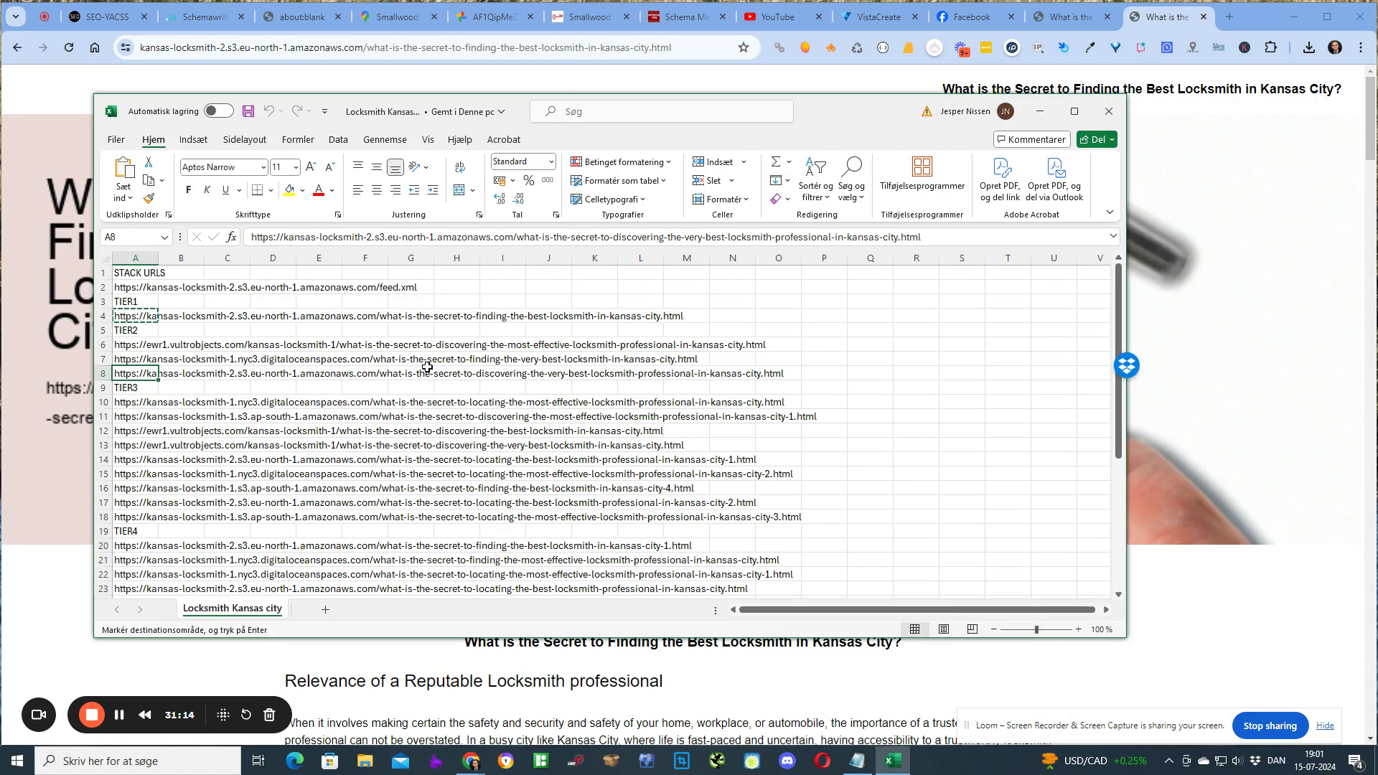
pyautogui.click(1075, 112)
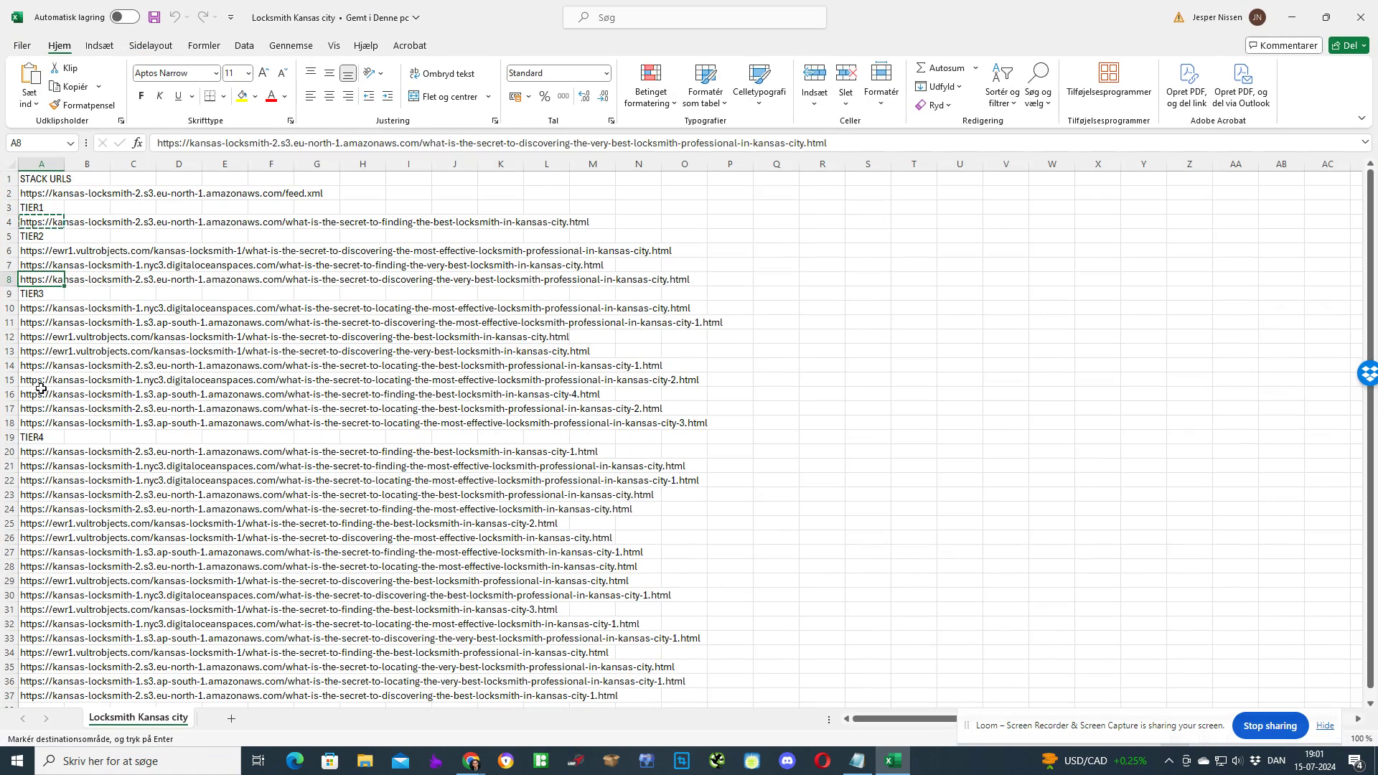
pyautogui.click(309, 309)
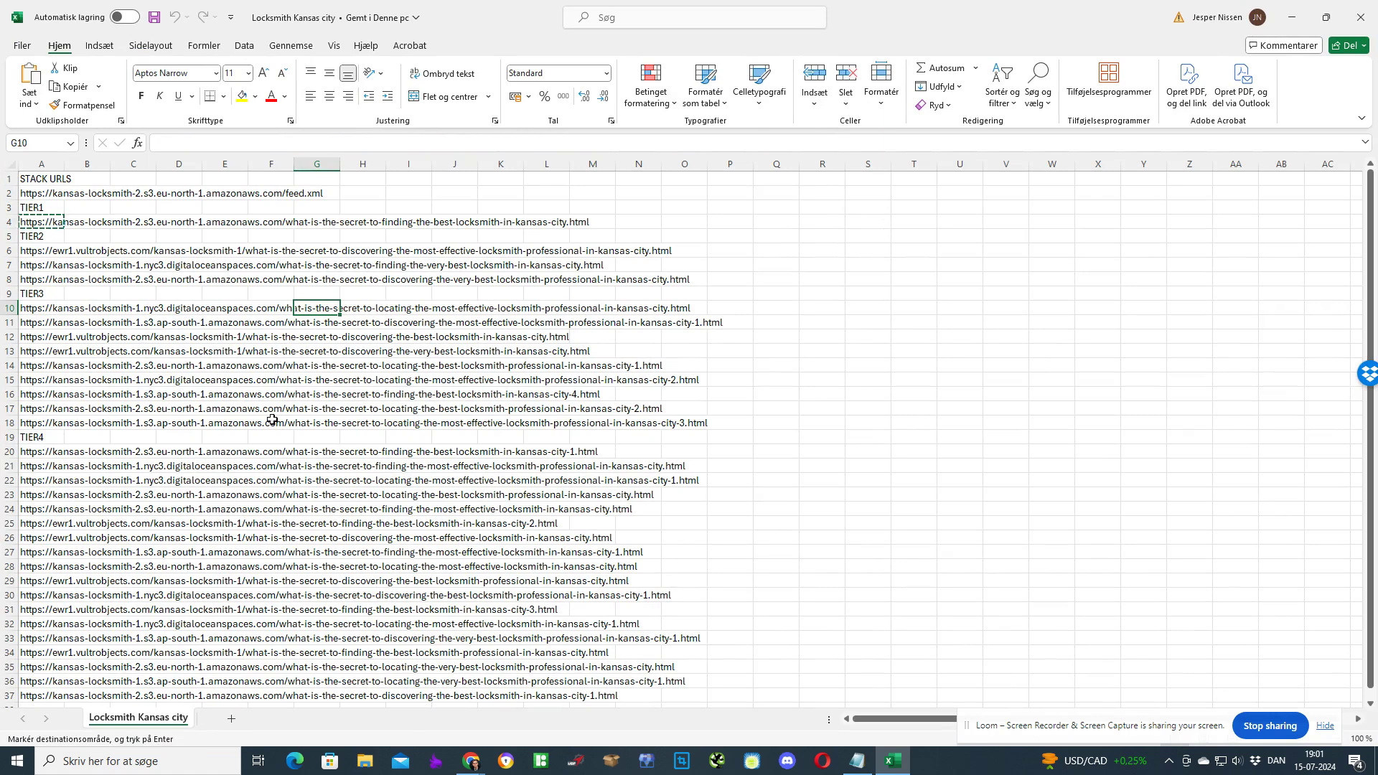
pyautogui.scroll(-4, 696, 457)
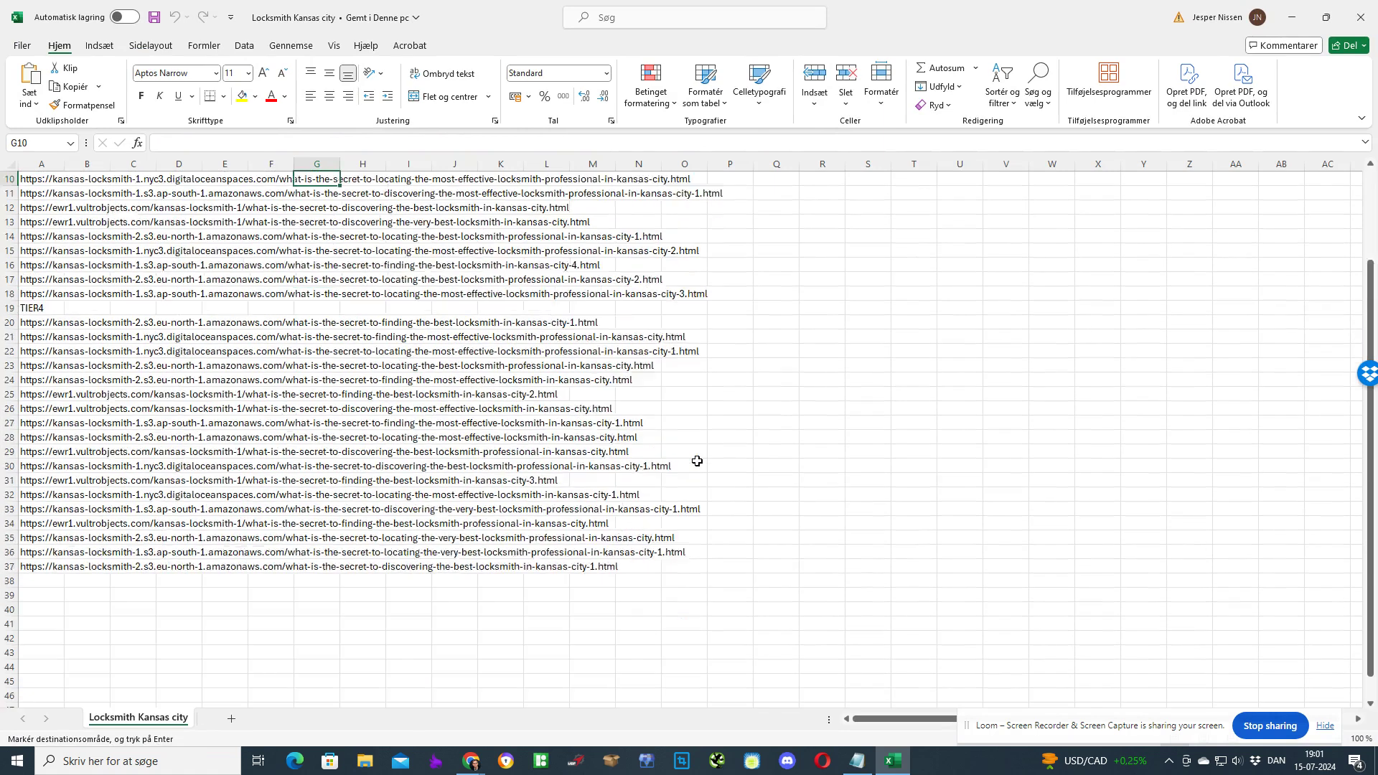
pyautogui.scroll(4, 718, 359)
pyautogui.click(1360, 16)
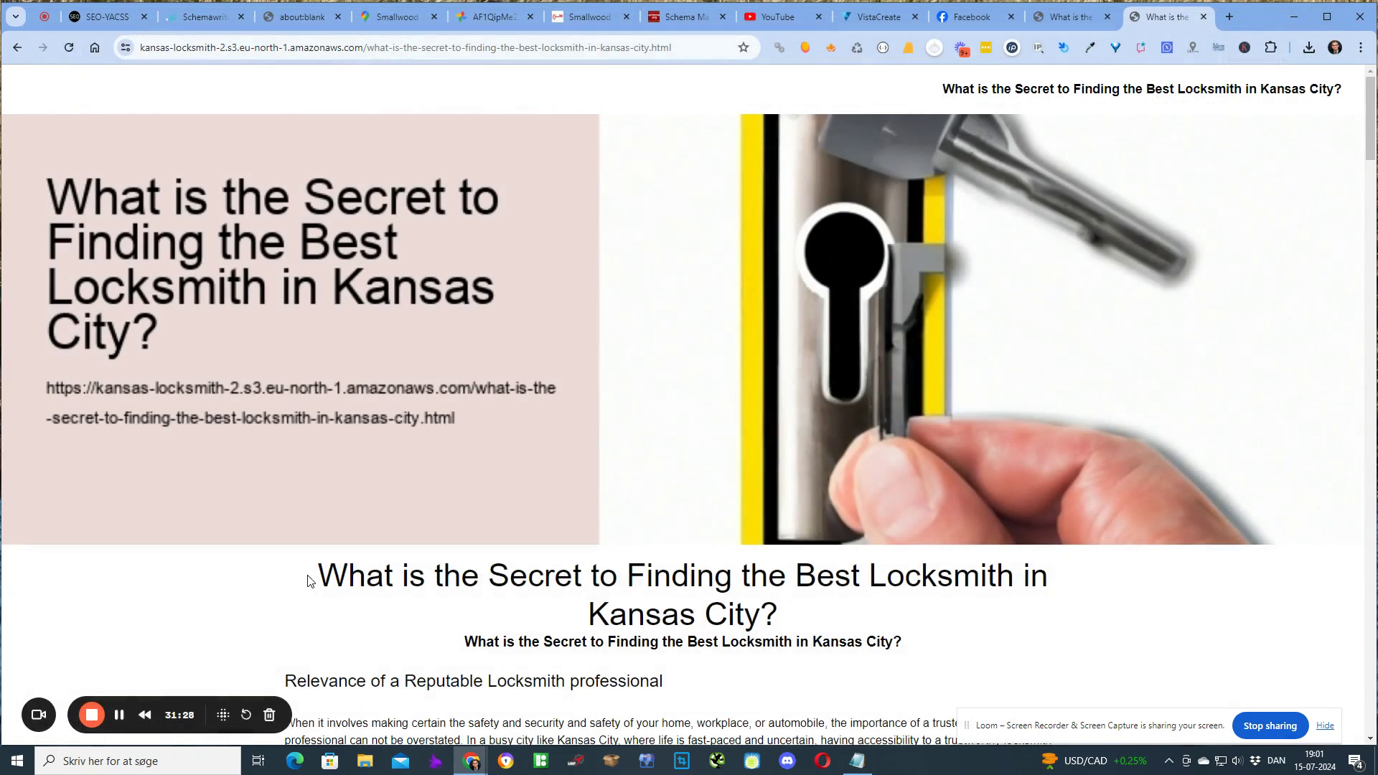
# Step: Highlight the Tier 1 page's title in Chrome and open the content generation settings of a new stack in SEO-YACSS
pyautogui.moveTo(317, 576); pyautogui.dragTo(600, 582)
pyautogui.click(905, 616)
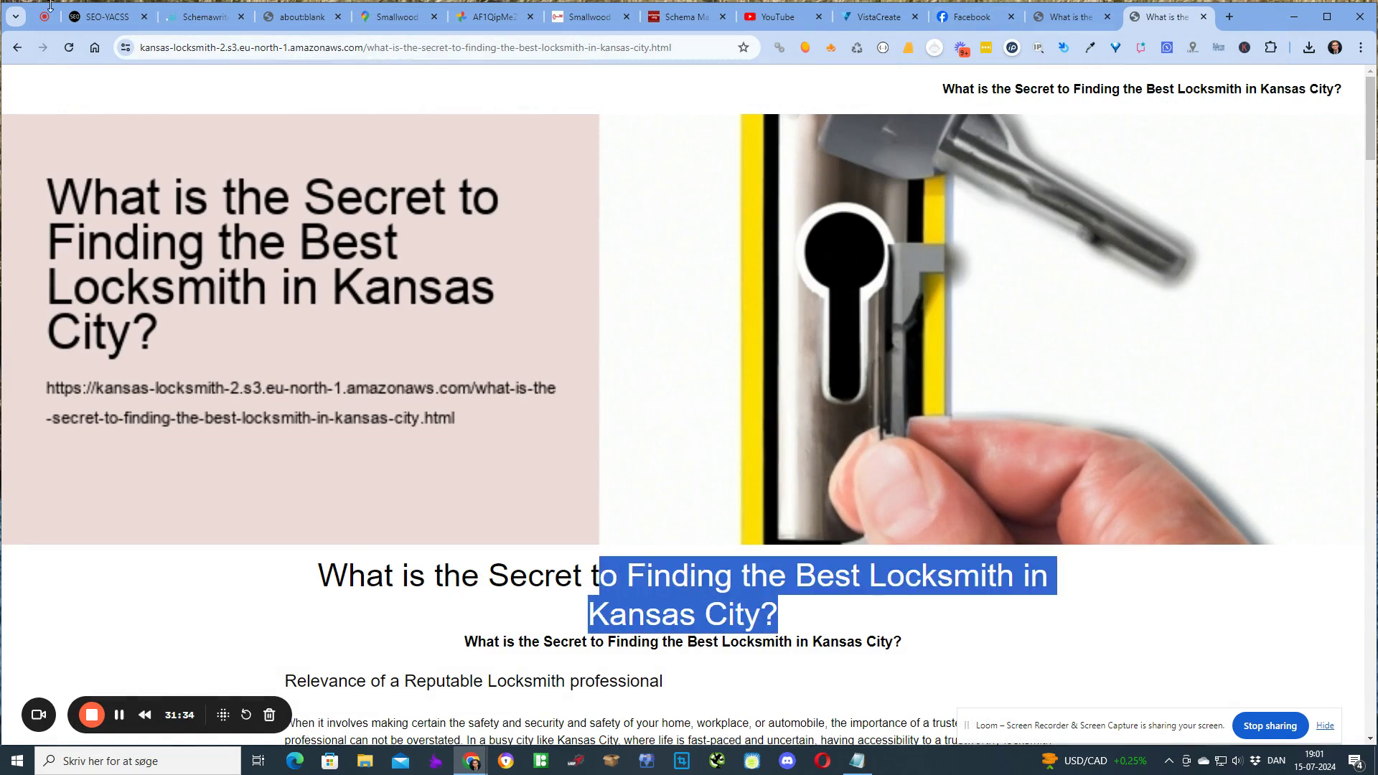
pyautogui.click(79, 18)
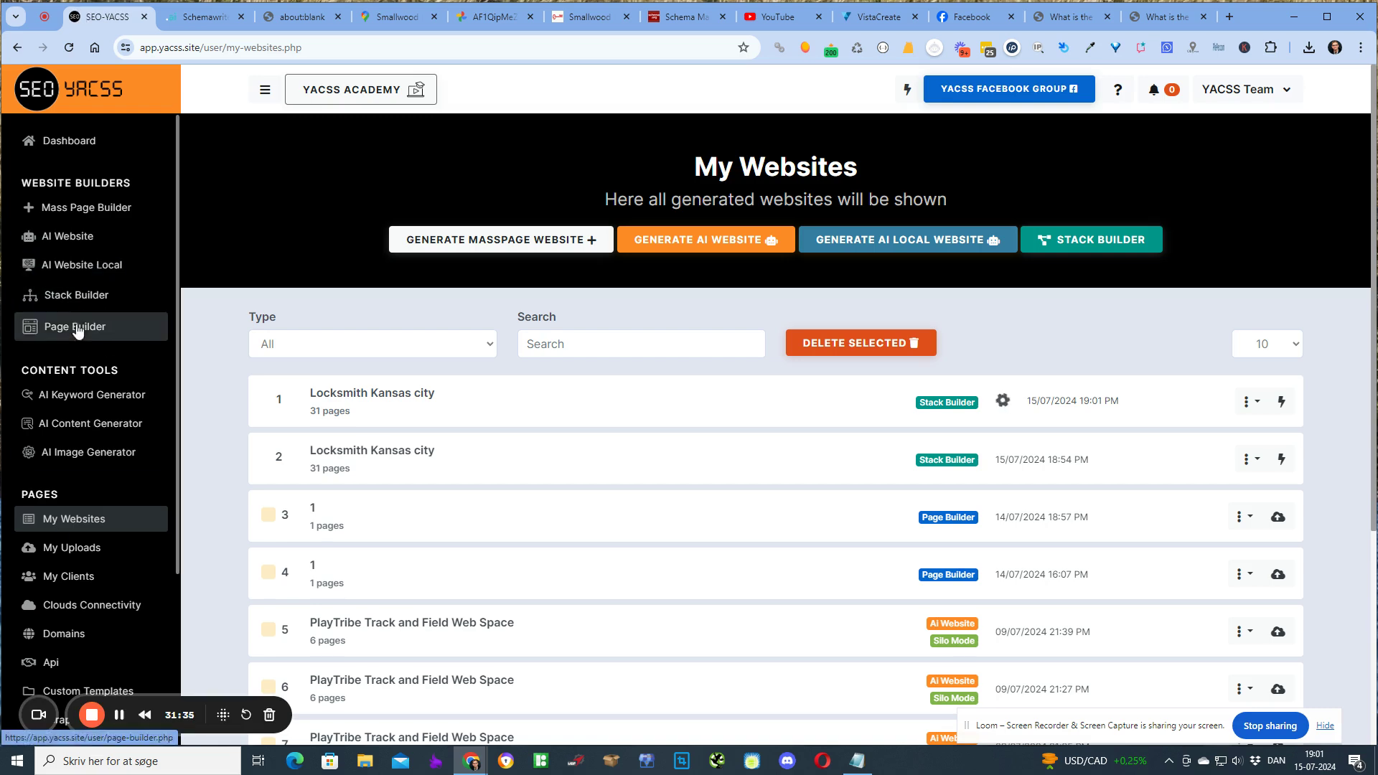
pyautogui.click(78, 300)
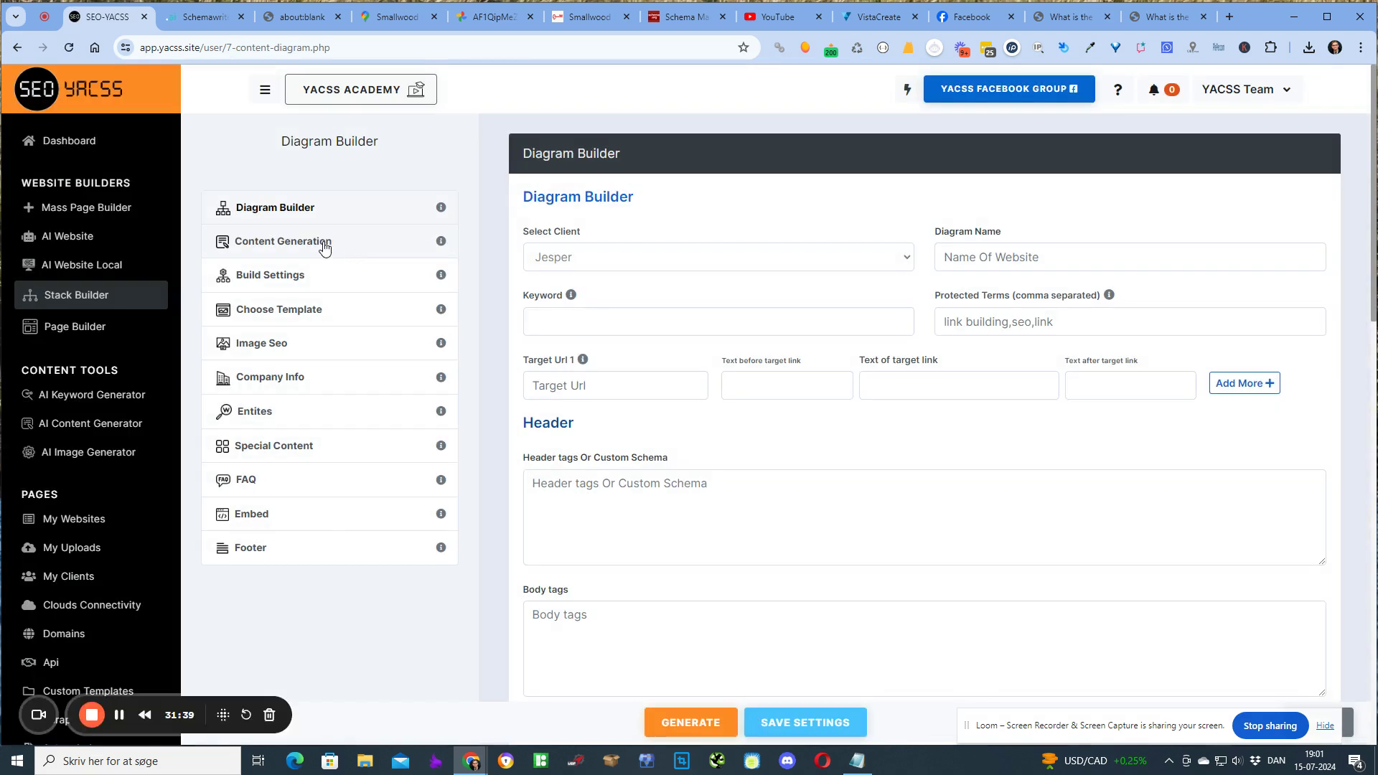
pyautogui.click(323, 244)
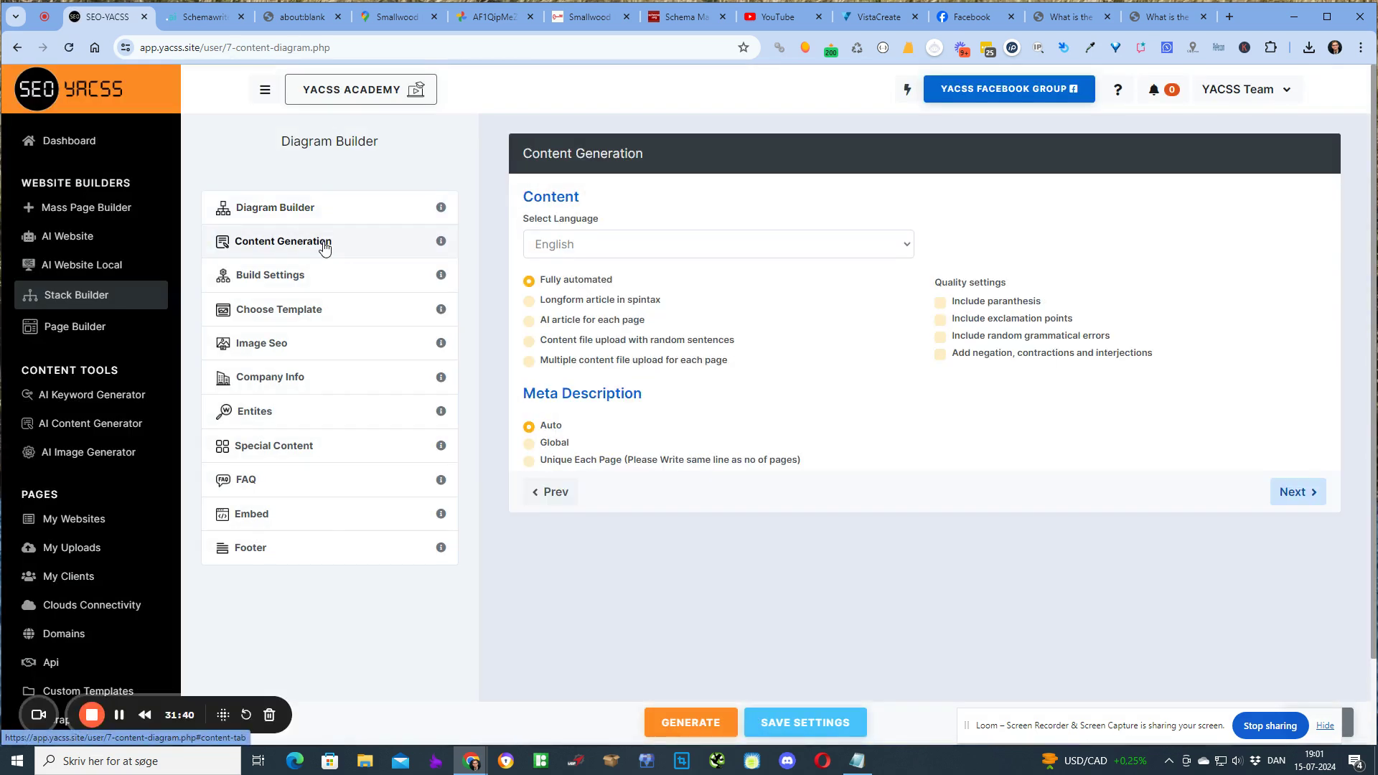
# Step: Compare the spintax, AI article and content file upload modes and set the content to Longform article in spintax
pyautogui.click(606, 304)
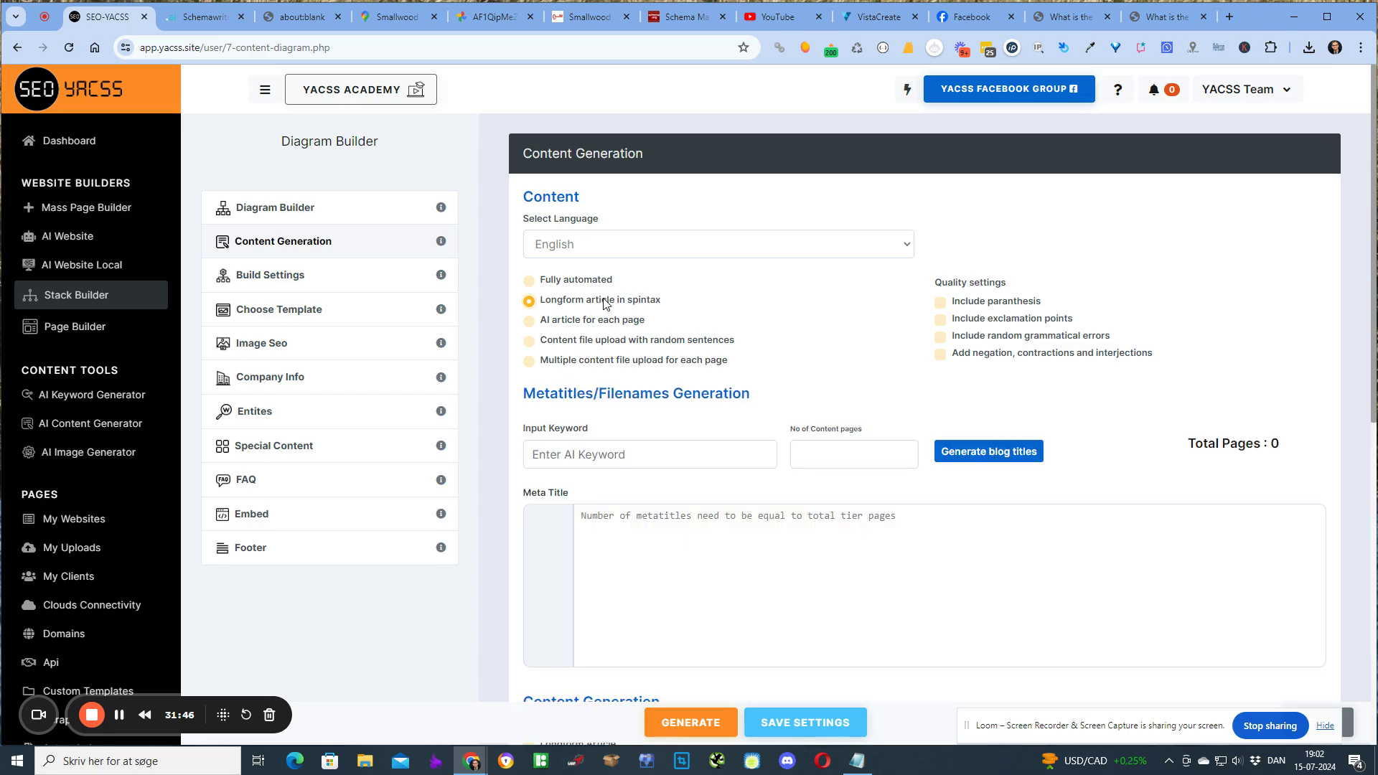
pyautogui.scroll(-5, 604, 301)
pyautogui.scroll(5, 604, 299)
pyautogui.click(616, 320)
pyautogui.click(616, 301)
pyautogui.click(609, 322)
pyautogui.click(611, 302)
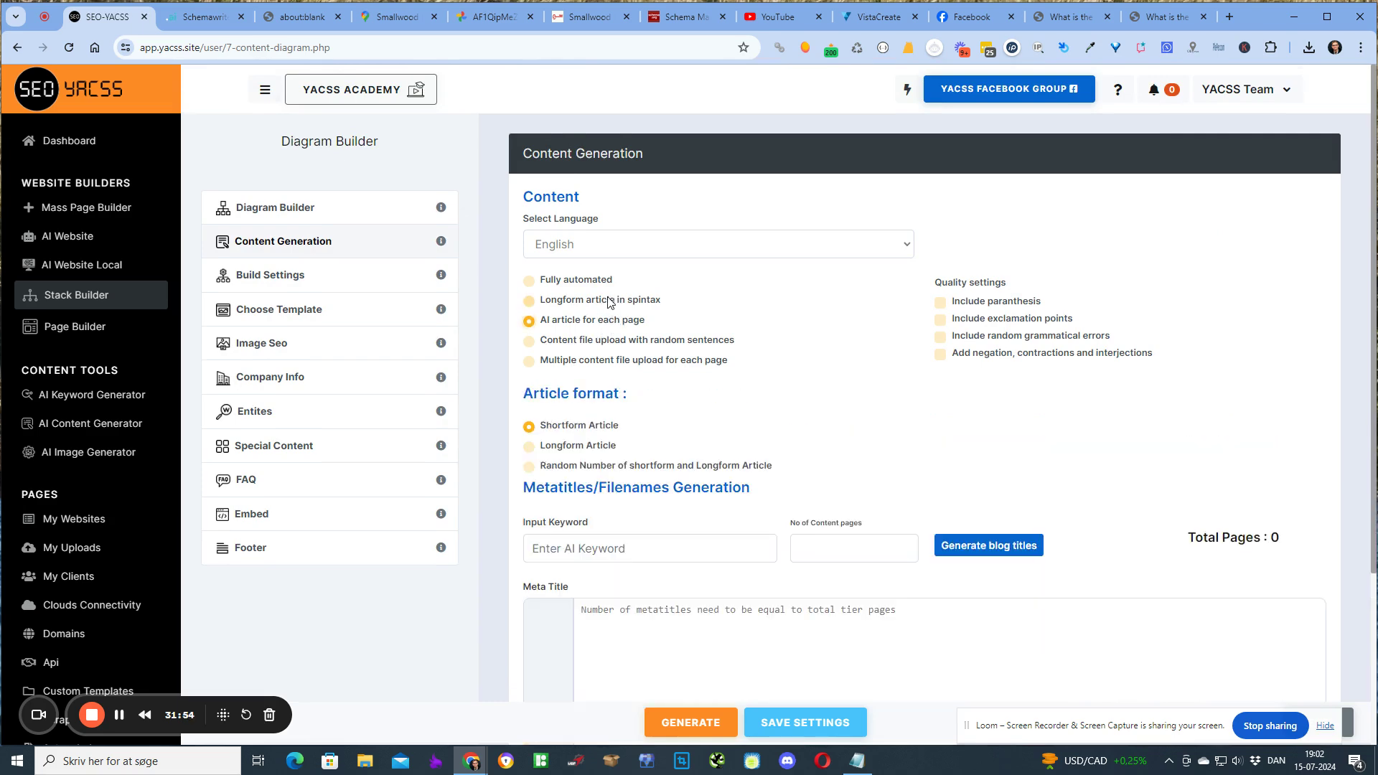
pyautogui.click(607, 323)
pyautogui.click(604, 344)
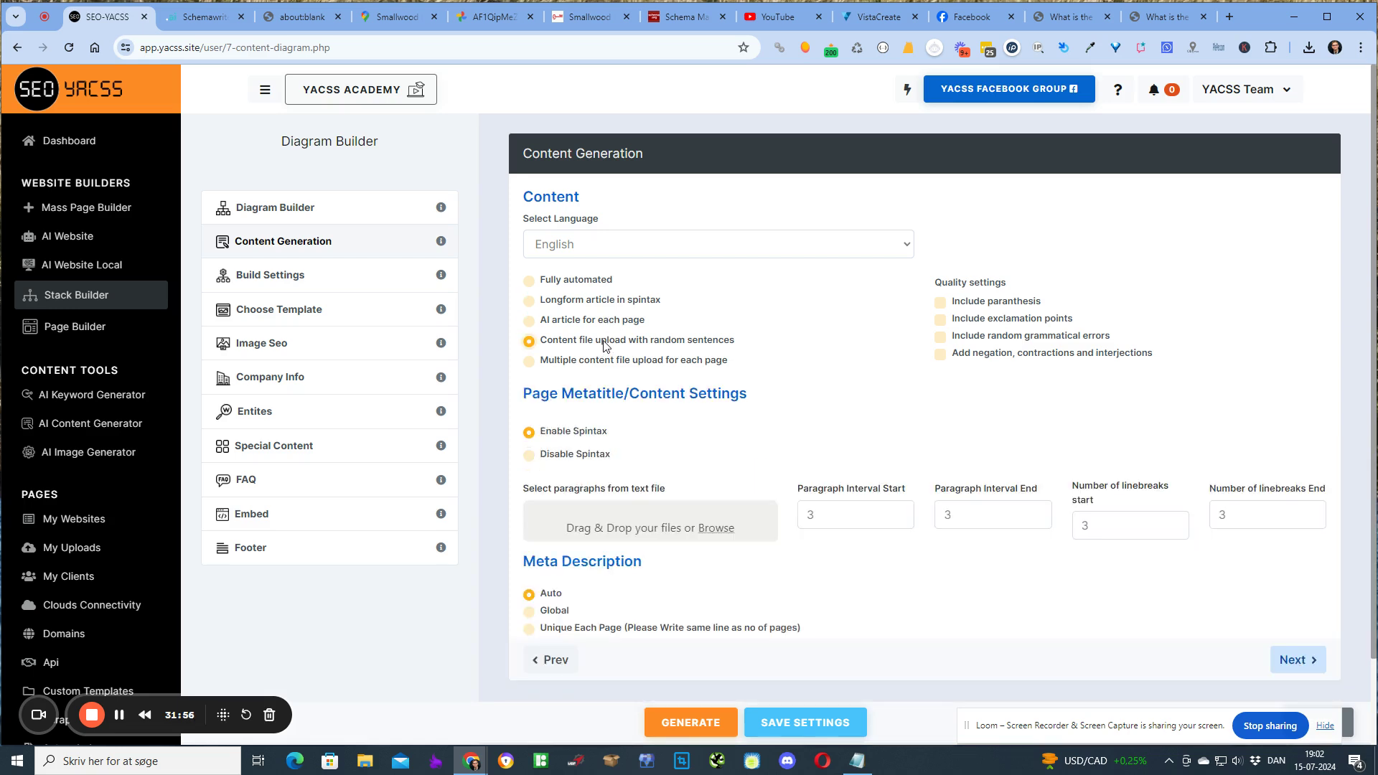
pyautogui.click(590, 304)
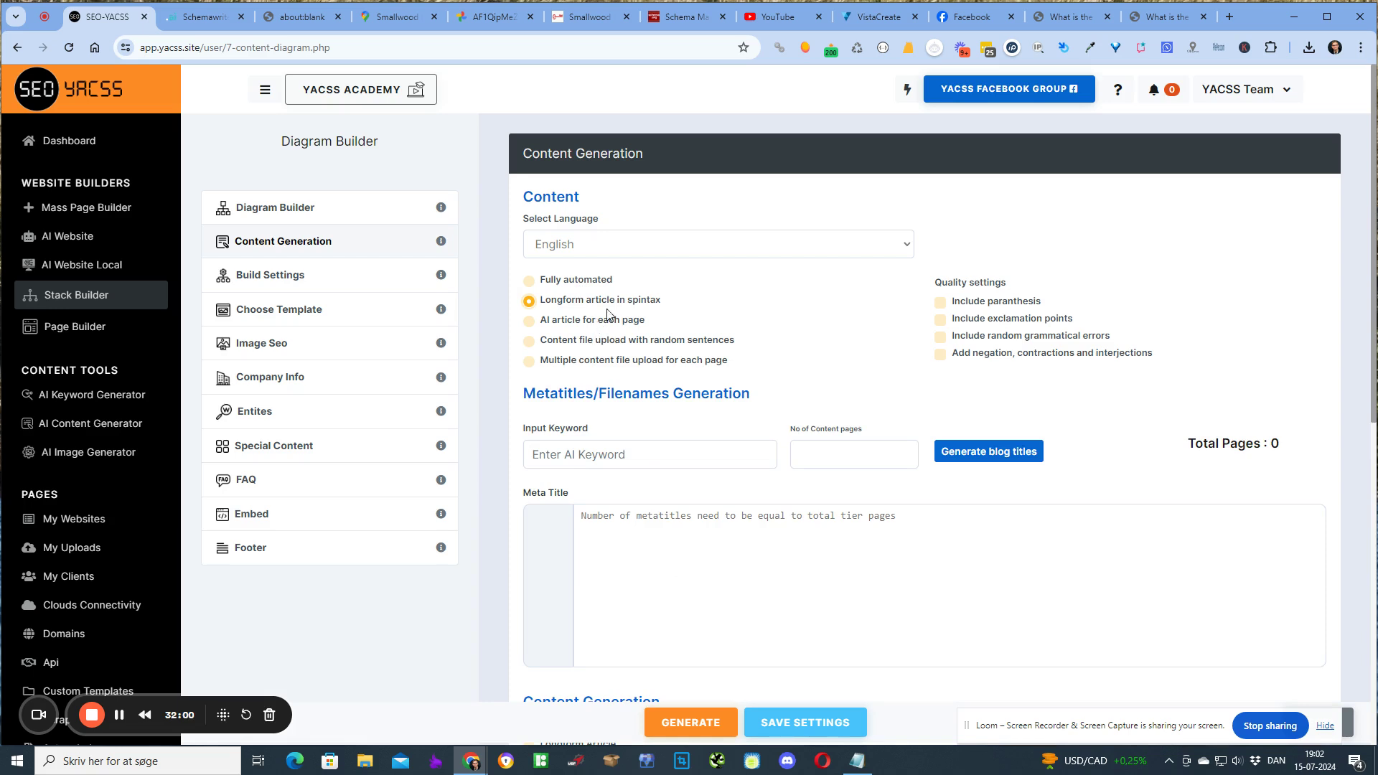
pyautogui.moveTo(669, 303); pyautogui.dragTo(544, 307)
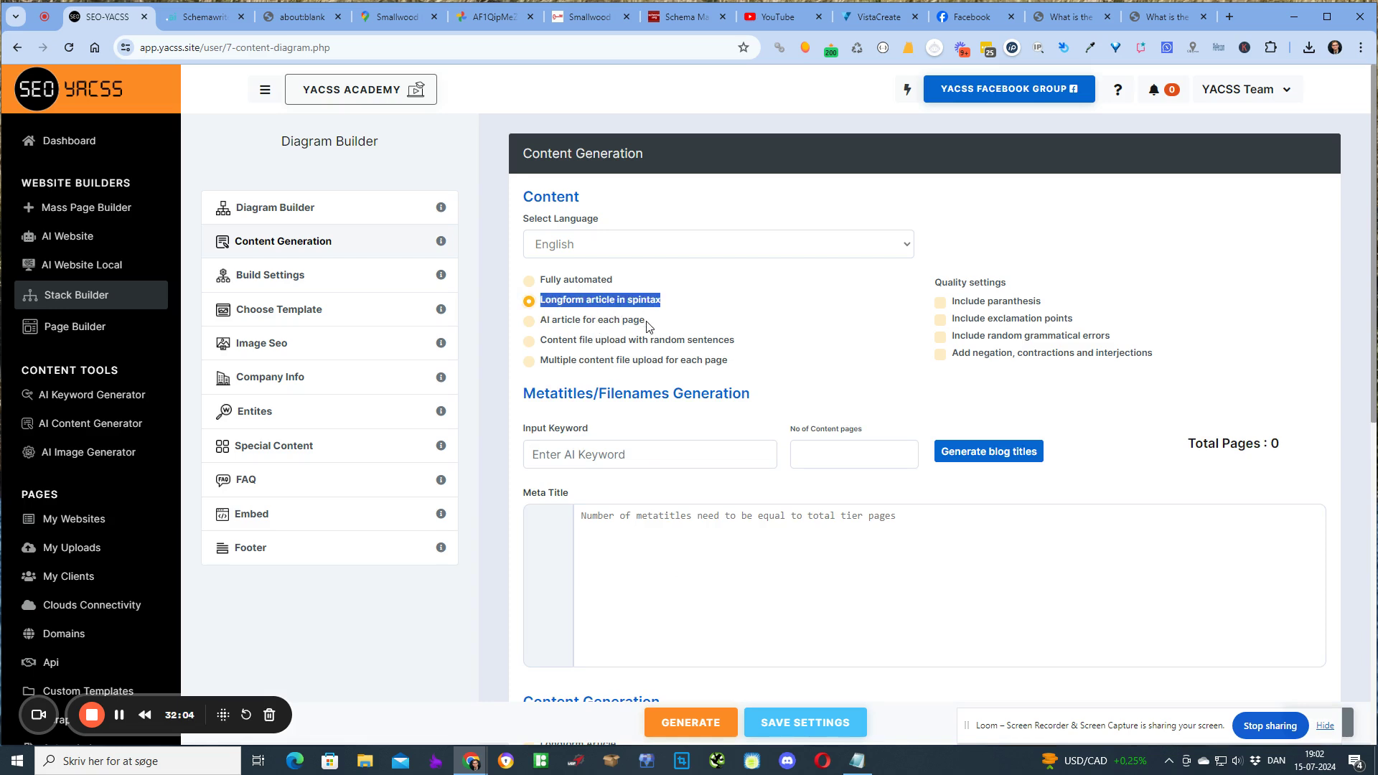
pyautogui.click(716, 302)
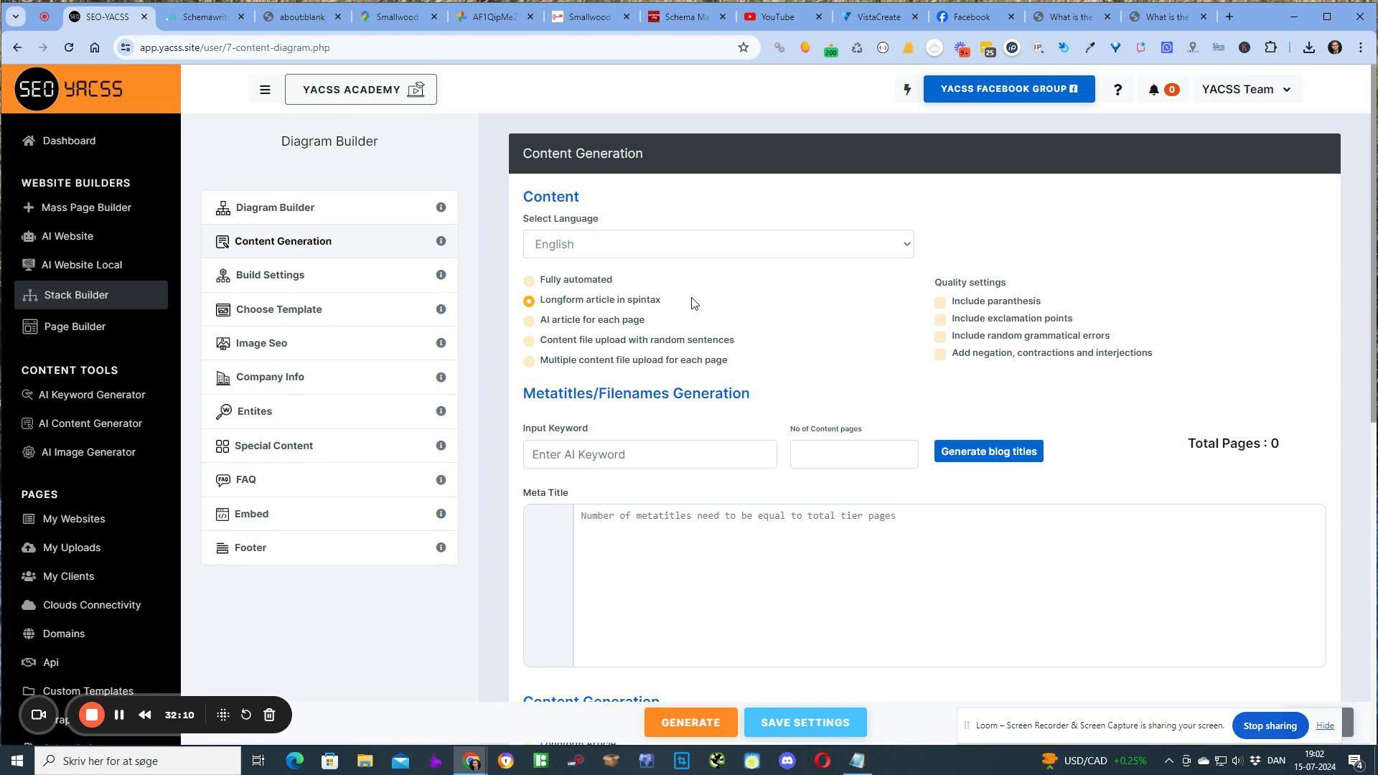
# Step: Fill the meta title list with 15 lines of placeholder text and select all the lines
pyautogui.scroll(-3, 686, 345)
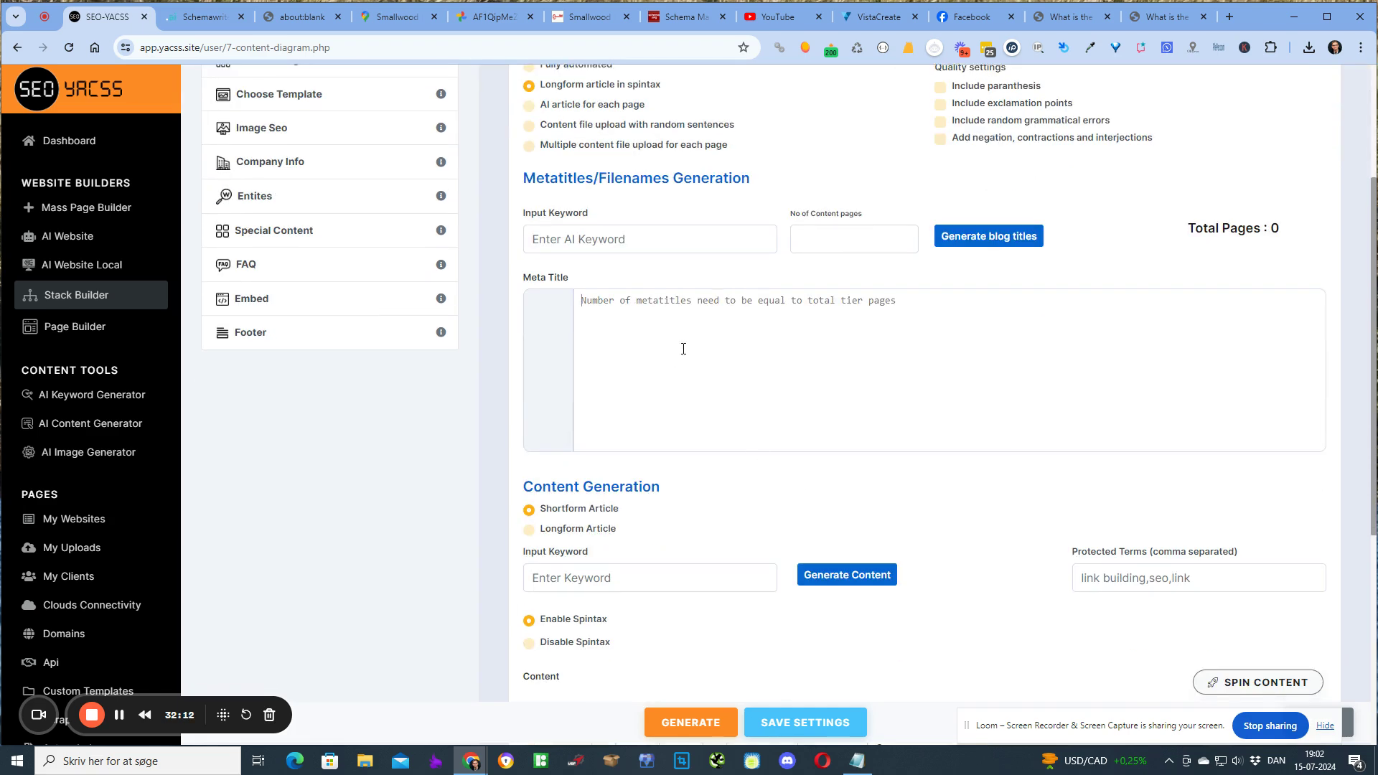
pyautogui.click(683, 349)
pyautogui.write('wd sdf sdfsdfs df sdf sdf ')
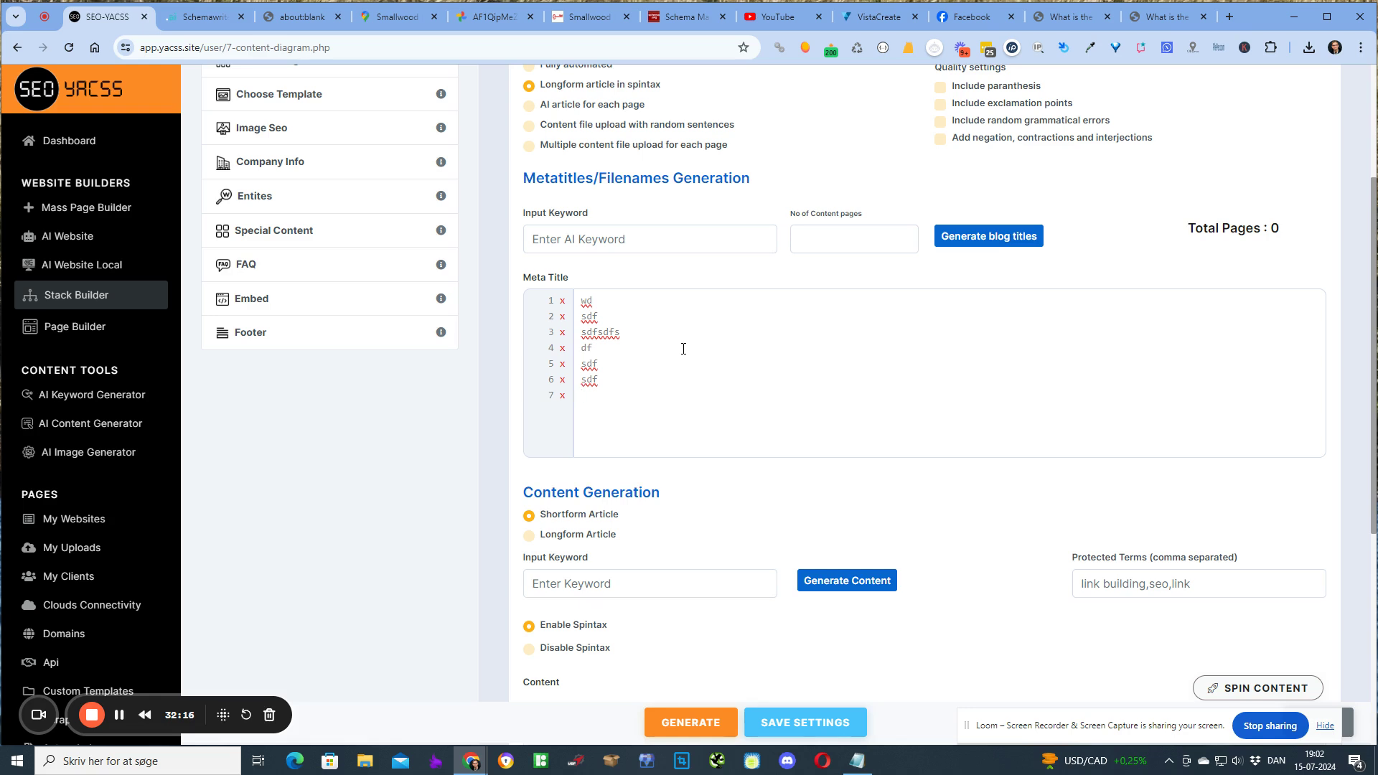
pyautogui.write('asd as d asd as')
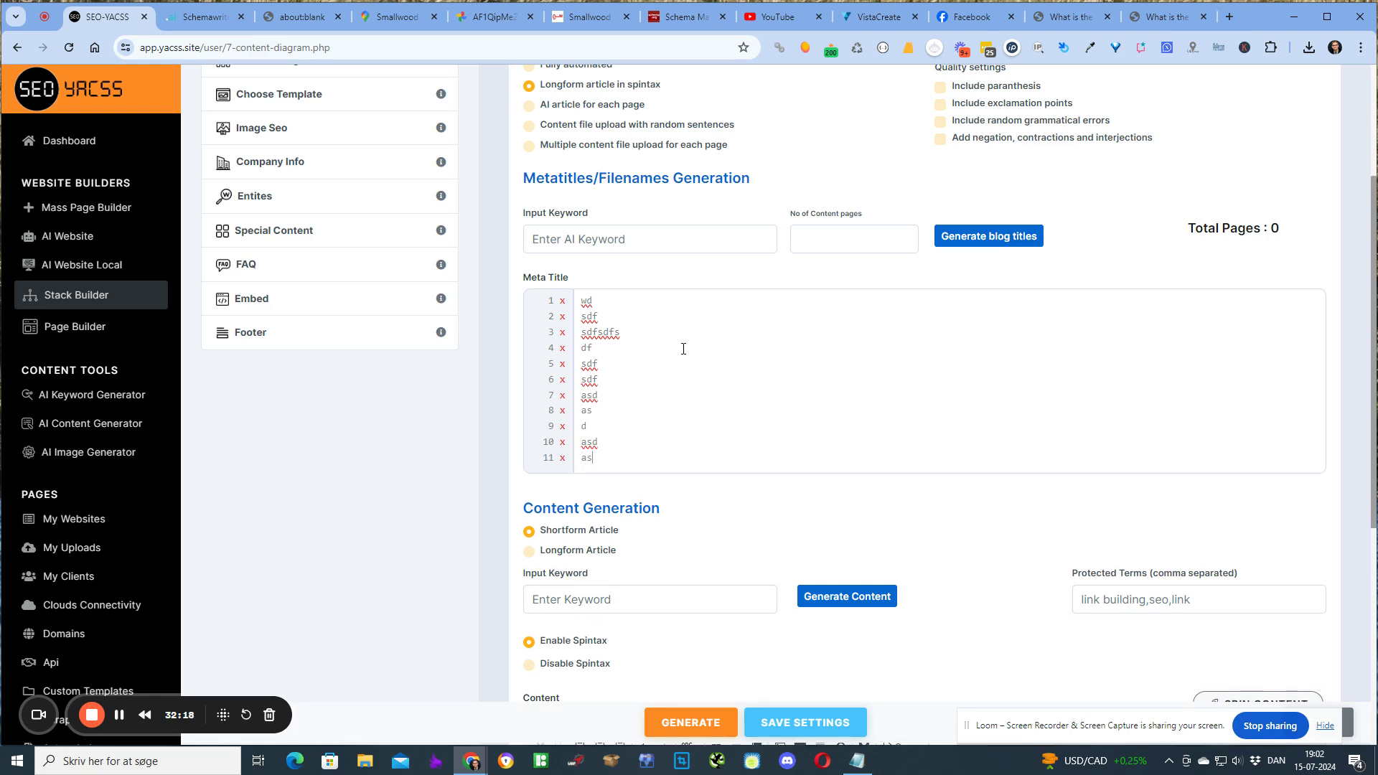
pyautogui.write(' asd asdas das d')
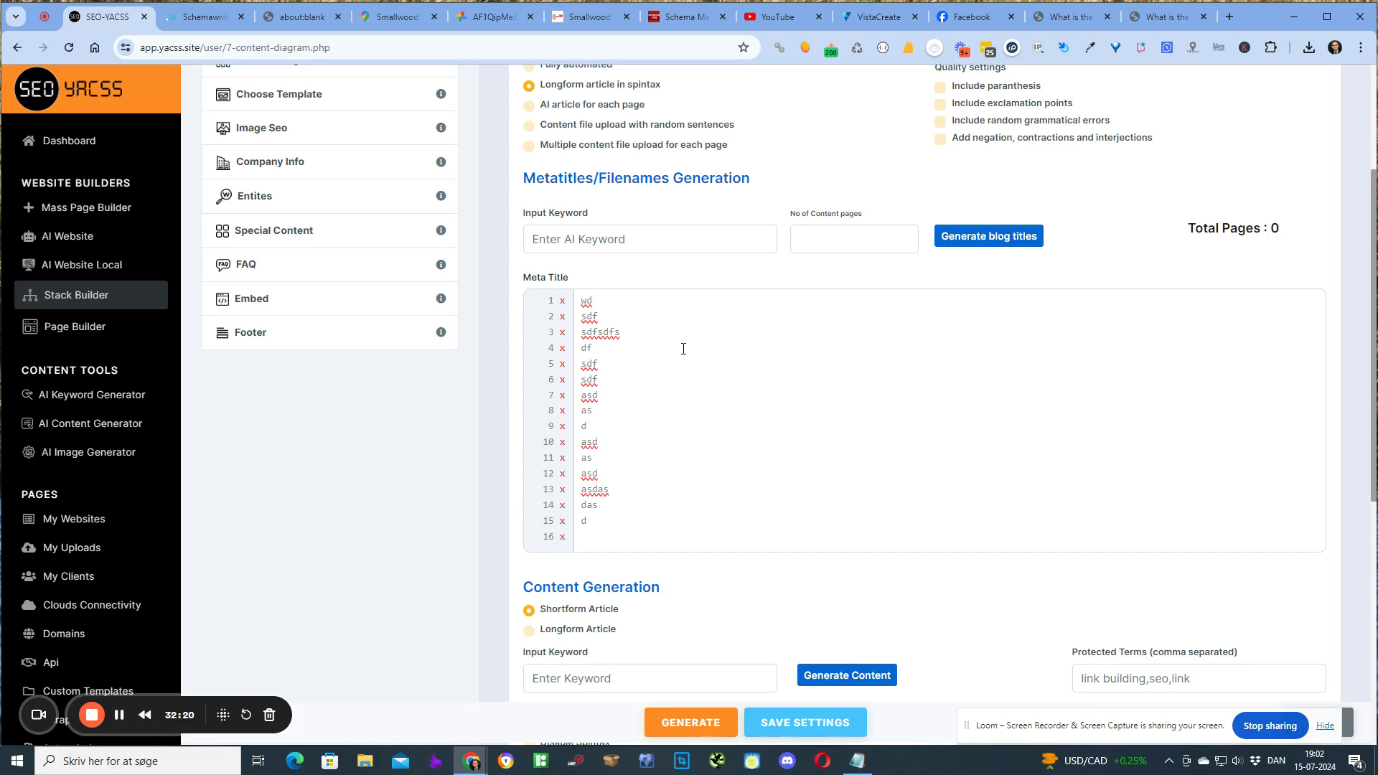
pyautogui.press('BackSpace')
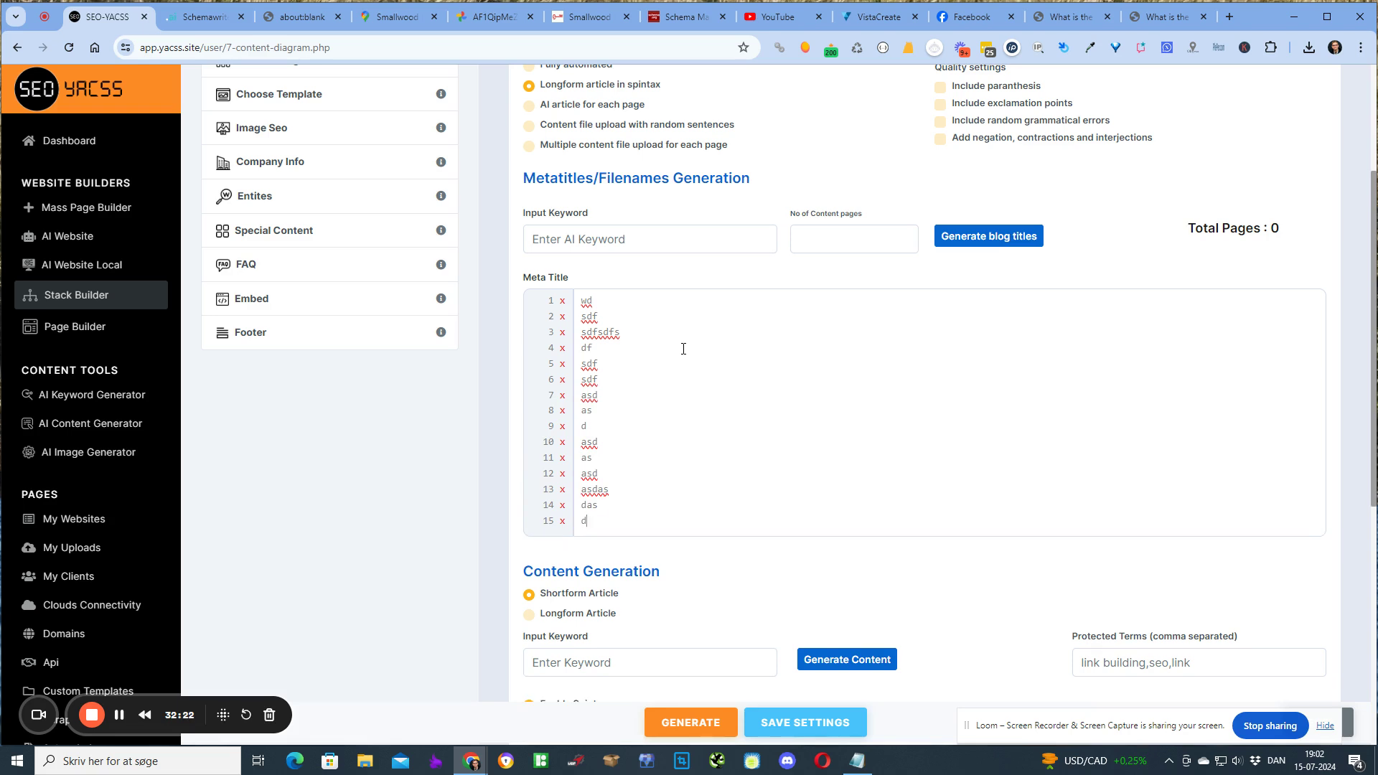
pyautogui.hotkey('shift', 'Up')
pyautogui.hotkey('shift', 'Up')
pyautogui.hotkey('shift', 'Up')
pyautogui.hotkey('shift', 'Up')
pyautogui.hotkey('shift', 'Up')
pyautogui.hotkey('shift', 'Up')
pyautogui.hotkey('shift', 'Up')
pyautogui.hotkey('shift', 'Up')
pyautogui.hotkey('shift', 'Up')
pyautogui.hotkey('shift', 'Up')
pyautogui.hotkey('shift', 'Up')
pyautogui.hotkey('shift', 'Up')
pyautogui.hotkey('shift', 'Up')
pyautogui.hotkey('shift', 'Up')
pyautogui.hotkey('shift', 'Up')
pyautogui.scroll(3, 683, 349)
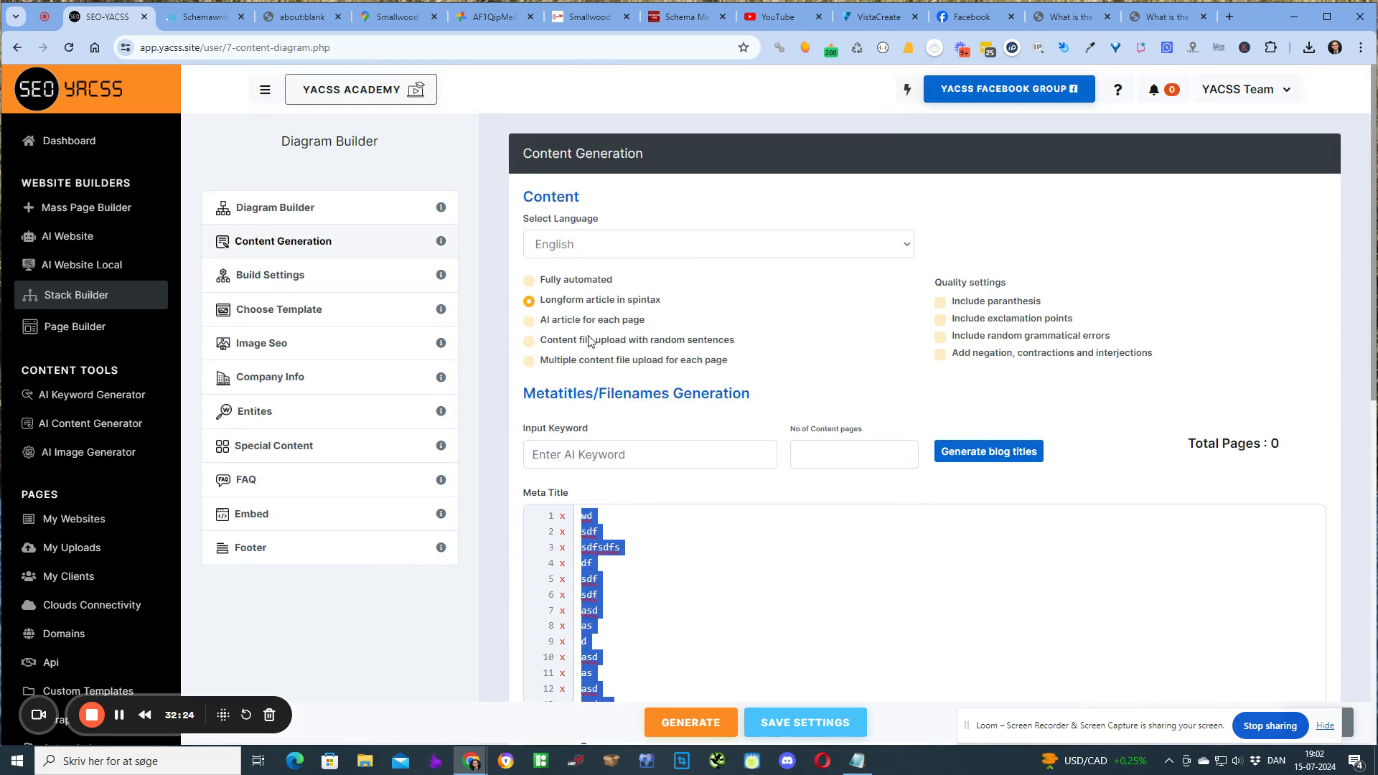
# Step: Set the content to AI article for each page and delete all the placeholder meta titles
pyautogui.click(585, 320)
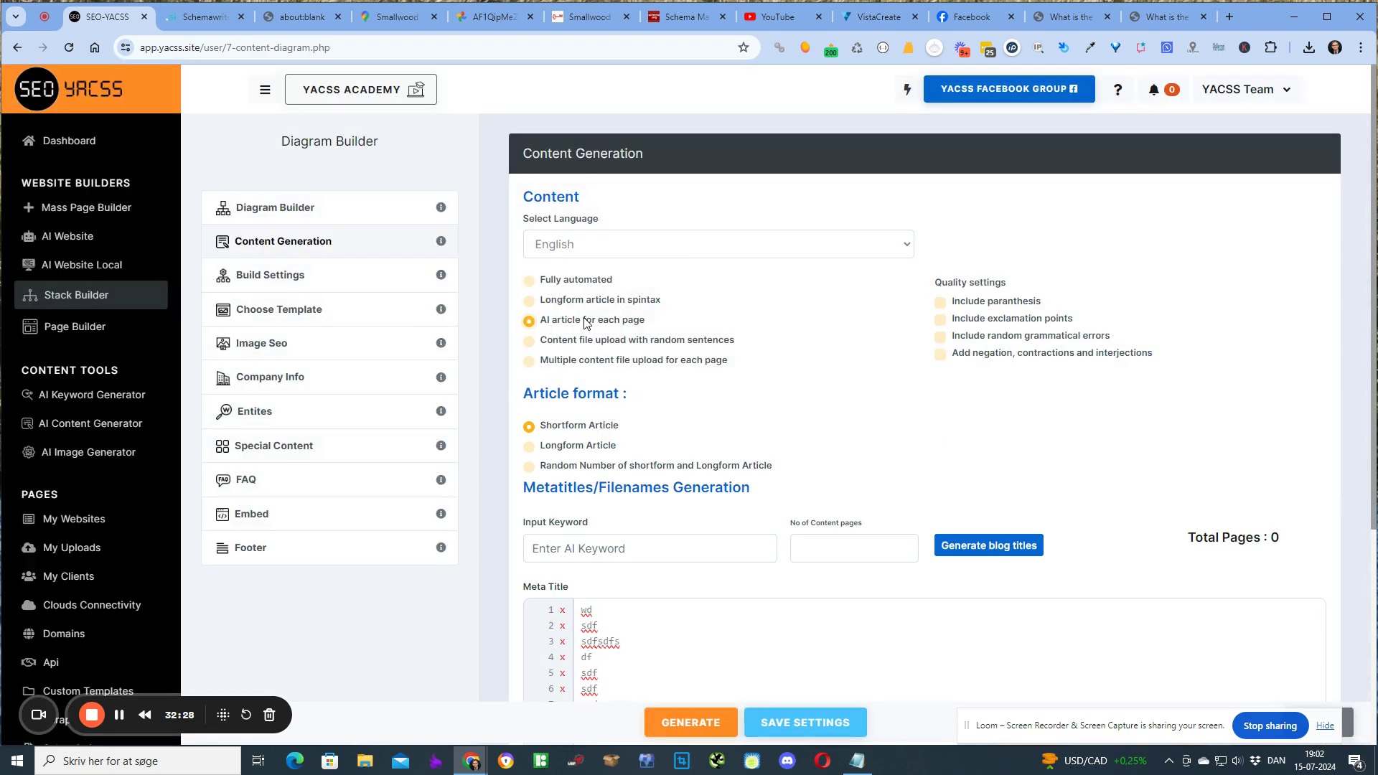
pyautogui.scroll(-4, 585, 321)
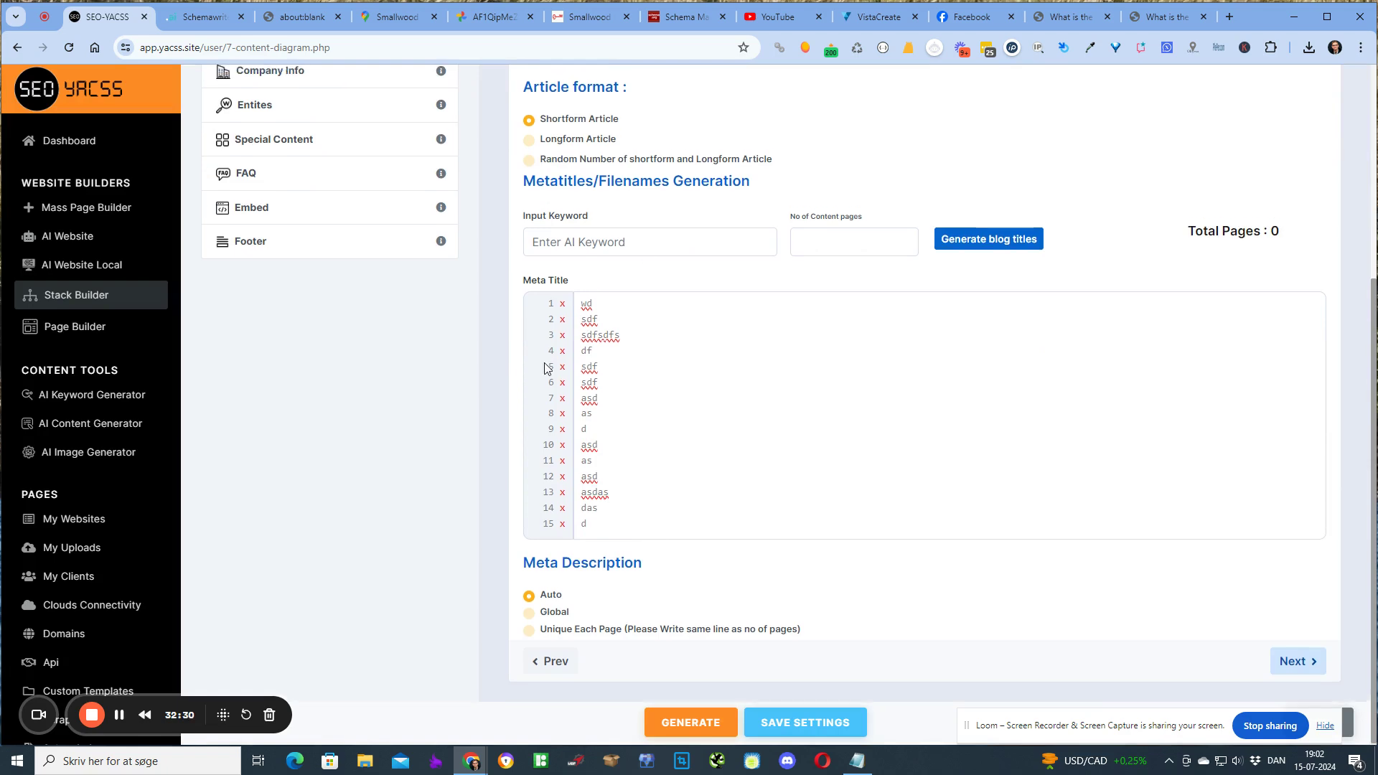
pyautogui.scroll(4, 603, 520)
pyautogui.tripleClick(532, 327)
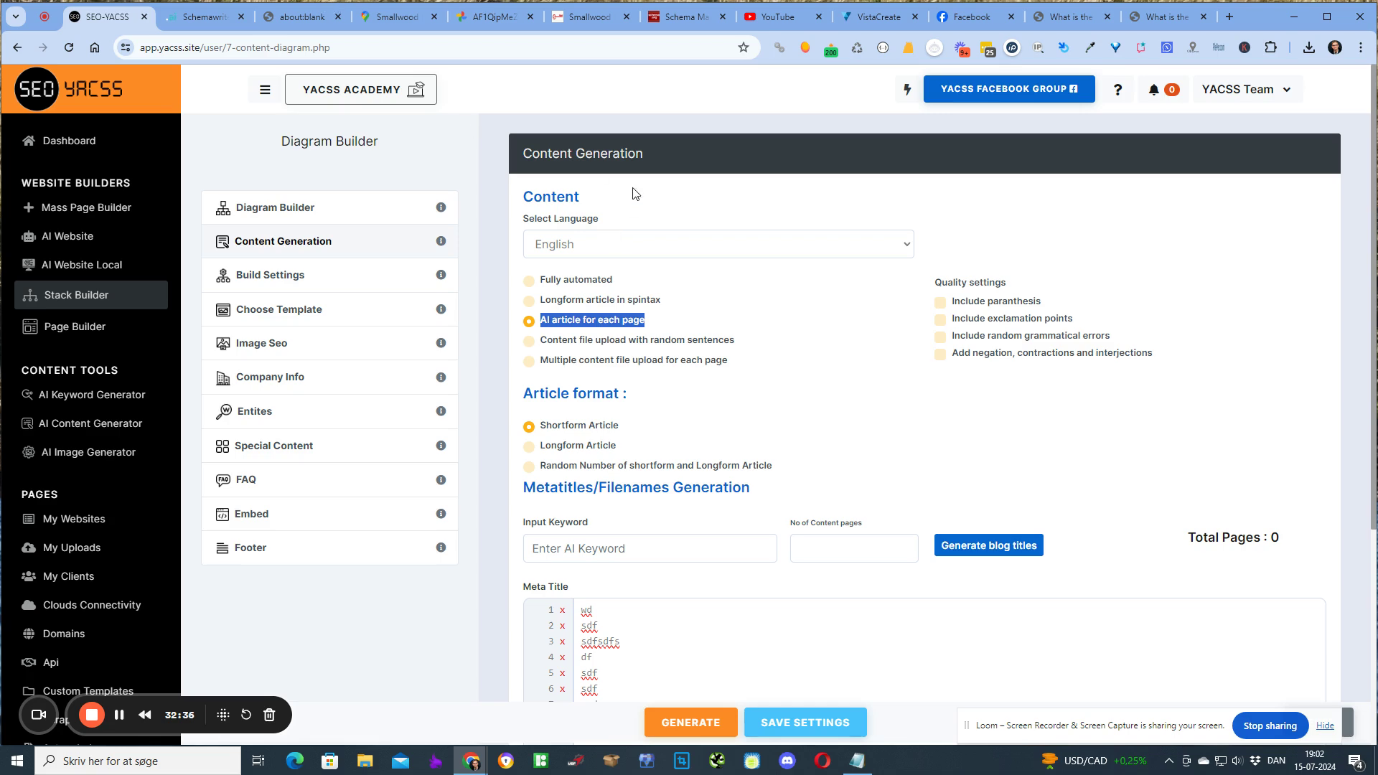
pyautogui.click(617, 612)
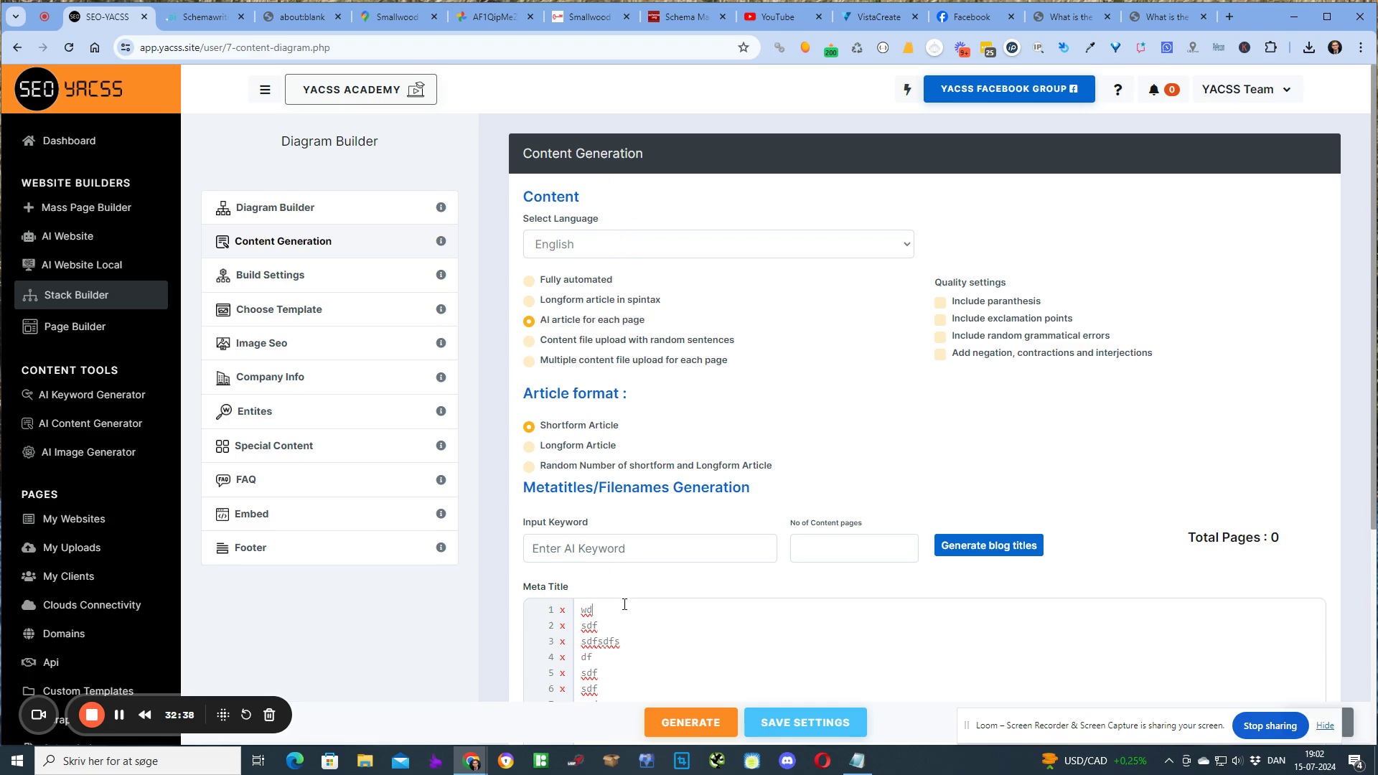
pyautogui.scroll(-4, 626, 596)
pyautogui.moveTo(622, 569); pyautogui.dragTo(586, 314)
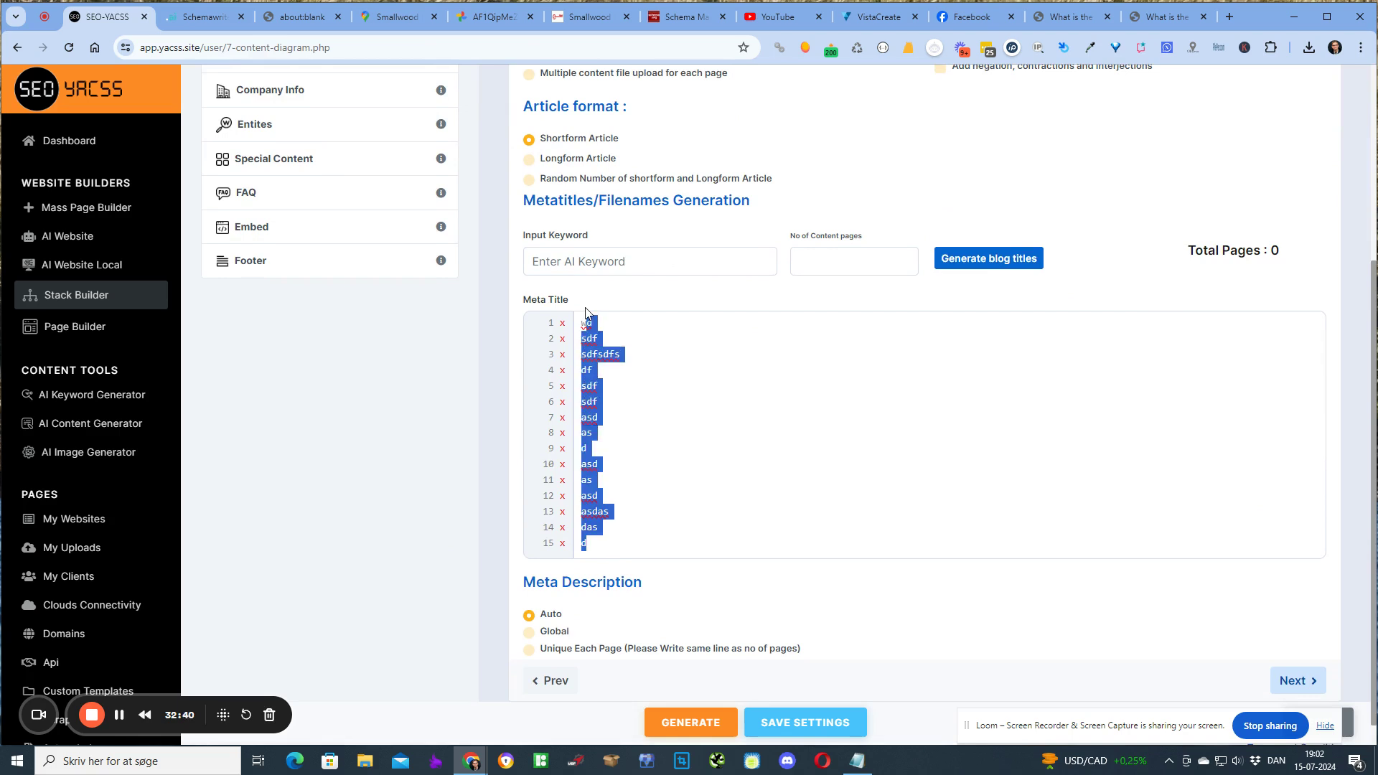
pyautogui.press('BackSpace')
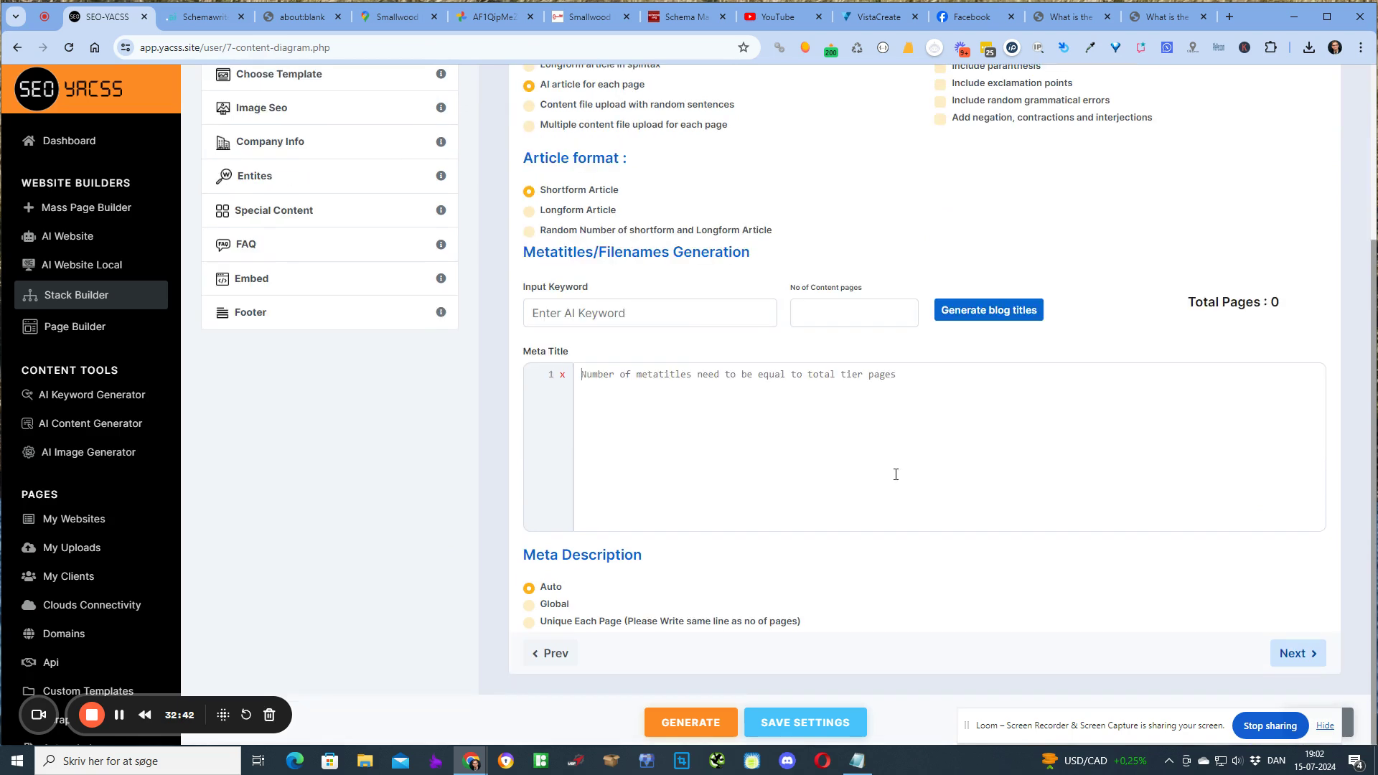
# Step: Compare the fully automated, longform spintax, AI article and multiple content file upload modes, including their meta title and upload areas
pyautogui.scroll(3, 896, 476)
pyautogui.click(603, 260)
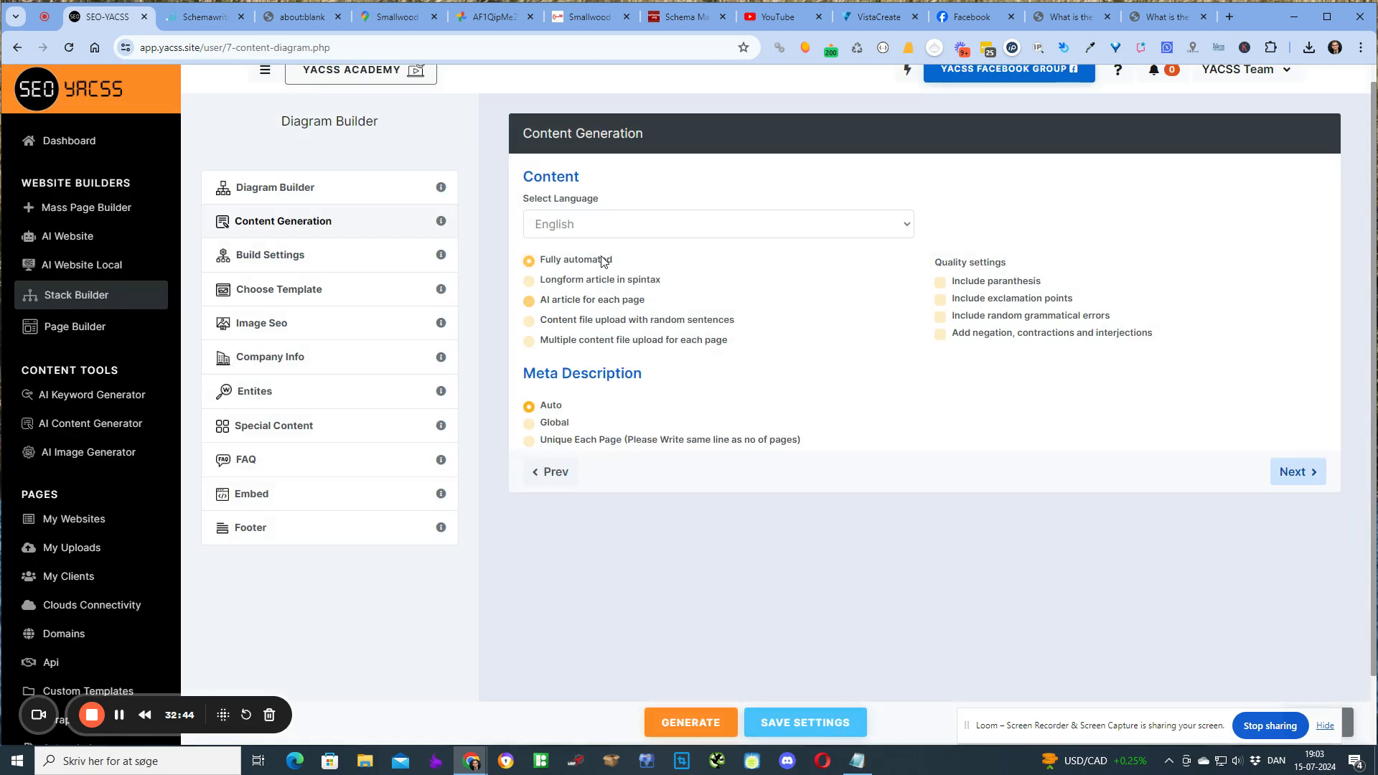
pyautogui.click(645, 281)
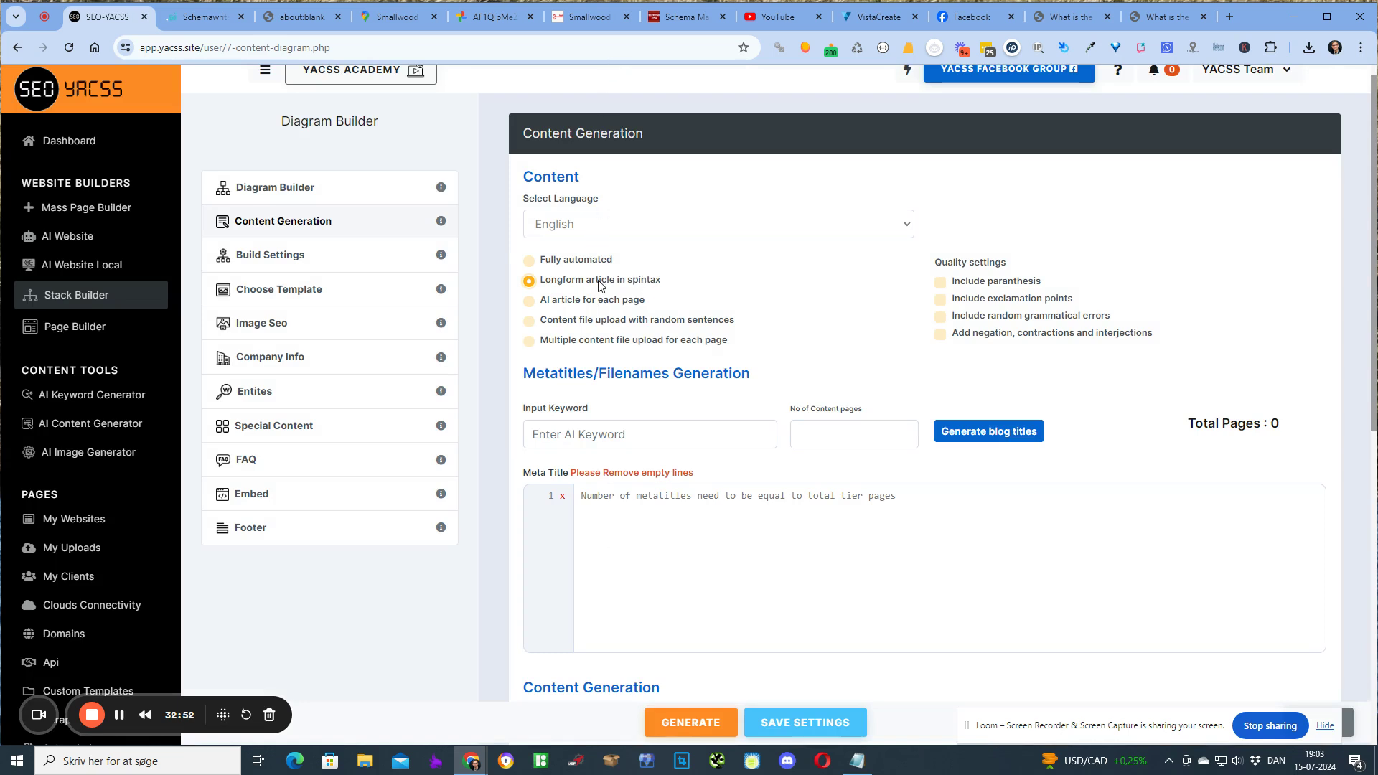
pyautogui.click(599, 301)
pyautogui.scroll(-3, 682, 683)
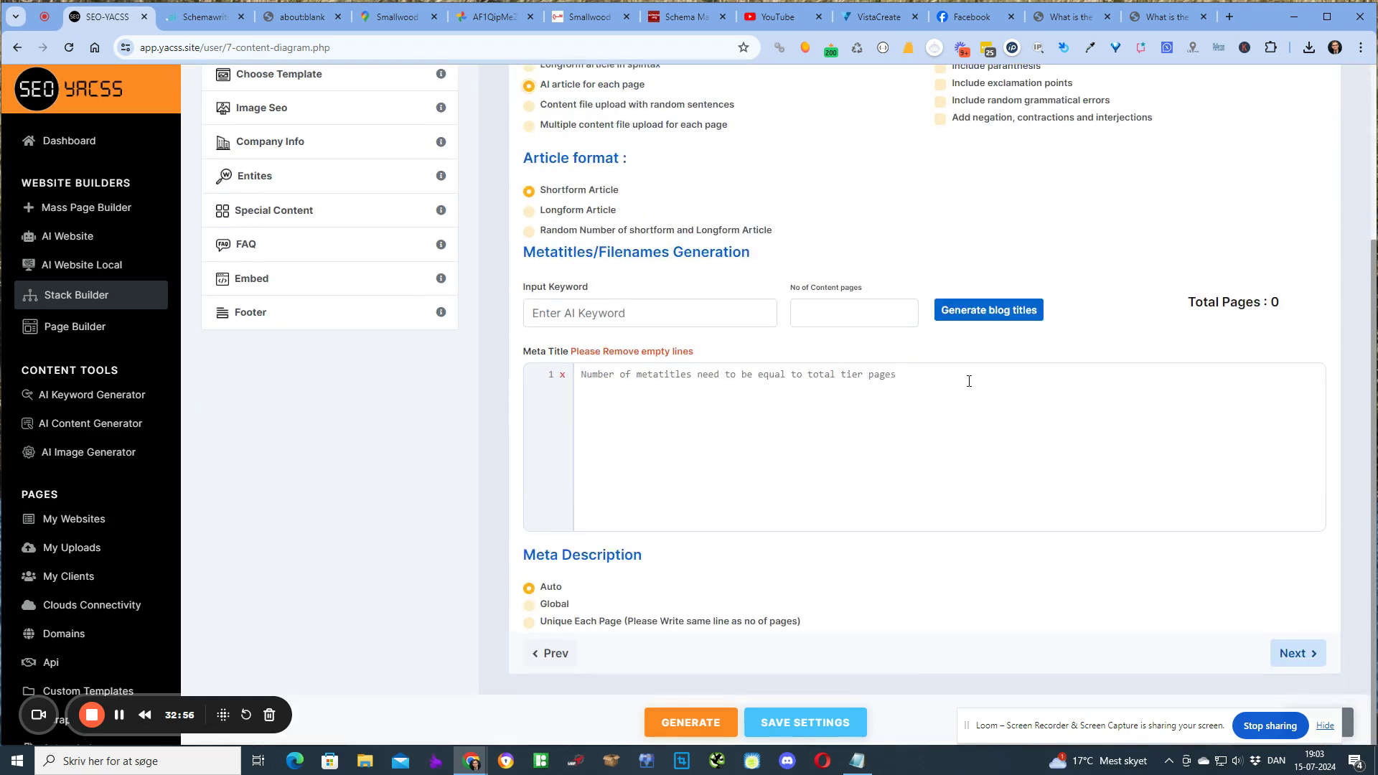
pyautogui.scroll(3, 620, 304)
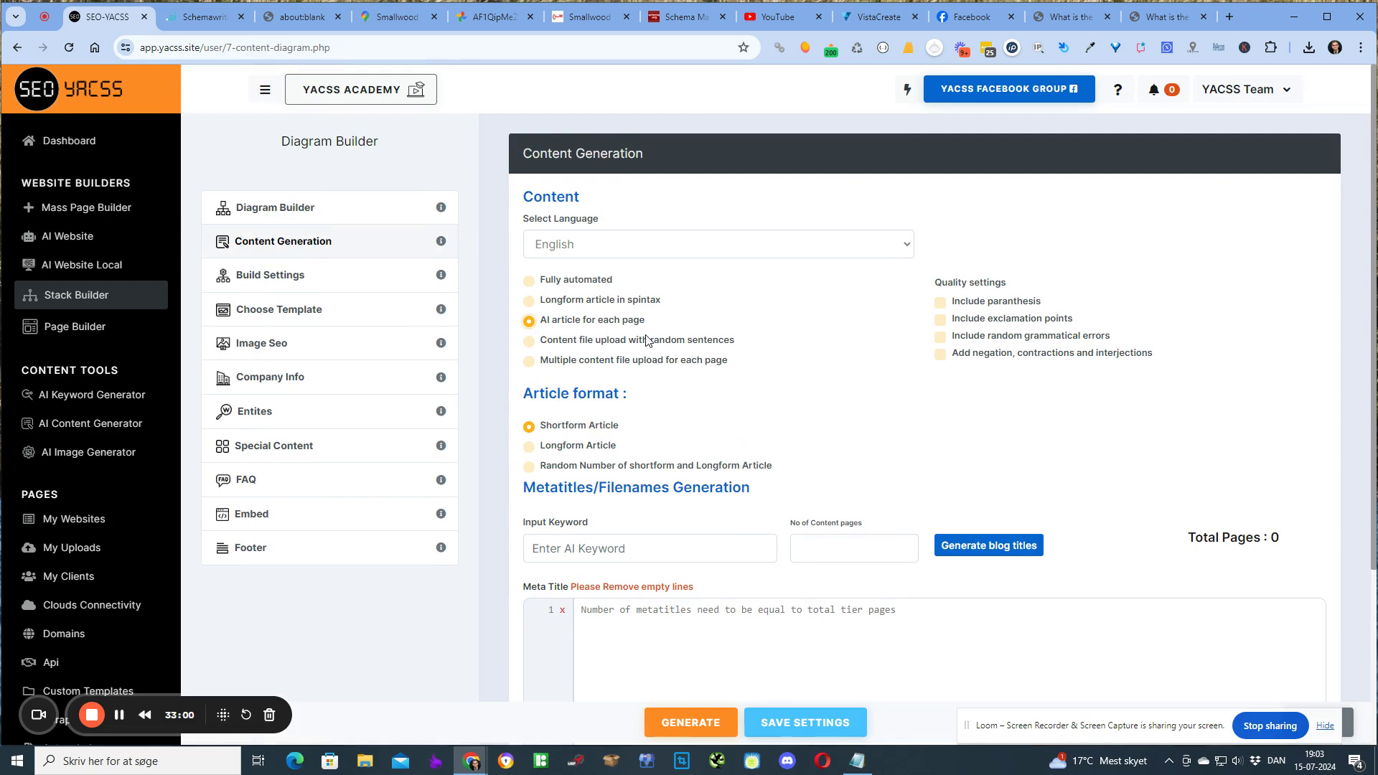
pyautogui.click(648, 361)
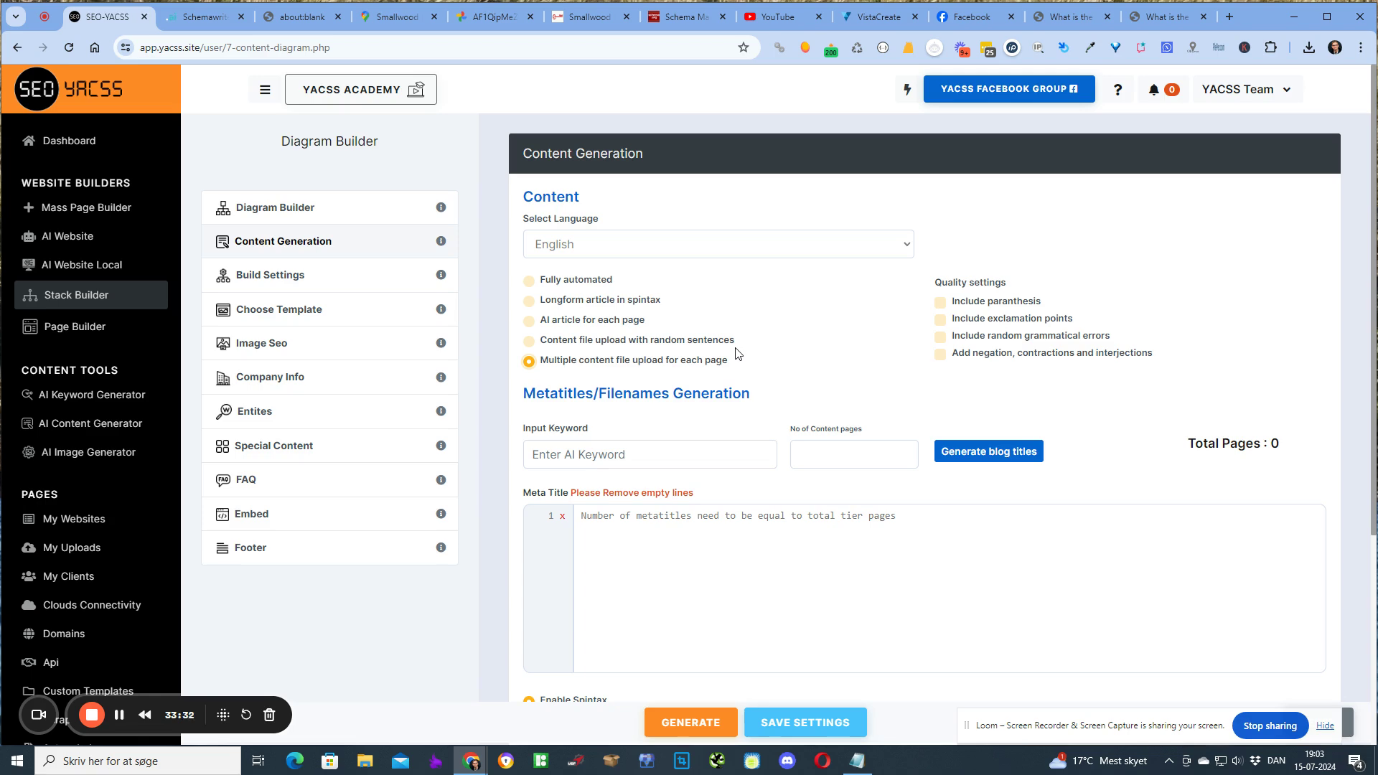
pyautogui.scroll(-4, 643, 575)
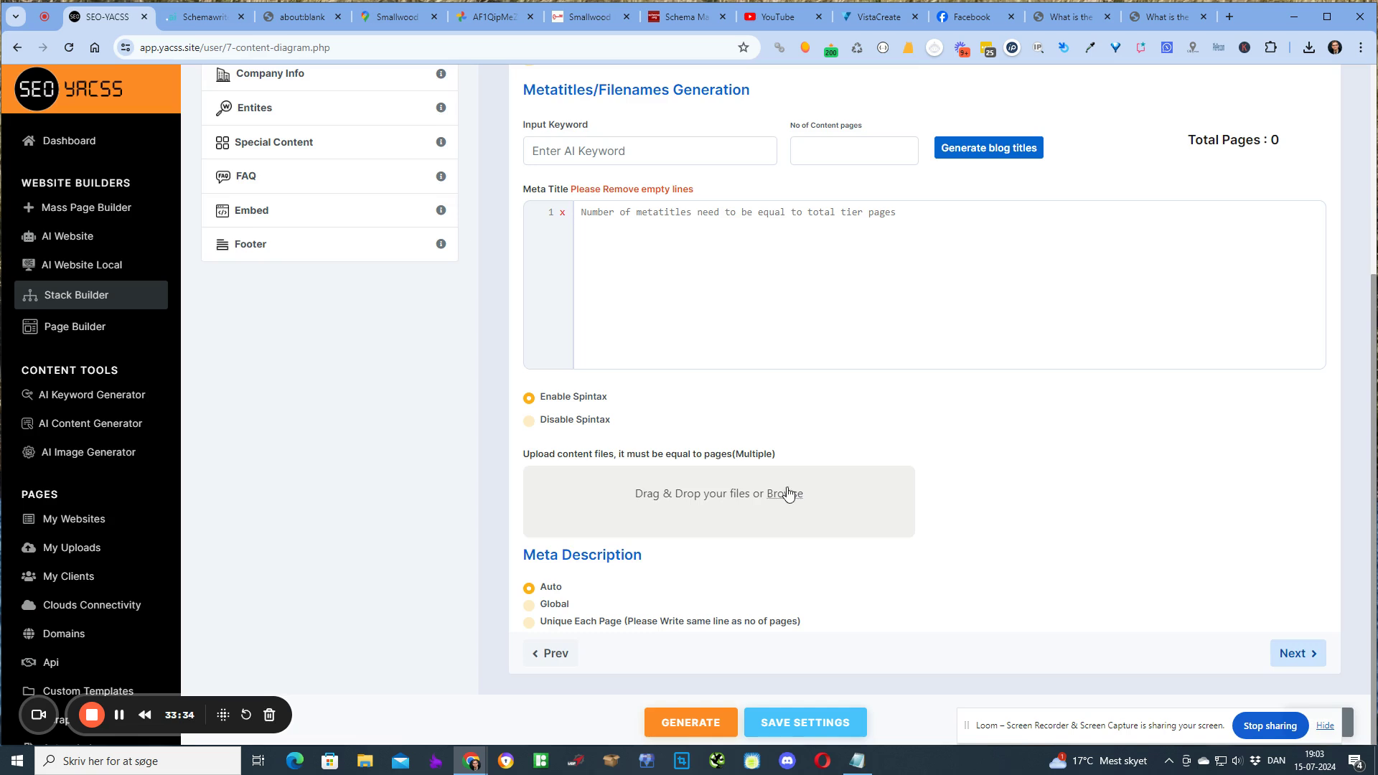
pyautogui.scroll(4, 782, 495)
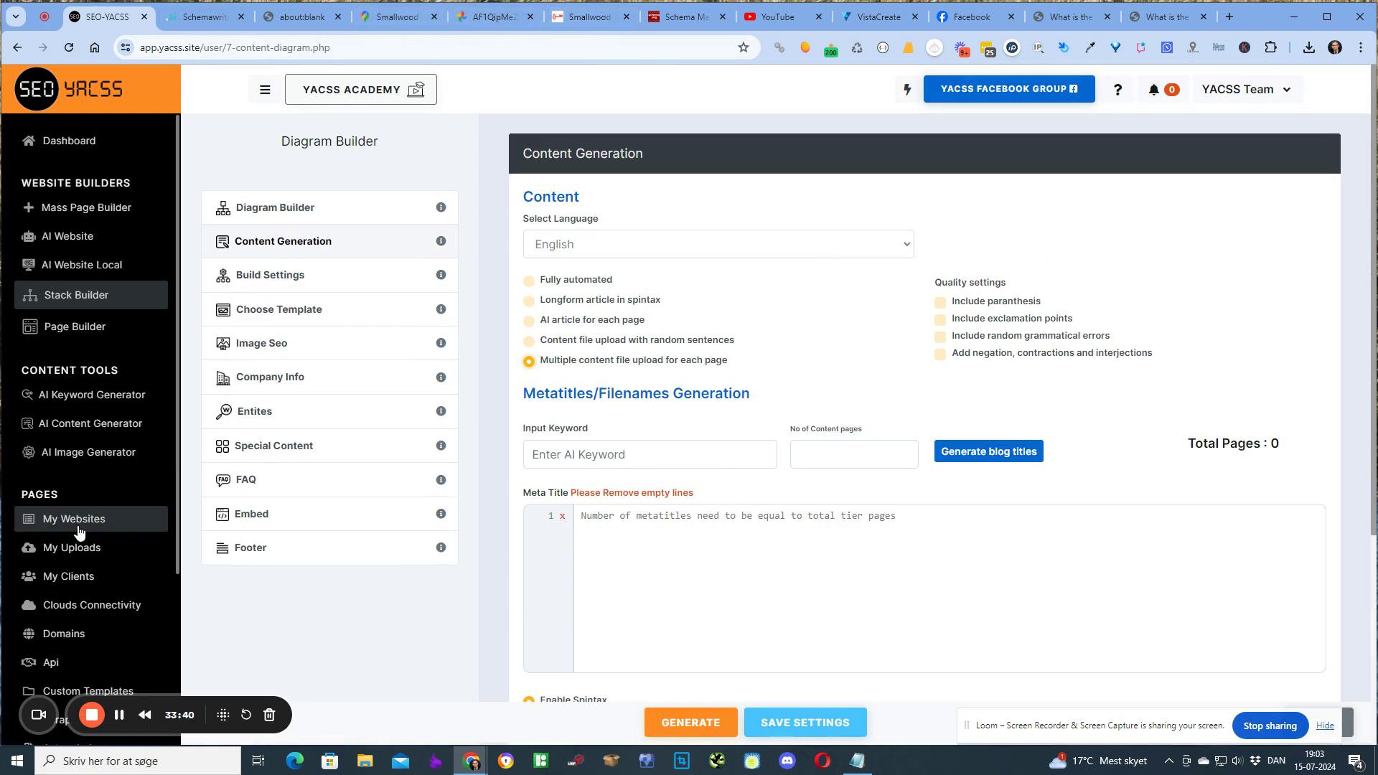
# Step: Download the URL list of the newest Locksmith Kansas city stack as CSV from My Websites and open it in Excel
pyautogui.click(104, 514)
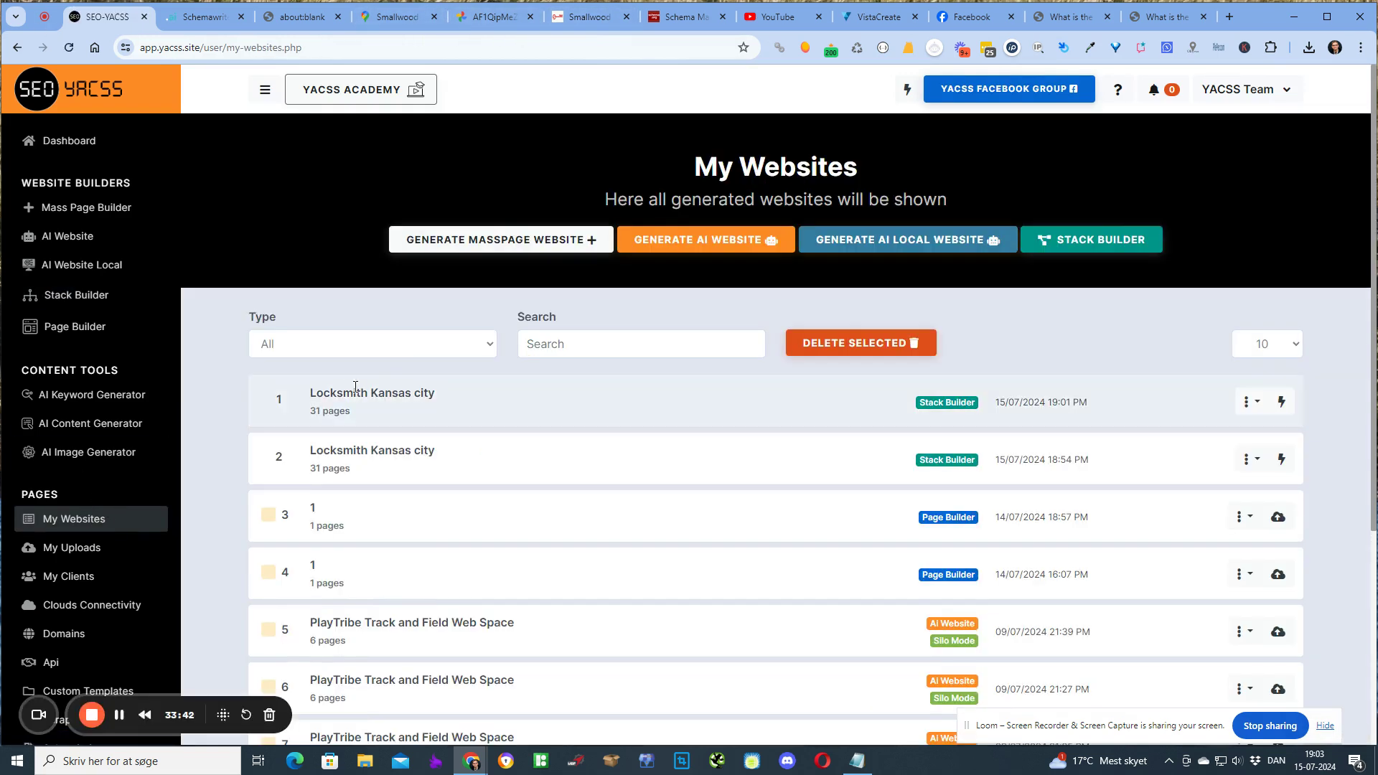
pyautogui.click(1257, 406)
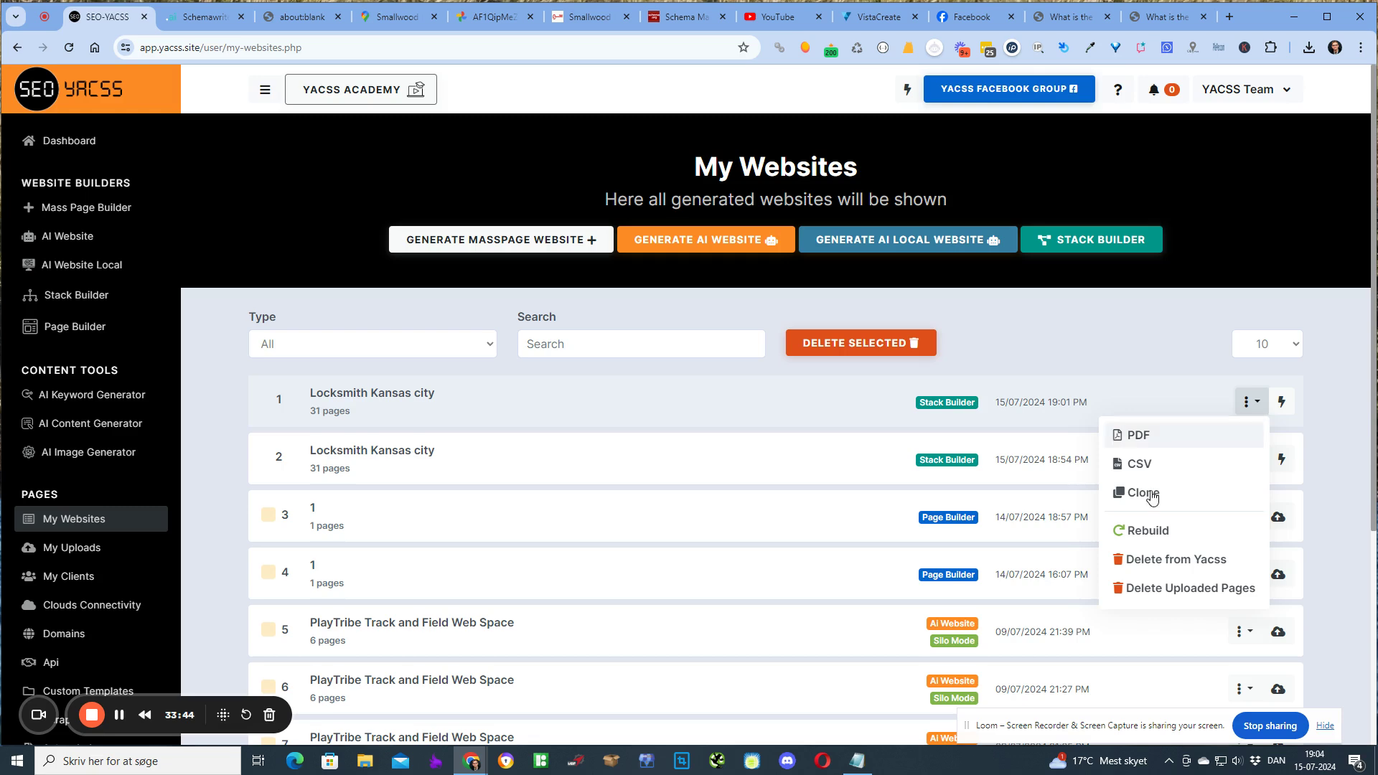
pyautogui.click(1150, 463)
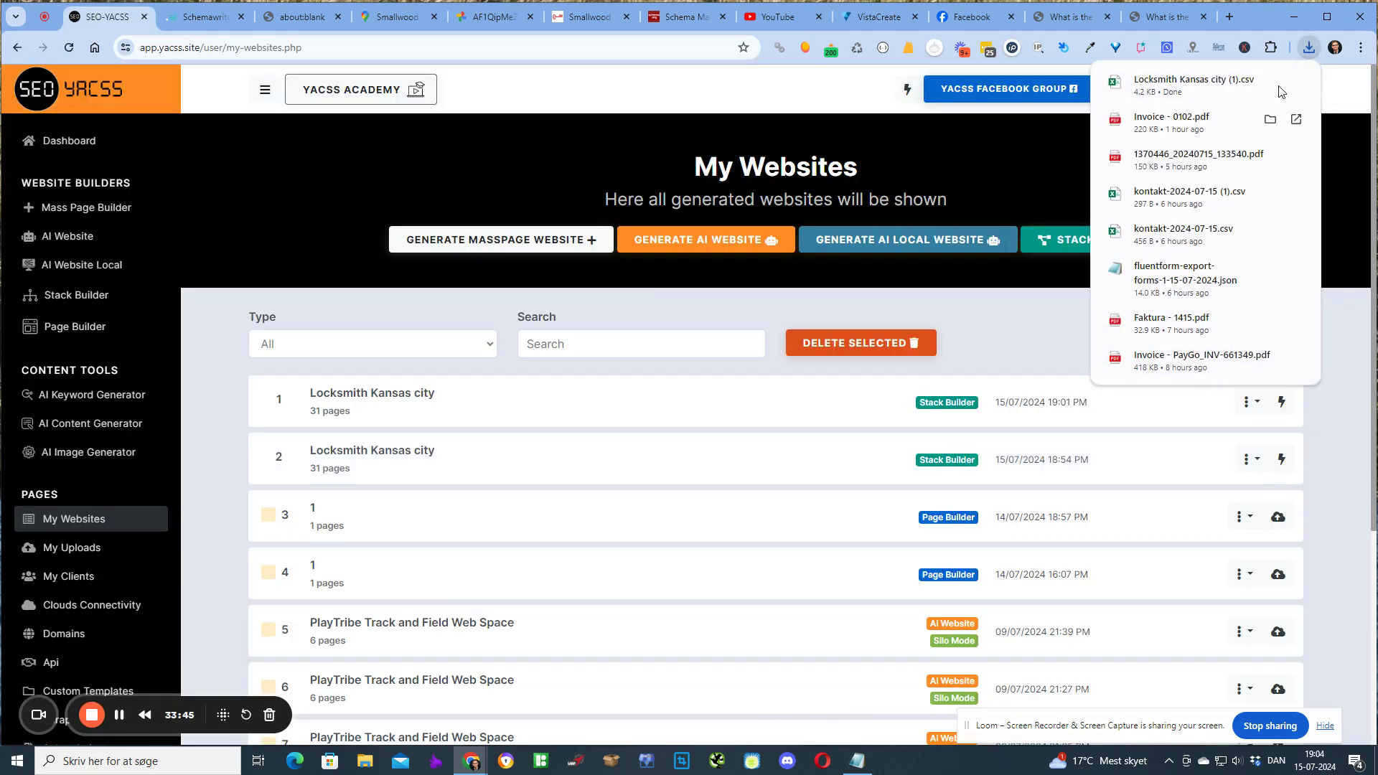
pyautogui.click(1177, 90)
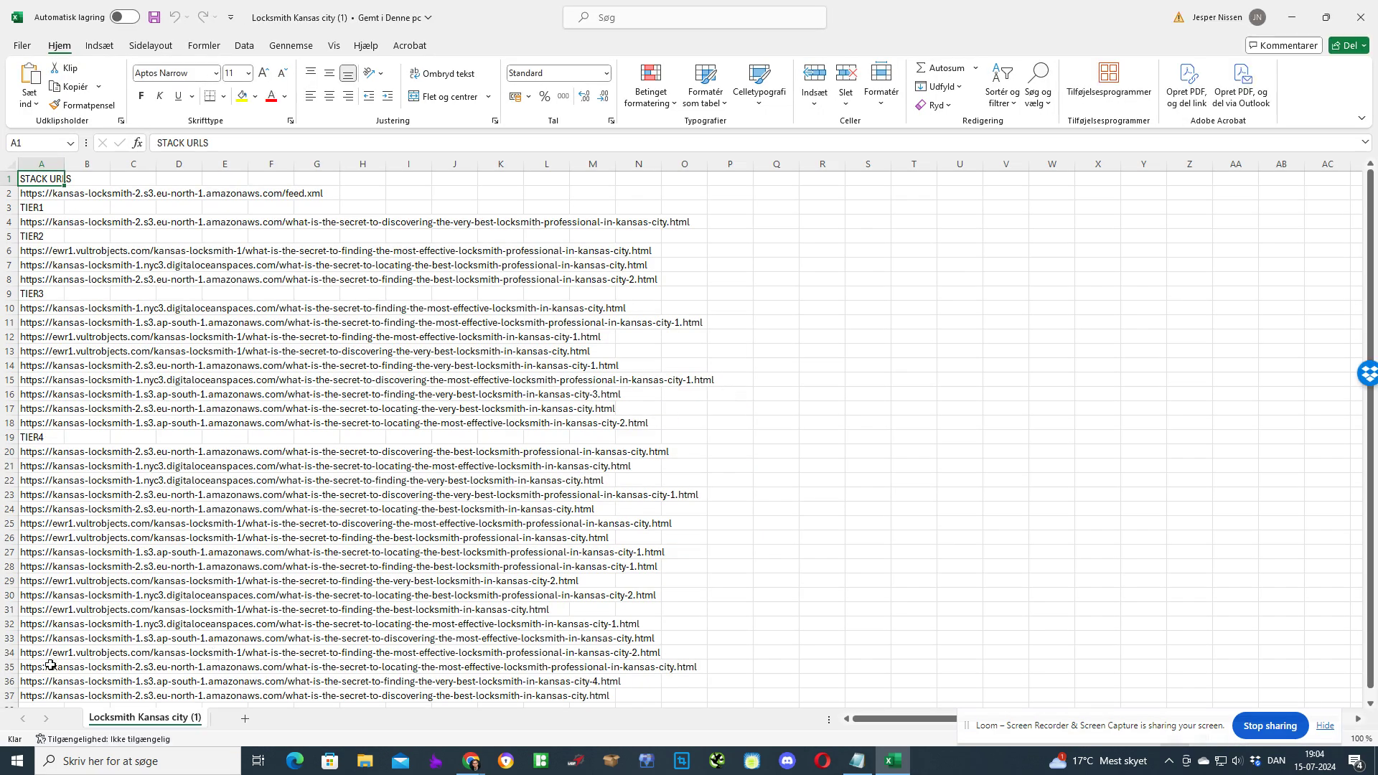
# Step: Copy the Tier 4 URL in cell A32, open it in a new Chrome tab and view the page down to its embedded map
pyautogui.click(40, 627)
pyautogui.hotkey('ctrl', 'c')
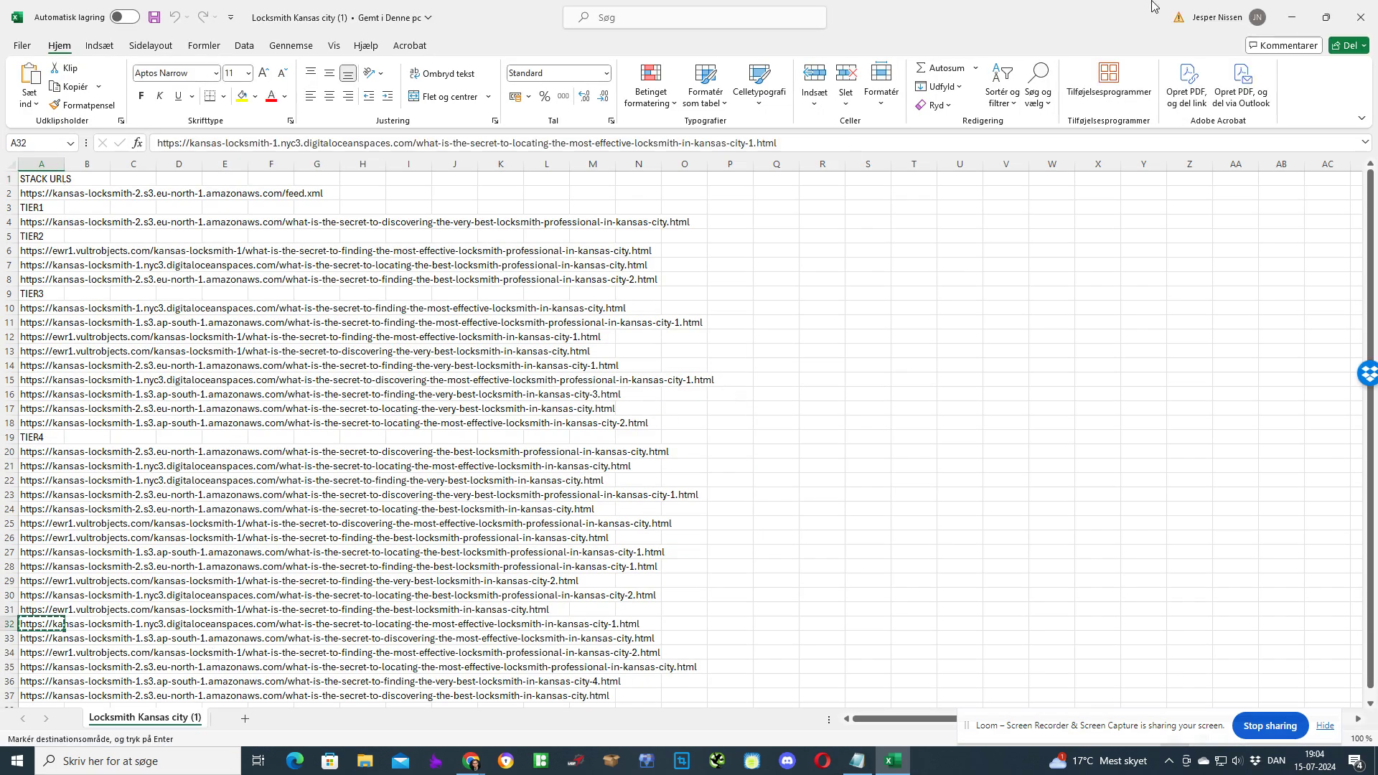
pyautogui.doubleClick(1162, 9)
pyautogui.click(1211, 14)
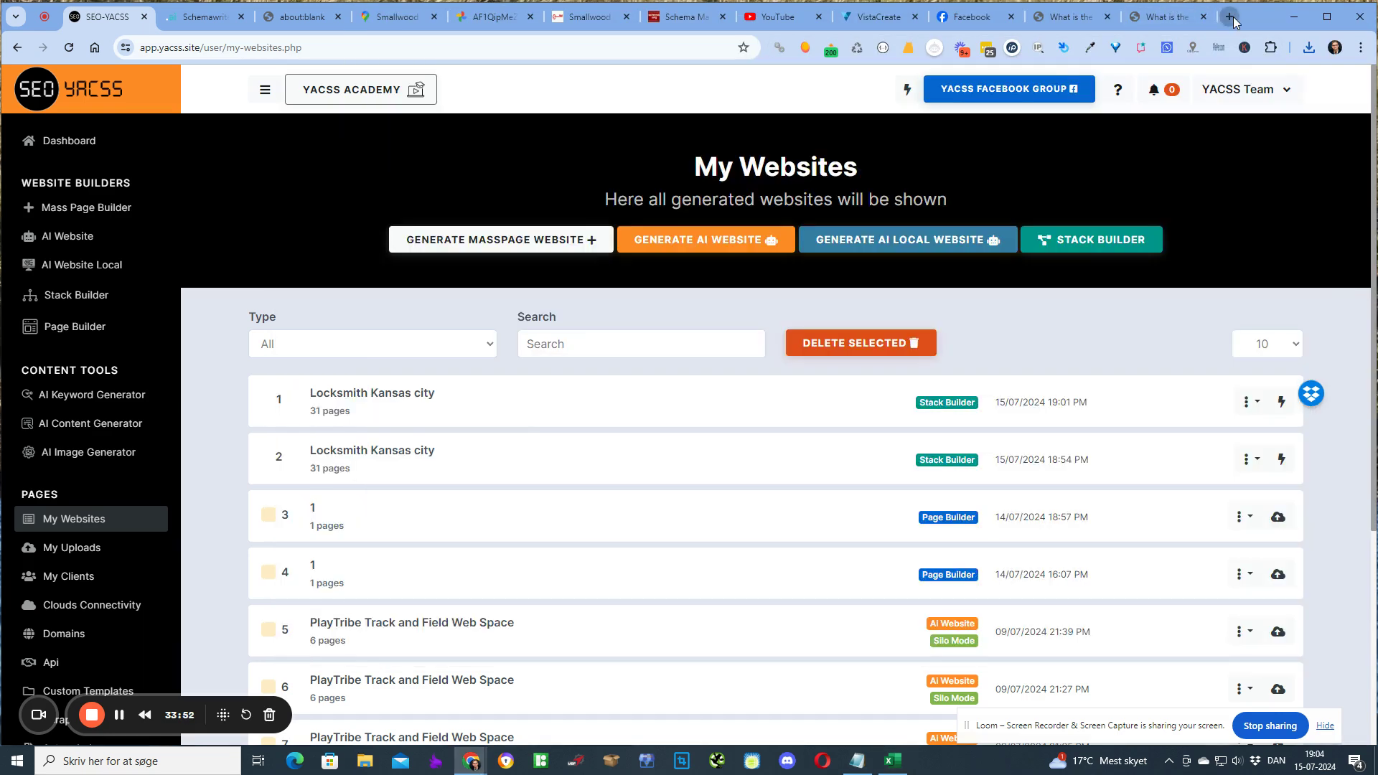
pyautogui.click(1230, 16)
pyautogui.hotkey('ctrl', 'v')
pyautogui.press('Return')
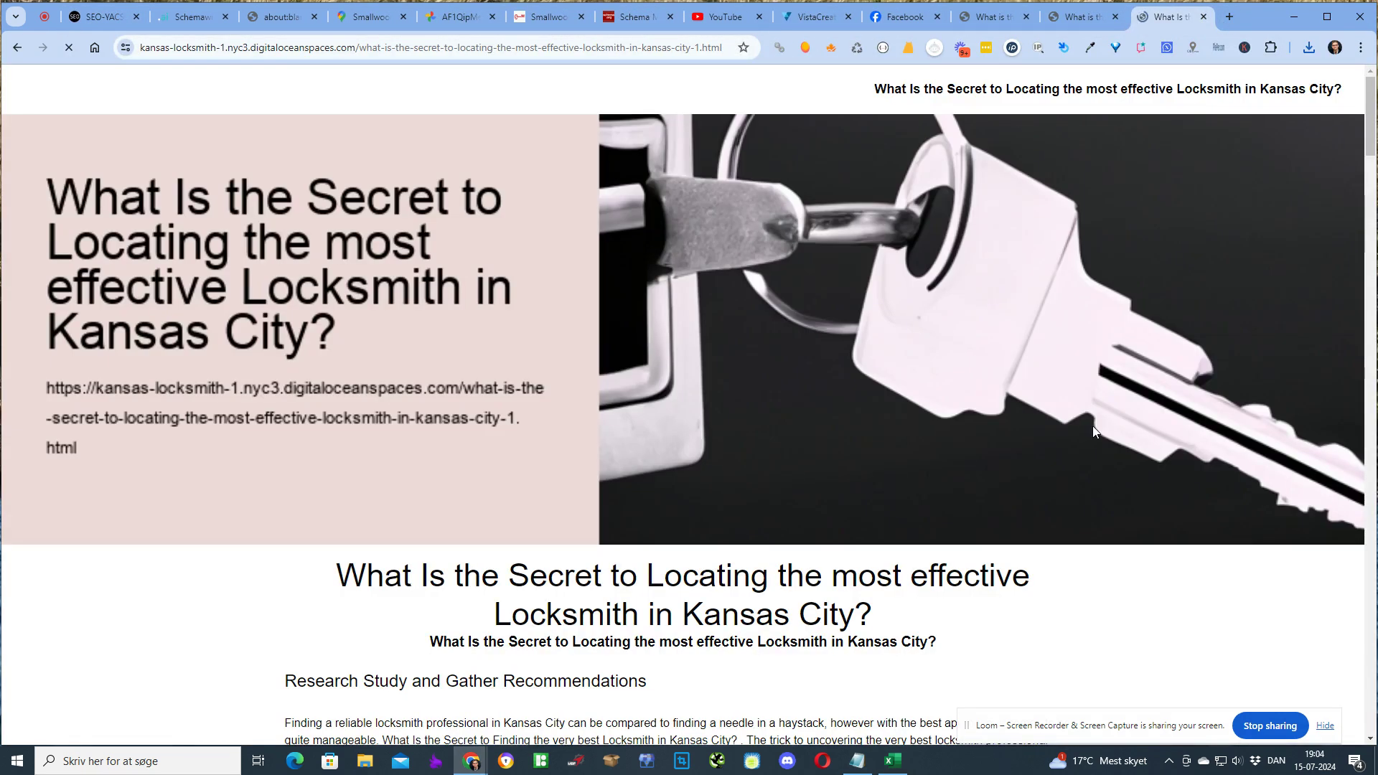
pyautogui.scroll(-20, 1055, 359)
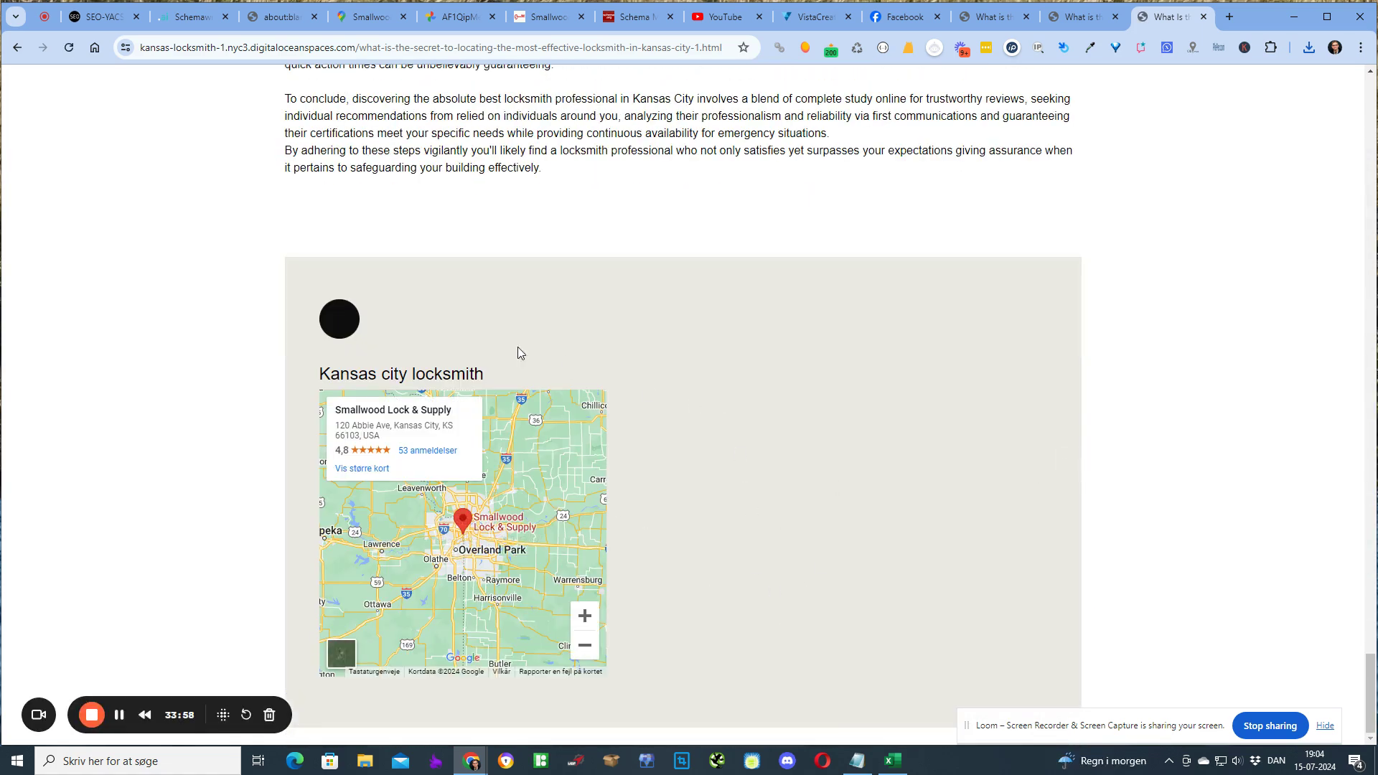
# Step: Review the tiered stack URLs in Excel from the last Tier 4 entry up to Tier 1, and close the workbook
pyautogui.hotkey('alt', 'Tab')
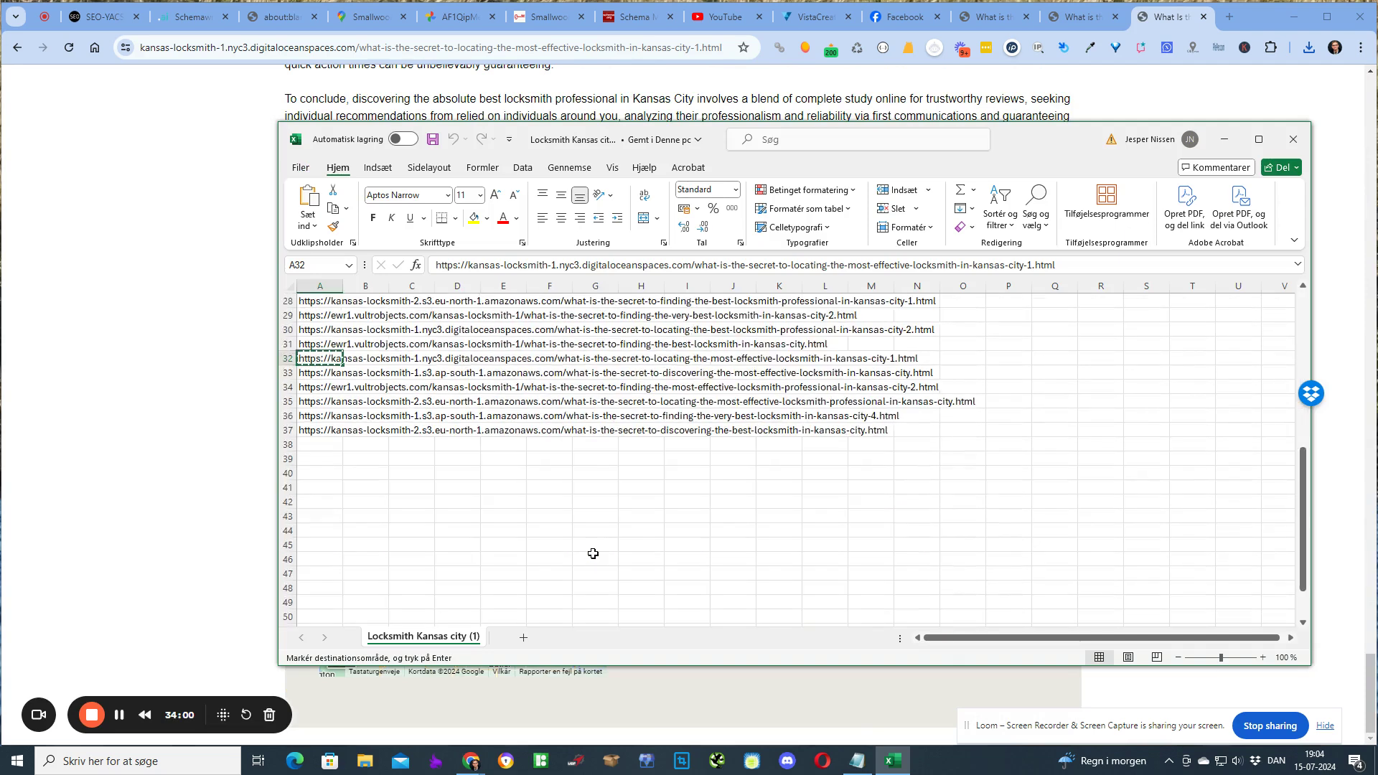
pyautogui.scroll(-13, 593, 554)
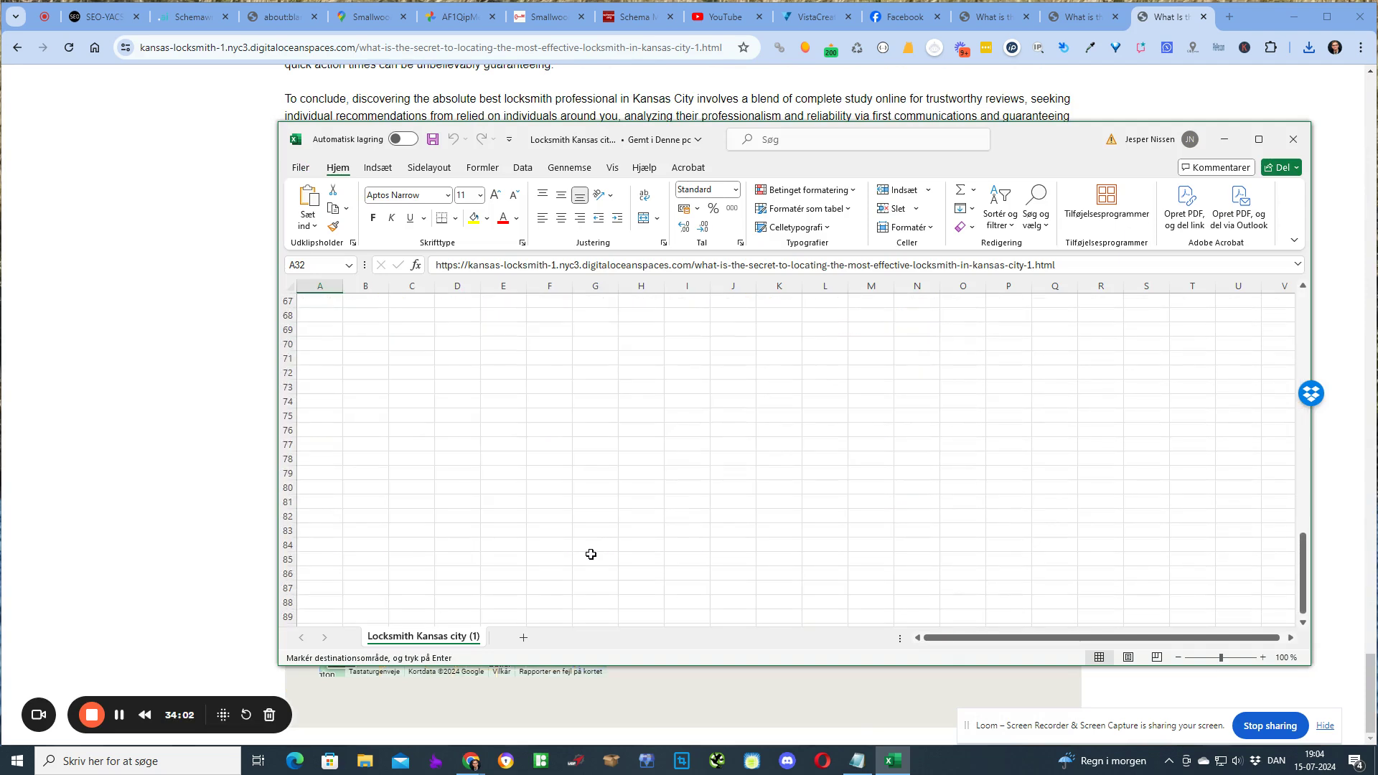
pyautogui.scroll(18, 591, 554)
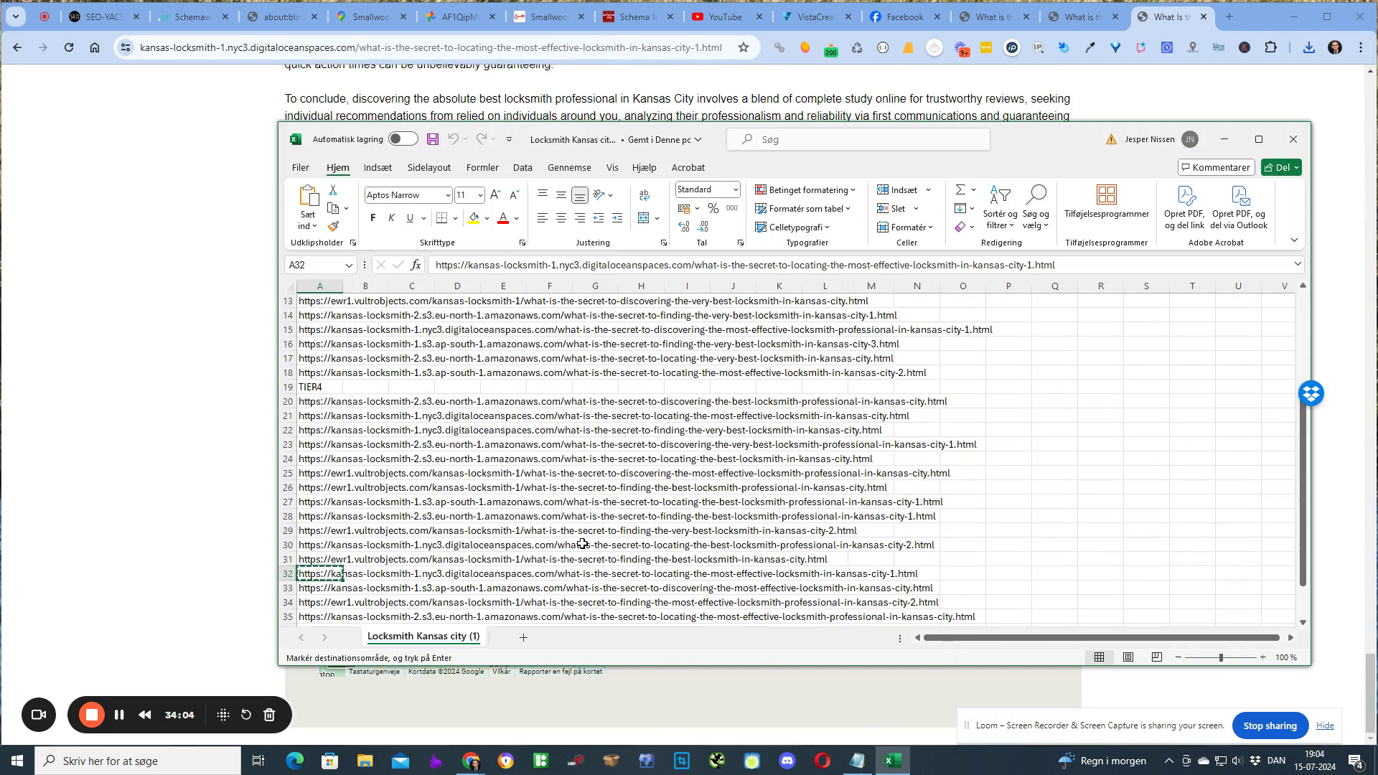
pyautogui.scroll(-1, 583, 544)
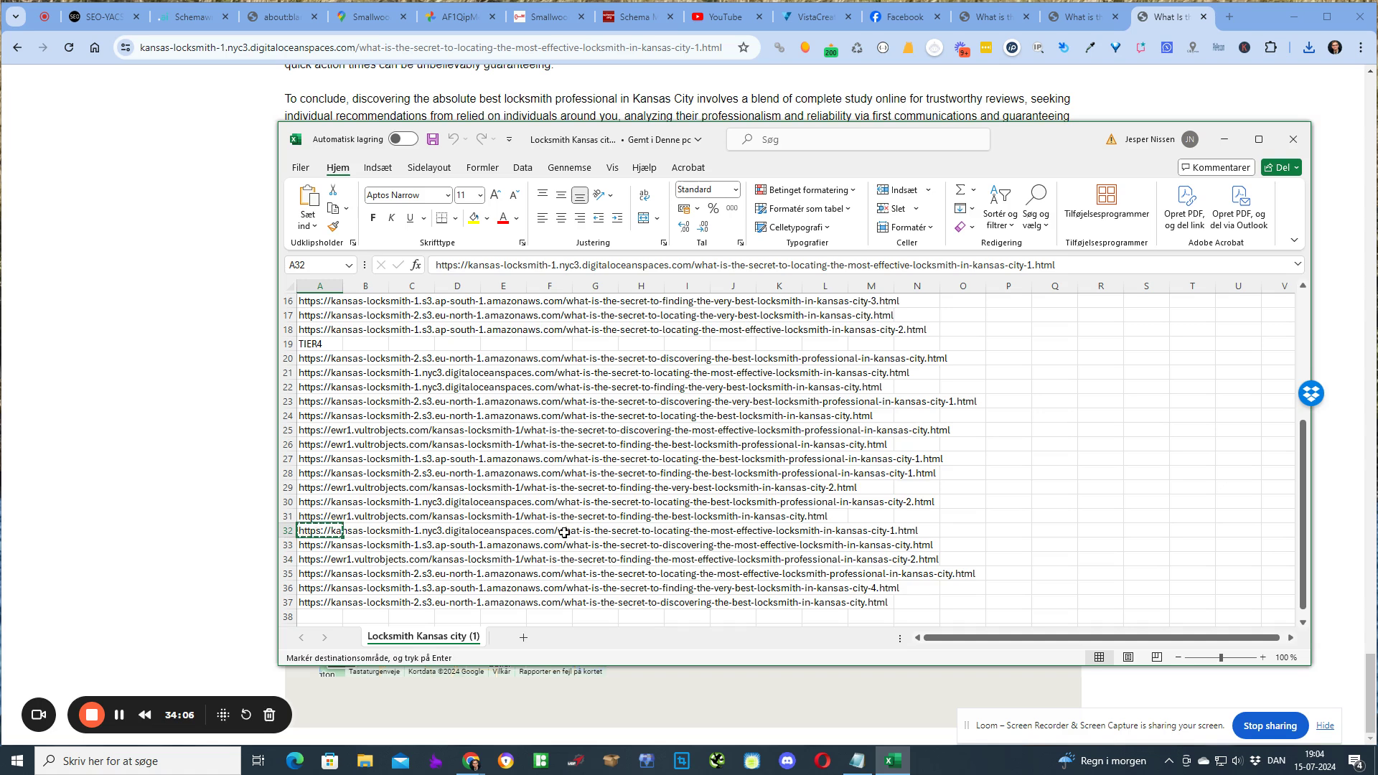
pyautogui.click(317, 602)
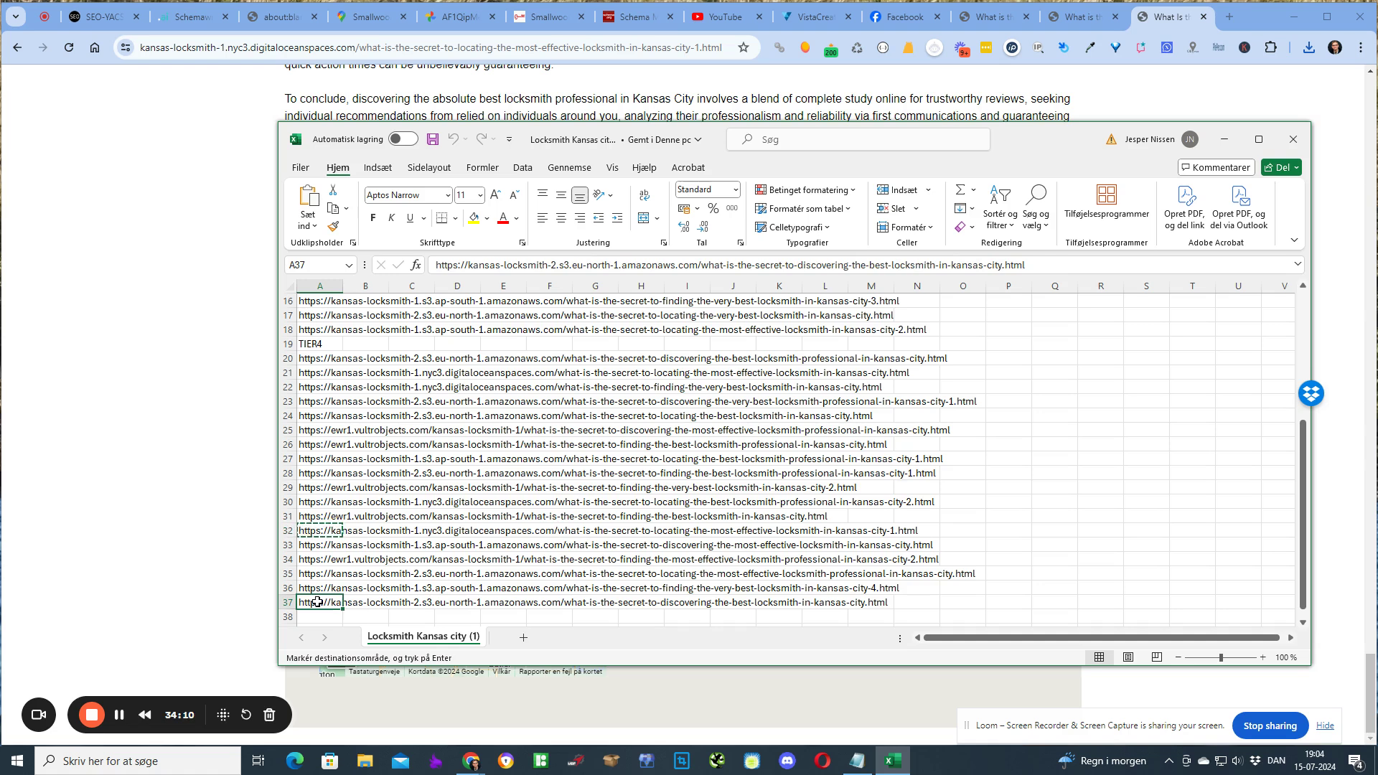
pyautogui.scroll(5, 316, 602)
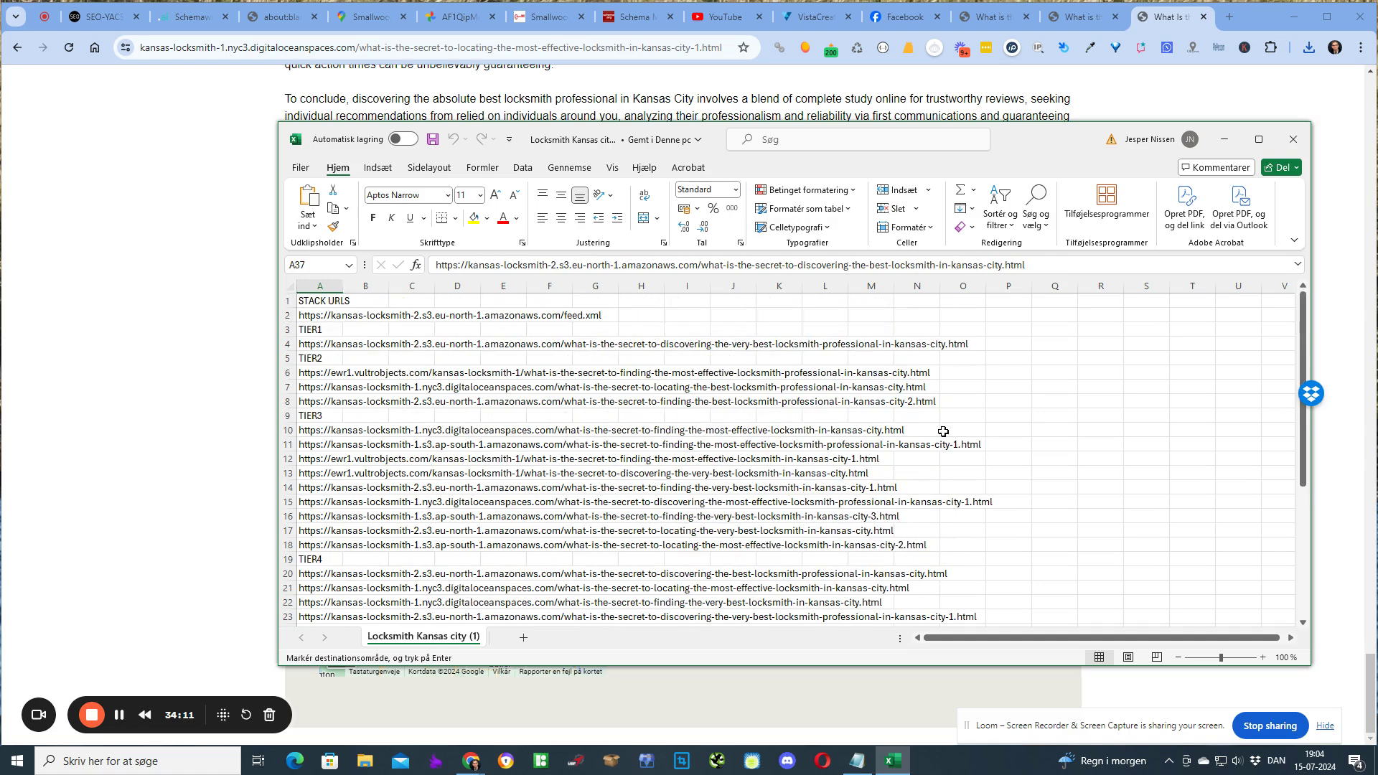
pyautogui.click(1293, 140)
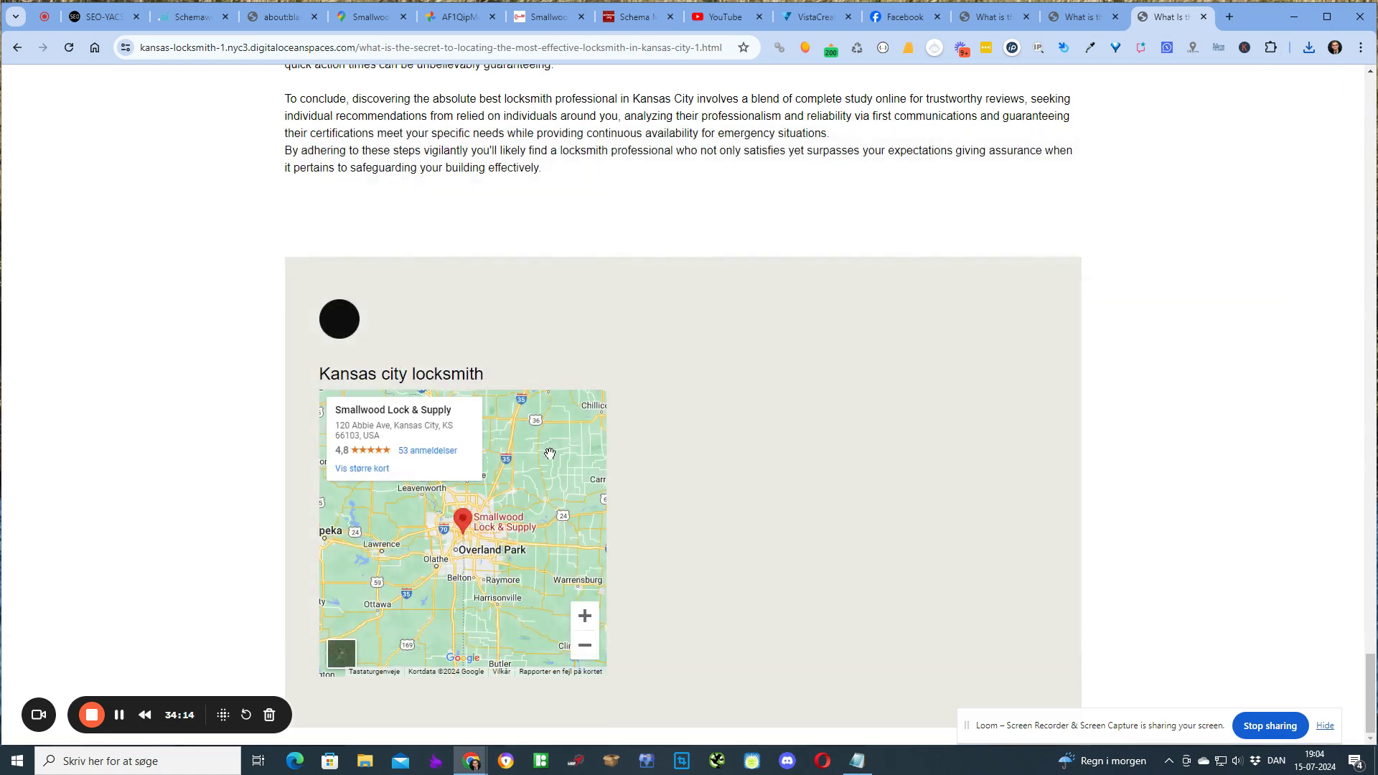
# Step: Examine the embedded Kansas city locksmith map on the Tier 4 page
pyautogui.moveTo(550, 454); pyautogui.dragTo(557, 463)
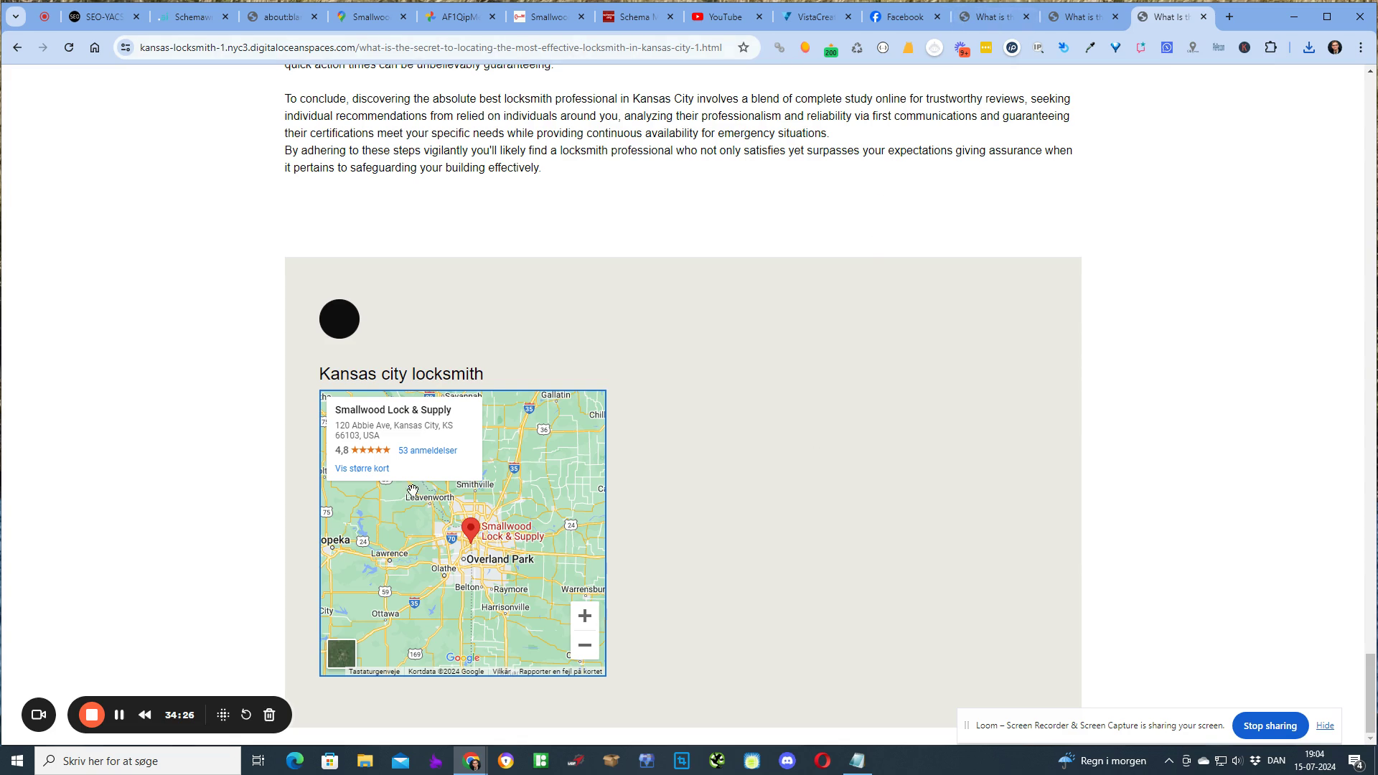
pyautogui.moveTo(456, 512); pyautogui.dragTo(453, 509)
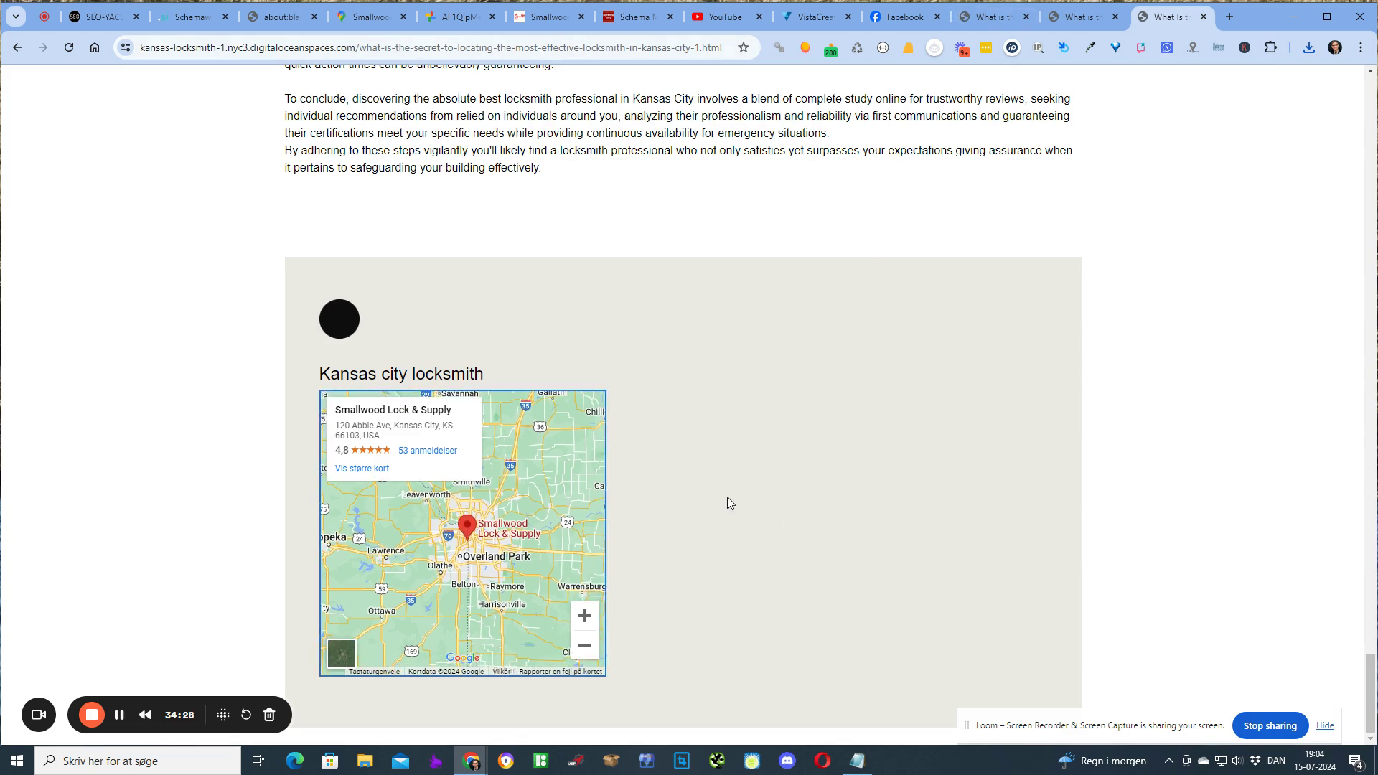